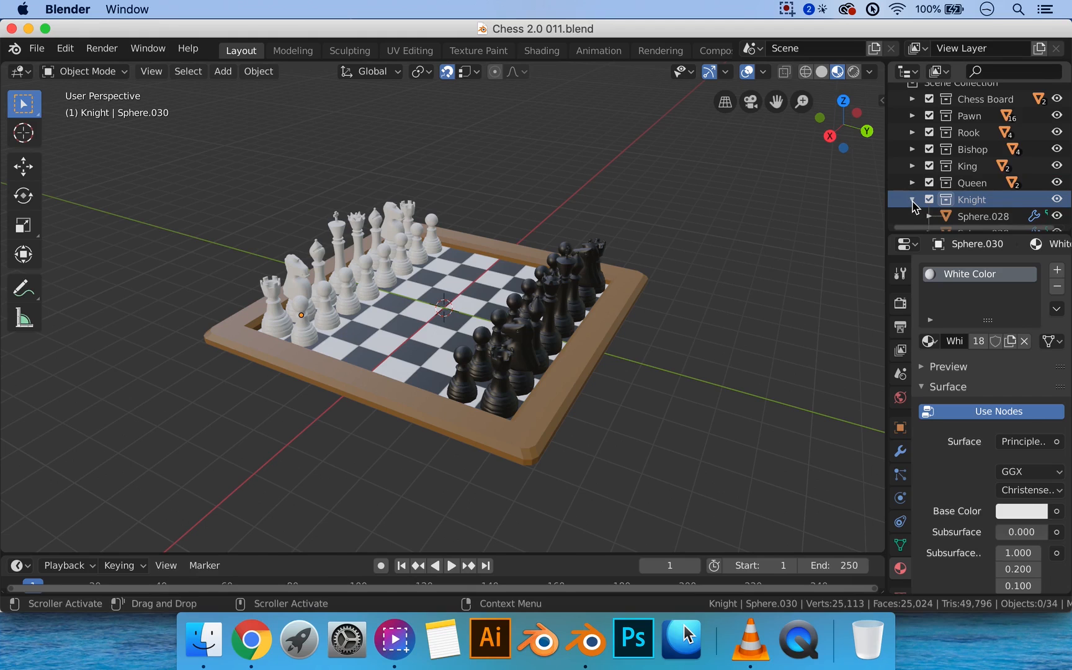
Collapse the Knight collection and create a new top-level collection named Chess Set
left_click(913, 201)
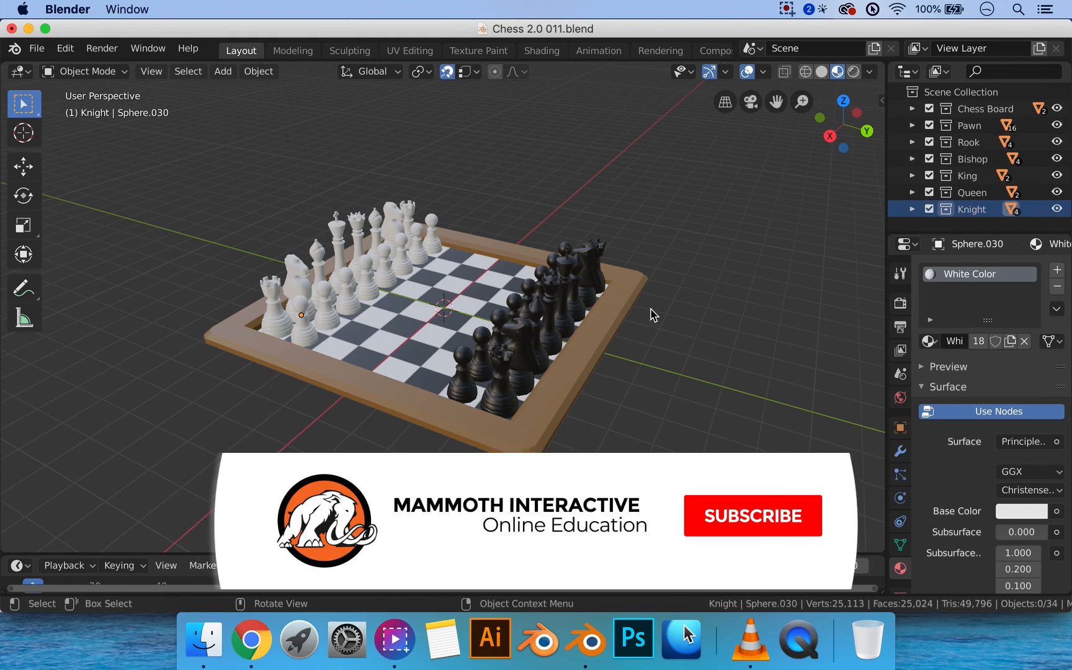
scroll(644, 327, "down", 3)
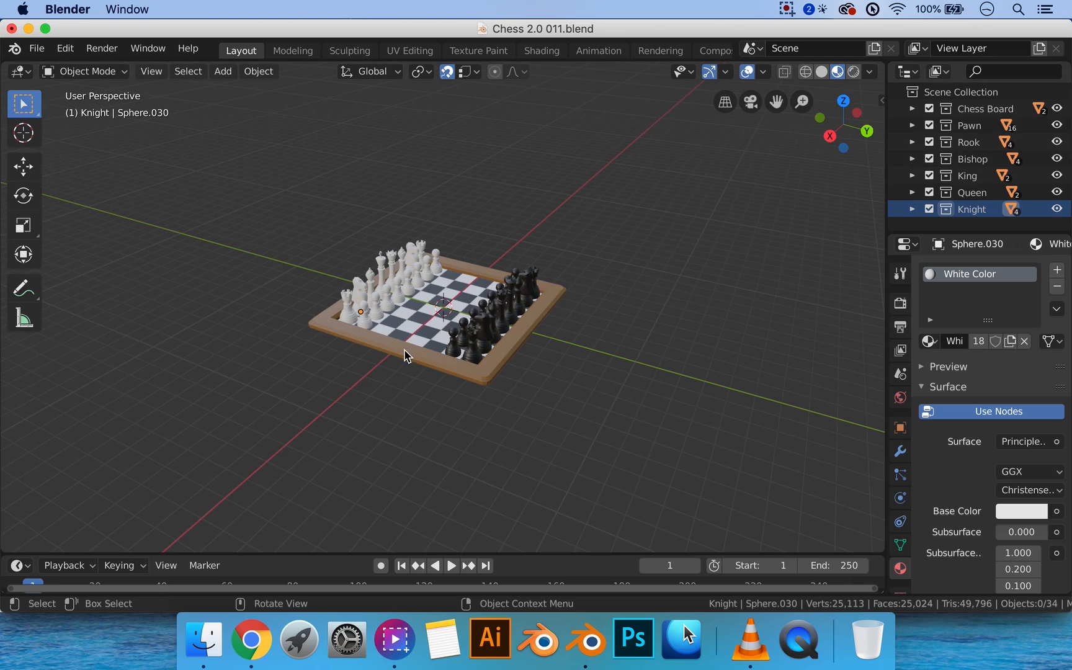
right_click(960, 232)
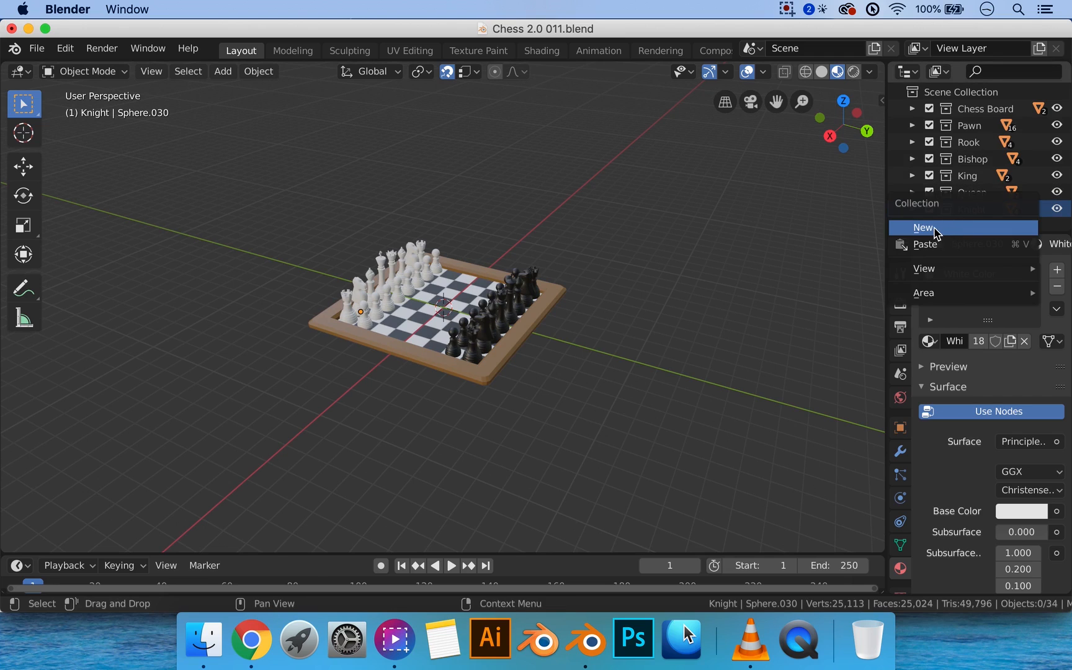
left_click(937, 229)
scroll(967, 221, "down", 1)
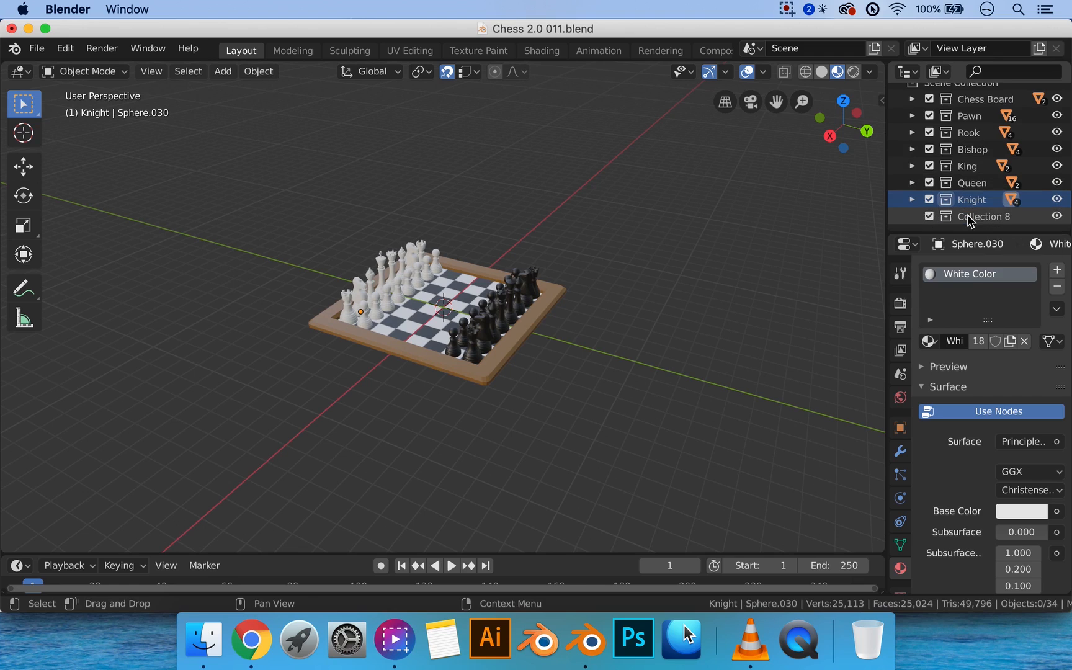
double_click(982, 217)
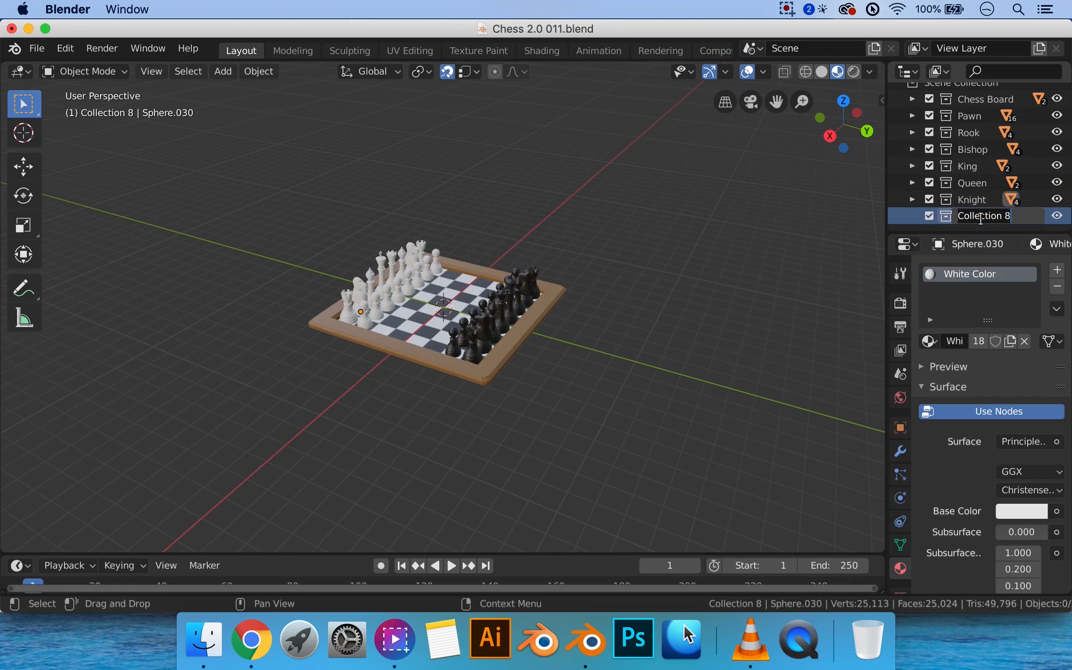
type("Chess B")
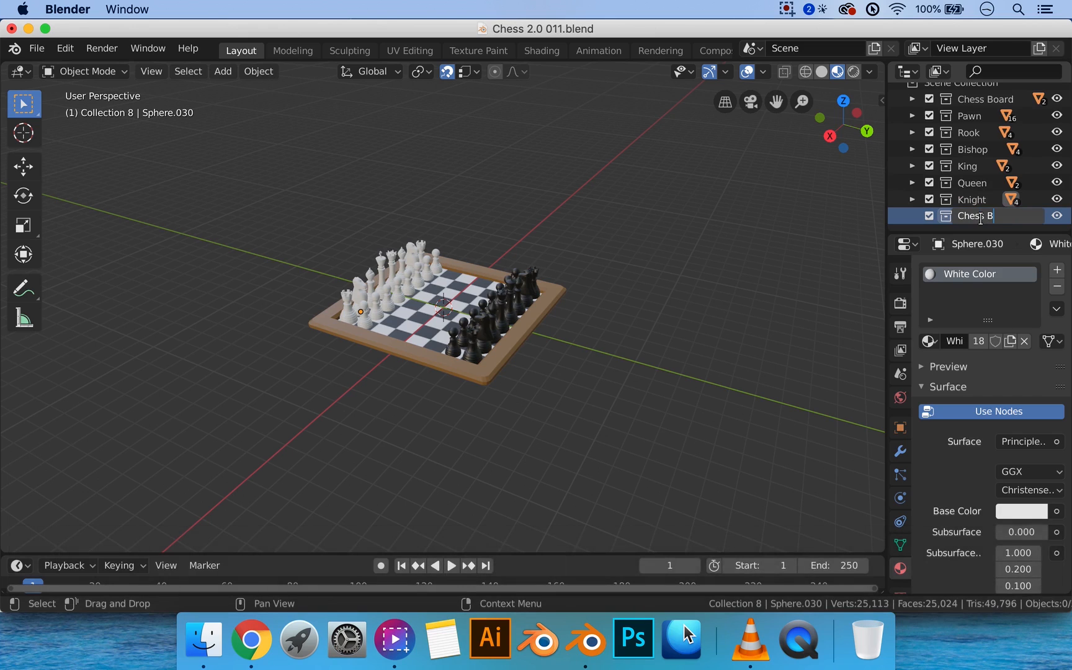
key("BackSpace")
type("Set")
key("Return")
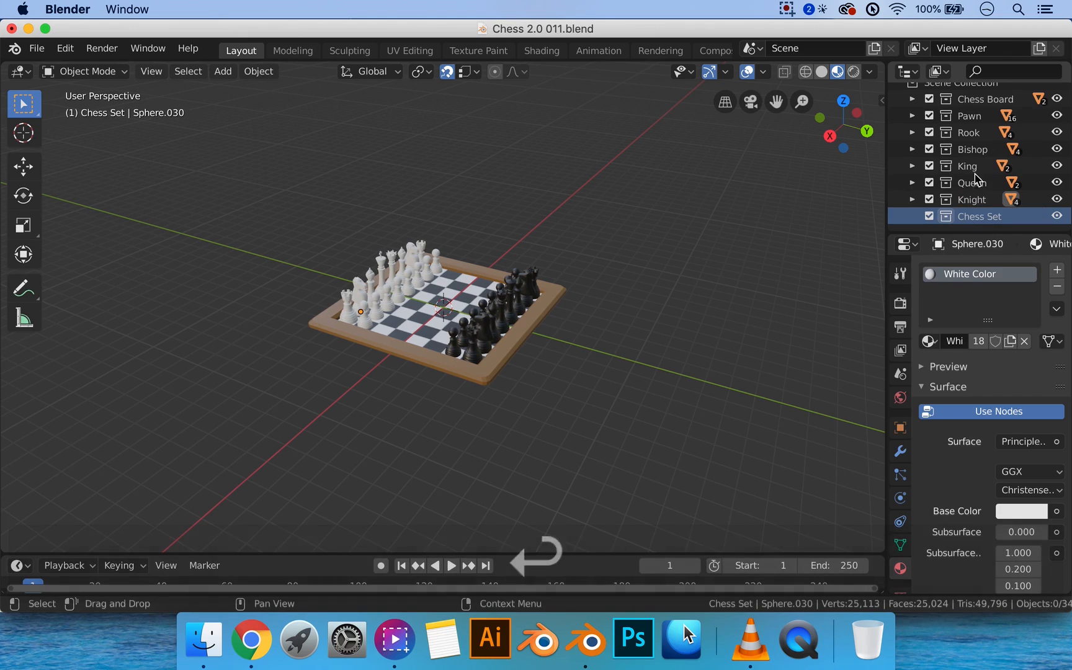
Nest the Chess Board, Pawn, Rook, Bishop, King, Queen and Knight collections inside Chess Set and collapse it
left_click(980, 99)
left_click(968, 201, "shift")
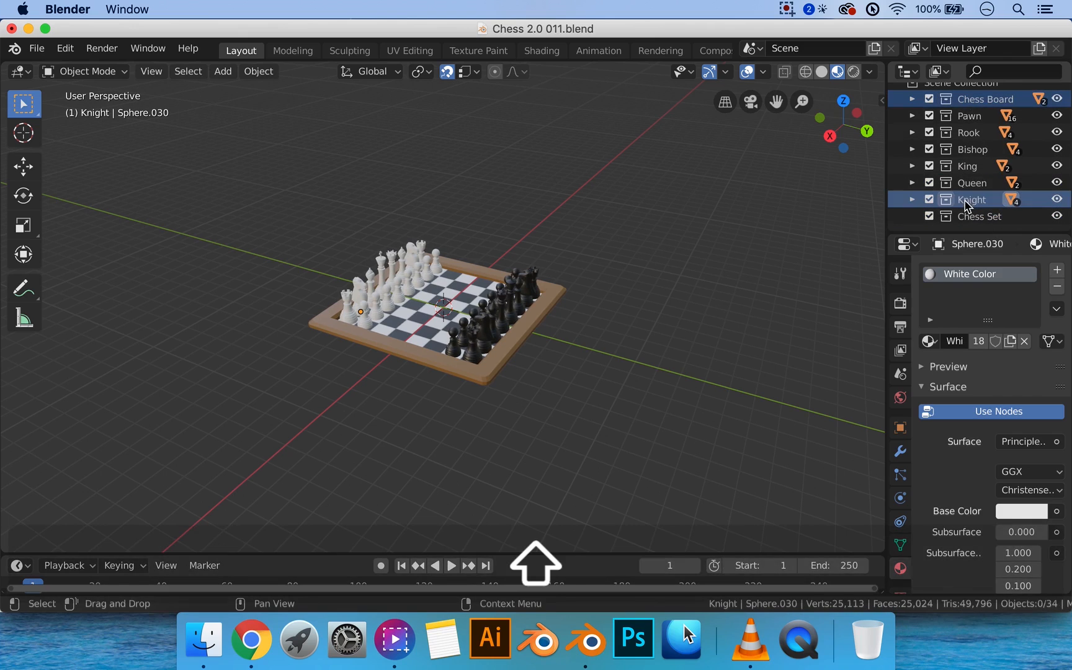
left_click(971, 183, "shift")
left_click(968, 166, "shift")
left_click(971, 150, "shift")
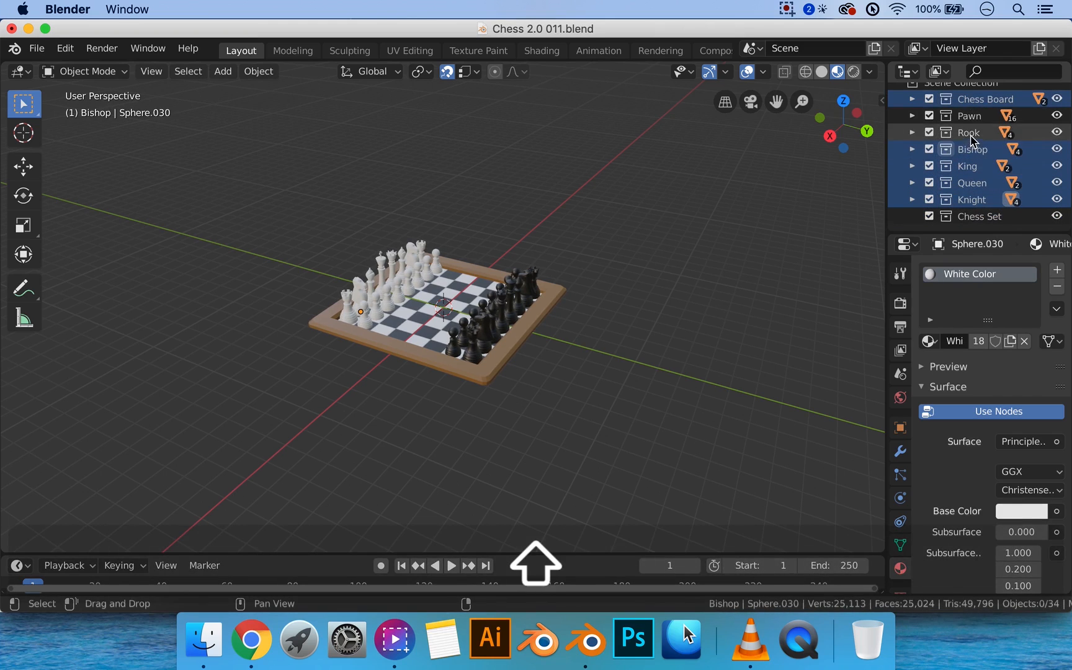
left_click(969, 133, "shift")
left_click(970, 117, "shift")
left_click_drag(970, 117, 980, 218)
left_click(913, 101)
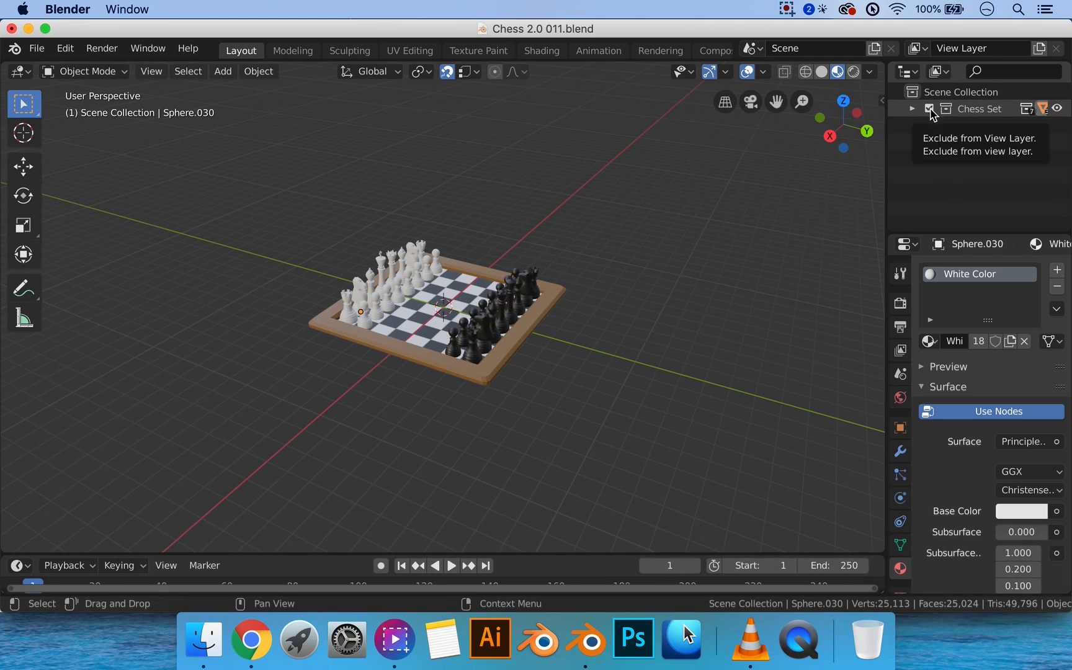
Exclude the Chess Set collection from the view layer and add a new collection beneath it
left_click(930, 109)
right_click(943, 144)
left_click(951, 148)
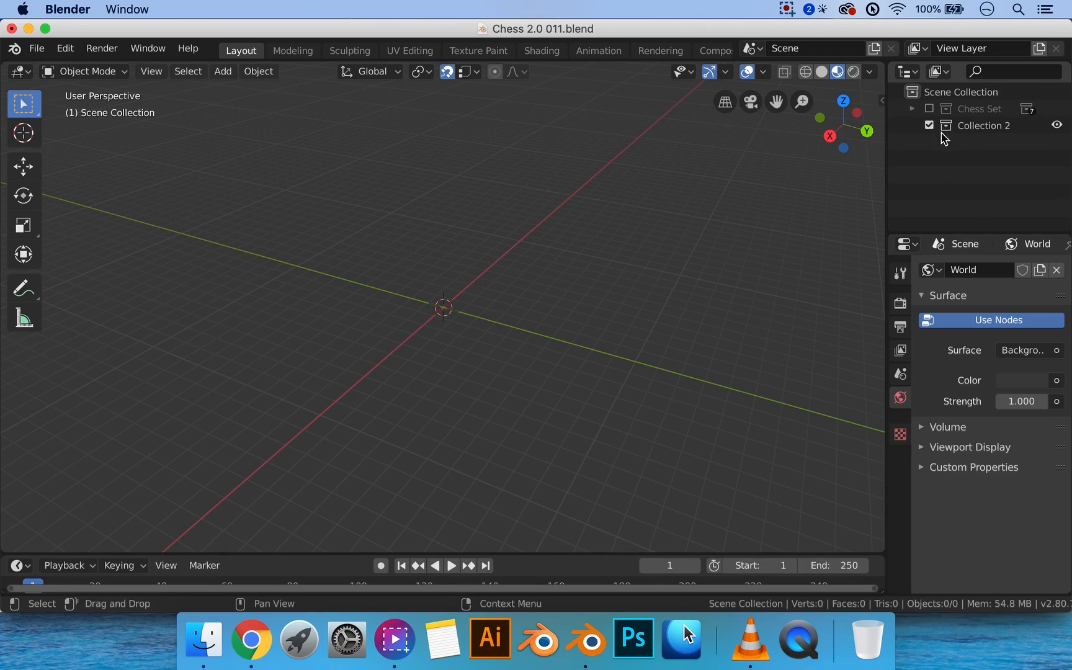
left_click(986, 133)
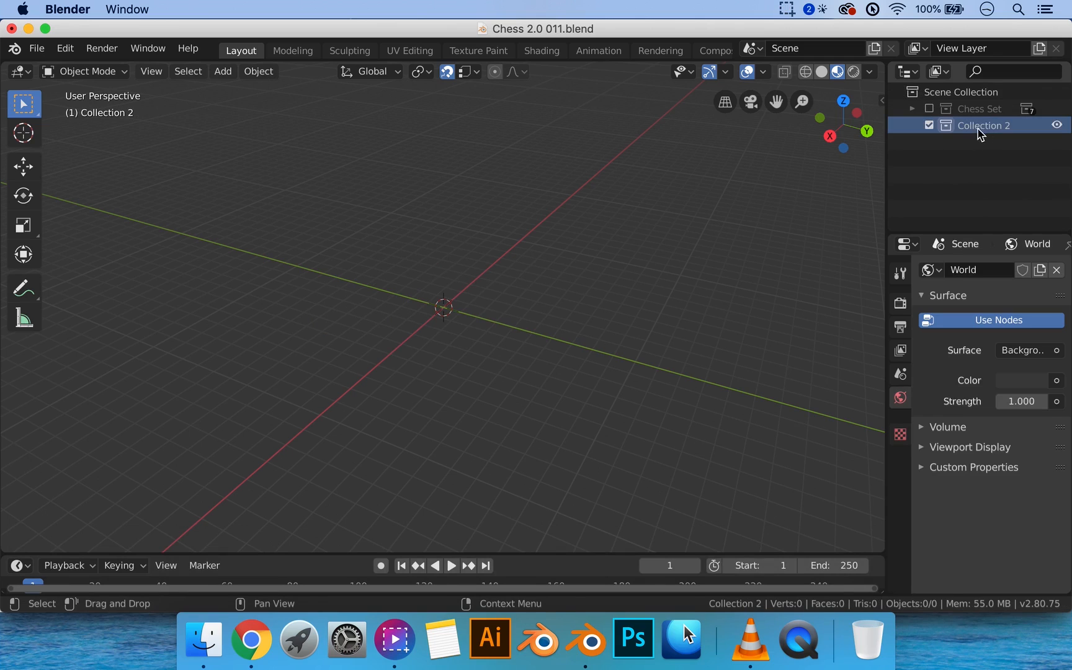
Include the Chess Set collection in the view layer to check its contents, and exclude it again
left_click(929, 110)
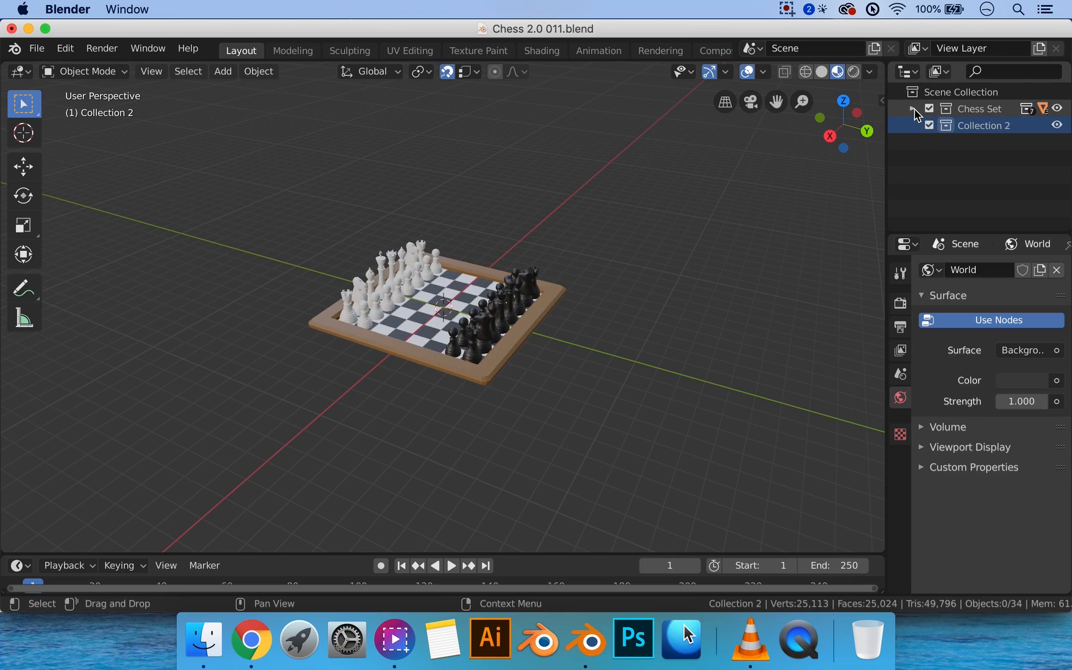
left_click(913, 110)
left_click(913, 110)
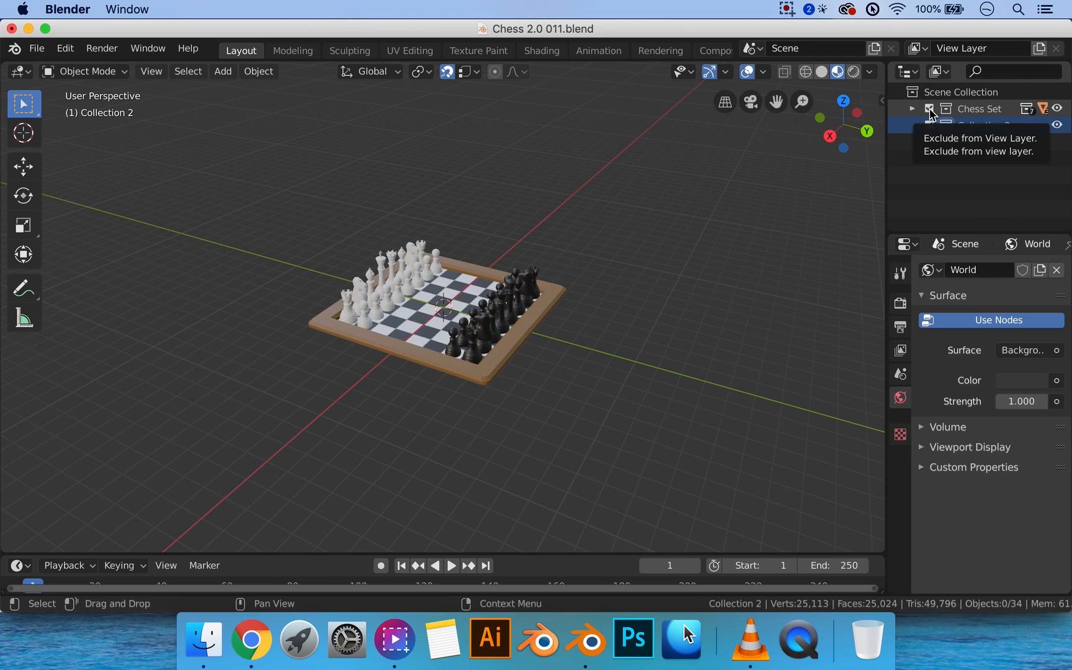
left_click(929, 109)
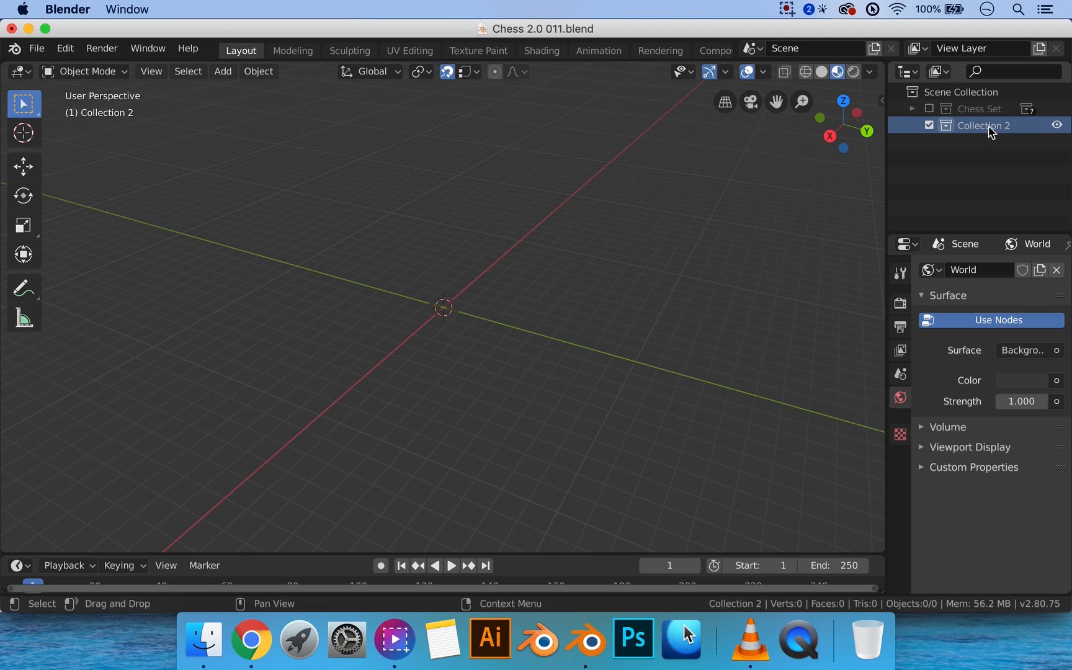
Rename the new empty collection as Table
double_click(990, 126)
type("Table")
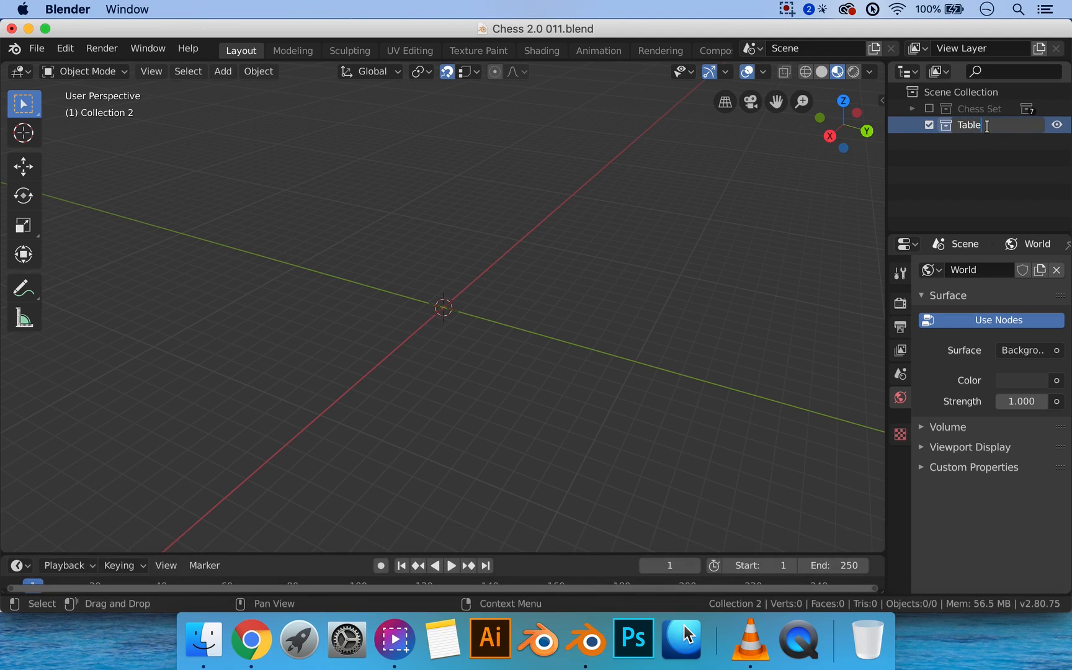
key("Return")
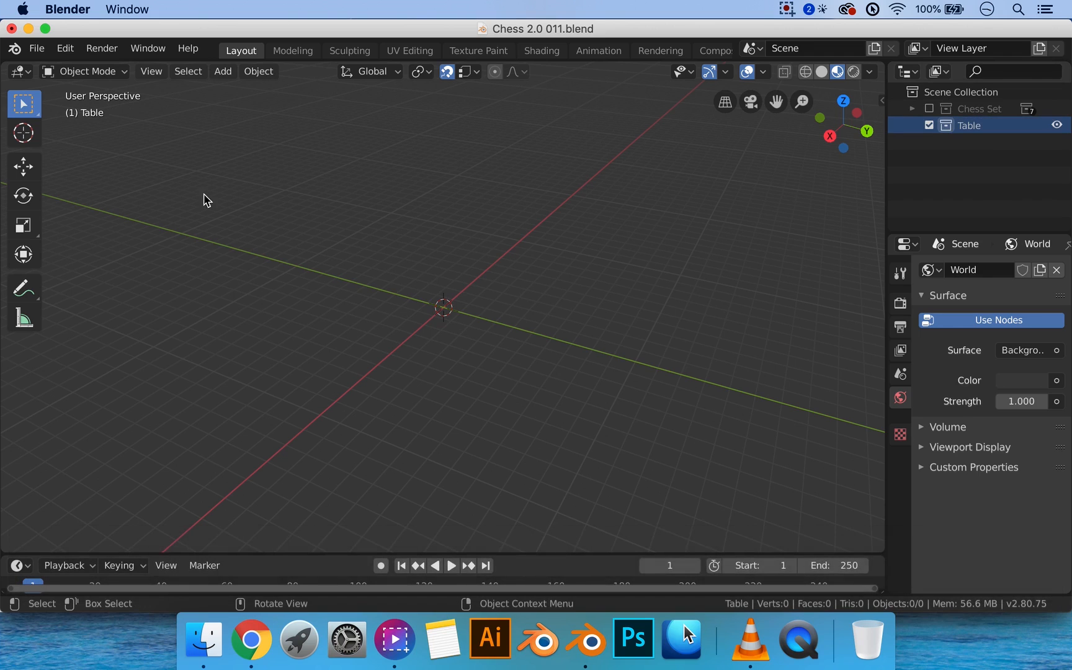
Add a mesh cylinder with 20 vertices to the Table collection
key("shift+a")
mouse_move(411, 292)
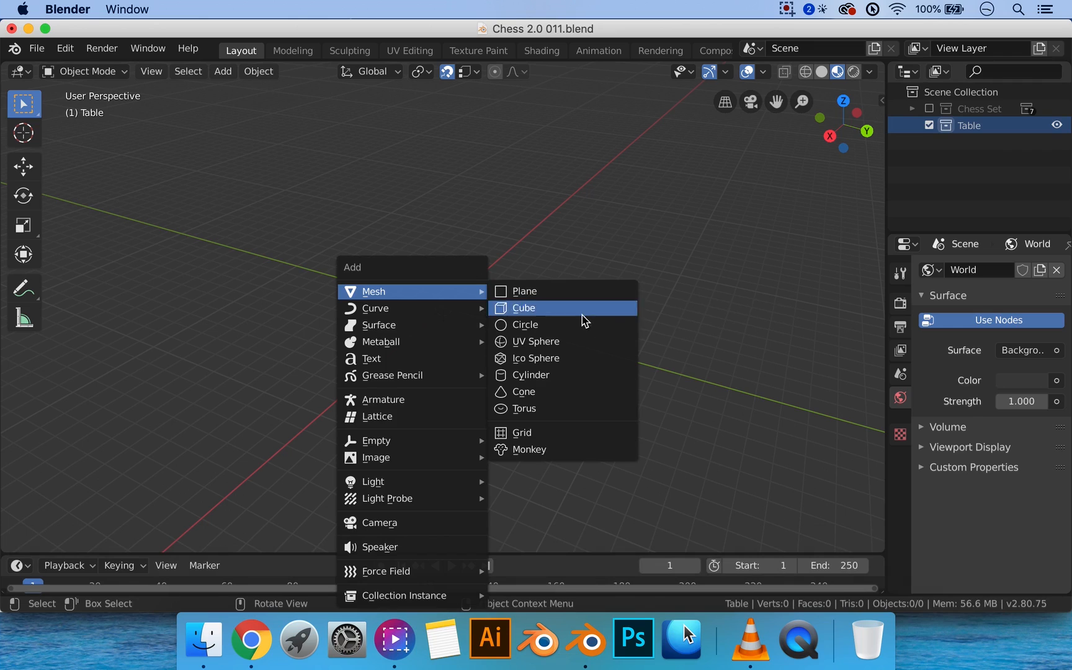
left_click(554, 377)
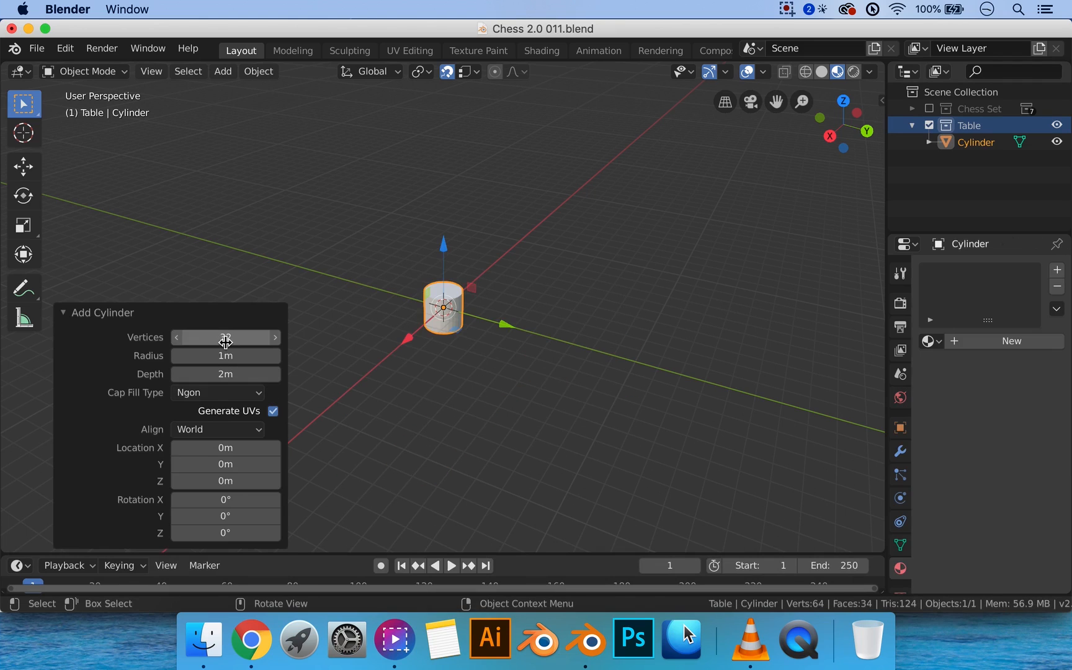
scroll(428, 360, "up", 6)
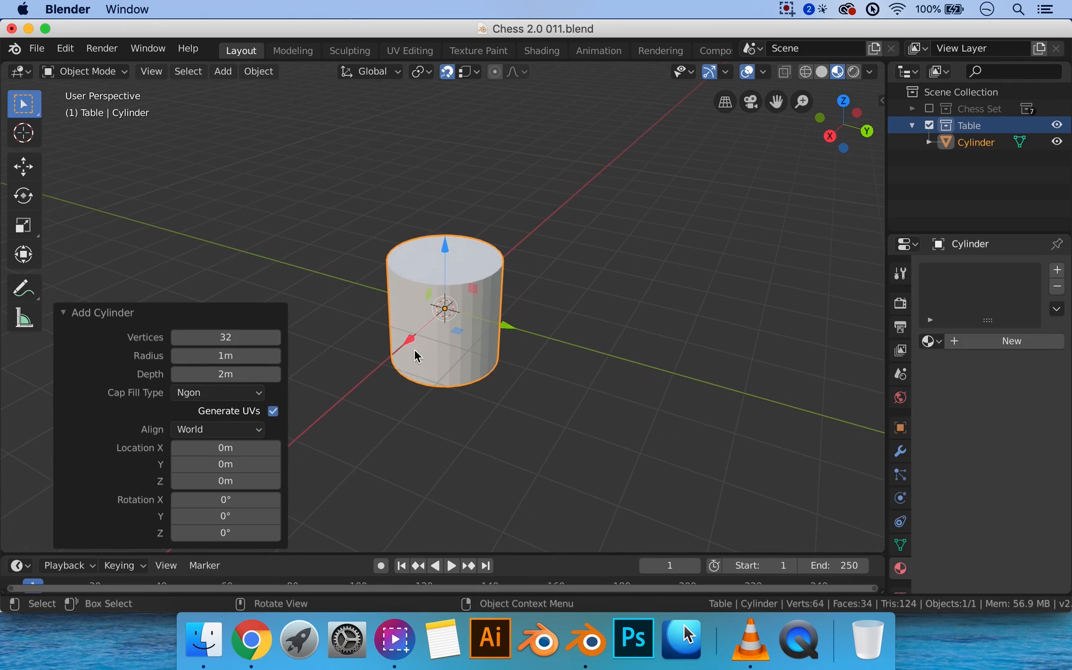
left_click(234, 338)
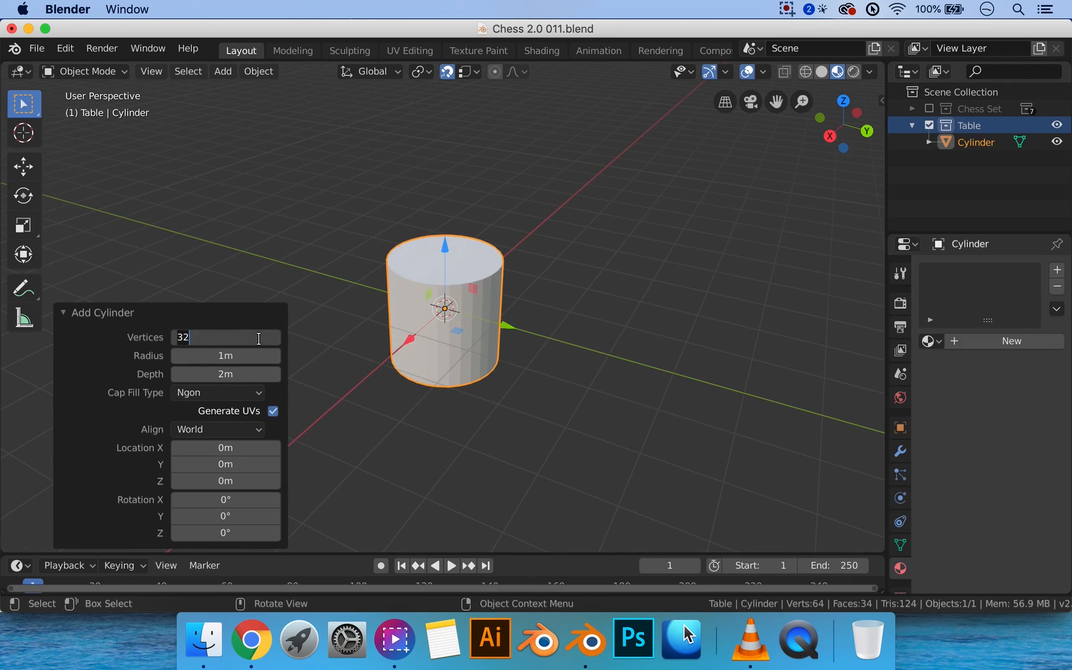
type("20")
key("Return")
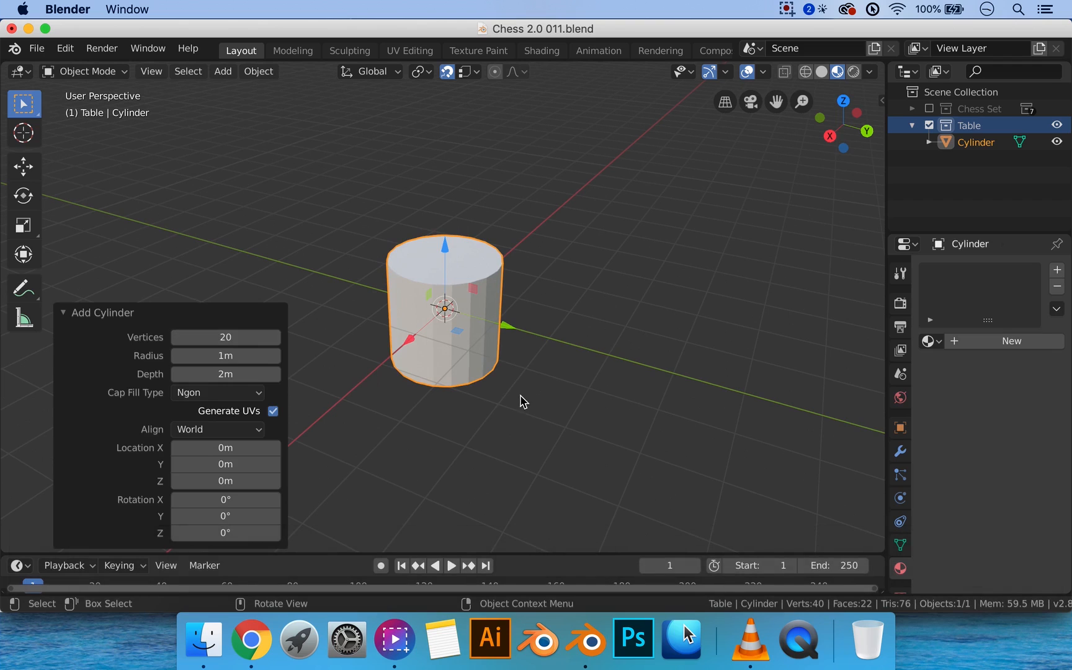
middle_click_drag(524, 409, 457, 263)
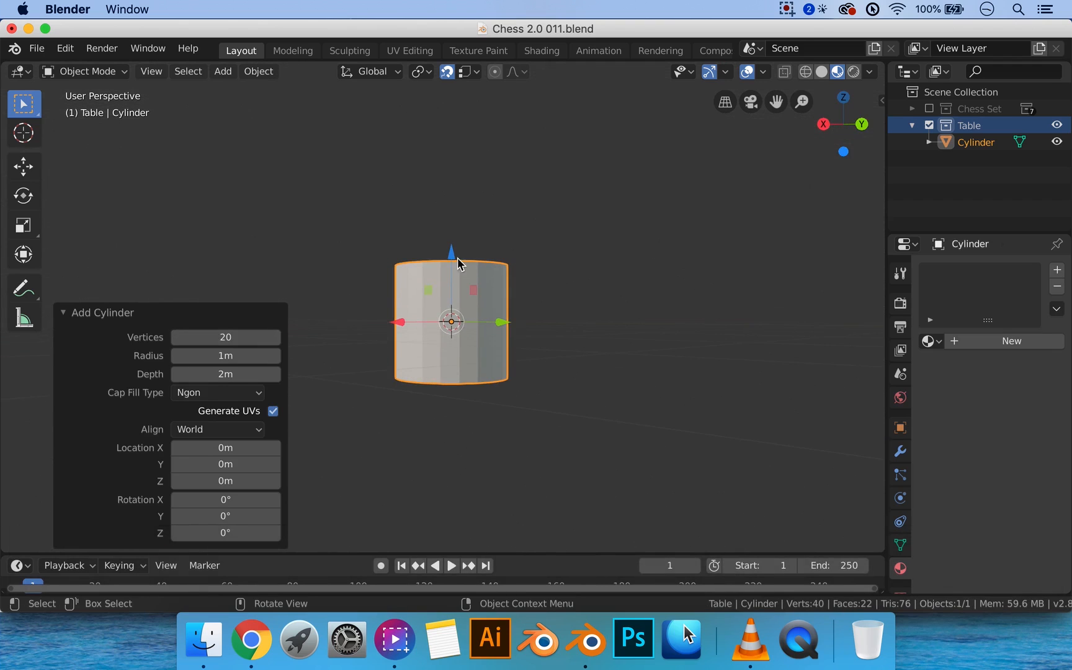
left_click_drag(454, 256, 454, 318)
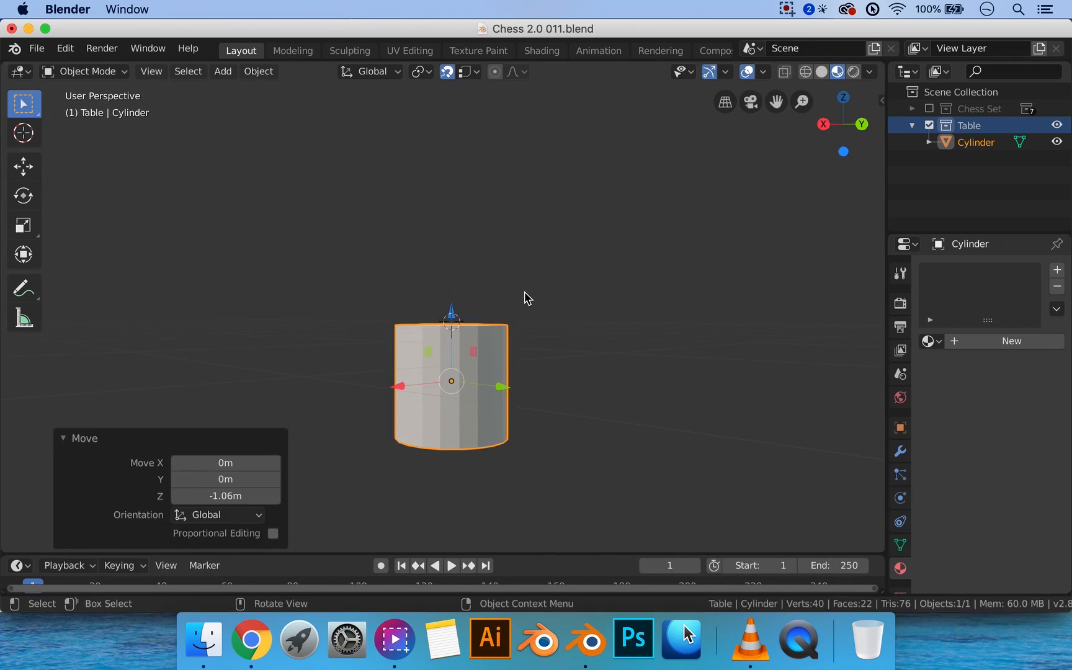
key("ctrl+z")
Set snapping to Increment and move the cylinder down 1 m along the Z axis in the right orthographic view
key("shift+Tab")
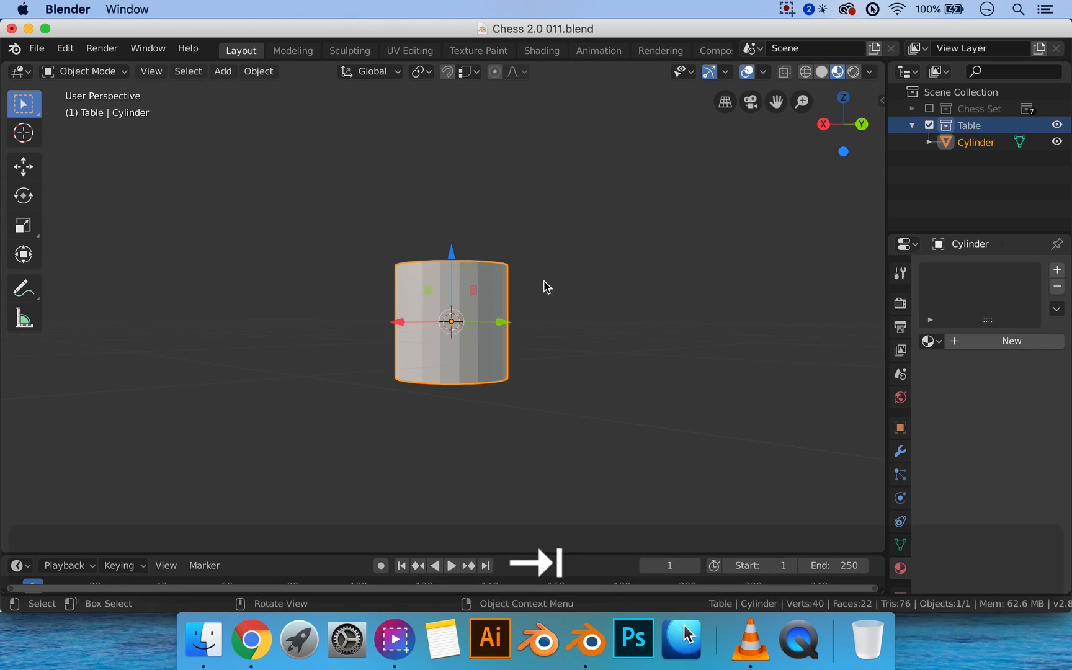
key("shift+Tab")
left_click(472, 72)
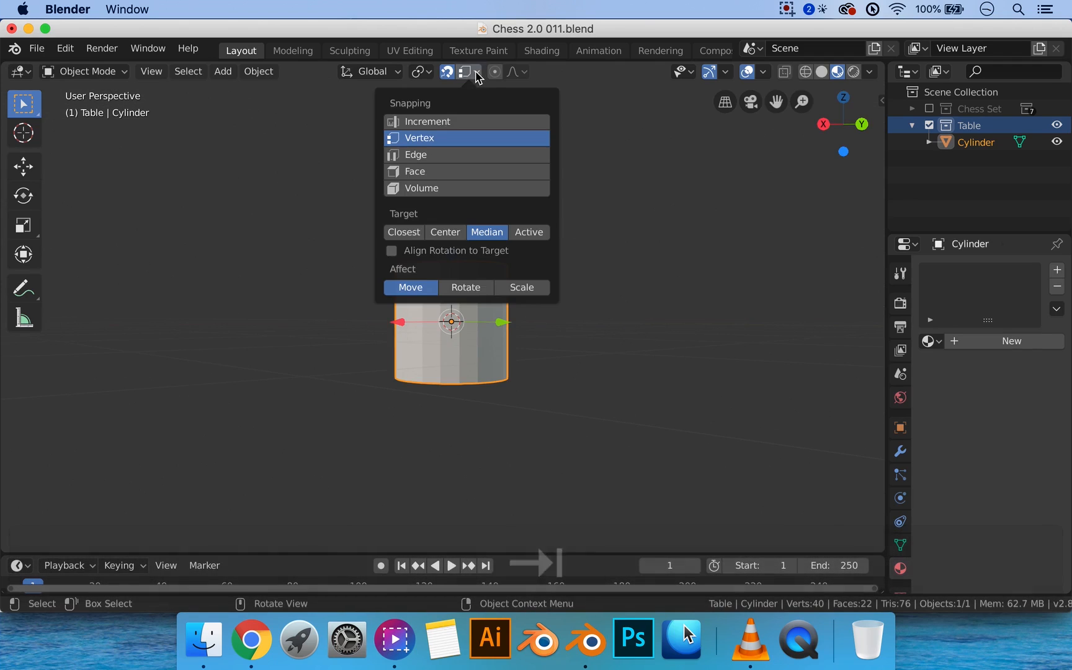
left_click(434, 122)
key("3")
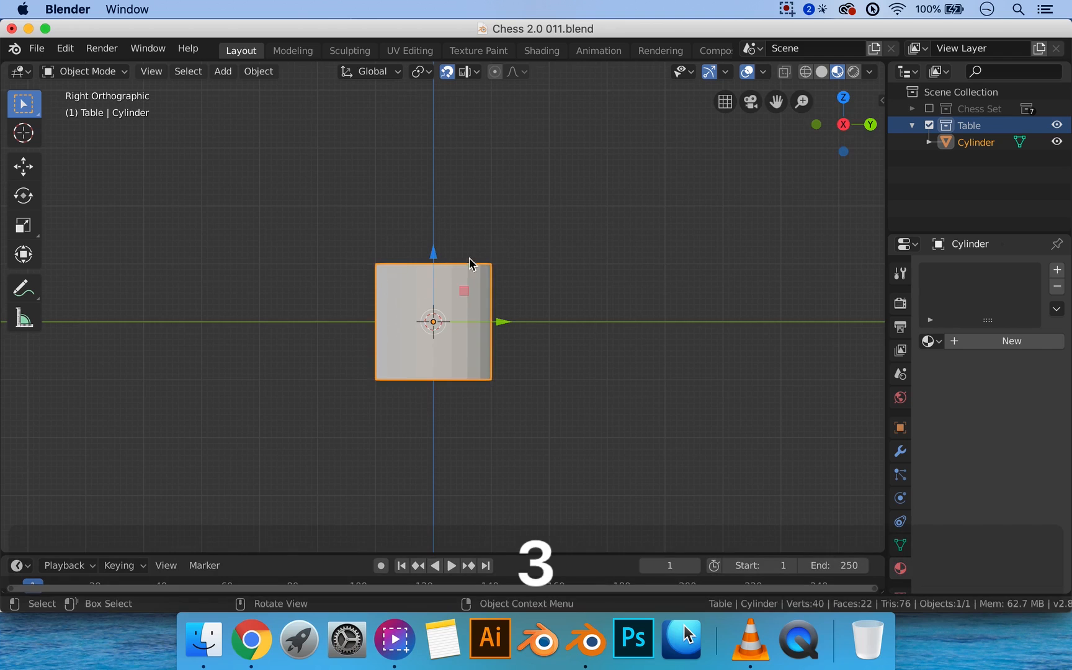
key("g")
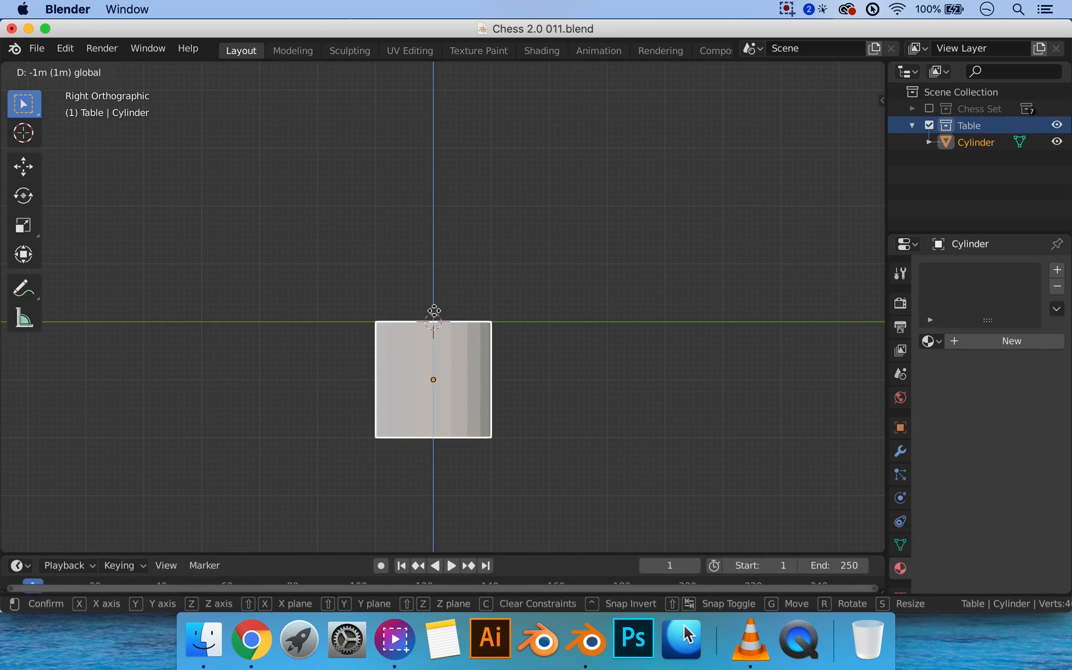
left_click(433, 310)
Set the cylinder's origin to the 3D cursor
right_click(520, 307)
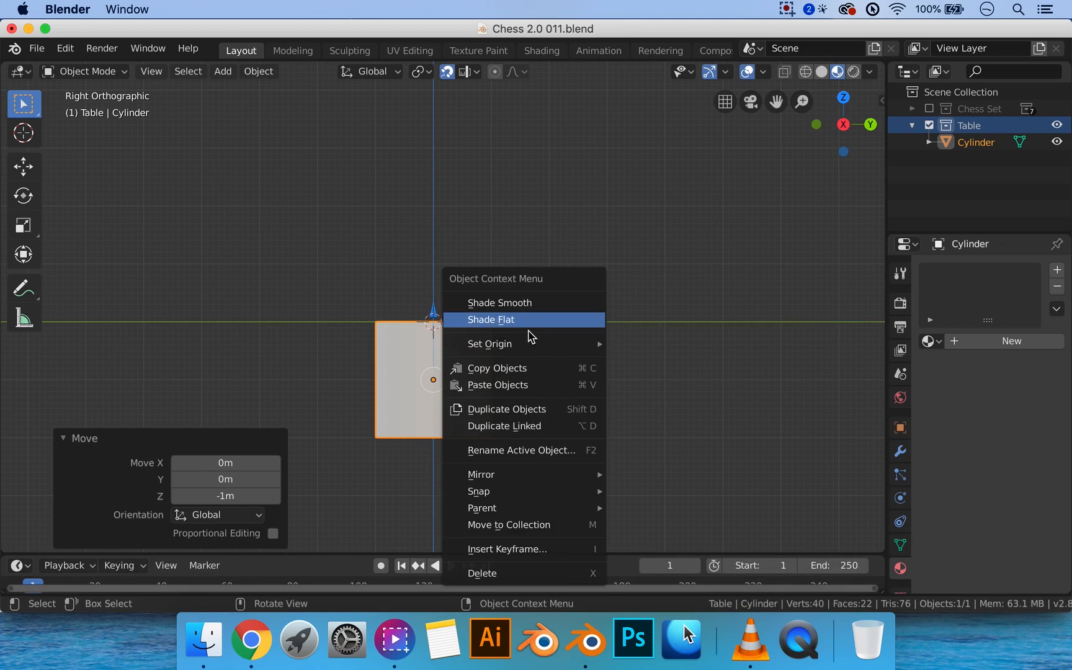
mouse_move(577, 347)
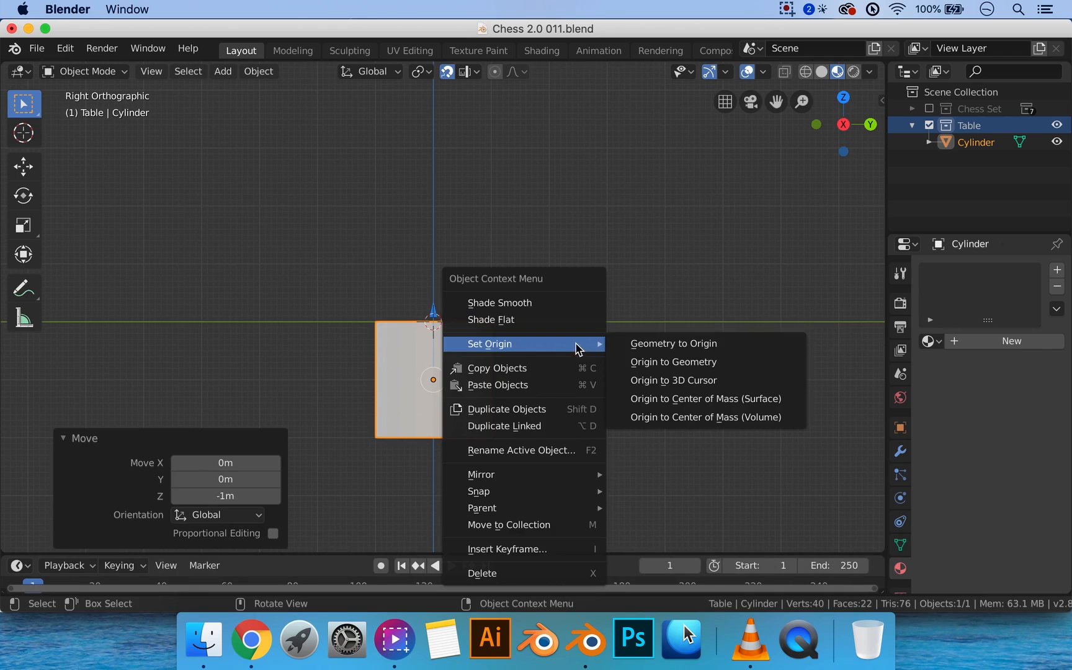
left_click(692, 380)
Flatten the cylinder into a disc by scaling it along the Z axis to about 0.14
middle_click_drag(555, 285, 595, 297)
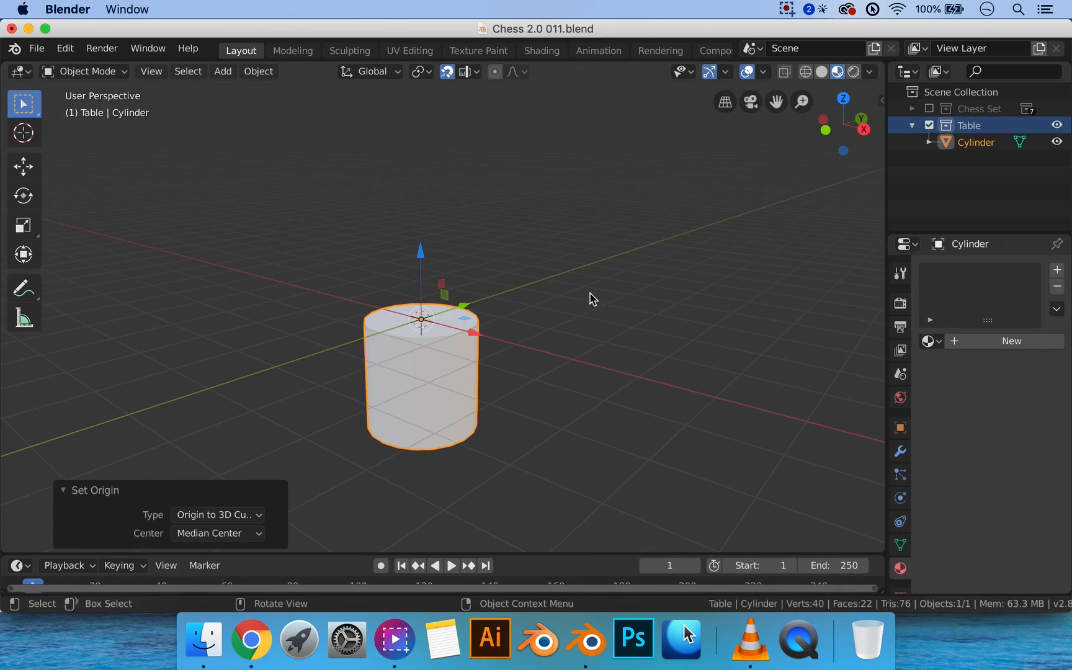
key("s")
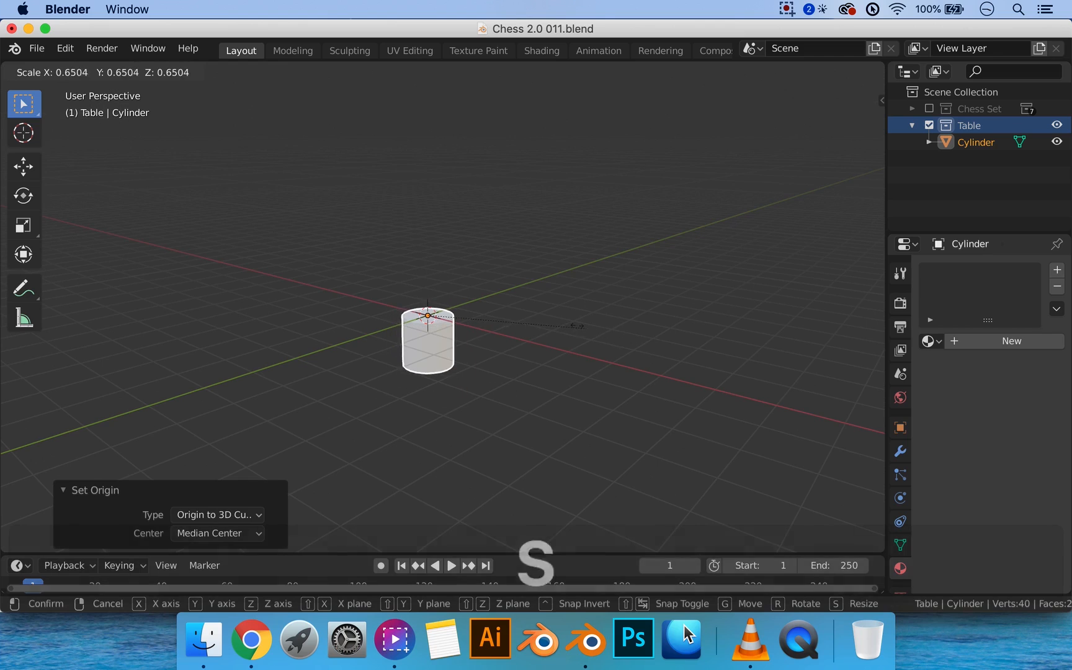
key("shift")
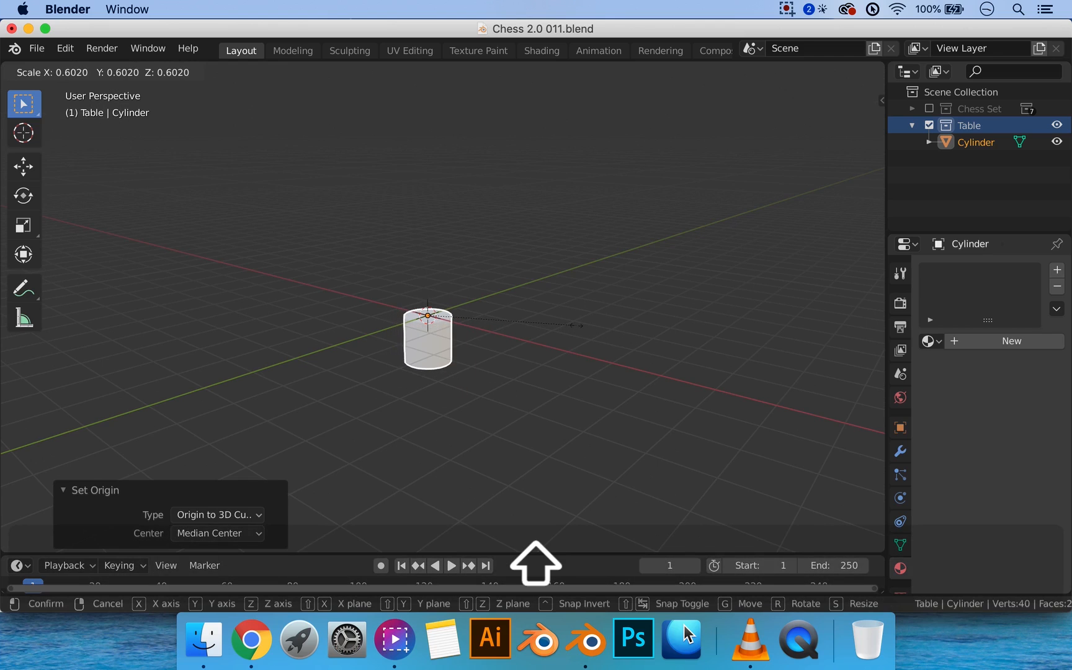
key("z")
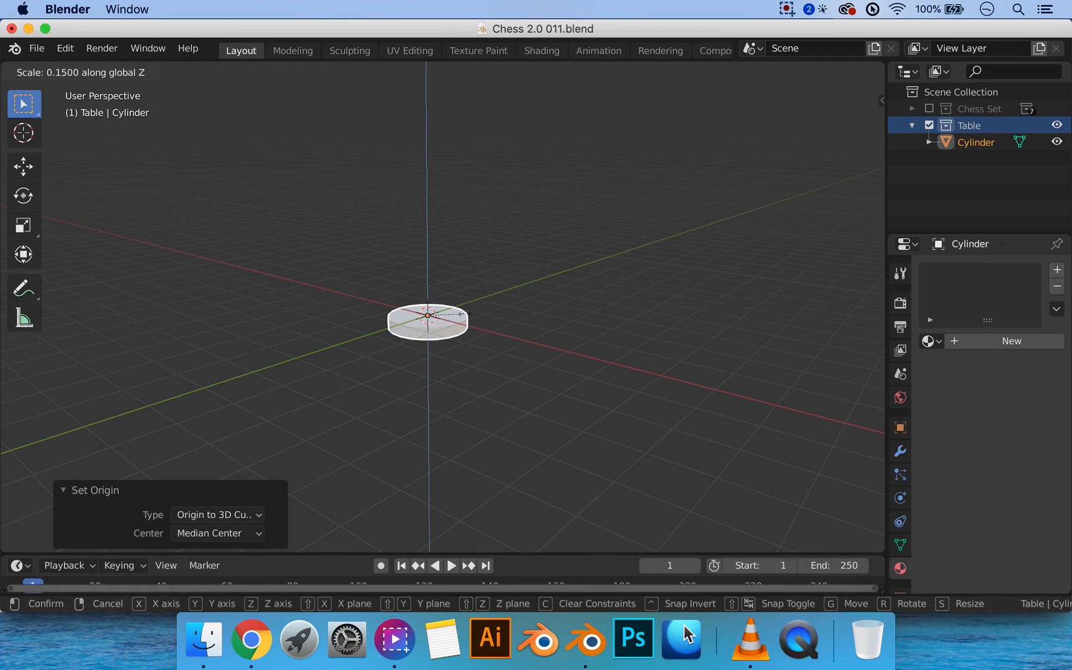
left_click(464, 314)
Widen the disc by scaling it to about 4.94 in X and Y while keeping its Z thickness
key("s")
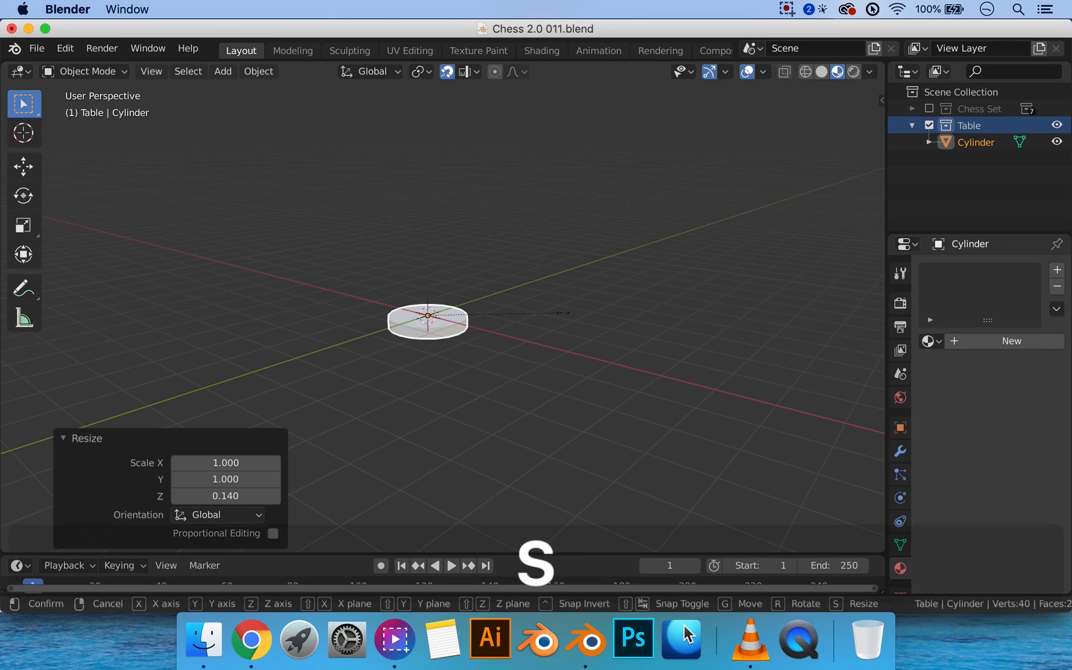
key("shift+z")
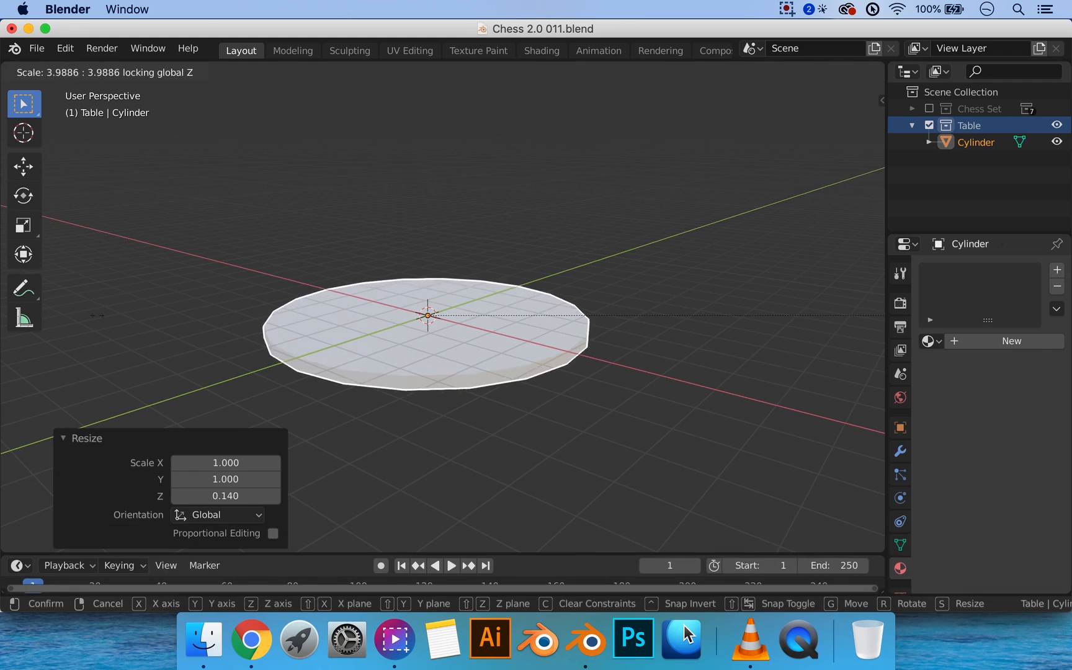
left_click(216, 314)
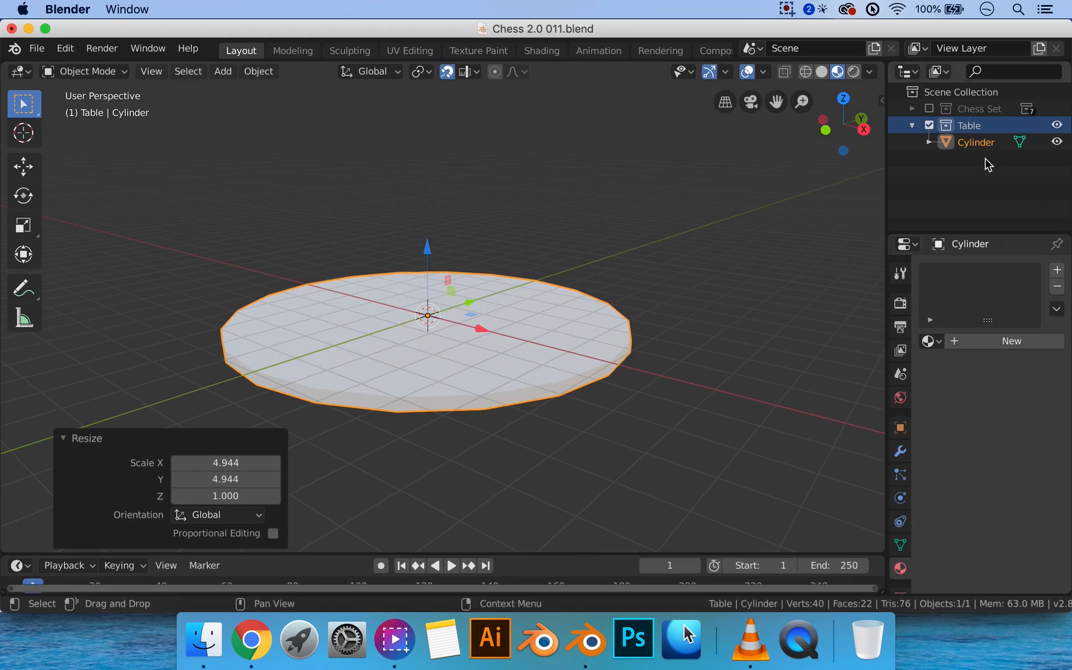
Show the Chess Set collection and compare the board's size with the disc
left_click(930, 110)
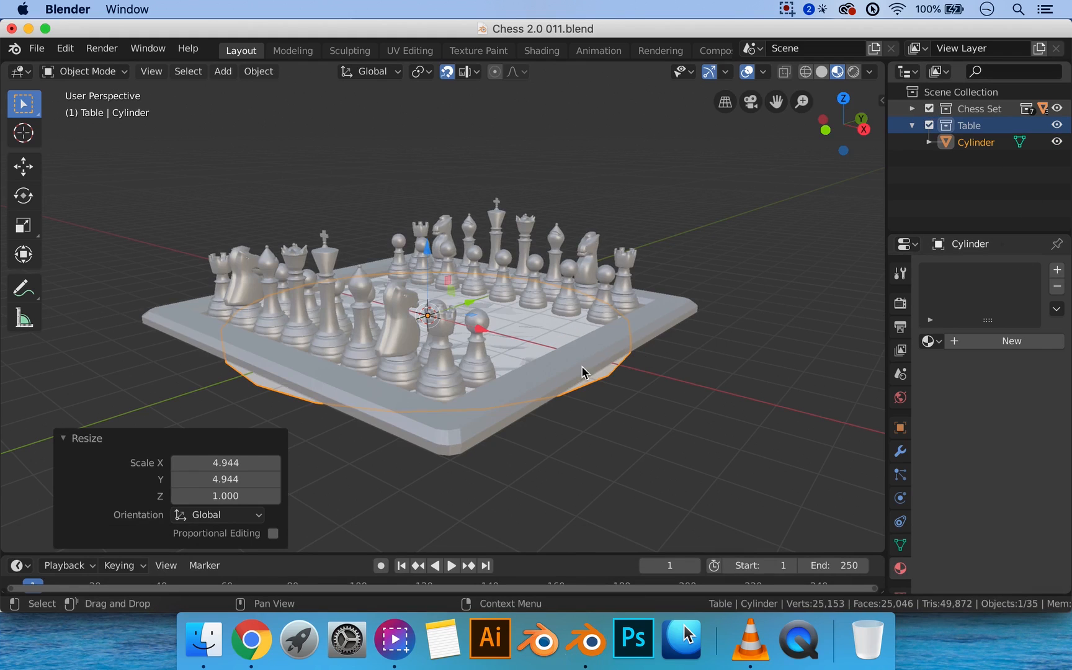
scroll(577, 371, "down", 6)
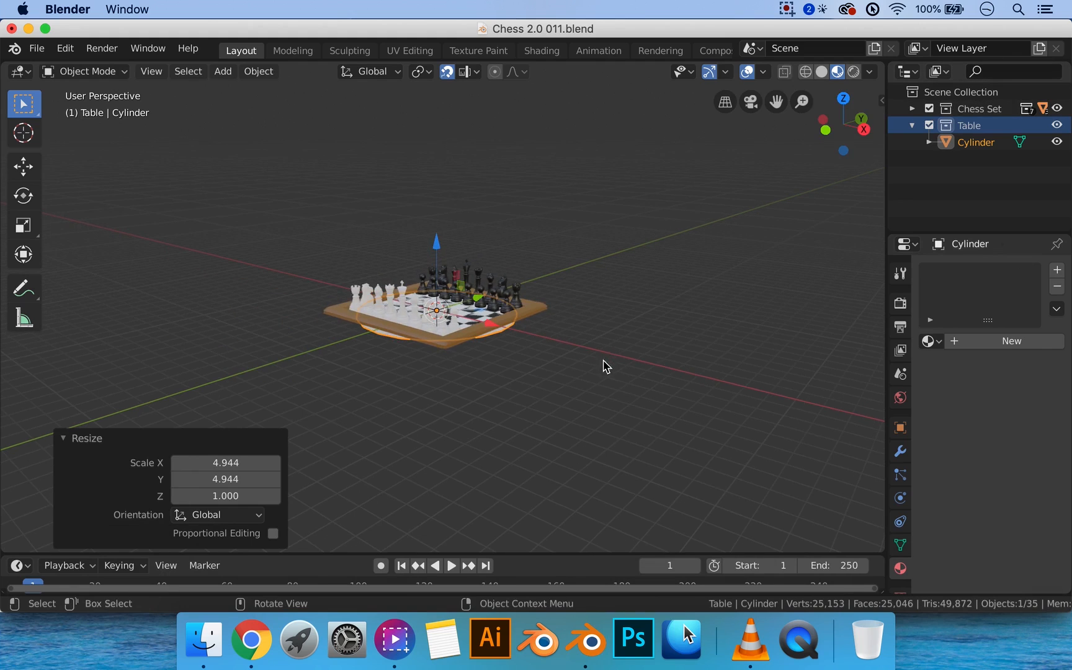
middle_click_drag(603, 366, 593, 377)
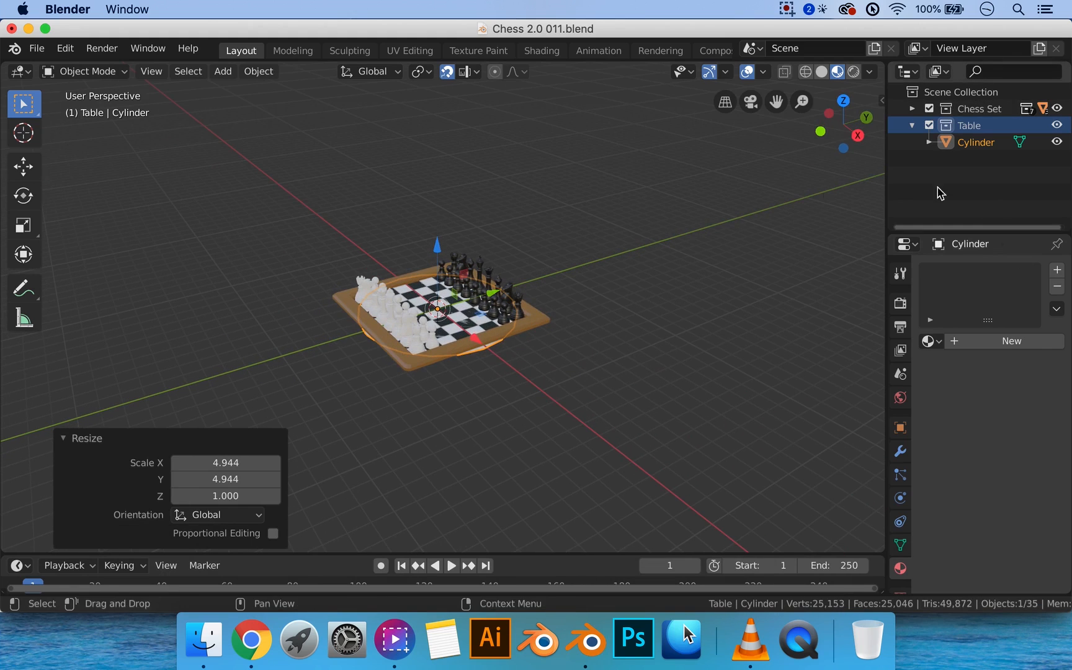
key("s")
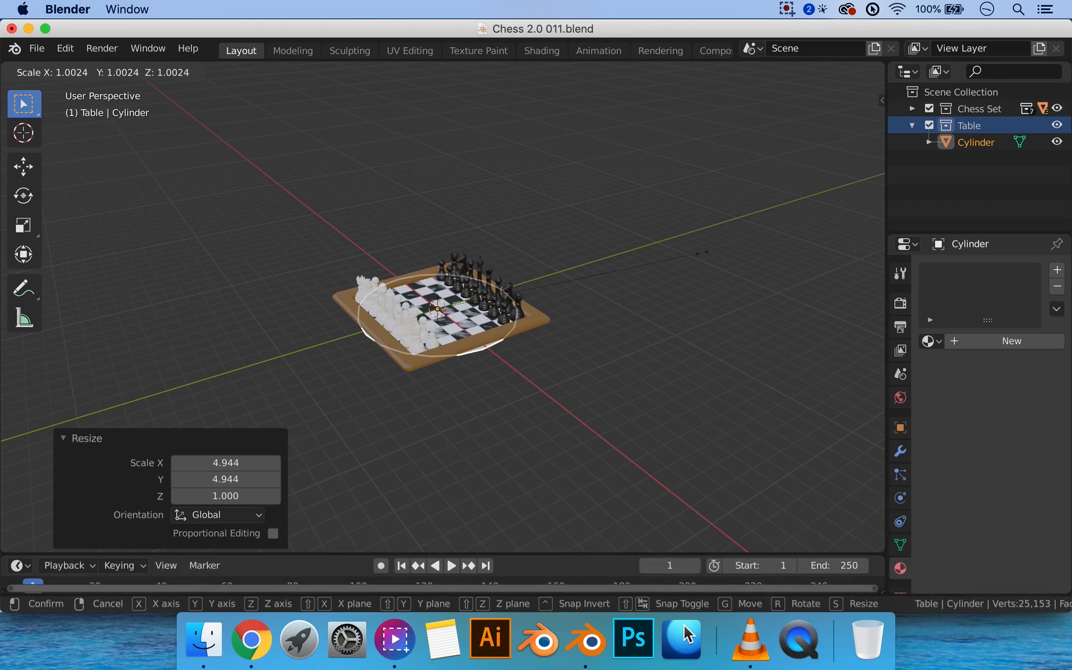
key("z")
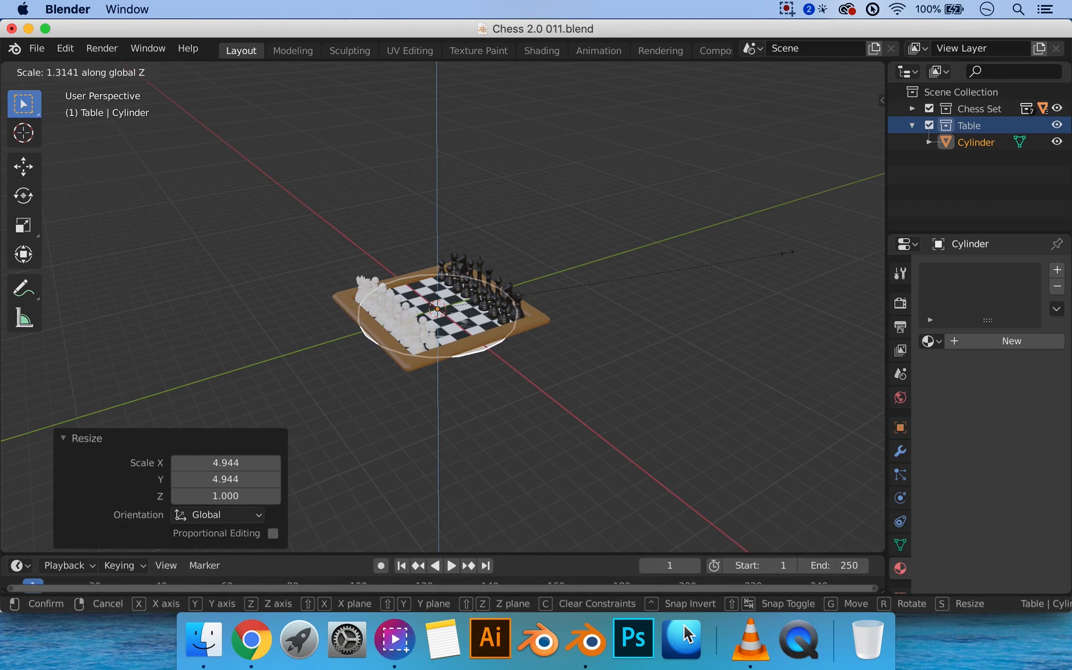
key("z")
left_click(787, 252)
Enlarge the disc around the chessboard by scaling it about 2.53 in X and Y only
key("s")
key("shift+z")
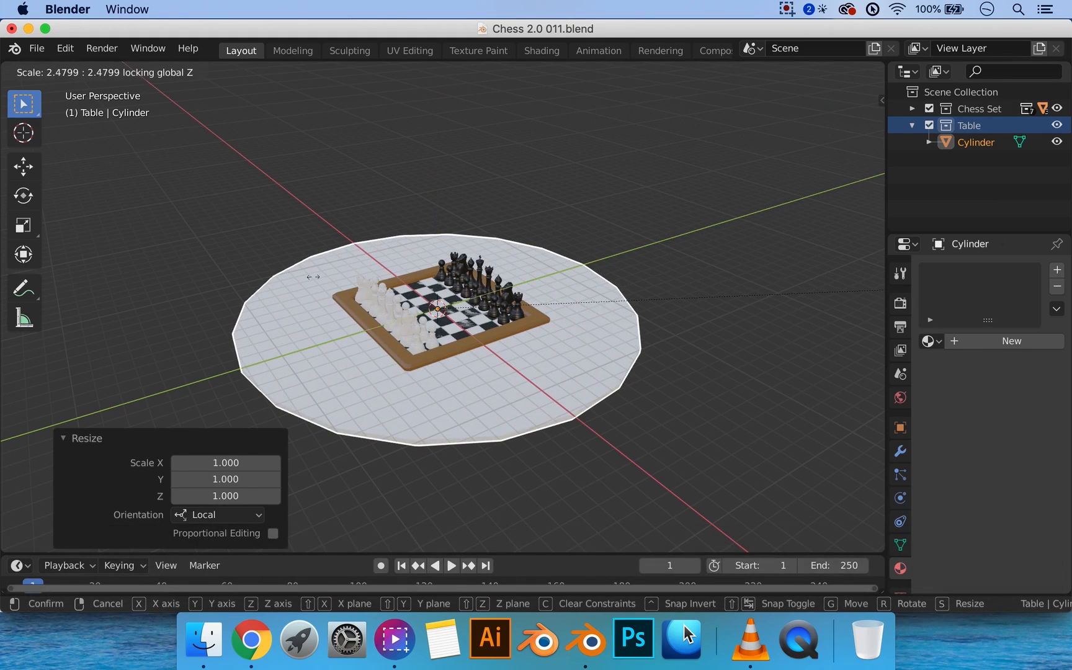
left_click(288, 283)
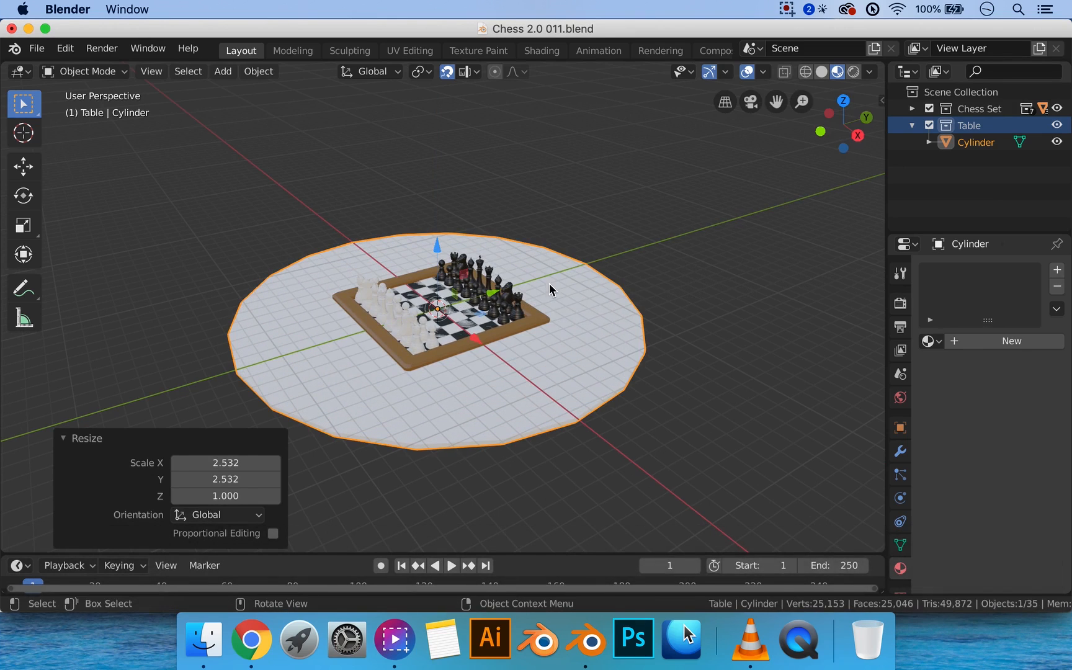
Hide the Chess Set collection and, in Edit Mode, move the disc's bottom face down 1 m along Z
middle_click_drag(549, 284, 547, 245)
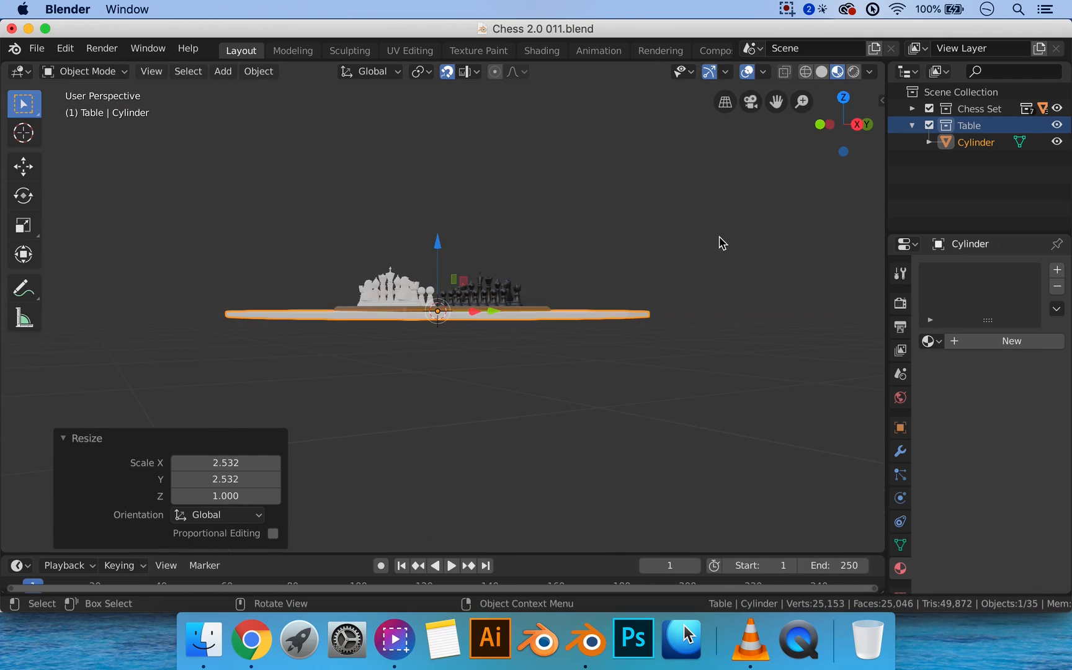
left_click(930, 108)
middle_click_drag(642, 328, 643, 298)
key("ctrl")
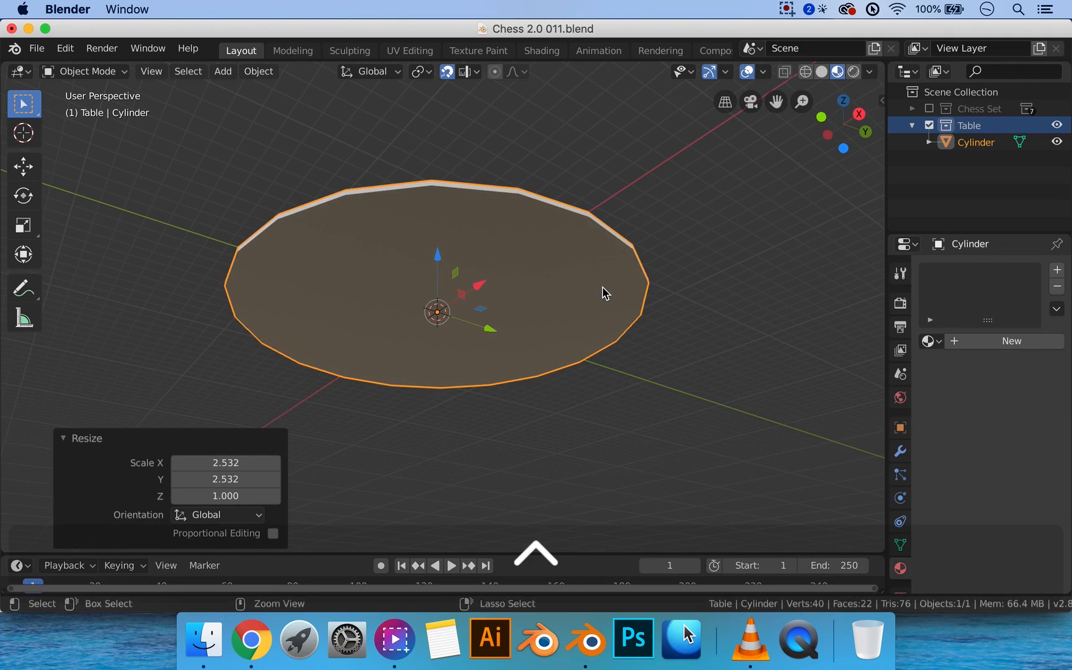
key("Tab")
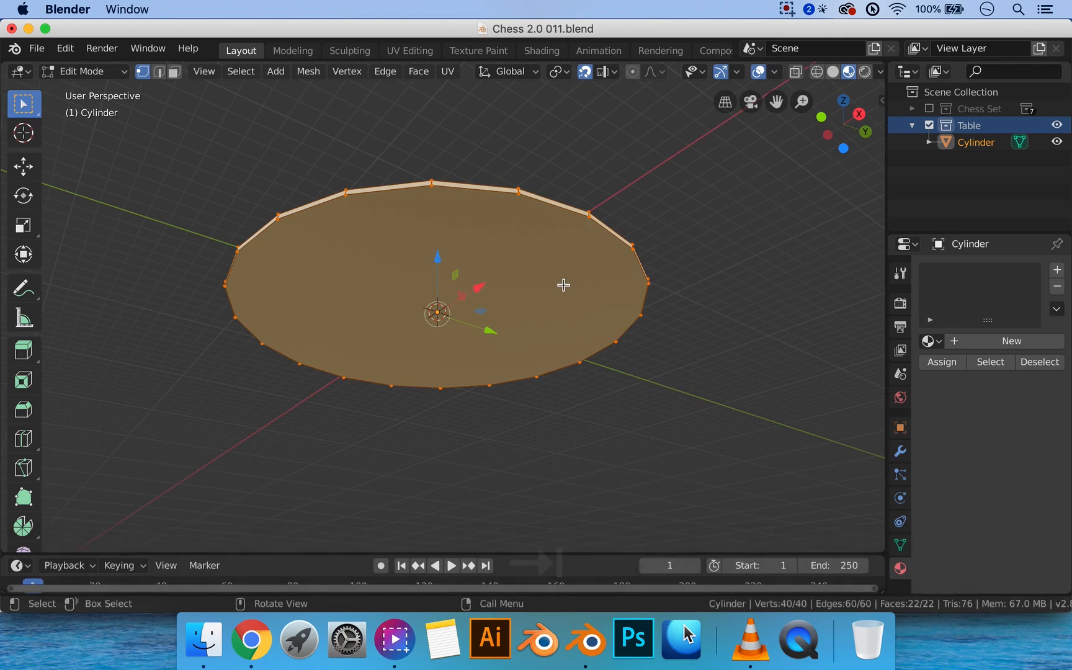
key("ctrl+3")
left_click(578, 286)
middle_click_drag(583, 292, 464, 271)
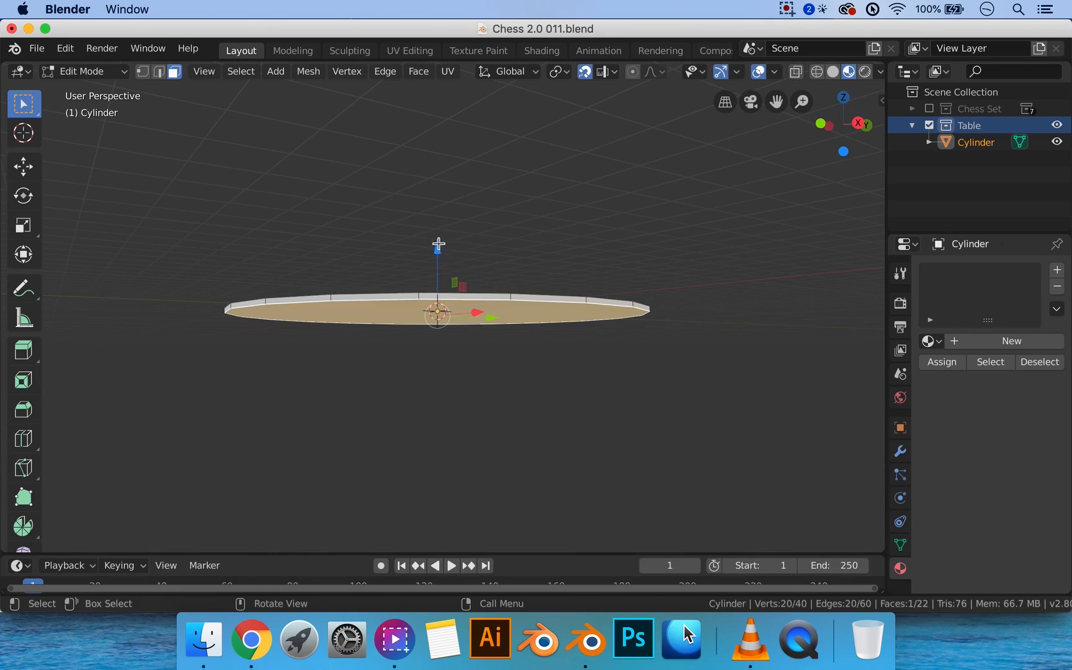
left_click_drag(438, 244, 442, 260)
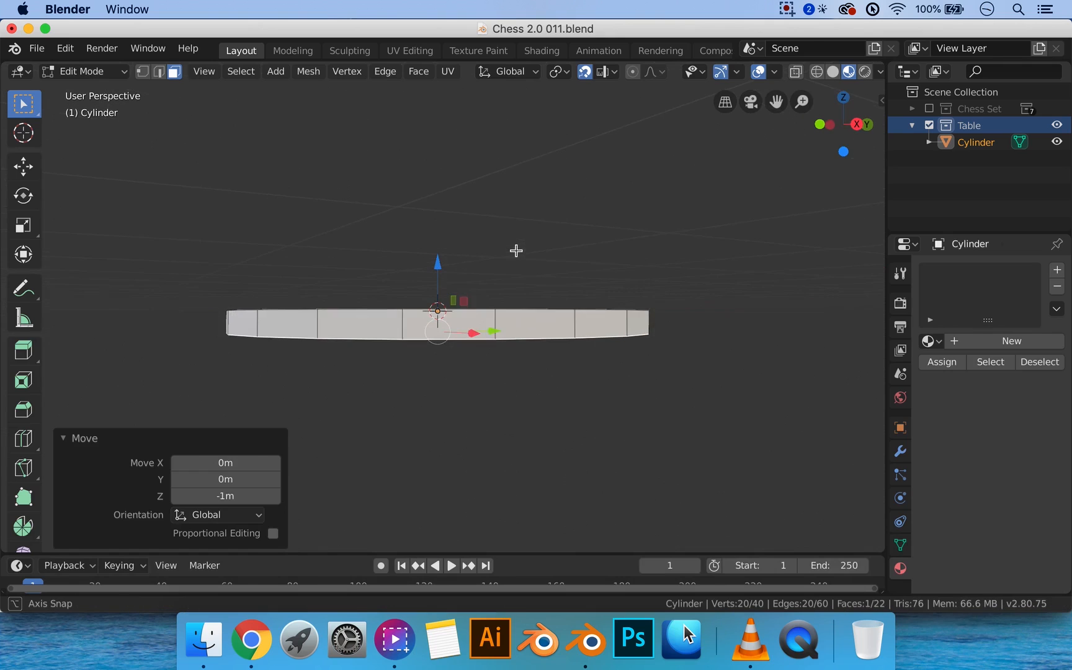
Extrude the bottom face downward 1.4 m and scale it to about 0.75 to taper the tabletop's underside
middle_click_drag(516, 250, 515, 249)
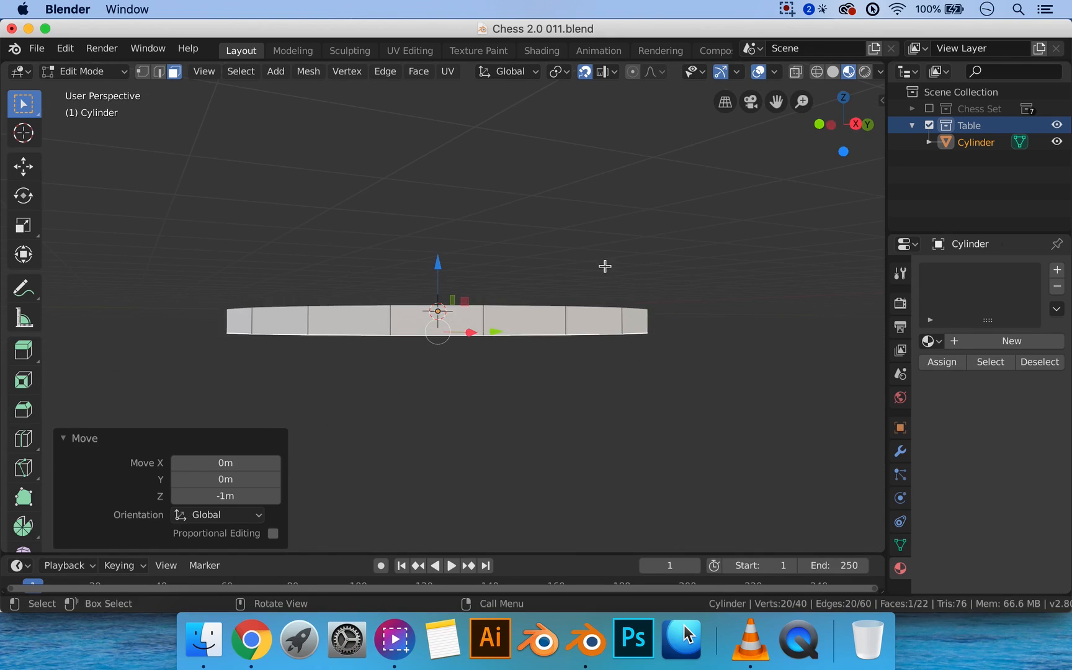
key("e")
key("shift")
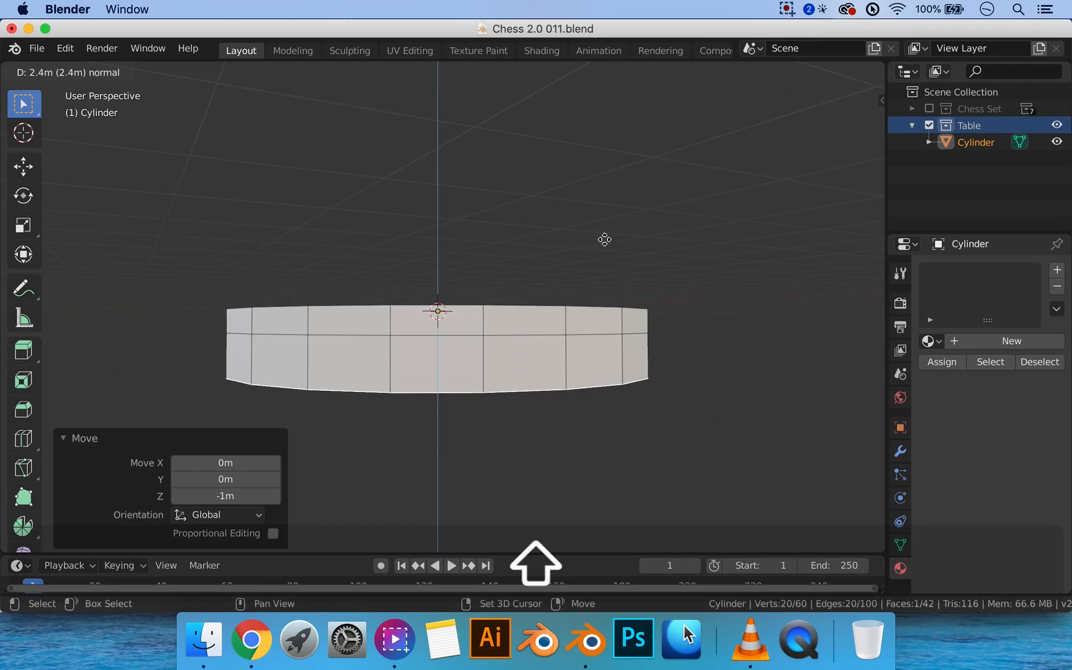
left_click(600, 90)
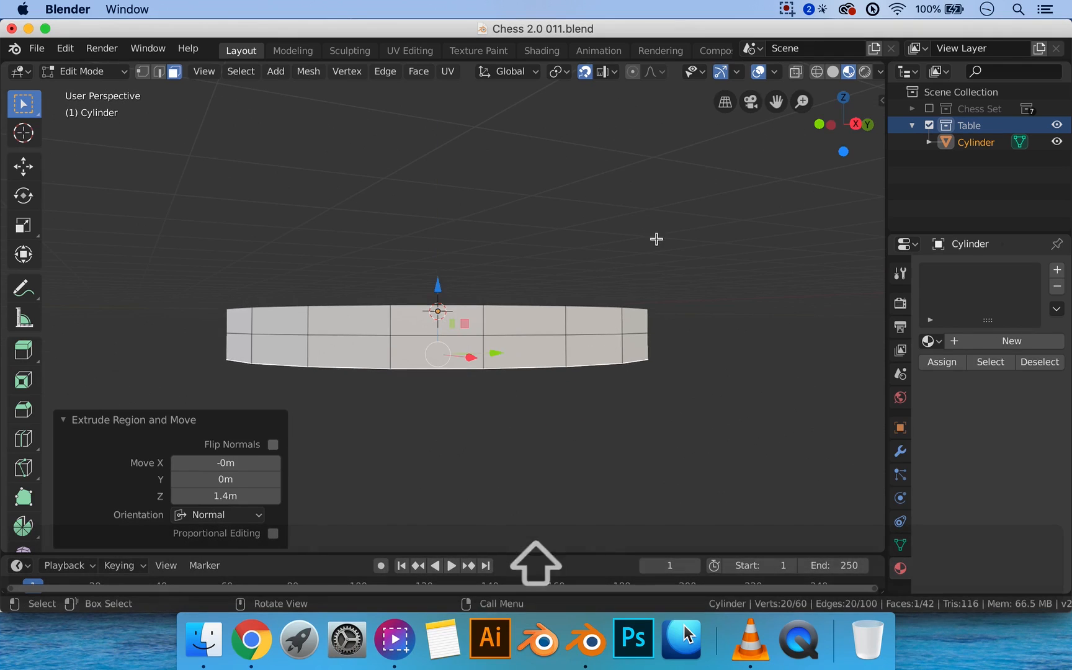
key("s")
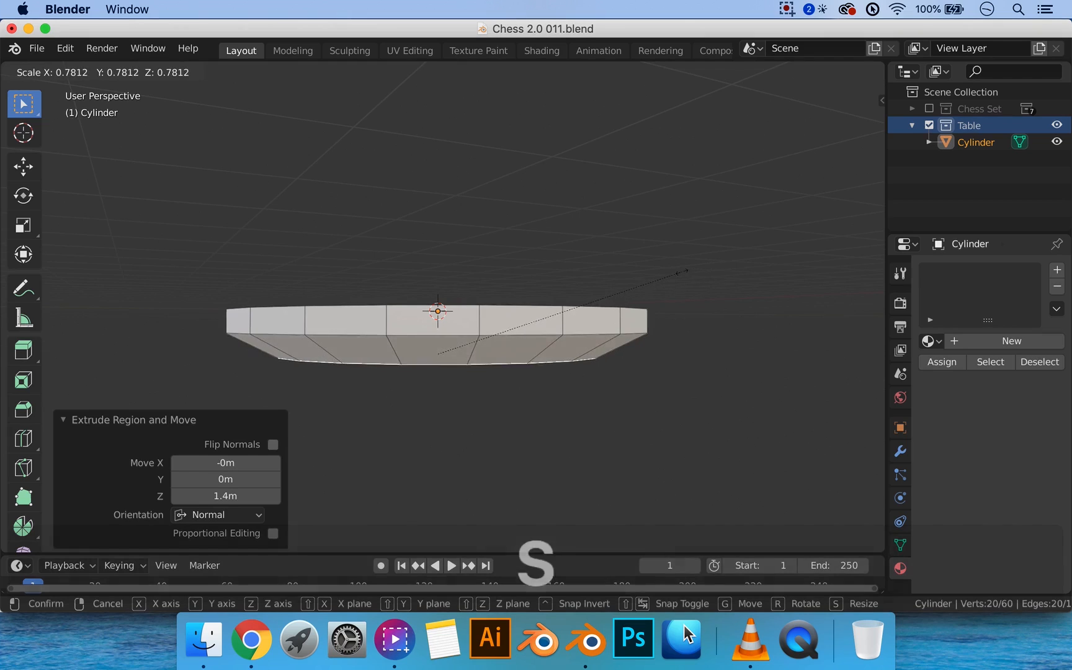
left_click(668, 287)
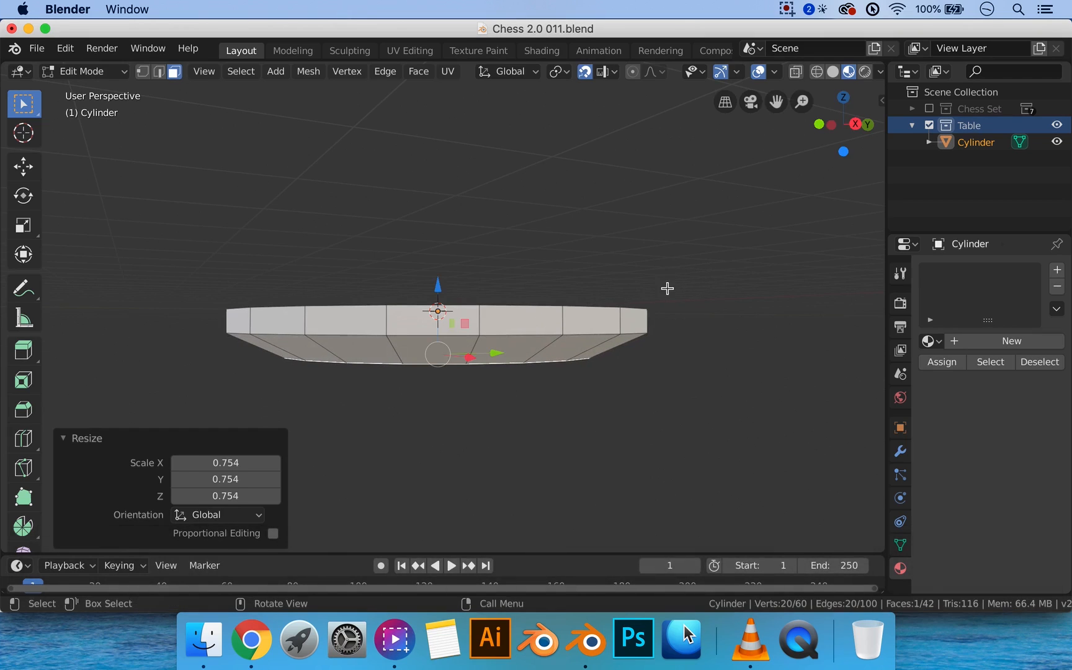
Add a centred loop cut around the tabletop's vertical rim and bevel it into a middle band
key("ctrl+r")
left_click(563, 333)
right_click(564, 334)
scroll(591, 335, "up", 2)
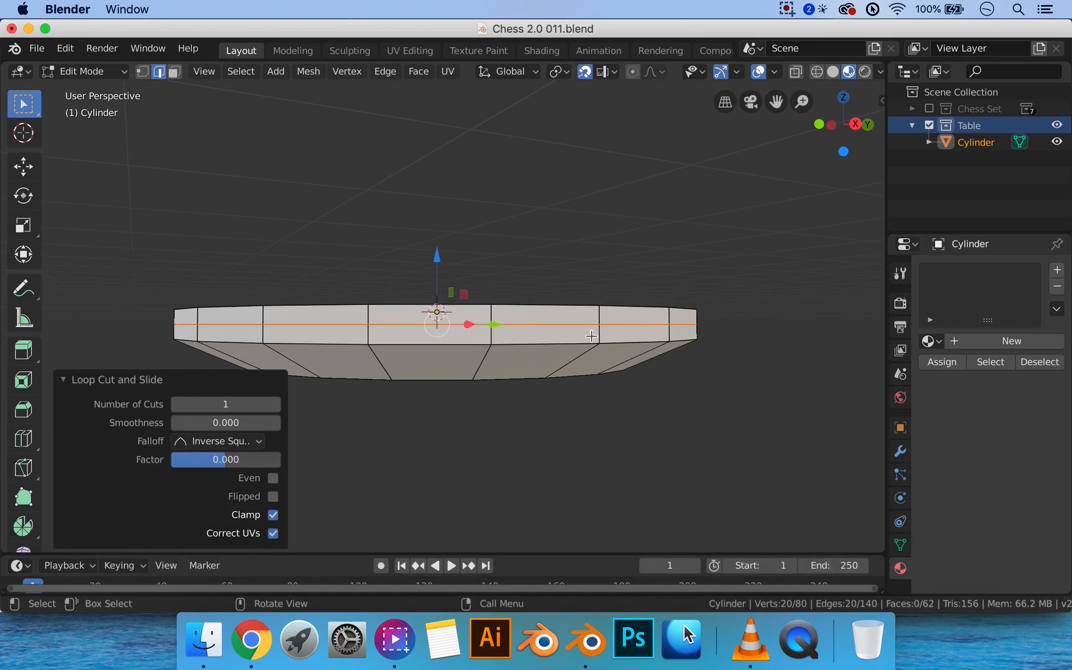
key("ctrl")
key("ctrl+b")
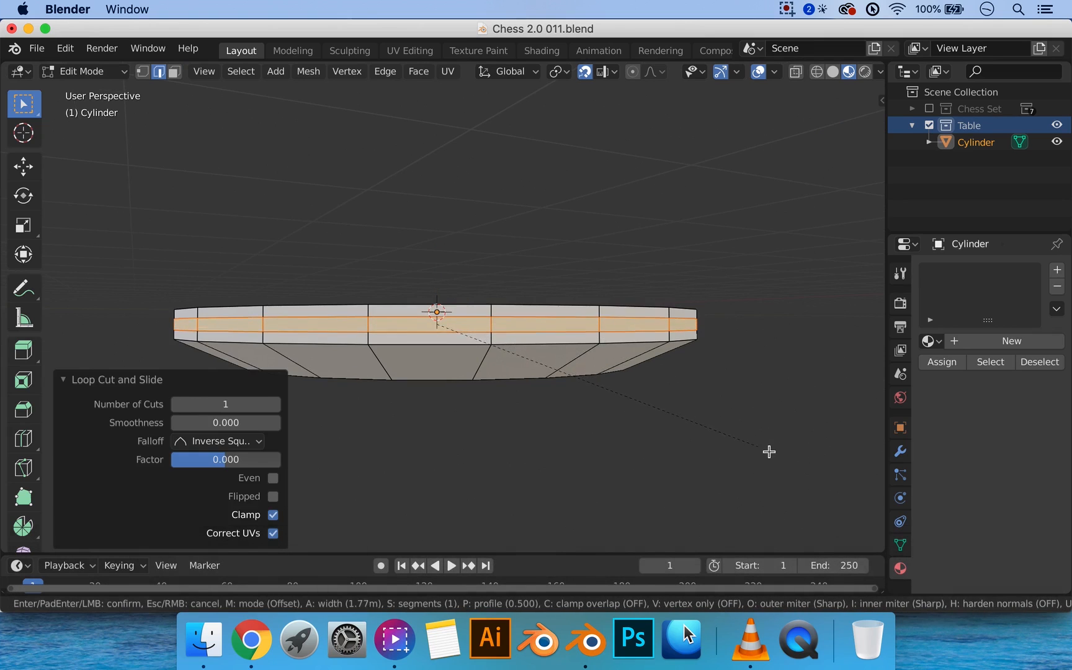
left_click(614, 349)
Extrude the rim's middle face loop inward to about 0.93 in X and Y, then scale it to about 0.585 along Z
key("ctrl+3")
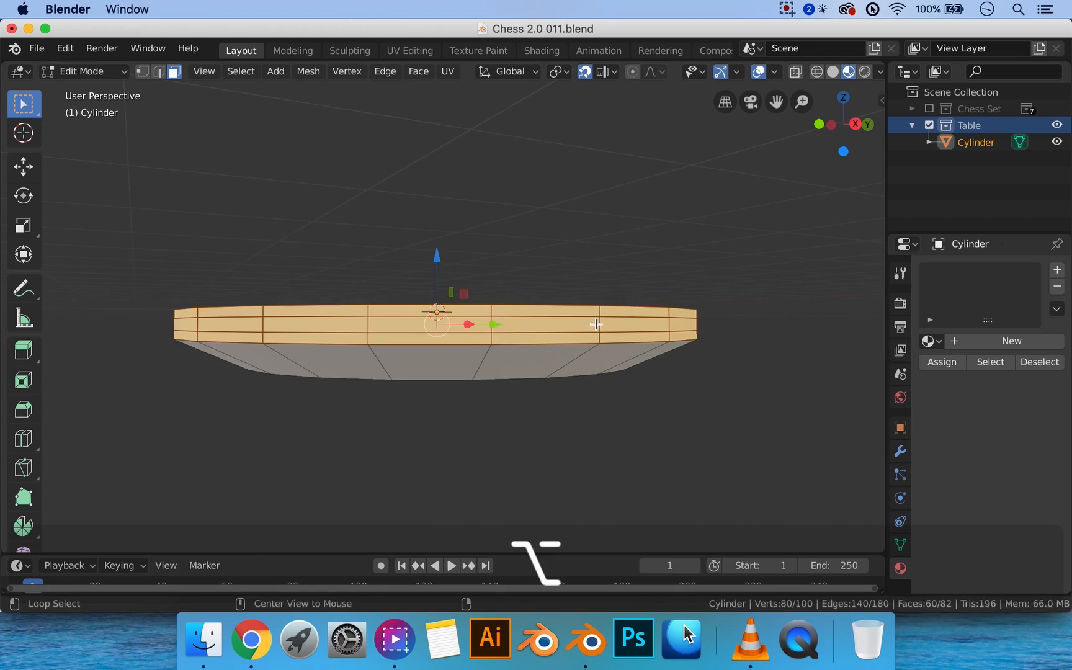
left_click(667, 331, "alt")
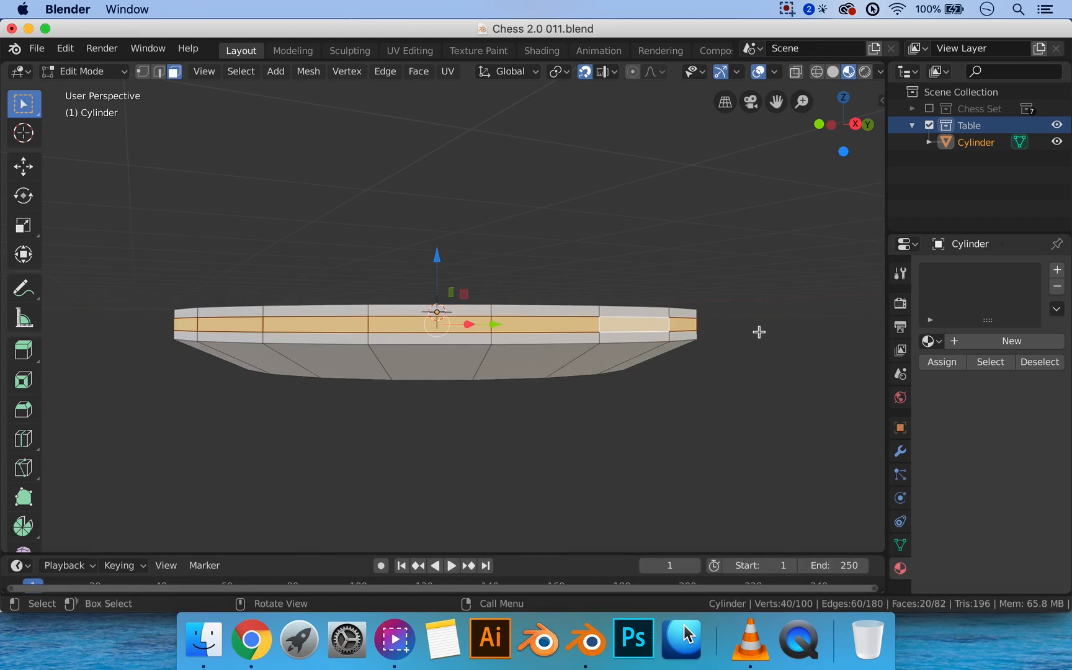
key("e")
key("s")
key("z")
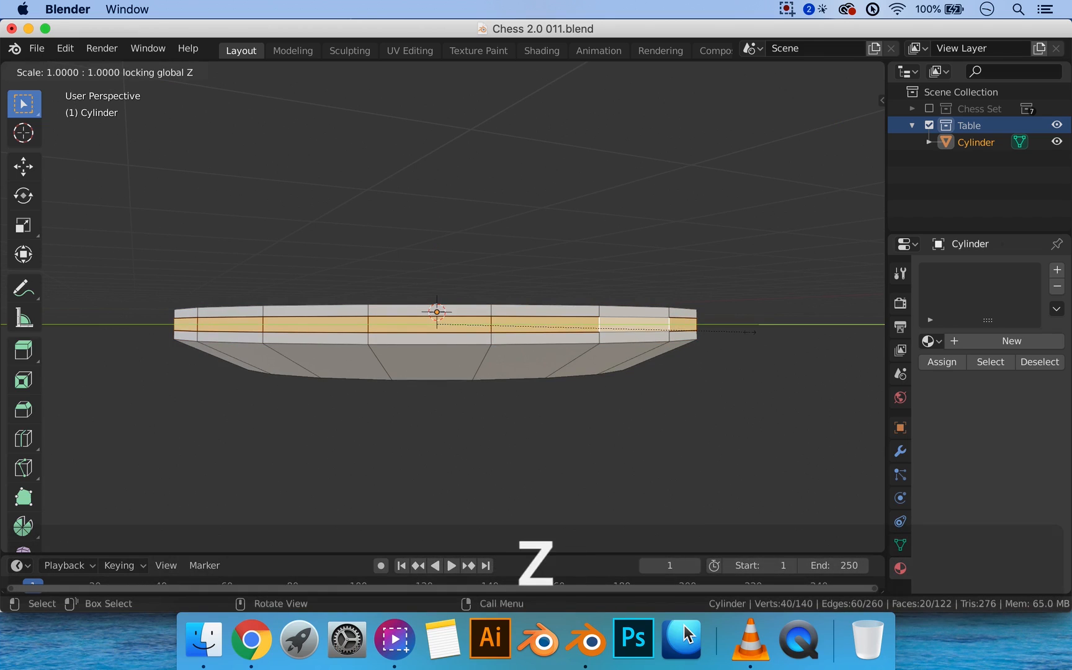
left_click(744, 335)
key("s")
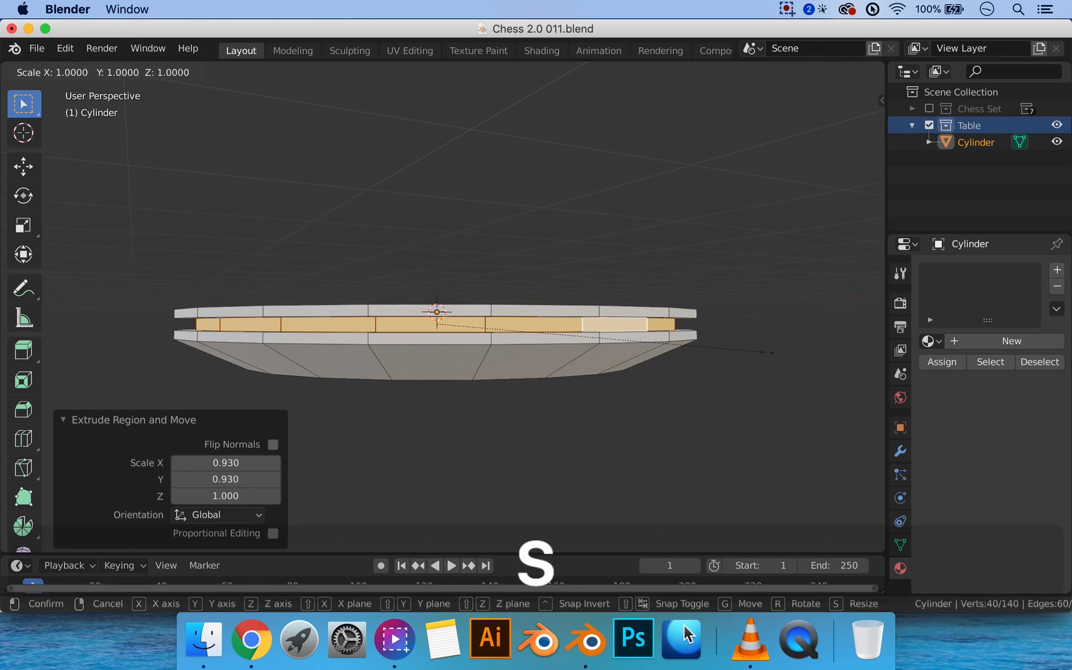
key("z")
left_click(644, 331)
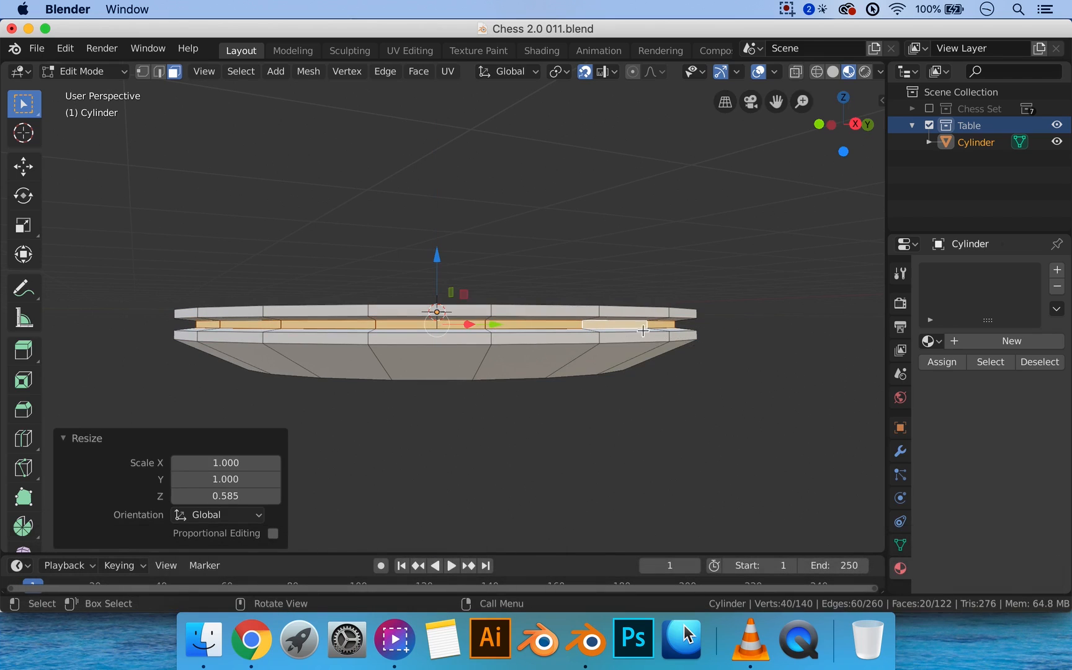
Bevel the groove's outer edge loops and the rim's lower edge loop with one segment about 0.38 m wide
key("ctrl+2")
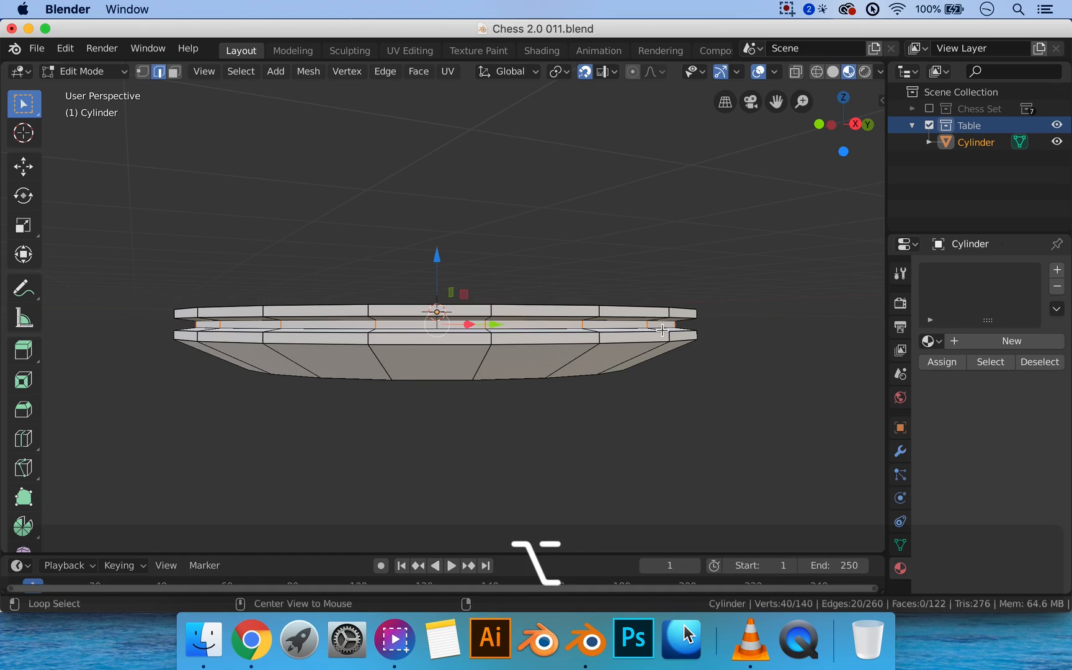
left_click(662, 329, "alt")
left_click(659, 338, "alt+shift")
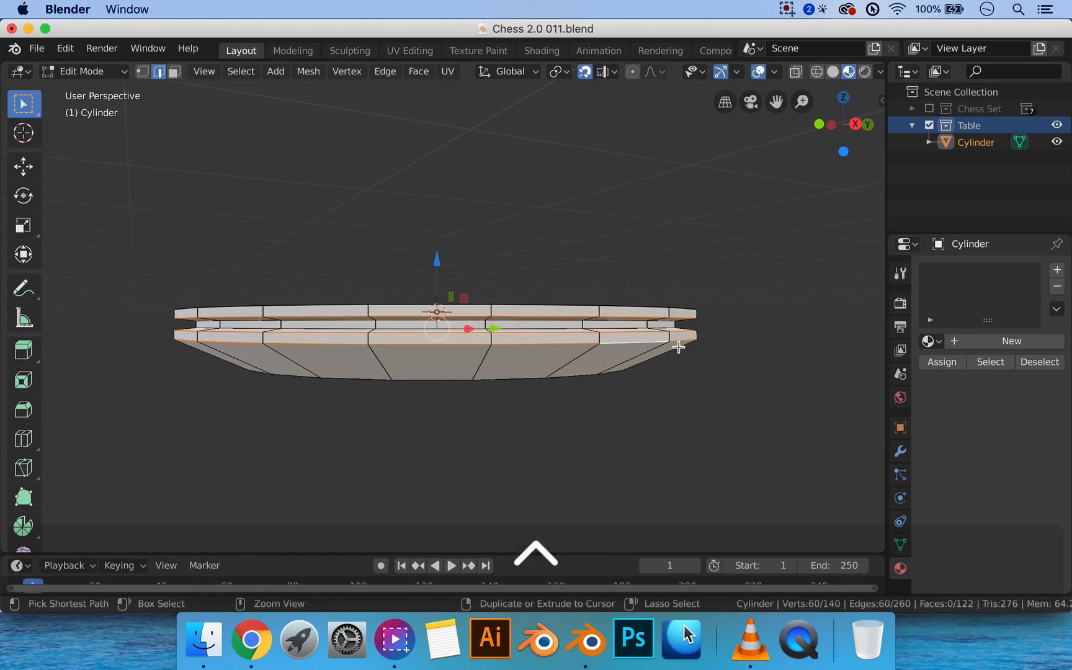
key("ctrl+b")
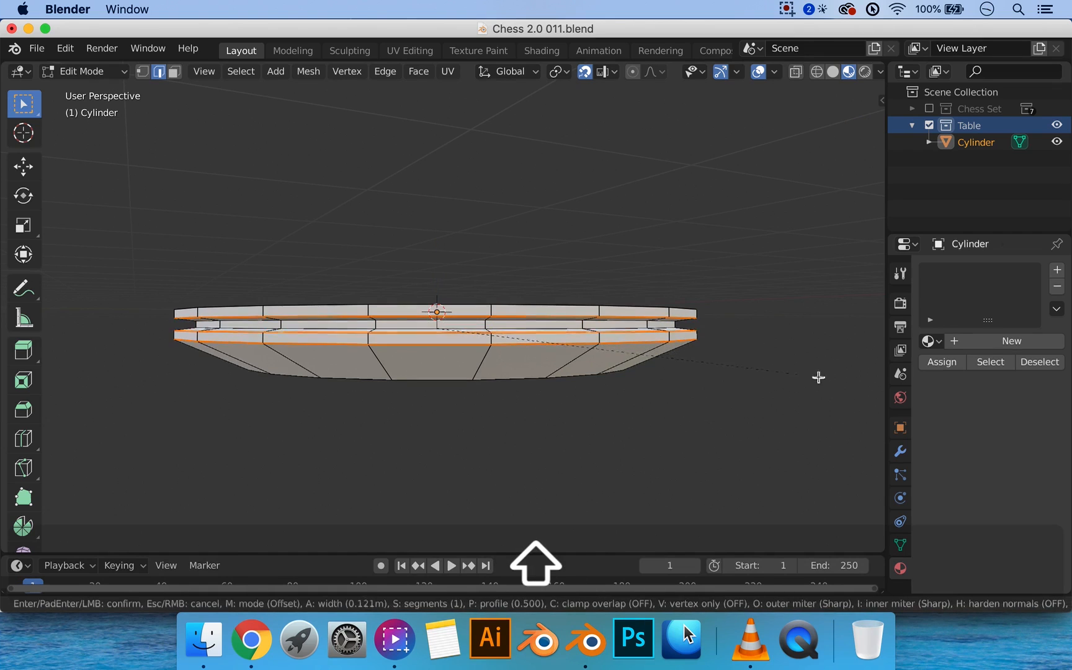
left_click(175, 403)
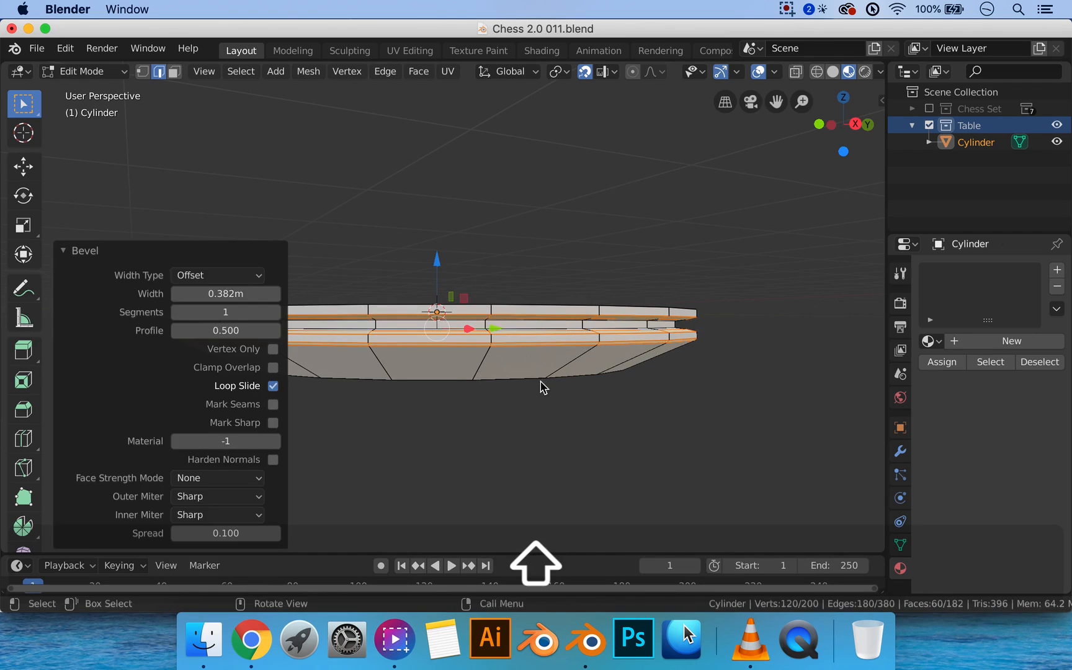
Raise the tabletop's bottom face 0.8 m along Z in the right orthographic view
key("Tab")
middle_click_drag(567, 385, 599, 339)
key("Tab")
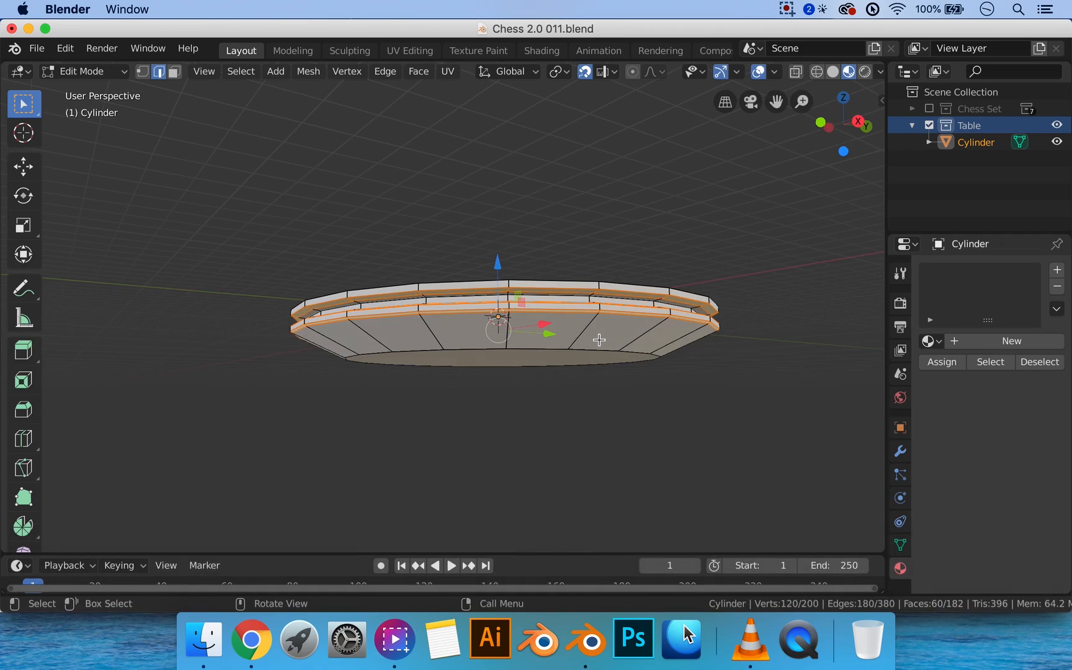
key("ctrl+3")
left_click(587, 363)
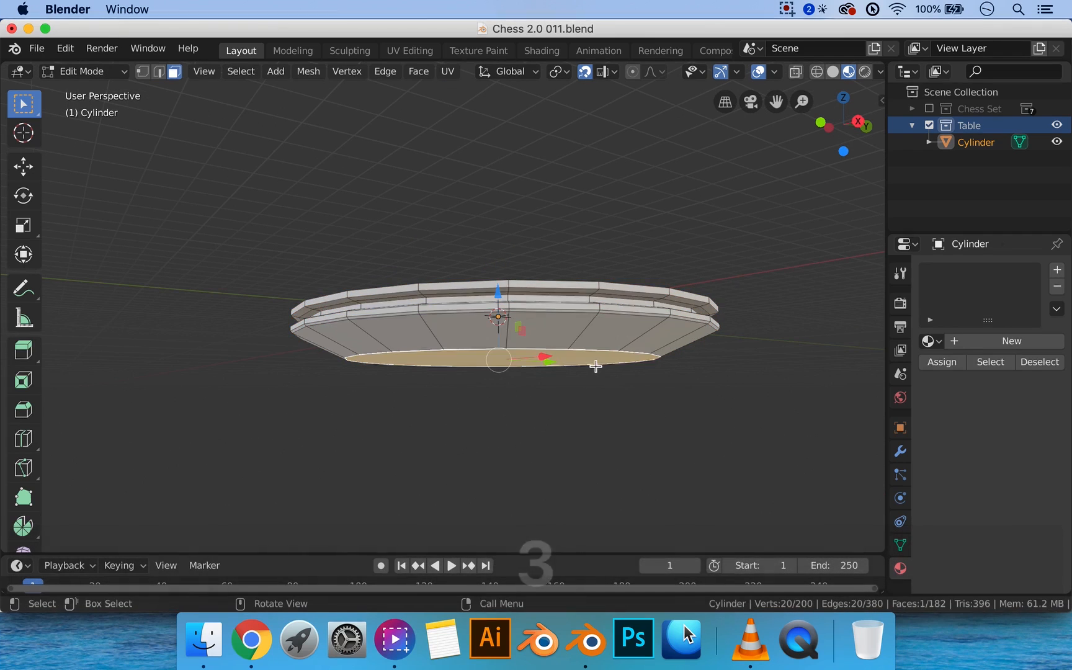
key("3")
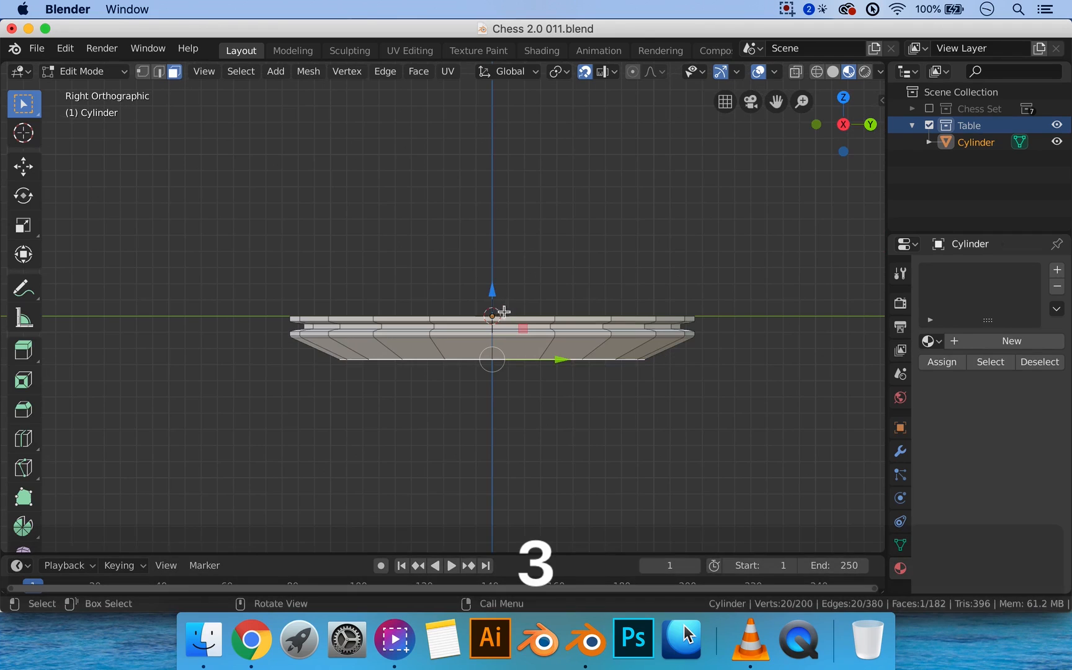
left_click_drag(492, 287, 499, 254)
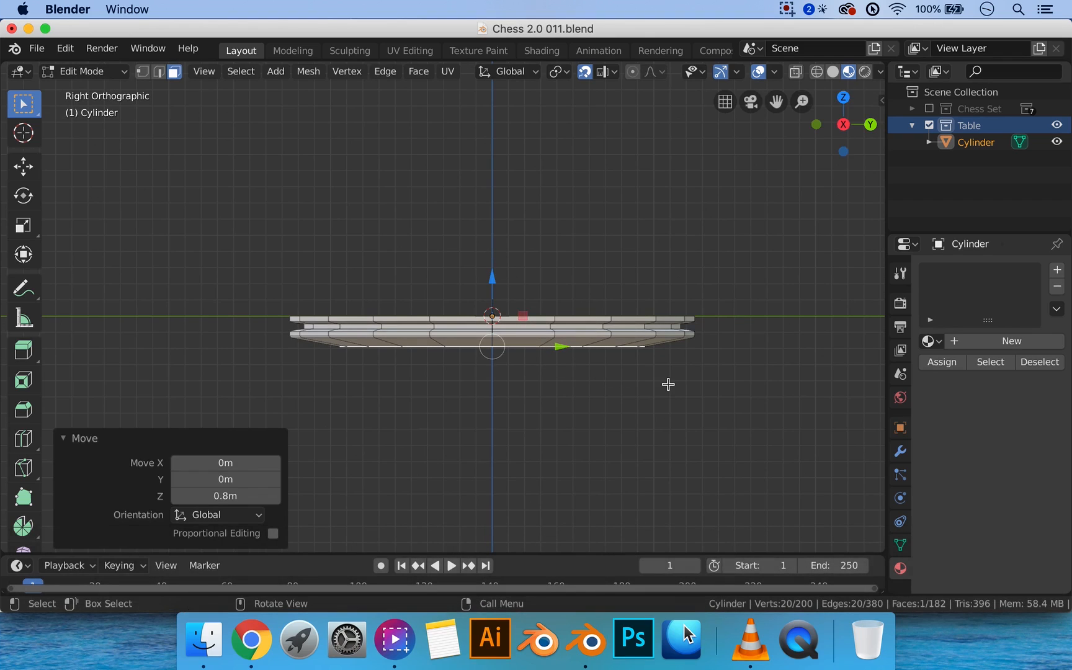
Scale the tabletop's bottom face to about 0.388 and extrude it 3 m downward along Z
key("s")
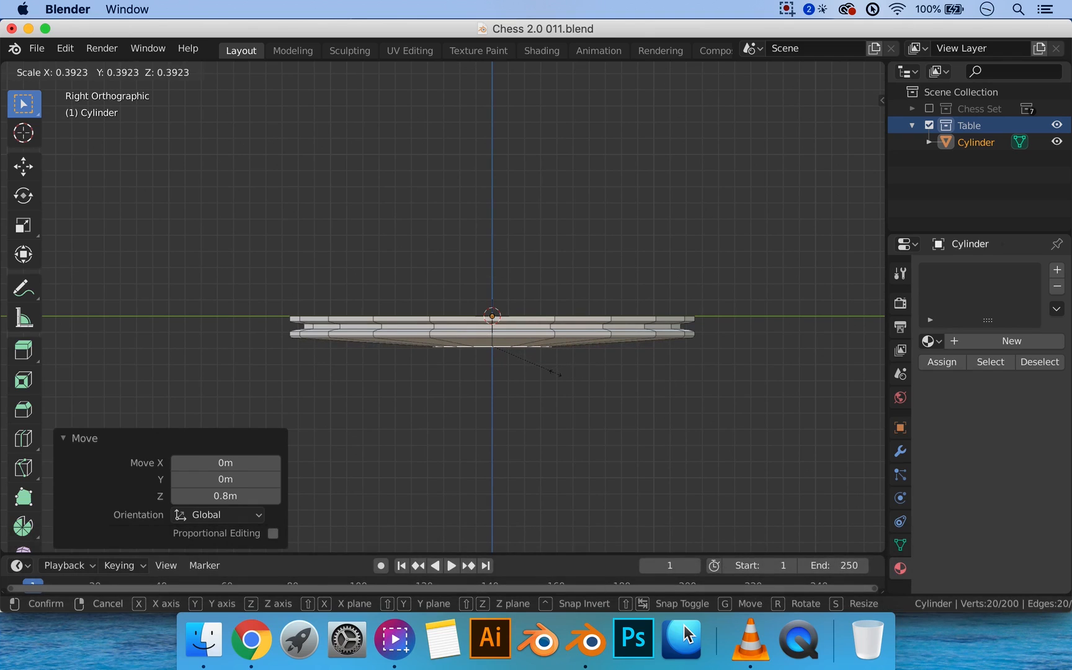
left_click(556, 373)
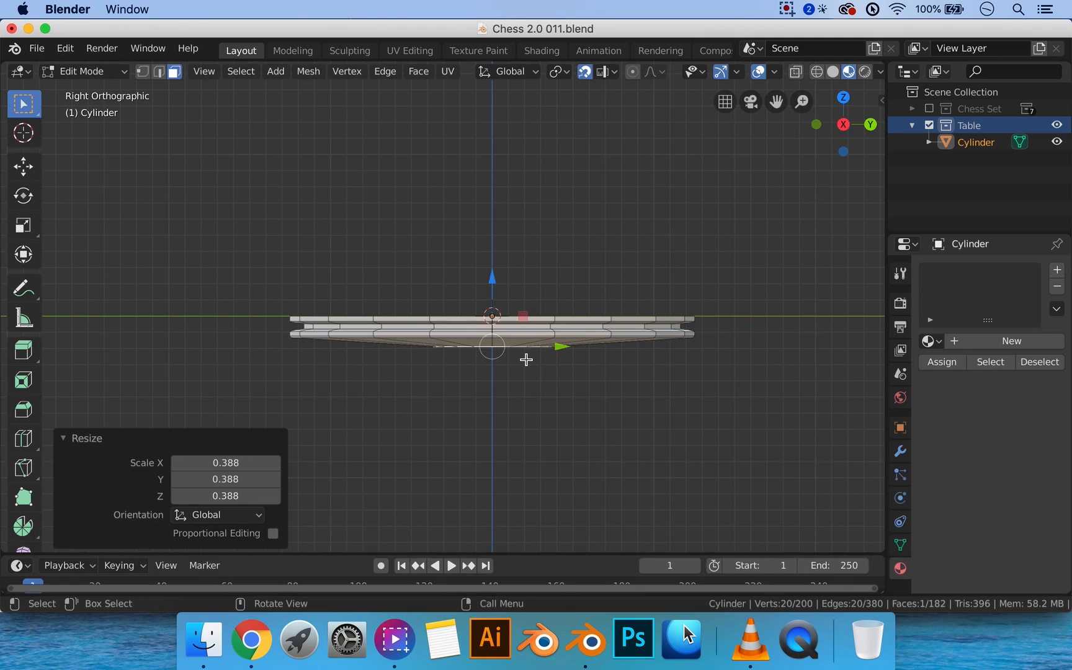
key("e")
key("z")
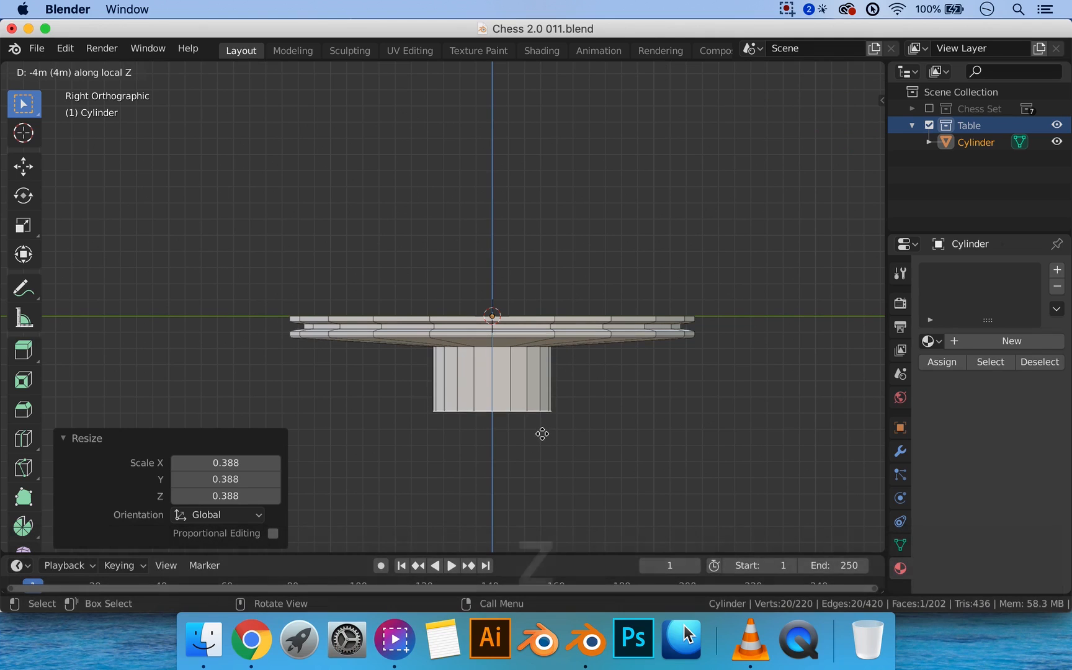
left_click(538, 401)
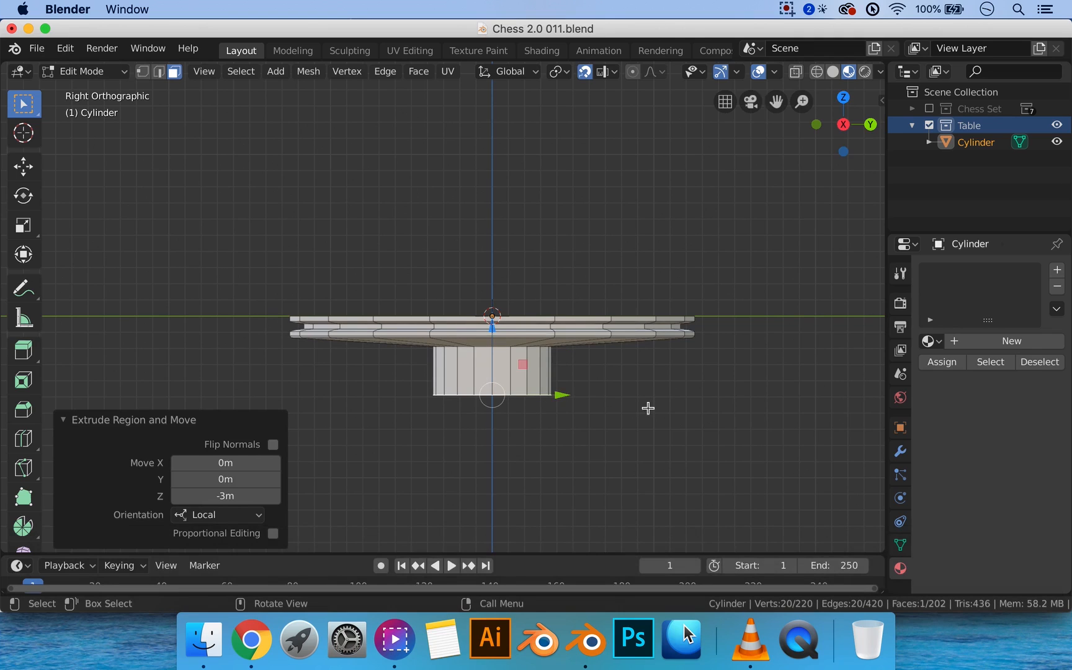
Scale the extrusion's end face to about 0.652 and extrude it 15 m downward to form the table's column
key("s")
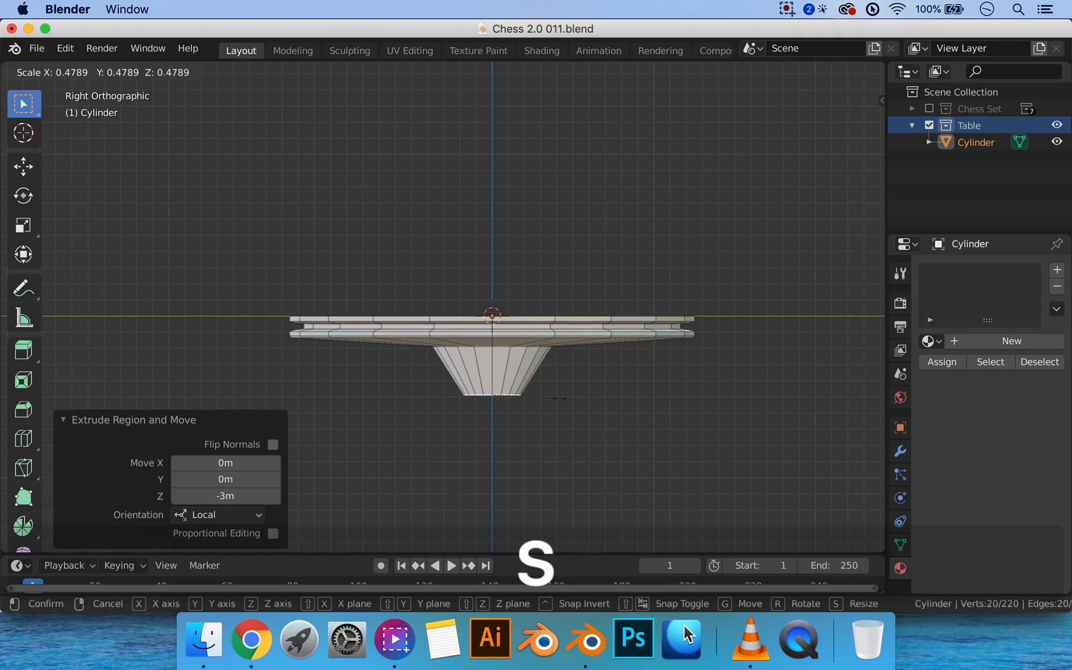
scroll(594, 313, "down", 5, "shift")
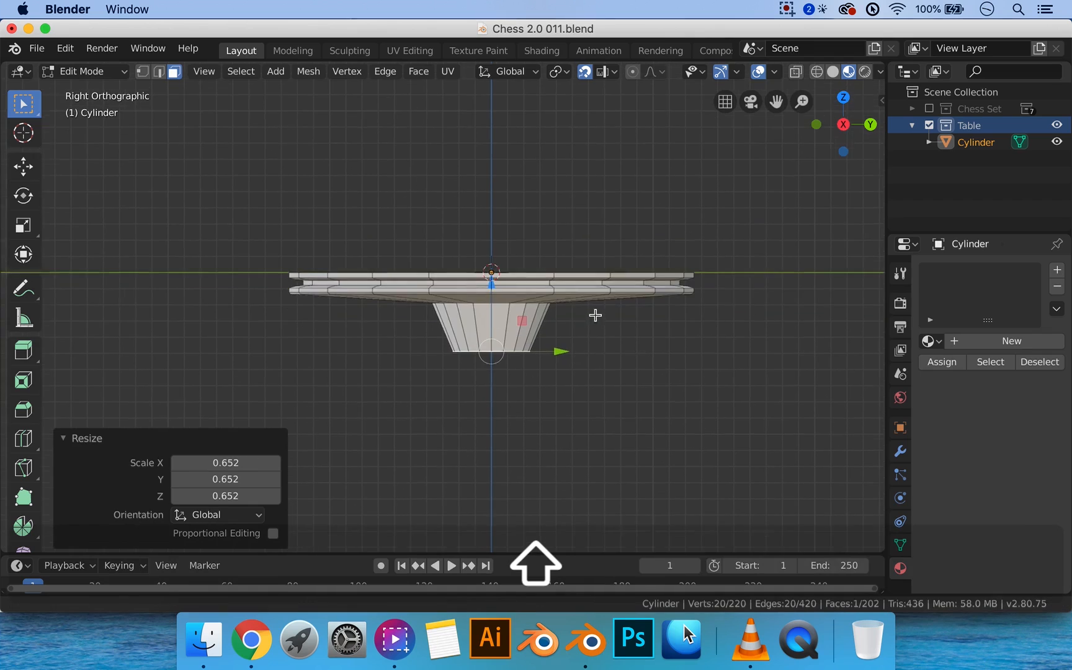
scroll(594, 312, "down", 2)
key("e")
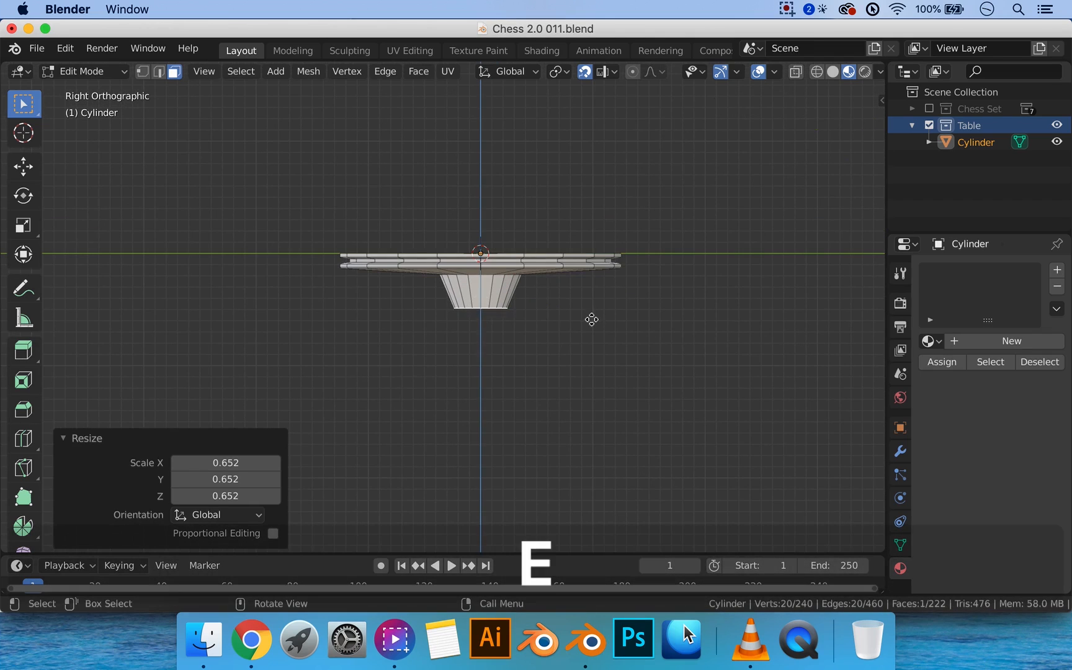
key("z")
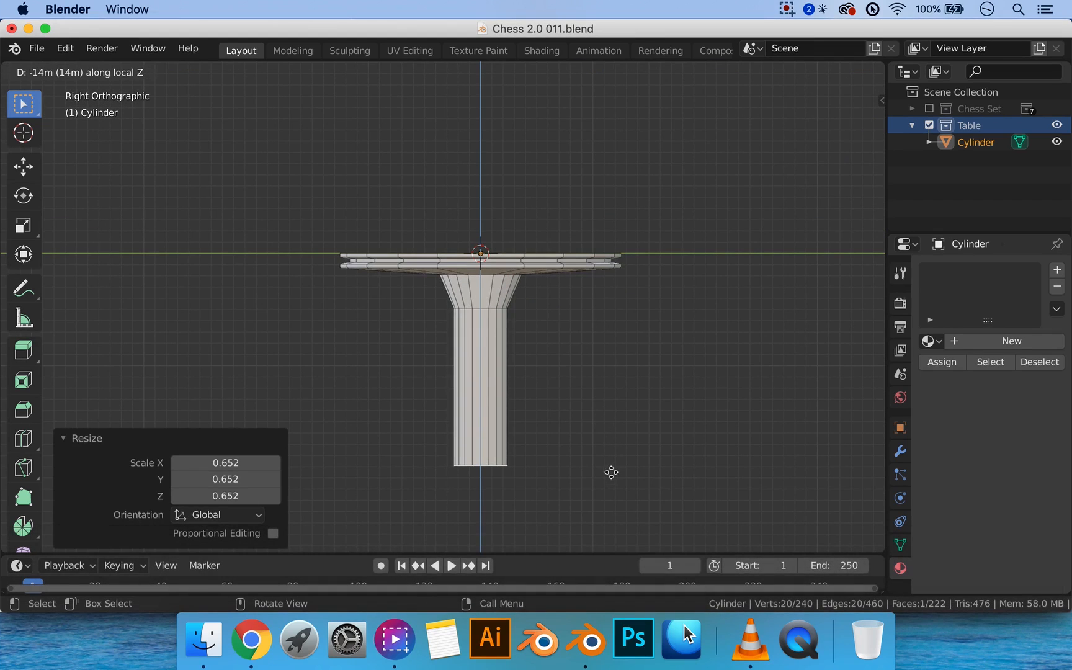
left_click(612, 490)
Examine the table's column and tabletop from below, above and the side
middle_click_drag(603, 337, 634, 318)
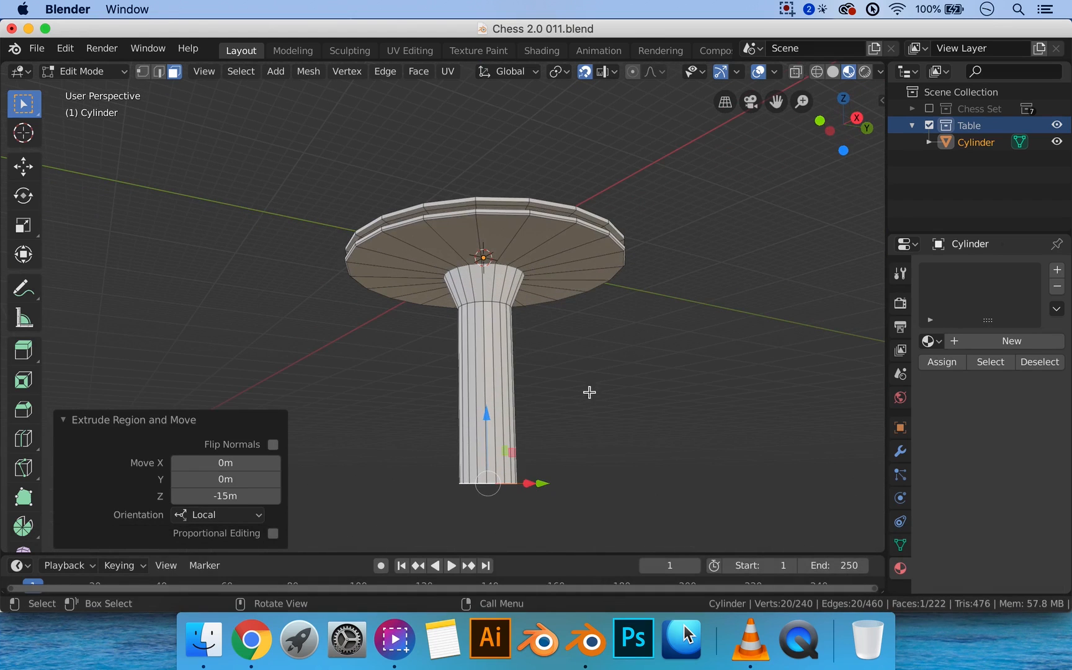
middle_click_drag(590, 392, 519, 428)
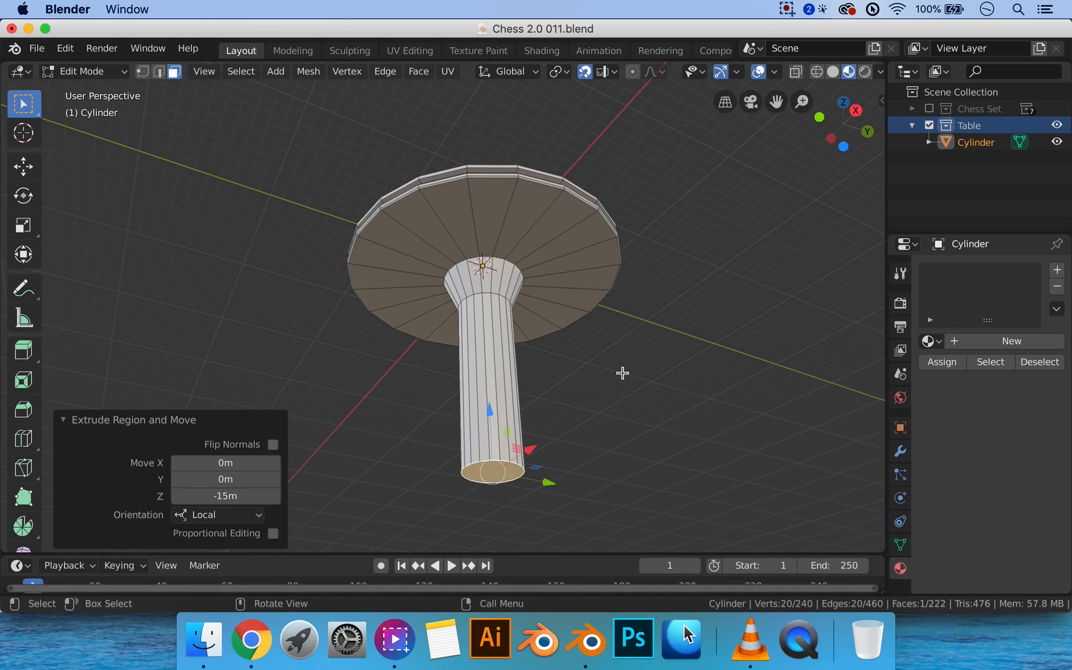
middle_click_drag(622, 372, 595, 345)
middle_click_drag(452, 373, 437, 408, "shift")
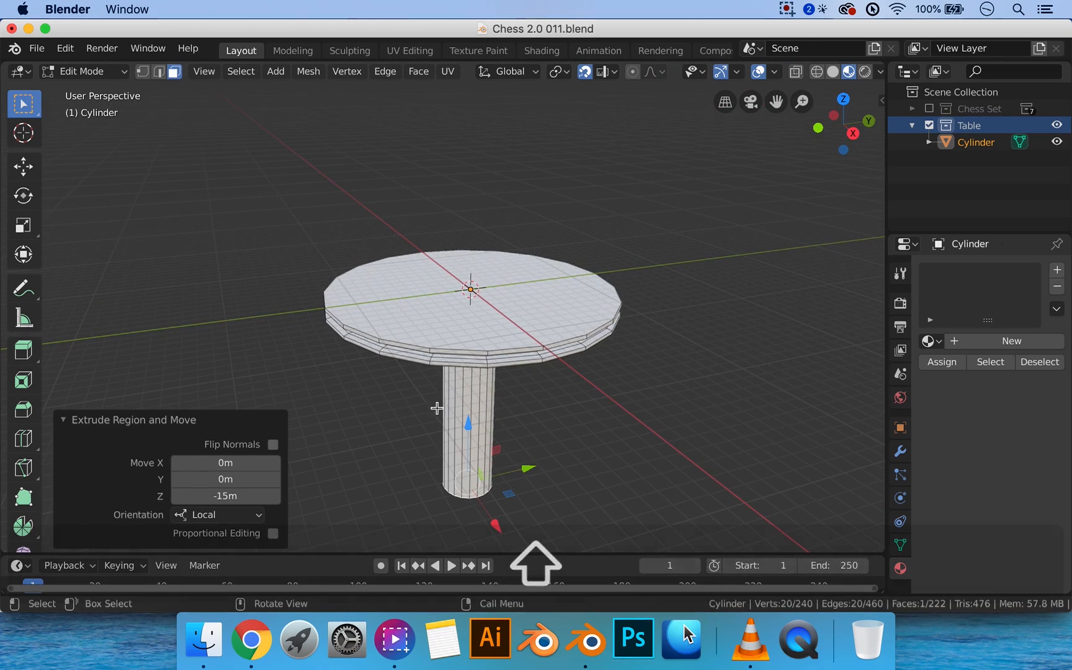
middle_click_drag(550, 375, 583, 378)
key("Tab")
key("Tab")
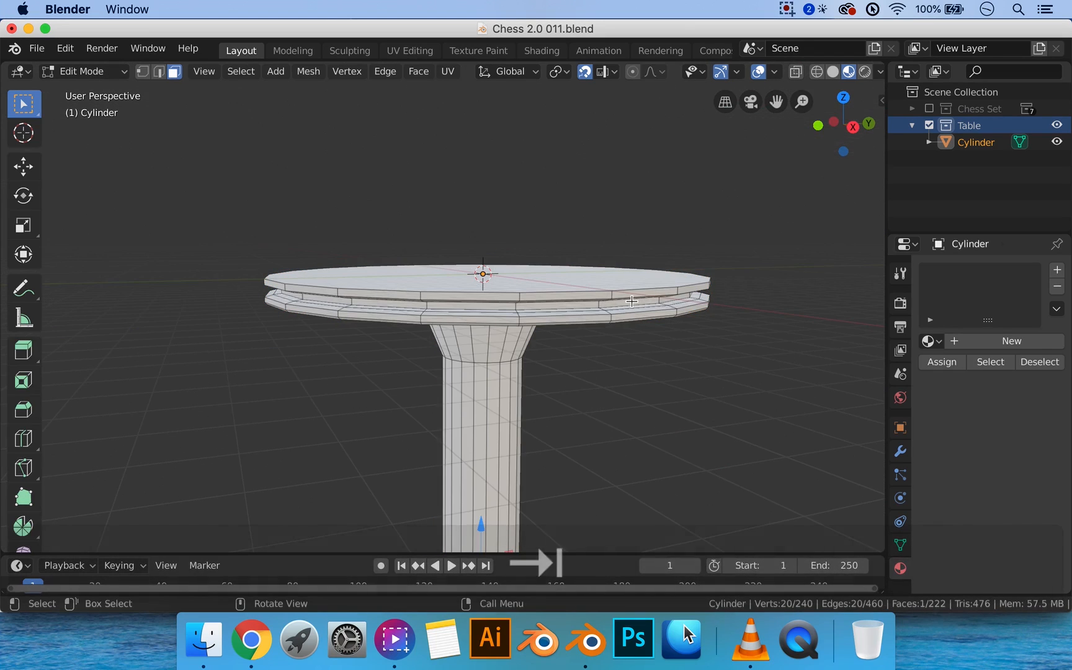
scroll(621, 304, "up", 2)
Scale the rim groove's inner face loop to 1.03 in X and Y, leaving out Z
key("3")
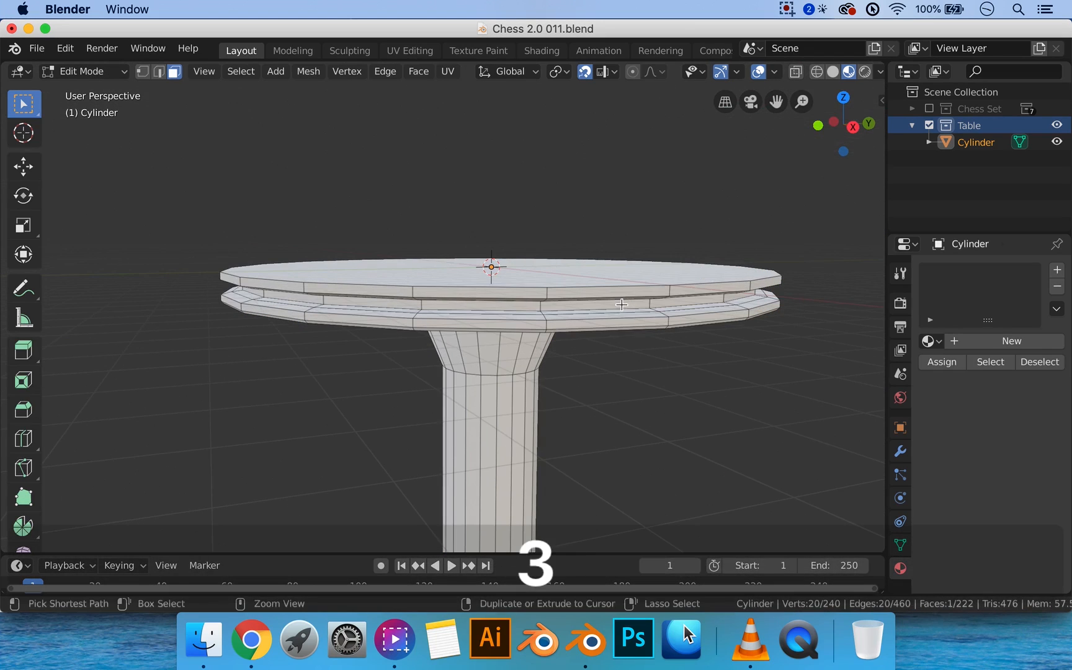
left_click(543, 305, "alt")
key("s")
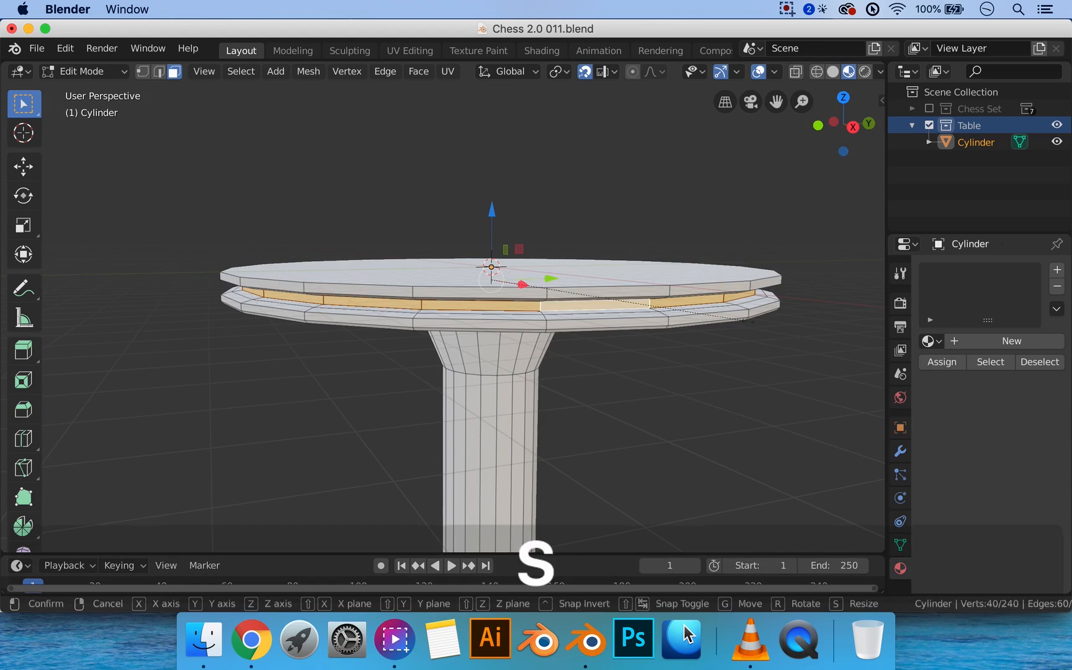
key("shift+z")
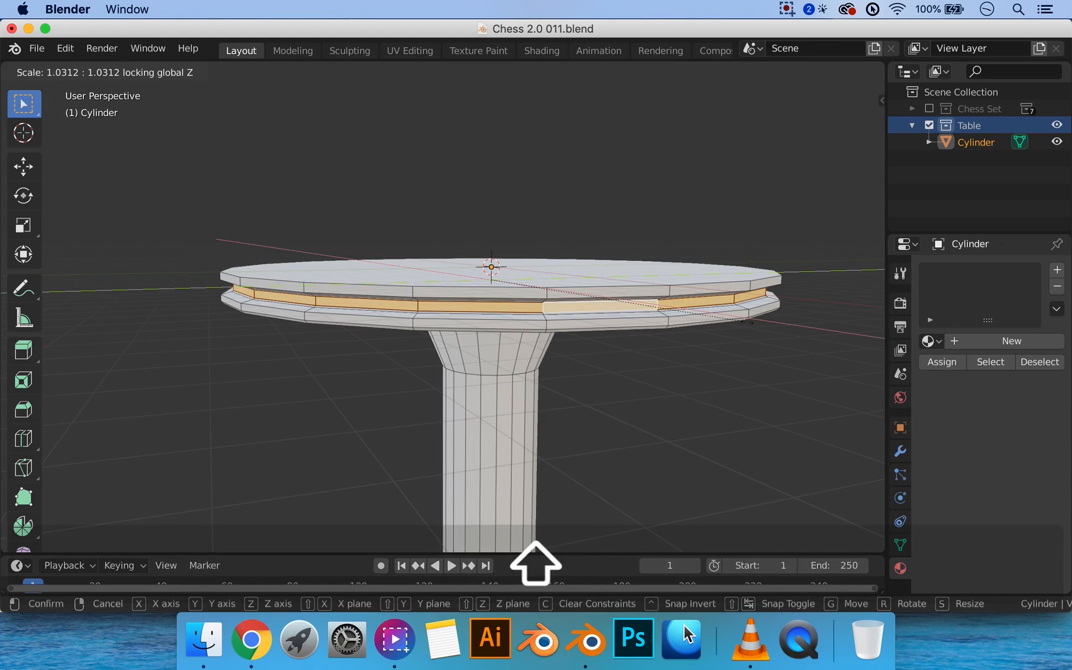
left_click(744, 321)
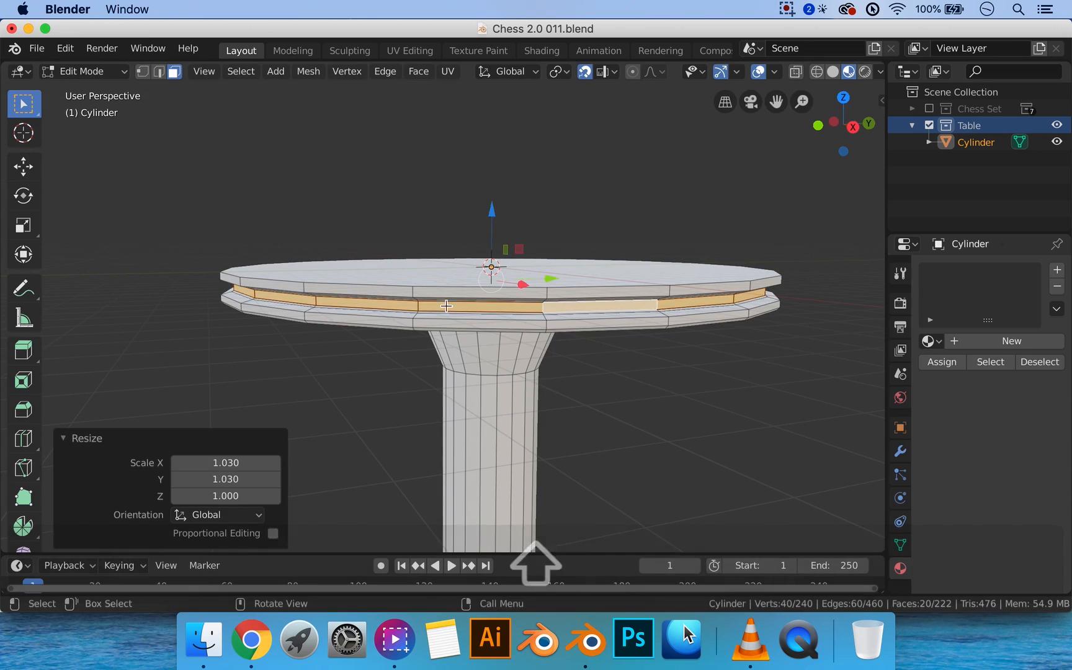
Lower the narrow horizontal face loop at the groove's upper side slightly along Z in the right orthographic view
middle_click_drag(442, 307, 439, 295)
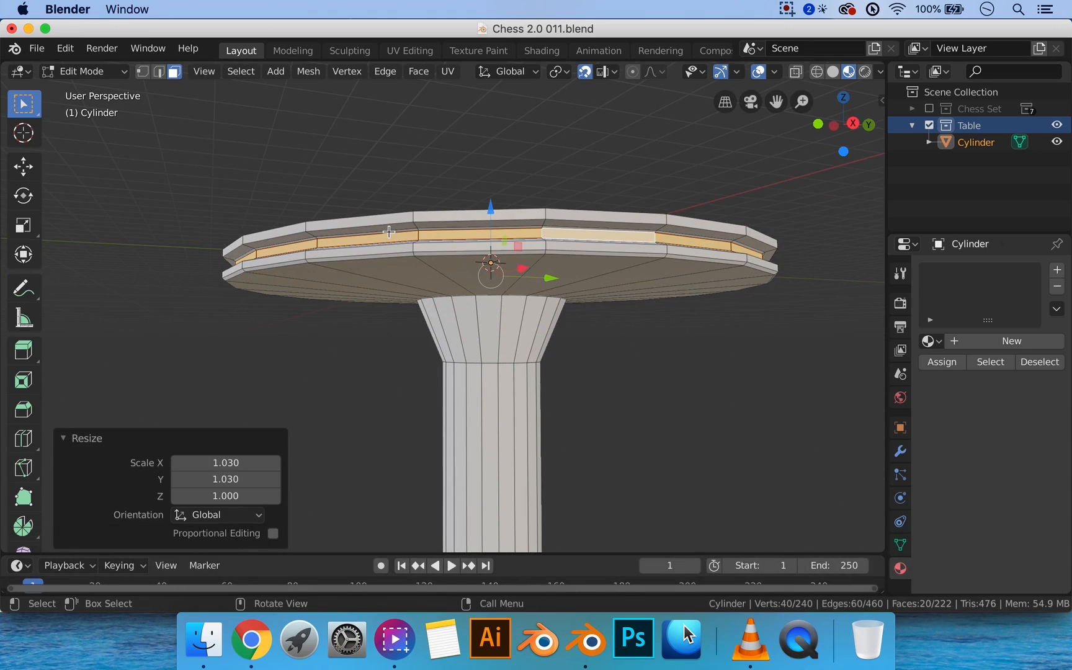
left_click(416, 230, "alt")
middle_click_drag(416, 230, 490, 204)
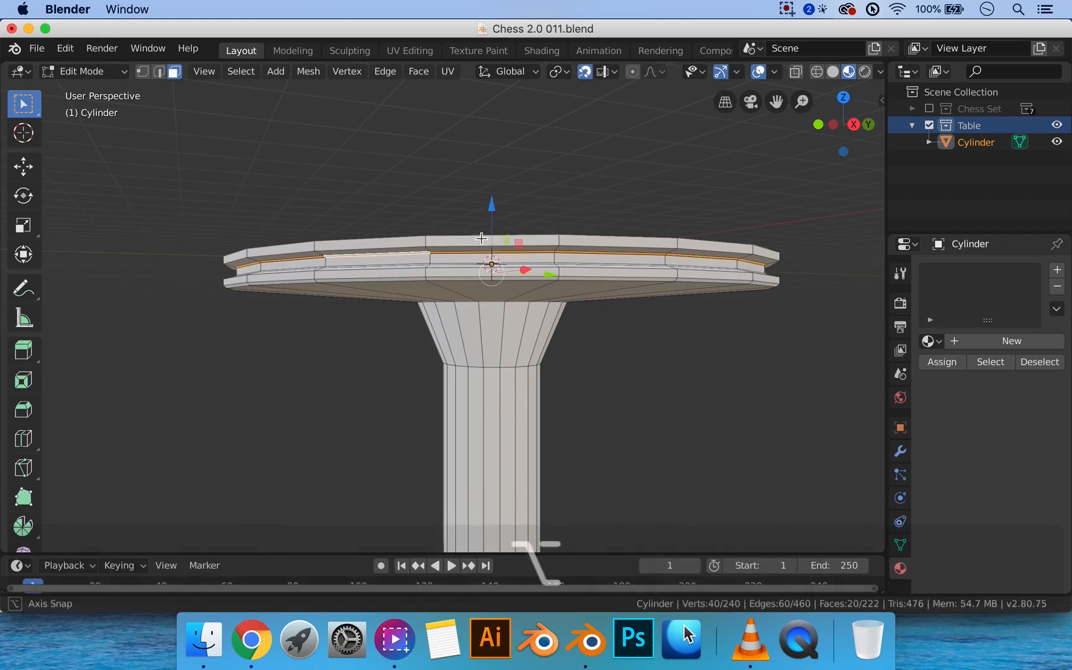
left_click(491, 205)
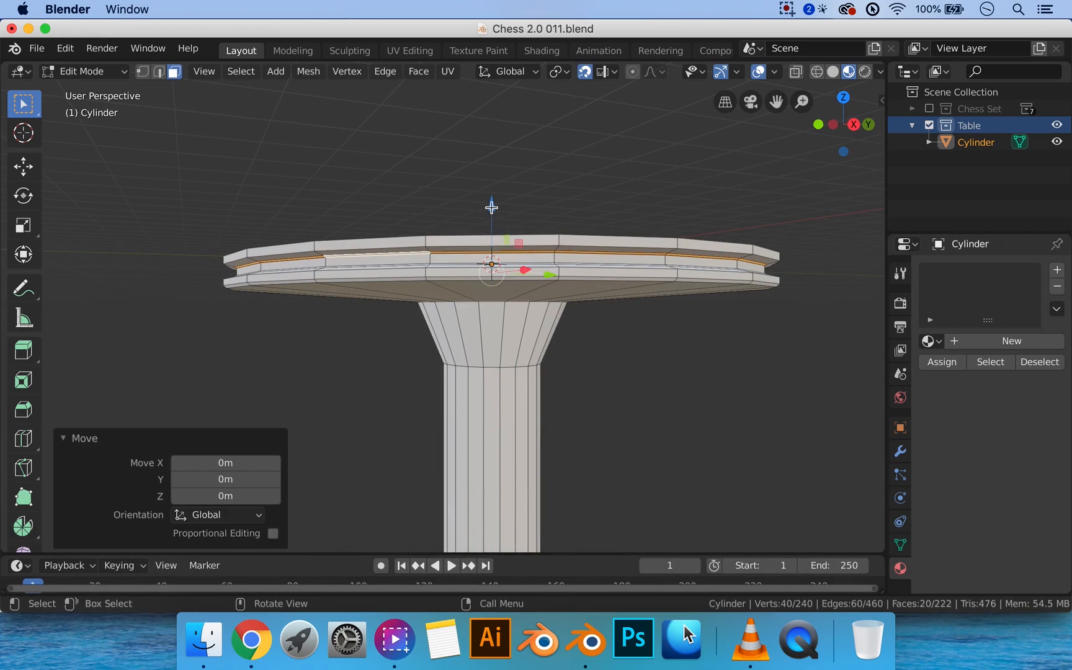
key("3")
scroll(497, 191, "up", 4)
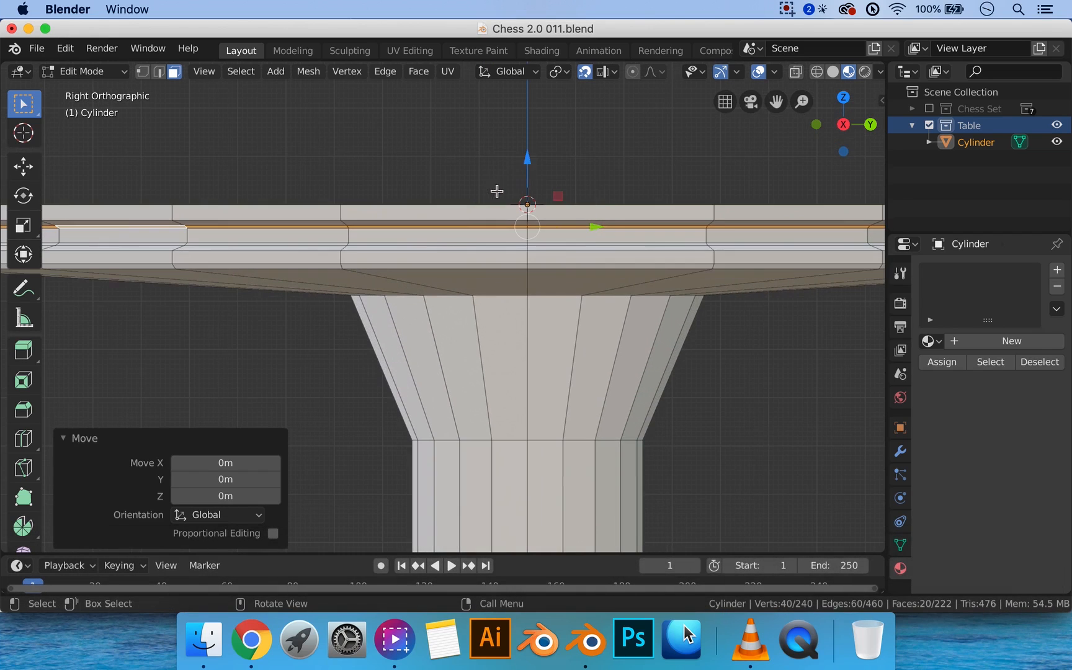
left_click_drag(531, 158, 525, 205, "shift")
Bevel the edge loop at the groove's upper outer lip with one segment about 0.293 m wide
key("ctrl+2")
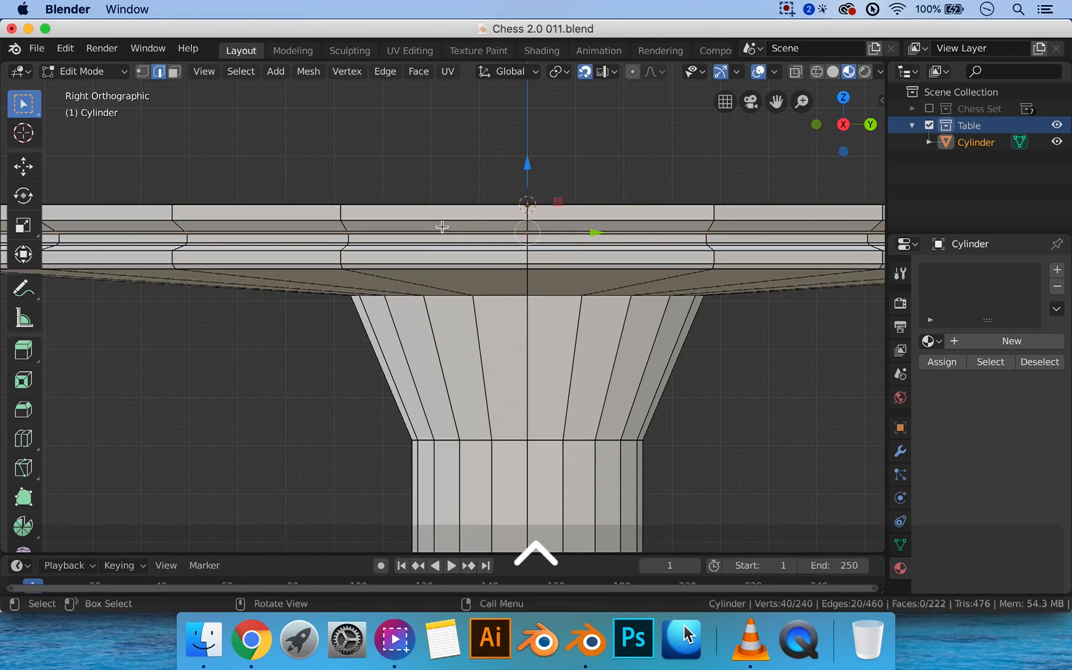
left_click(444, 220, "alt")
scroll(445, 215, "down", 3)
scroll(445, 214, "up", 2)
middle_click_drag(445, 214, 445, 219)
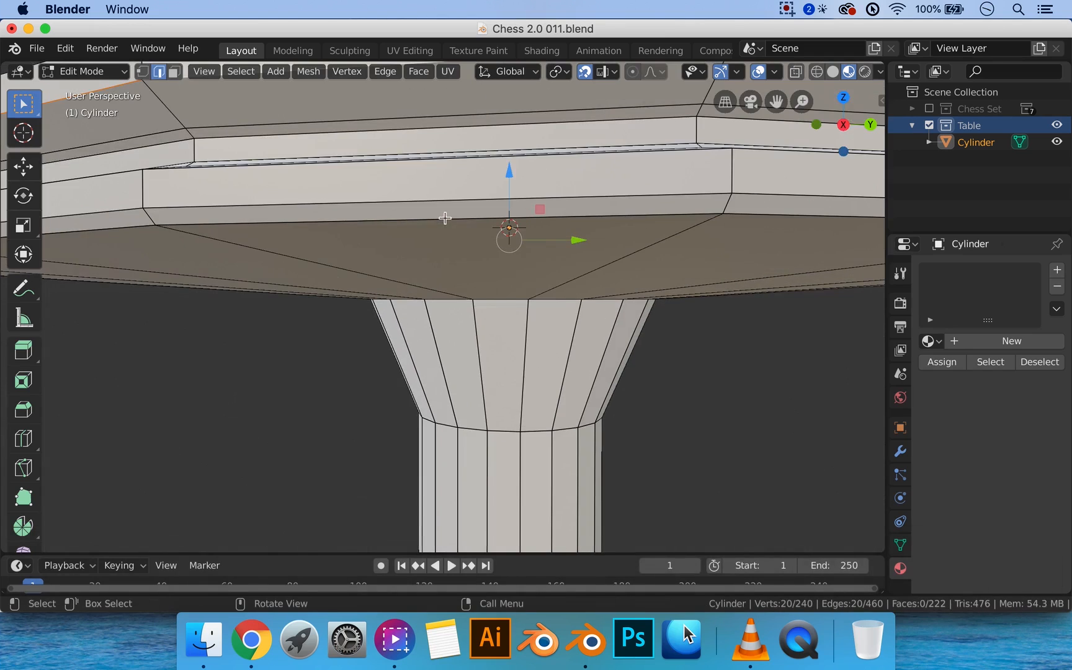
scroll(472, 226, "down", 4)
key("ctrl+b")
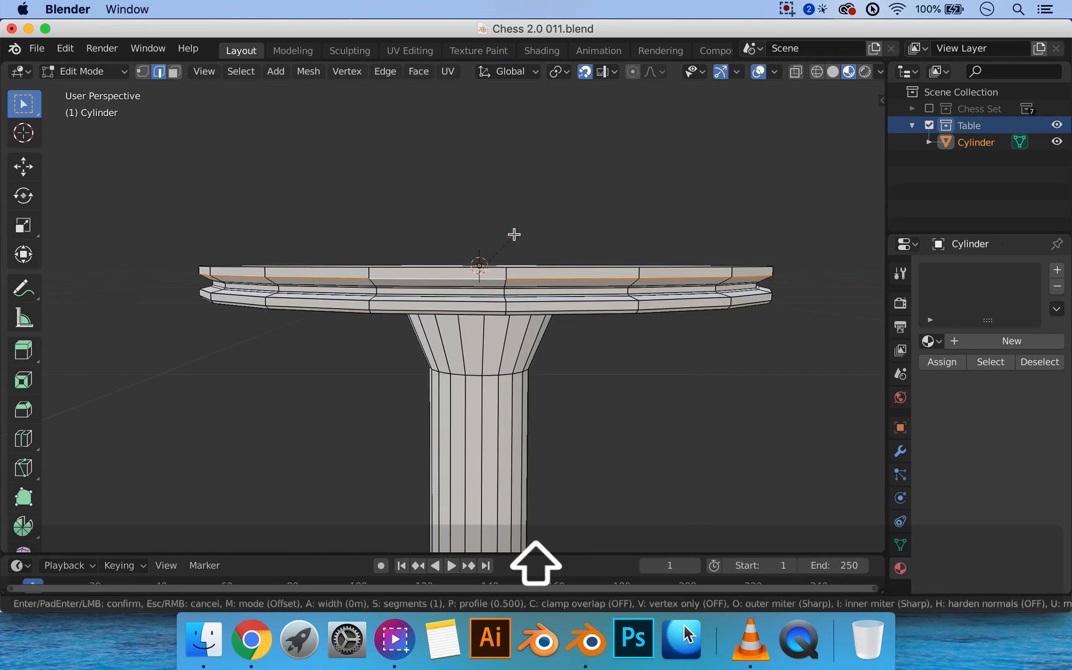
left_click(804, 101)
Bevel the tabletop's upper outer edge loop with one segment about 0.0248 m wide
scroll(654, 211, "up", 3)
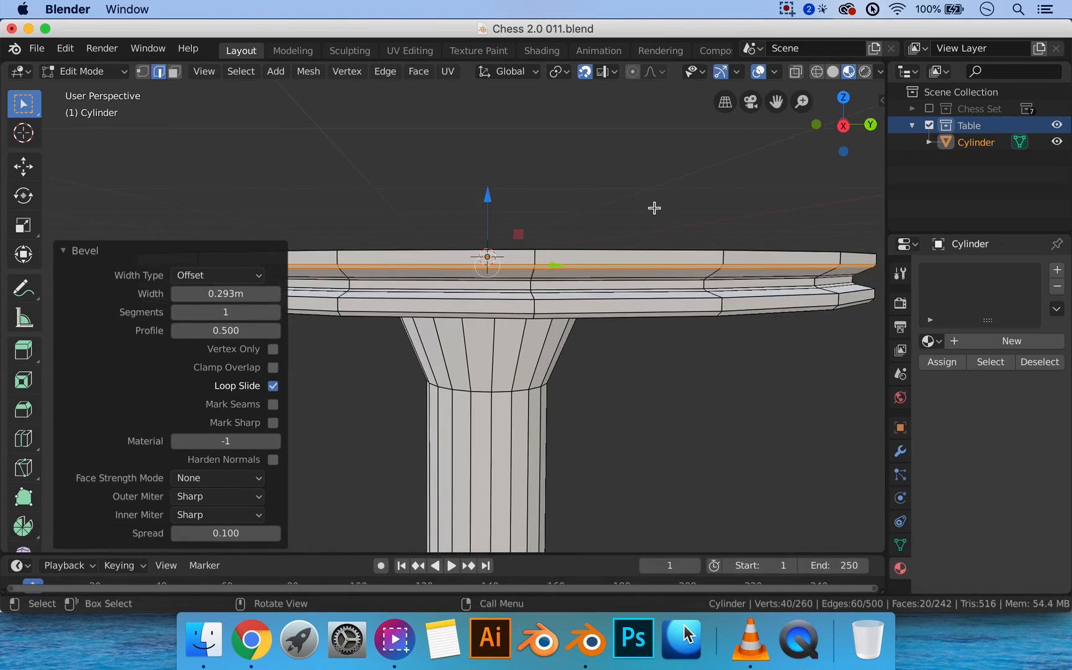
middle_click_drag(654, 210, 600, 267)
key("Tab")
scroll(611, 310, "up", 3)
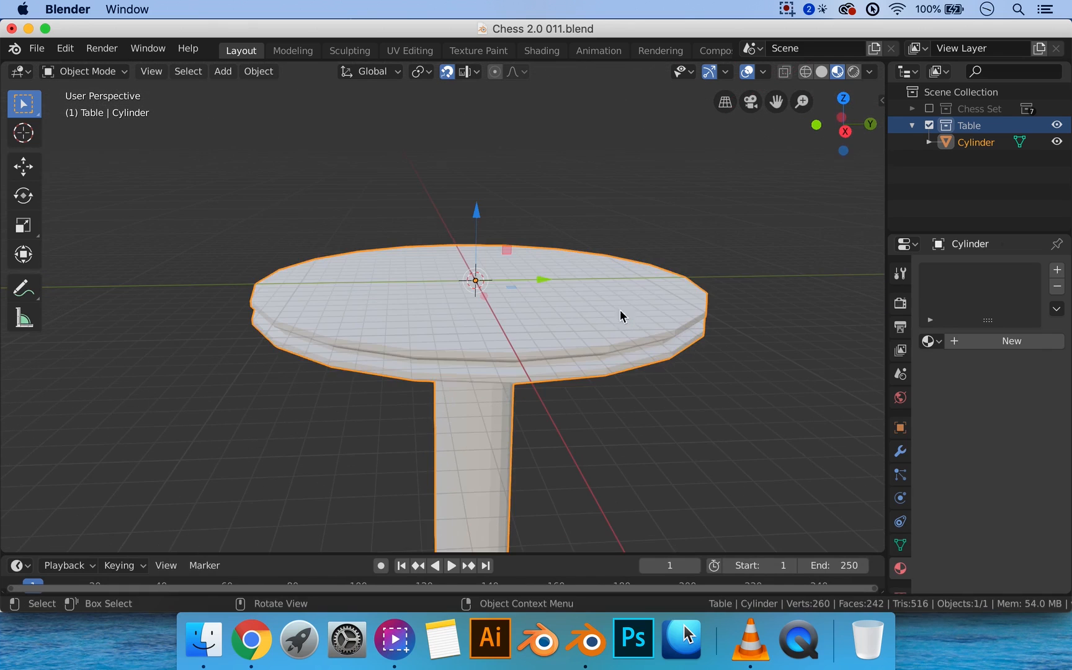
key("Tab")
left_click(648, 335, "alt")
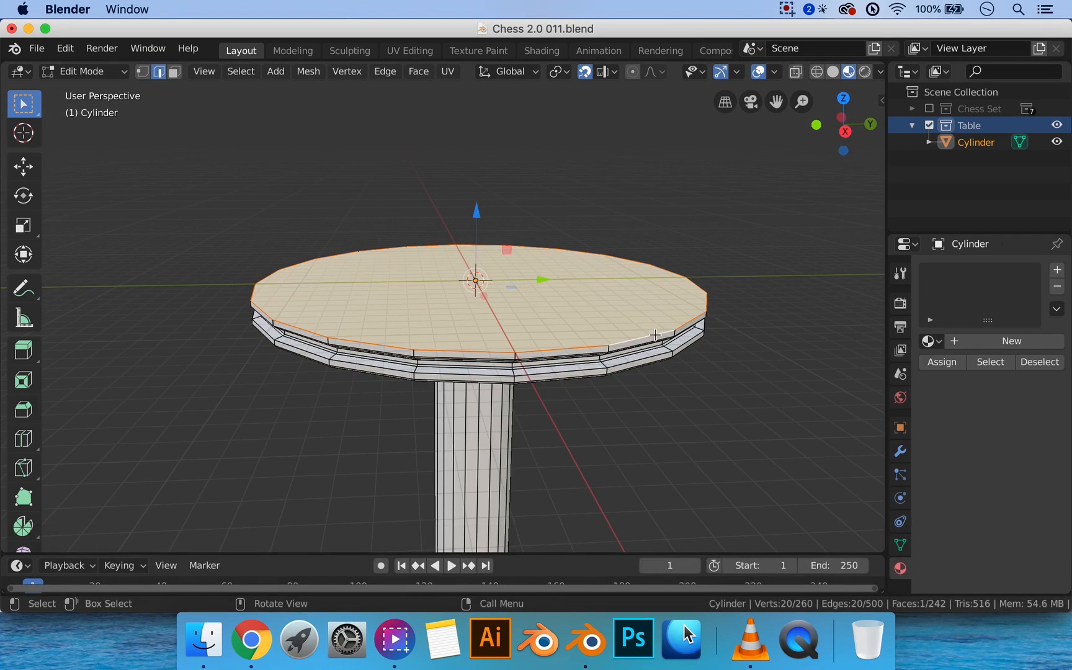
key("ctrl+b")
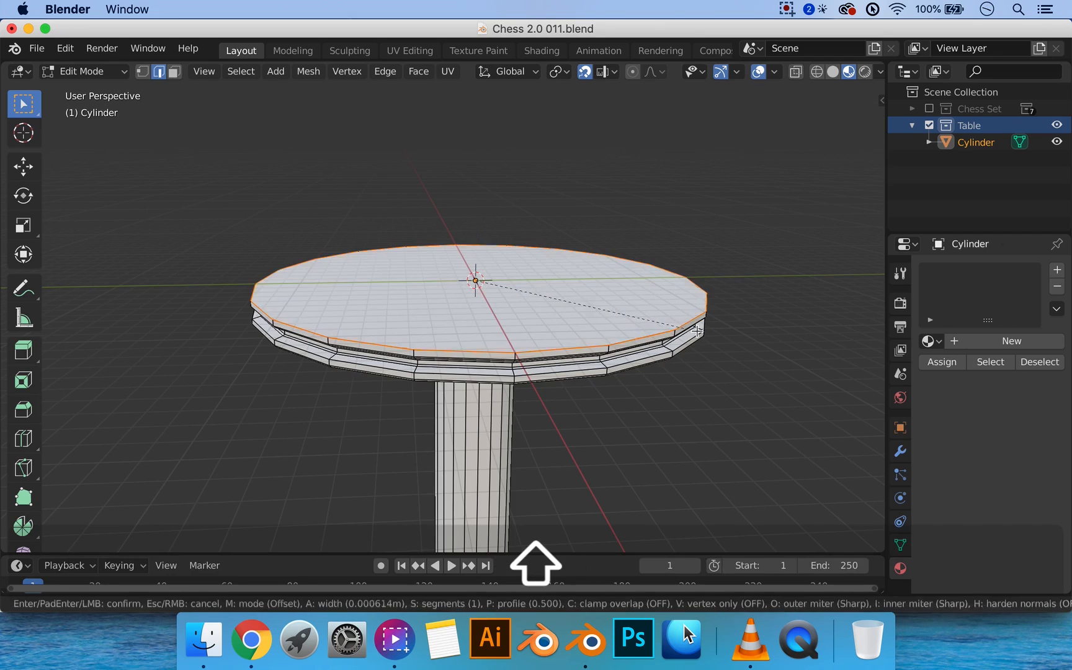
left_click(708, 334)
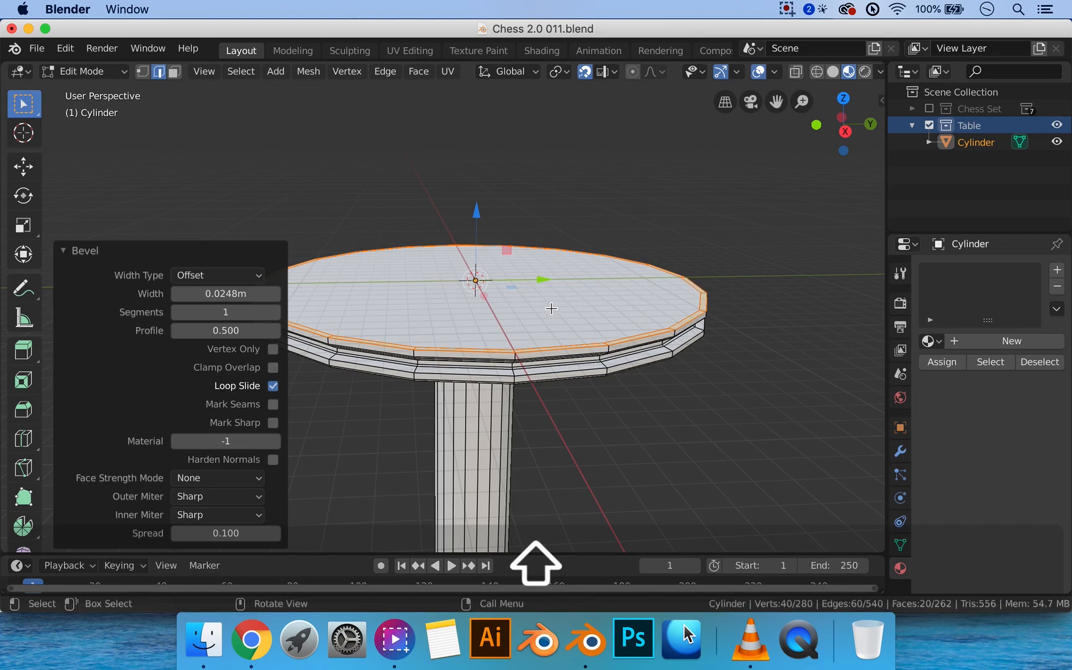
Poke the tabletop's upper face into triangles meeting at its centre
middle_click_drag(551, 306, 513, 323)
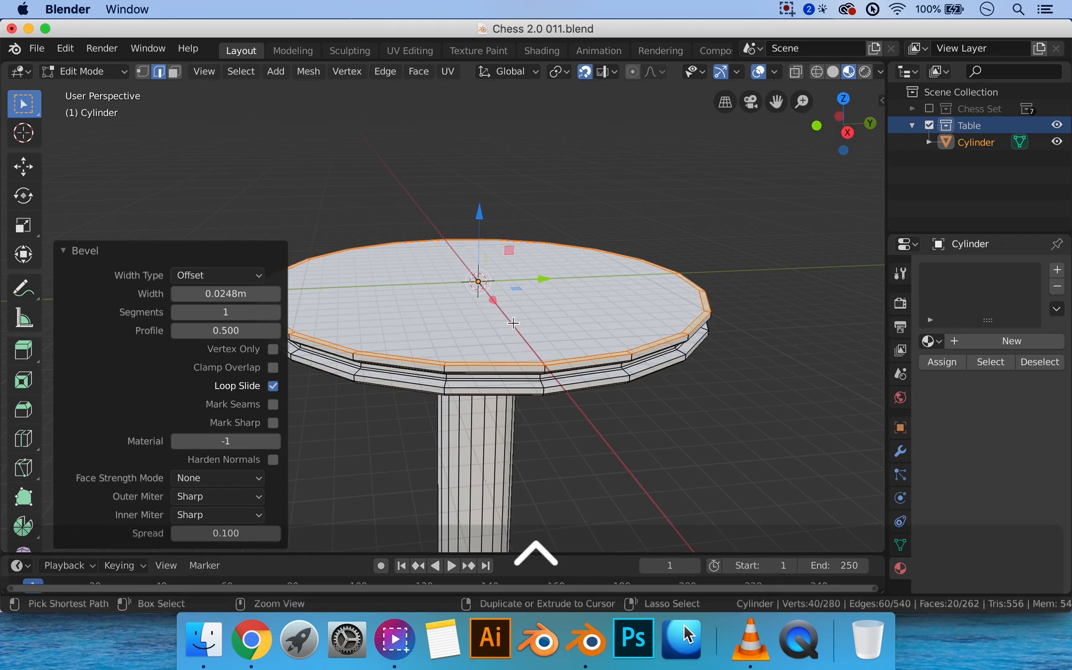
key("3")
left_click(418, 295)
right_click(419, 295)
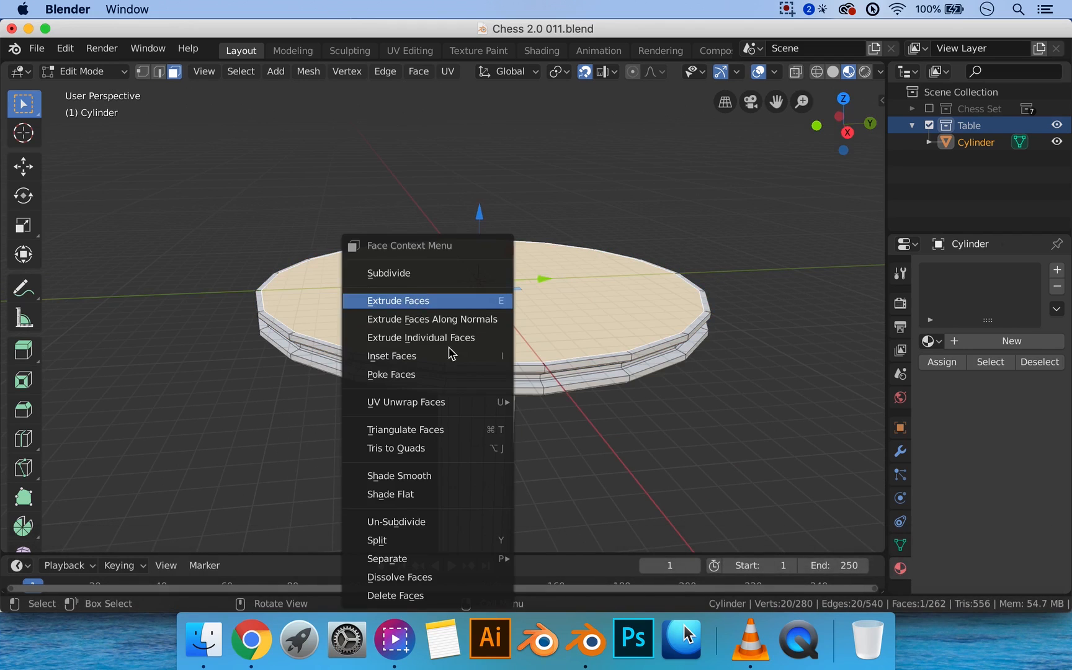
left_click(415, 376)
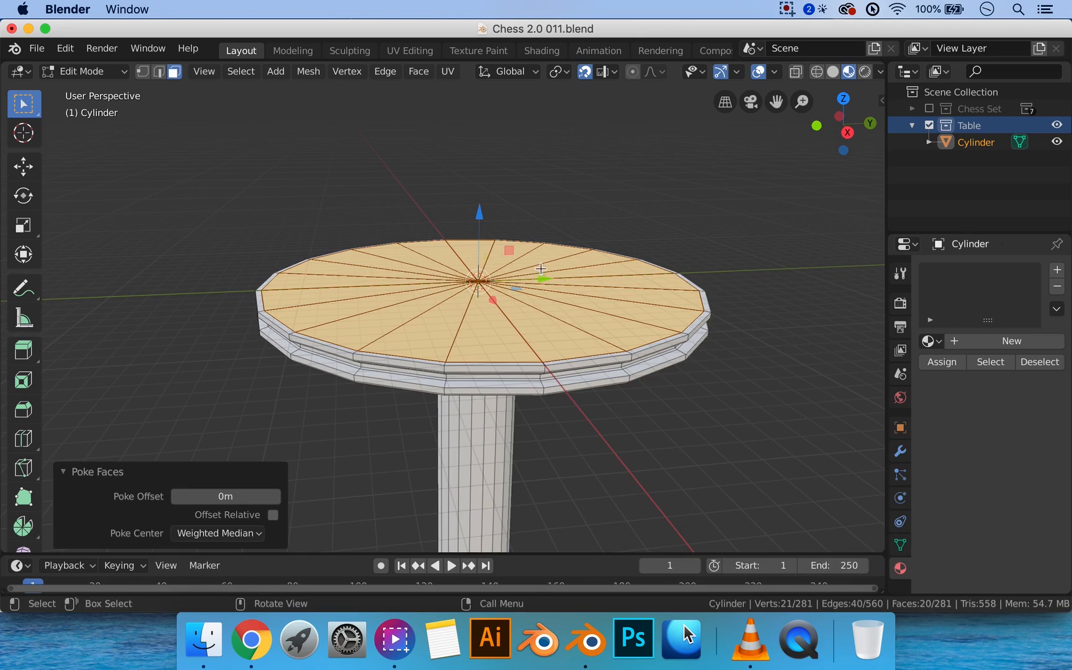
Return to Object Mode, enable the Chess Set collection and display the scene in solid shading
key("Tab")
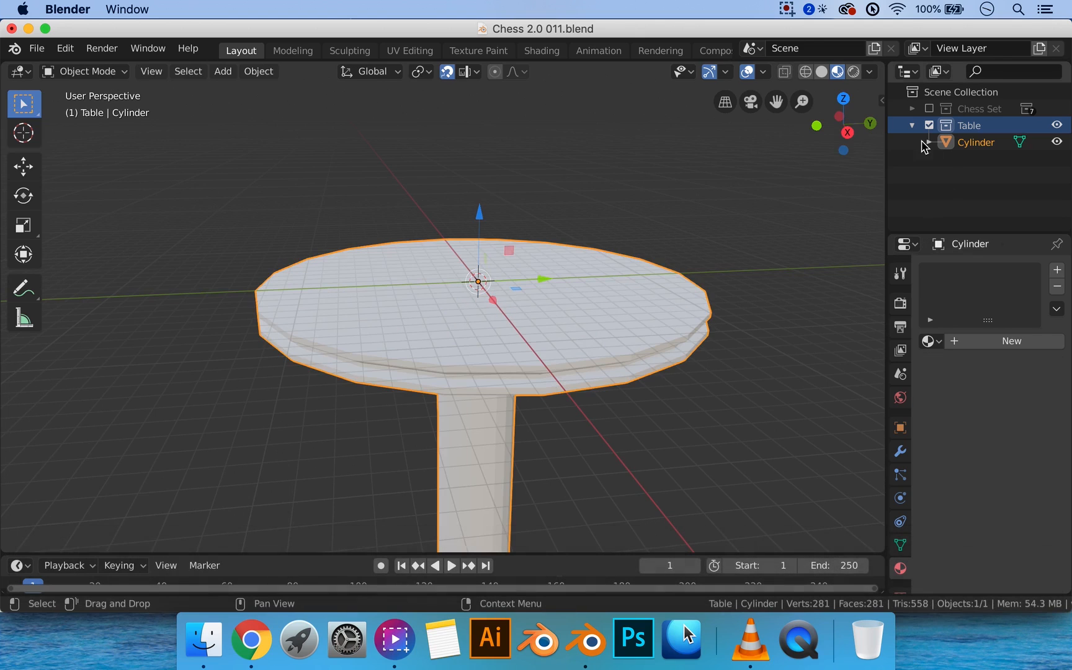
left_click(928, 109)
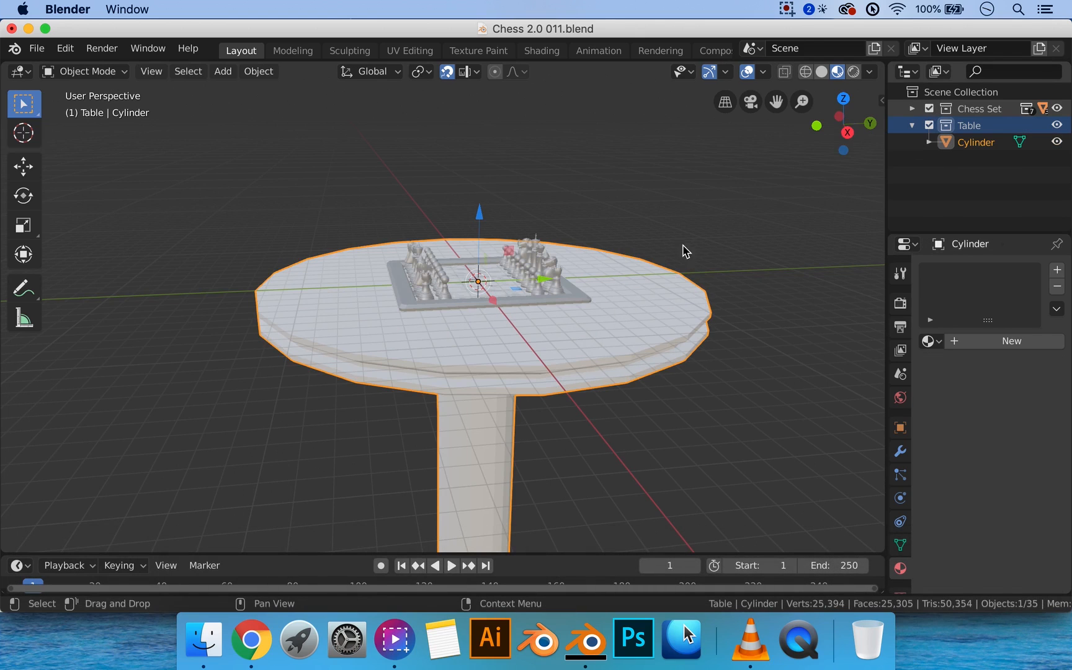
middle_click_drag(737, 301, 767, 162)
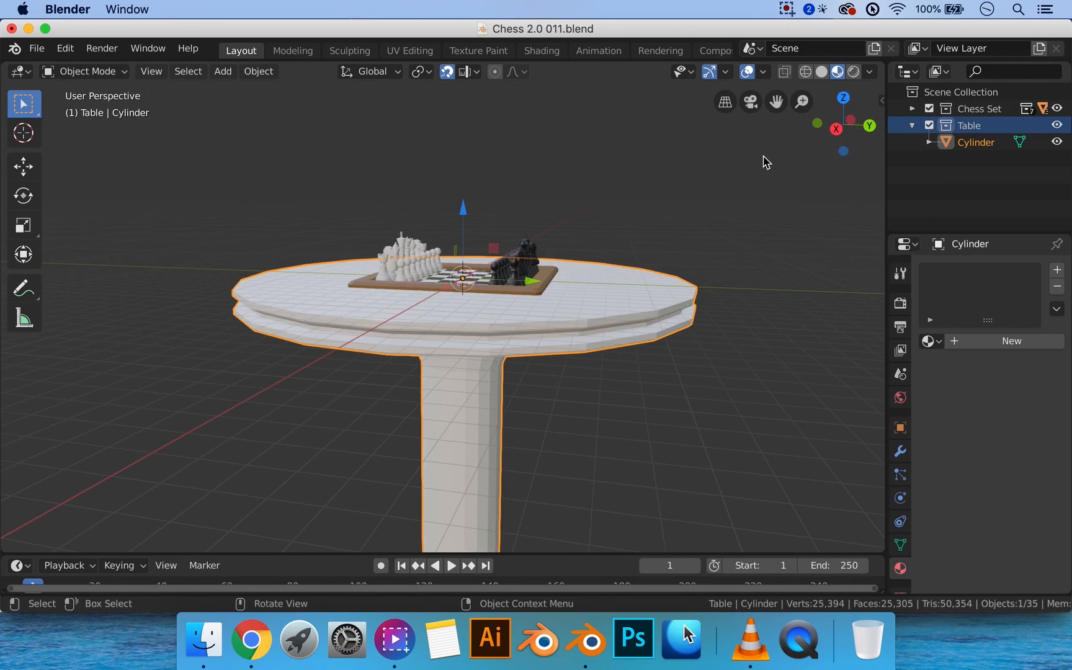
left_click(822, 71)
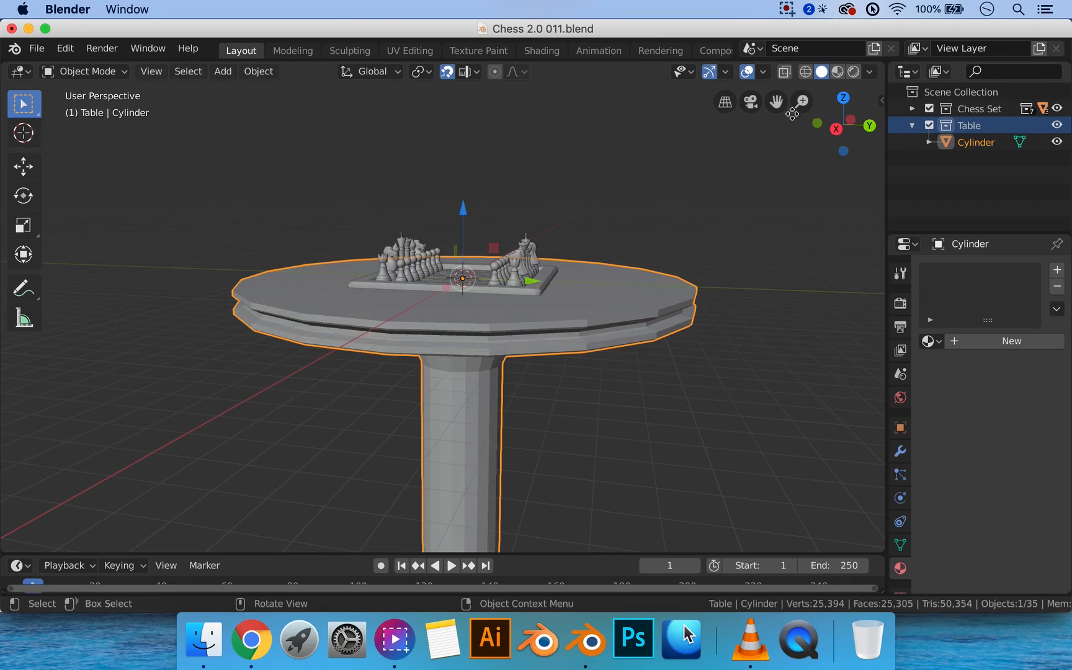
Inspect the table under the chess set from above and below, and exclude the Chess Set collection from the view layer
mouse_move(731, 249)
middle_mouse_down()
mouse_move(737, 280)
mouse_move(726, 298)
middle_mouse_up()
middle_click_drag(582, 347, 619, 384)
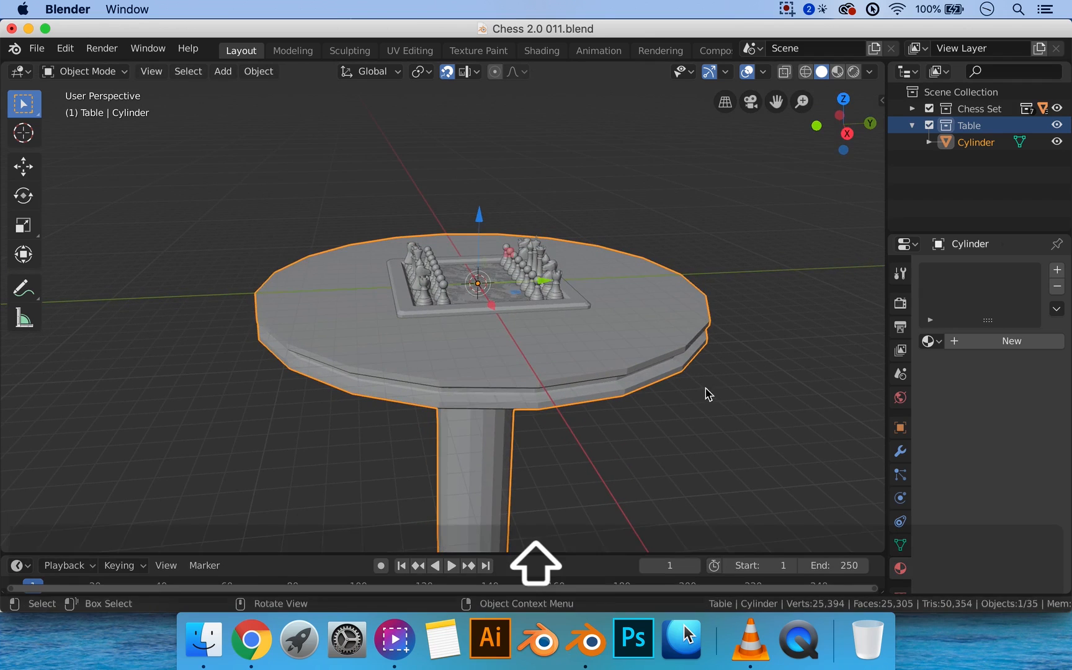
middle_click_drag(706, 391, 686, 273)
middle_click_drag(594, 340, 596, 330)
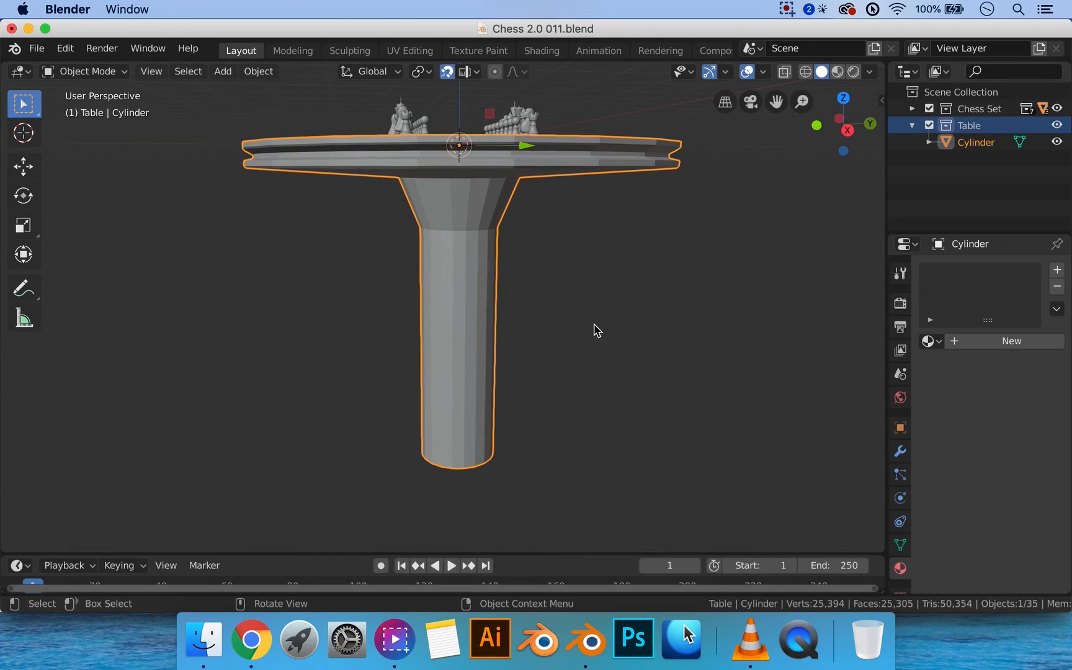
left_click(929, 109)
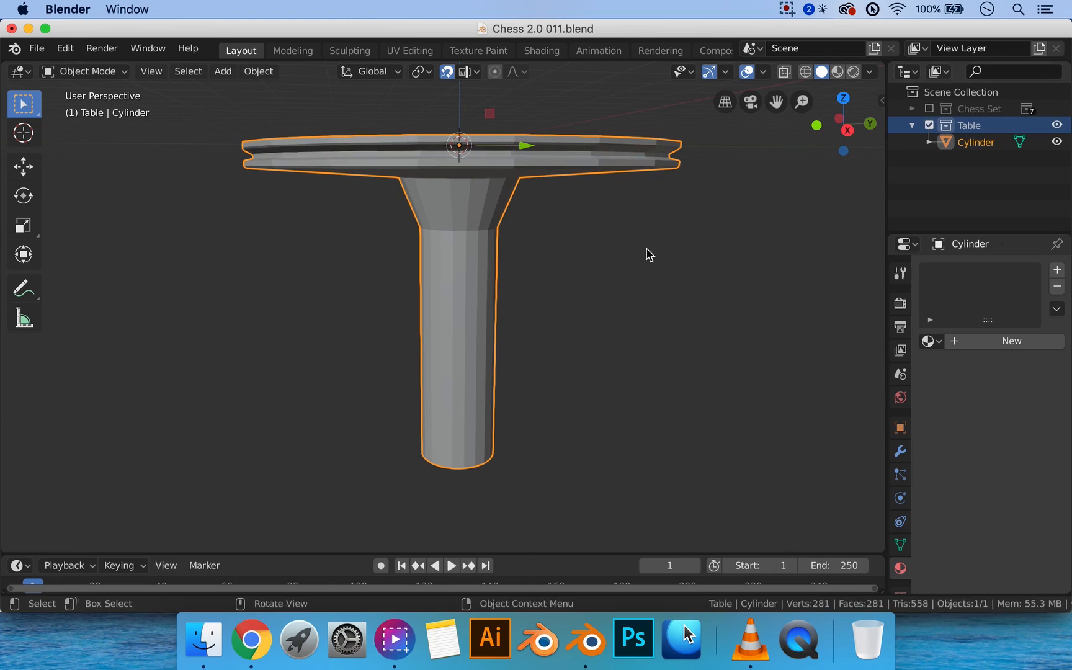
In Edit Mode, raise the column's bottom face 14 m along Z to shorten the column
mouse_move(646, 253)
middle_mouse_down()
mouse_move(646, 283)
mouse_move(642, 240)
mouse_move(634, 277)
mouse_move(637, 249)
mouse_move(629, 259)
middle_mouse_up()
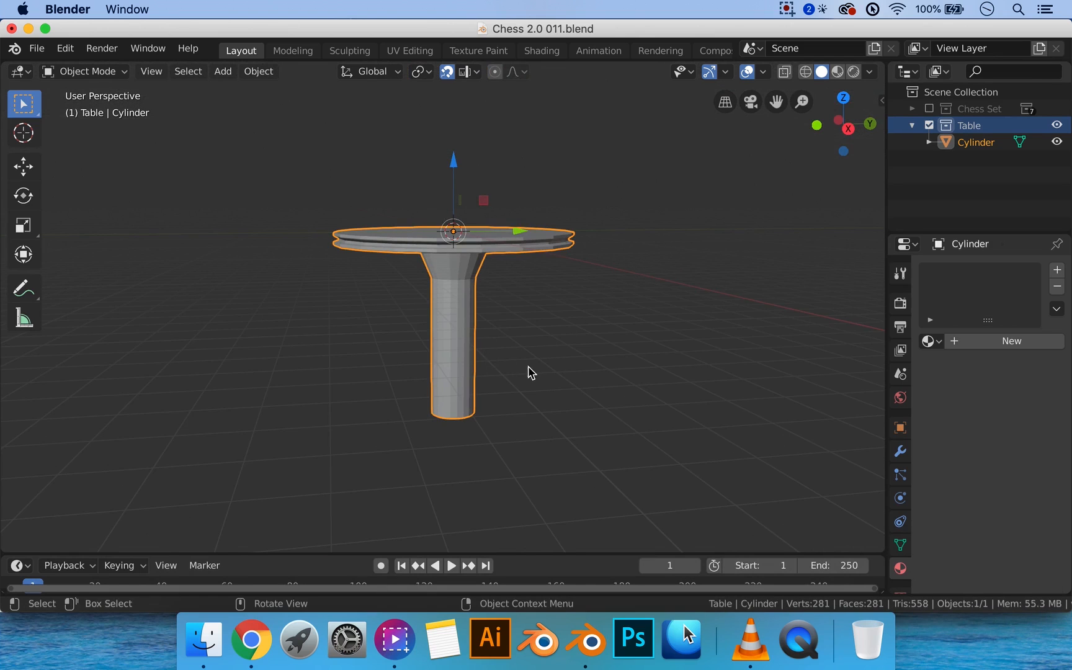
middle_click_drag(536, 360, 447, 390)
key("Tab")
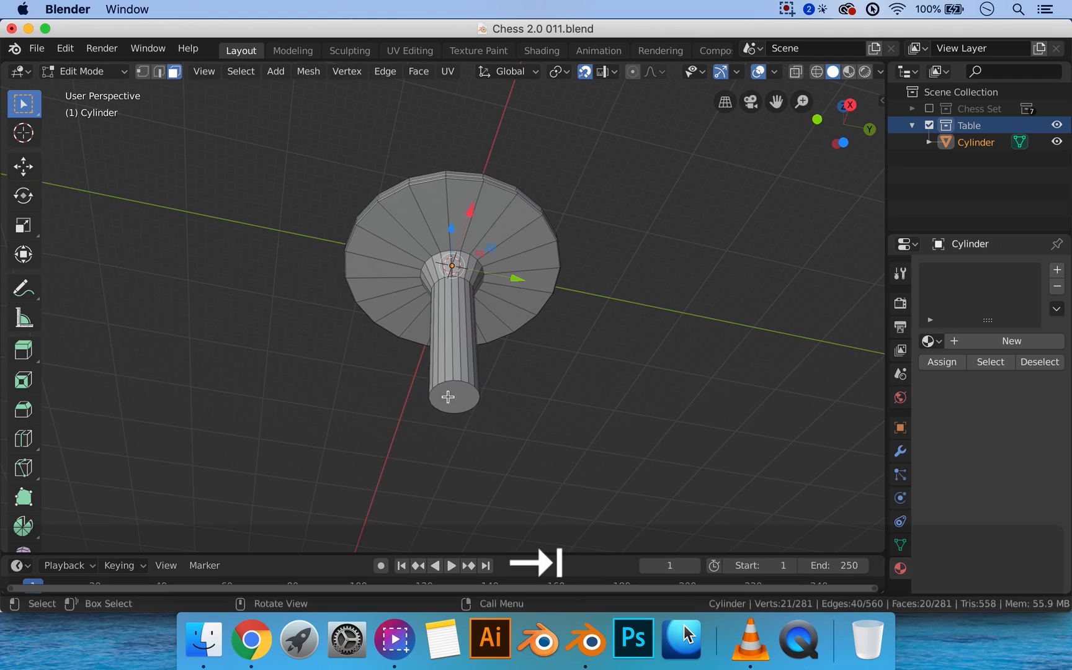
left_click(459, 394)
mouse_move(480, 350)
middle_mouse_down()
mouse_move(500, 357)
mouse_move(462, 353)
middle_mouse_up()
key("e")
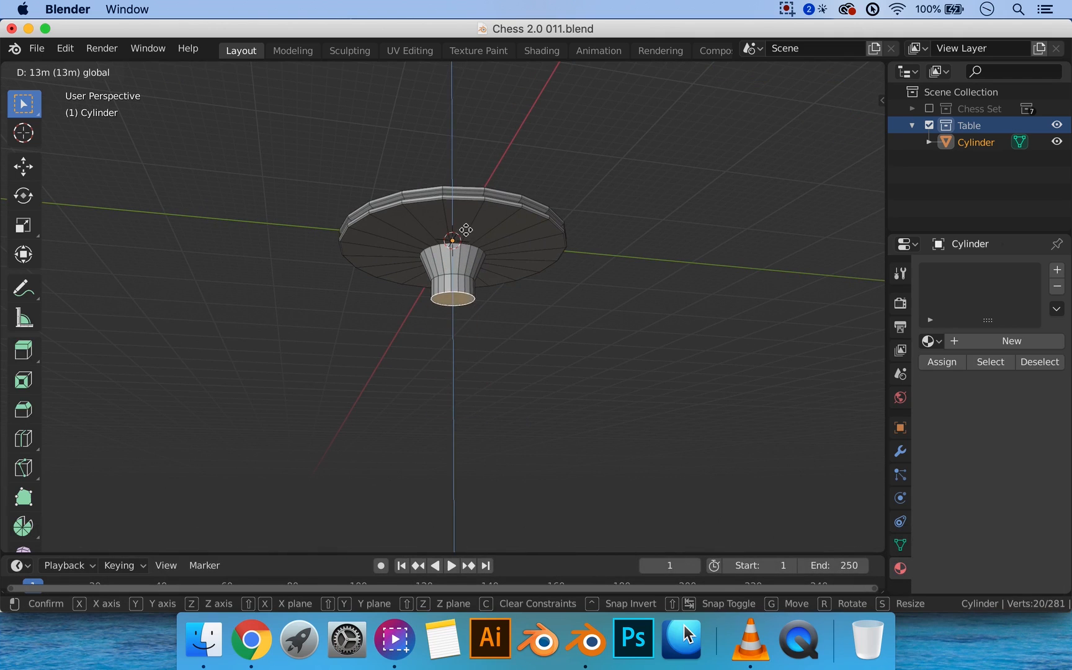
left_click(467, 224)
middle_click_drag(469, 232, 523, 253)
Scale the column's bottom face down to about 0.402, and again by about 0.904
key("s")
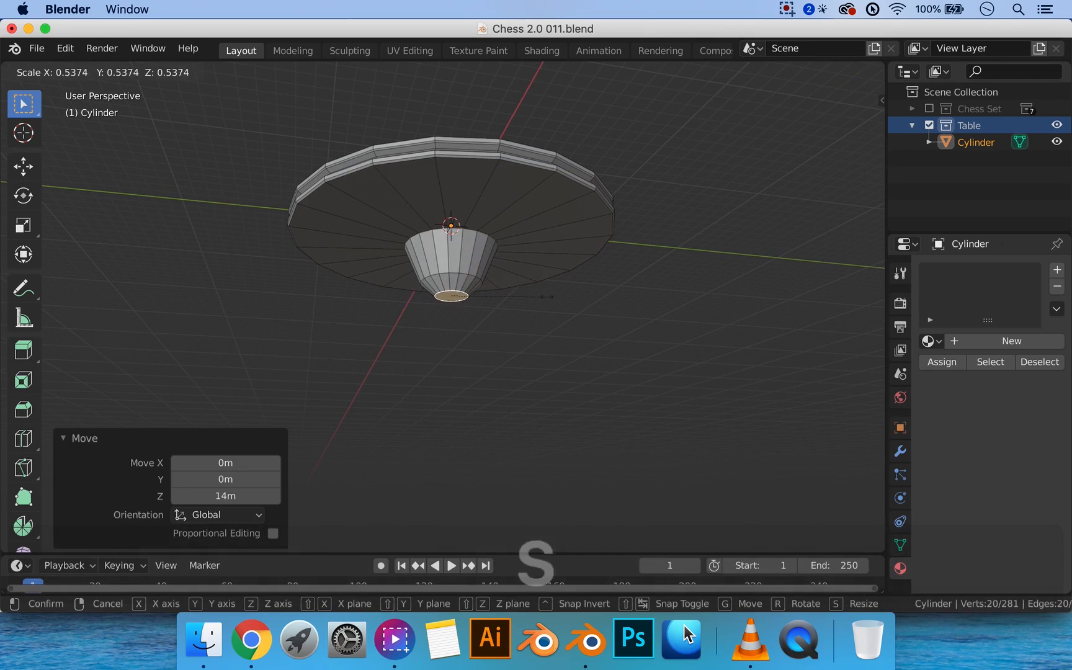
left_click(523, 296)
scroll(506, 285, "up", 1)
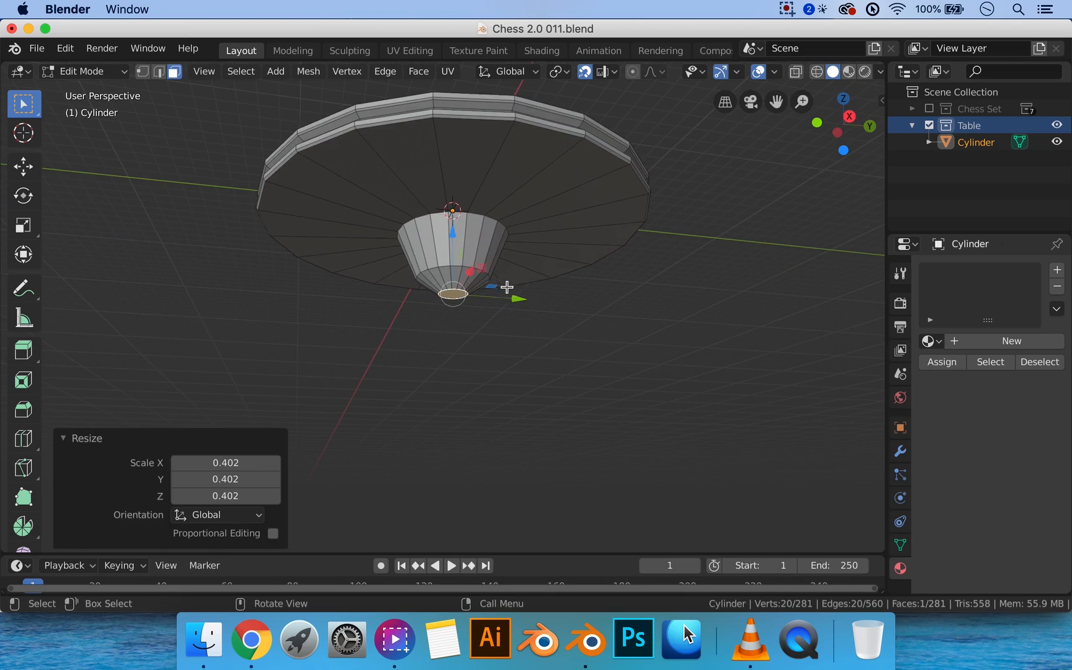
scroll(528, 287, "down", 2)
key("s")
left_click(567, 297)
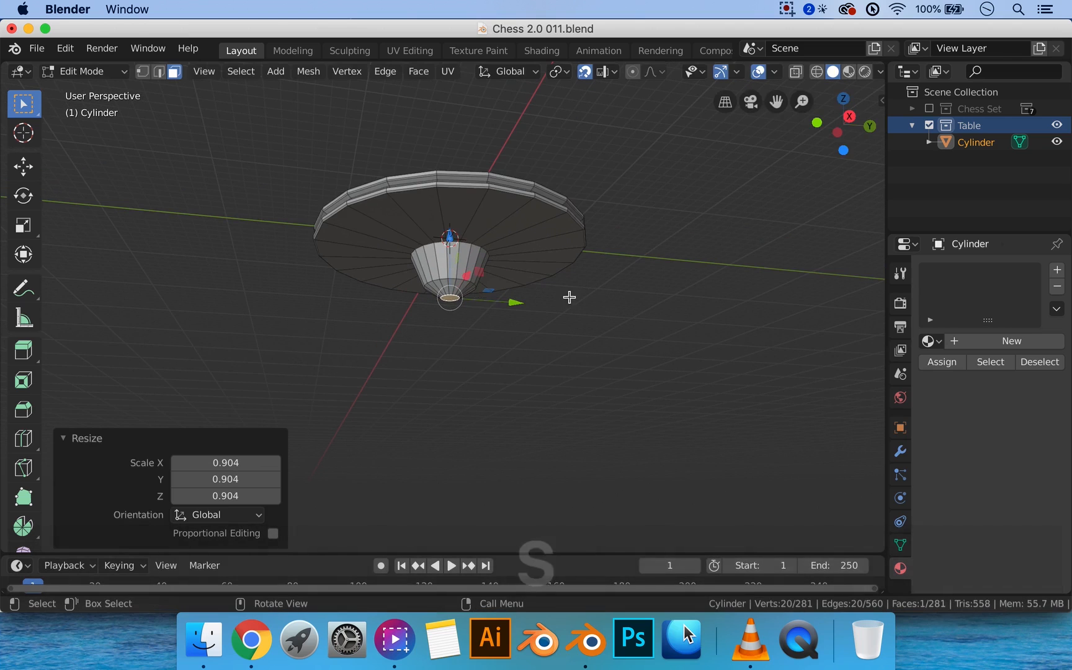
Extrude the narrowed bottom face 6 m downward and lower it another 5 m along Z in right view
key("e")
left_click(568, 371)
key("3")
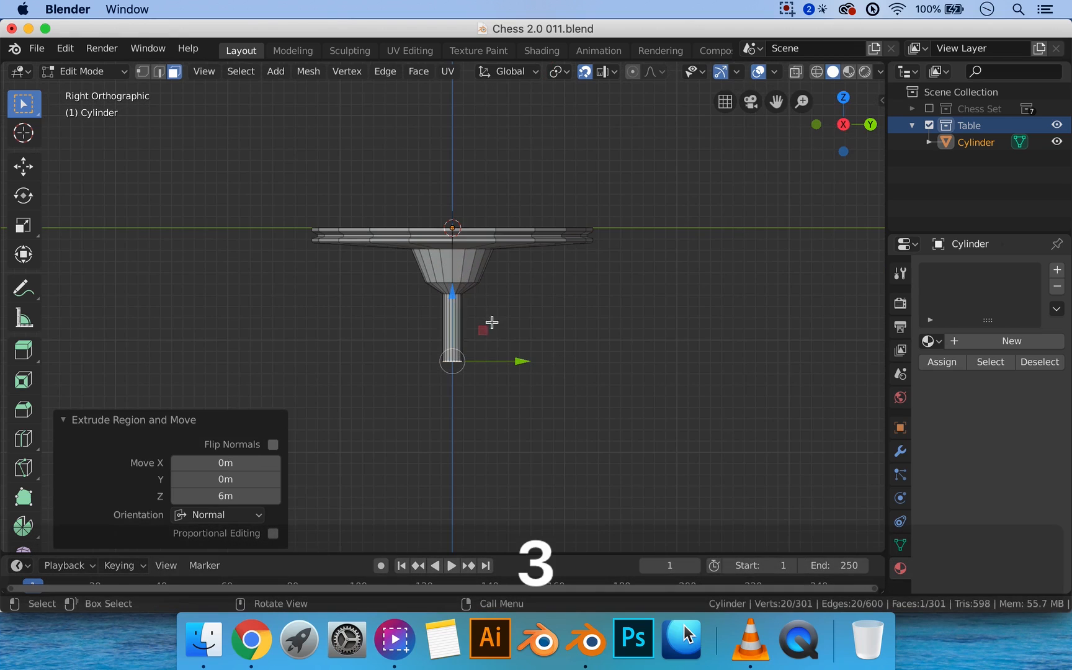
key("g")
key("z")
left_click(456, 357)
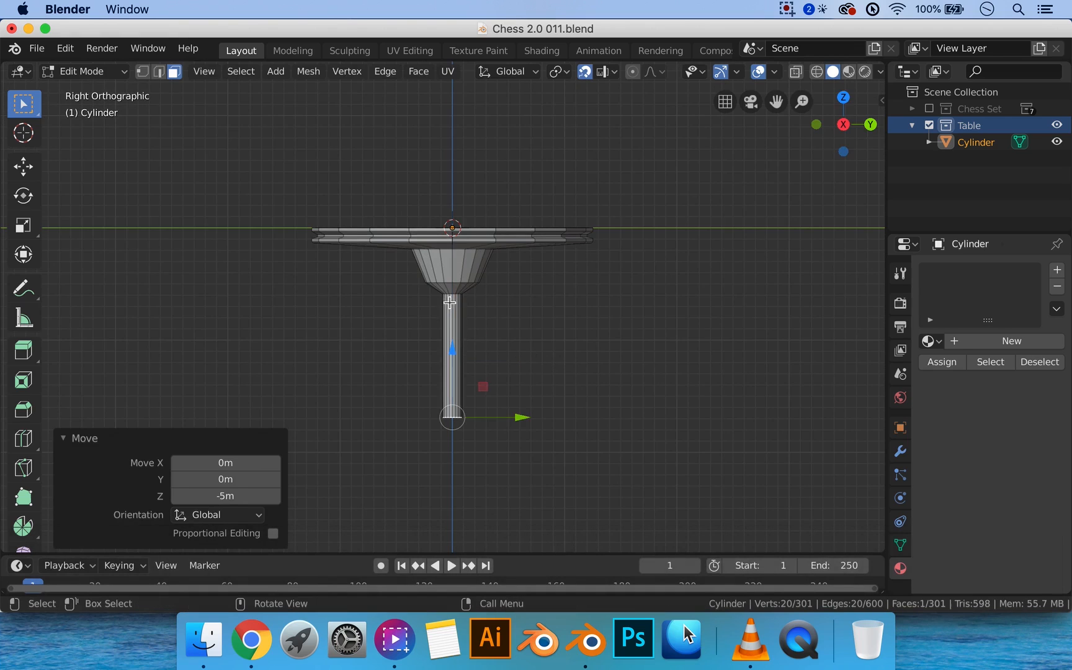
Move the edge loop at the bend of the funnel below the tabletop 2 m up along Z
key("ctrl+2")
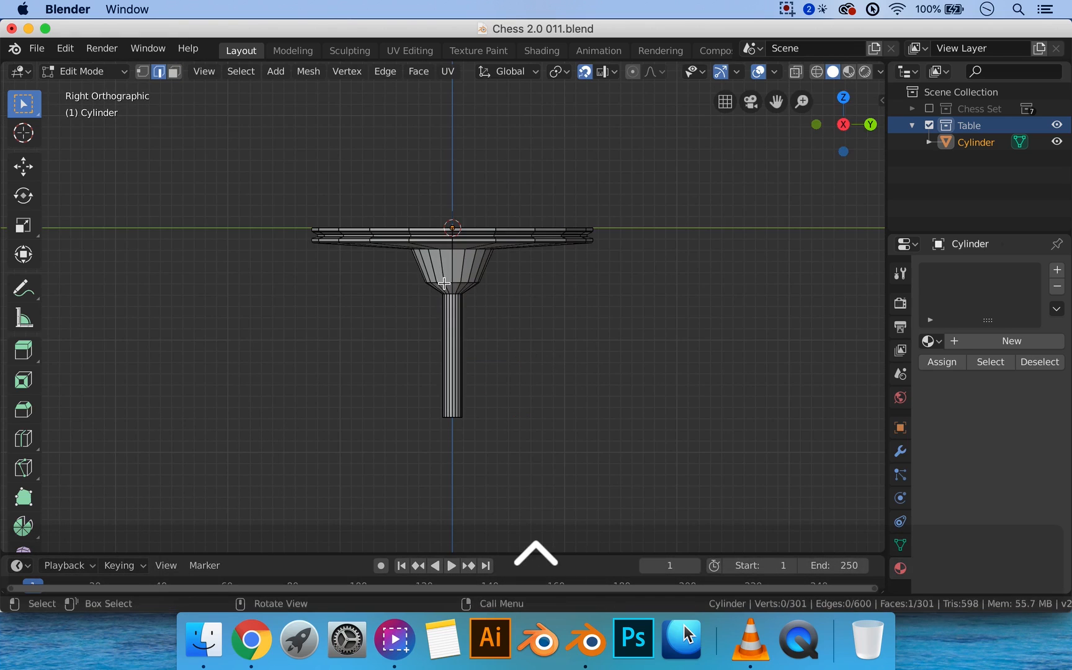
left_click(448, 283, "alt")
scroll(462, 288, "up", 2)
scroll(461, 288, "up", 1)
key("g")
key("z")
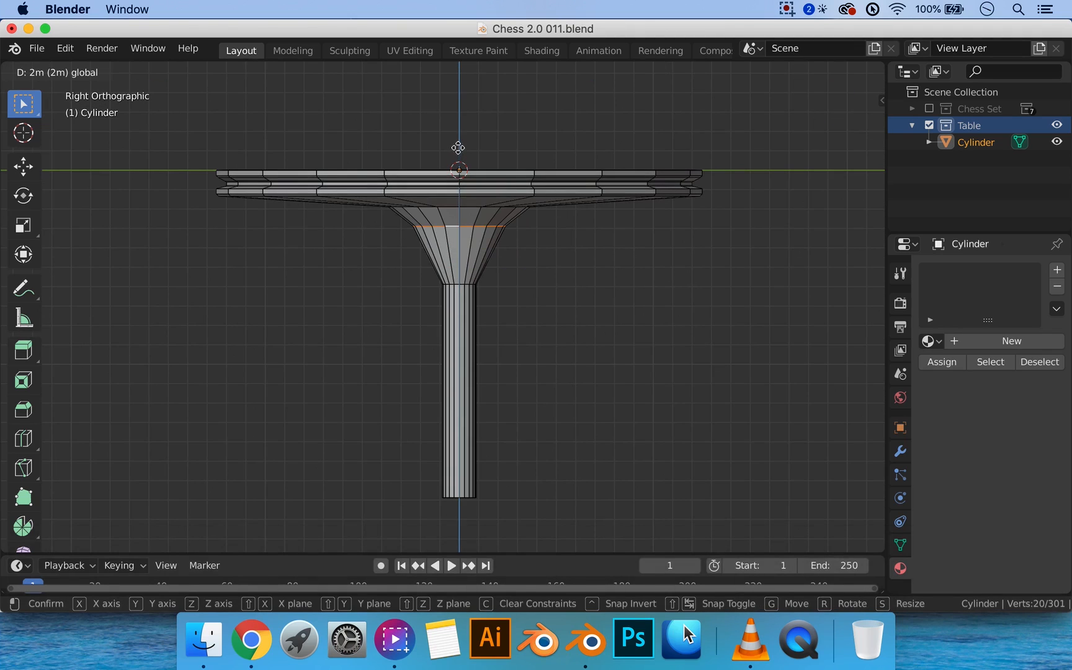
left_click(457, 150)
key("ctrl+r")
left_click(446, 252)
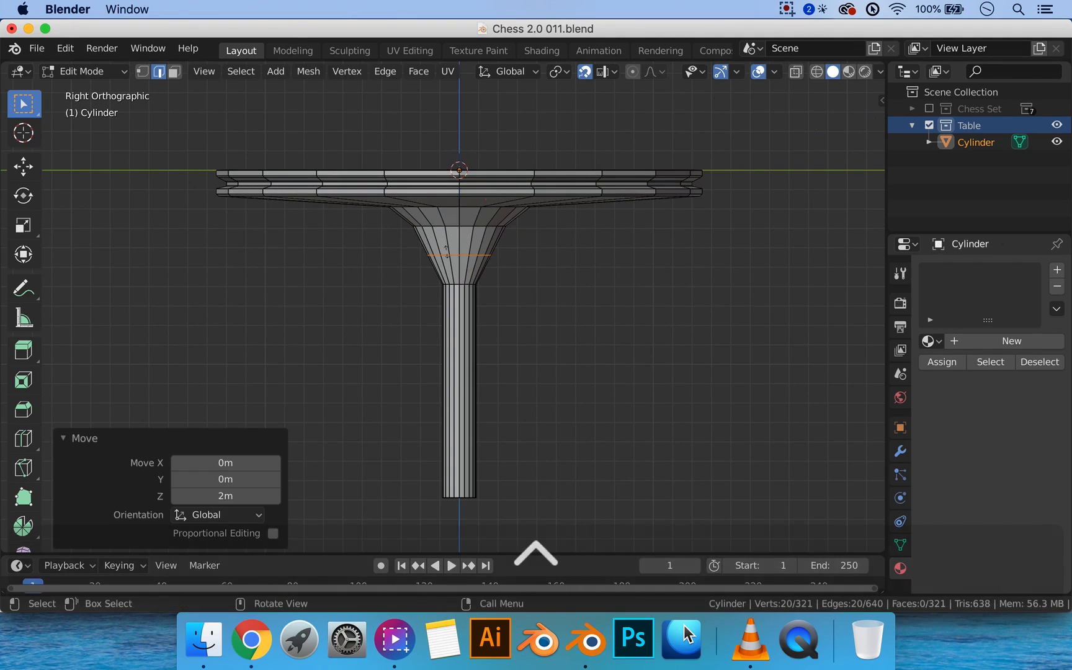
left_click(450, 252)
key("ctrl+z")
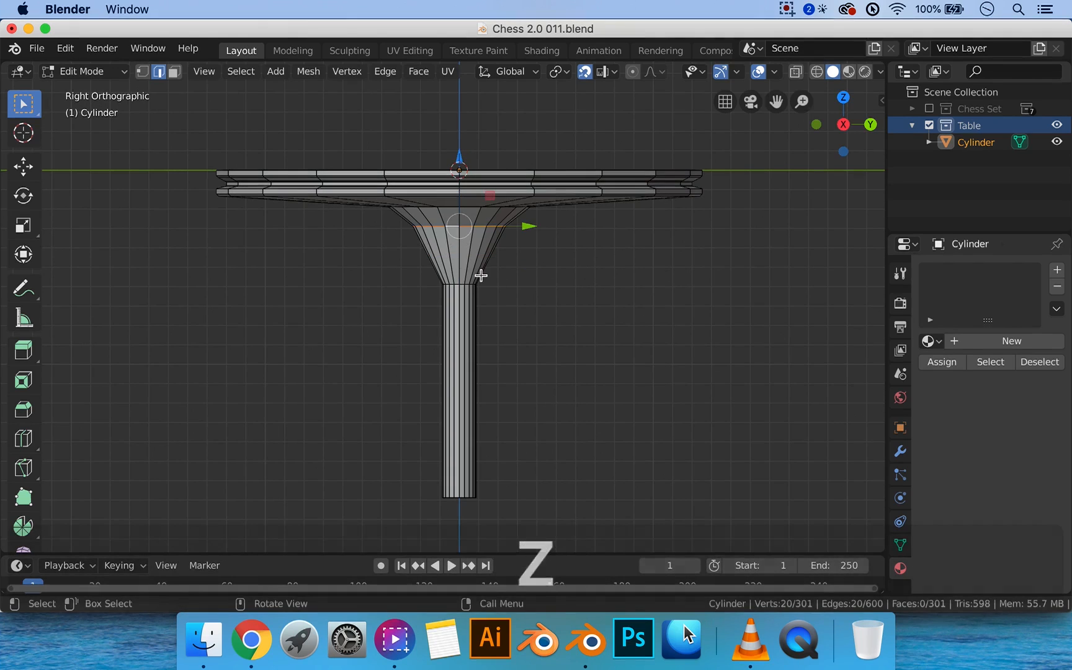
Try three loop cuts across the funnel's lower section with smoothness -4, and undo them
key("ctrl+r")
scroll(447, 264, "up", 3)
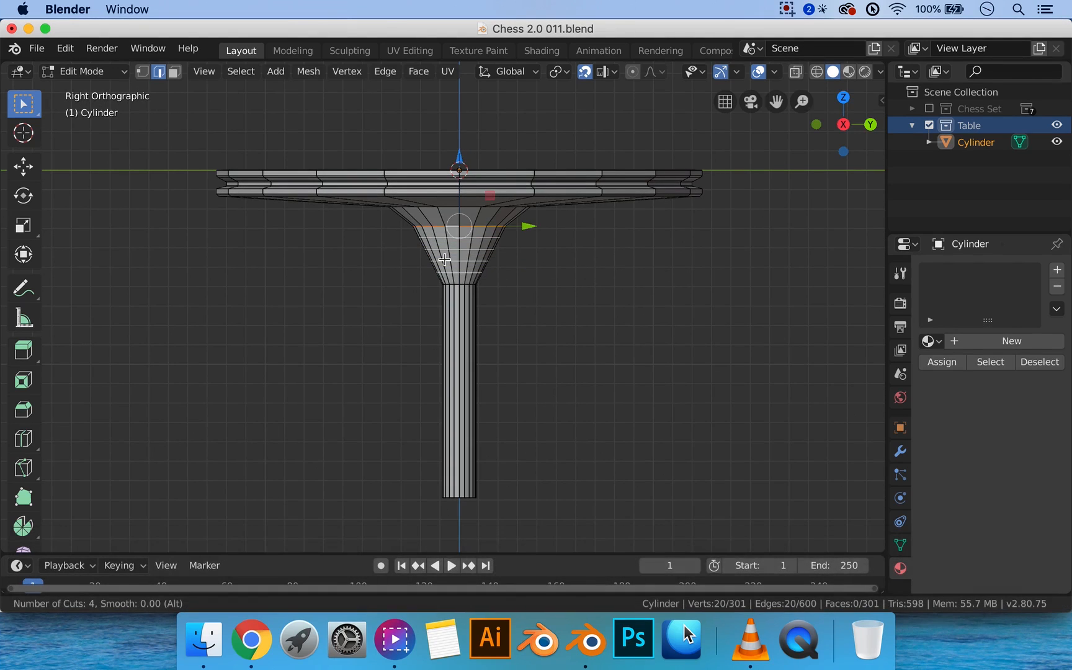
left_click(445, 259)
right_click(445, 259)
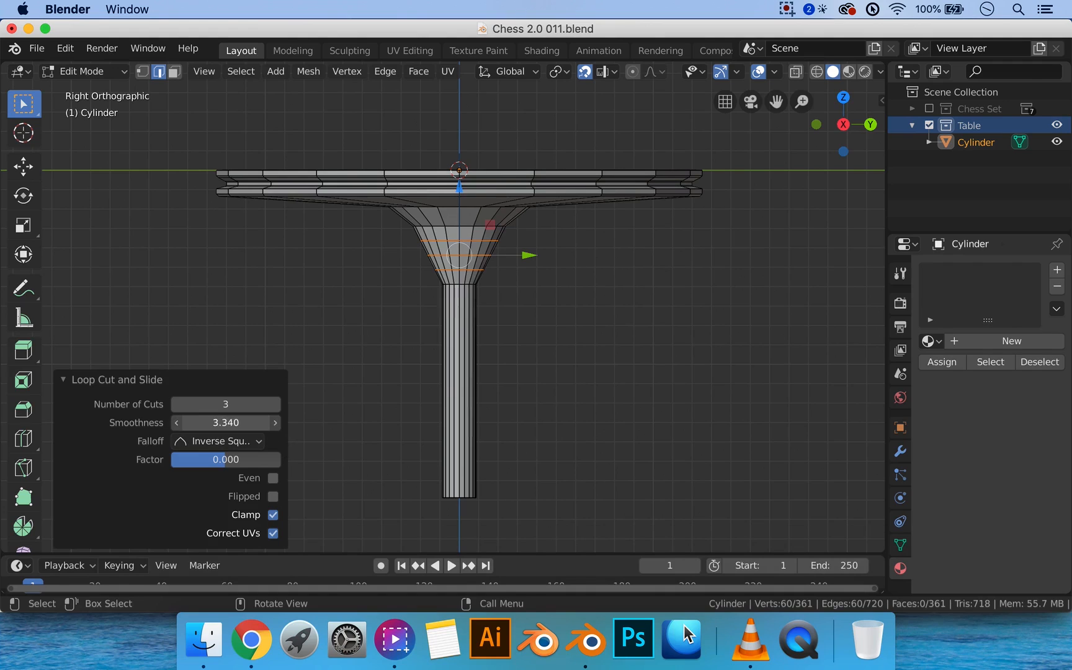
left_click_drag(225, 423, 252, 421)
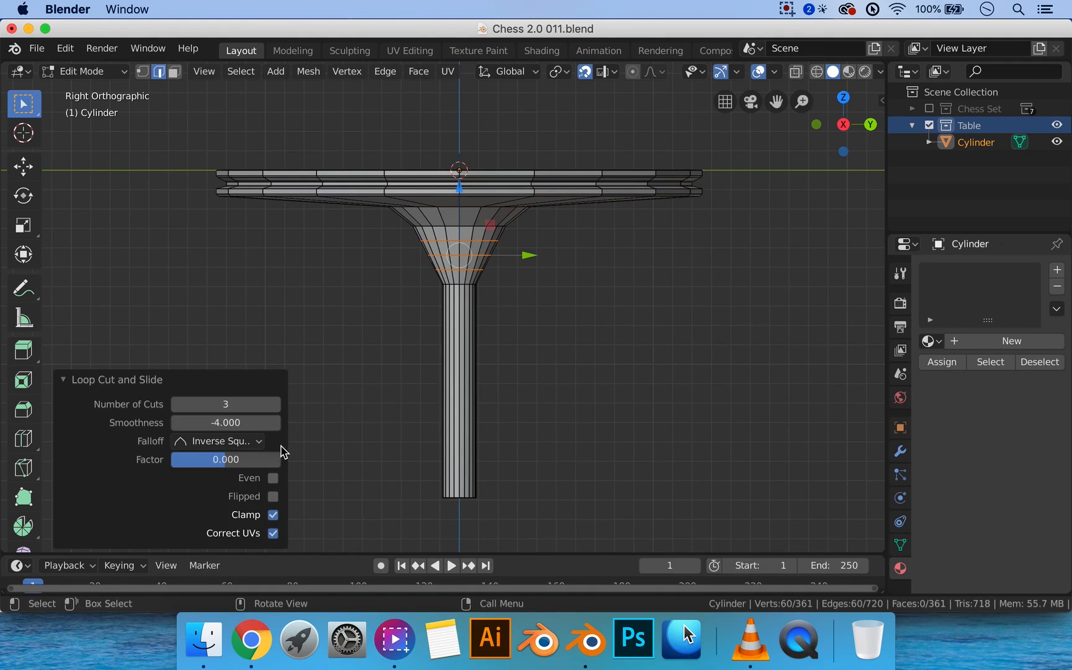
key("super+z")
Add one centred loop cut to the funnel's lower section and scale it inward by about 0.843 and again by 0.845
key("ctrl+r")
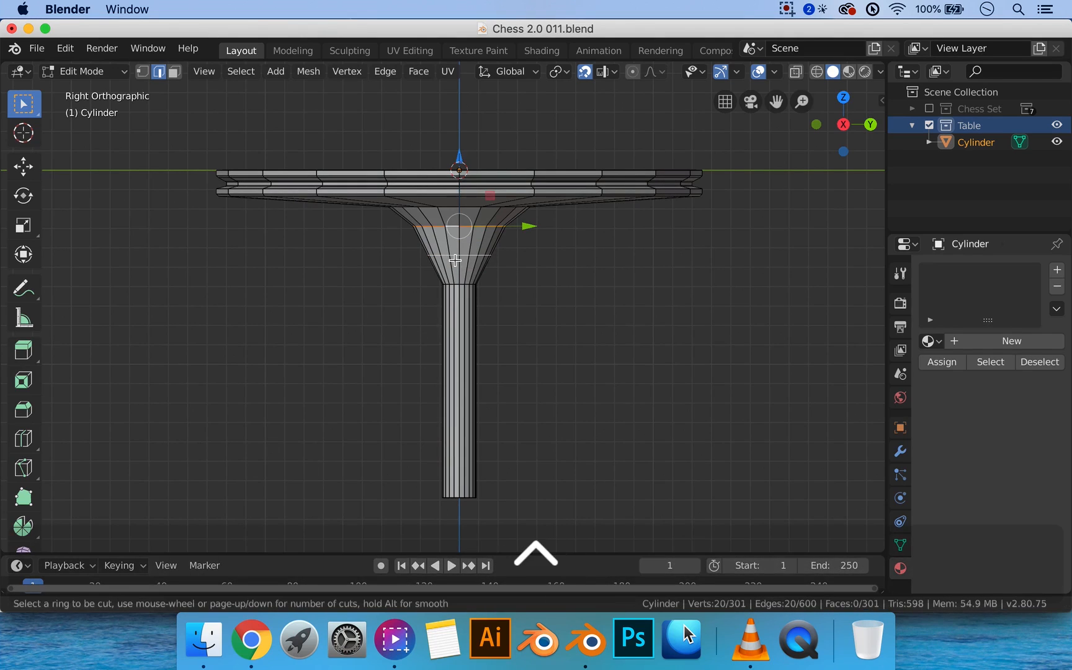
left_click(455, 260)
right_click(456, 260)
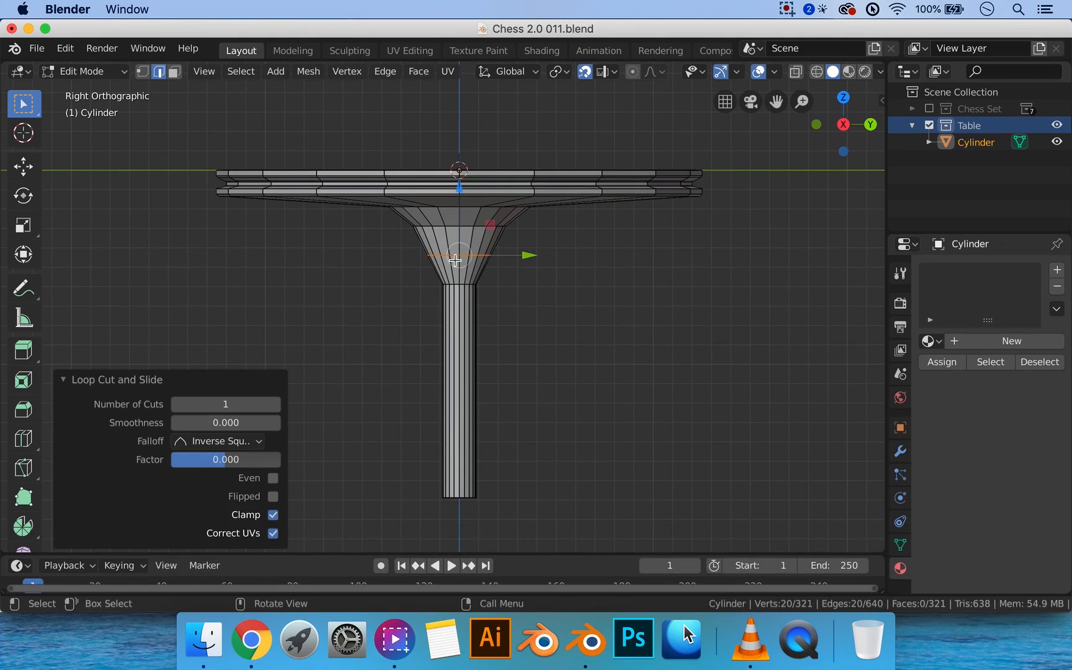
key("s")
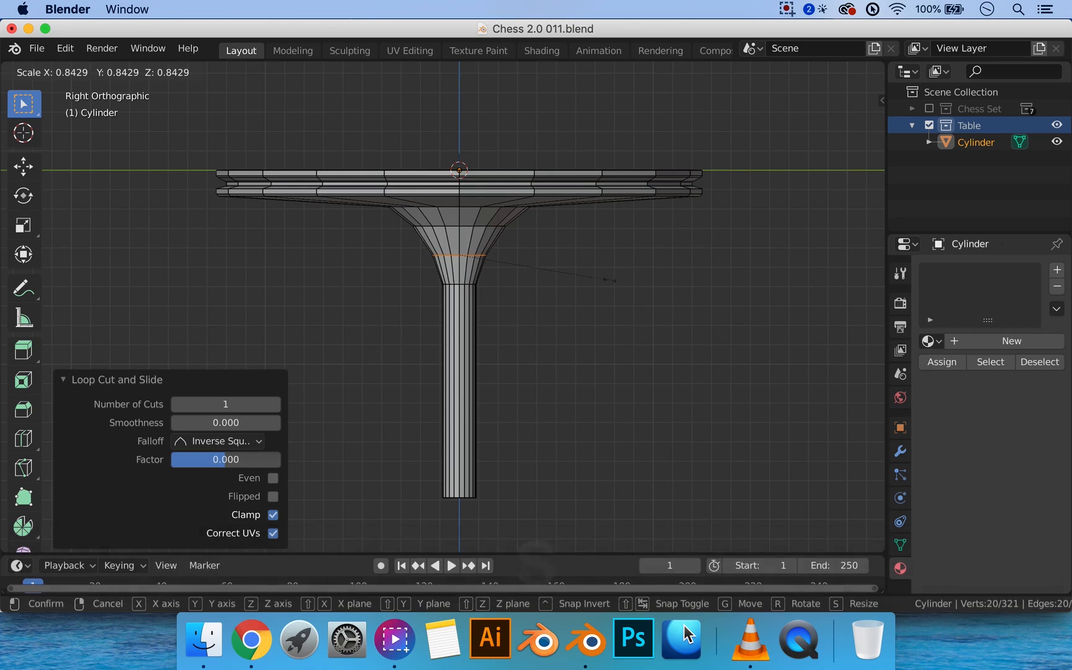
left_click(613, 281)
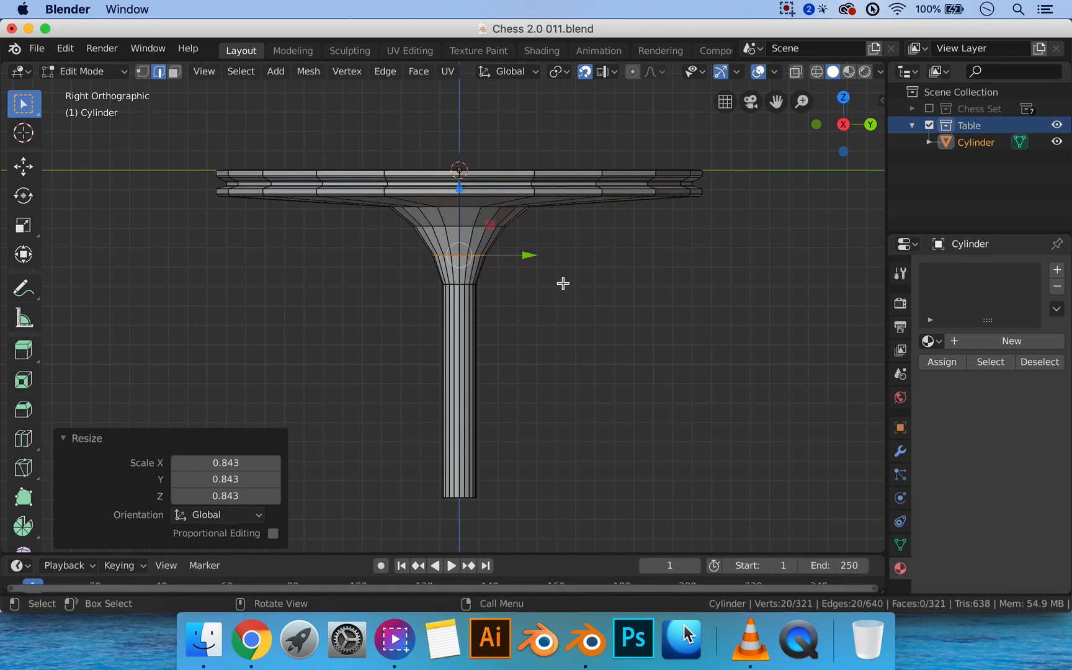
key("s")
left_click(582, 278)
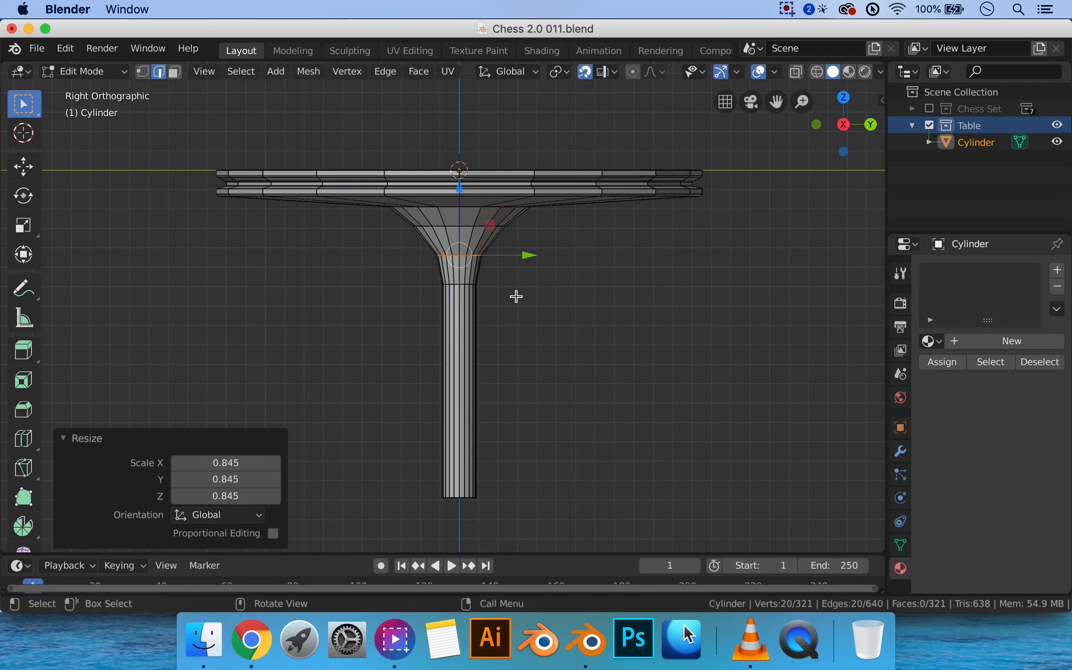
Bevel the new funnel loop with a width of about 5.66 m and three segments
key("ctrl+b")
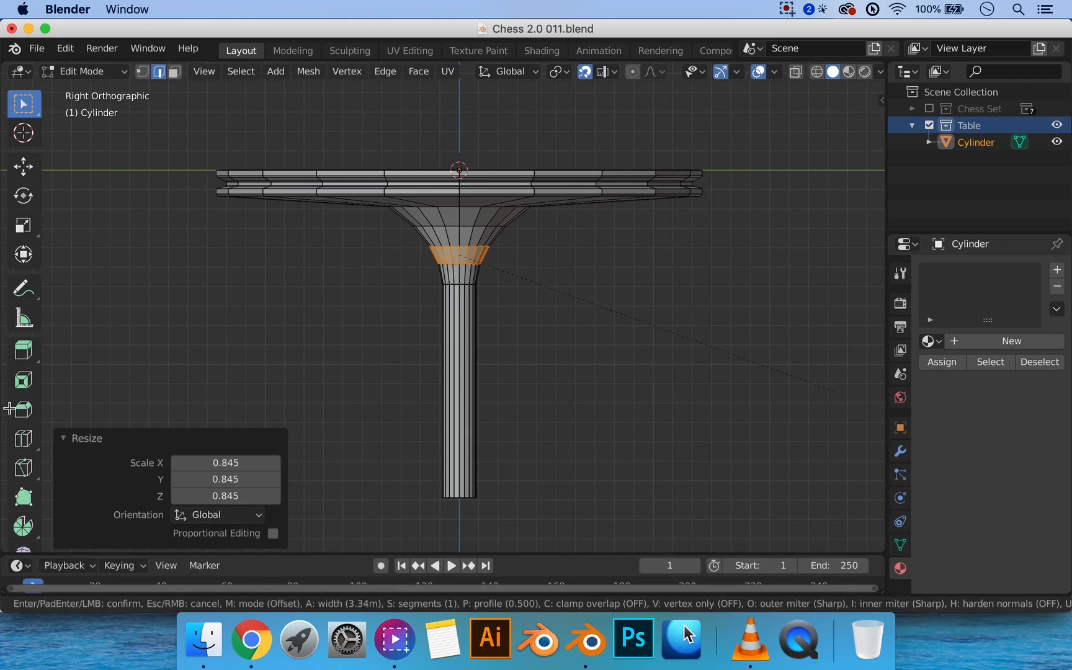
left_click(191, 440)
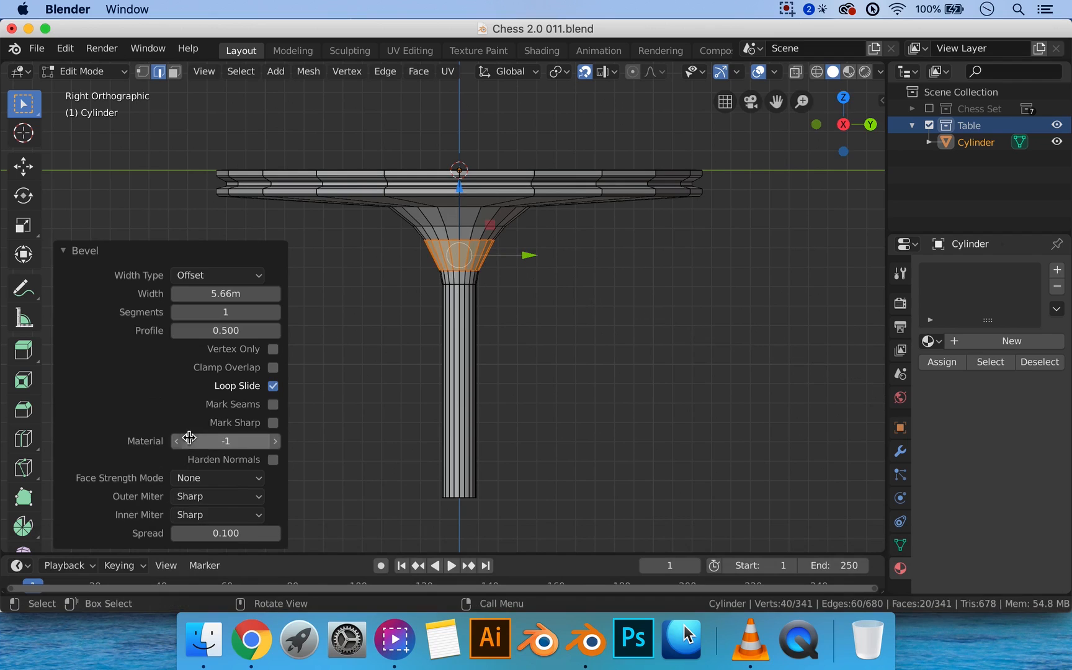
left_click(278, 314)
left_click(278, 315)
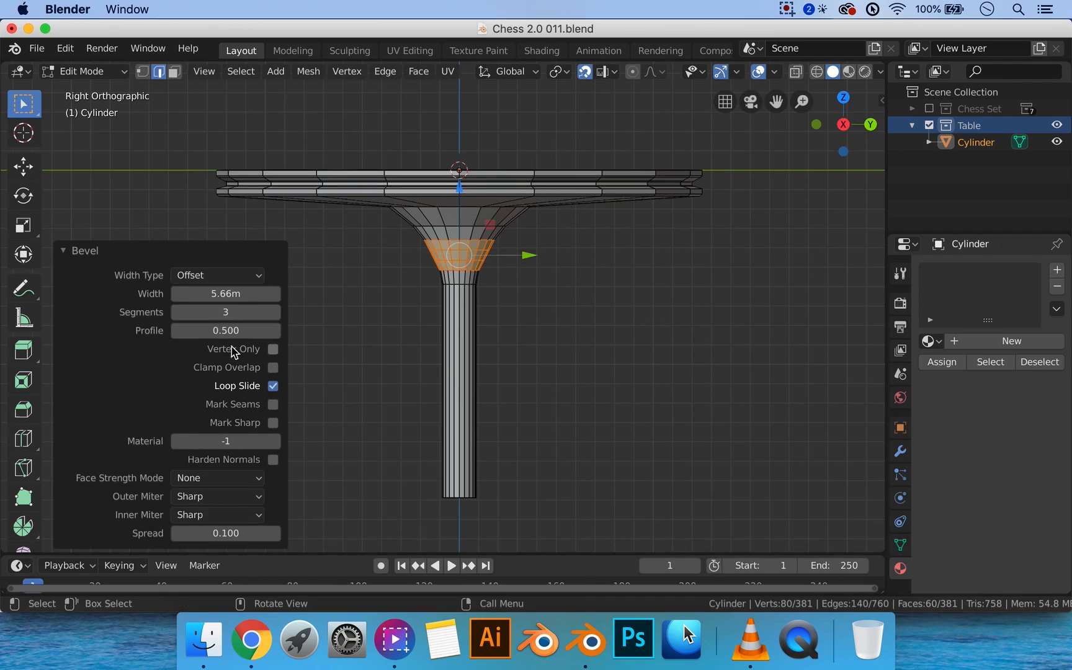
Try a profile of 1 on the funnel bevel and set the profile back to 0.5
left_click_drag(229, 330, 249, 331)
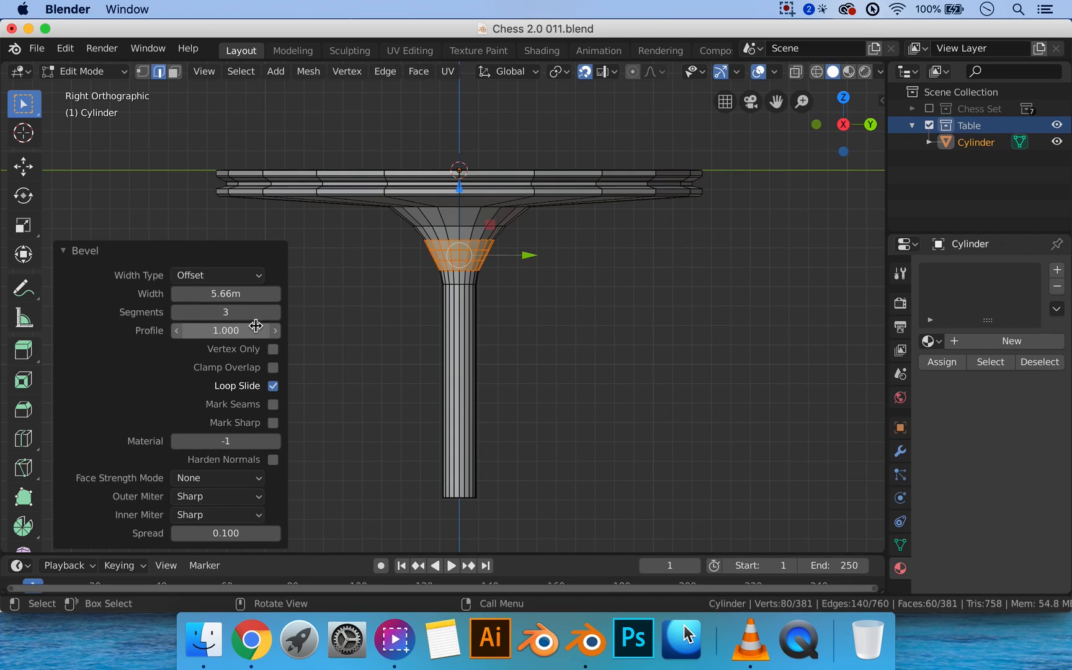
left_click_drag(251, 331, 228, 331)
middle_click_drag(599, 323, 636, 332)
left_click(223, 331)
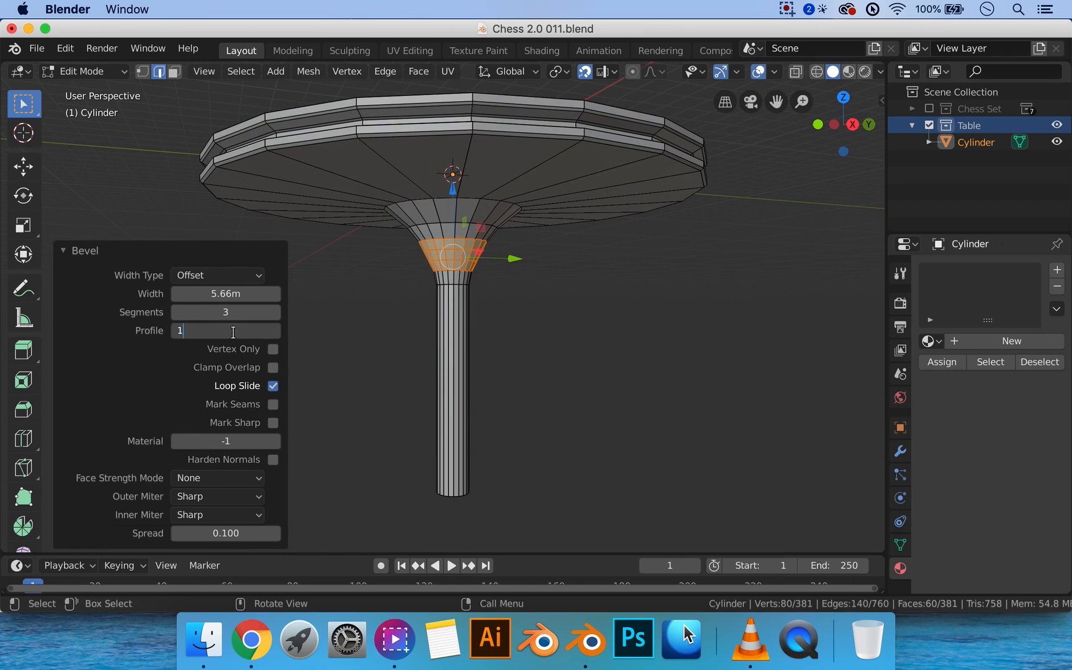
type("1")
key("BackSpace")
key("BackSpace")
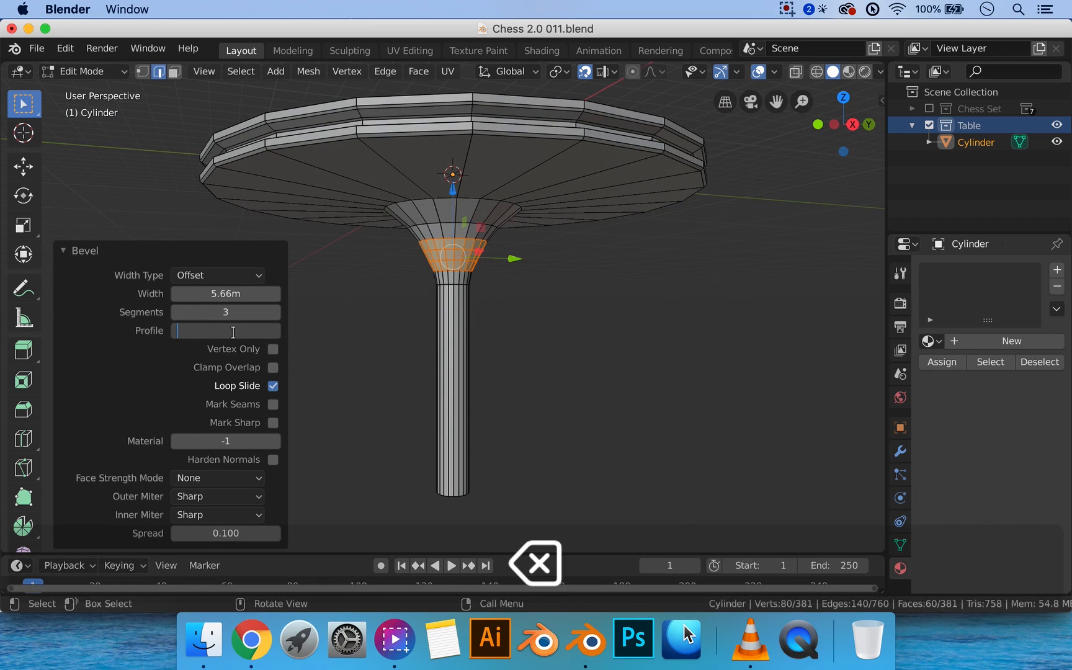
type(".5")
key("Return")
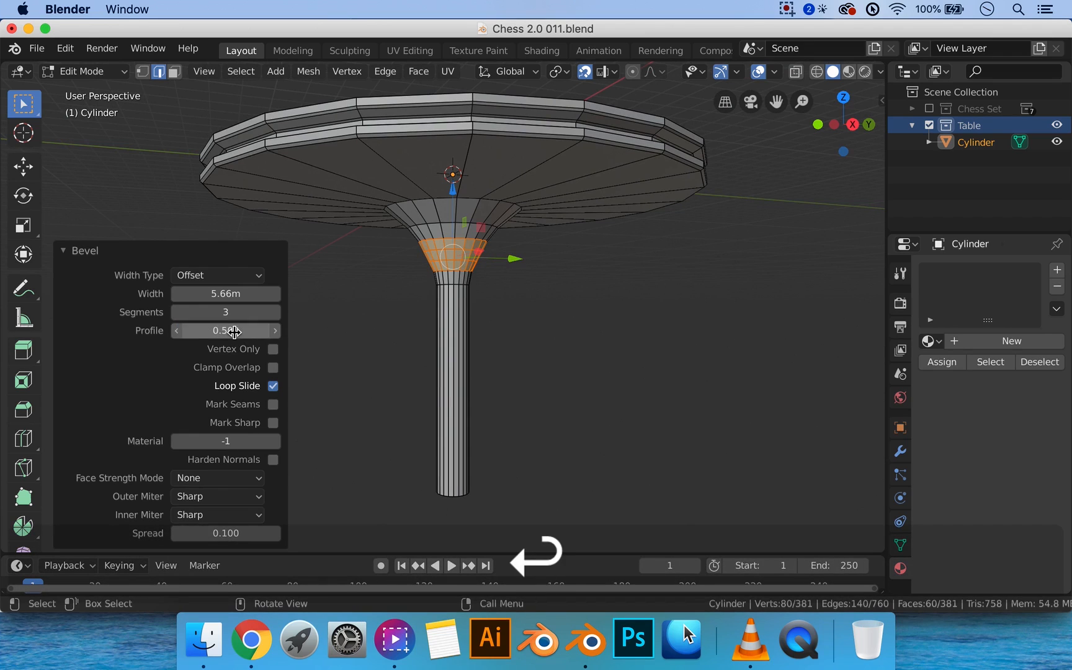
Scale the middle face loop of the bevelled funnel band inward to about 0.93 and check the curve in right view
scroll(502, 316, "up", 3)
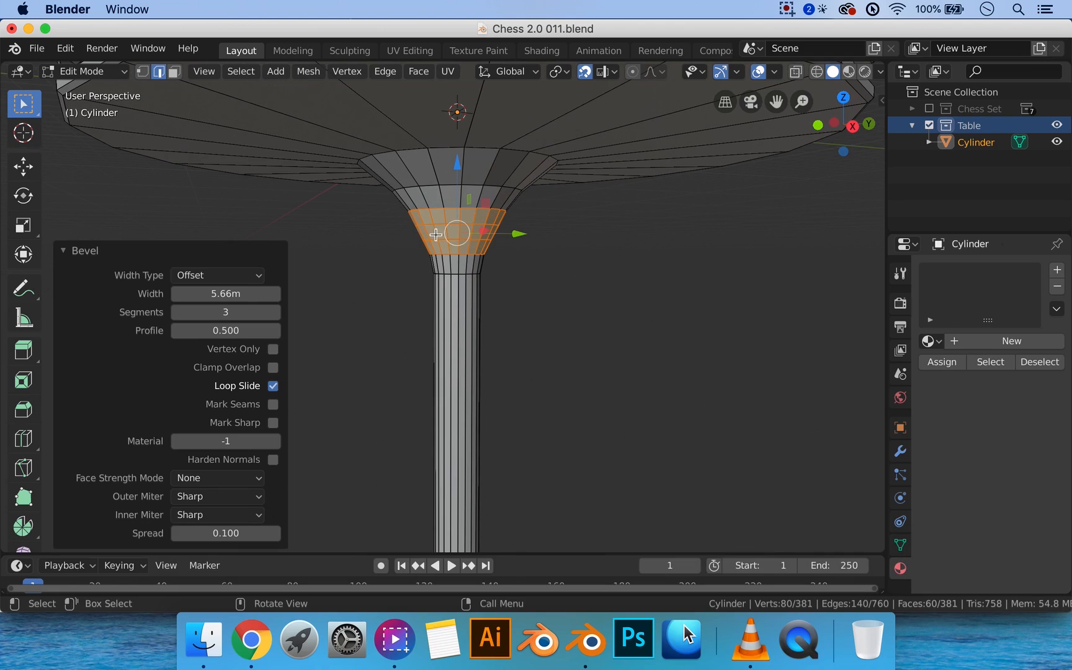
key("ctrl+3")
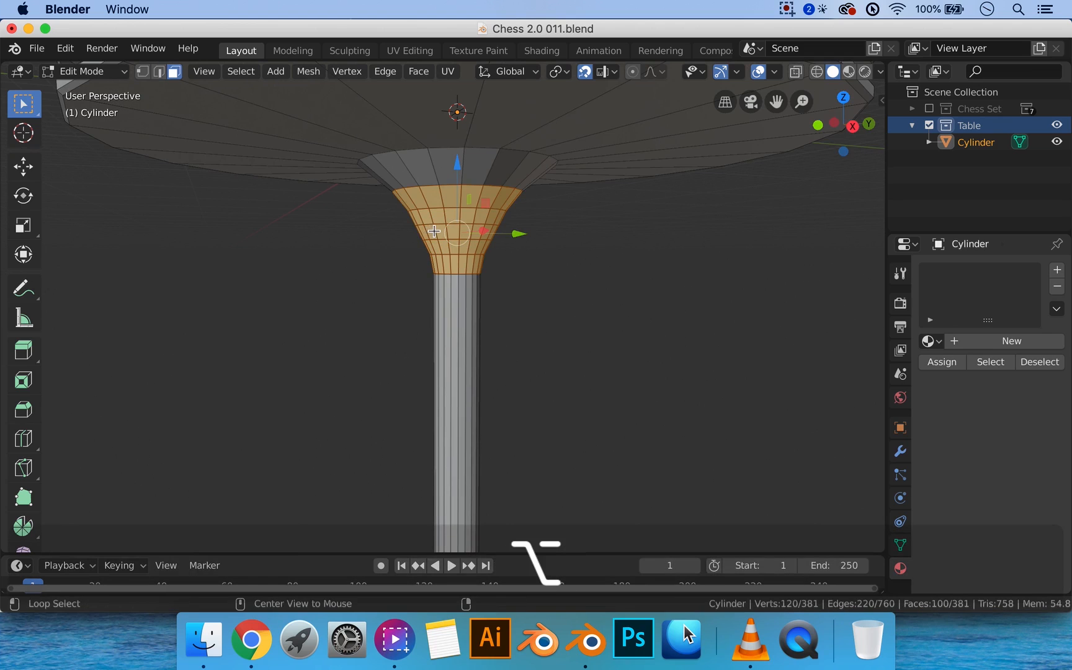
left_click(434, 230, "alt")
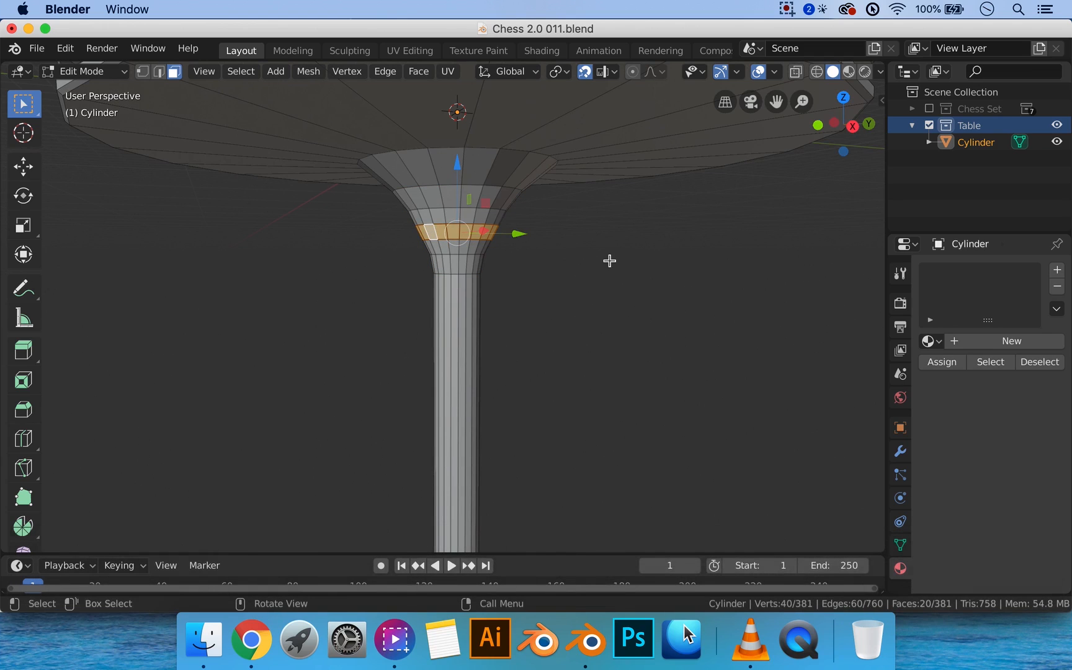
key("s")
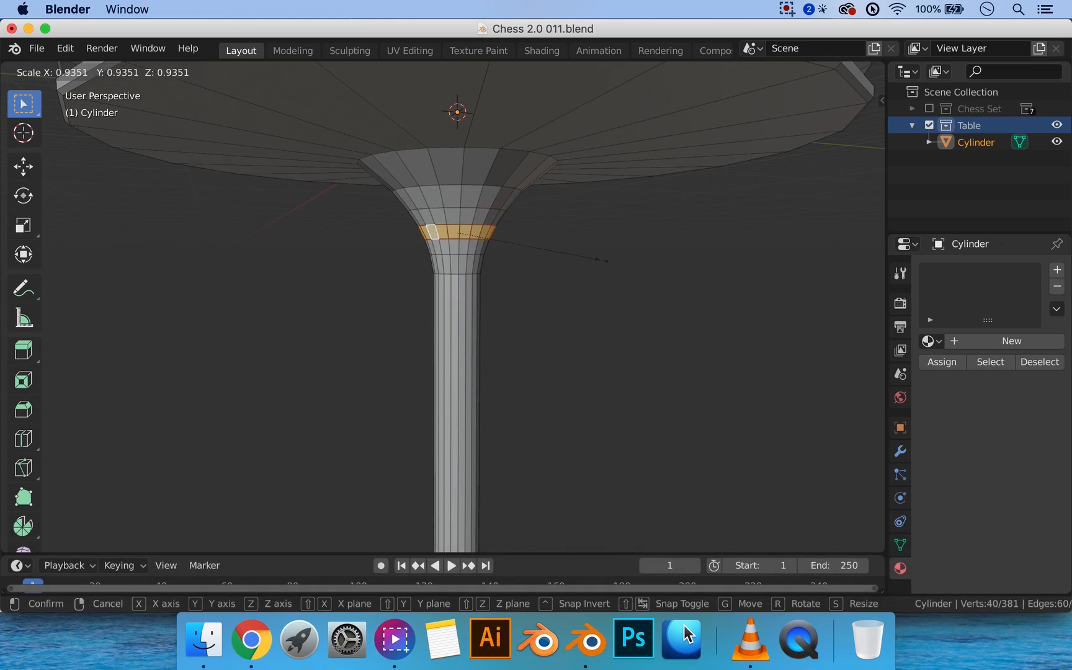
left_click(600, 260)
key("3")
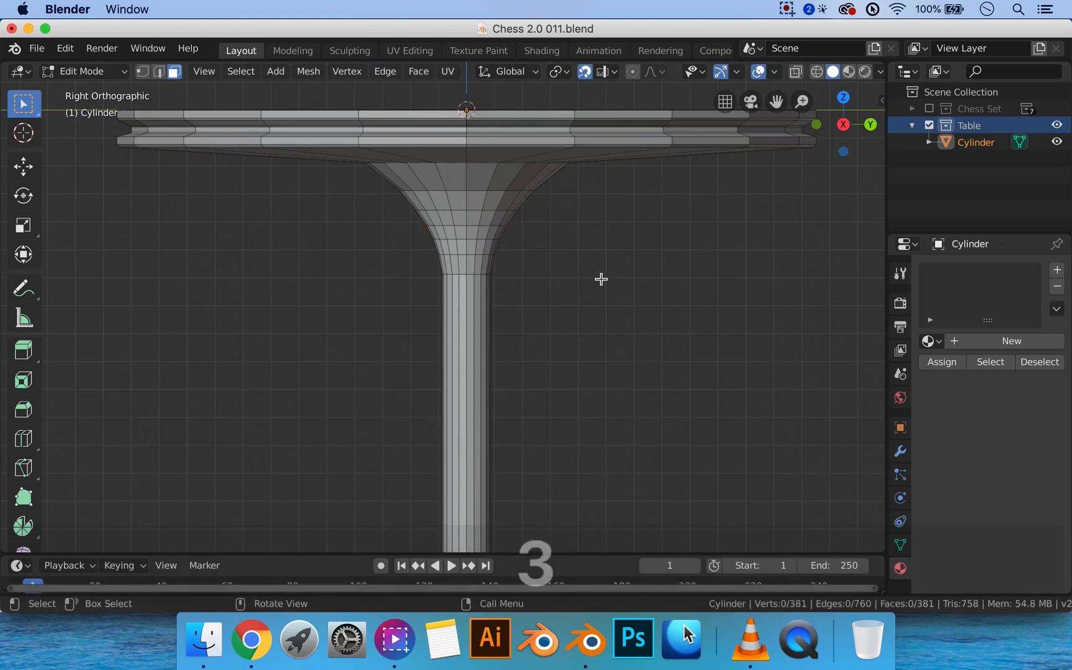
Apply smooth shading to the whole table object
key("Tab")
scroll(459, 312, "down", 3)
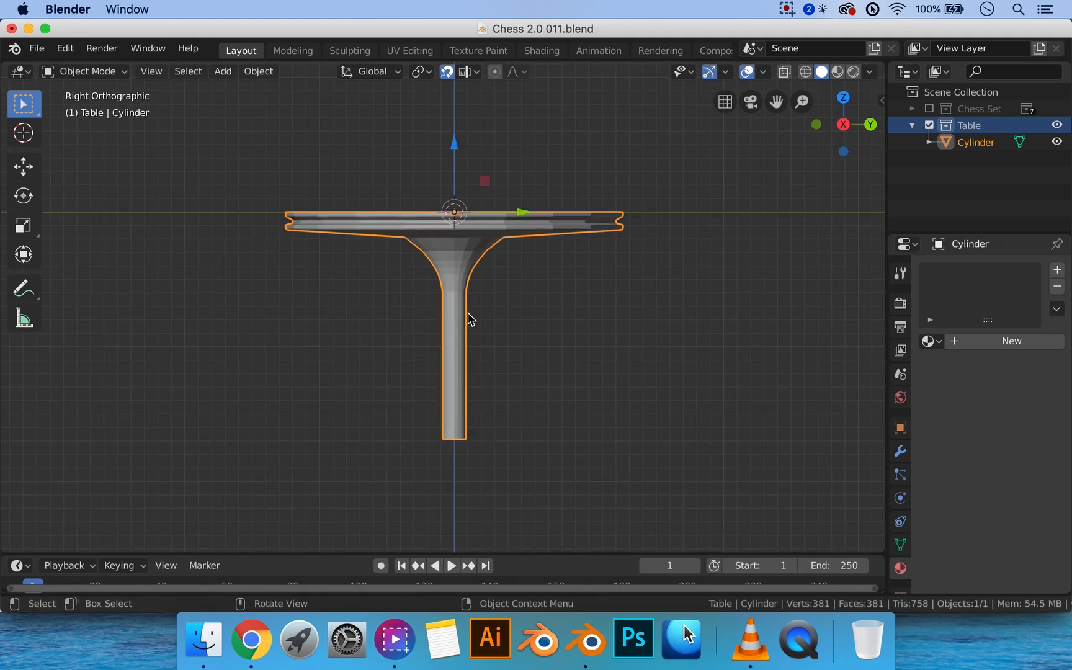
middle_click_drag(468, 312, 490, 320)
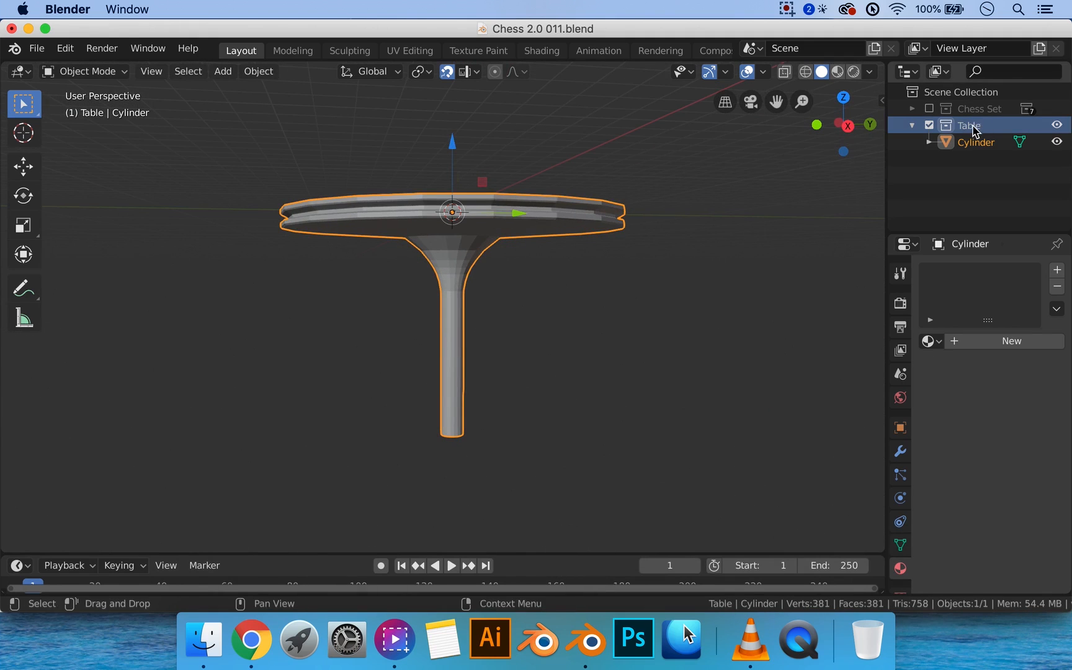
right_click(451, 251)
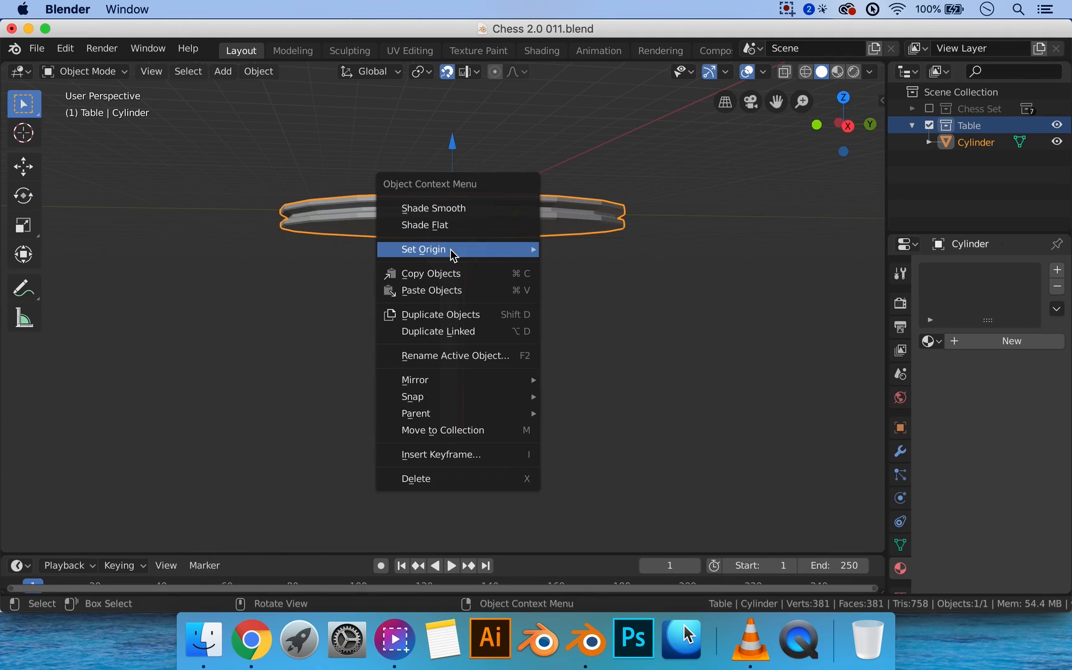
left_click(455, 215)
mouse_move(594, 232)
middle_mouse_down()
mouse_move(592, 258)
mouse_move(593, 240)
middle_mouse_up()
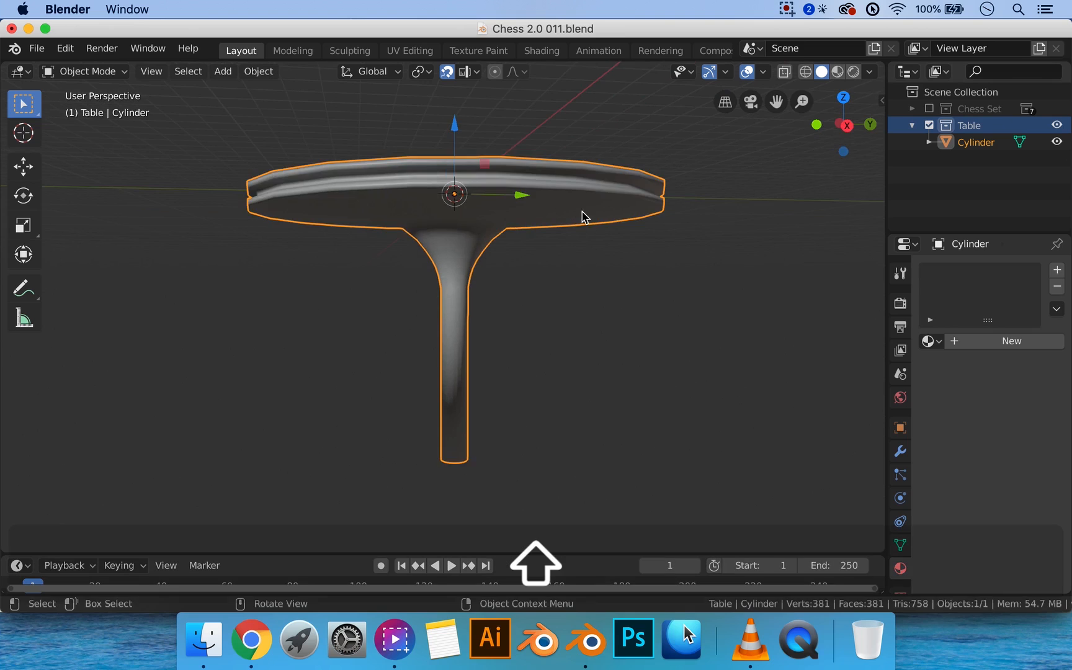
Examine the smooth shading and the mesh edges around the tabletop's rim
key("shift+c")
key("Tab")
middle_click_drag(606, 232, 582, 244)
scroll(615, 240, "up", 1)
key("Tab")
middle_click_drag(643, 232, 521, 264)
key("Tab")
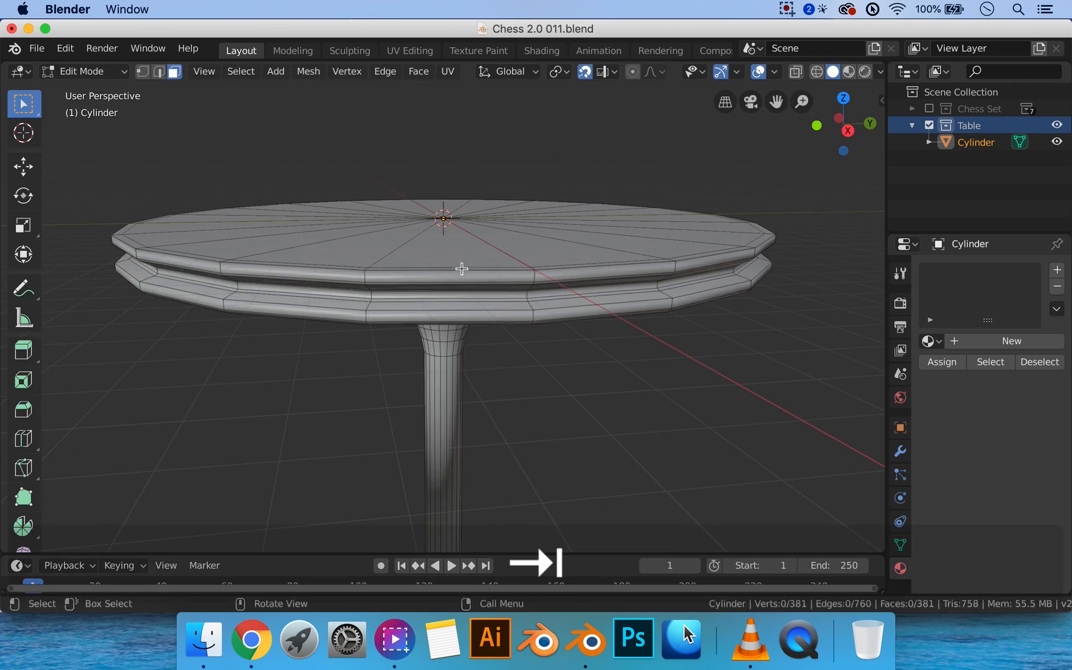
Bevel the edge loop around the tabletop's upper rim with a width of 0.0066 m and one segment
left_click(433, 271, "alt")
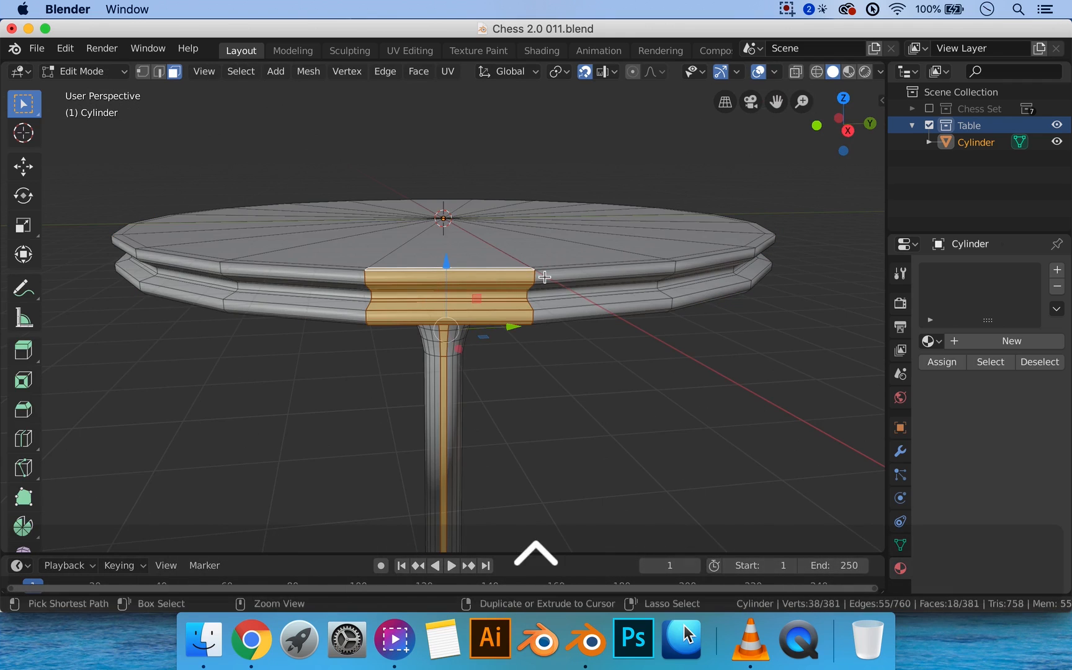
key("ctrl+2")
left_click(607, 276, "alt")
middle_click_drag(607, 279, 603, 283)
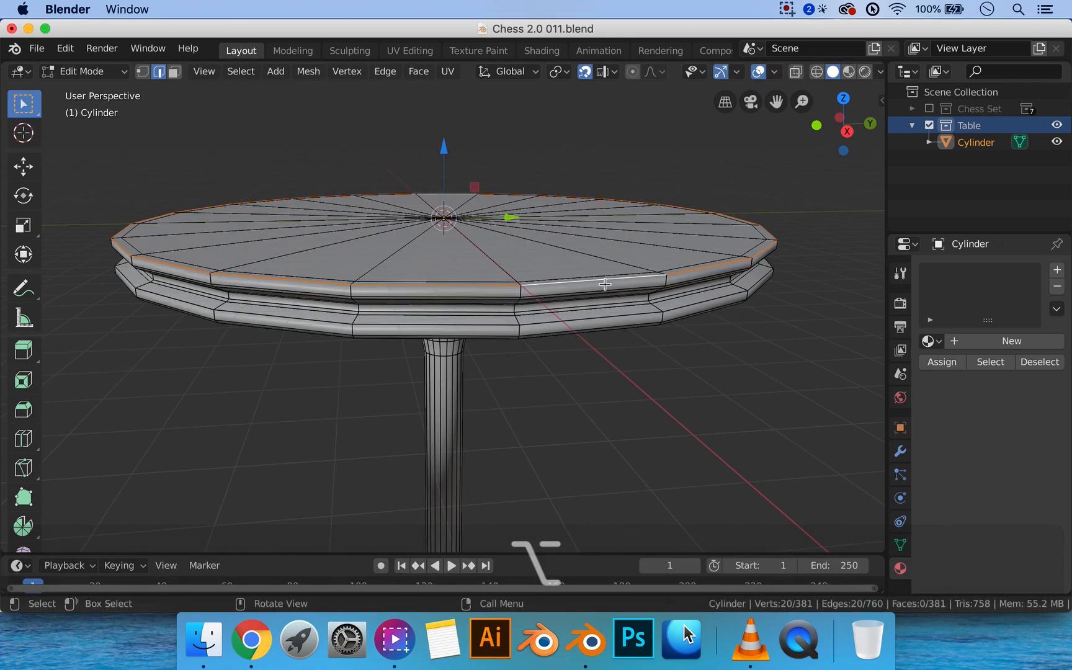
key("ctrl+b")
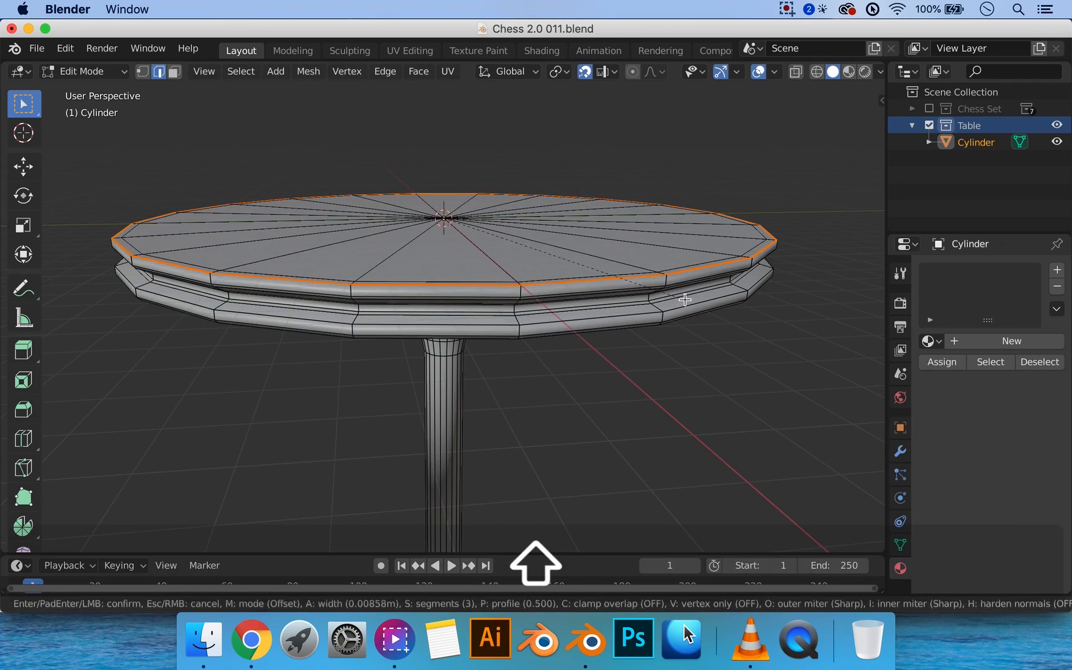
left_click(680, 297)
scroll(680, 296, "up", 2)
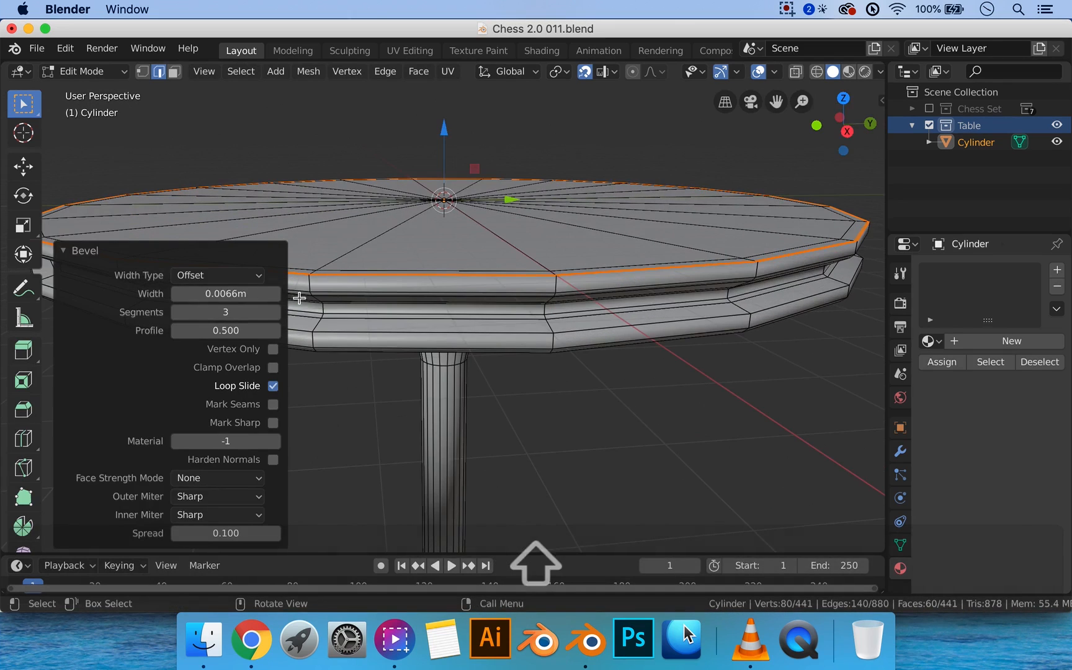
left_click(176, 312)
left_click(176, 312)
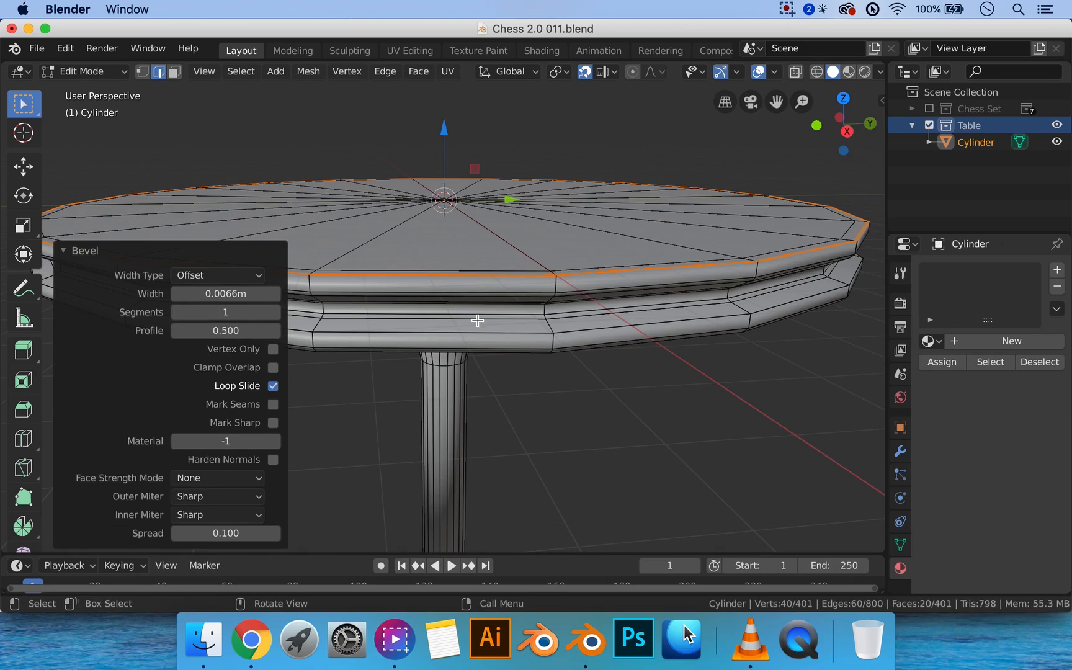
Turn snapping off and move the outer edge loop of the tabletop's rim bevel down 0.0495 m along Z
middle_click_drag(752, 303, 751, 305)
left_click(775, 283, "alt")
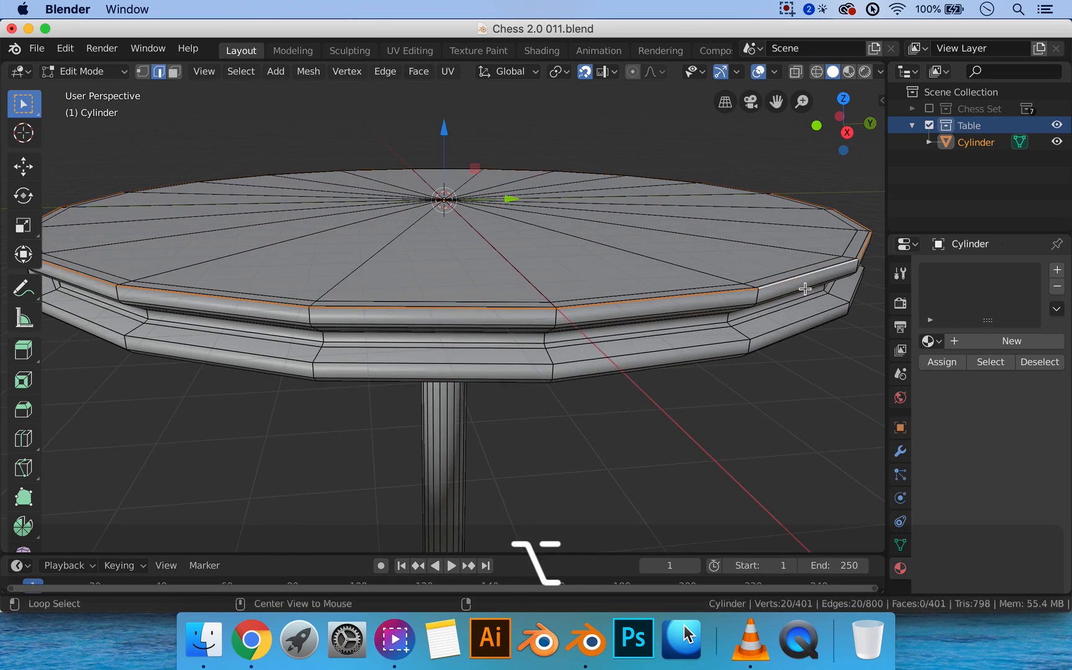
mouse_move(443, 128)
left_mouse_down()
mouse_move(506, 134)
mouse_move(445, 130)
mouse_move(444, 118)
left_mouse_up()
key("shift+Tab")
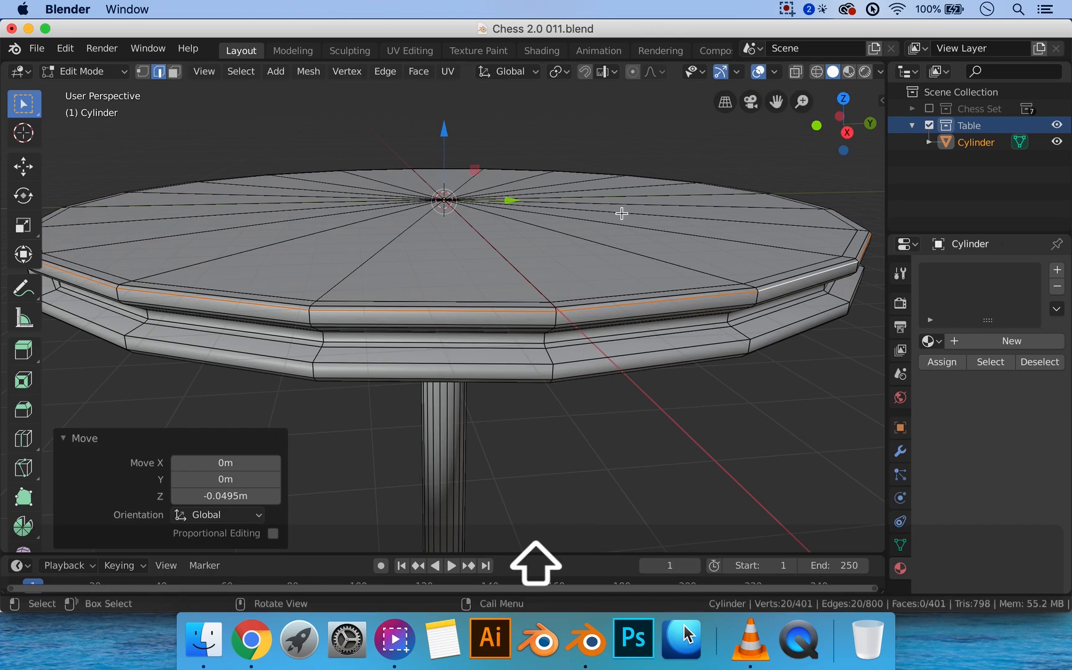
Examine the smooth-shaded table from below and above, checking the underside, column and tabletop rim
key("Tab")
mouse_move(650, 218)
middle_mouse_down()
mouse_move(644, 211)
mouse_move(640, 237)
middle_mouse_up()
middle_click_drag(745, 296, 655, 271)
scroll(734, 313, "down", 5)
middle_click_drag(586, 346, 548, 256, "shift")
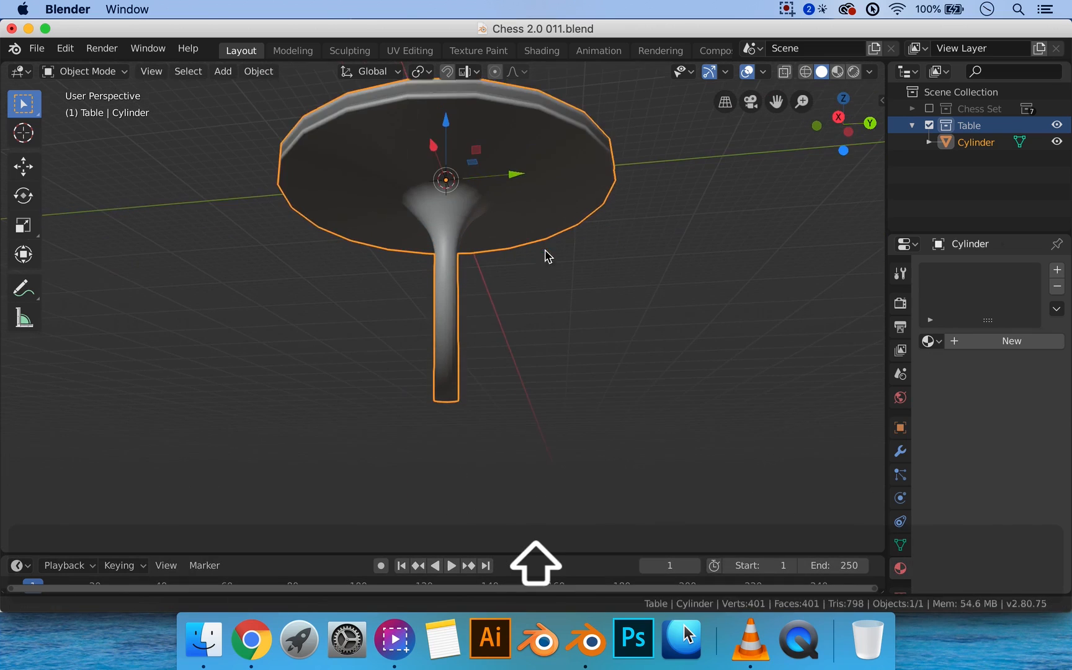
key("Tab")
middle_click_drag(459, 340, 512, 315)
key("Tab")
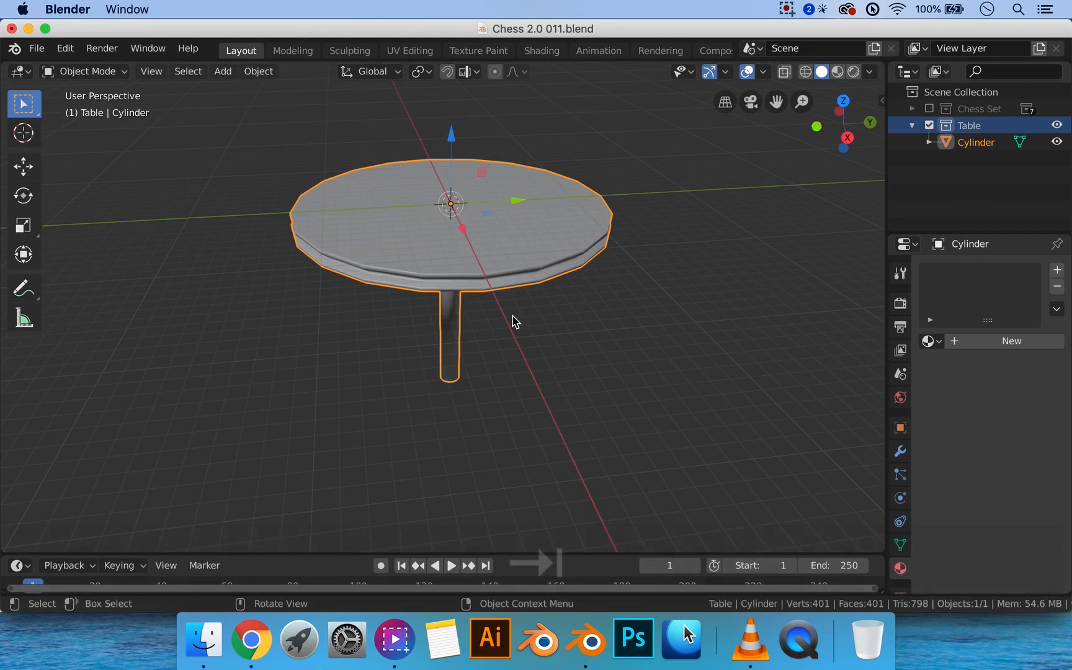
Add a 2 m cube at the table's origin and lower it 16.5 m along Z to the column's foot
key("shift+a")
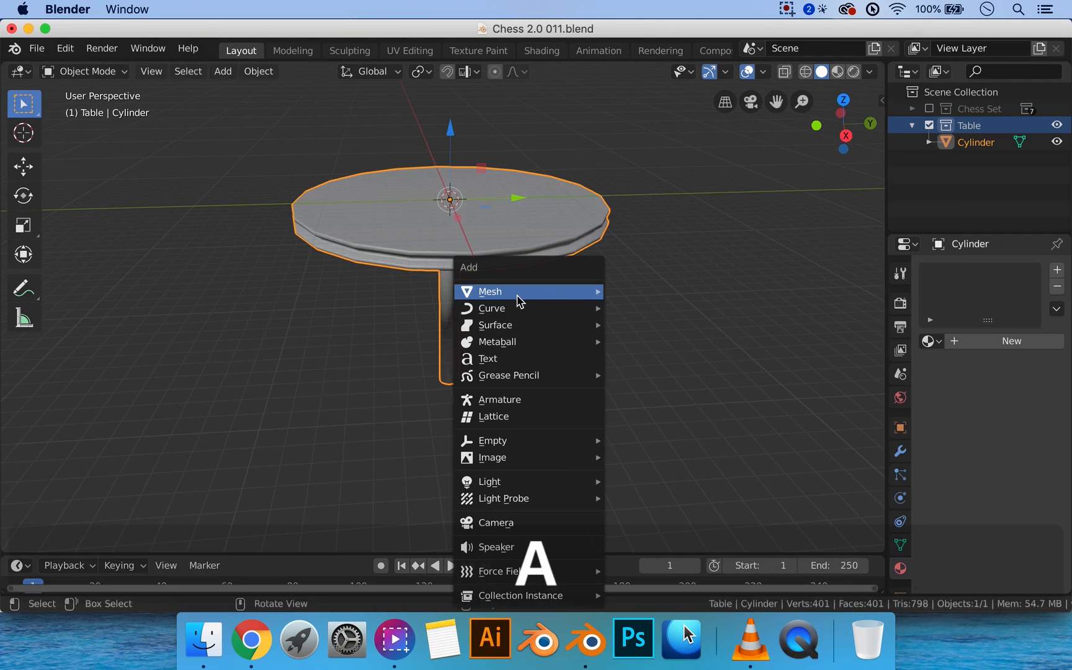
mouse_move(530, 296)
left_click(646, 307)
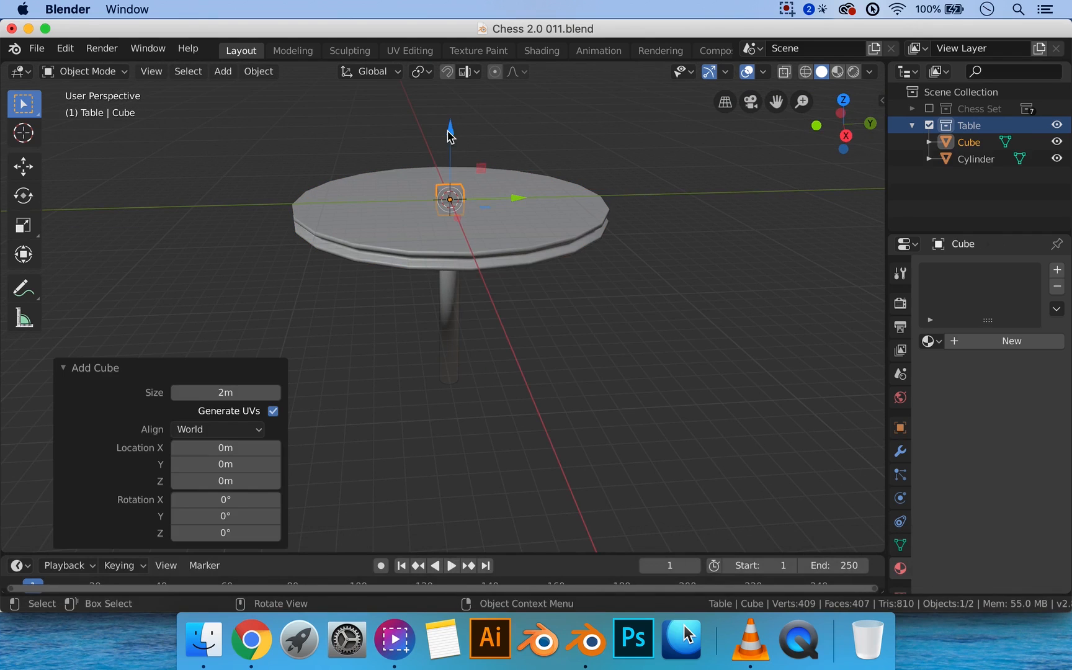
left_click_drag(450, 135, 470, 305)
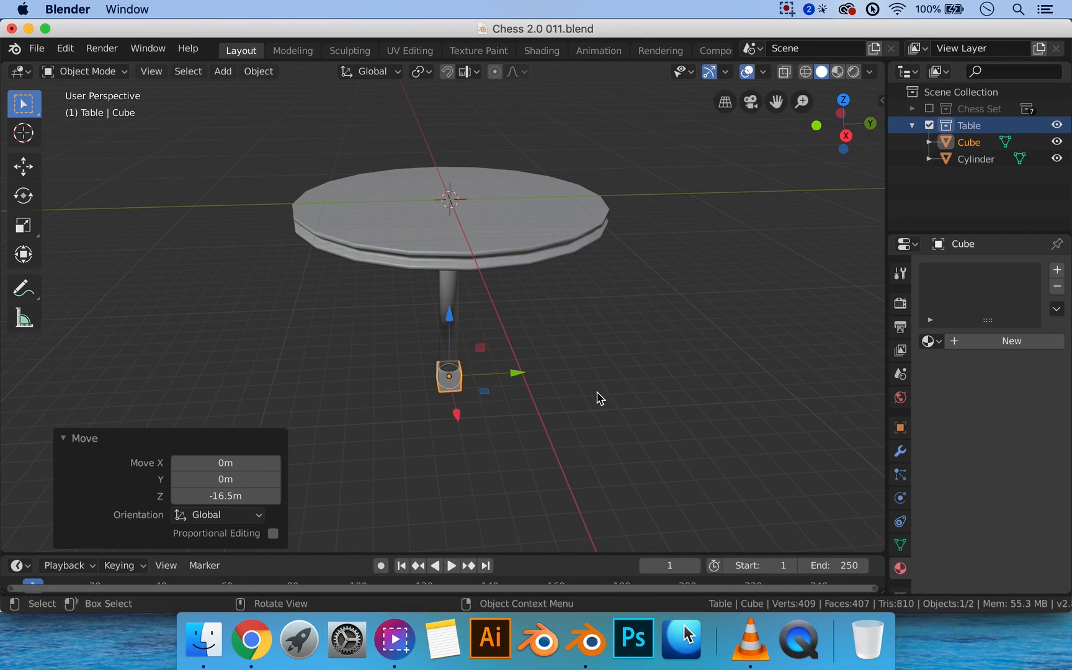
Scale the cube at the column's foot up uniformly by 1.674 in right view
middle_click_drag(599, 398, 596, 308)
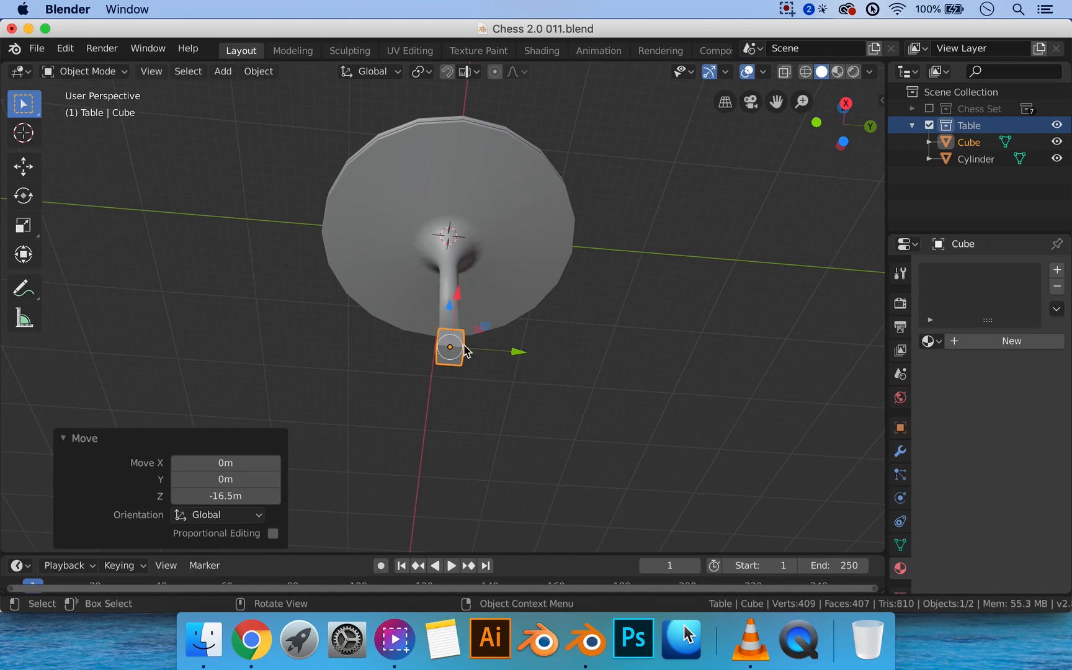
mouse_move(466, 350)
middle_mouse_down()
mouse_move(471, 395)
mouse_move(469, 354)
middle_mouse_up()
scroll(488, 346, "up", 2)
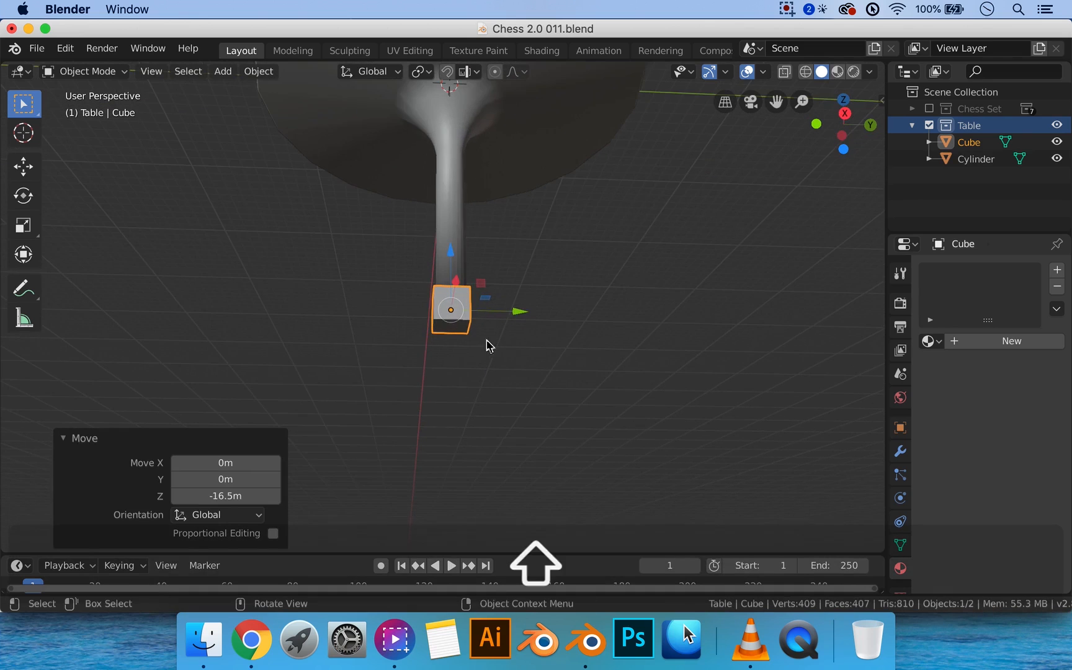
key("3")
key("s")
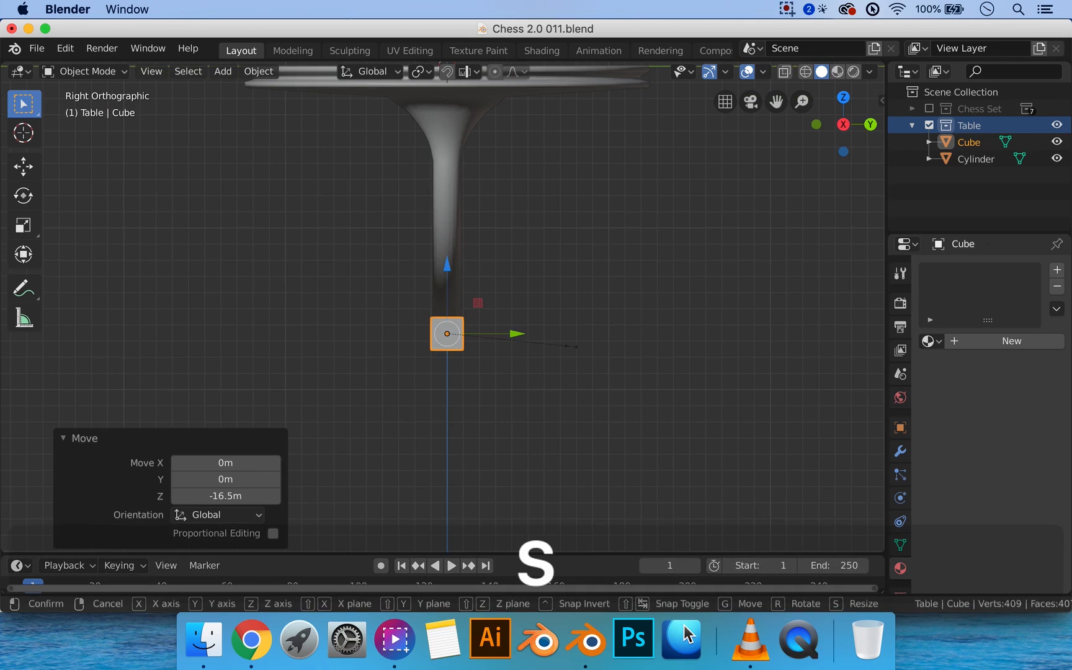
left_click(656, 348)
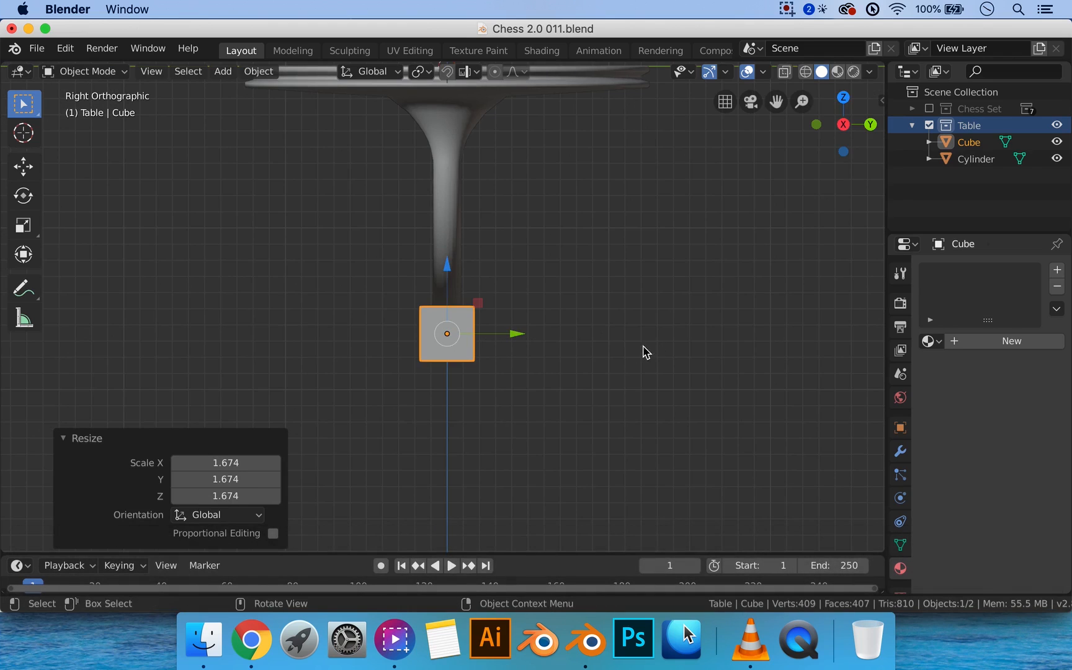
Deselect the base cube and add a second 2 m cube at the world origin
middle_click_drag(597, 258, 582, 291)
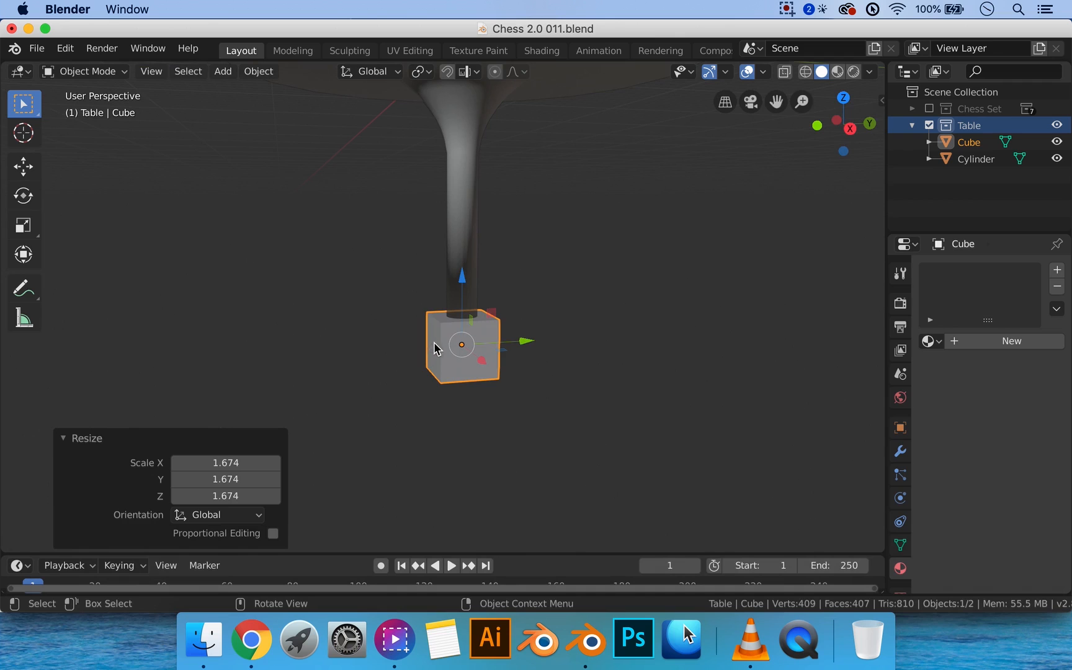
middle_click_drag(619, 334, 610, 344)
scroll(611, 344, "down", 3)
middle_click_drag(623, 282, 621, 310, "shift")
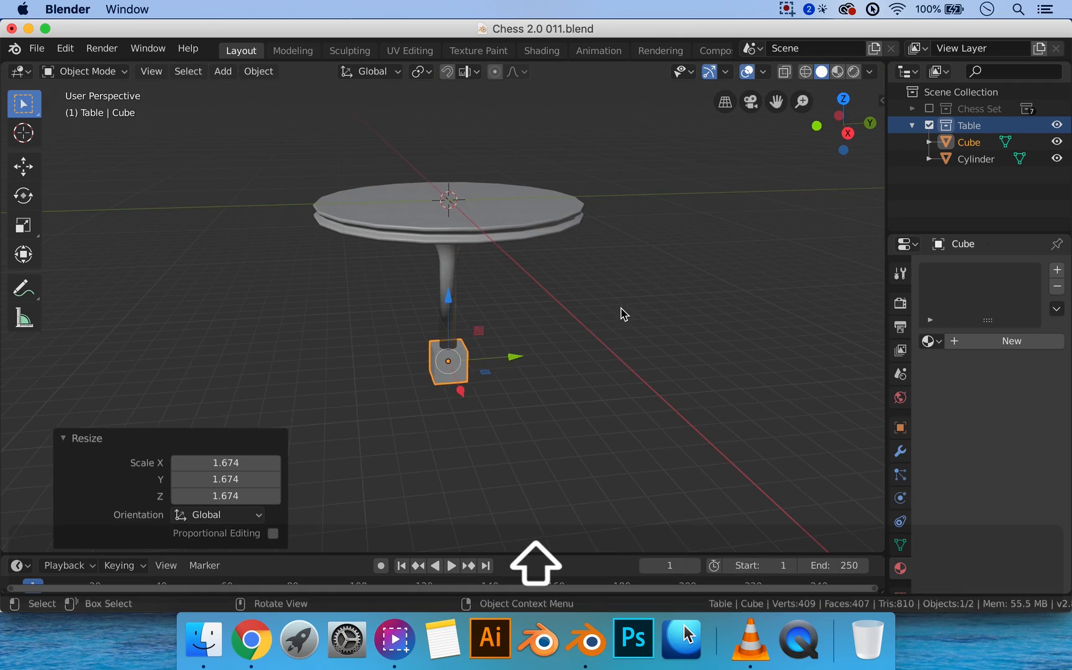
left_click(586, 291)
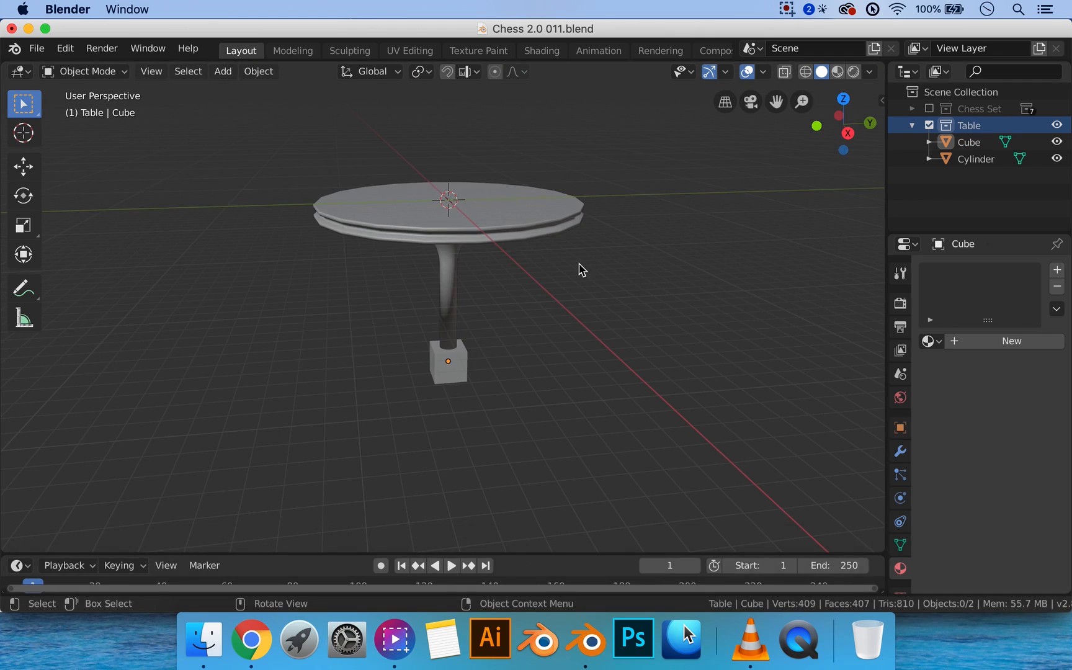
key("shift+a")
mouse_move(581, 265)
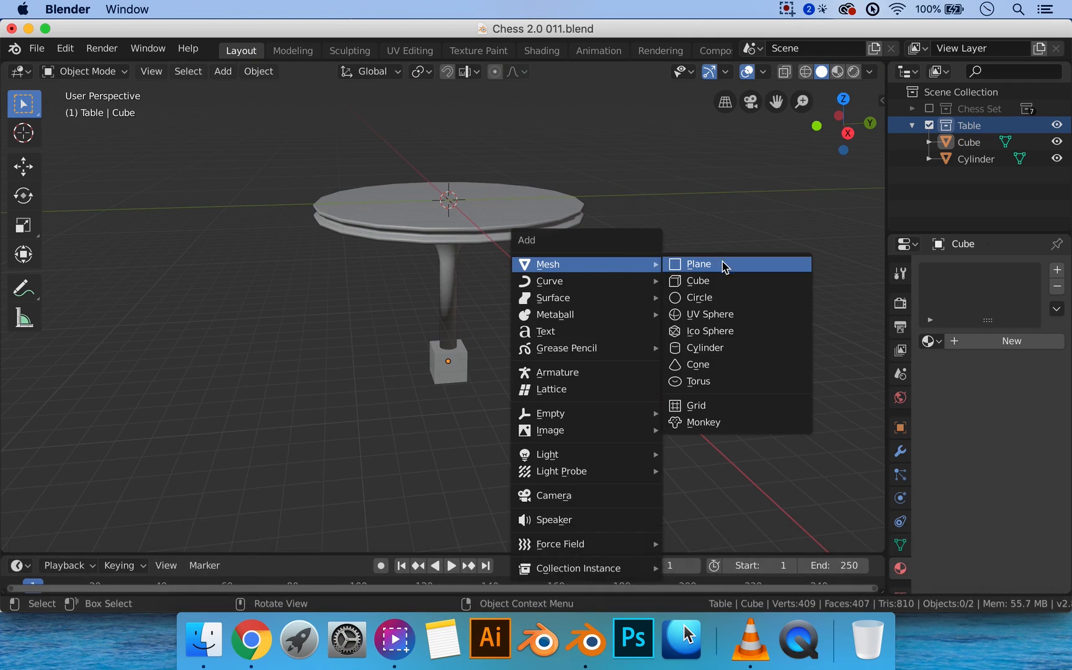
left_click(720, 281)
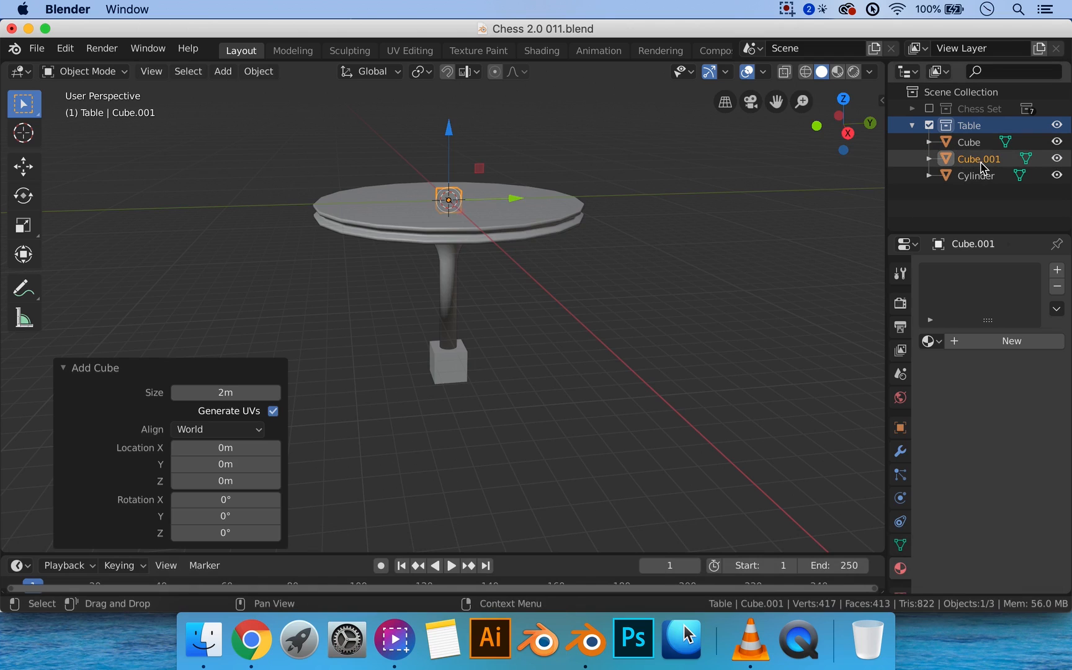
Hide the base cube and the table cylinder, and select the new cube at the origin
left_click(1058, 142)
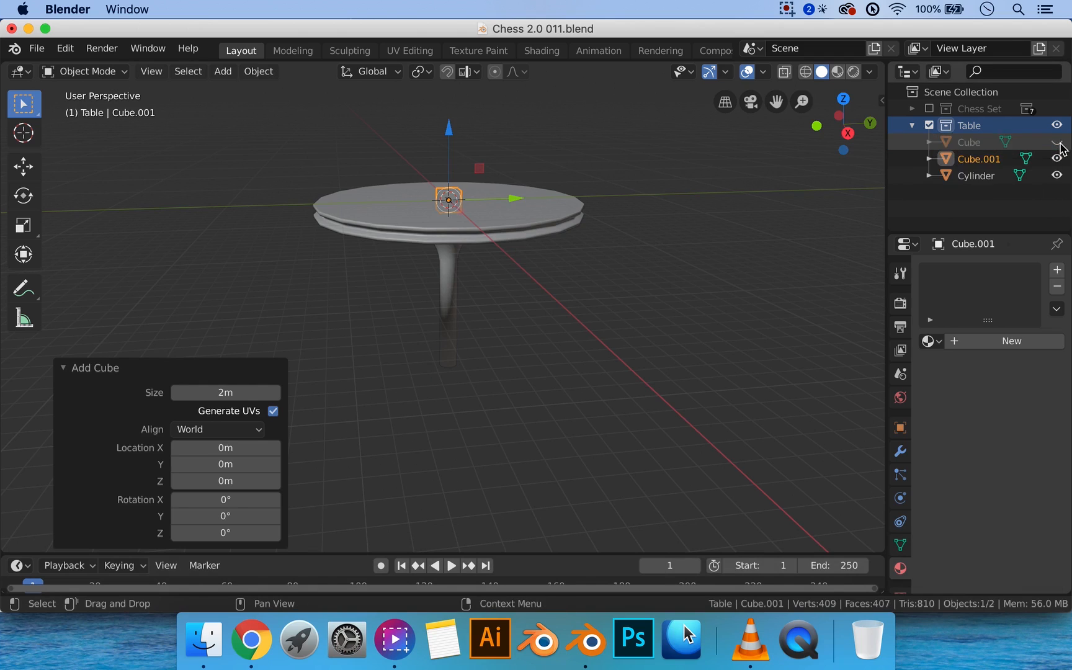
left_click(1057, 176)
scroll(502, 208, "up", 4)
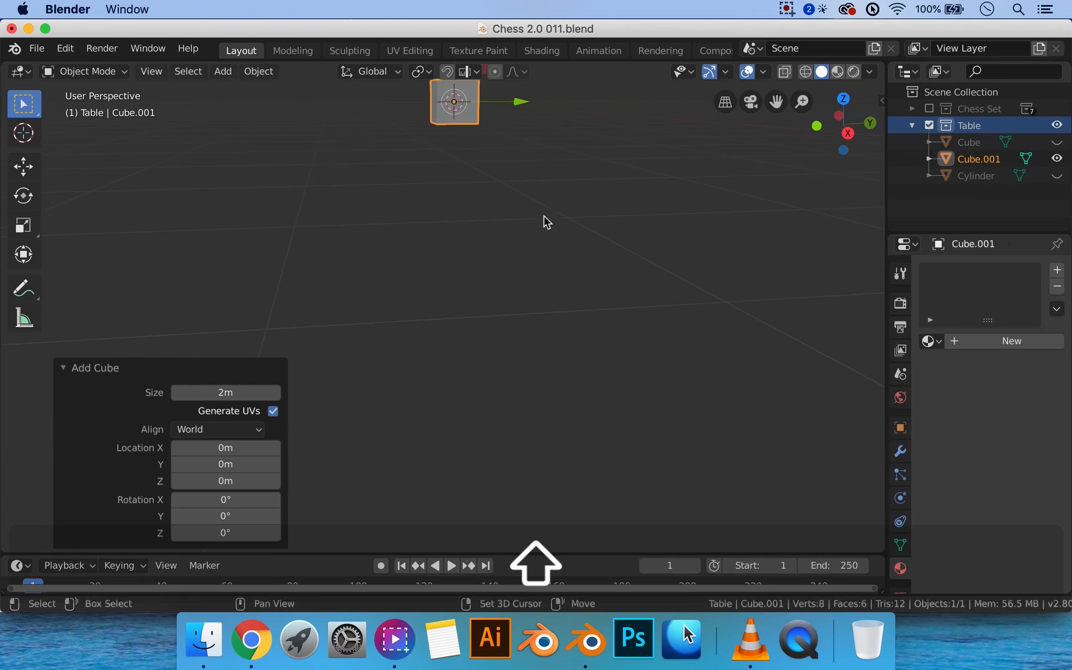
middle_click_drag(546, 152, 539, 303, "shift")
scroll(558, 267, "up", 4)
middle_click_drag(584, 195, 582, 269, "shift")
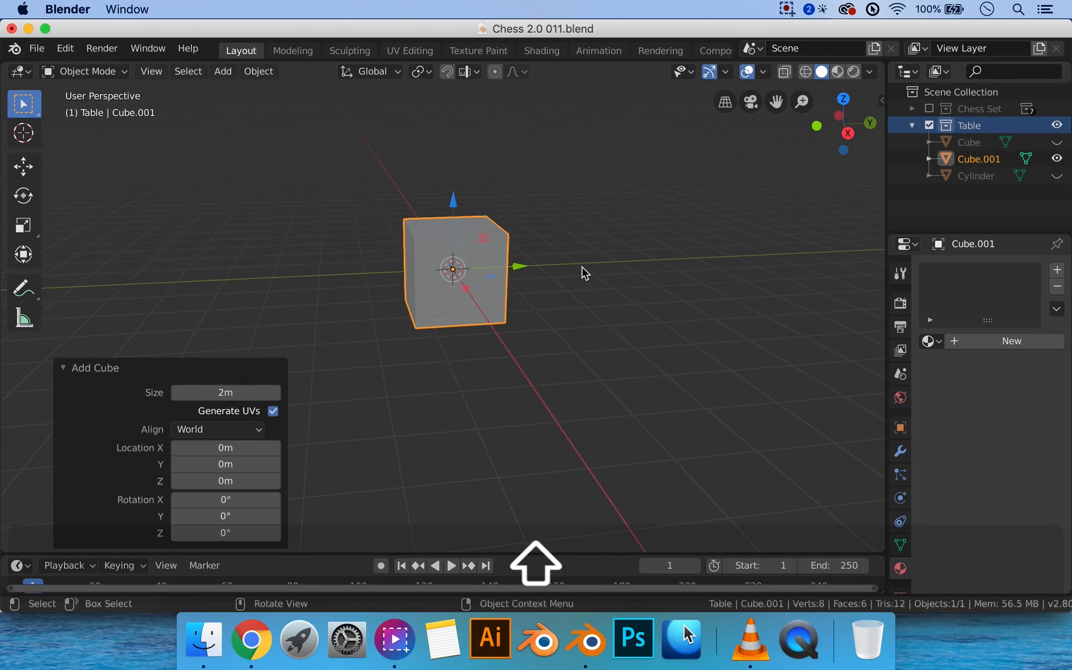
key("shift+super+p")
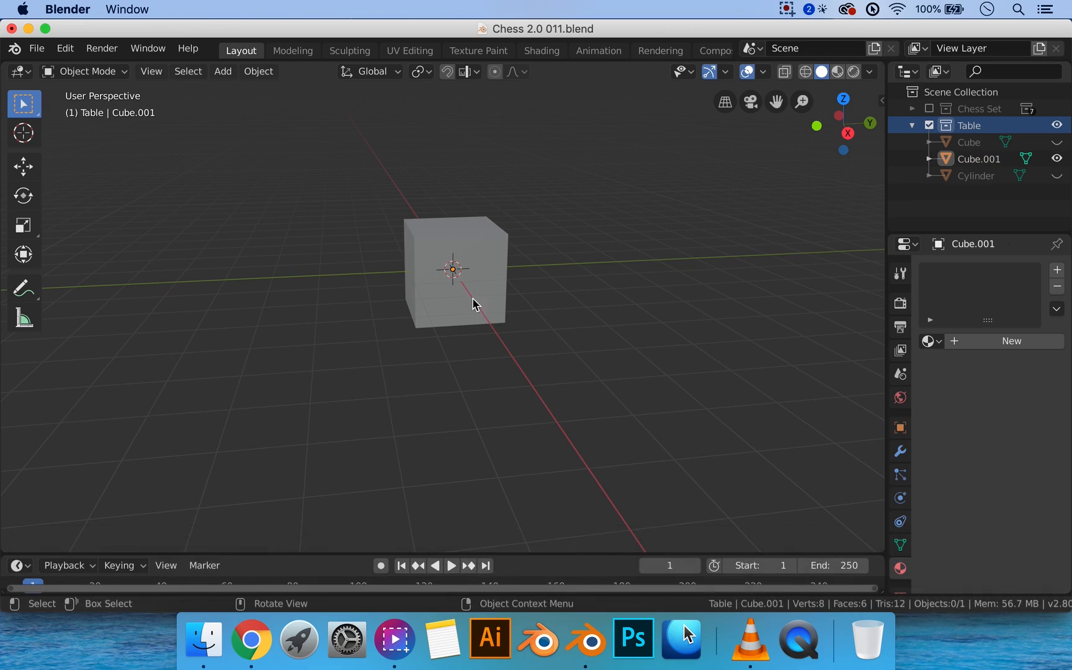
left_click(472, 299)
middle_click_drag(517, 314, 552, 331)
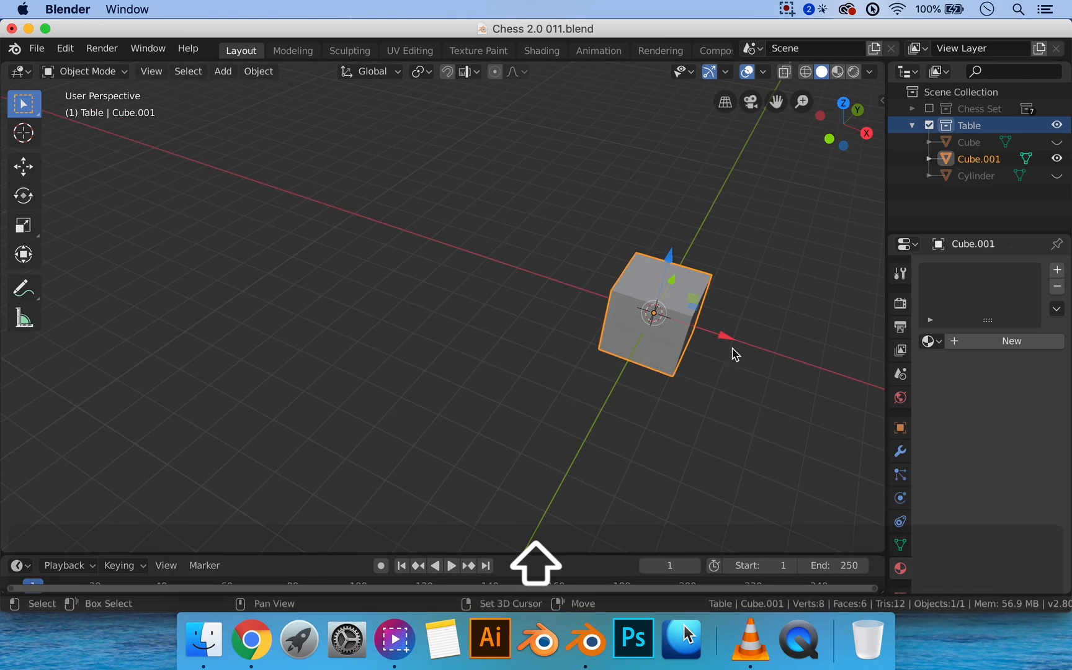
middle_click_drag(732, 352, 615, 314, "shift")
key("g")
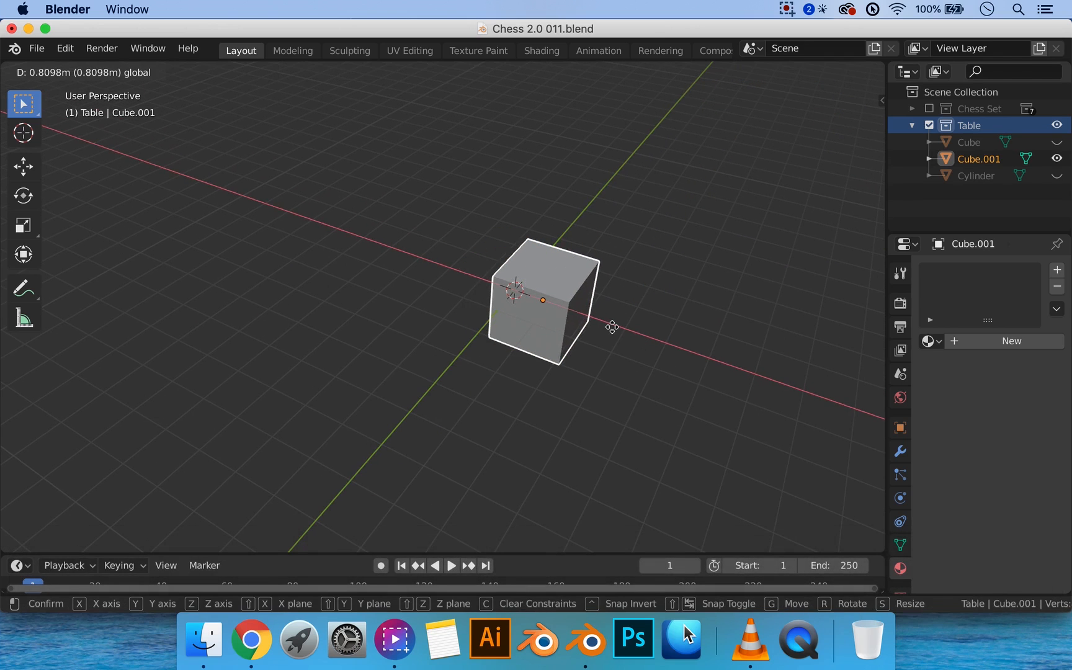
left_click(612, 327)
key("ctrl+z")
Turn snapping on and move the new cube 1 m along X
key("shift+Tab")
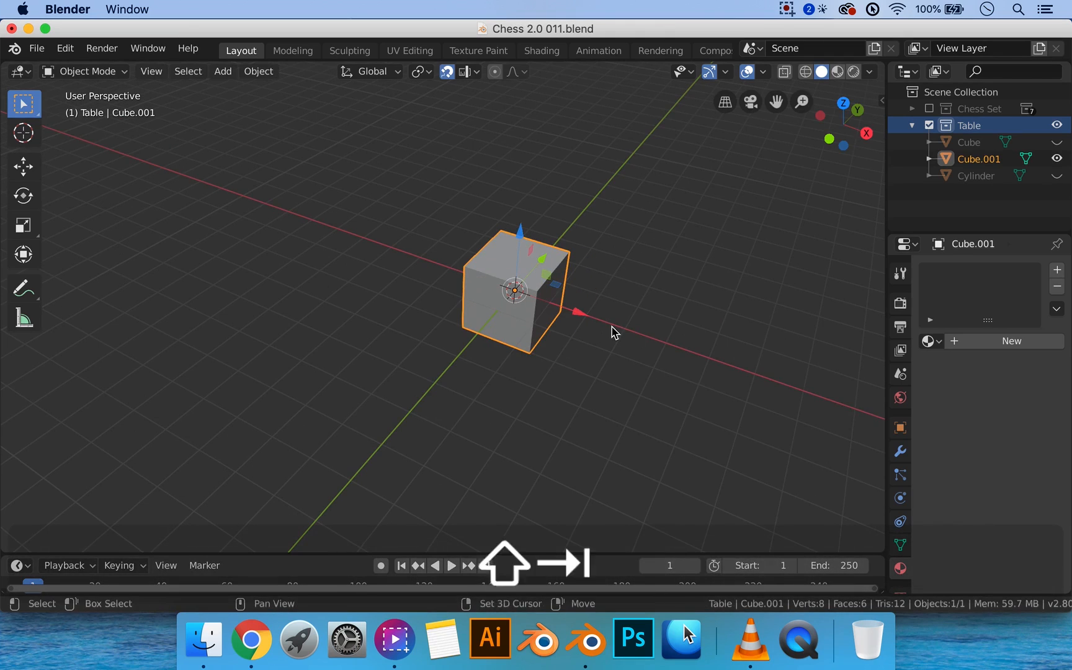
key("g")
left_click(609, 332)
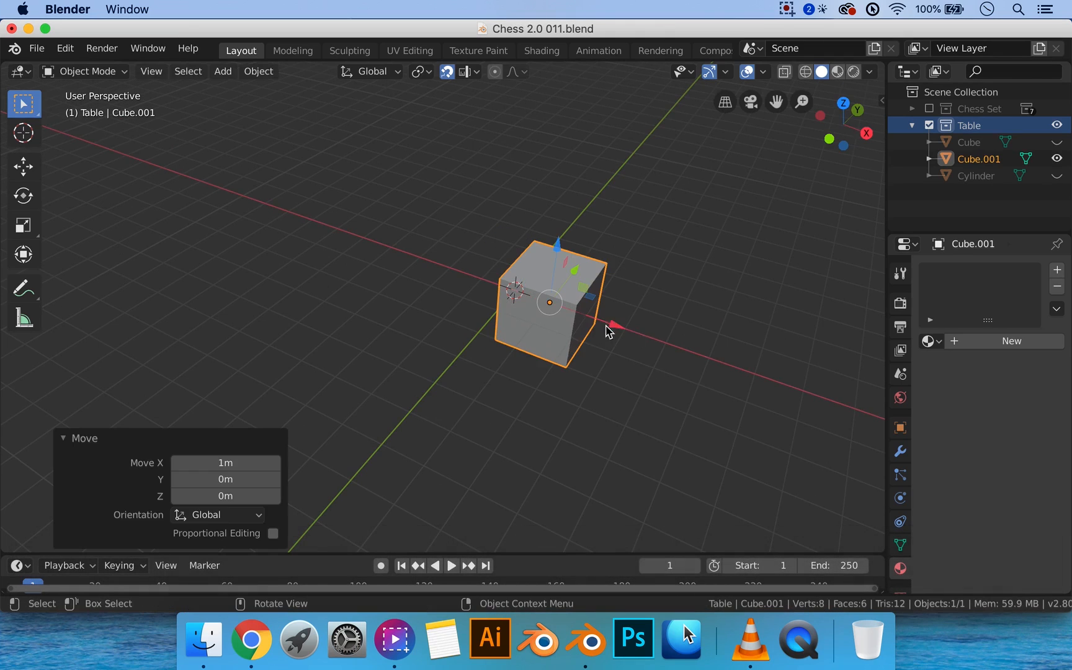
Set the new cube's origin to the 3D cursor
right_click(560, 329)
mouse_move(580, 366)
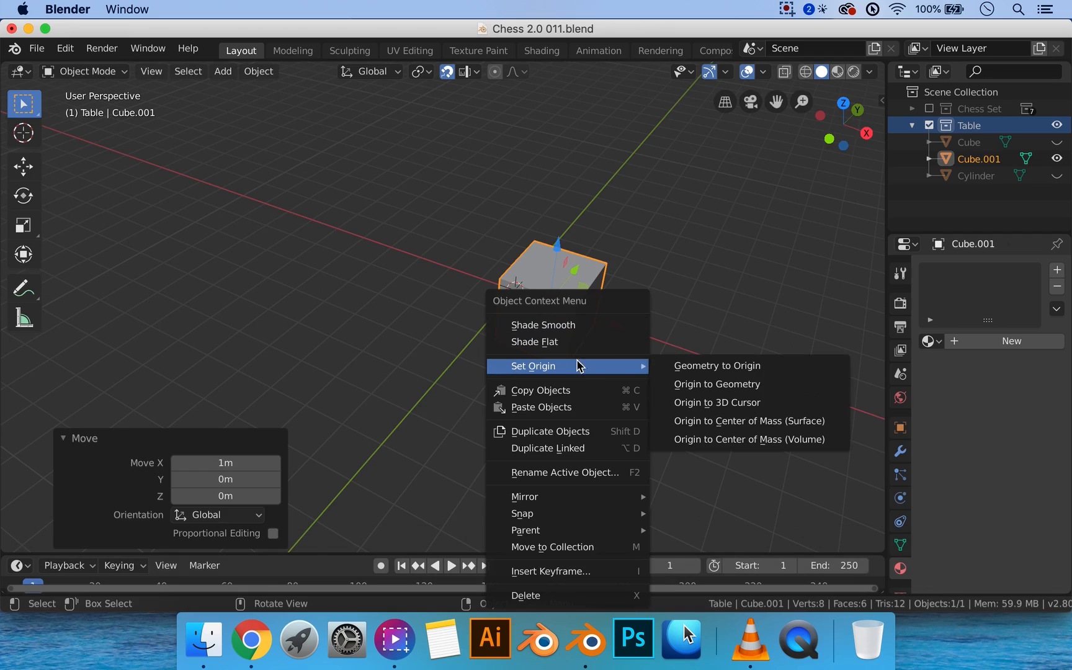
left_click(736, 403)
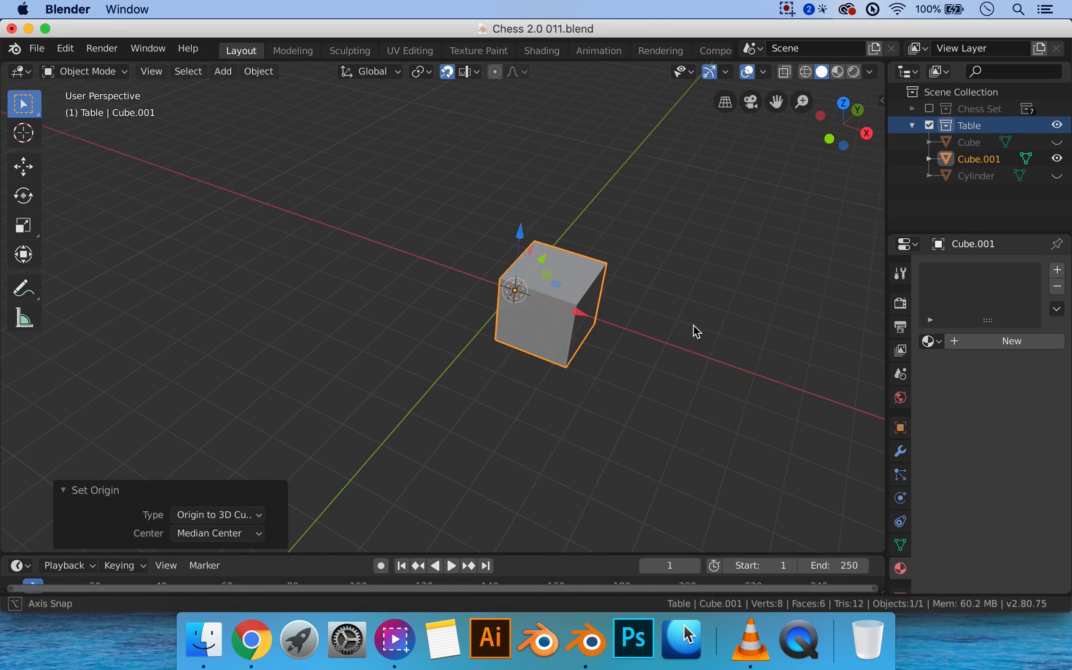
Scale the cube to about 0.512 along the Y axis
middle_click_drag(694, 330, 683, 329)
key("s")
key("y")
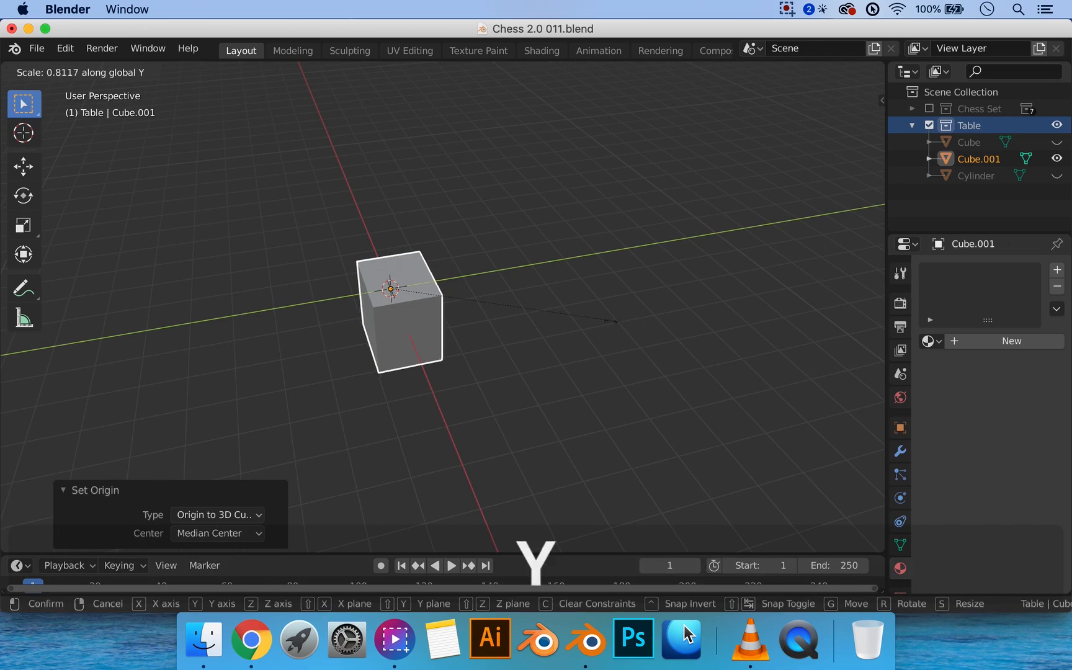
left_click(539, 324)
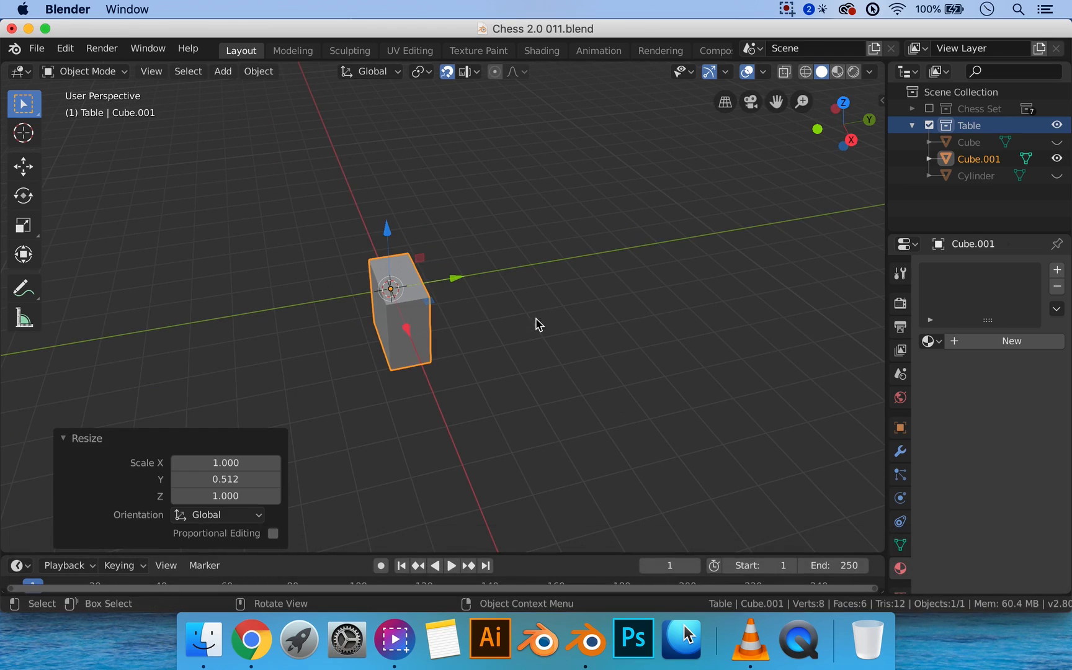
middle_click_drag(526, 342, 487, 279)
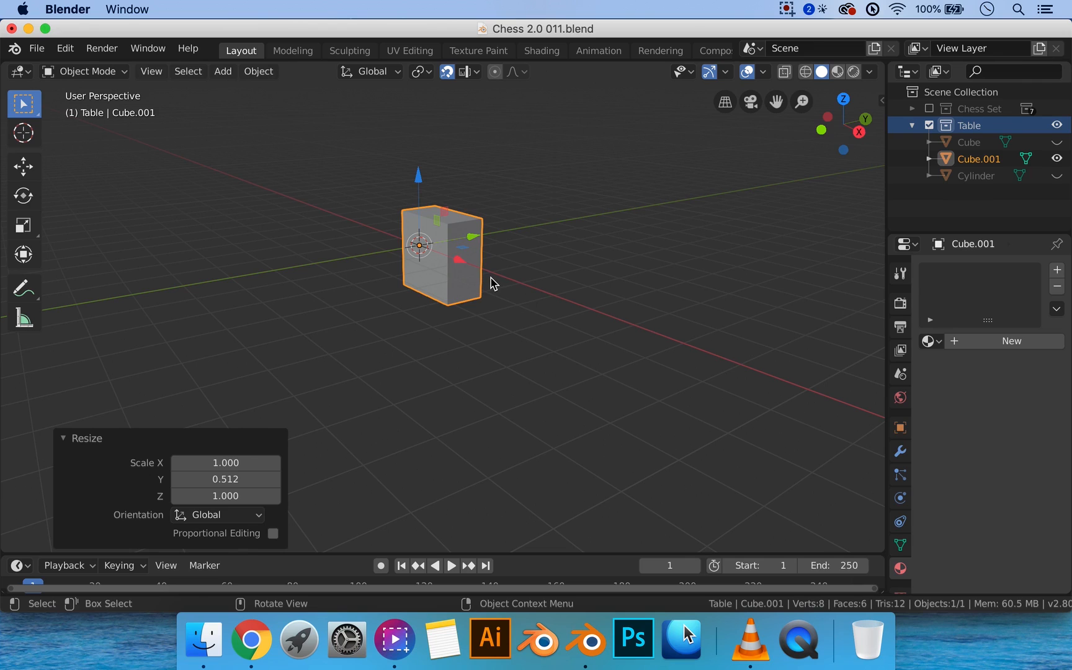
In edit mode, select the narrow cube's far +X end face and extrude it 2.1 m outward in front view
key("Tab")
left_click(468, 285)
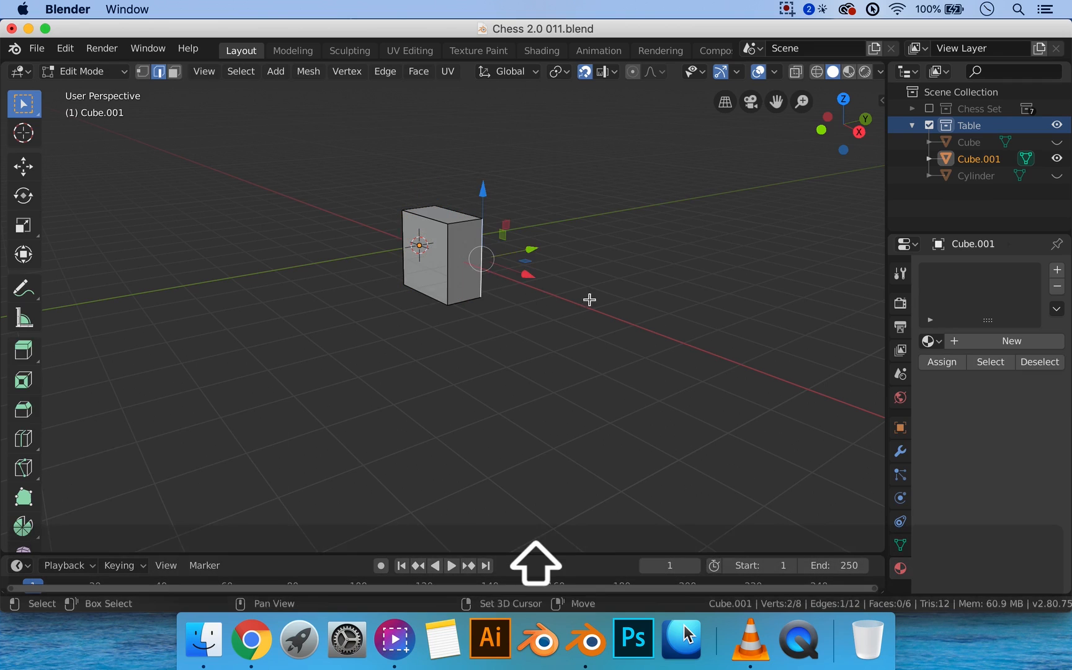
middle_click_drag(589, 299, 481, 301)
scroll(480, 301, "up", 3)
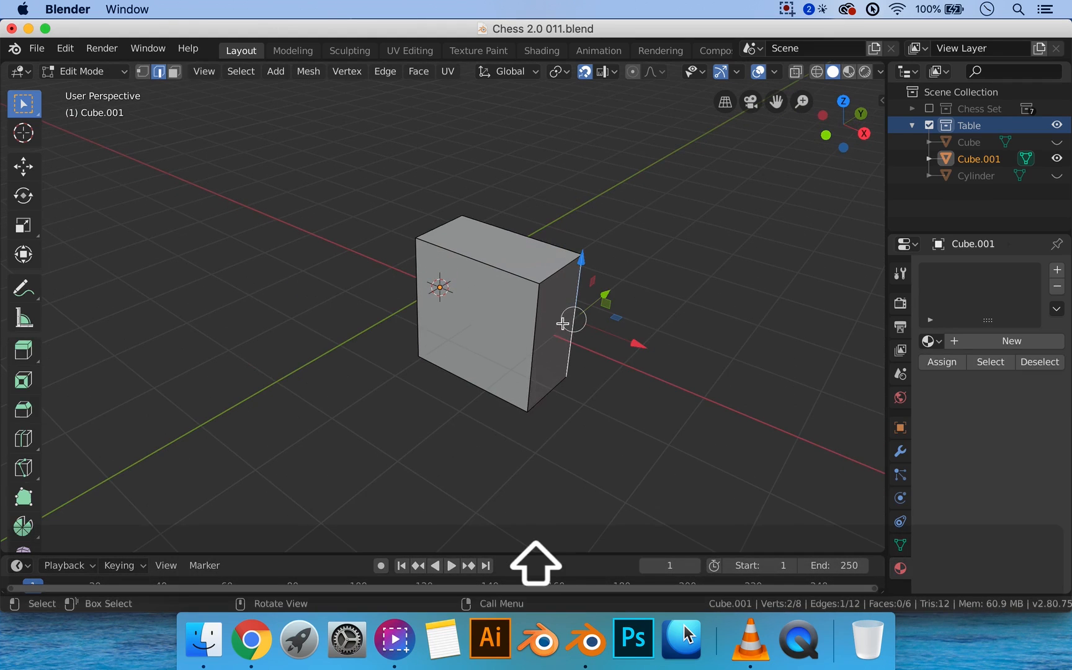
key("ctrl+3")
left_click(557, 363)
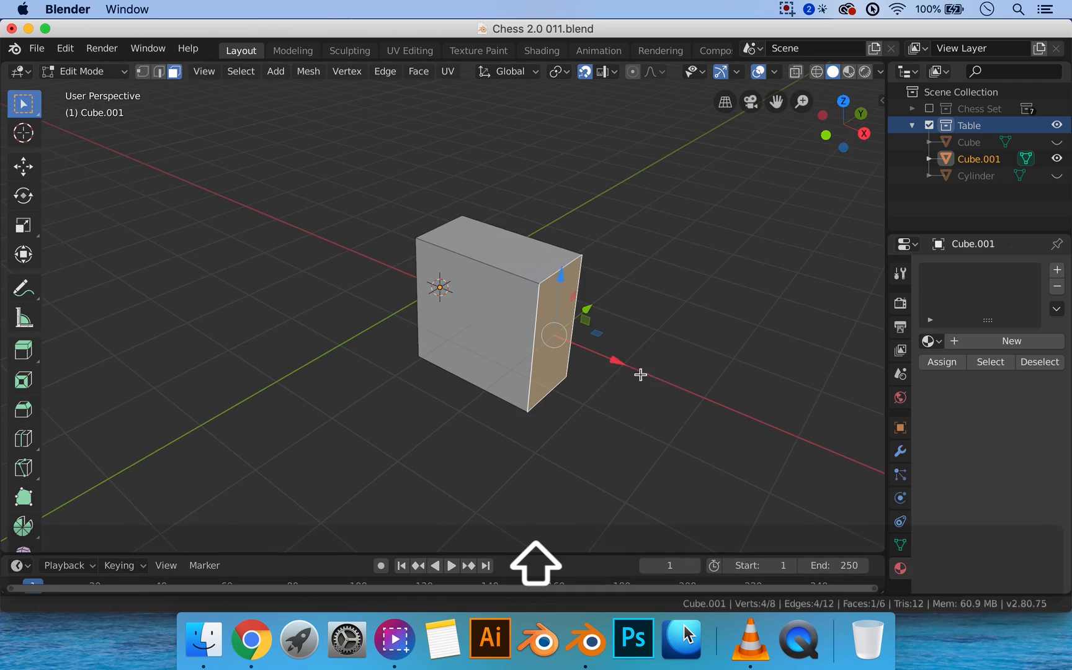
middle_click_drag(641, 374, 525, 312, "shift")
key("1")
key("e")
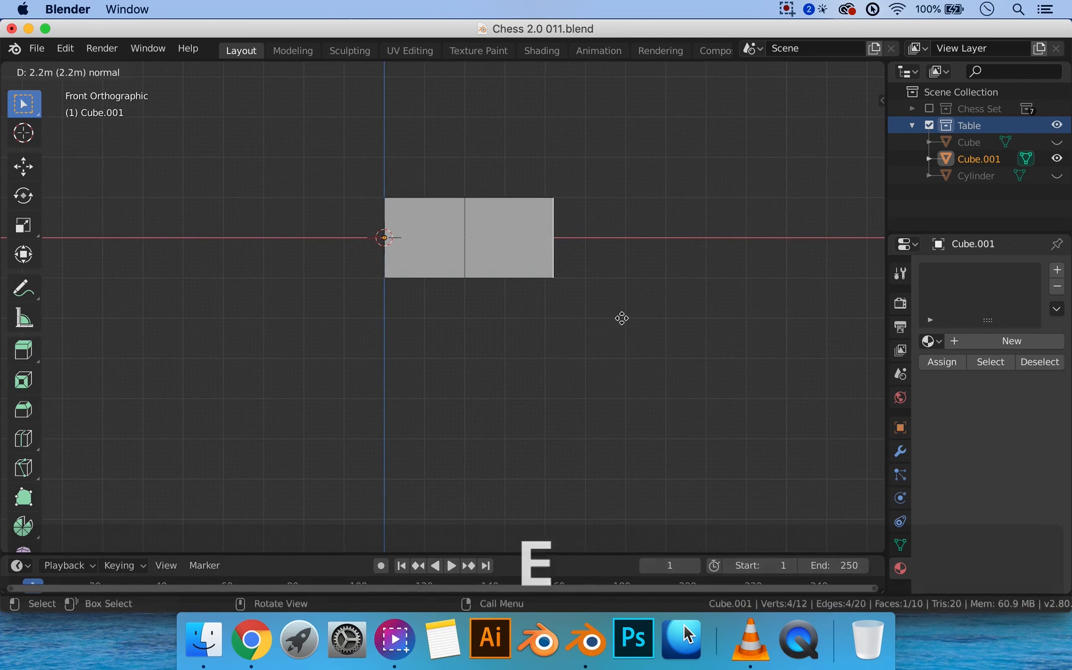
left_click(610, 320)
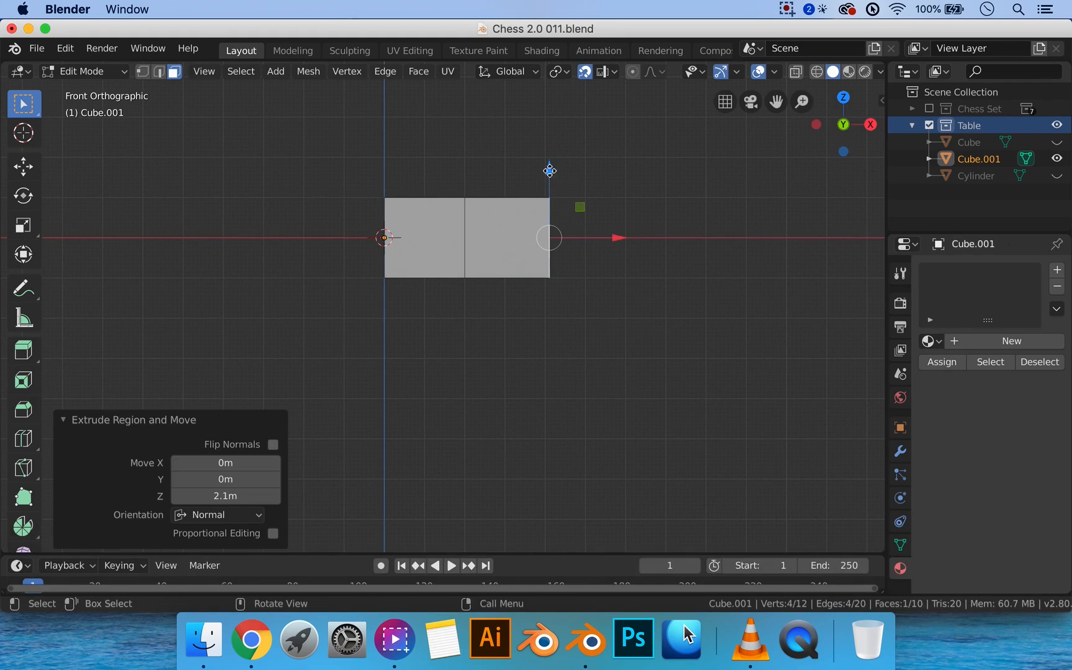
Move the extruded end face by -0.9 m in Z, -0.1 m in X and another -0.1 m in Z
key("g")
key("z")
left_click(548, 207)
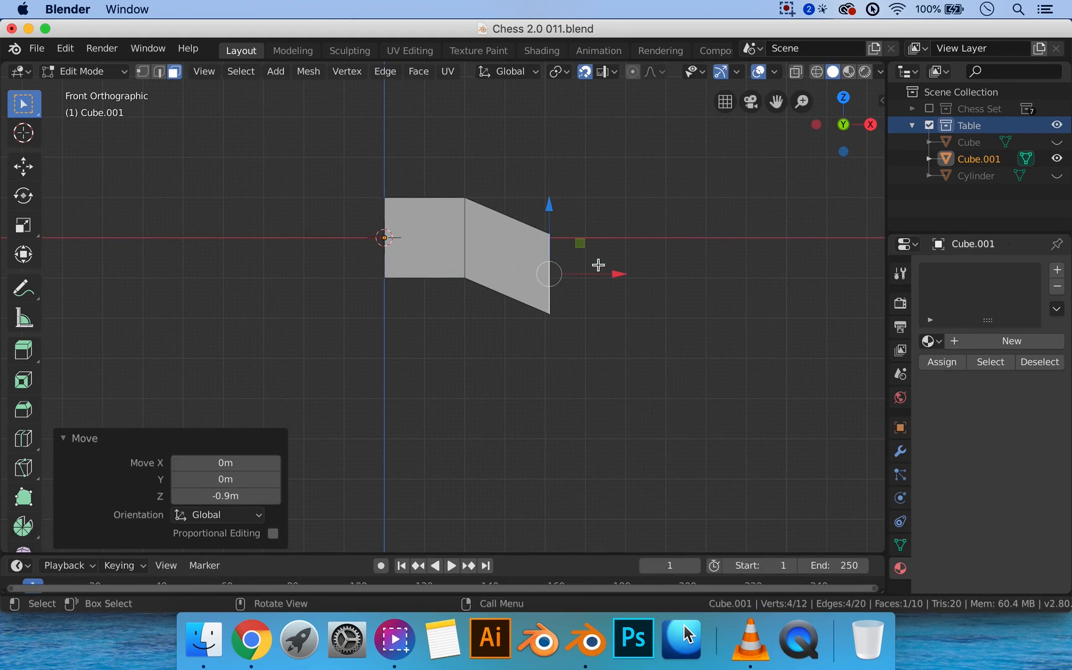
left_click_drag(616, 274, 602, 268)
key("g")
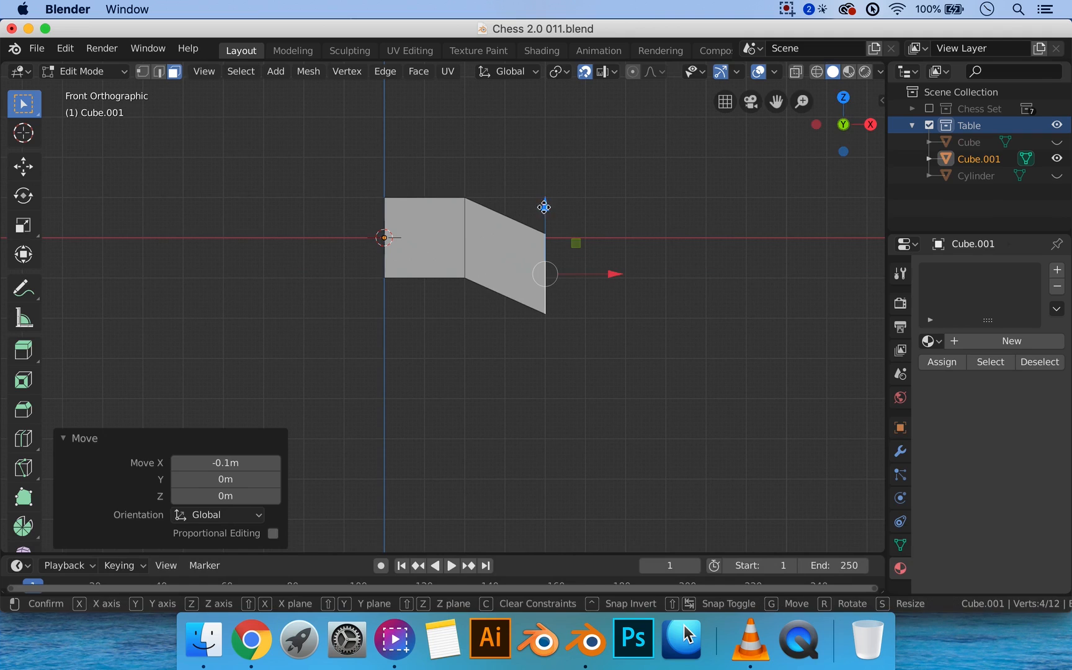
key("z")
left_click(545, 212)
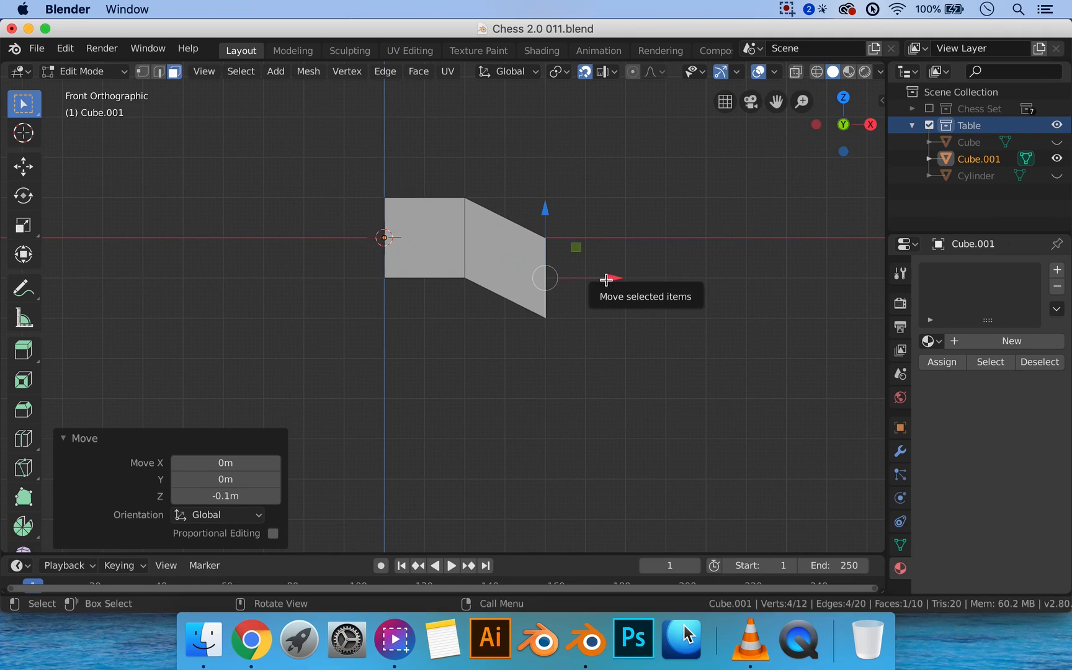
Extrude the end face about 4 m further along X and lower the resulting end section by 1 m
key("e")
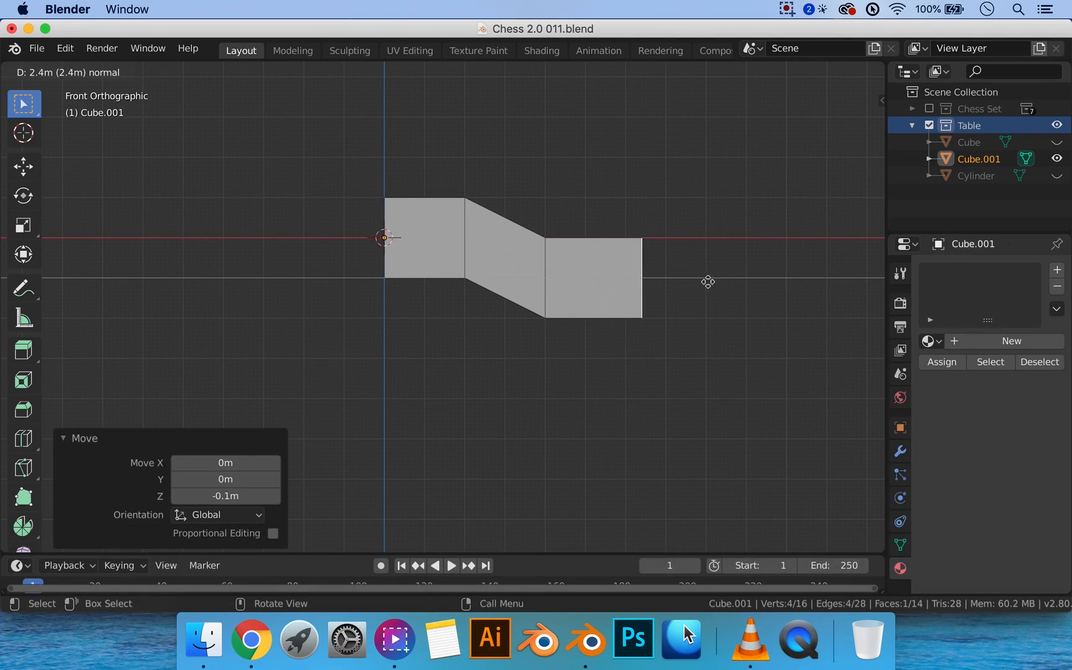
left_click(768, 287)
left_click_drag(600, 184, 812, 415)
left_click_drag(634, 213, 630, 252)
Try a single loop cut with added smoothness in the sloped middle section
key("ctrl+r")
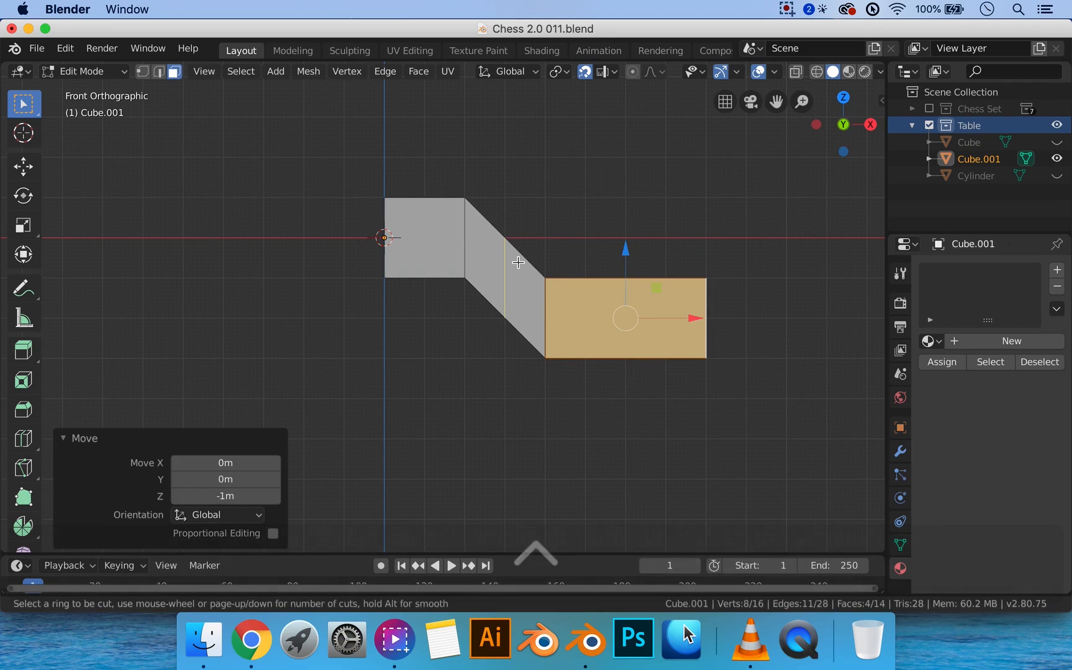
left_click(518, 263)
right_click(510, 240)
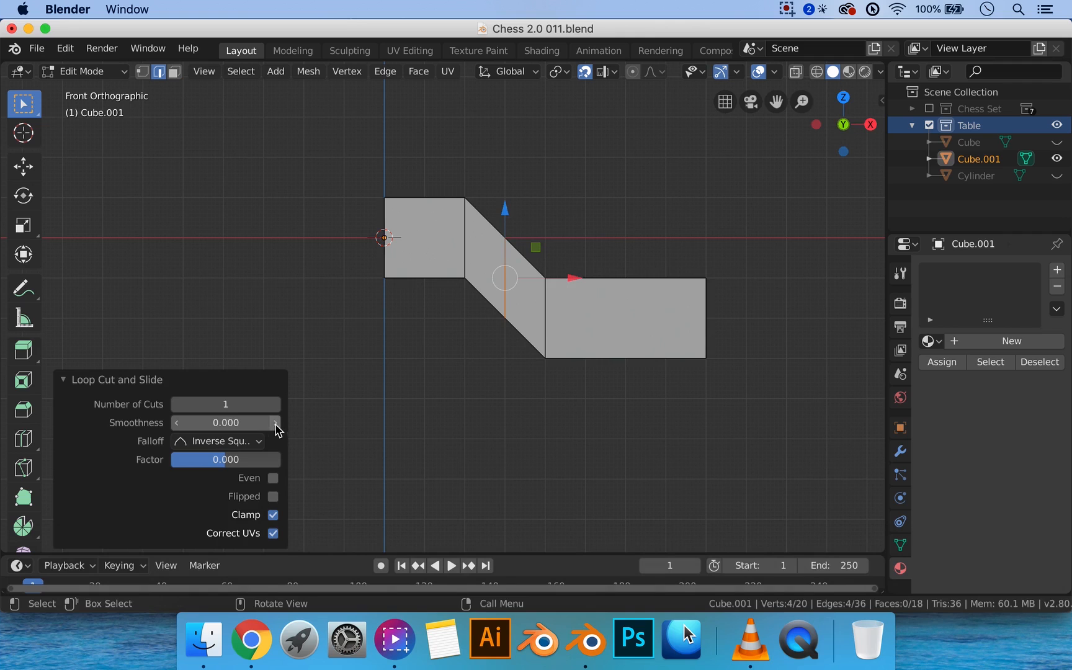
left_click_drag(277, 429, 304, 430)
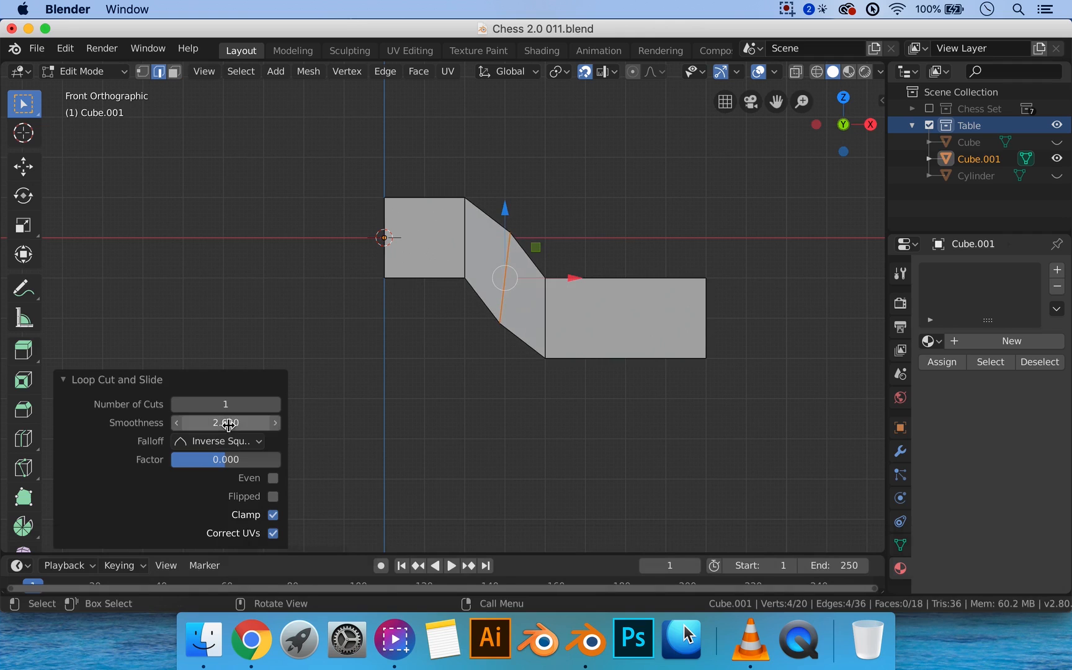
key("ctrl+z")
Add three loop cuts to the sloped section and raise them into a curve, with the middle loop slightly higher
key("ctrl+r")
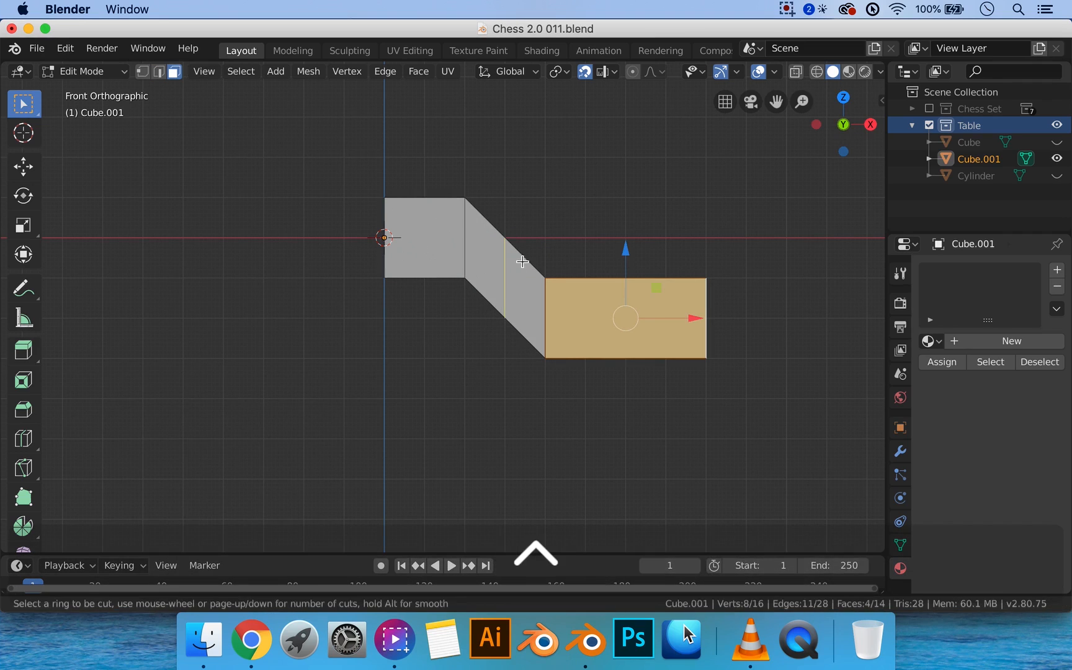
left_click(520, 258)
right_click(520, 258)
mouse_move(215, 408)
left_mouse_down()
mouse_move(332, 407)
mouse_move(214, 408)
left_mouse_up()
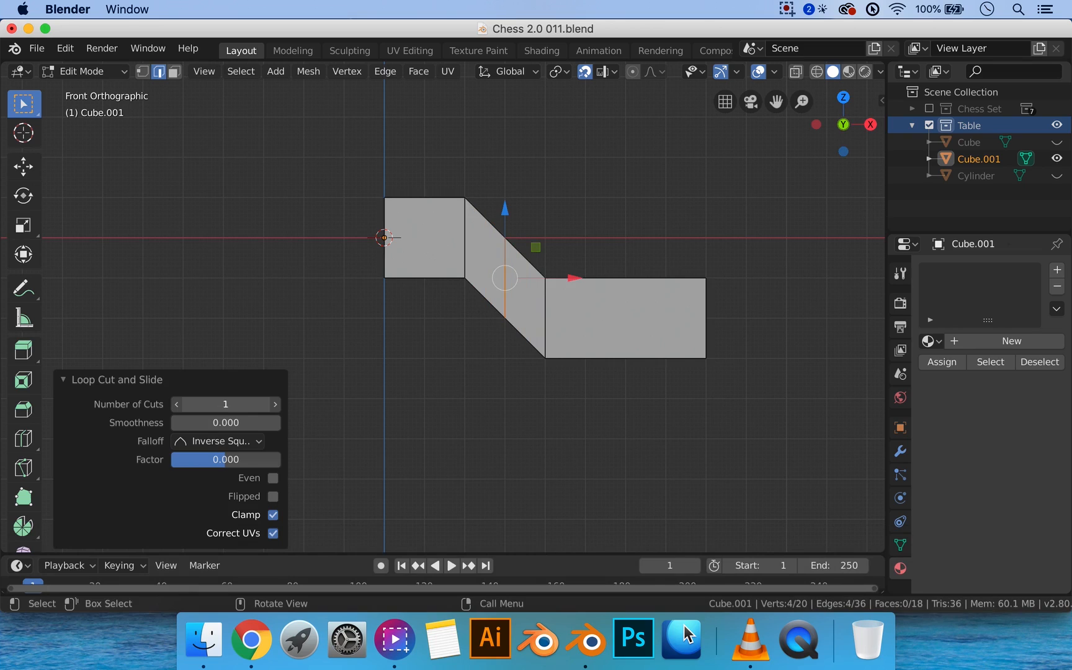
left_click(275, 405)
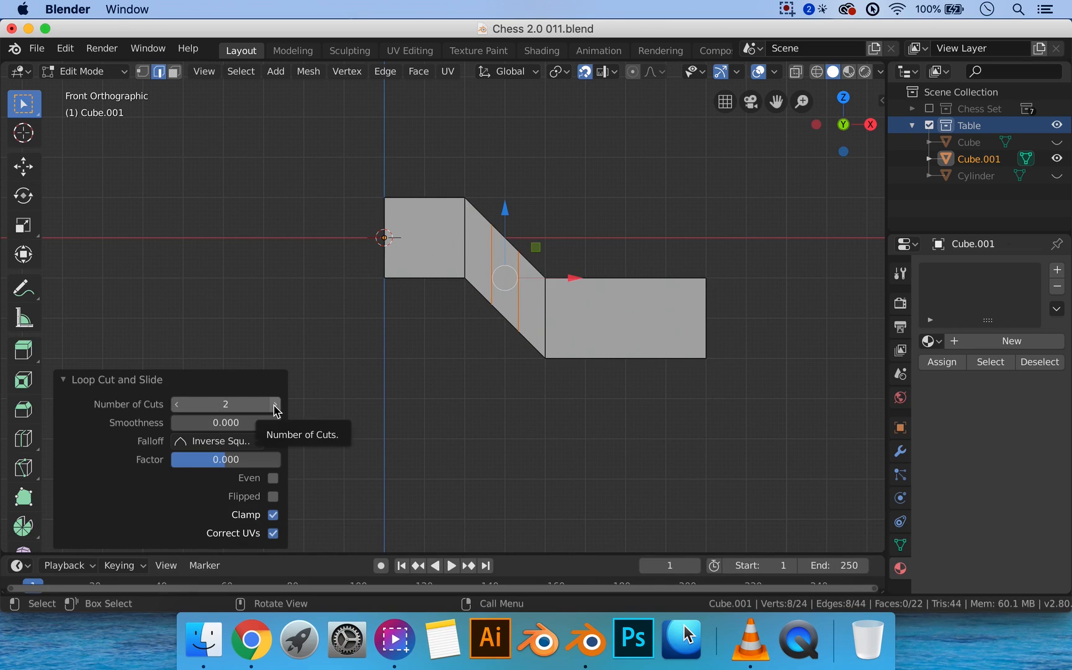
left_click(275, 405)
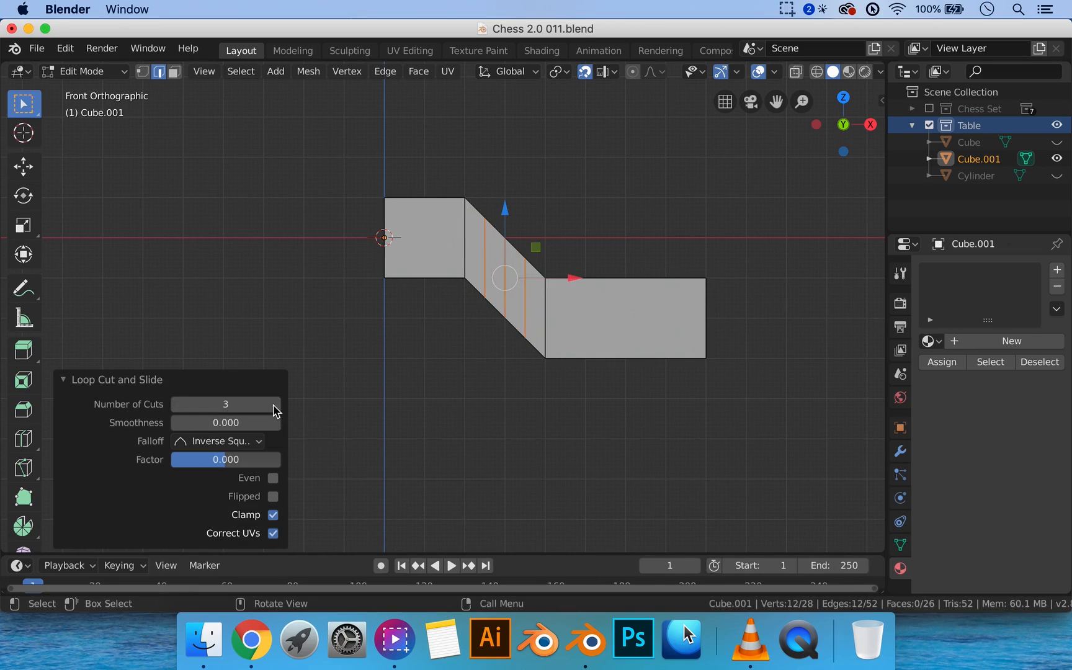
left_click_drag(503, 214, 508, 187)
left_click(507, 291, "alt")
Bevel the edge loop where the slope meets the long end section, with 0.42 m width and 3 segments
left_click(545, 324, "alt")
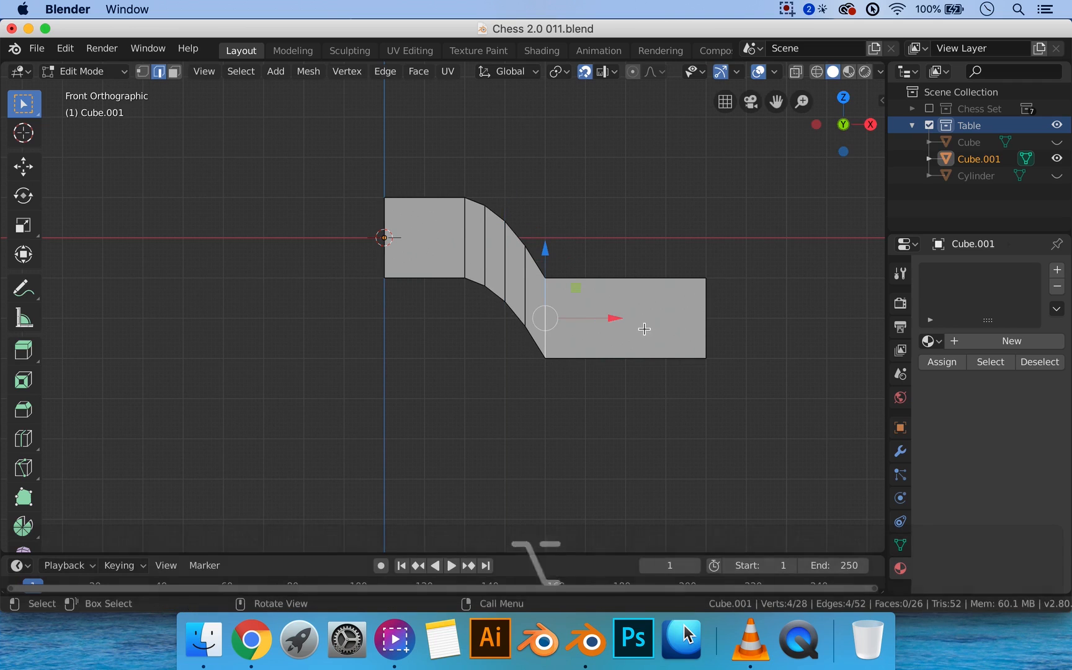
key("ctrl+b")
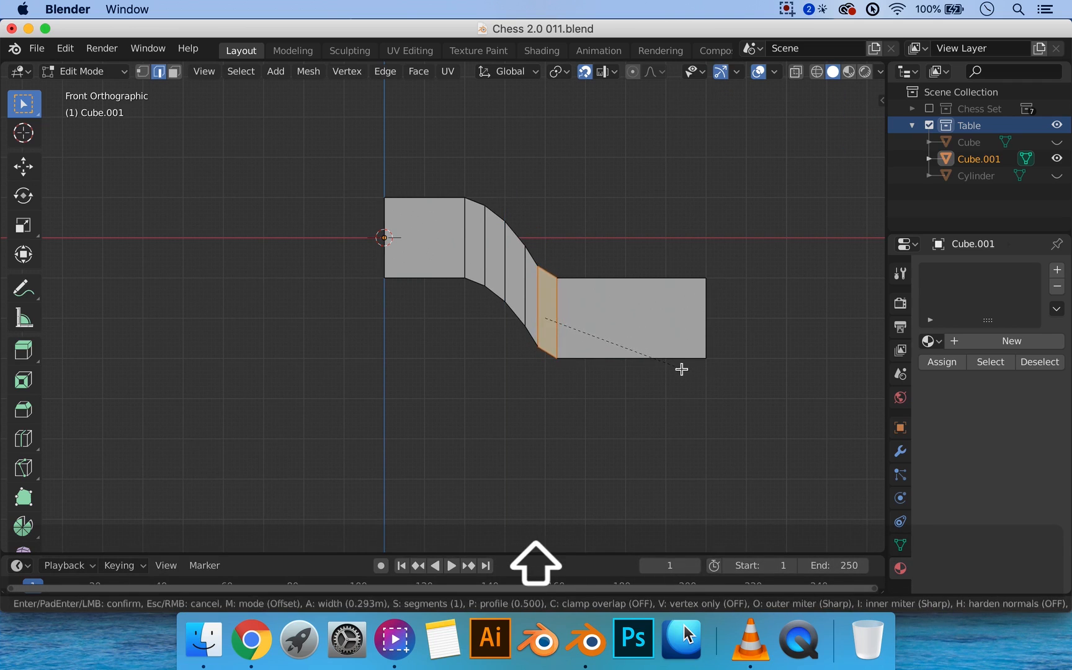
left_click(706, 376)
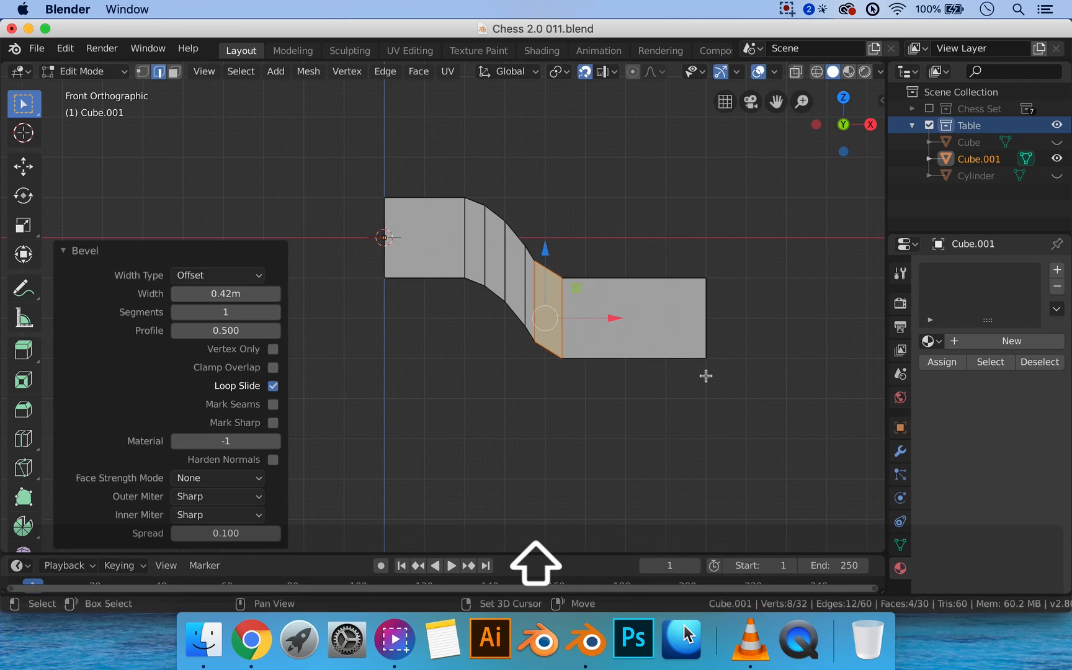
left_click(275, 313)
left_click(276, 313)
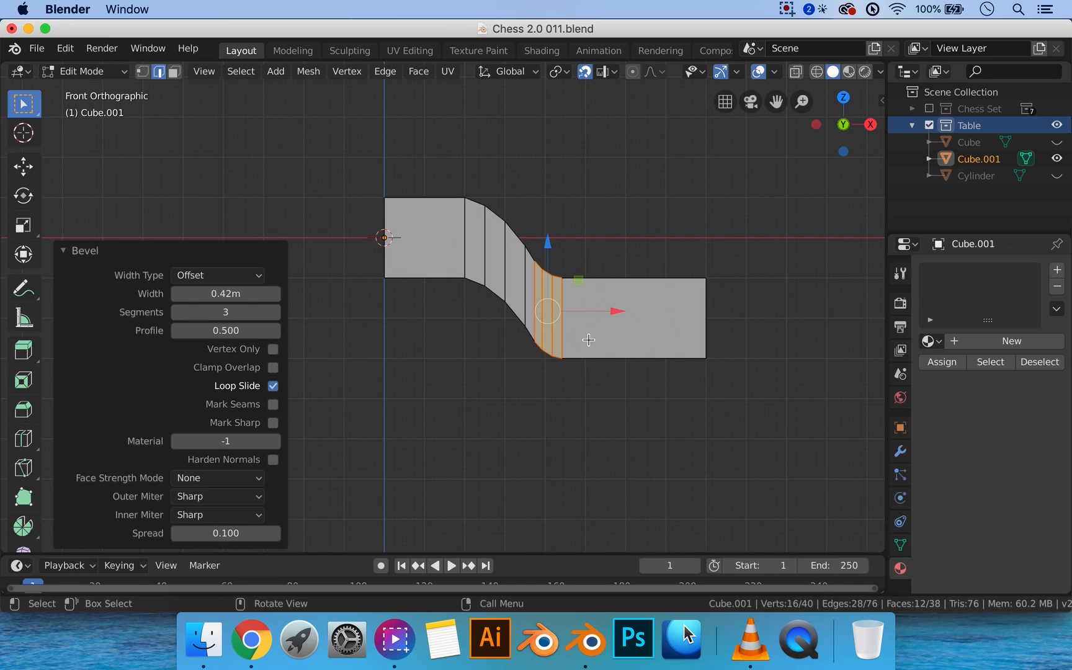
key("Tab")
middle_click_drag(665, 352, 478, 299, "shift")
key("Tab")
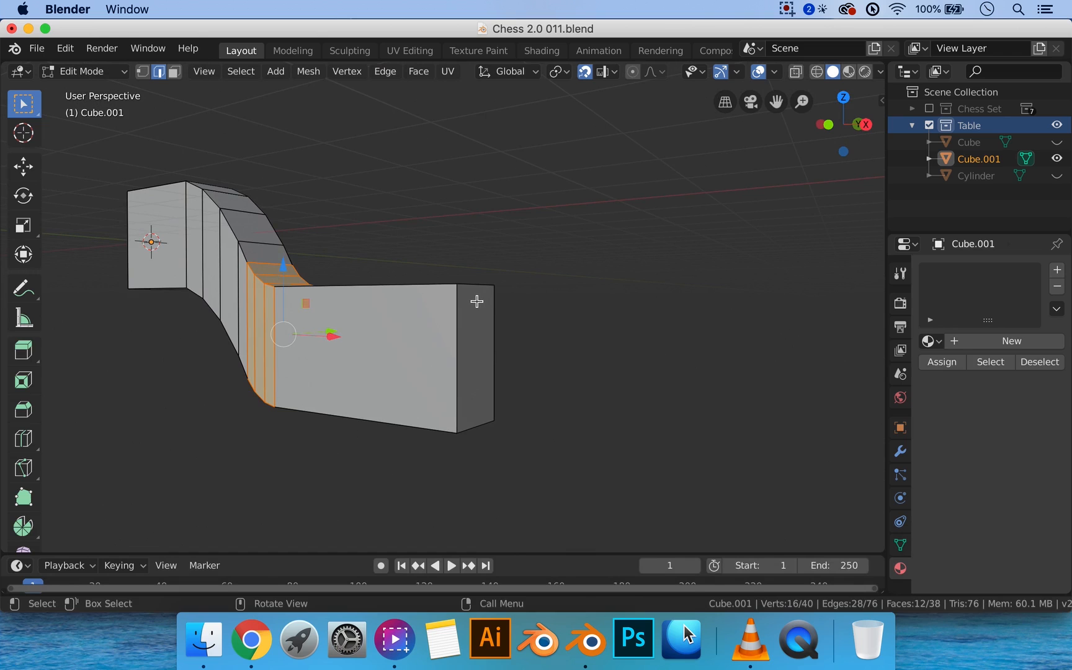
Add a 20-vertex cylinder to the leg mesh and move it 9 m along X, beyond the leg's end
scroll(476, 301, "down", 3)
middle_click_drag(471, 306, 490, 326)
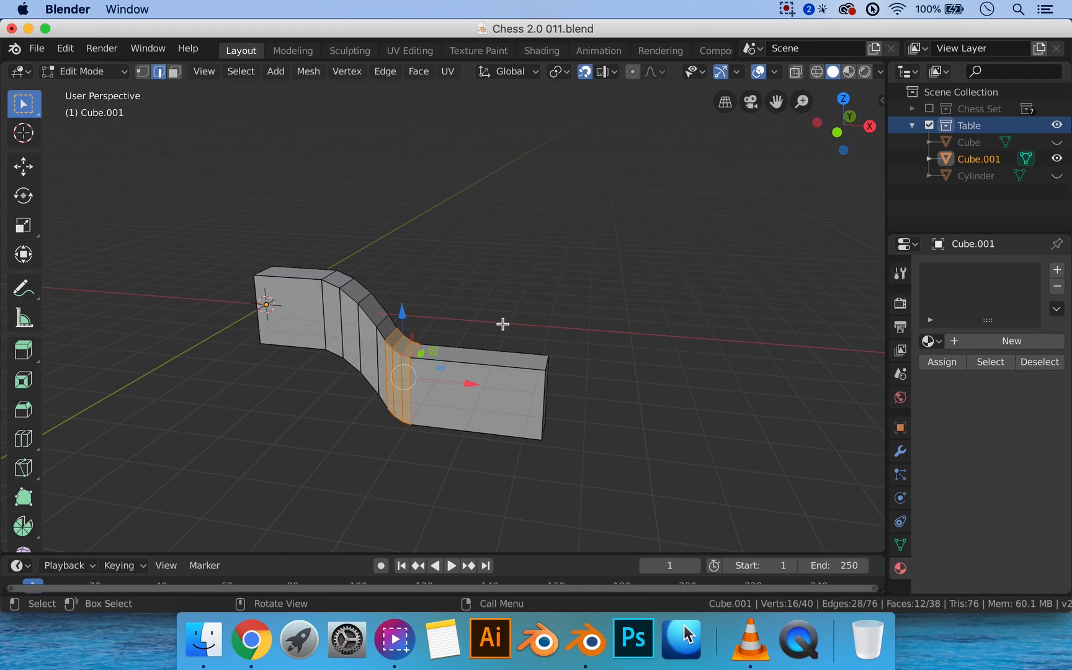
left_click(493, 347)
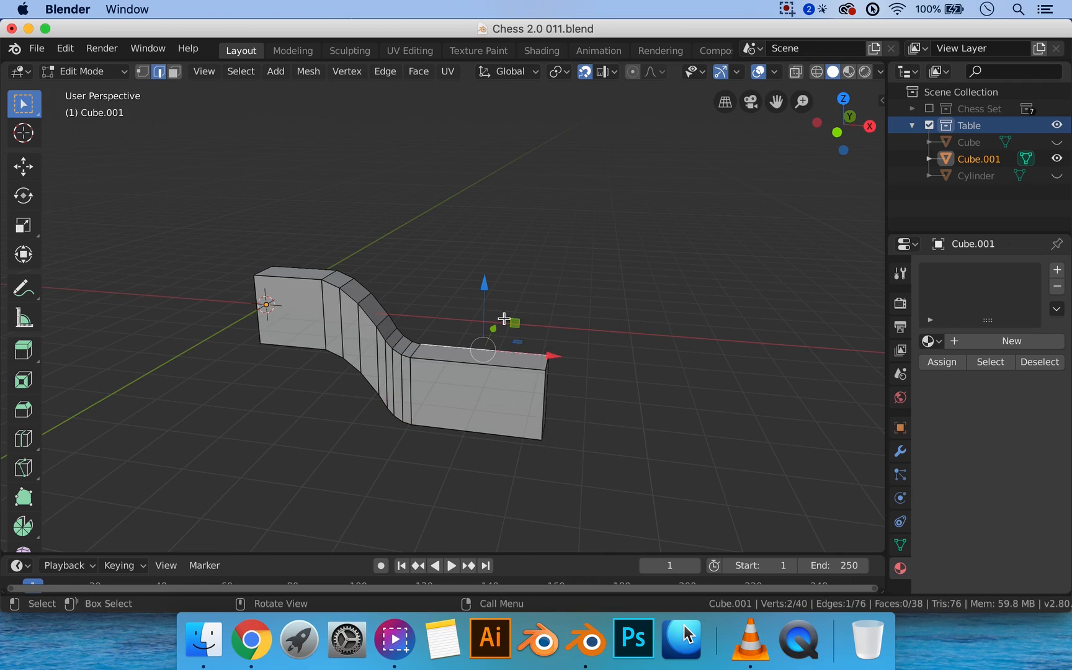
key("shift+a")
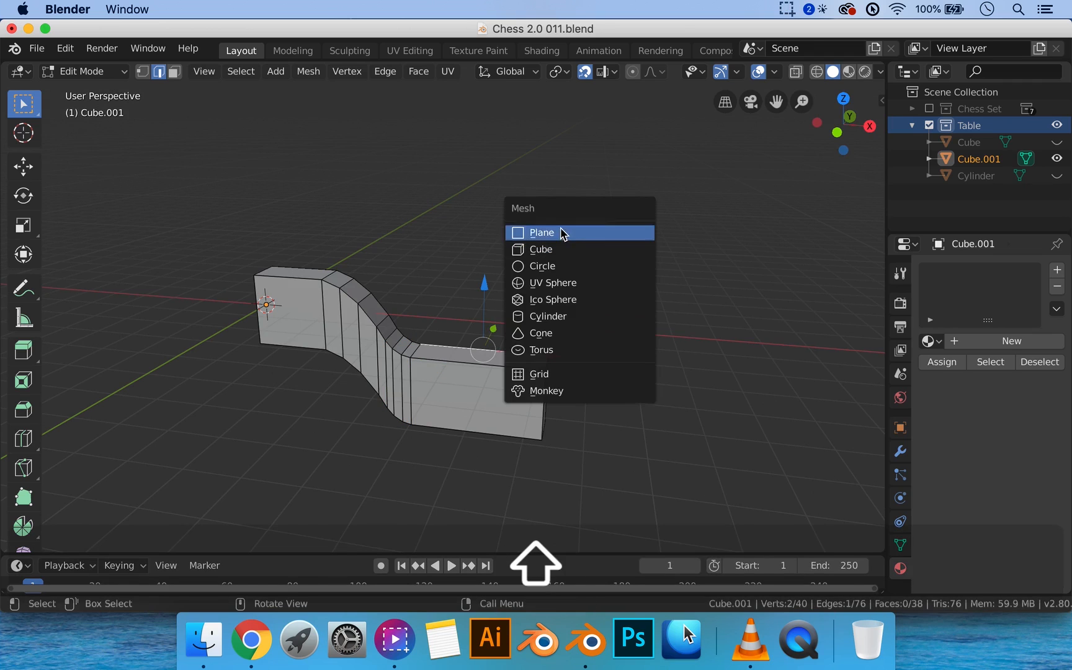
left_click(552, 317)
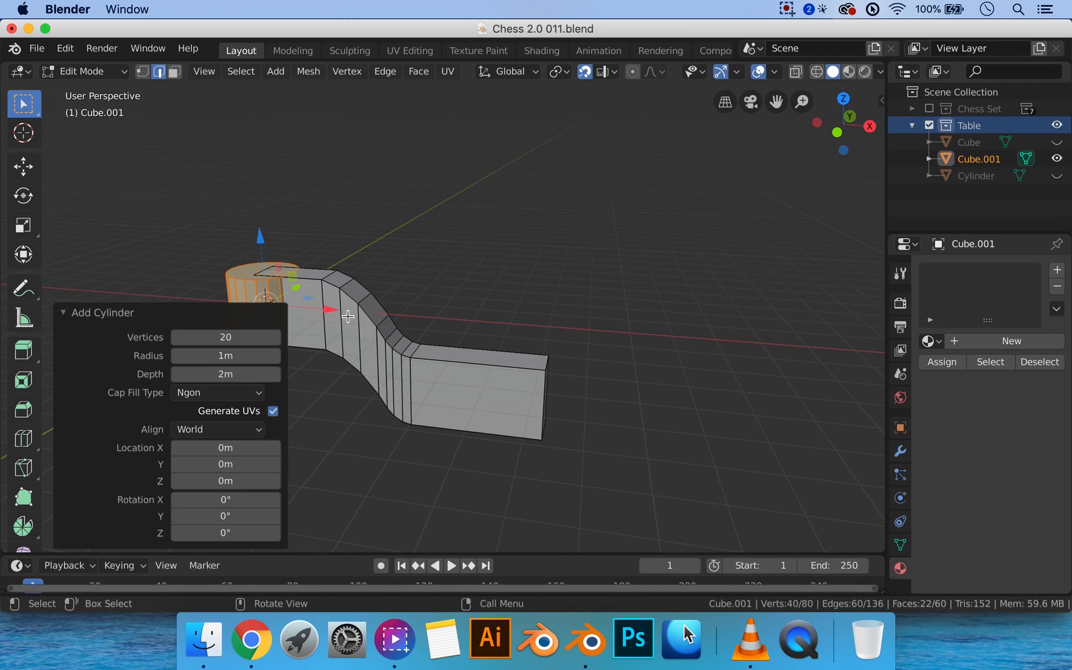
key("g")
key("x")
left_click(647, 324)
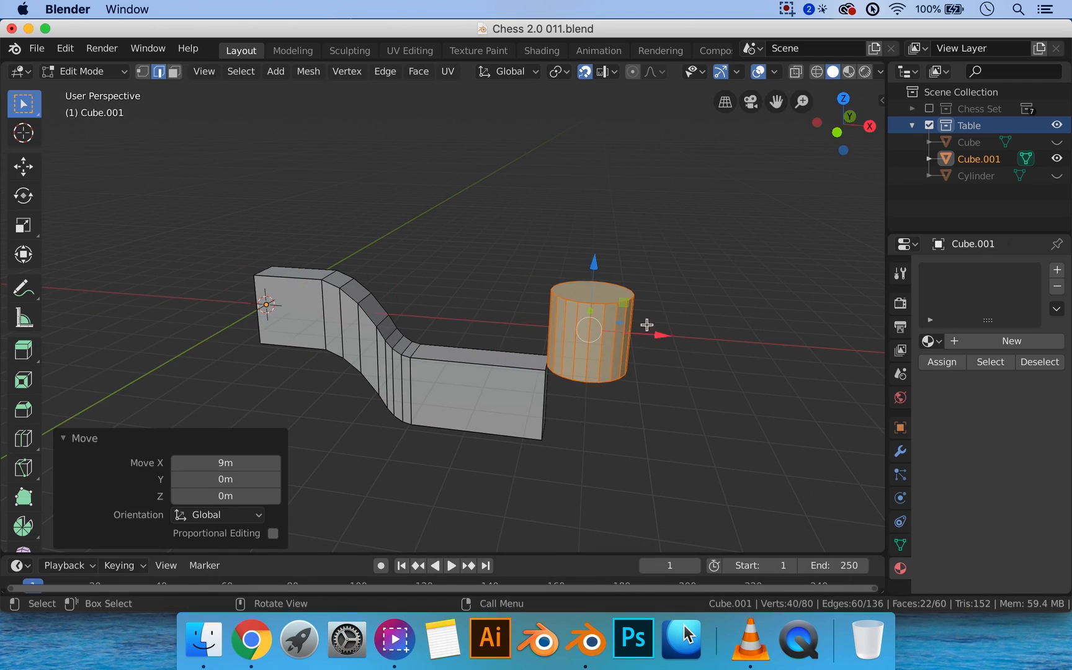
Rotate the cylinder 90° about the X axis so it lies on its side
middle_click_drag(667, 315, 585, 327)
middle_click_drag(457, 328, 557, 320, "shift")
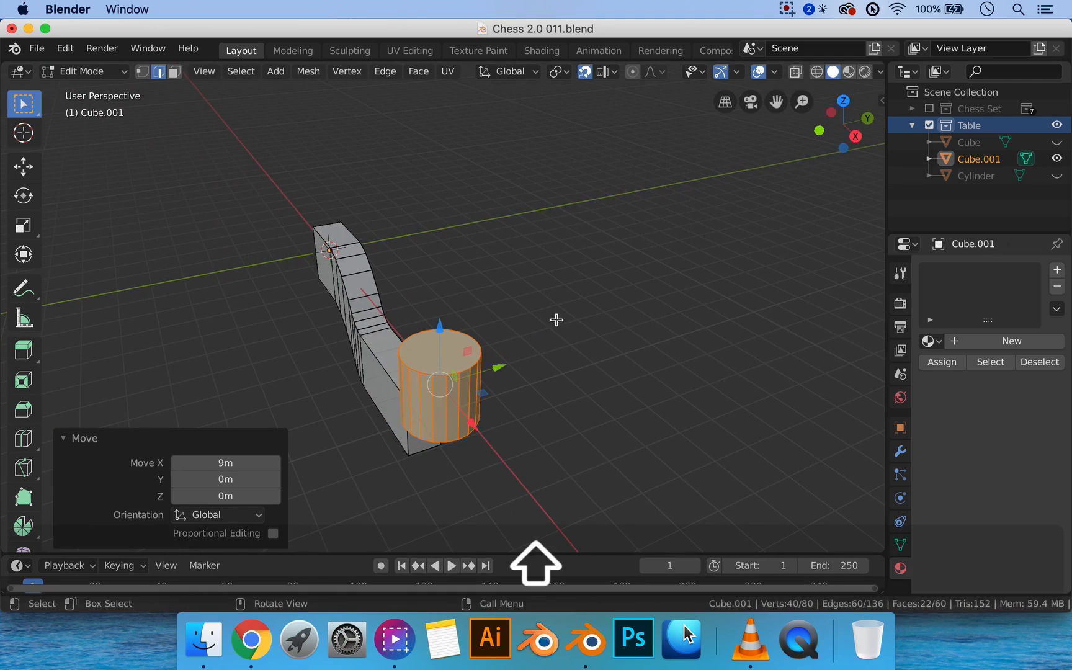
key("r")
key("x")
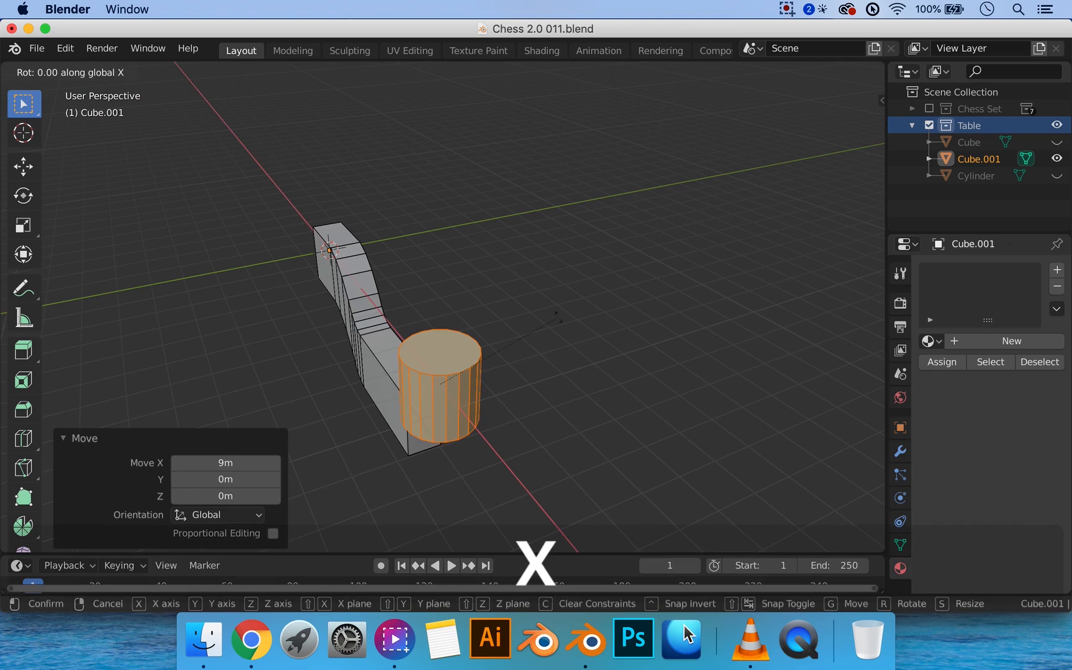
key("shift")
key("ctrl")
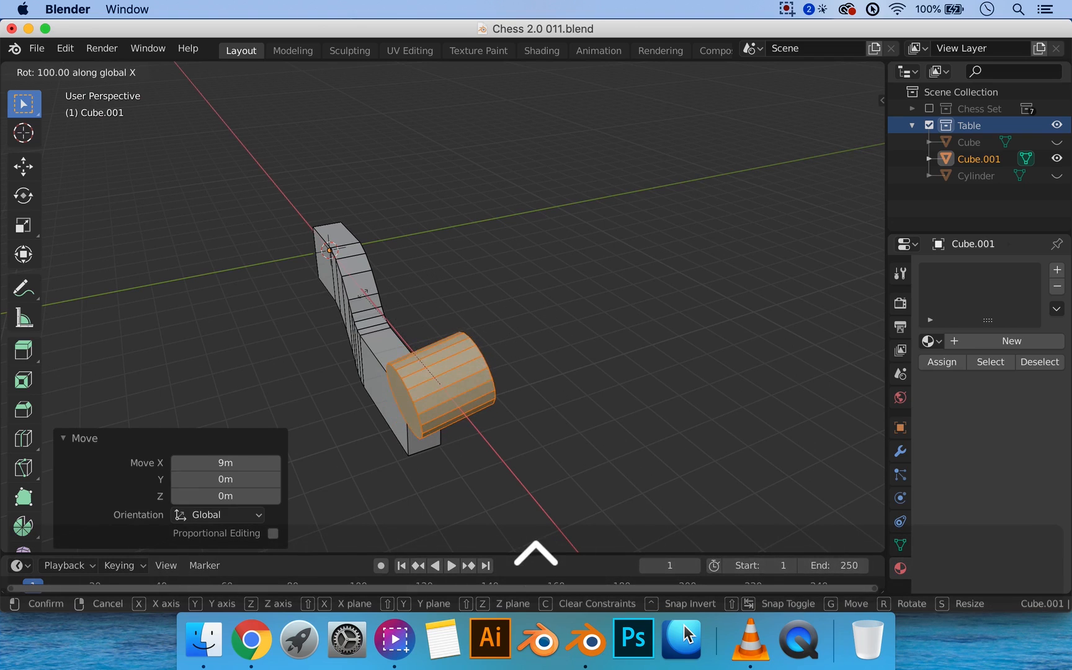
left_click(390, 289, "ctrl")
middle_click_drag(573, 350, 517, 355)
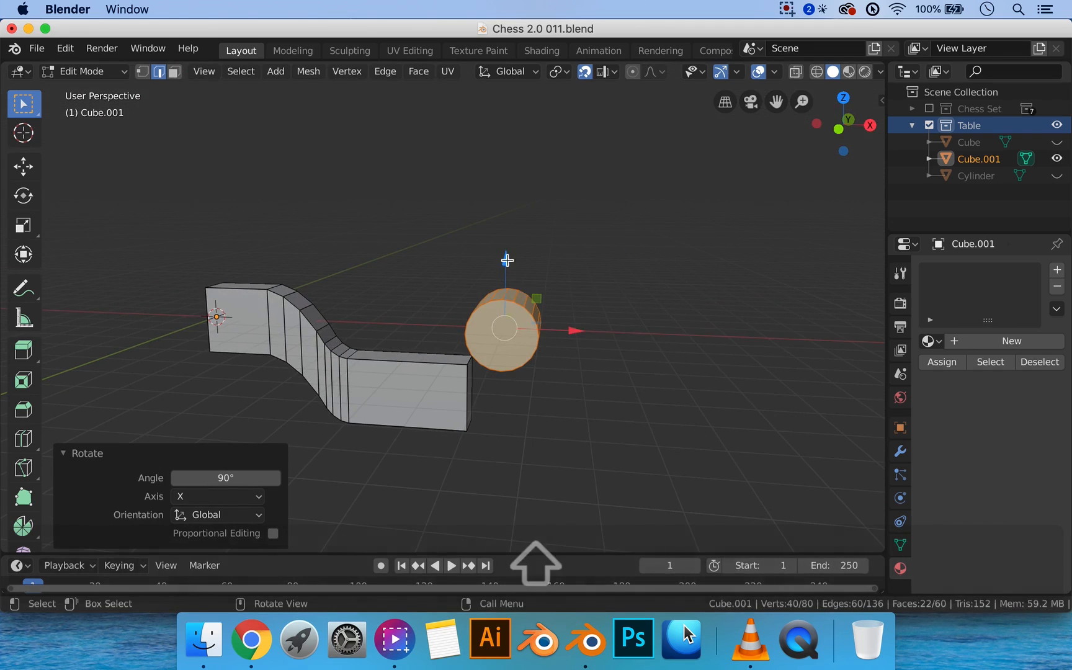
Lower the cylinder 2 m along Z and scale it to about 1.8 in X and Z, keeping its Y depth
left_click_drag(505, 260, 504, 326)
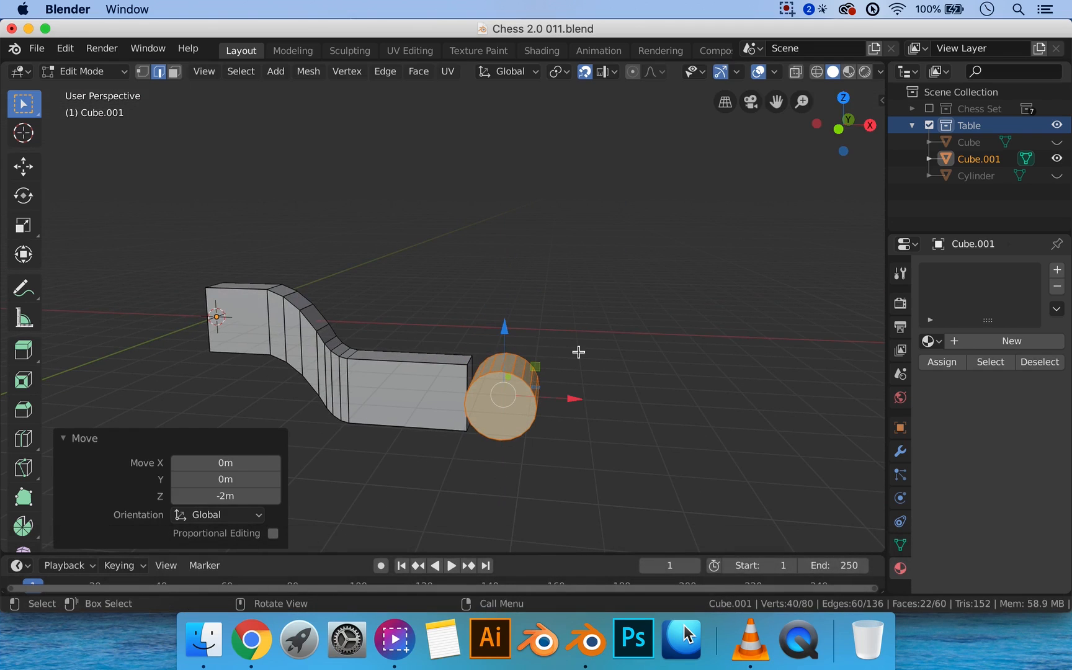
key("s")
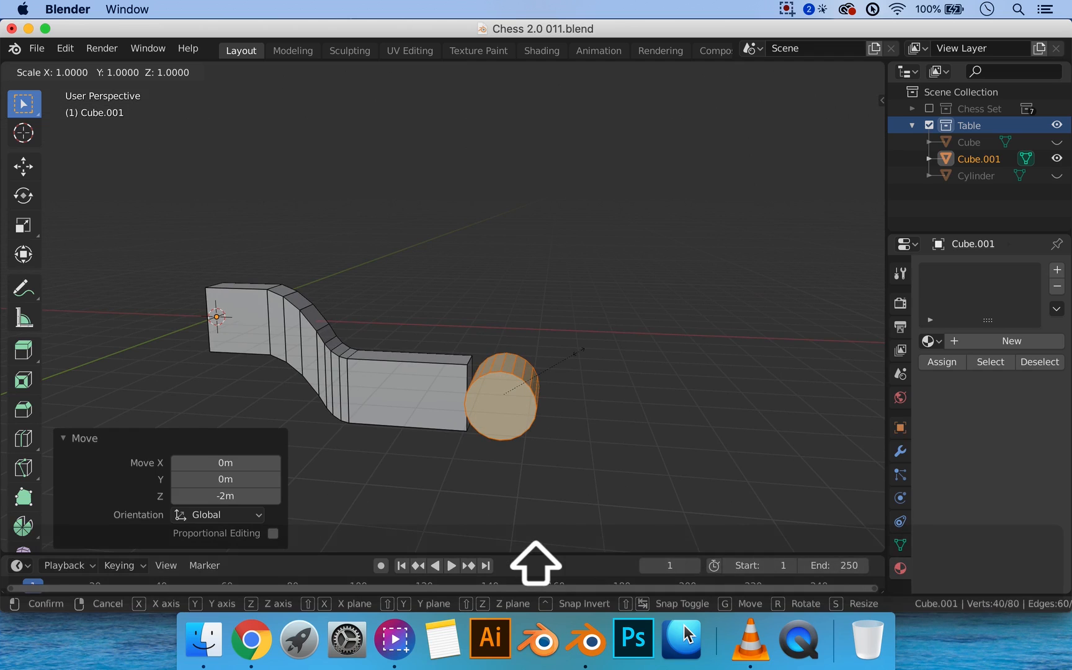
key("shift+z")
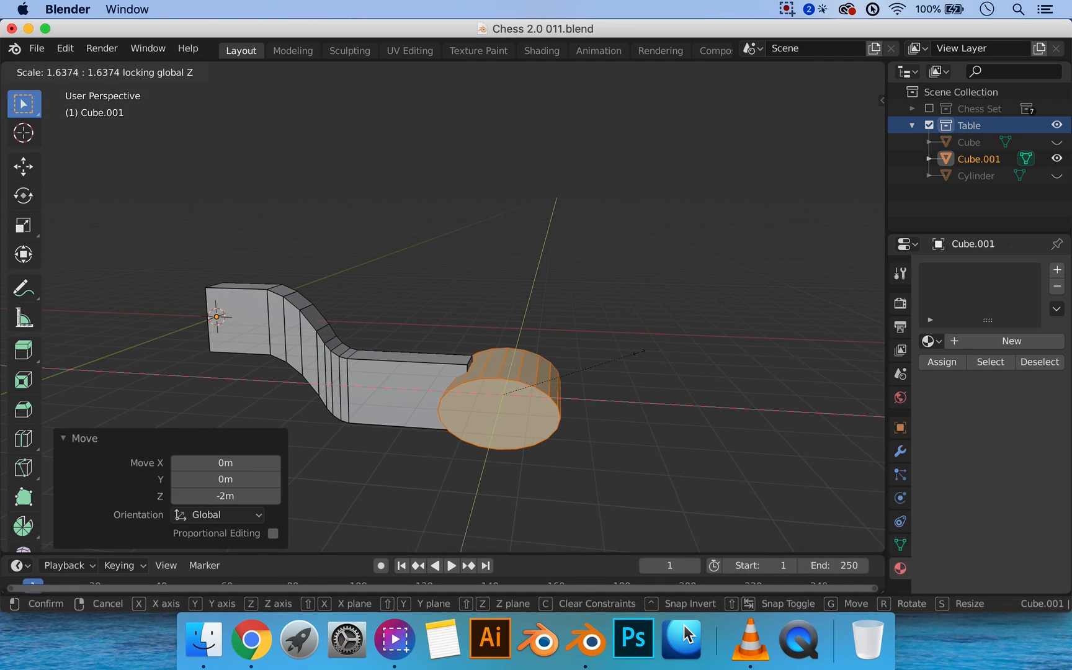
key("shift+y")
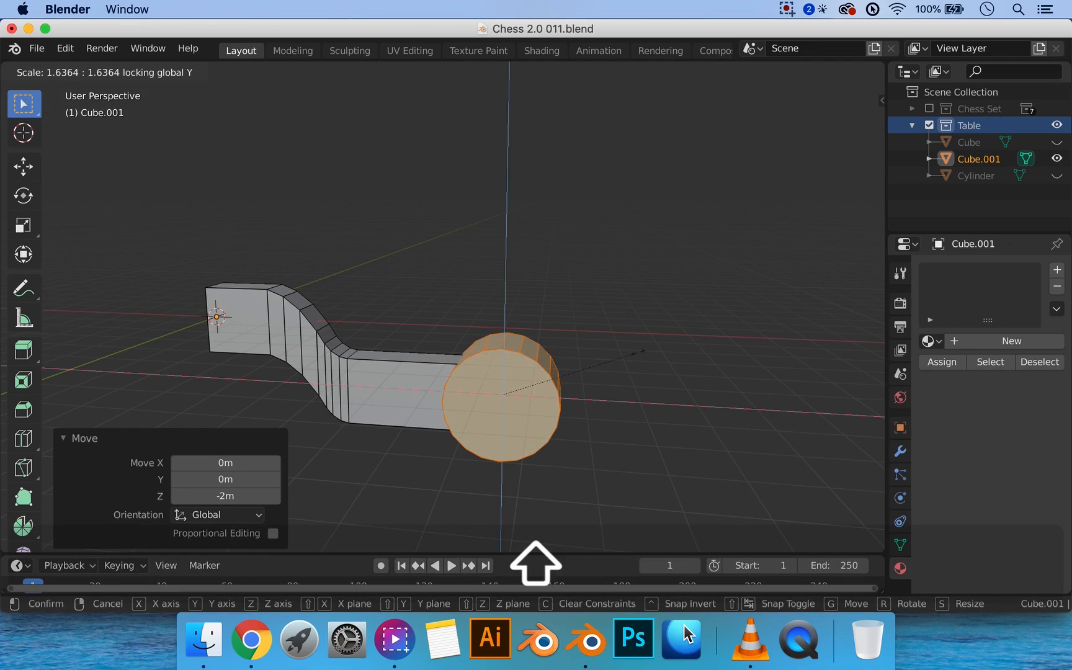
left_click(653, 355)
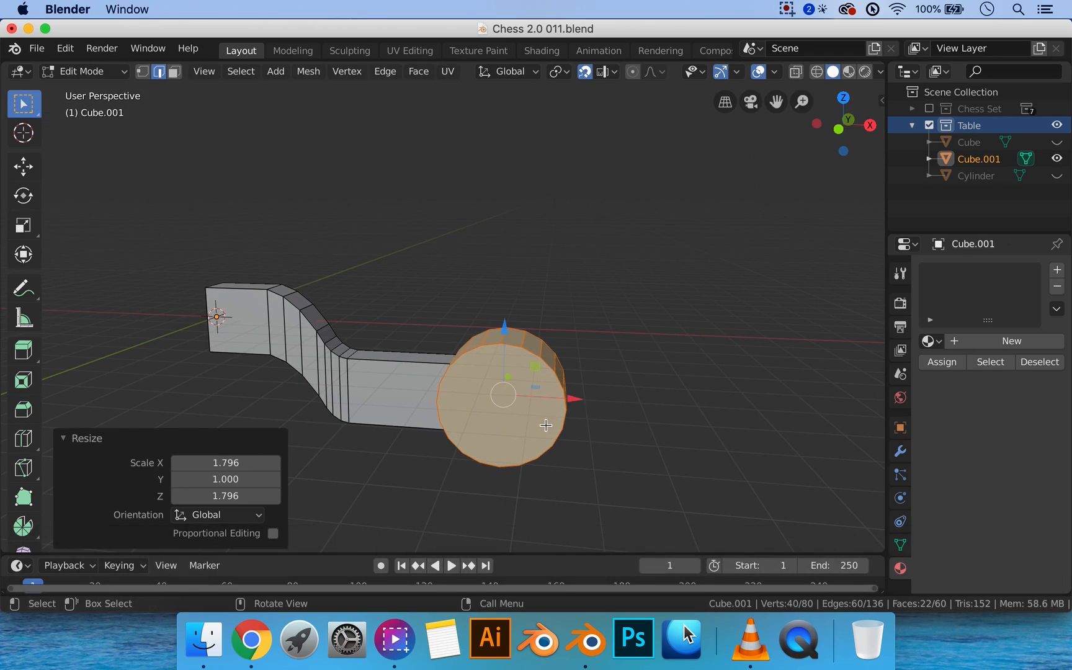
Poke both round end faces of the cylinder so they split into triangles around a centre vertex
key("3")
middle_click_drag(512, 438, 427, 422)
left_click(348, 406, "shift")
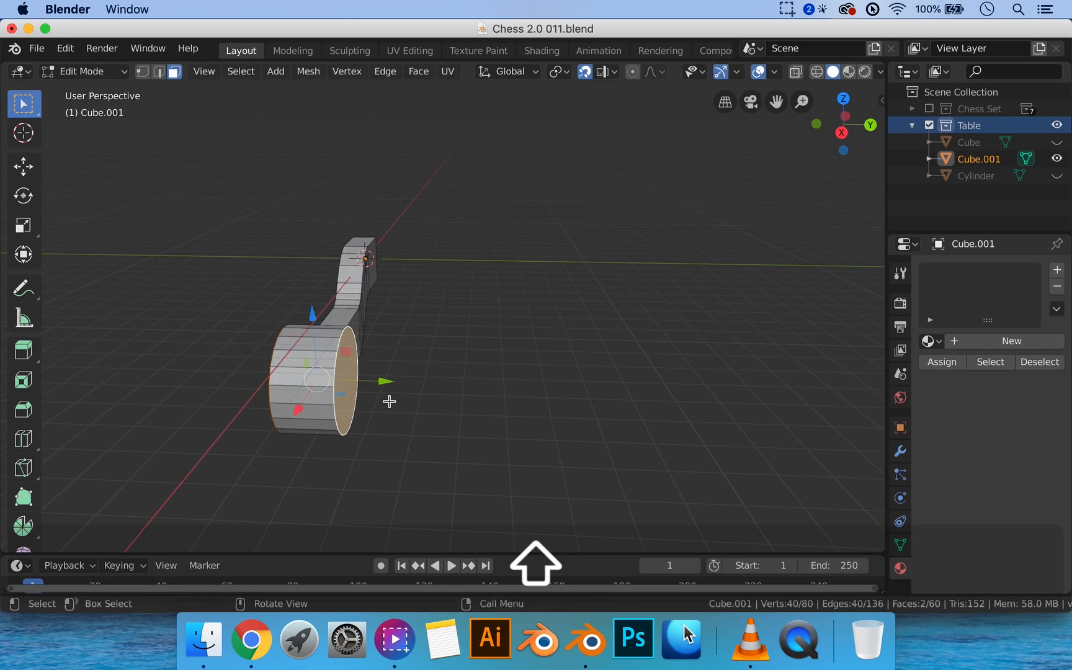
right_click(462, 382)
left_click(462, 357)
middle_click_drag(500, 375, 587, 407)
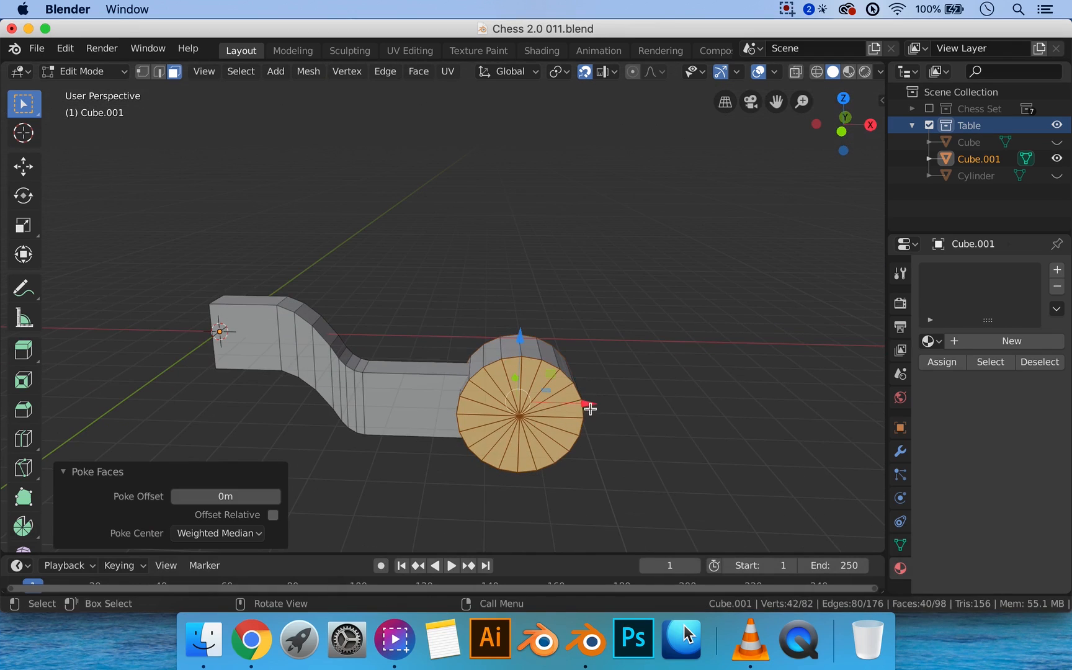
key("Tab")
key("Tab")
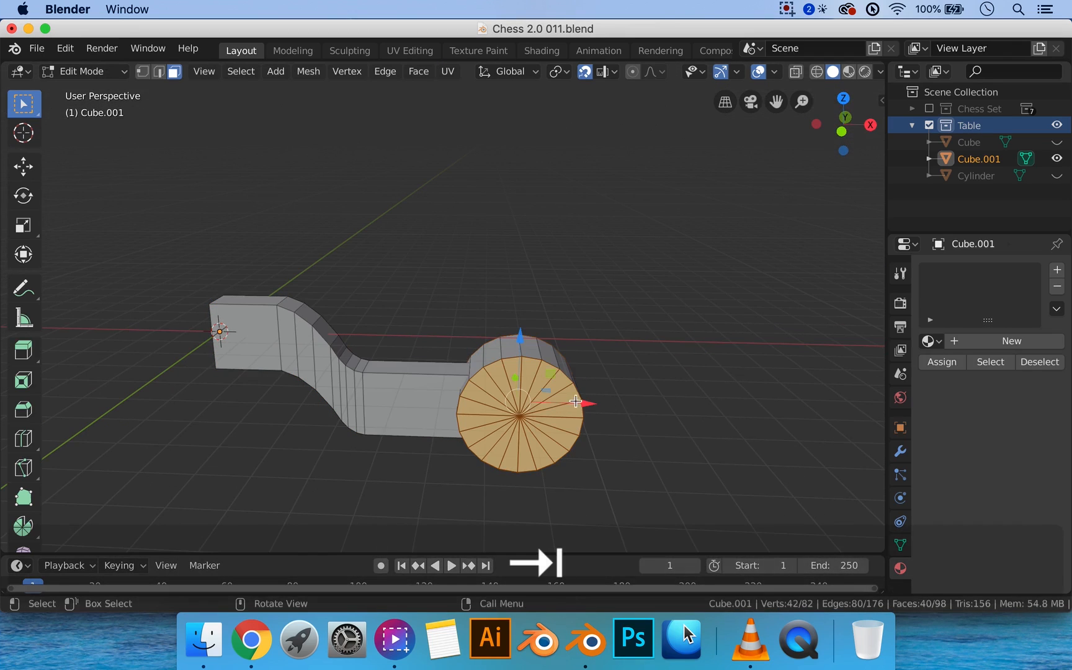
Select the whole linked cylinder and move it 1 m along X, clear of the leg's end
key("l")
key("g")
key("x")
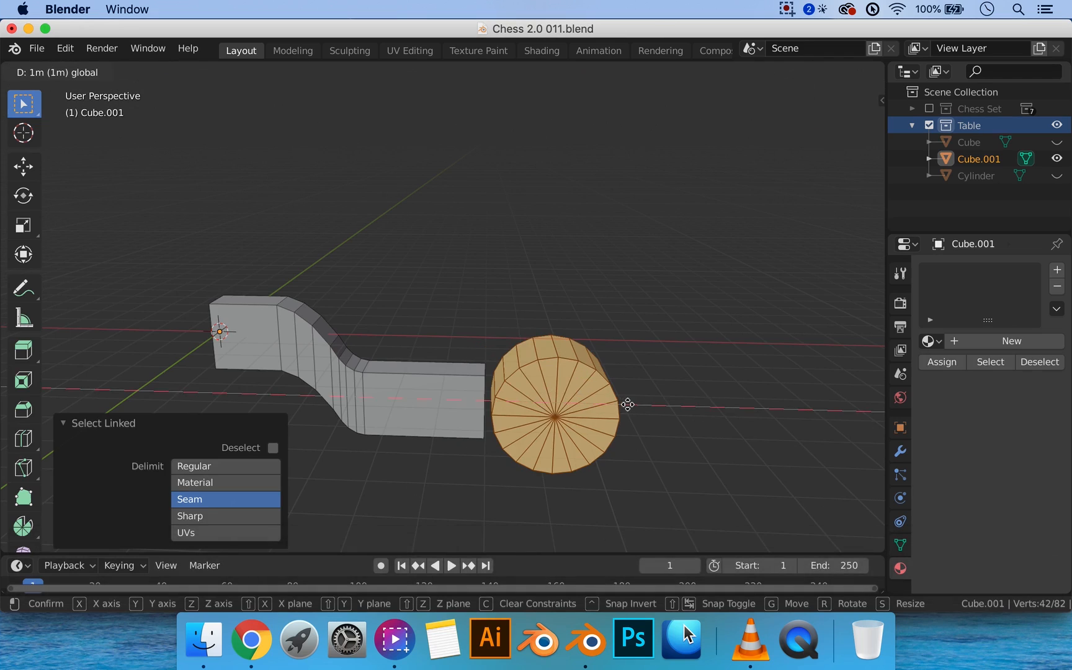
left_click(633, 405)
middle_click_drag(629, 375, 582, 342, "shift")
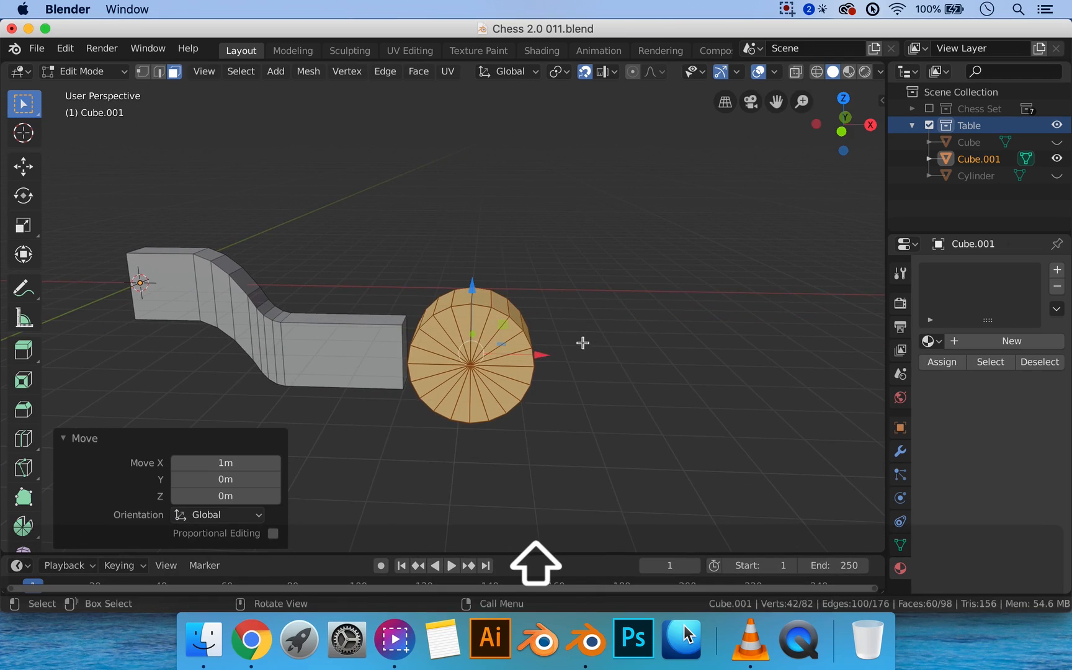
Delete the cylinder's faces in front wireframe view, keeping only the upper quarter that points away from the leg
left_click(464, 300, "alt")
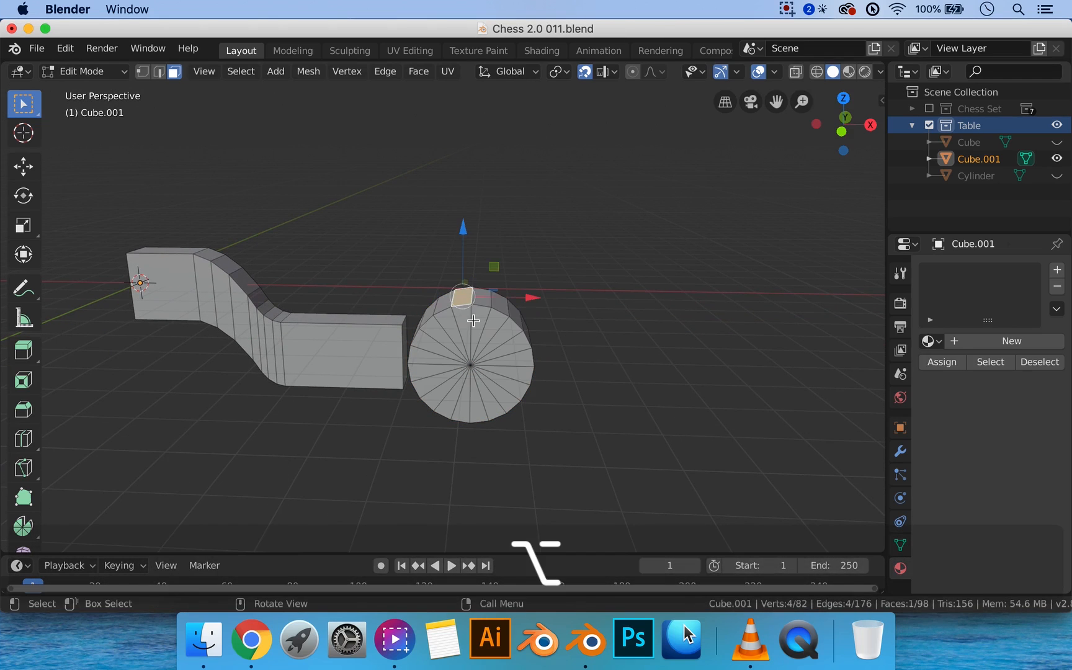
key("3")
key("1")
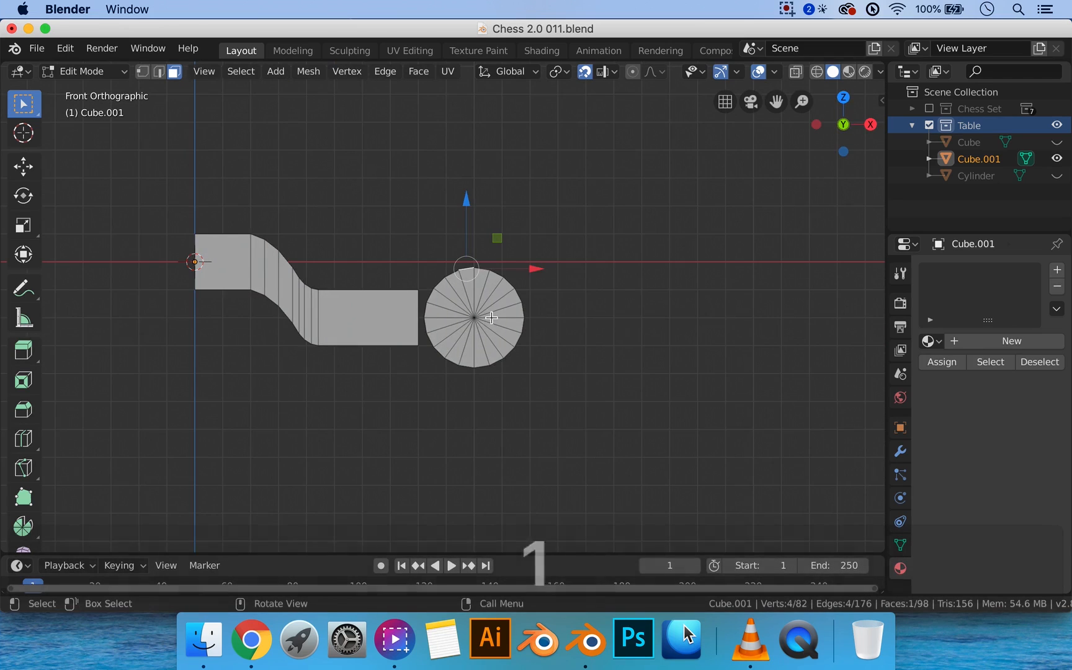
key("z")
left_click(371, 319)
left_click_drag(380, 233, 472, 446)
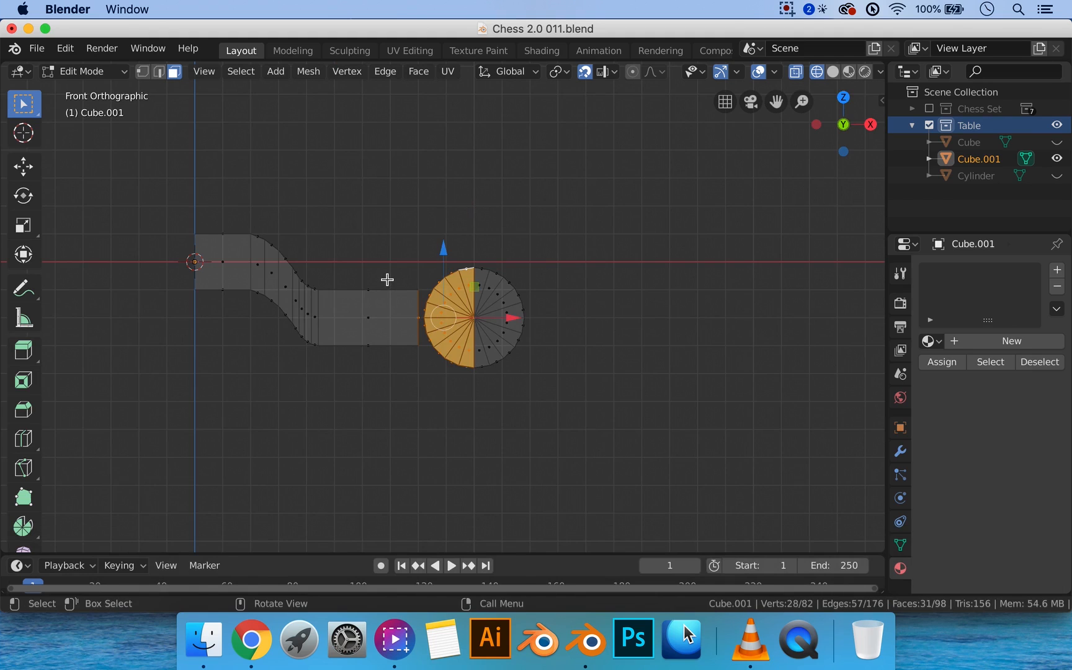
left_click_drag(397, 265, 422, 388, "shift")
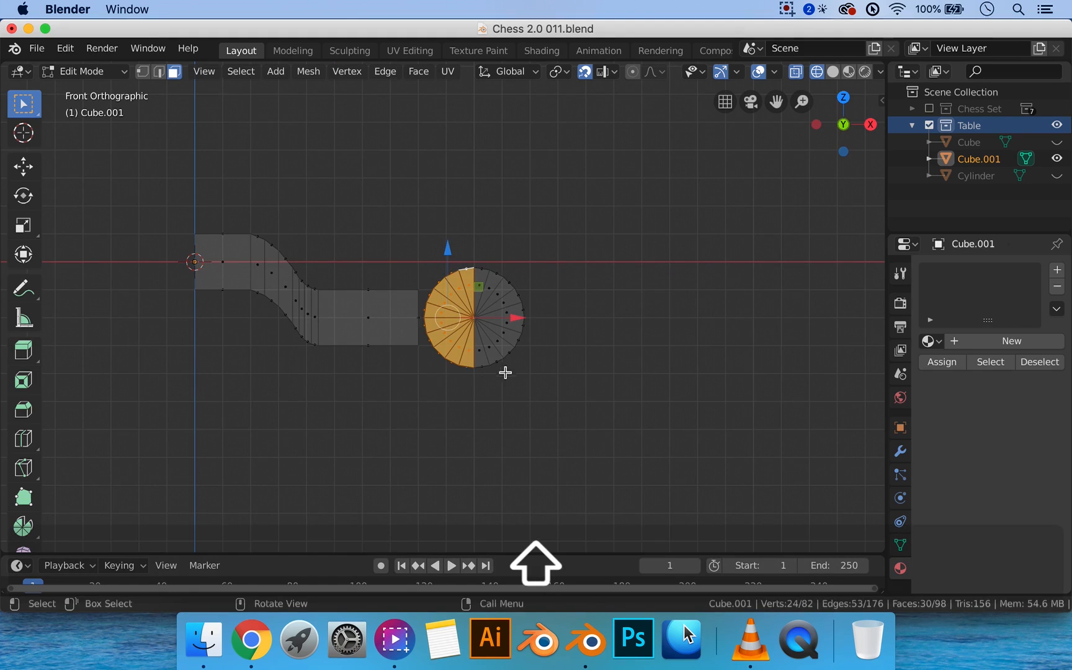
scroll(507, 371, "up", 2)
key("b")
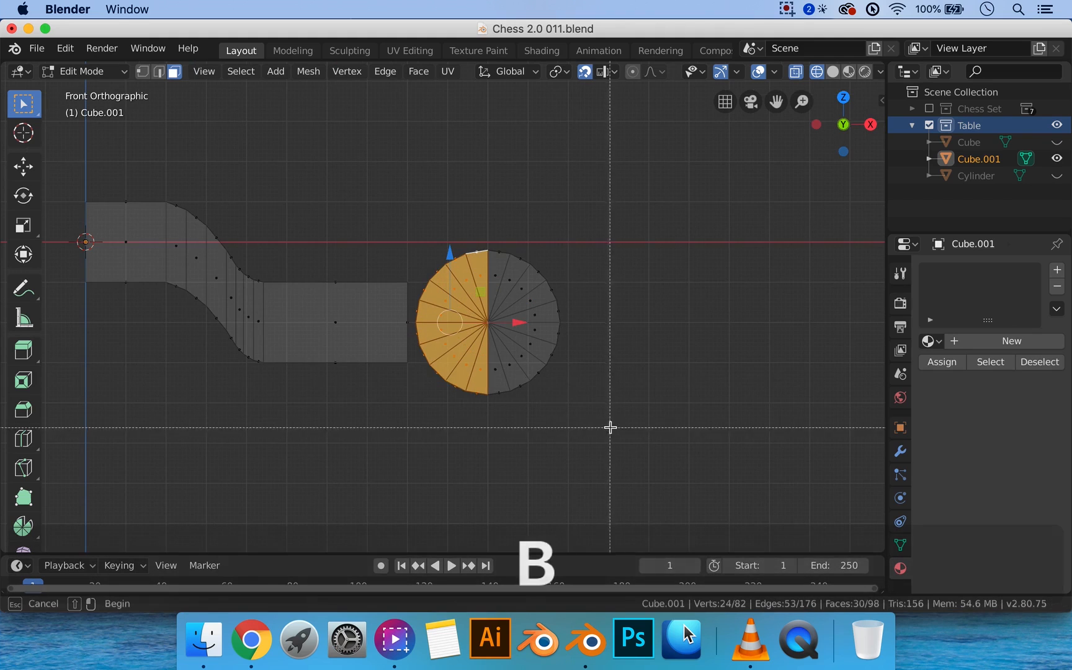
left_click_drag(611, 428, 453, 327)
key("x")
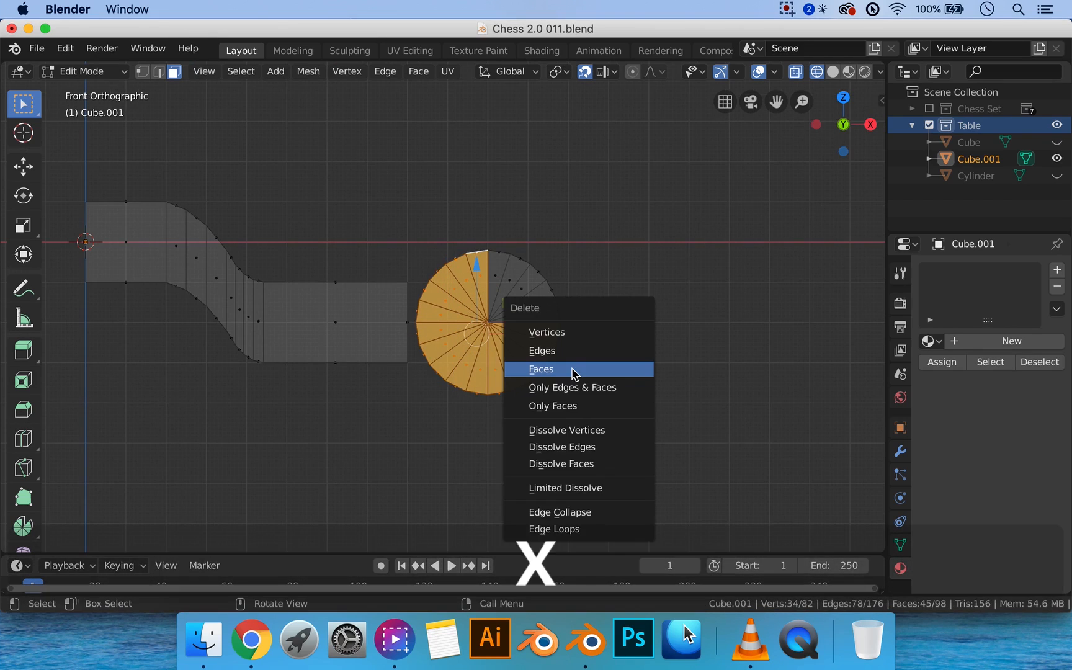
left_click(559, 367)
key("ctrl")
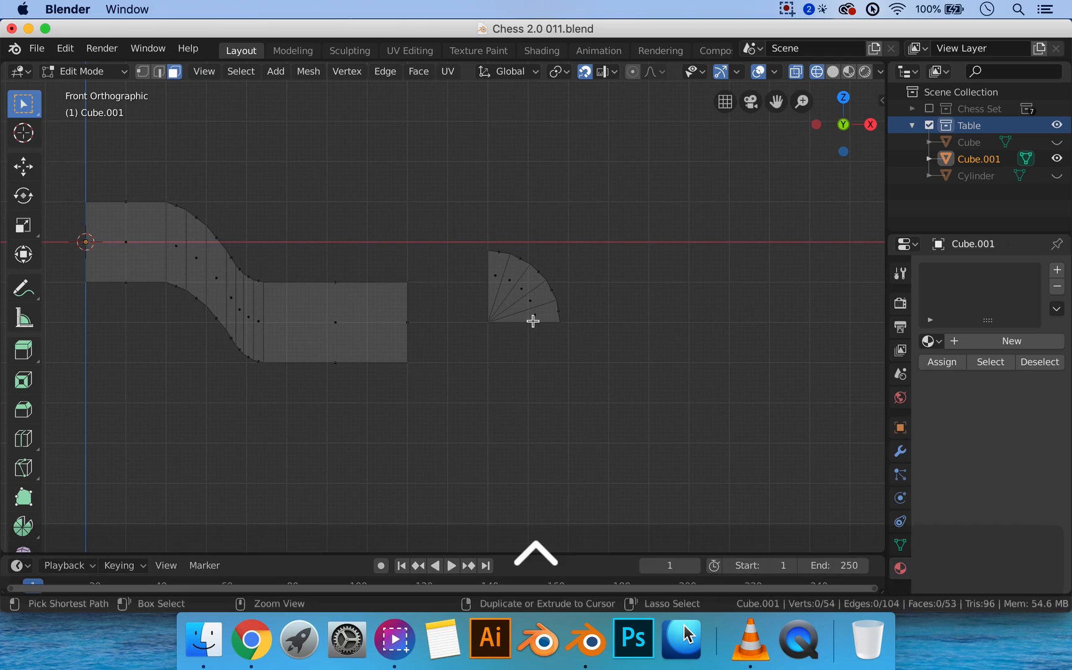
Select the two bottom edges of the quarter cylinder and fill its open underside with a face
key("2")
left_click(532, 321)
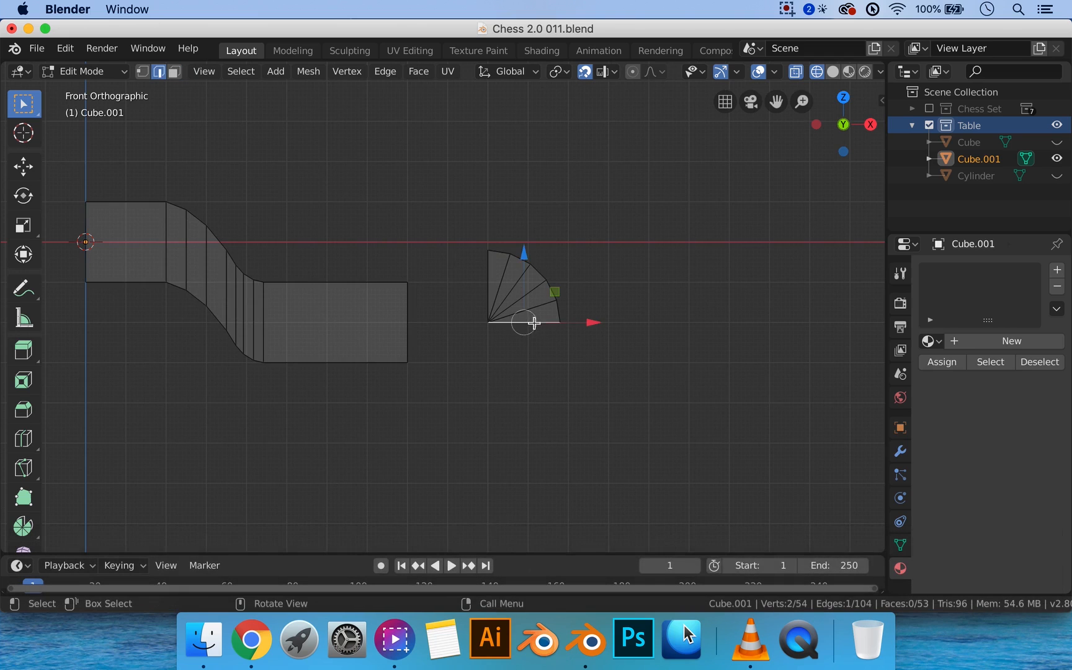
middle_click_drag(533, 321, 490, 285)
left_click(479, 271, "shift")
key("g")
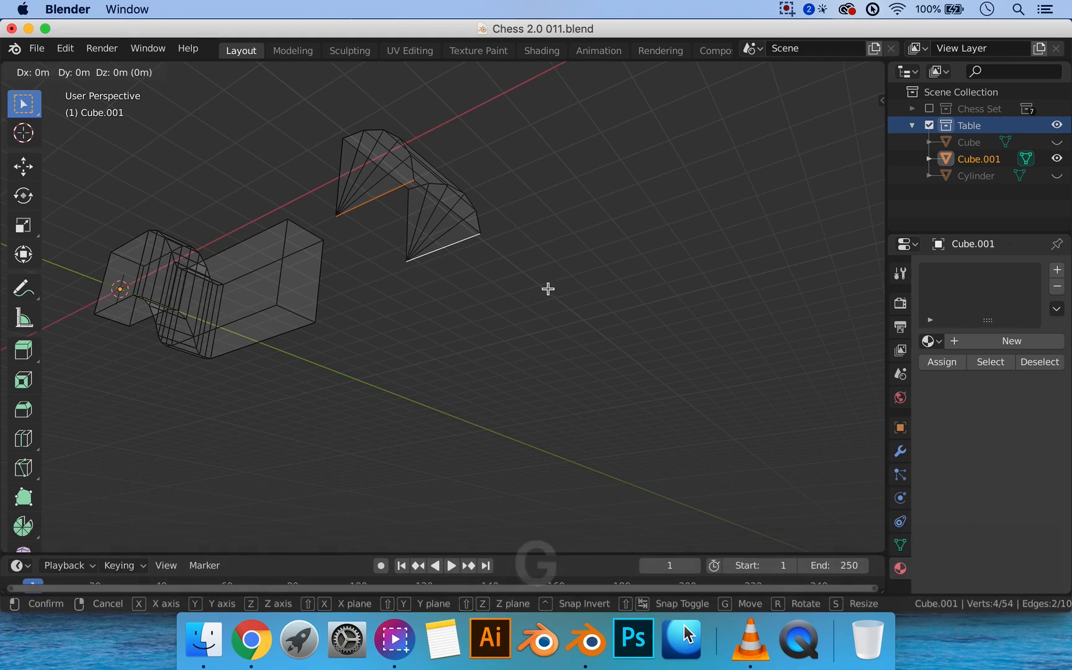
left_click(552, 288)
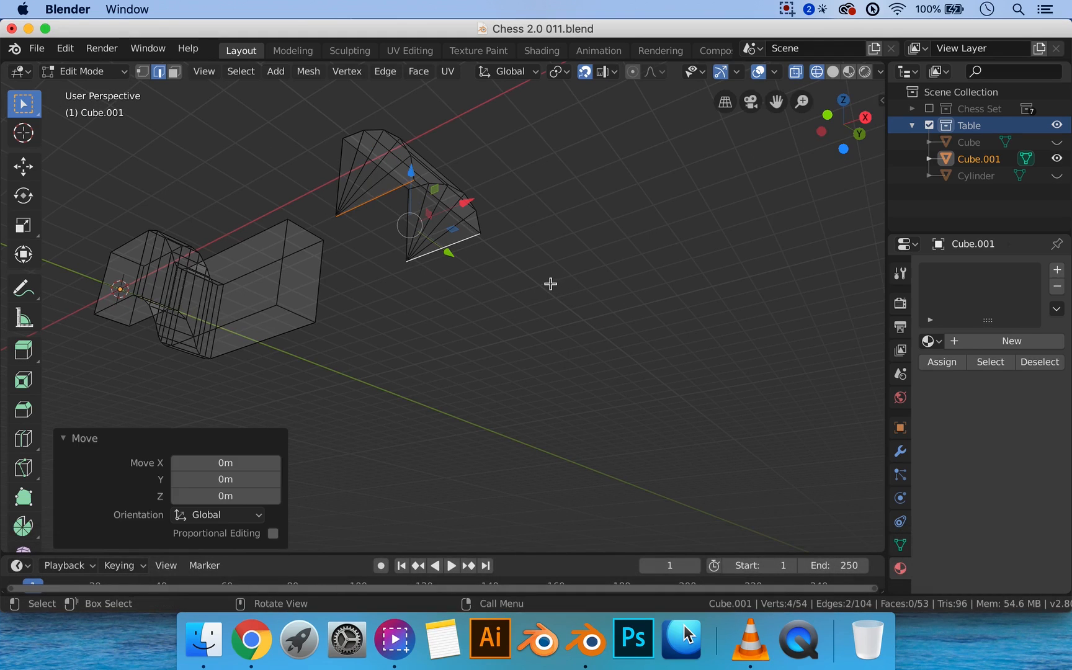
key("super+z")
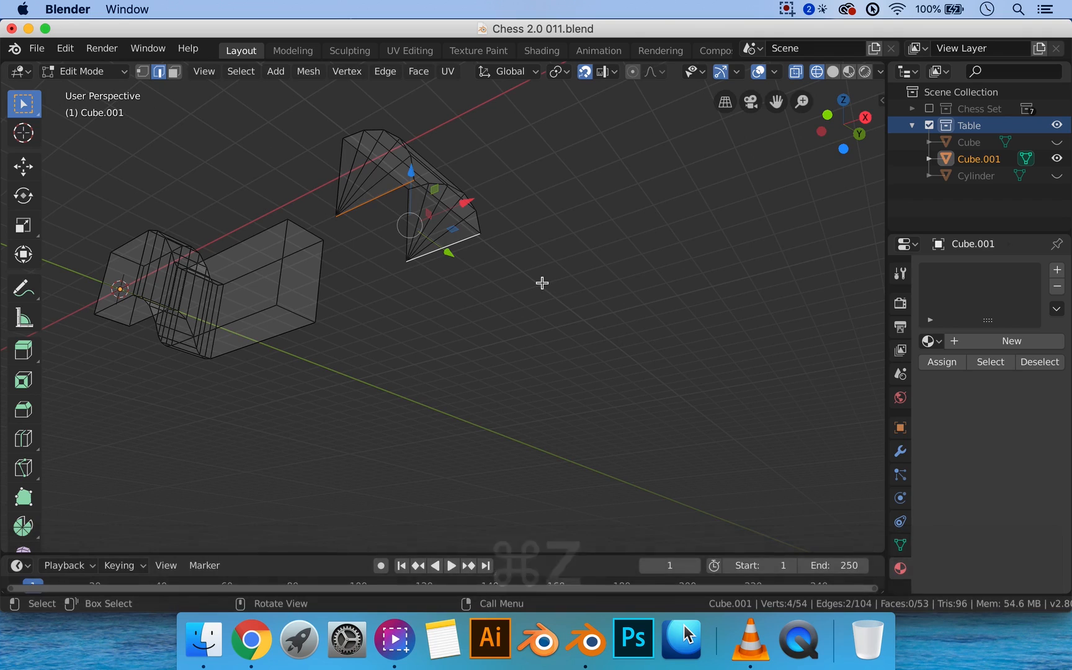
key("f")
Fill the quarter cylinder's open vertical side with a face and return to solid shading
middle_click_drag(556, 297, 562, 258)
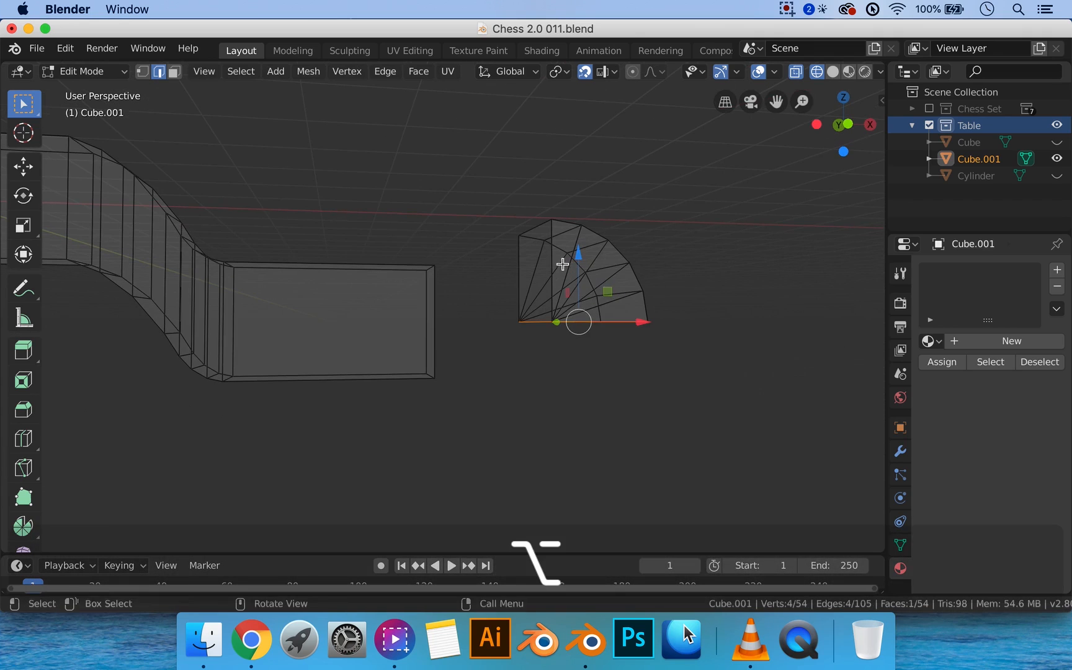
left_click(524, 256, "alt")
key("f")
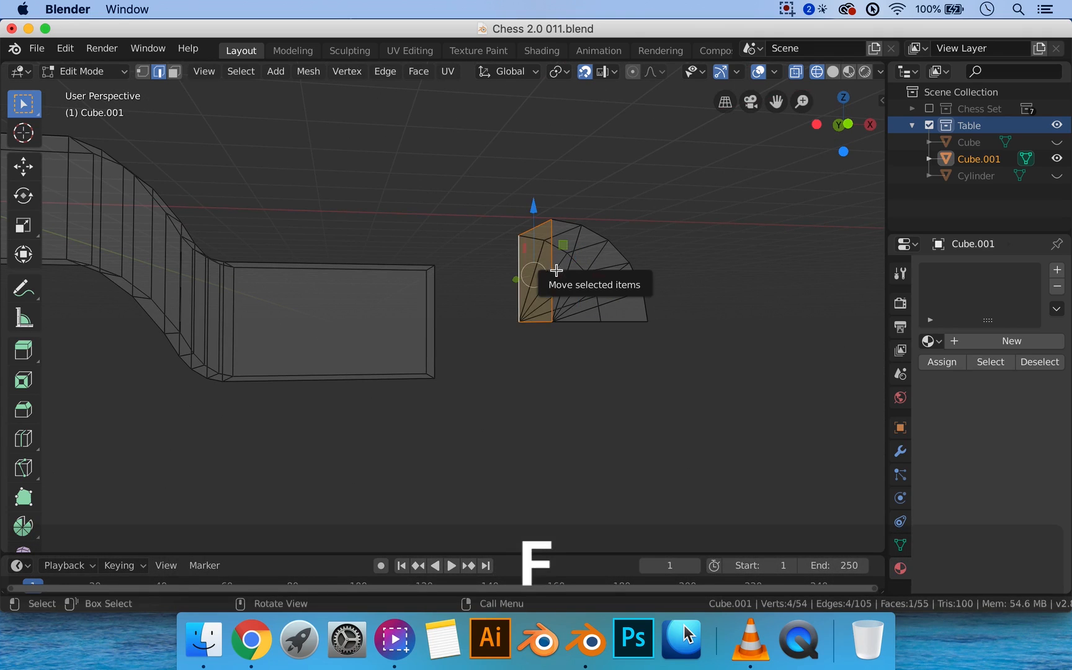
middle_click_drag(530, 308, 530, 308)
key("Tab")
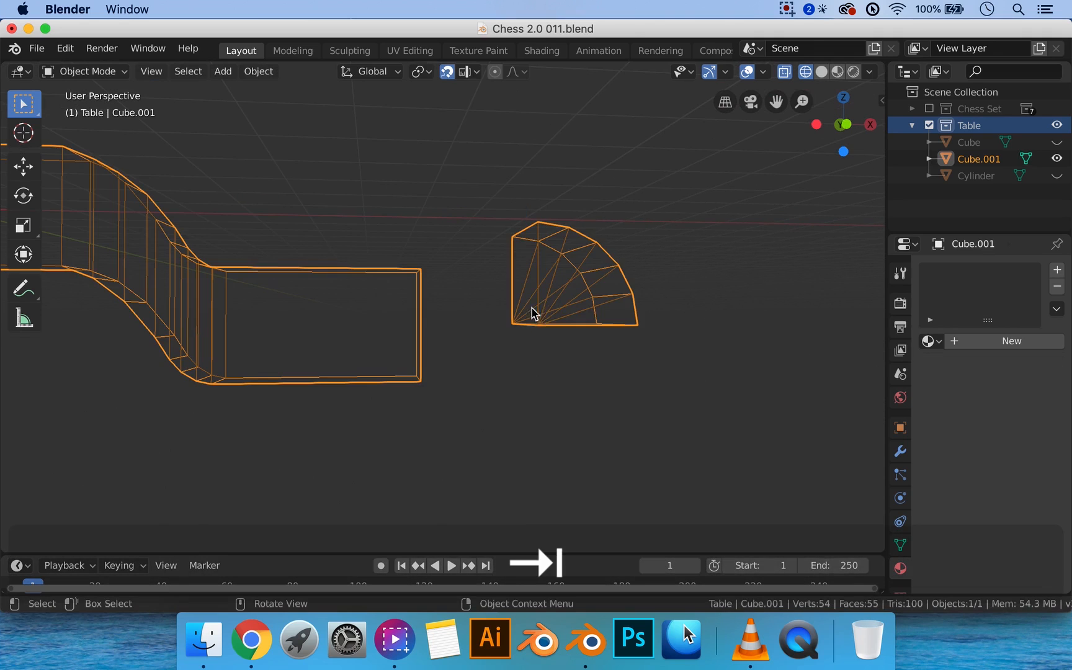
key("Tab")
key("z")
left_click(653, 300)
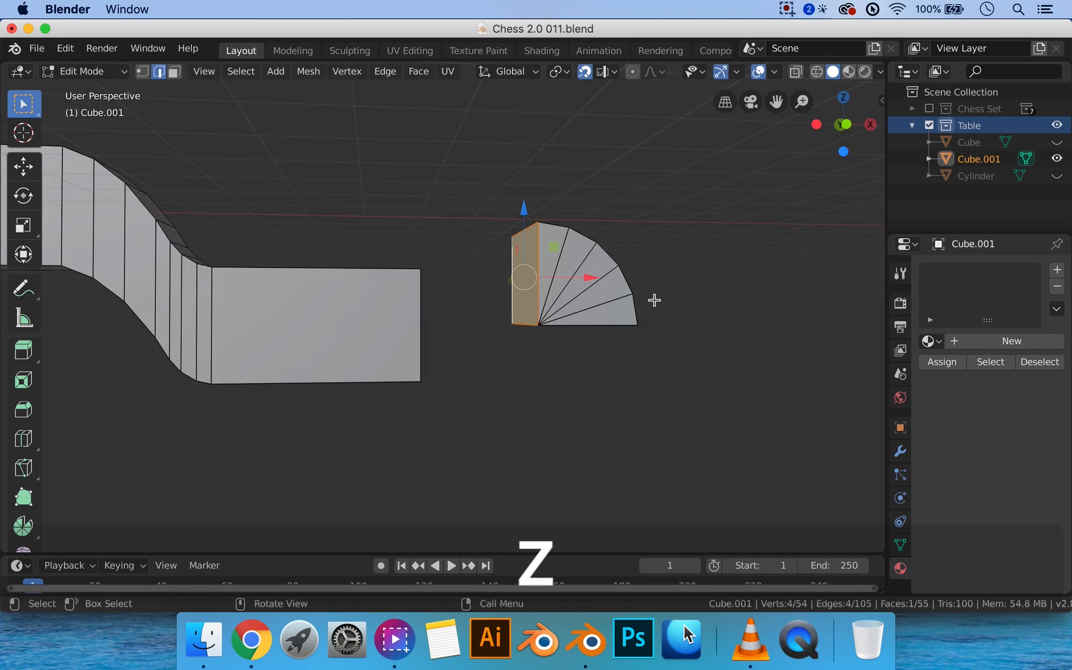
Select the whole quarter cylinder and move it -1.8 m and a further -0.2 m along X against the leg's end
middle_click_drag(613, 309, 605, 315)
key("l")
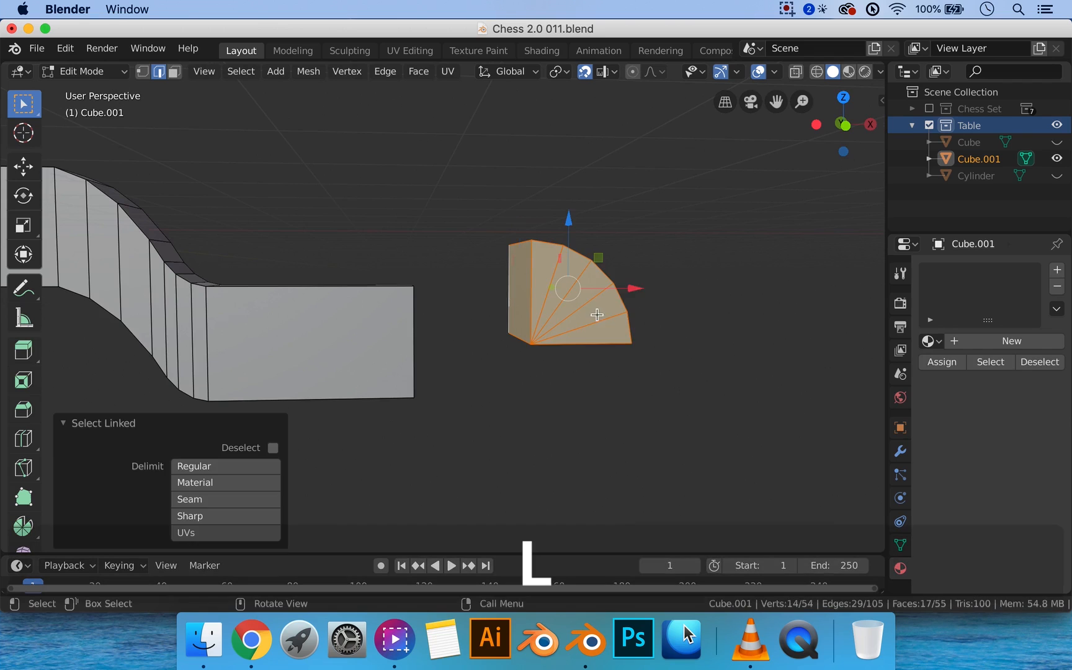
key("g")
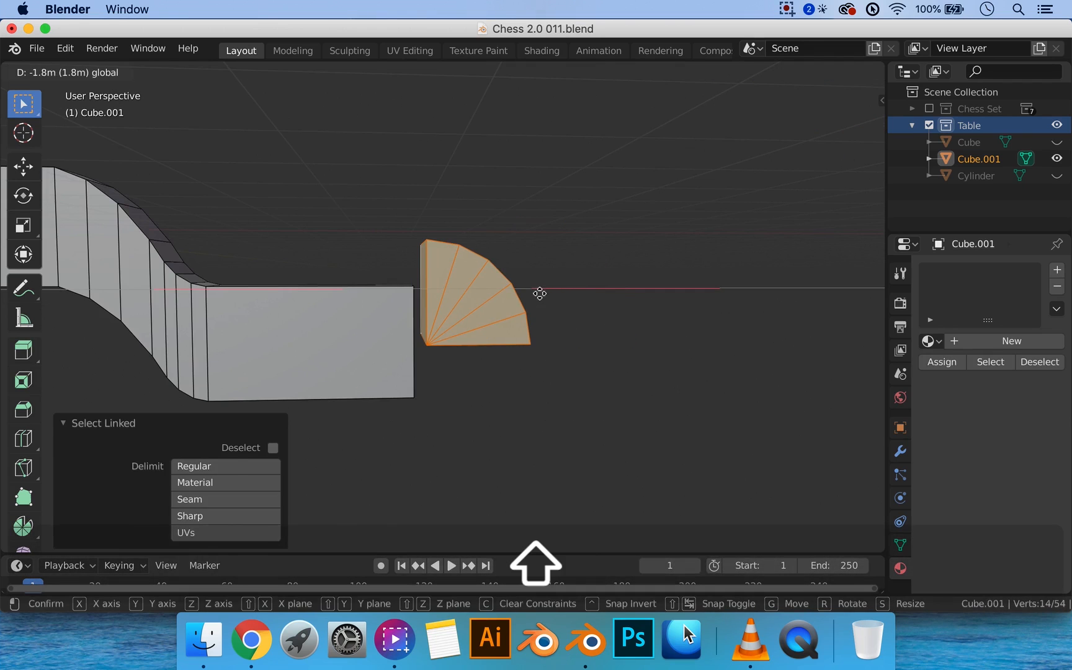
left_click(537, 294)
key("KP_3")
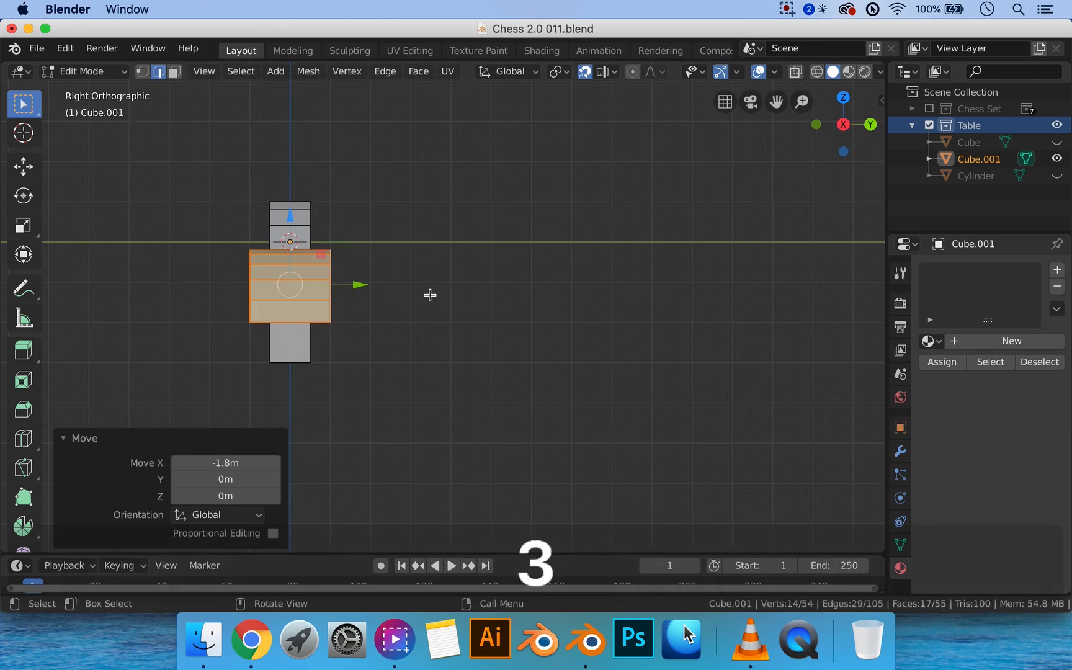
key("KP_1")
key("g")
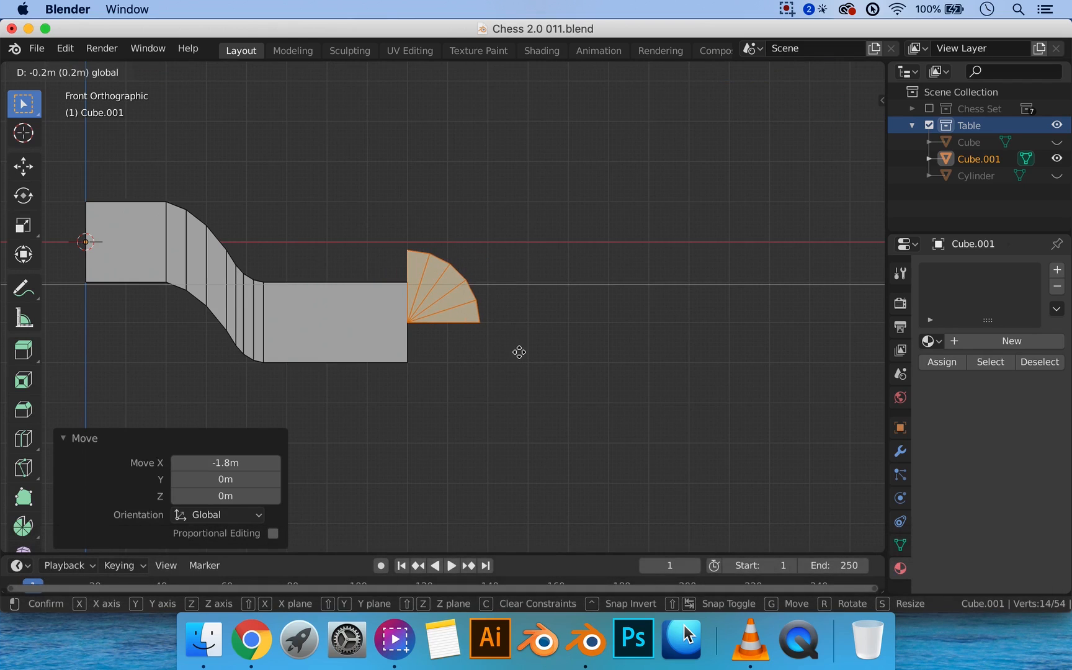
left_click(471, 292)
Lower the quarter cylinder 0.8 m and a further 0.2 m along Z, aligning its flat underside with the leg's bottom
key("g")
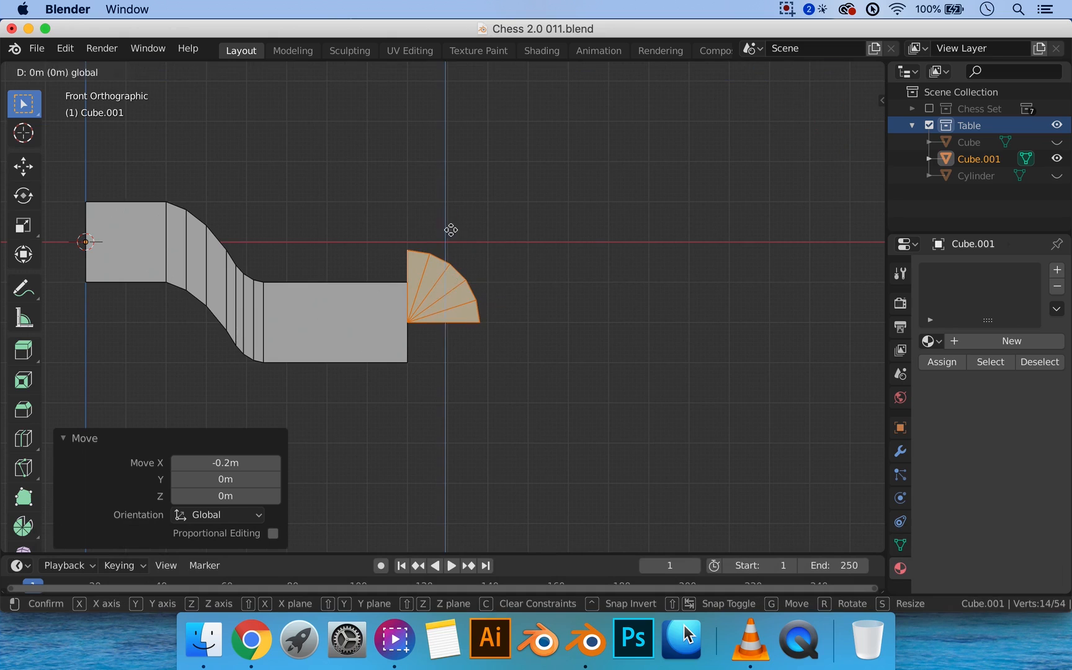
key("z")
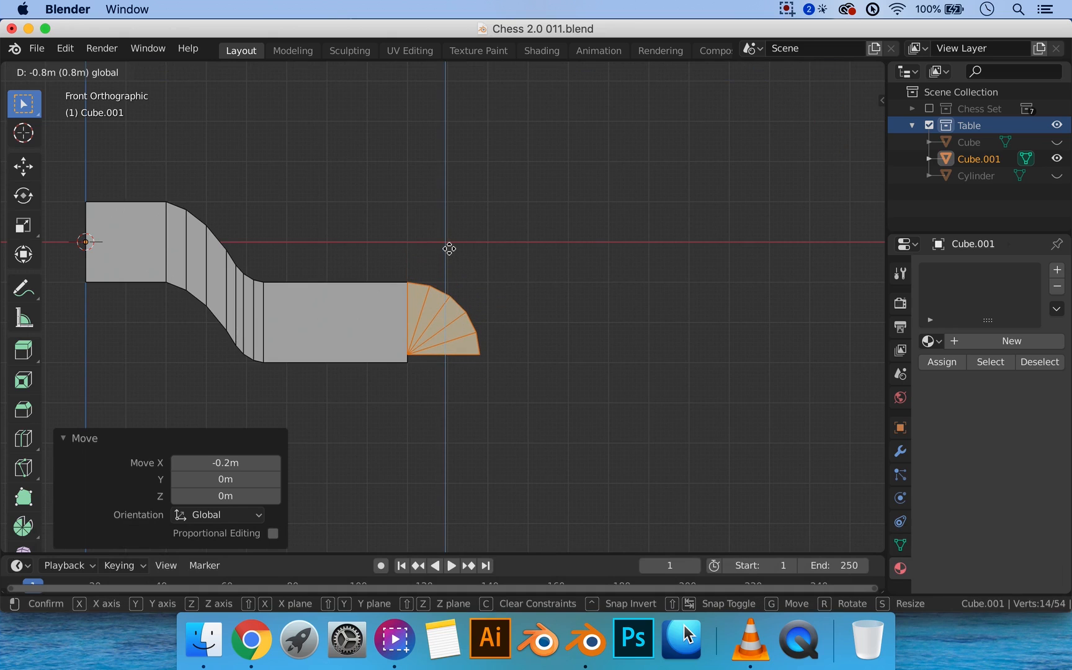
left_click(449, 249)
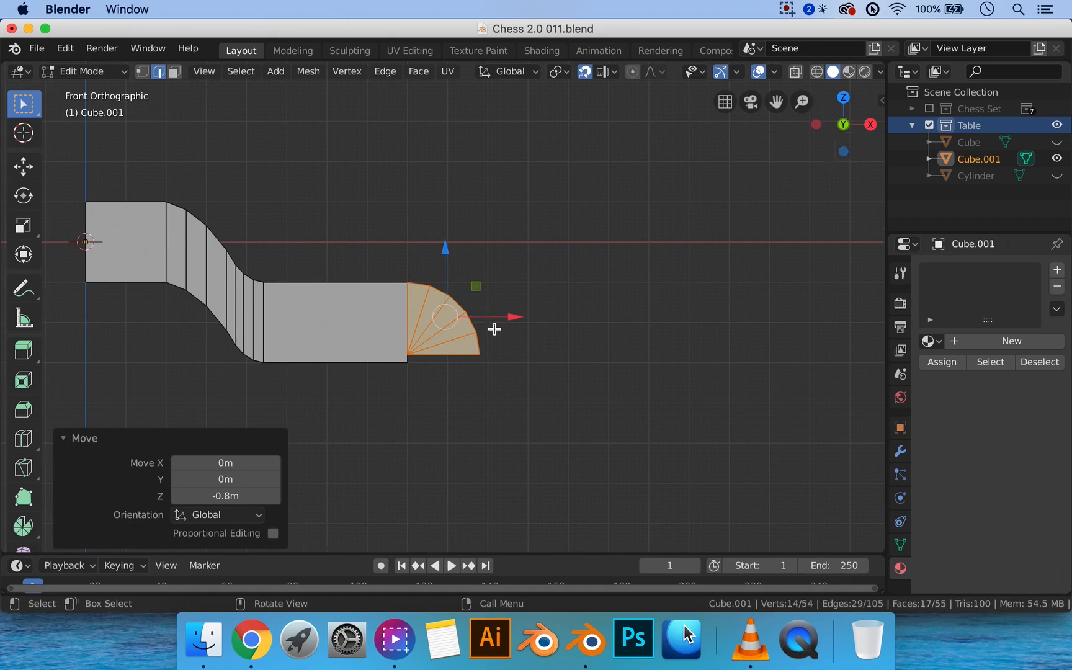
scroll(495, 329, "up", 2)
key("g")
key("z")
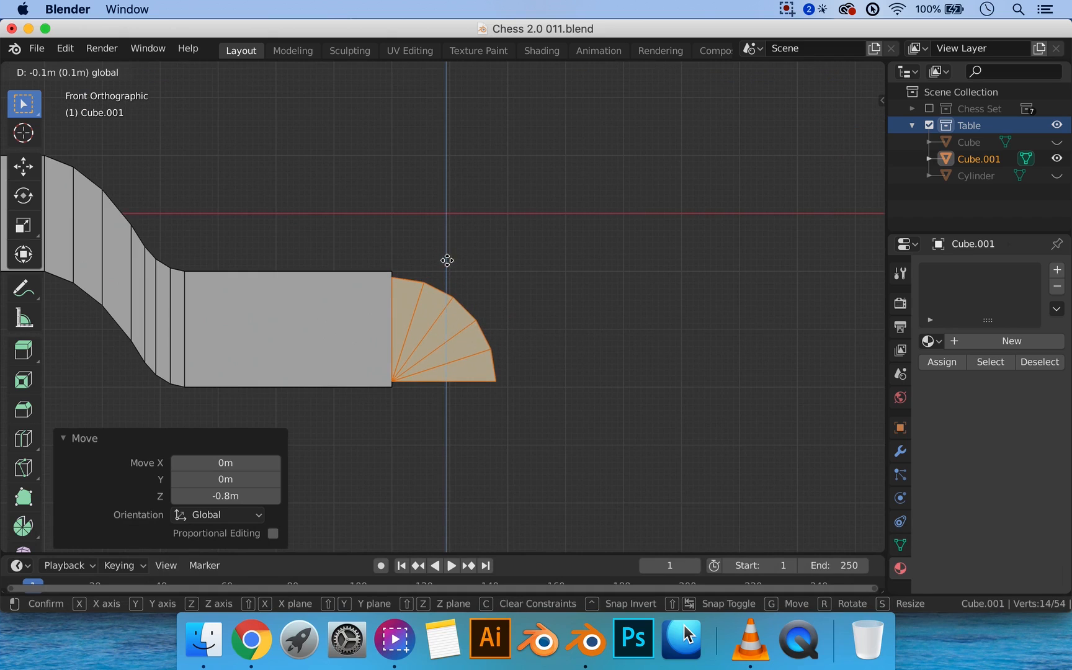
left_click(541, 269)
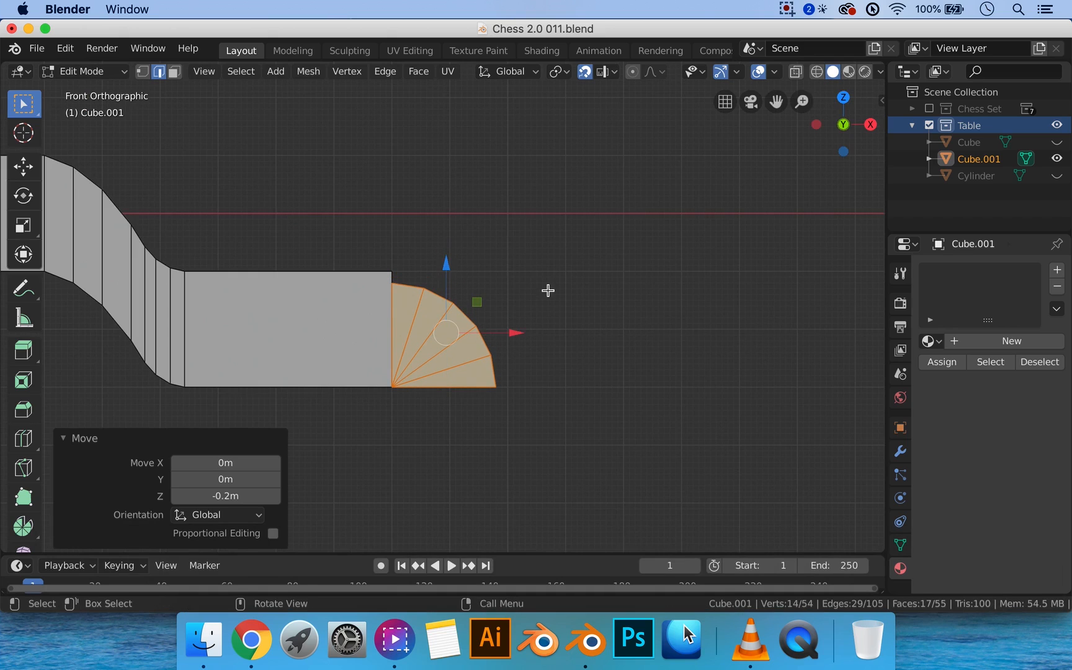
Scale the quarter cylinder uniformly to about 1.159 and raise it 0.2 m along Z
key("s")
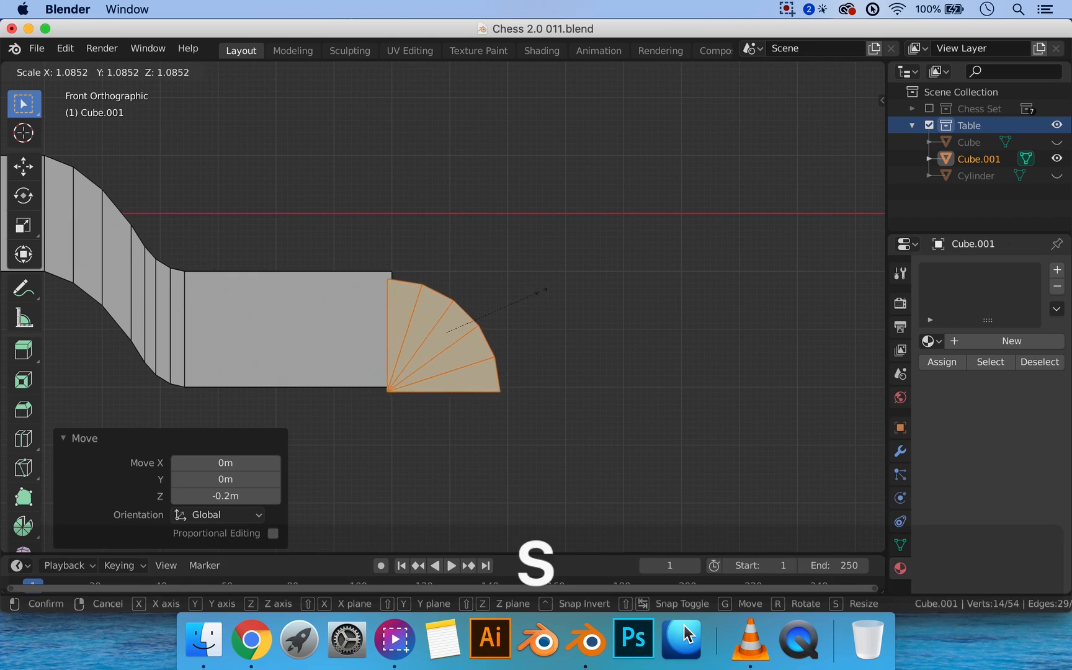
left_click(538, 293)
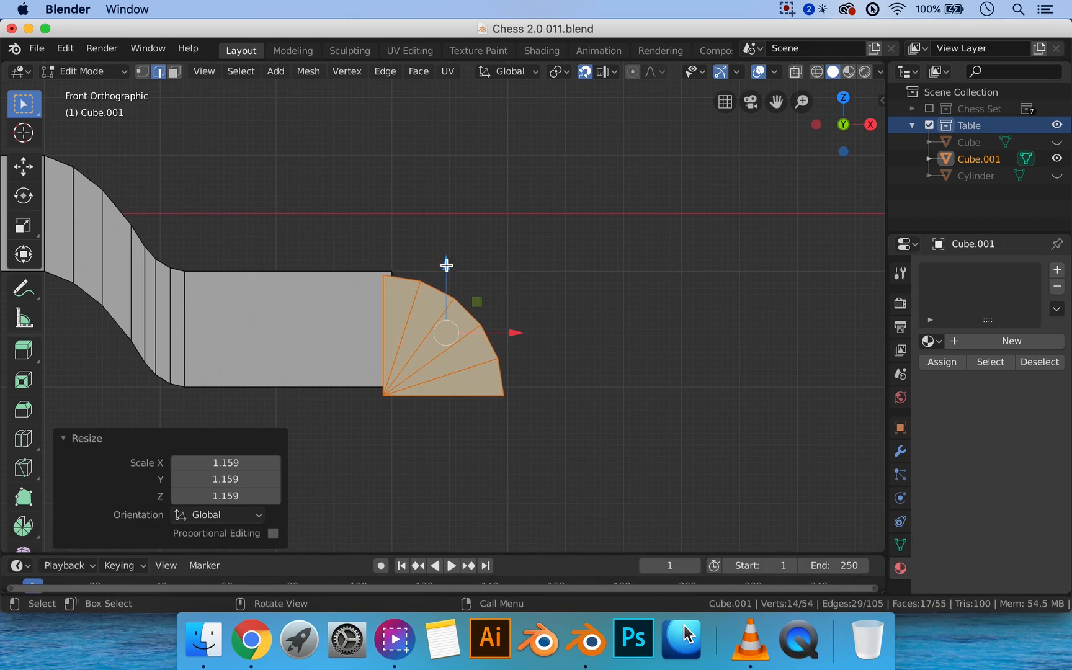
left_click_drag(446, 265, 448, 252)
Separate the mesh by loose parts, return to Object Mode and select the quarter cylinder
key("p")
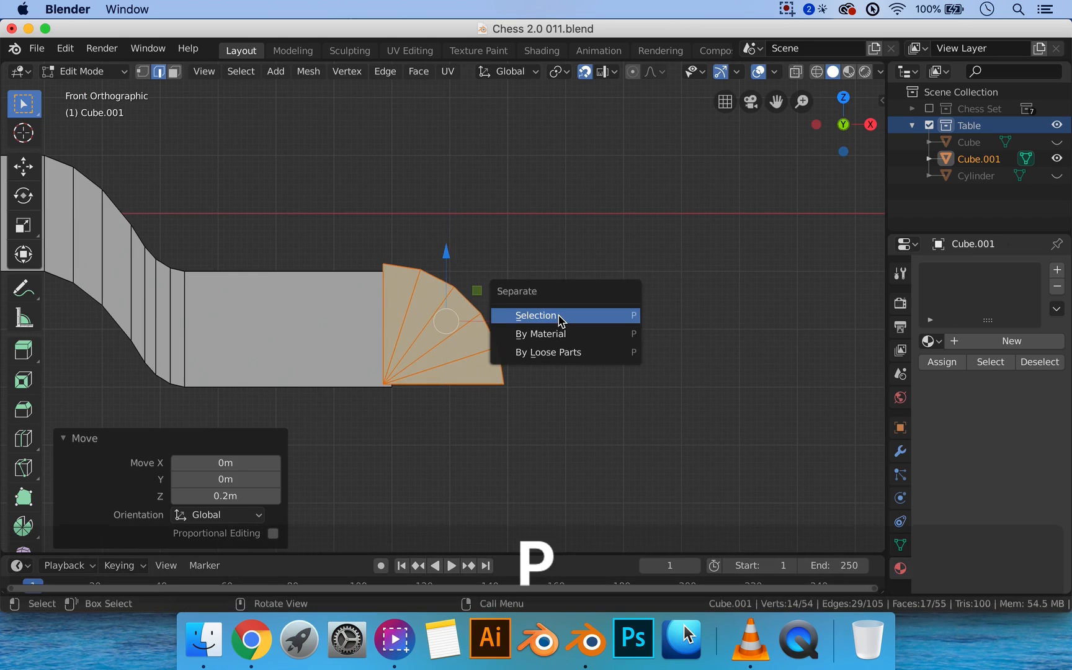
left_click(566, 353)
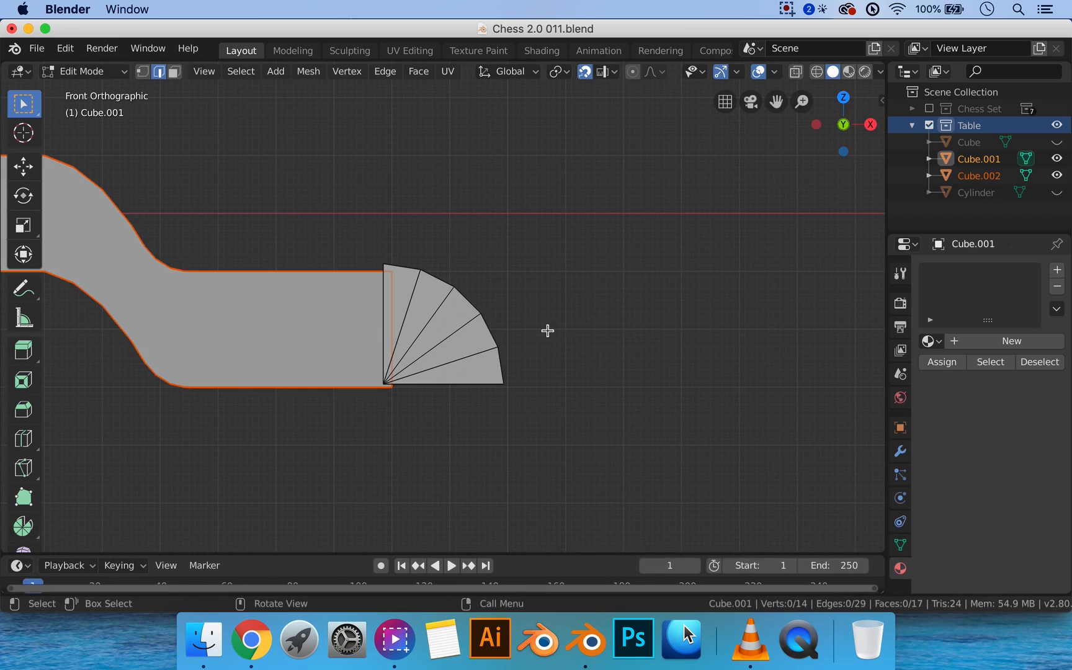
key("Tab")
left_click(466, 343)
Try applying the quarter cylinder's location, rotation and scale, and undo it
right_click(488, 348)
mouse_move(483, 352)
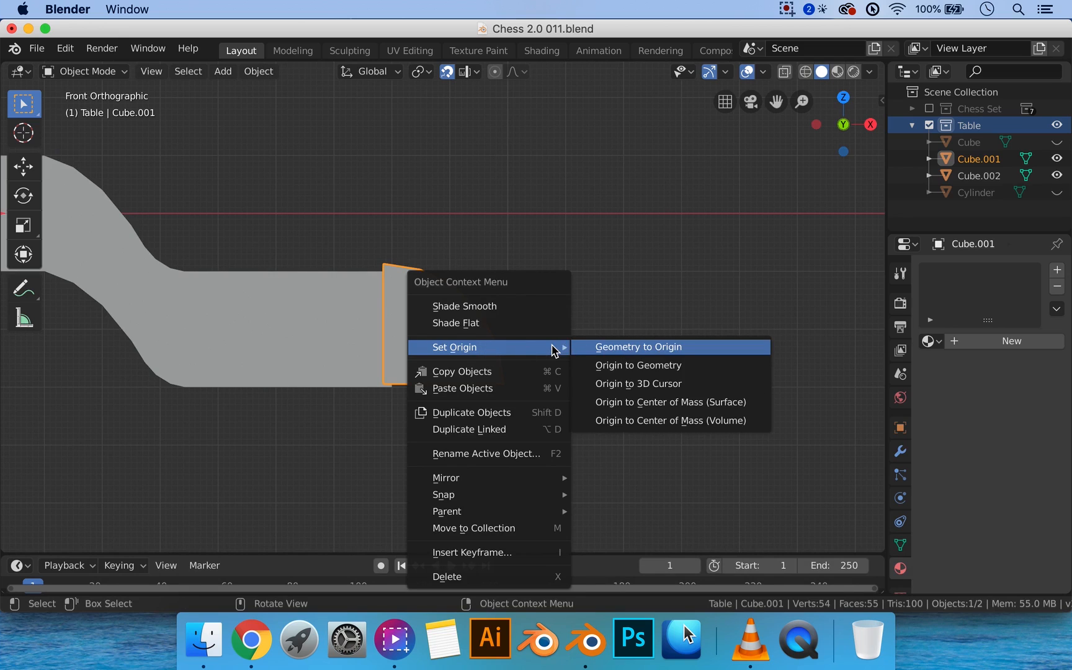
key("ctrl")
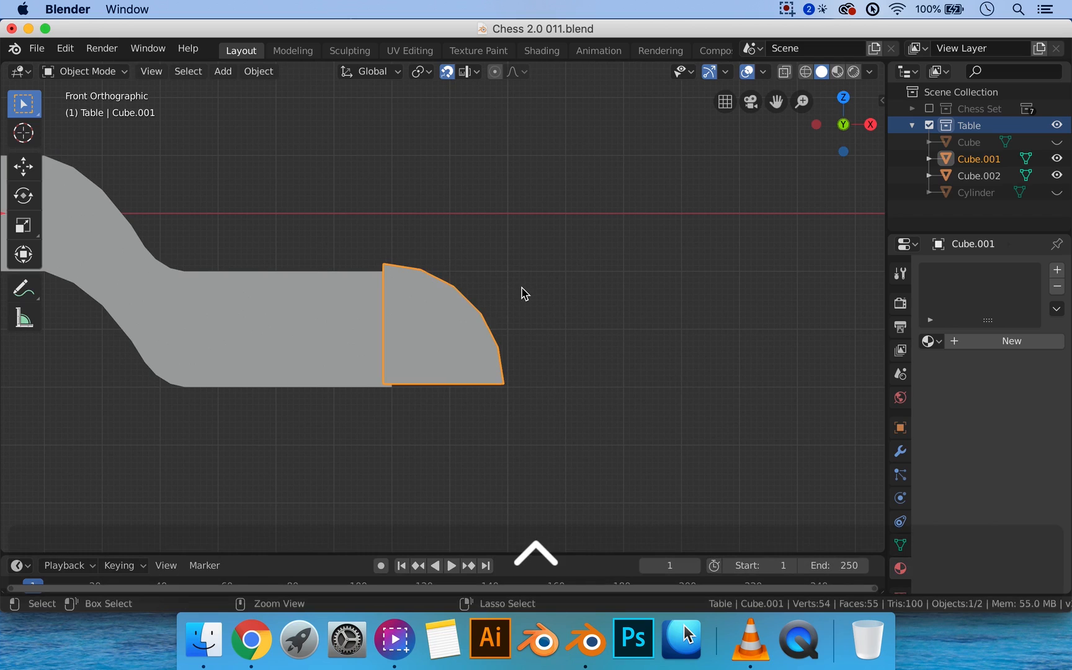
key("ctrl+a")
left_click(521, 291)
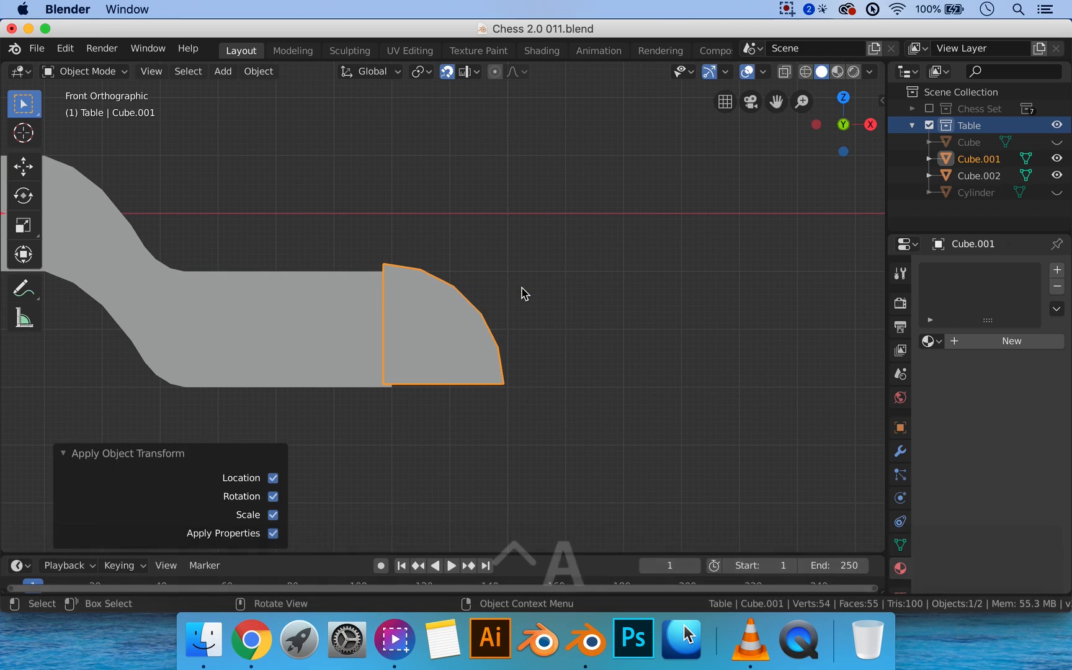
scroll(520, 287, "down", 3)
middle_click_drag(480, 279, 528, 284, "shift")
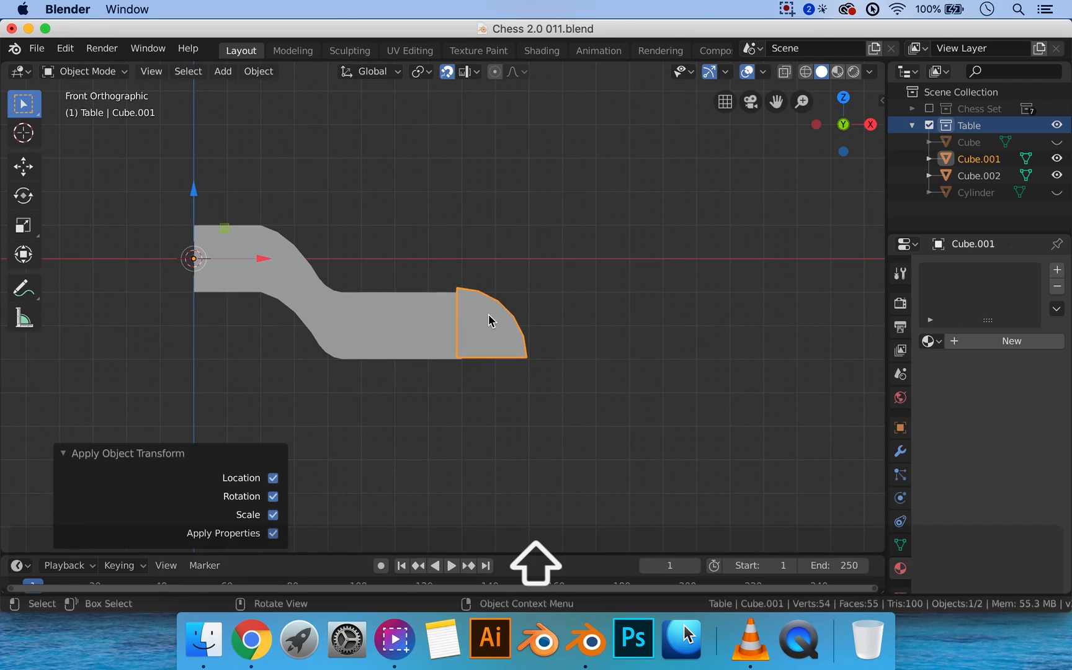
key("super+z")
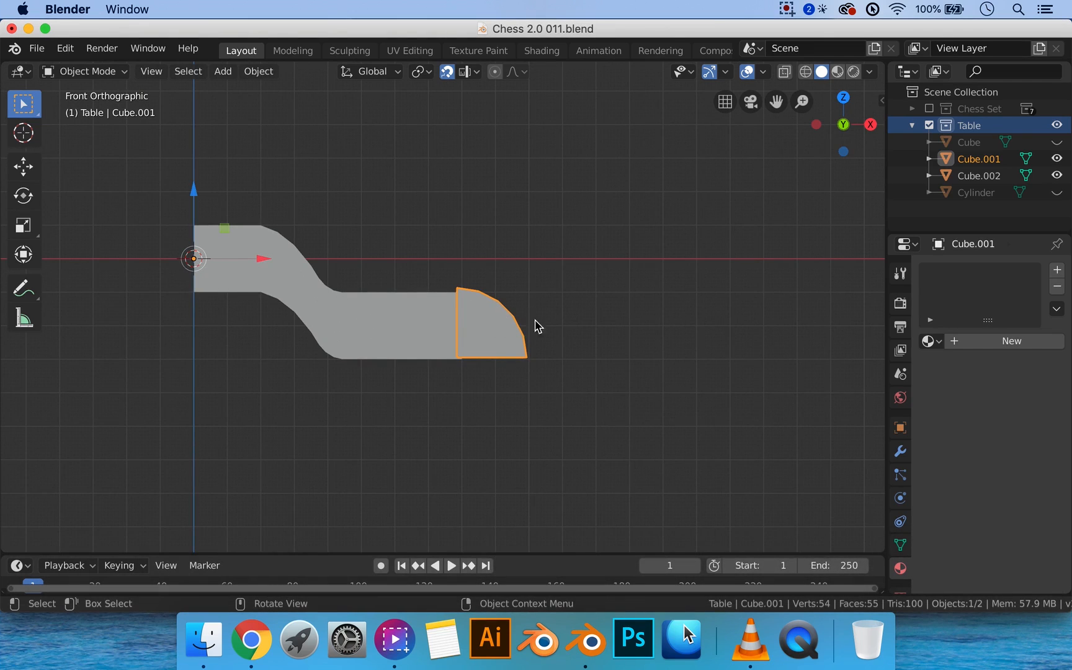
Set the quarter cylinder's origin to its geometry
right_click(488, 331)
mouse_move(514, 329)
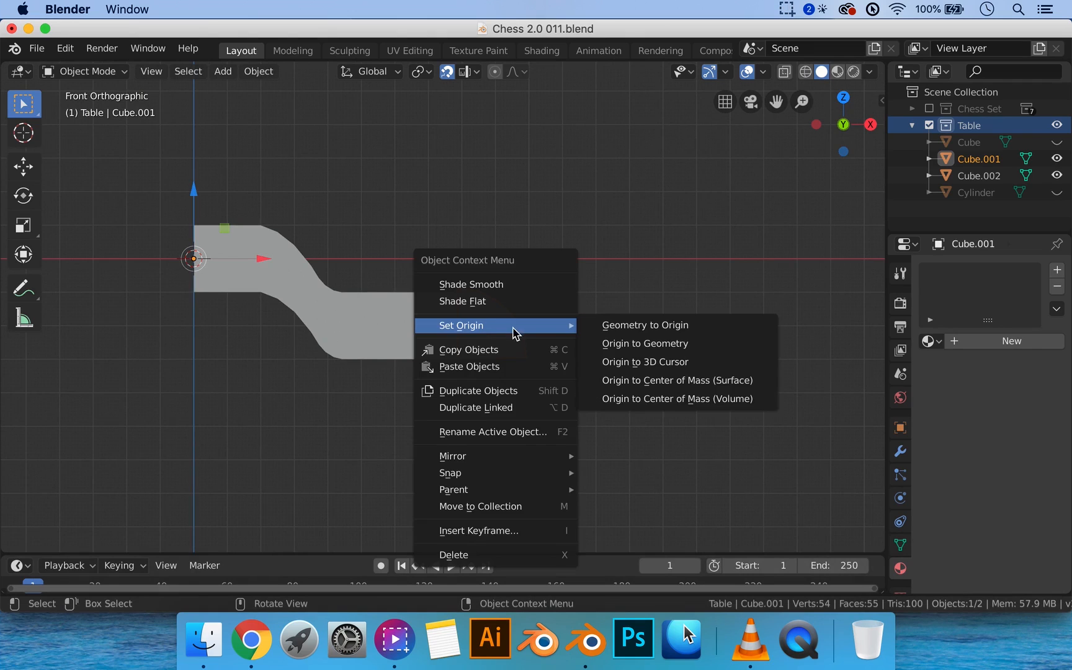
left_click(656, 344)
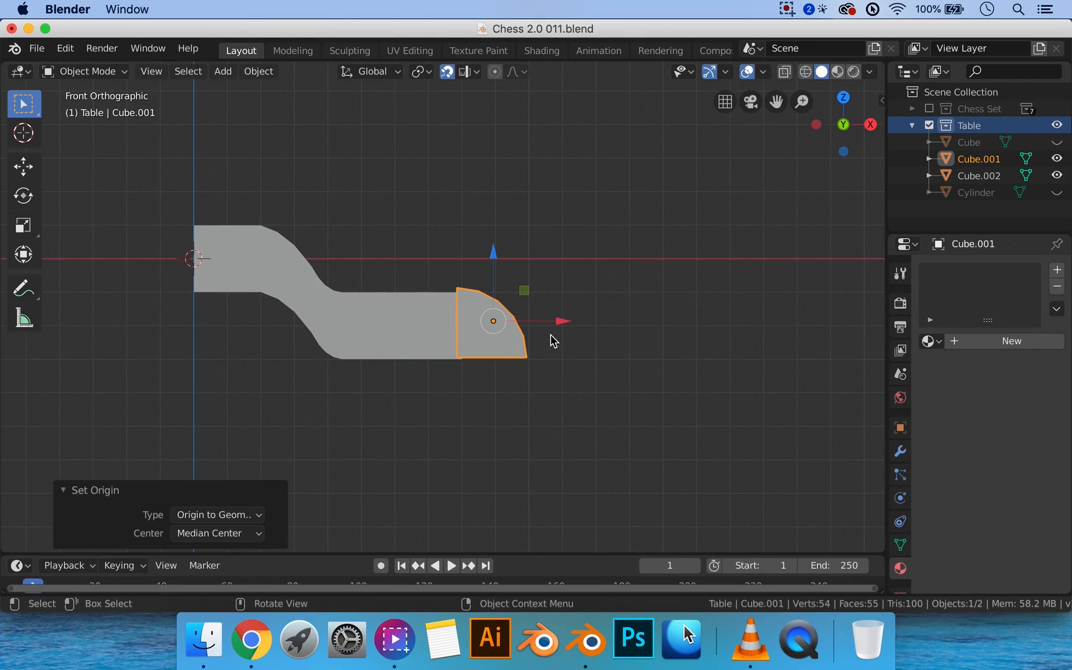
Snap the quarter cylinder to the grid
right_click(513, 352)
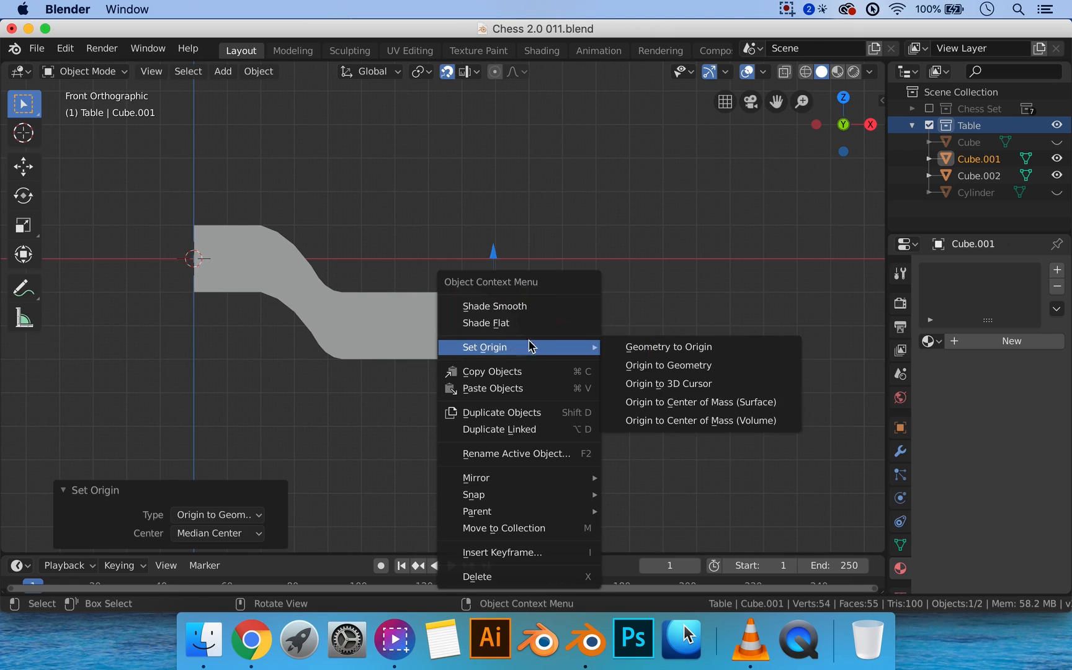
mouse_move(512, 495)
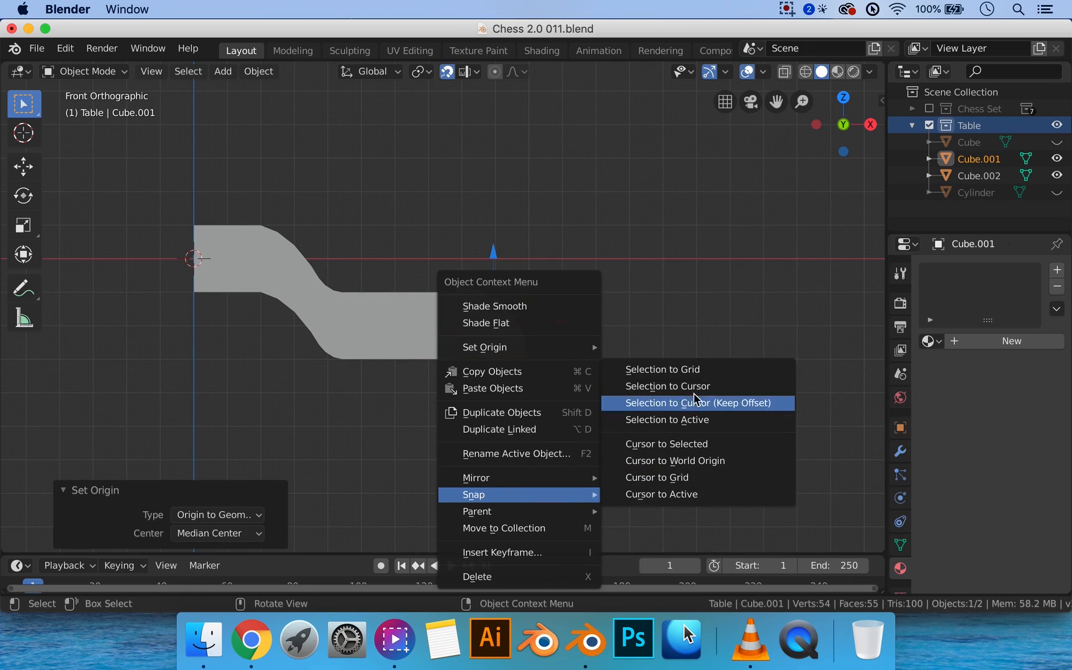
left_click(671, 370)
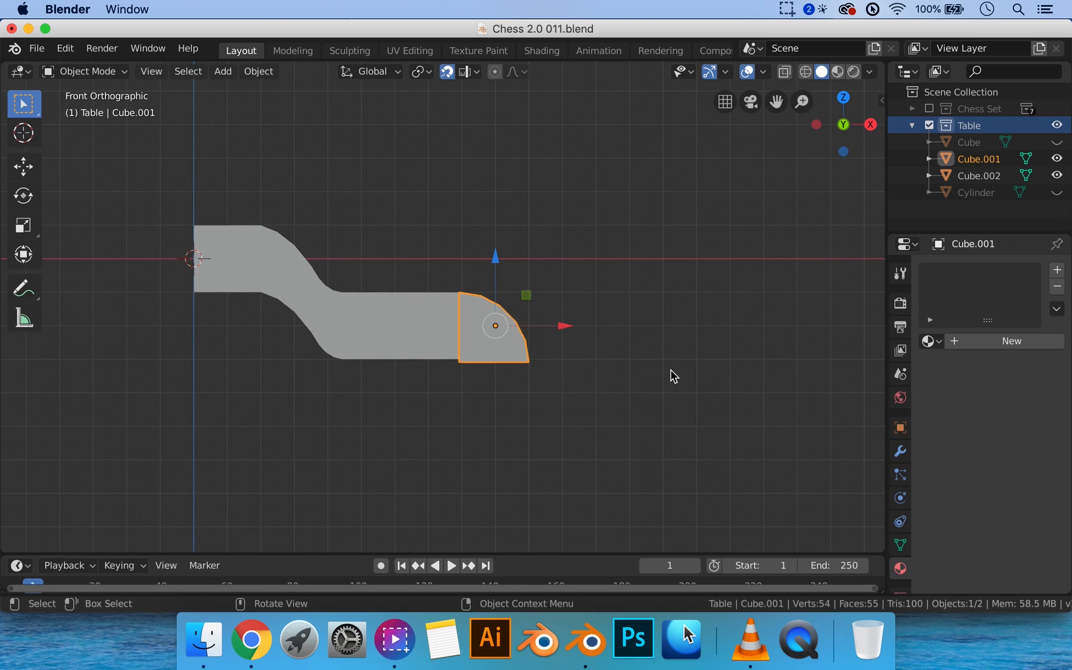
Snap the quarter cylinder to the 3D cursor at the world origin
right_click(558, 371)
mouse_move(599, 366)
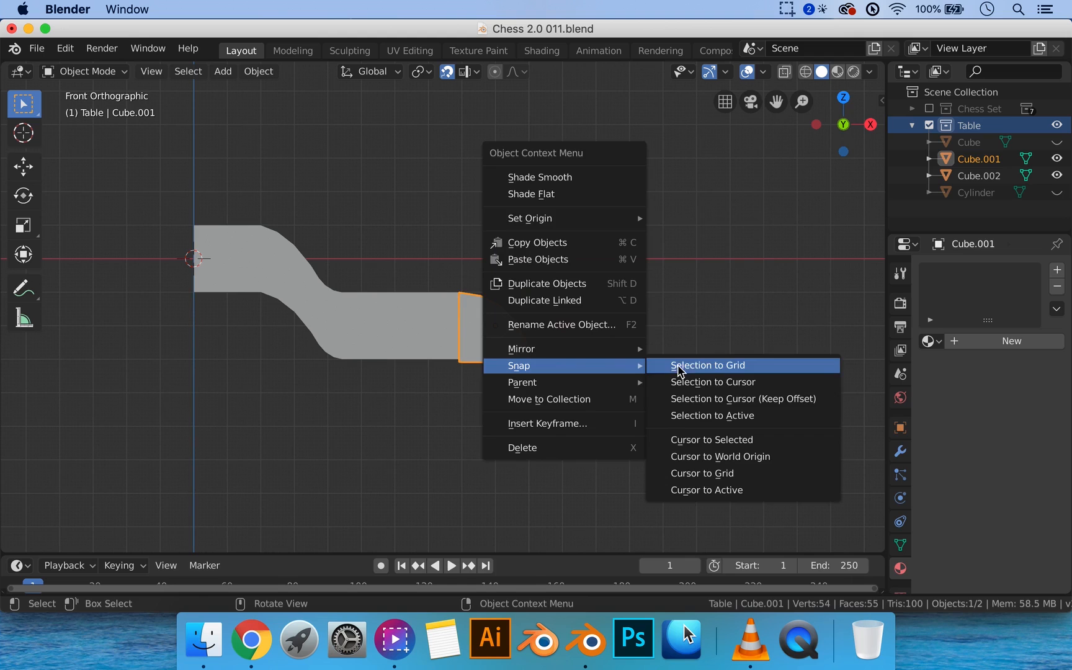
left_click(724, 382)
Move the quarter cylinder 1.1 m along Z and 1.1 m along X so its square corner meets the world origin
middle_click_drag(402, 306, 551, 333, "shift")
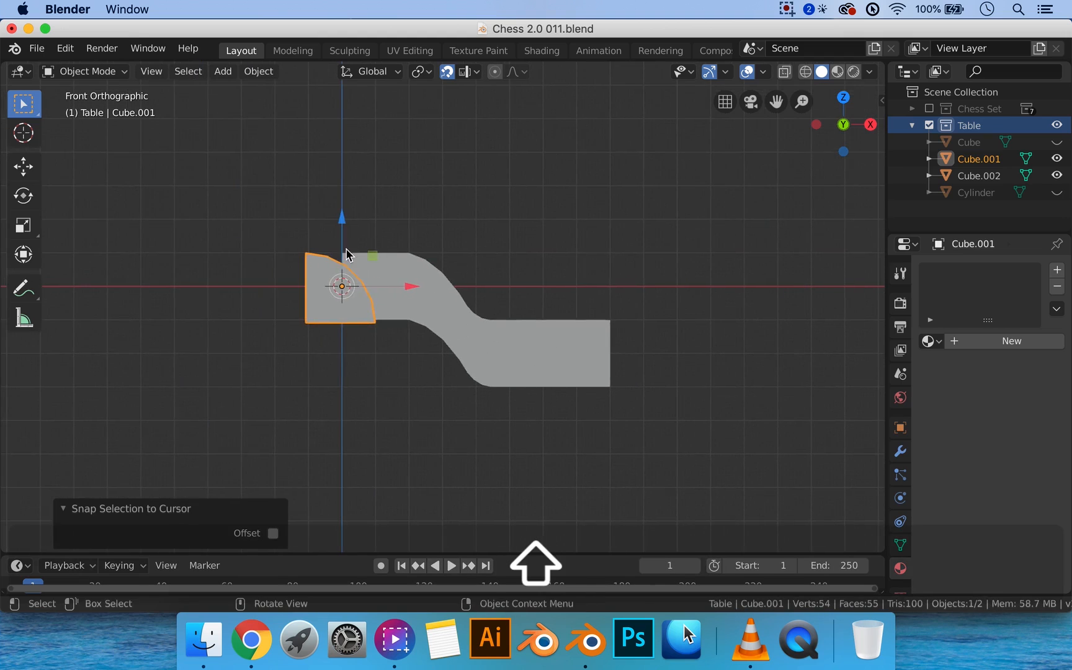
scroll(340, 248, "up", 4)
left_click_drag(233, 203, 252, 124)
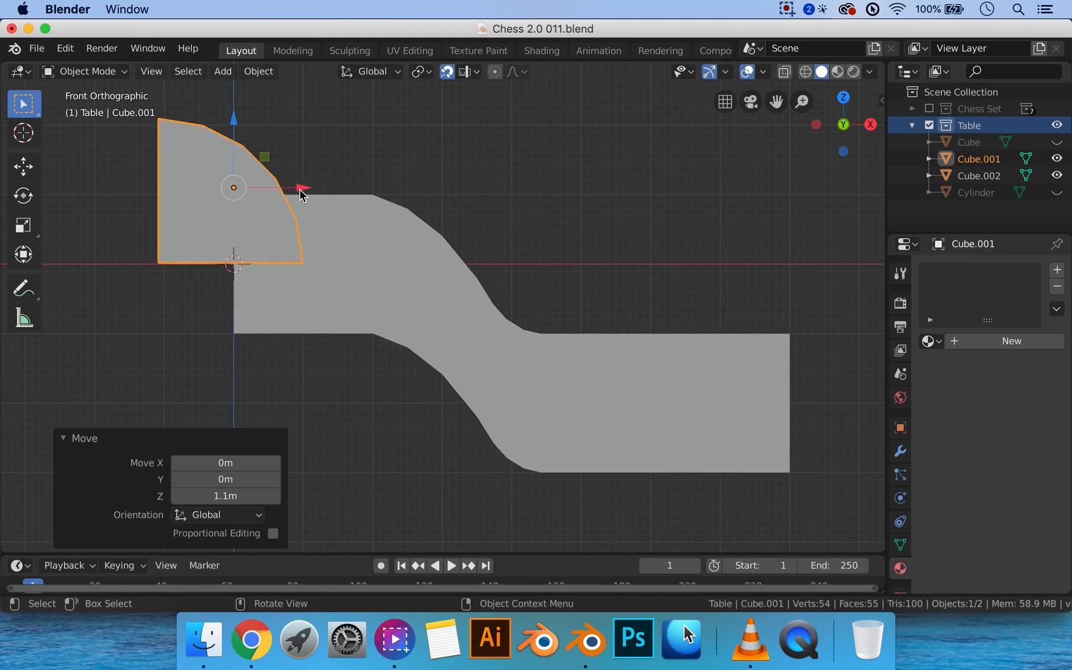
left_click_drag(300, 194, 378, 194)
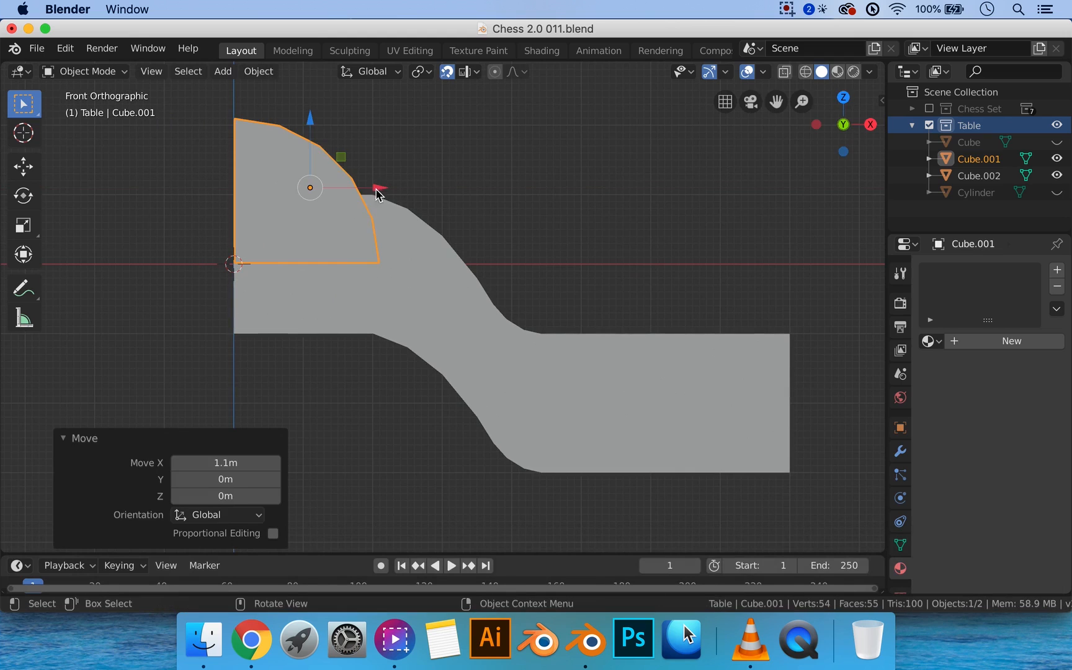
Set the quarter cylinder's origin to the 3D cursor and scale it uniformly to about 0.953
middle_click_drag(443, 175, 527, 259, "shift")
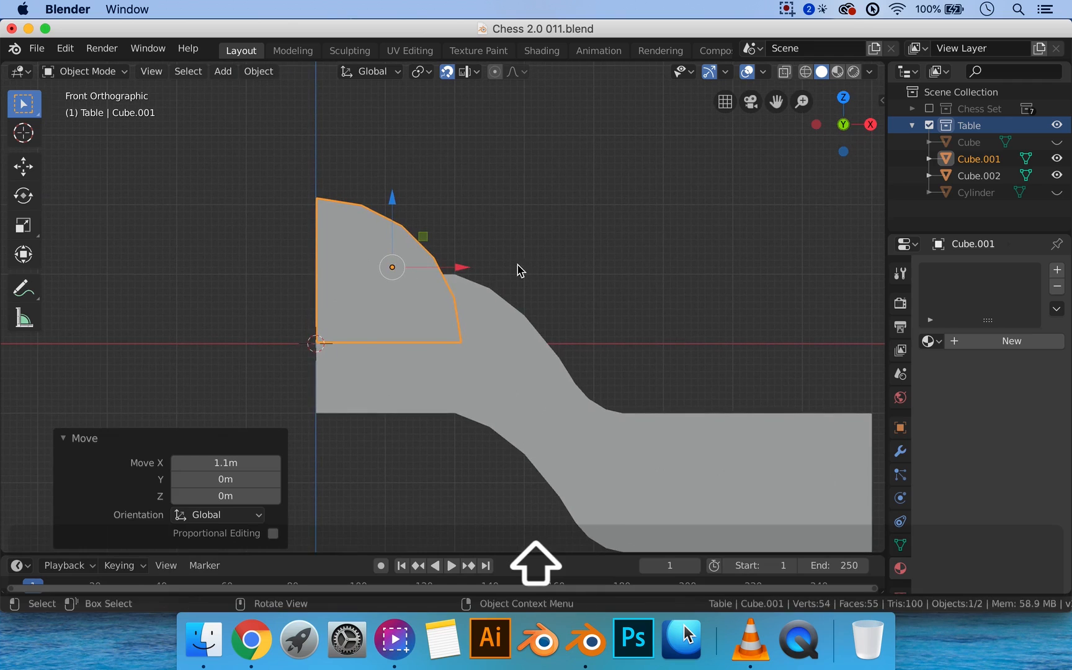
right_click(352, 326)
mouse_move(369, 181)
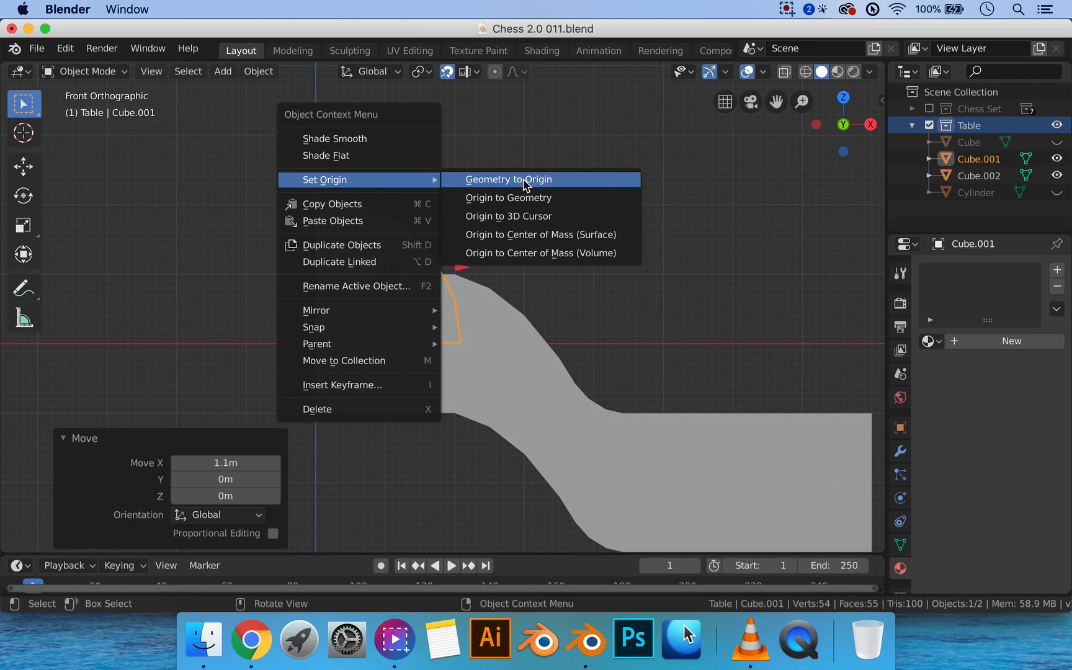
left_click(525, 218)
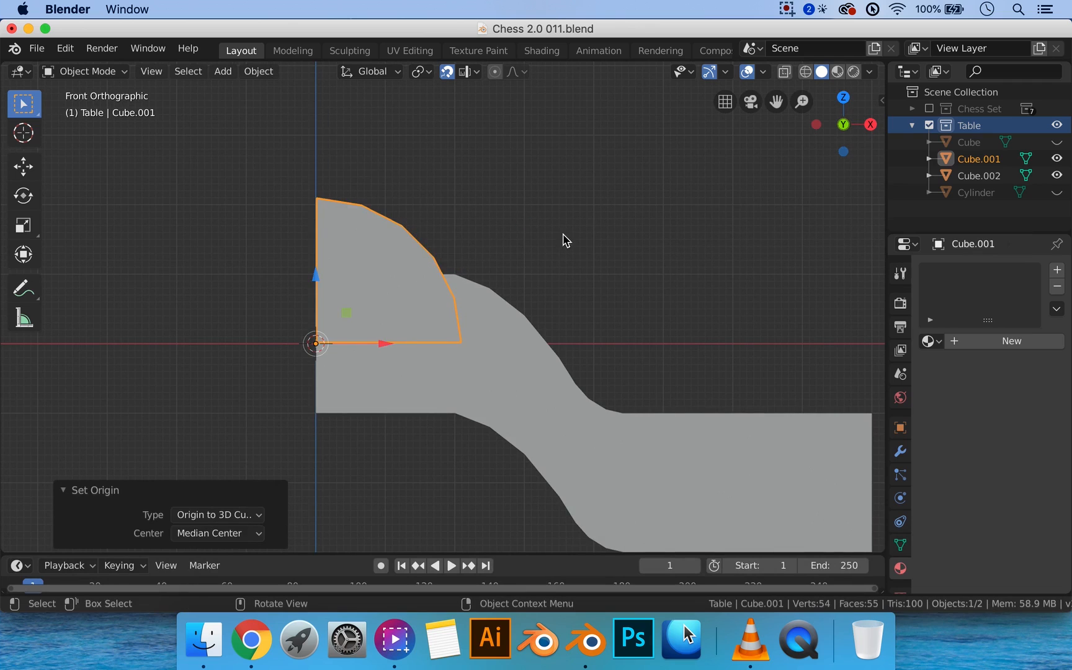
key("s")
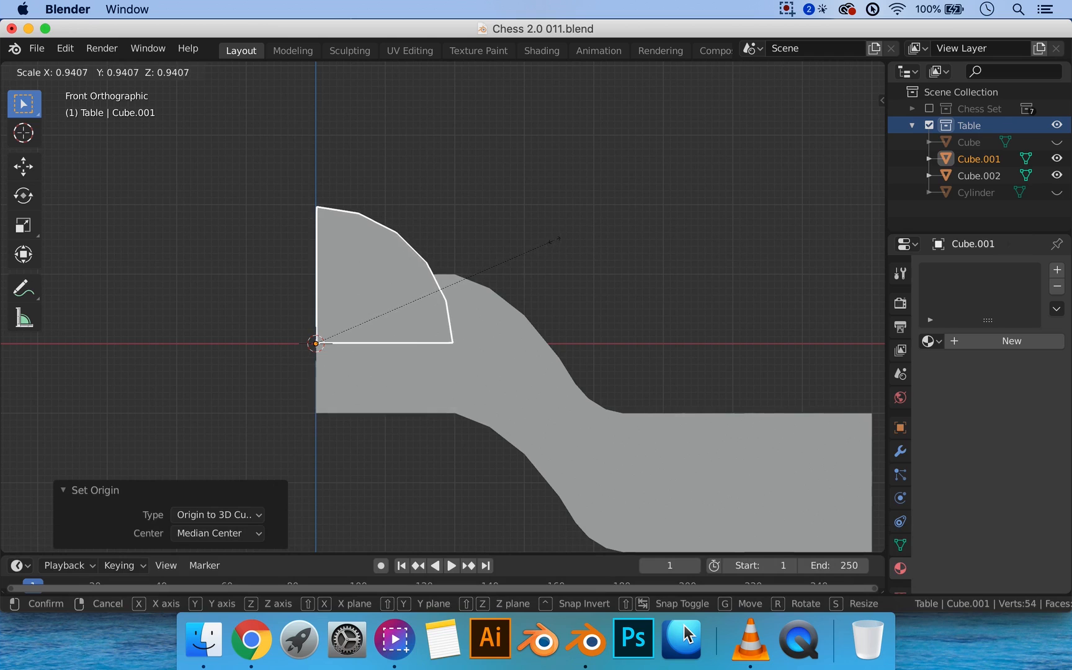
left_click(559, 238)
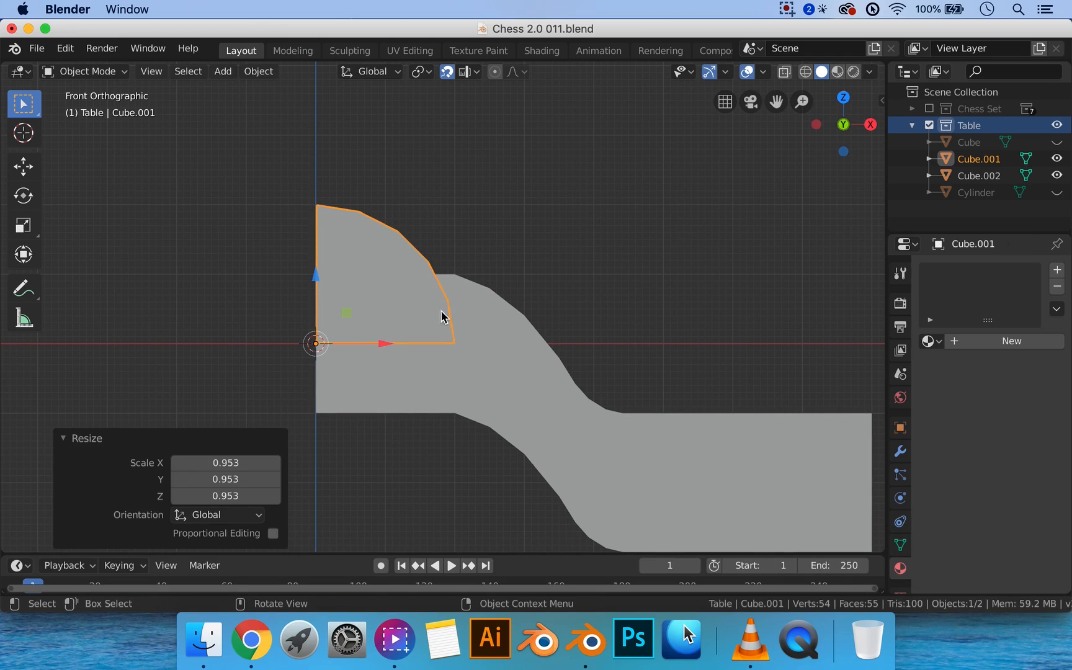
Hide the leg temporarily to examine the quarter cylinder against the axes, and view both parts in perspective
left_click(1056, 159)
left_click(1056, 159)
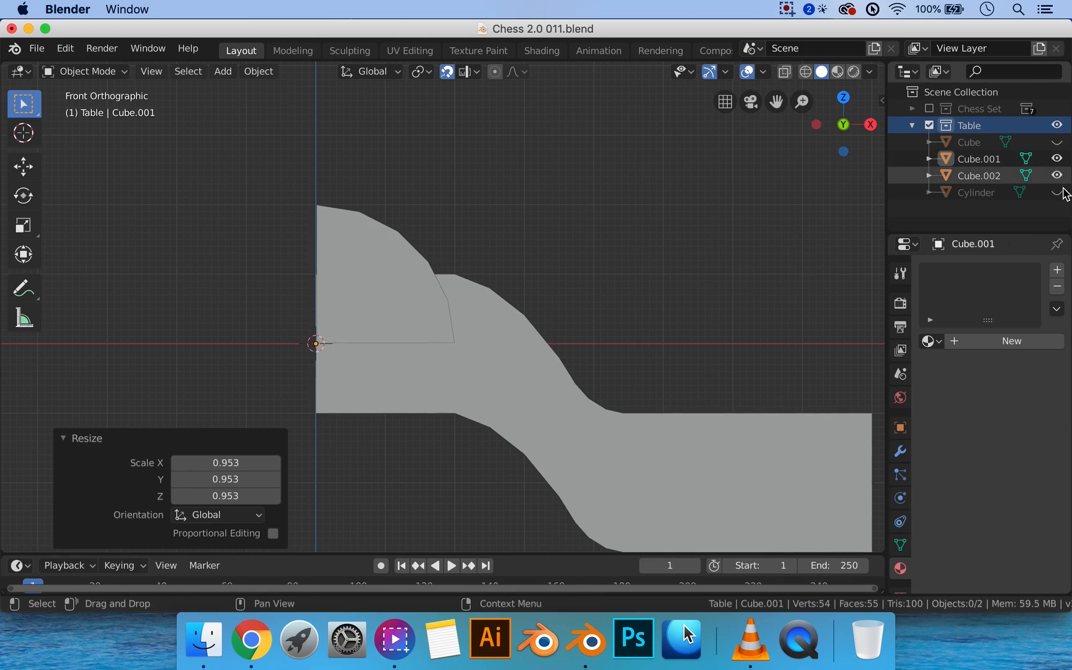
left_click(1057, 175)
scroll(402, 313, "up", 2)
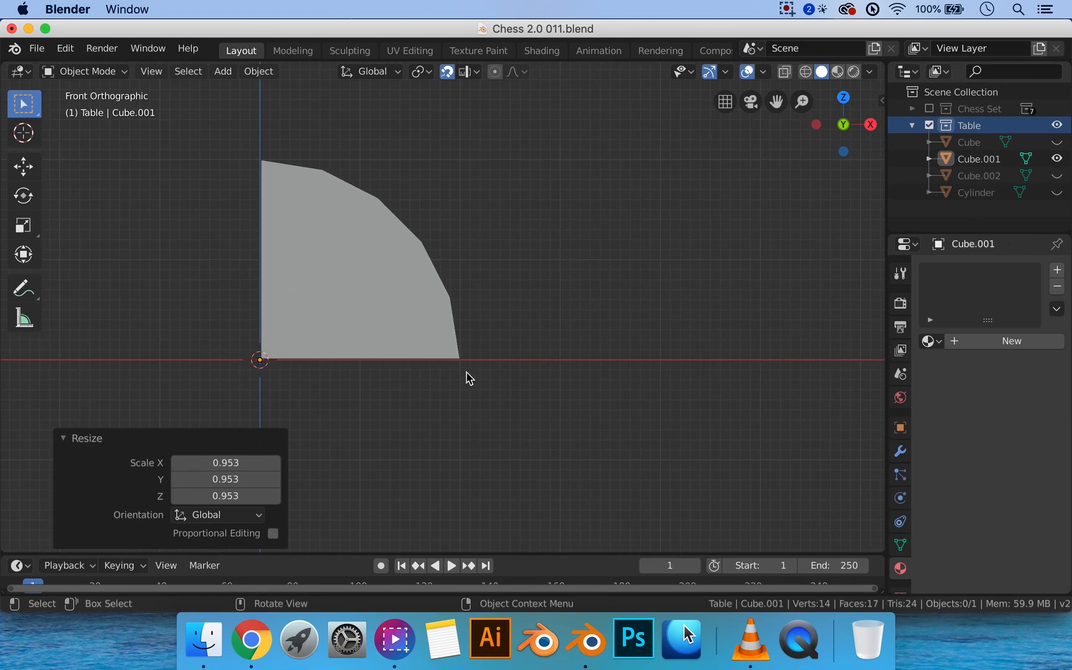
scroll(435, 347, "down", 3)
left_click(1056, 176)
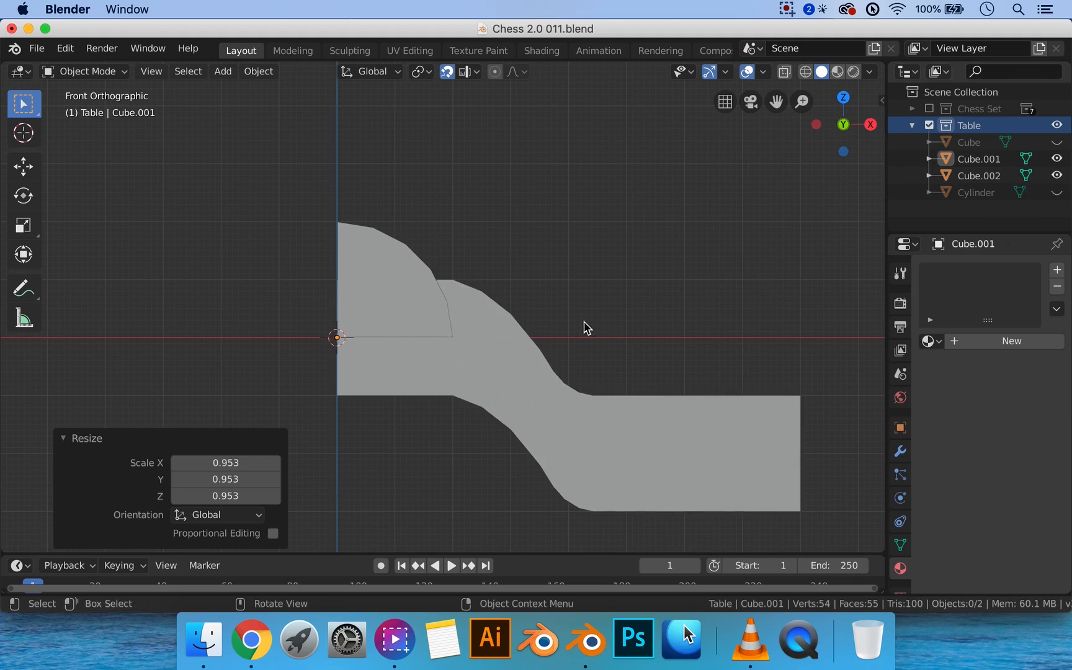
middle_click_drag(583, 327, 454, 351)
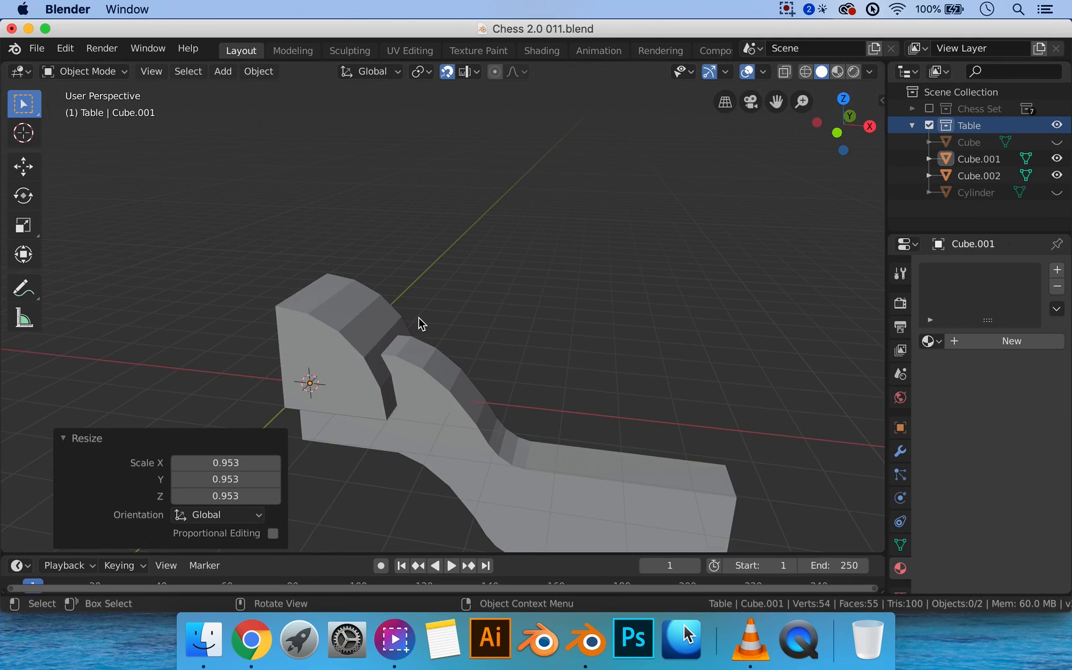
From the right view, select the quarter cylinder and scale it along Y to about 0.439 to approach the leg's width
key("3")
left_click(327, 277)
middle_click_drag(327, 277, 500, 302, "shift")
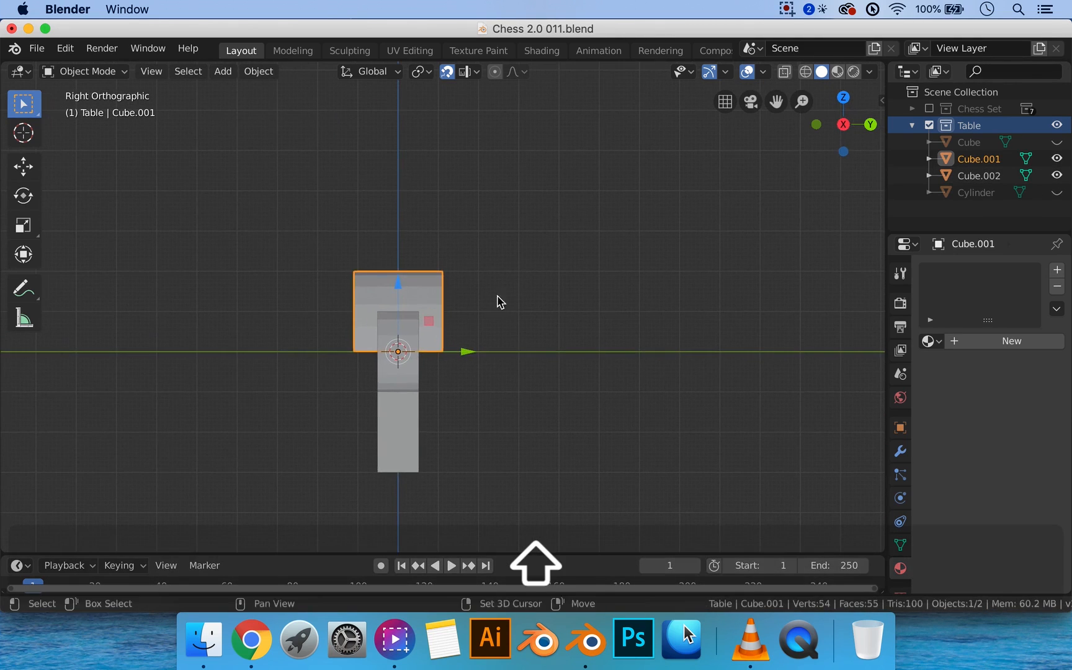
key("s")
key("y")
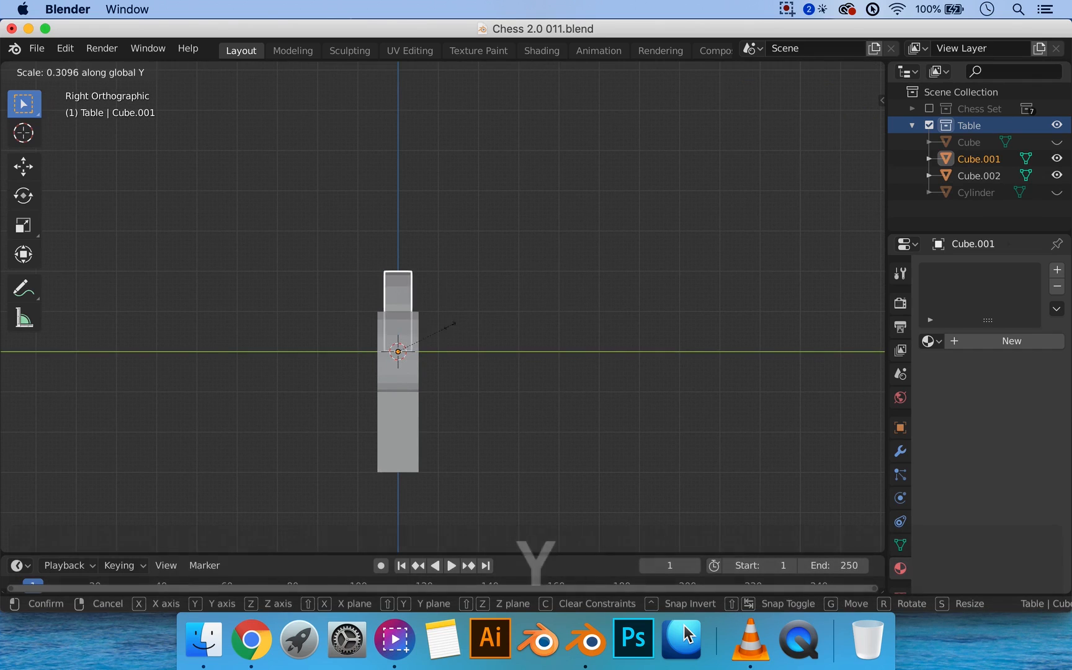
left_click(490, 324)
Widen the quarter cylinder along Y by a further factor of about 1.106
middle_click_drag(486, 328, 541, 400)
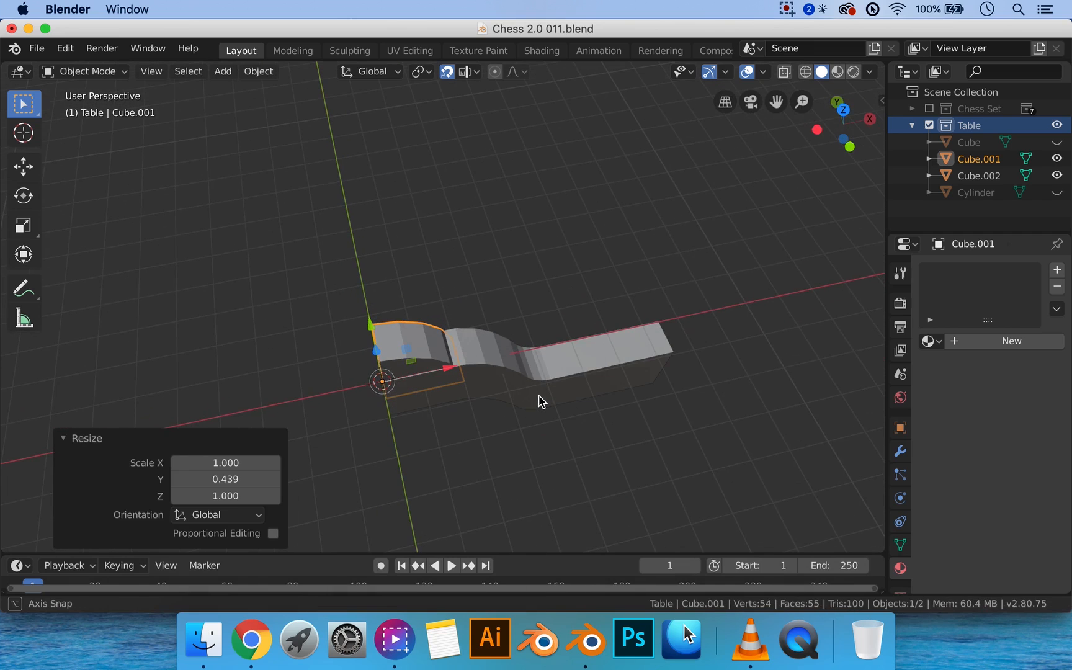
key("s")
key("y")
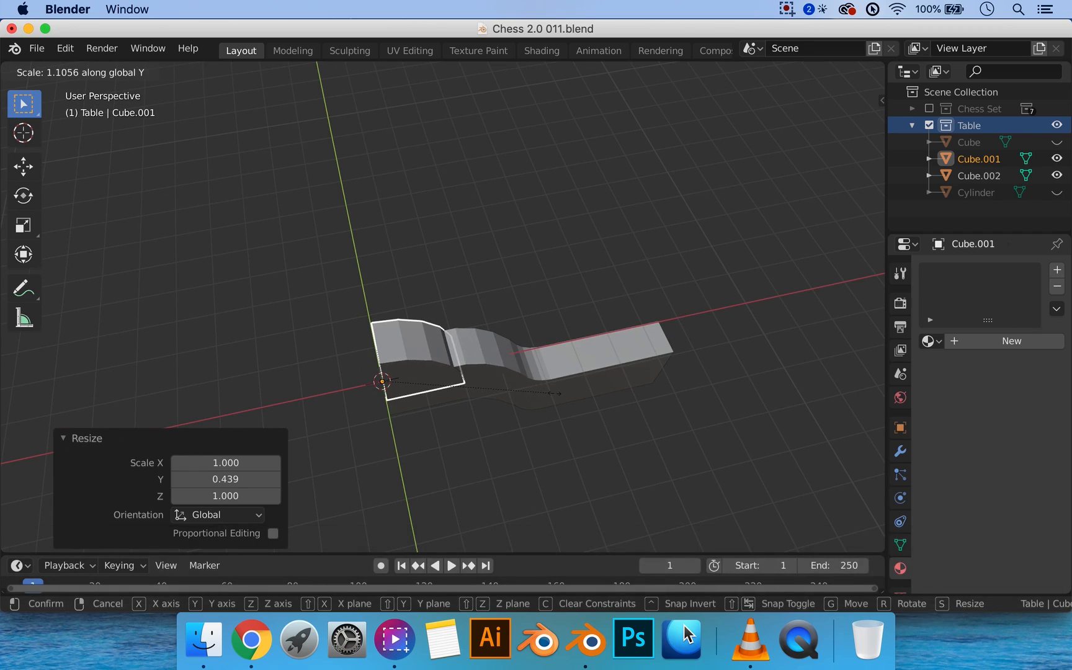
left_click(559, 397)
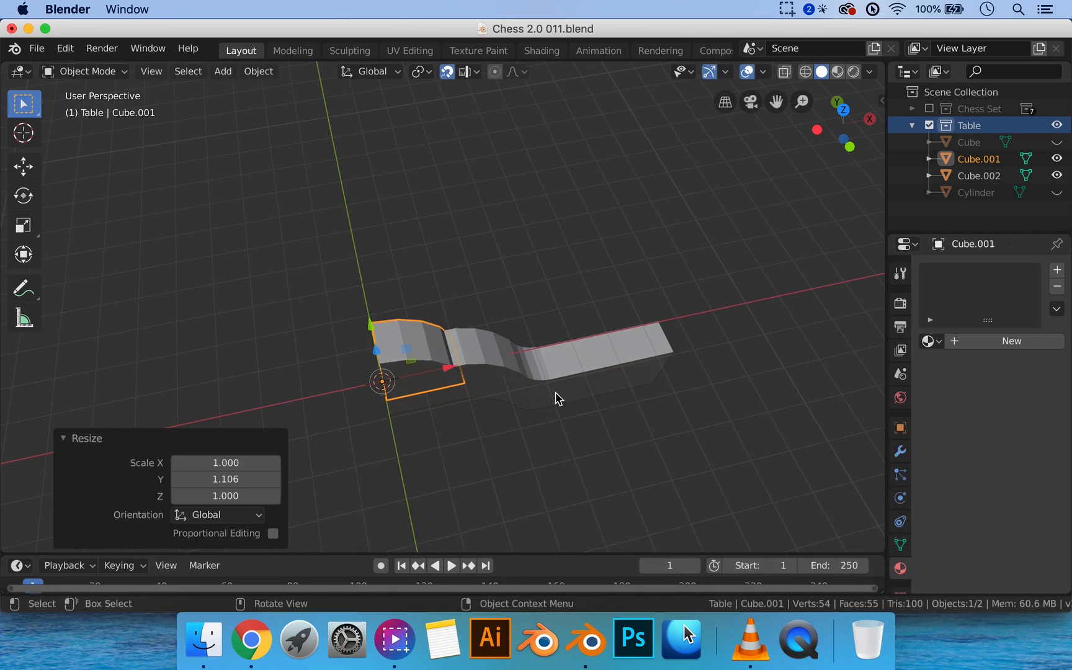
Set snapping to Vertex and rescale the quarter cylinder along Y to fit the leg's width
left_click(472, 75)
left_click(460, 137)
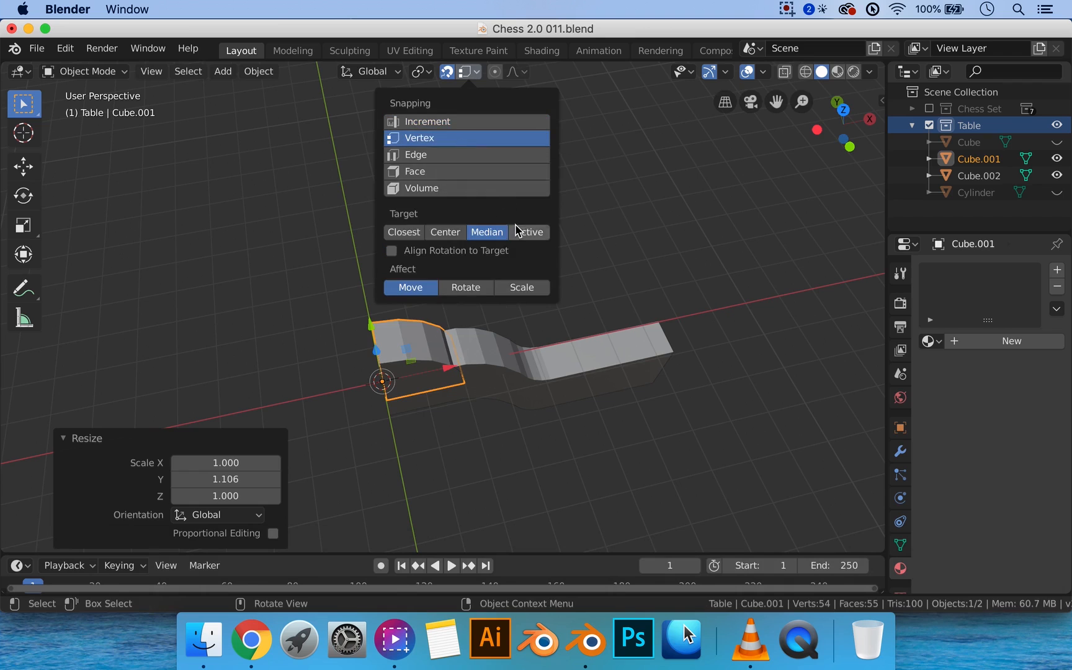
middle_click_drag(458, 310, 600, 335)
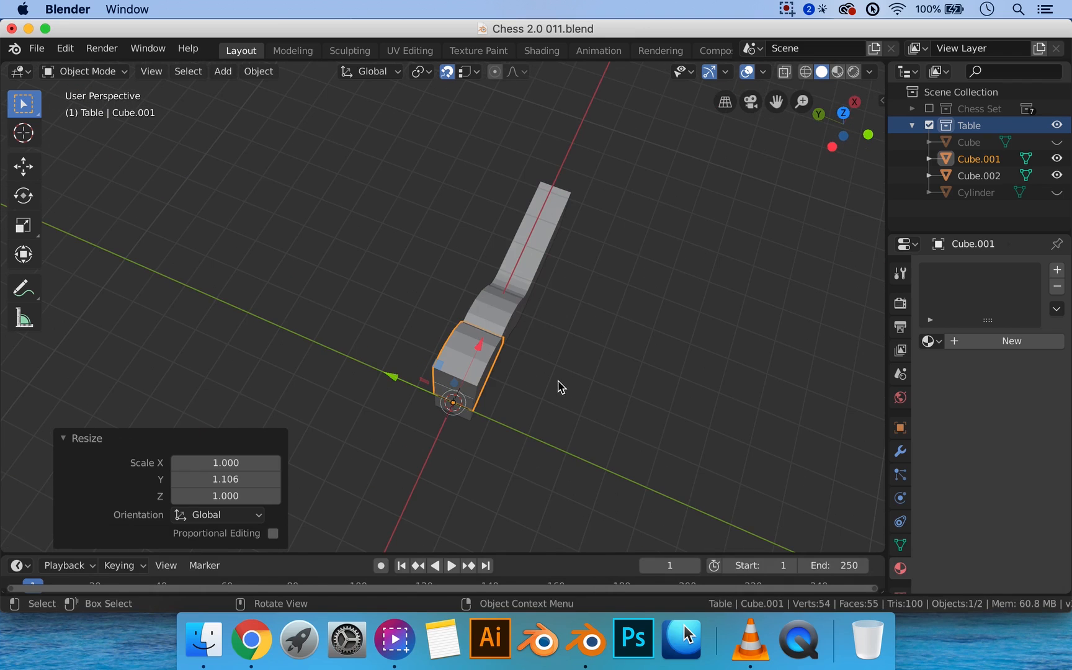
key("s")
key("y")
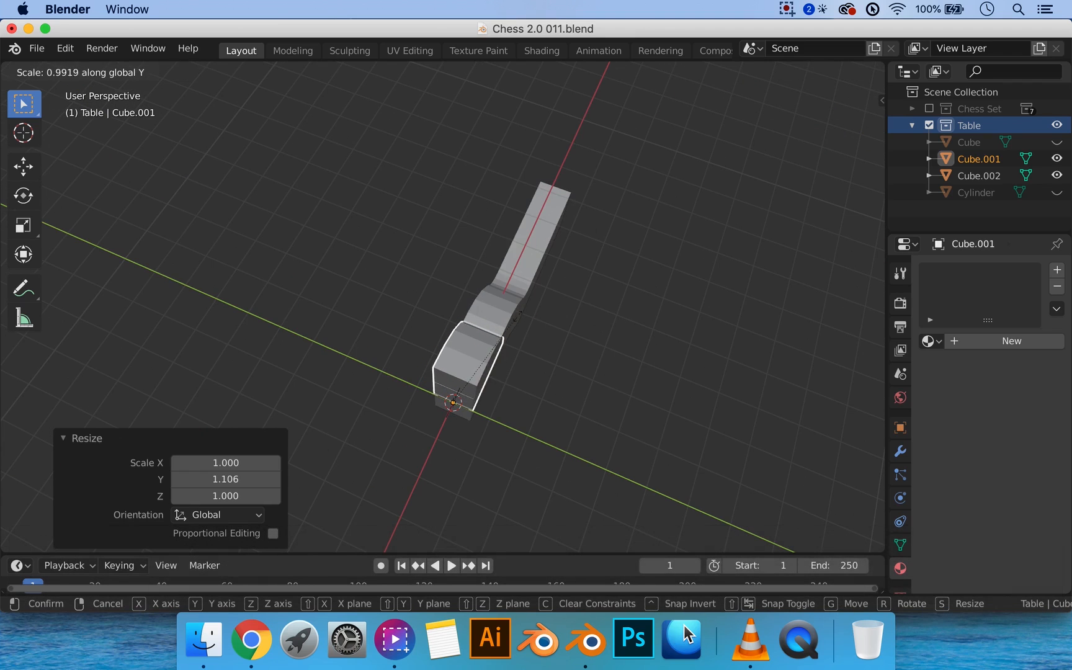
Undo the last Y scaling of the rounded block and move it 7 m along X with snapping
left_click(513, 323)
key("super+z")
middle_click_drag(502, 368, 434, 347)
left_click(475, 72)
left_click(461, 122)
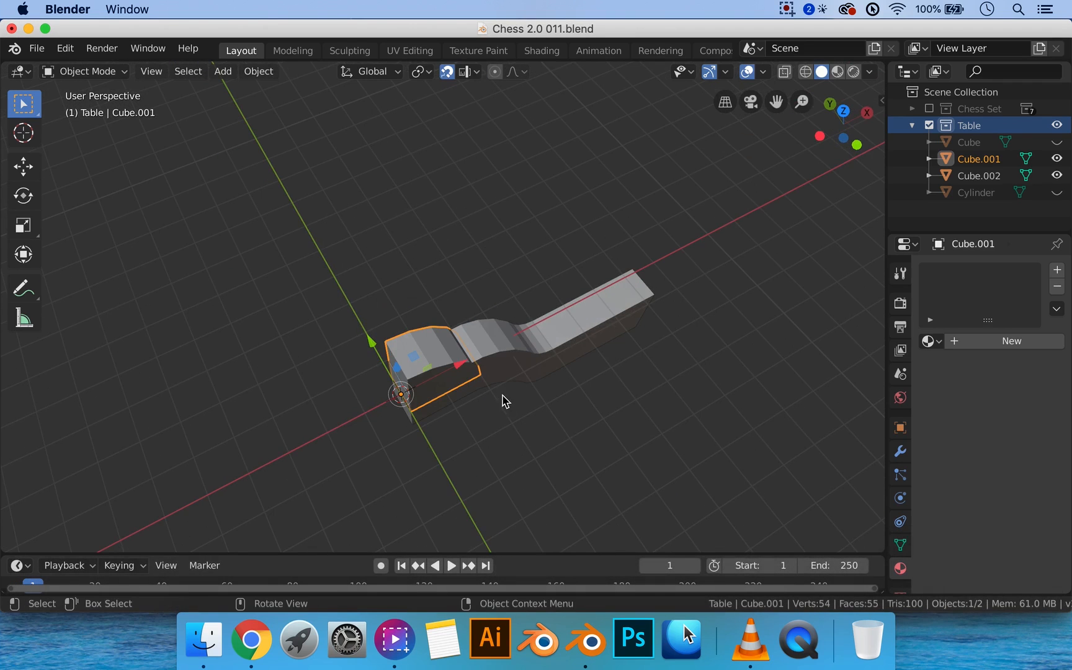
left_click_drag(461, 372, 713, 309)
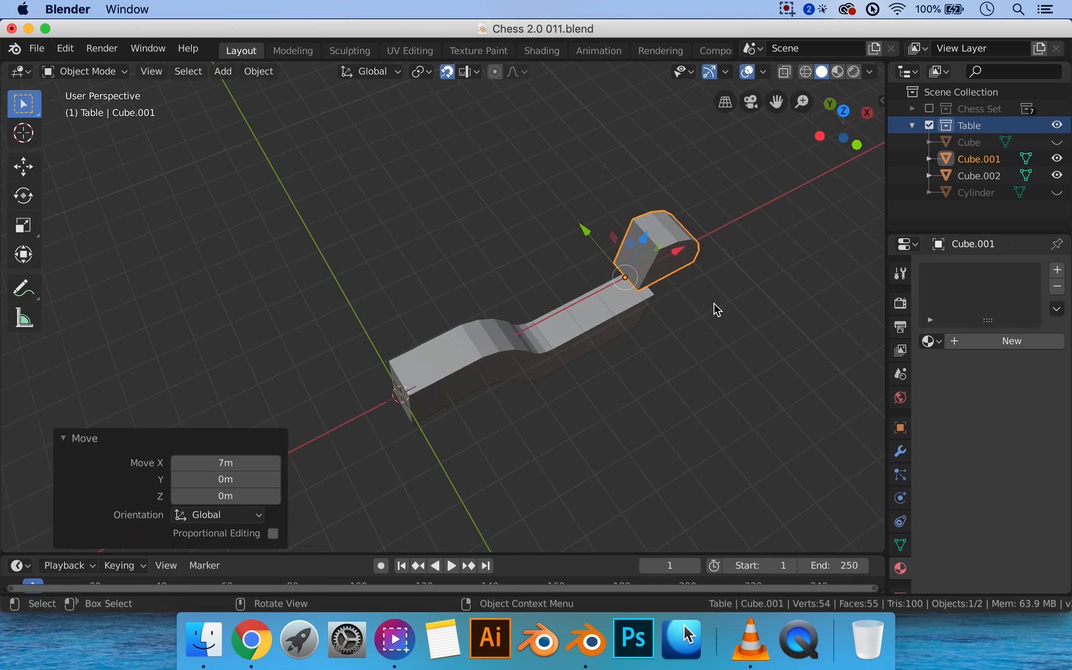
In front view, move the rounded block 1 m further along X and -3 m along Z against the curved piece's end
key("3")
key("1")
key("g")
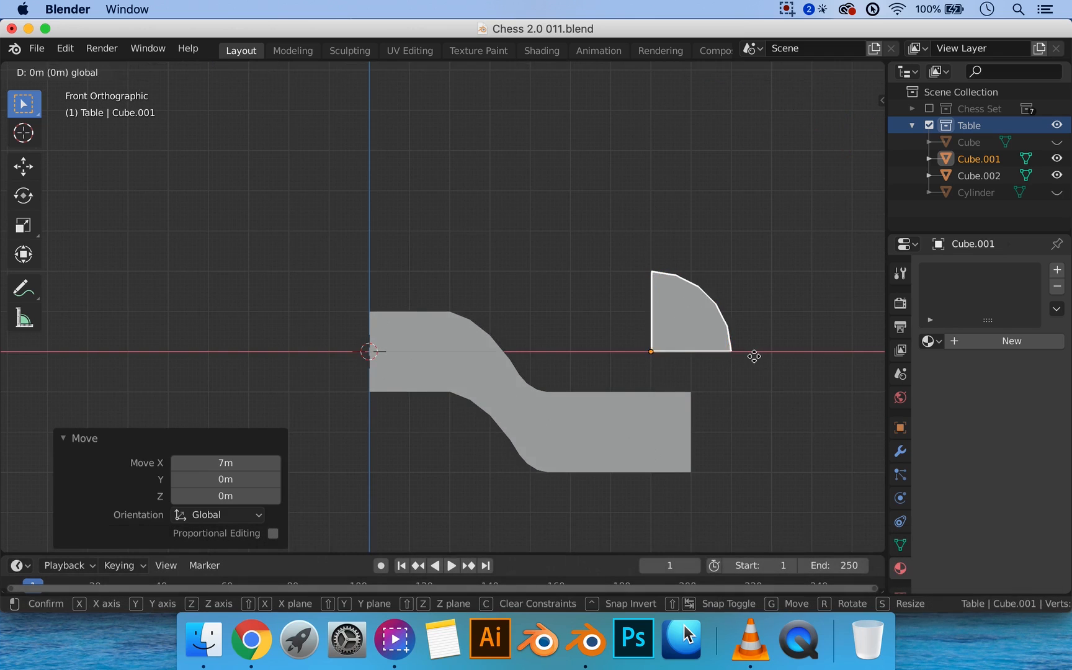
key("1")
key("Return")
key("g")
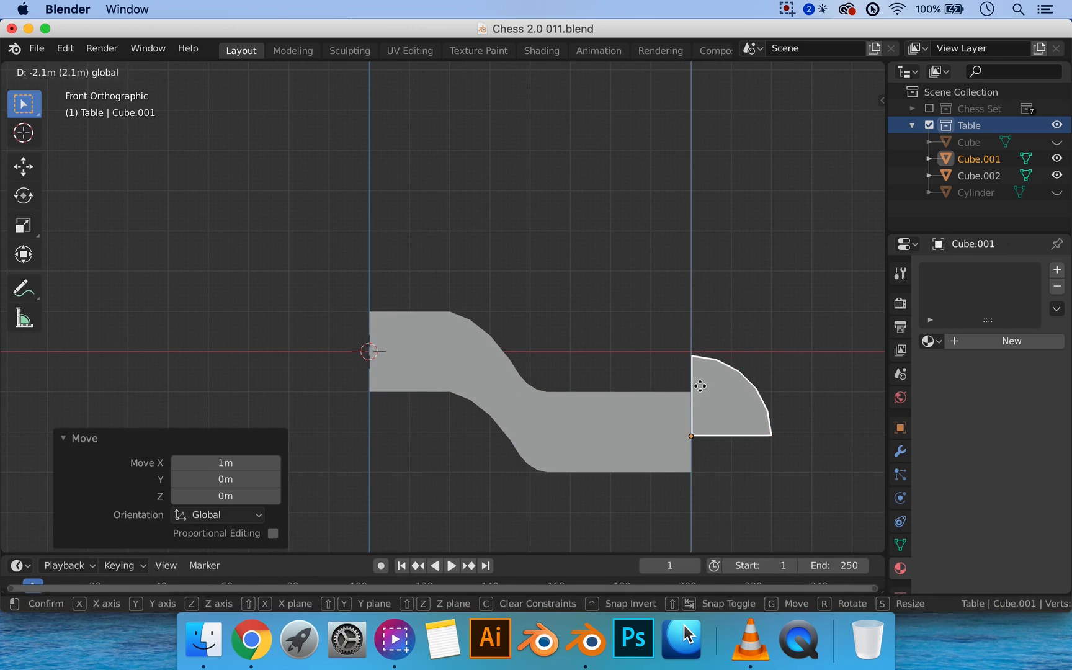
left_click(703, 403)
Join the rounded end block into the curved piece, keeping Cube.002 as the active object
middle_click_drag(754, 333, 683, 296, "shift")
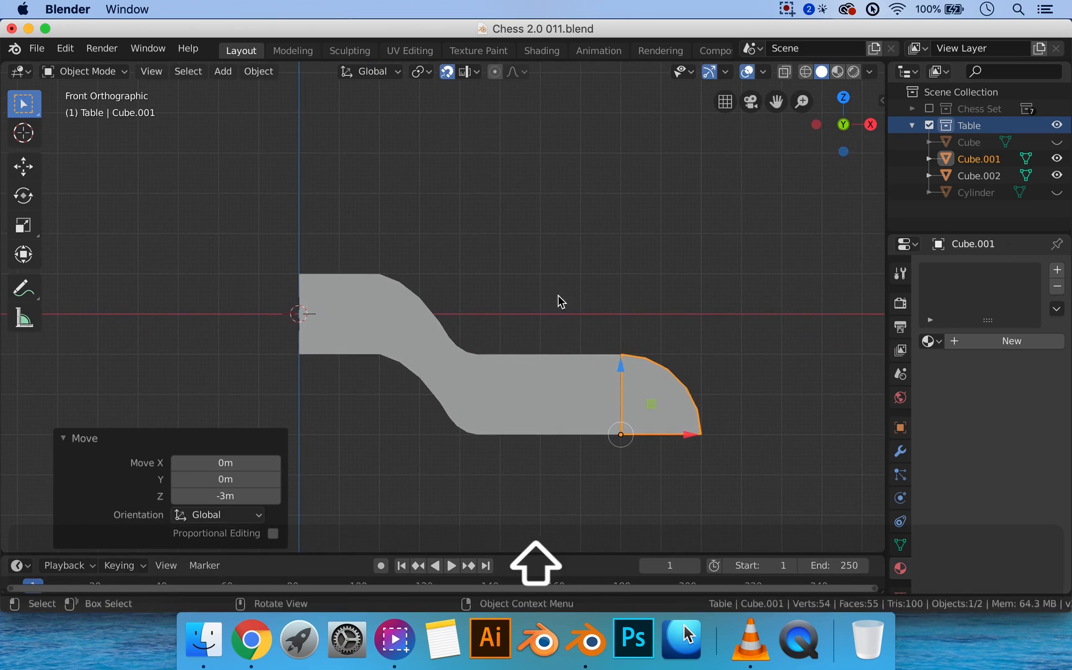
left_click_drag(558, 295, 721, 481)
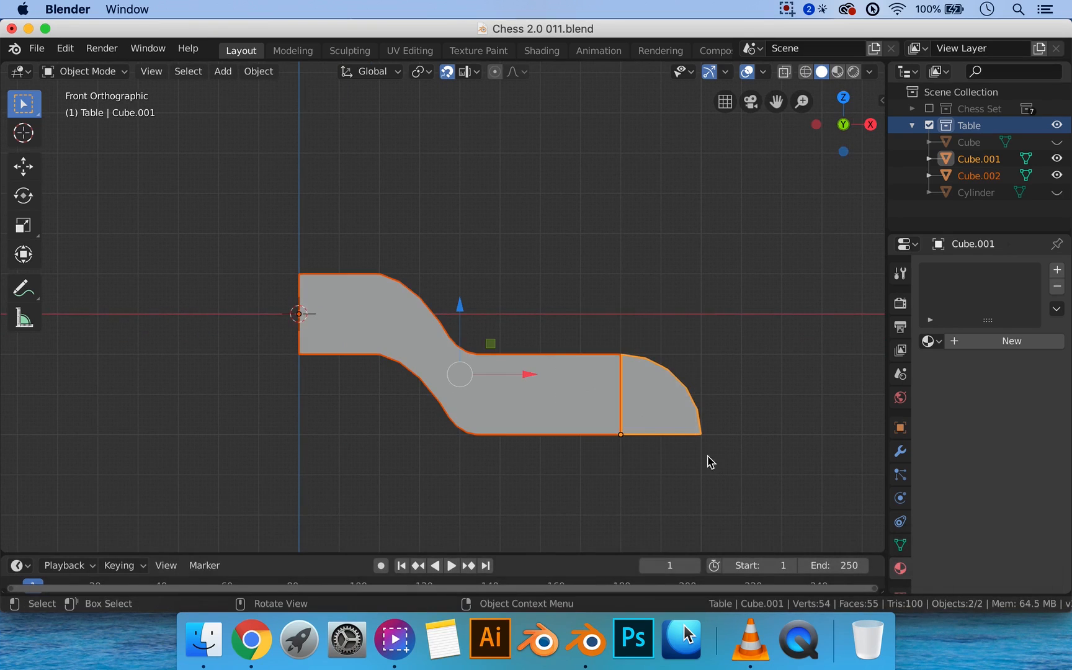
left_click(610, 405, "shift")
left_click(665, 410, "shift")
left_click(586, 410, "shift")
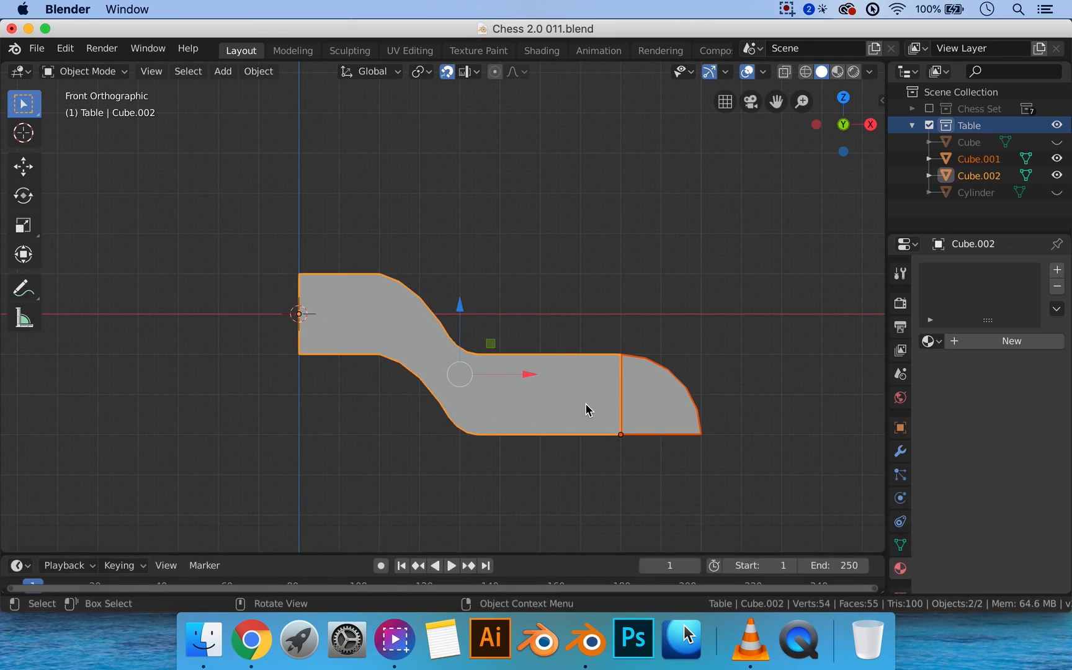
key("ctrl+j")
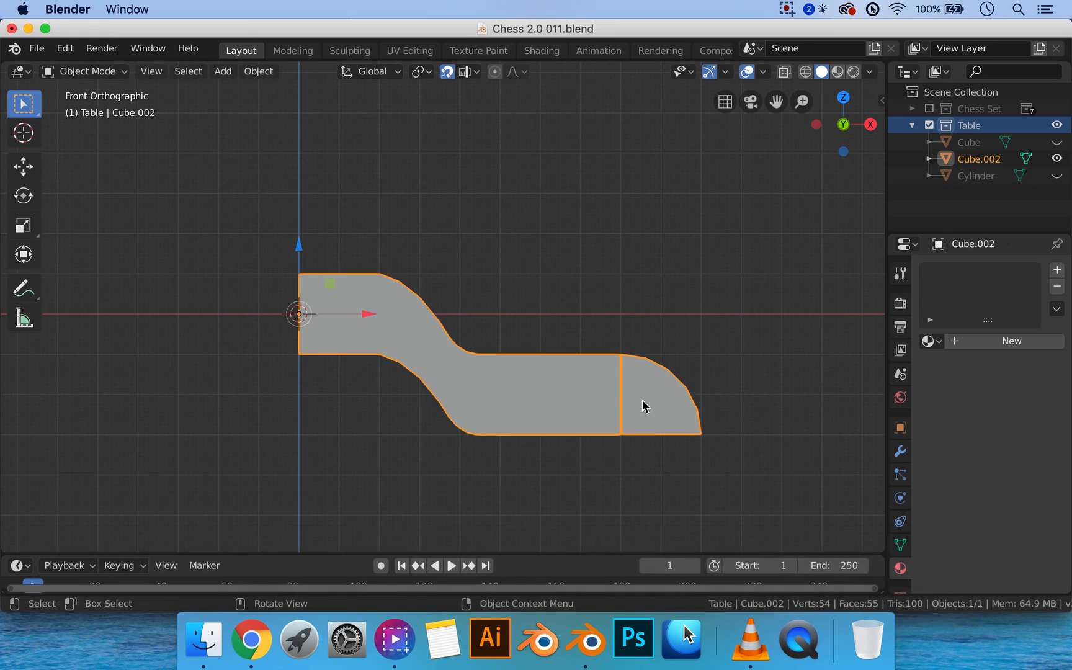
Delete the two overlapping interior faces at the seam between the straight section and the rounded end, using wireframe shading
key("Tab")
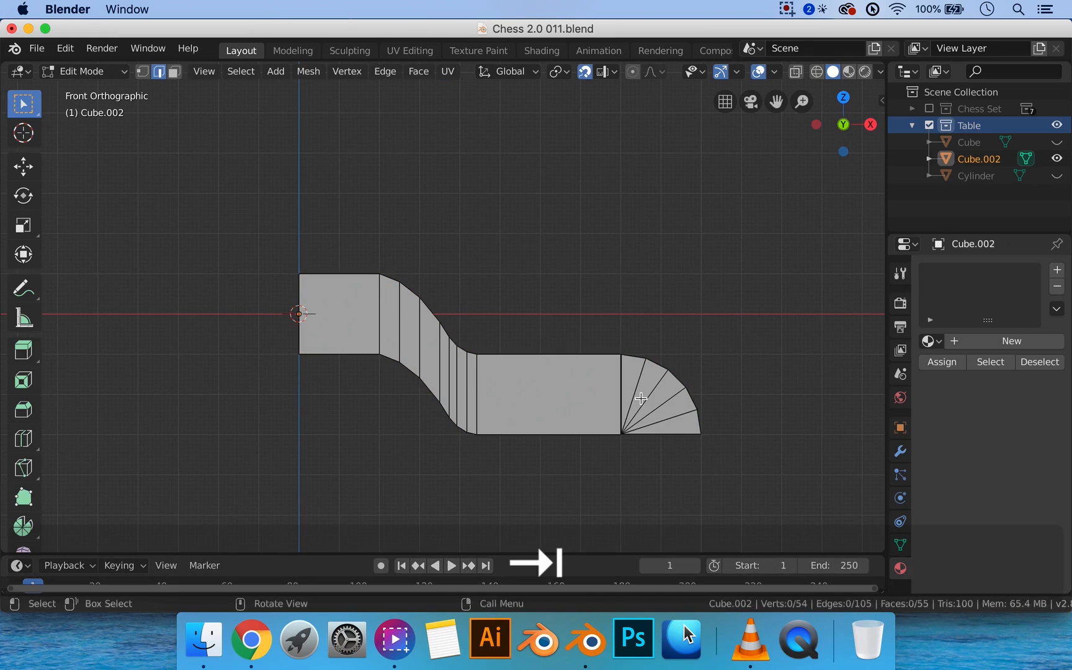
key("ctrl+3")
key("z")
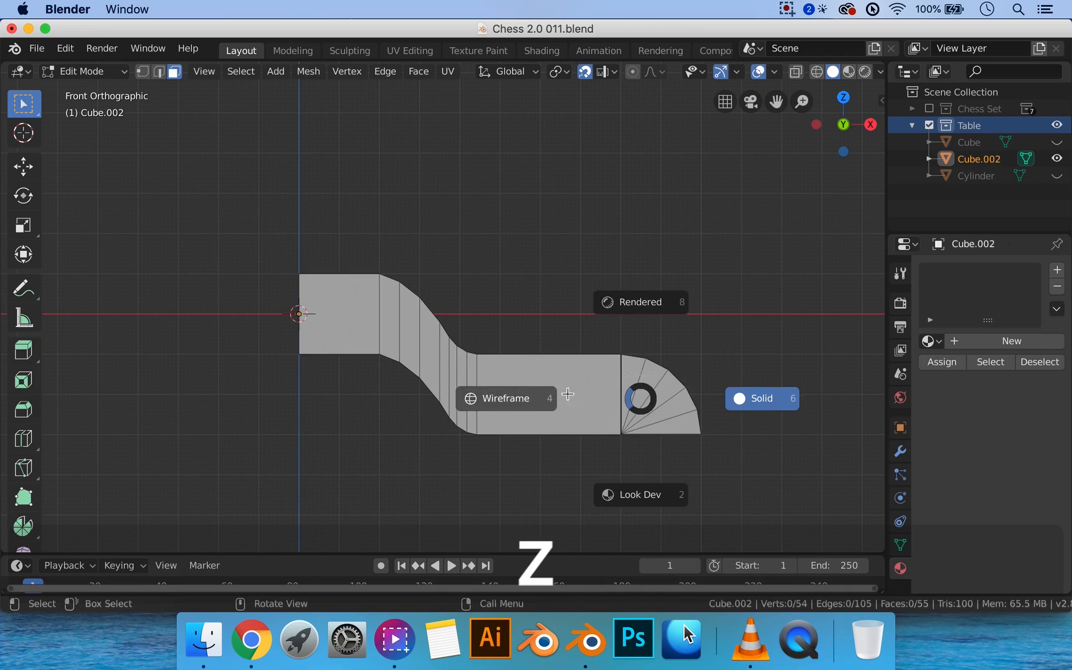
left_click(567, 397)
left_click(597, 386)
left_click(625, 401, "shift")
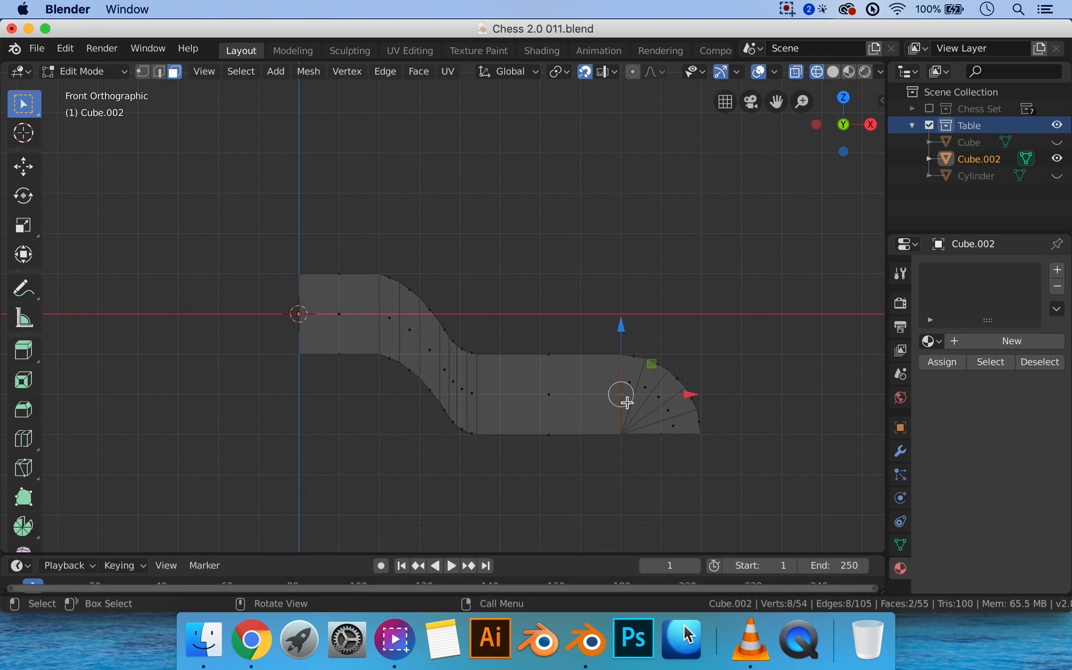
key("x")
left_click(650, 416)
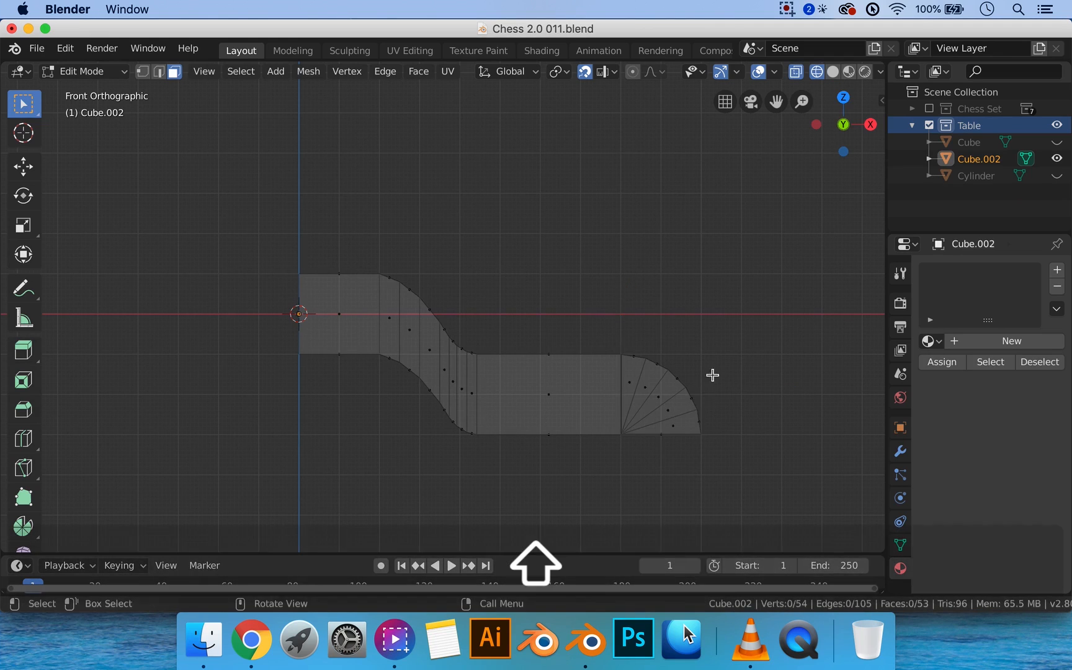
Merge all vertices of the joined mesh by distance, with a merge distance of 0.0501 m
middle_click_drag(711, 376, 641, 342, "shift")
key("1")
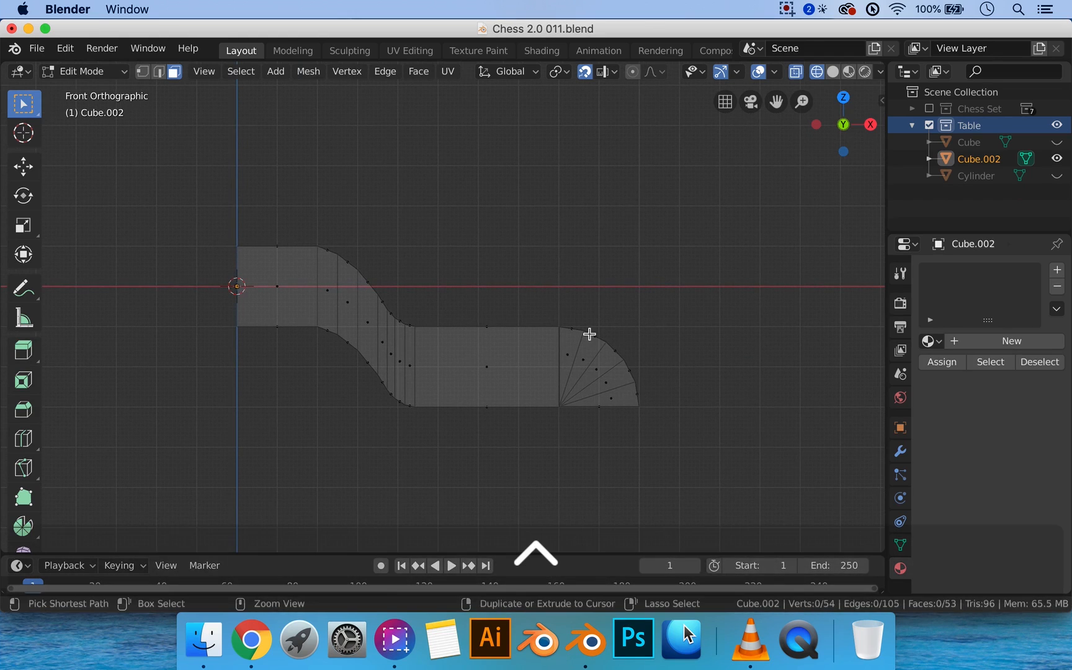
key("a")
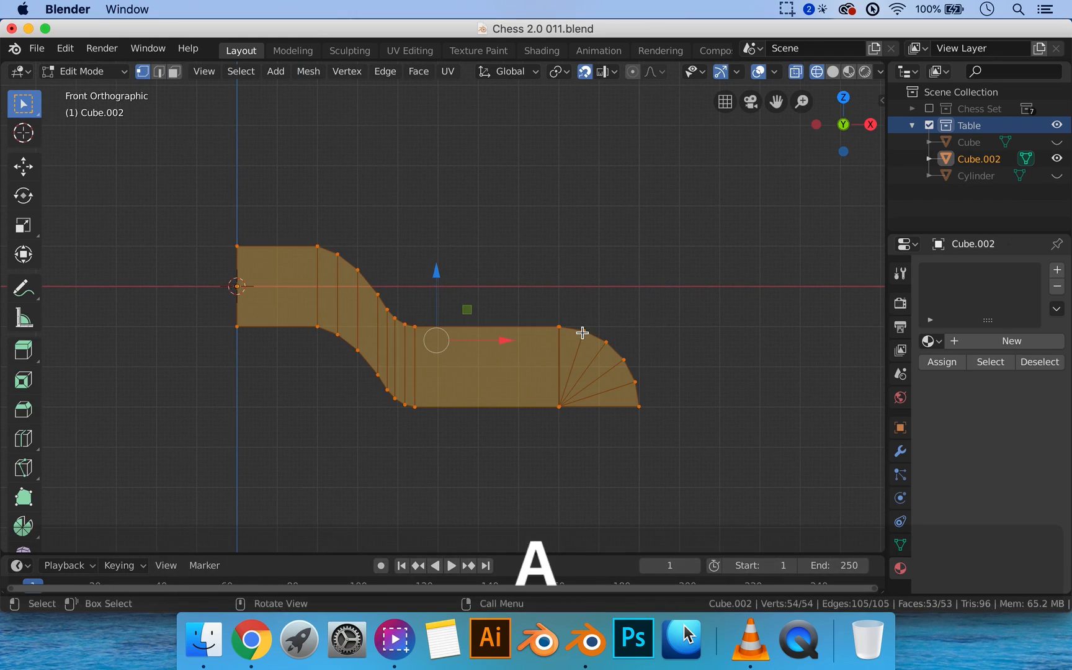
right_click(545, 361)
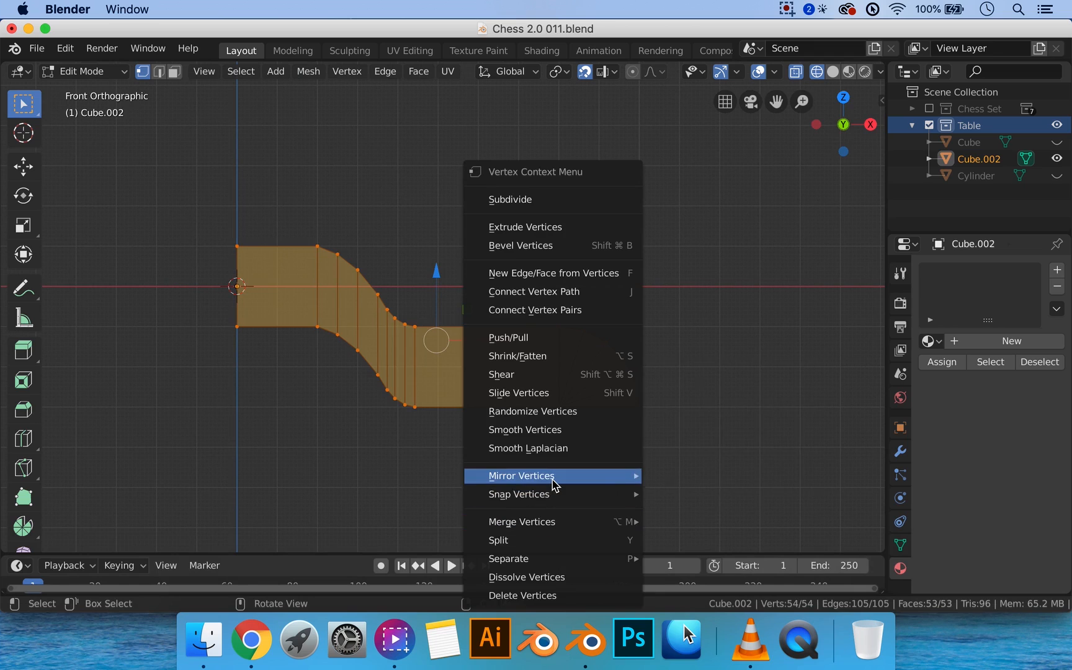
mouse_move(562, 524)
left_click(727, 522)
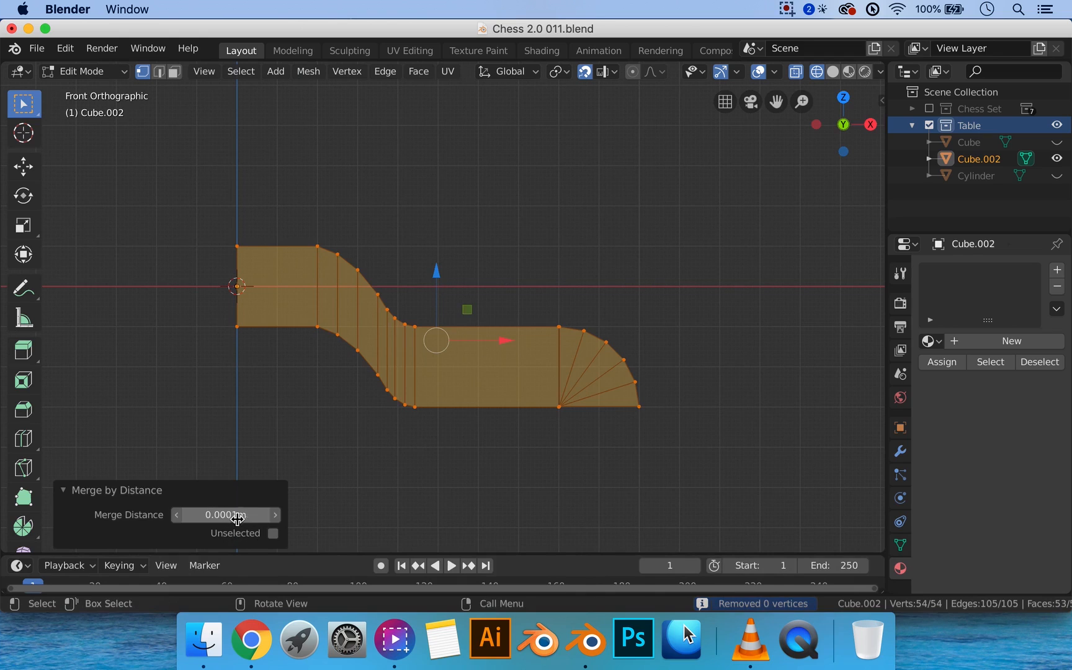
left_click(274, 515)
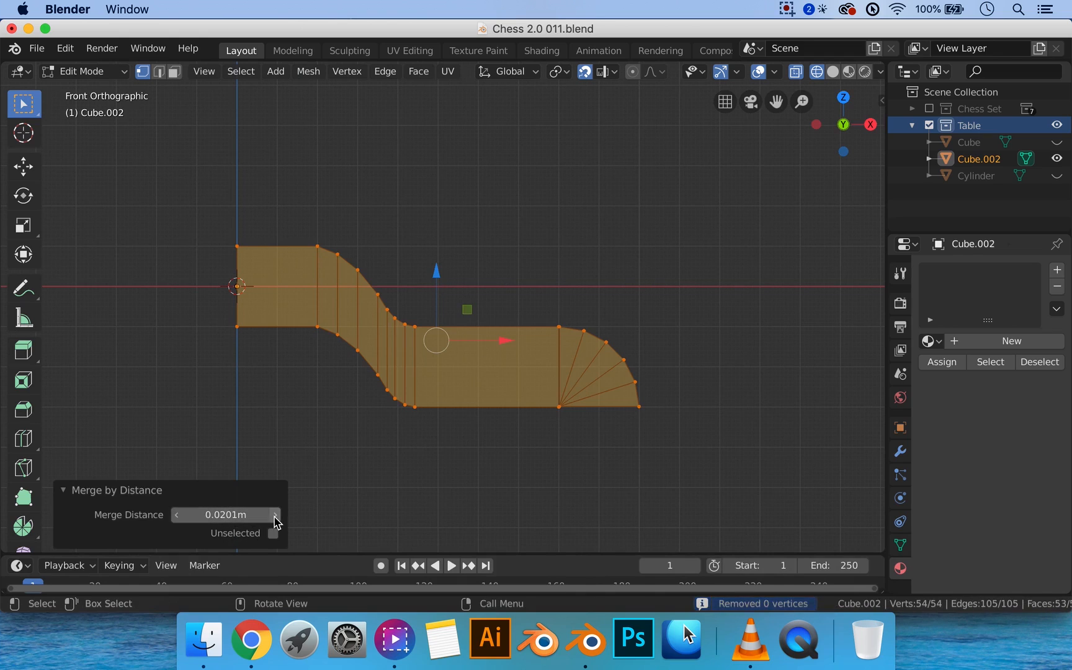
left_click(275, 518)
left_click(274, 518)
left_click(275, 518)
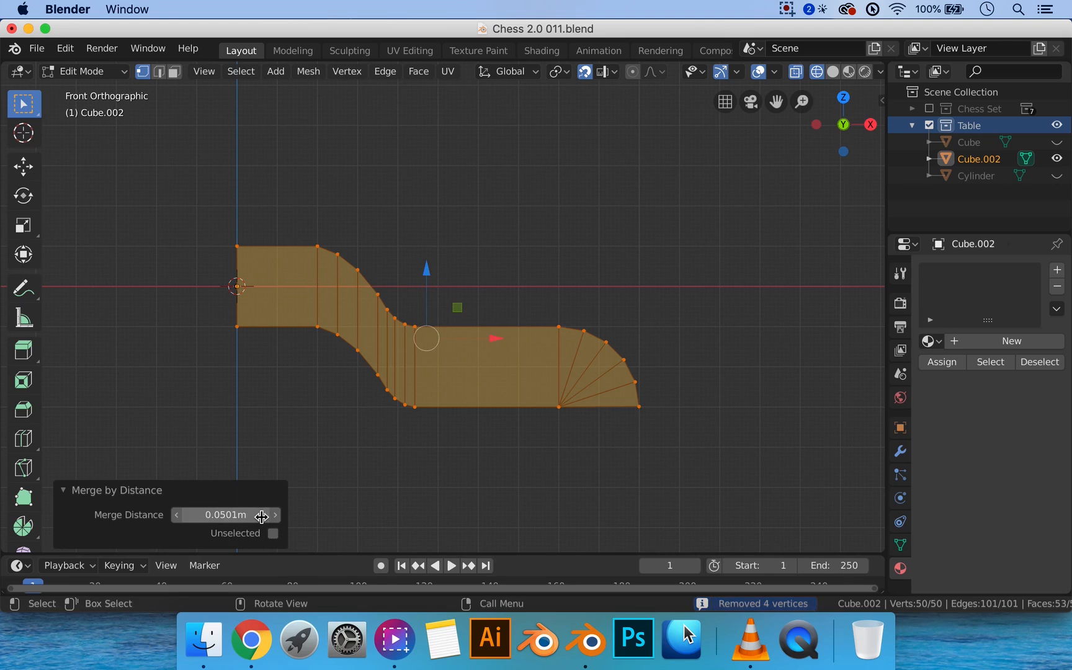
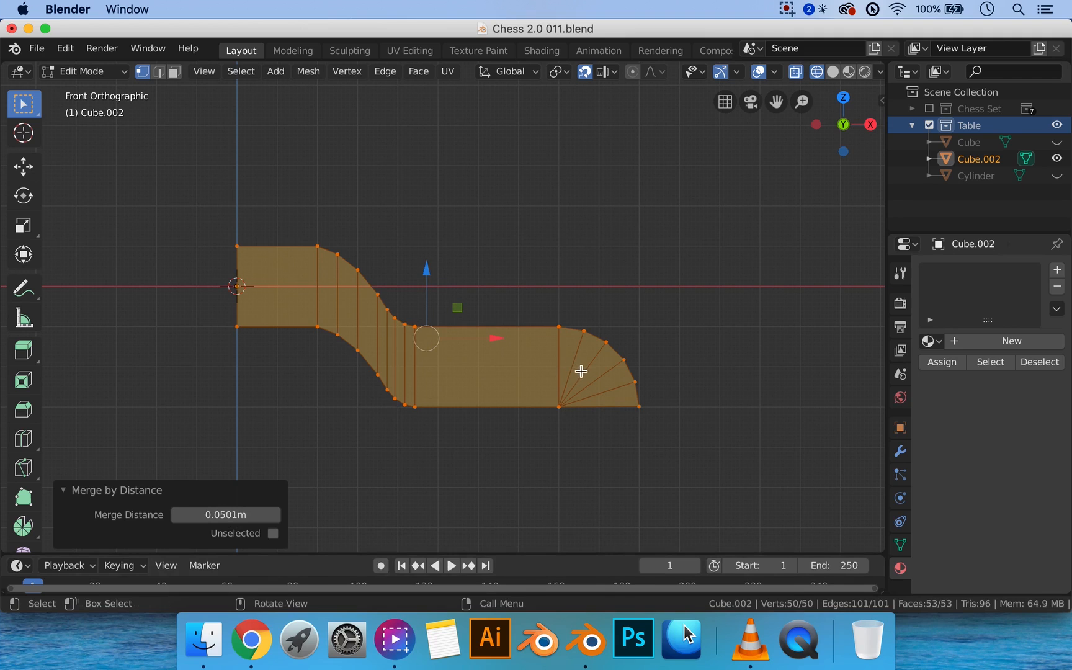
Restore solid shading and return to Object Mode
middle_click_drag(581, 371, 525, 382)
key("z")
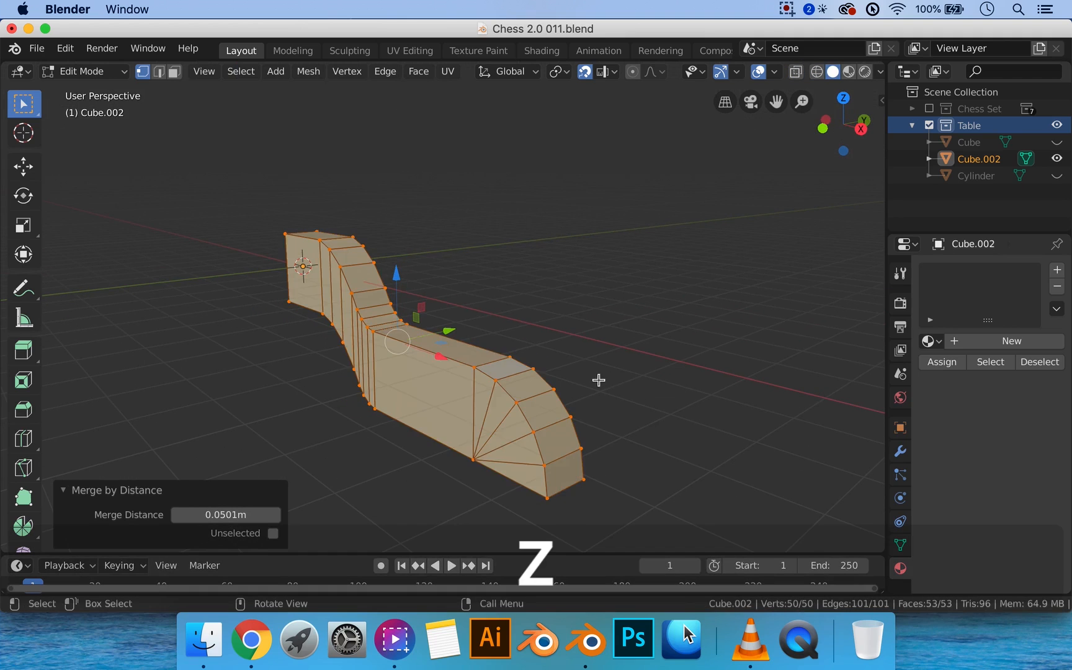
key("Tab")
From the right view, add one centred lengthwise loop cut around the mesh, with a slide factor of 0
middle_click_drag(599, 380, 464, 323)
key("KP_1")
key("KP_3")
scroll(459, 341, "up", 1)
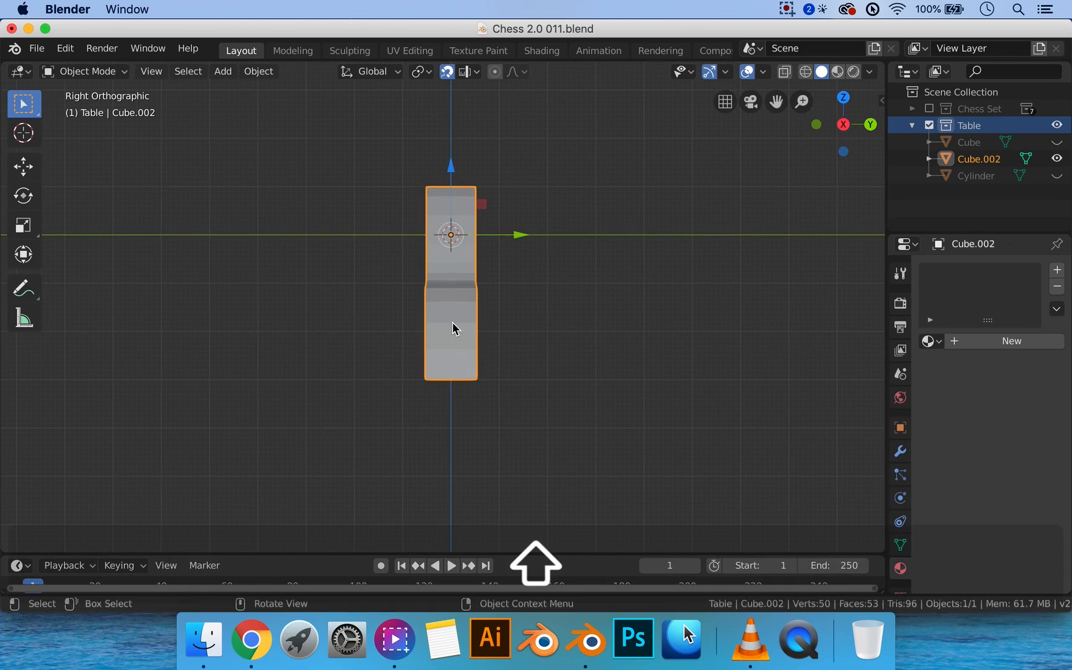
scroll(452, 329, "up", 2)
key("ctrl+KP_1")
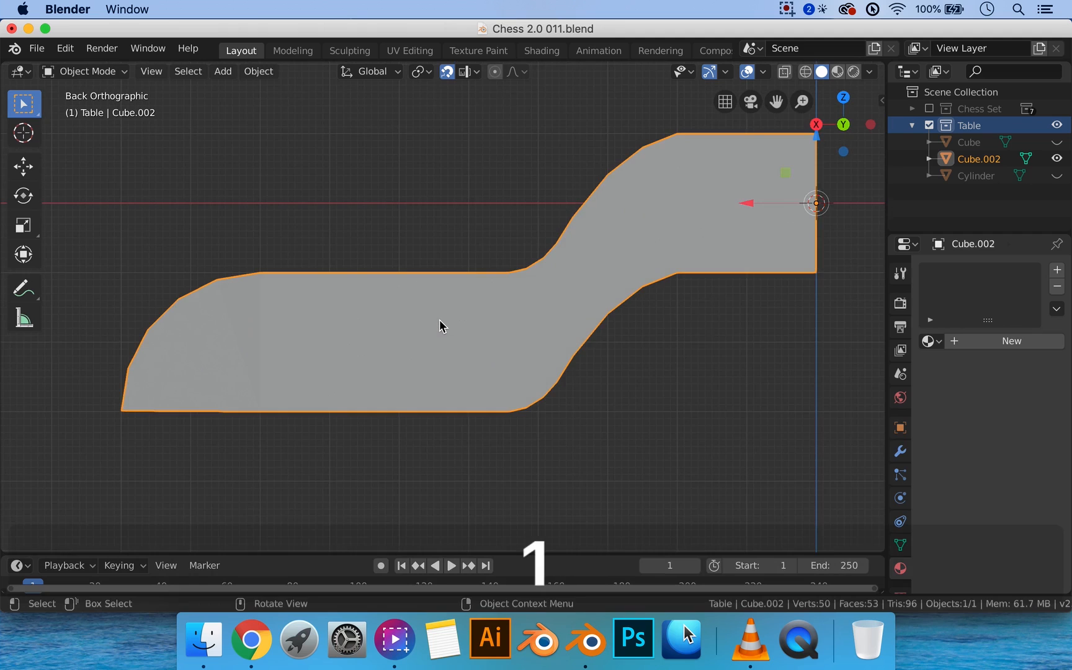
key("KP_3")
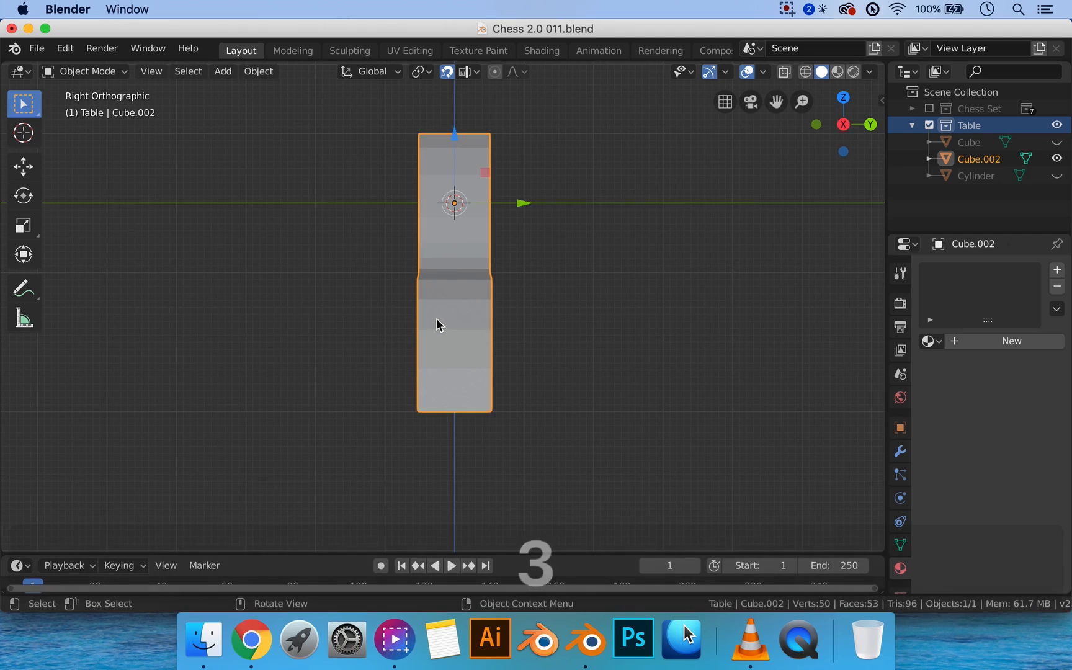
key("Tab")
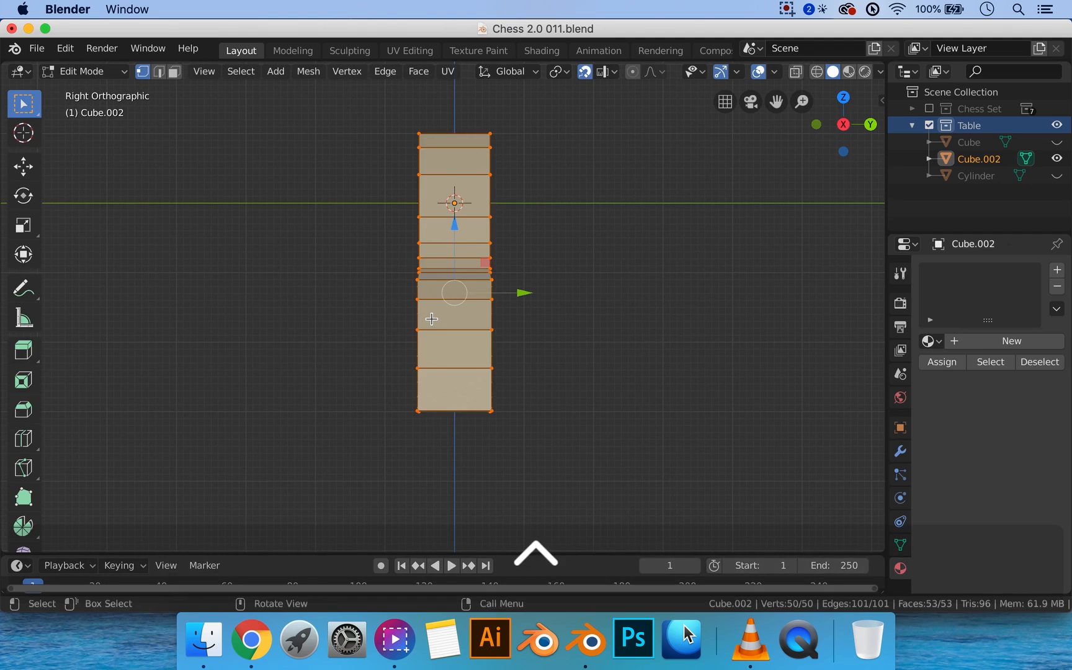
key("ctrl+r")
left_click(513, 366)
right_click(512, 366)
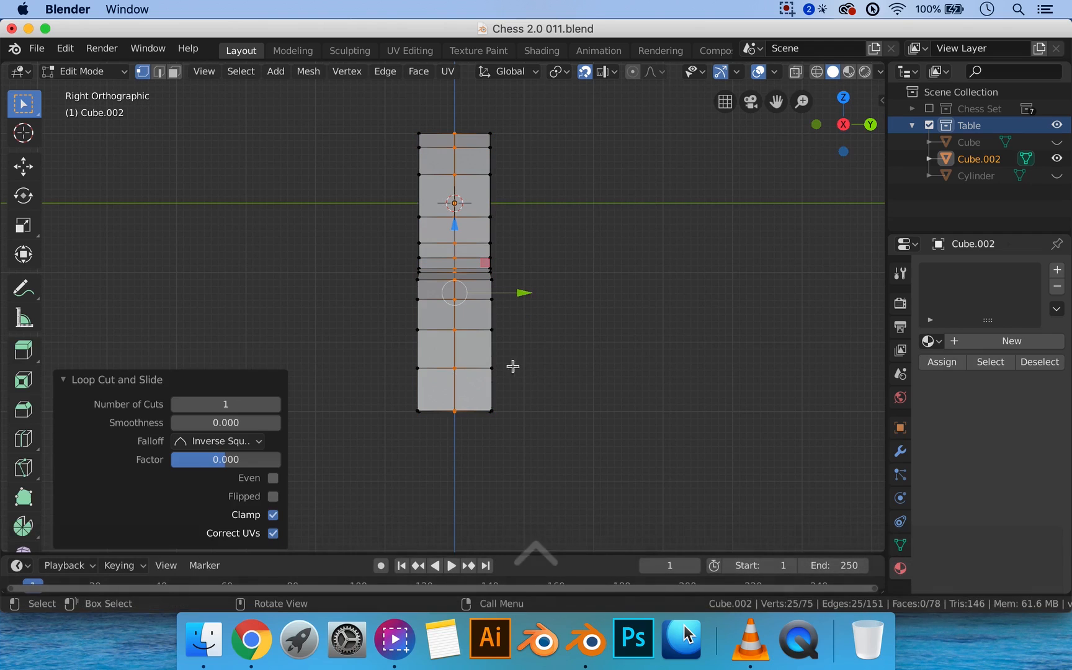
Delete the loop of faces on the positive Y side of the centre cut
key("ctrl+3")
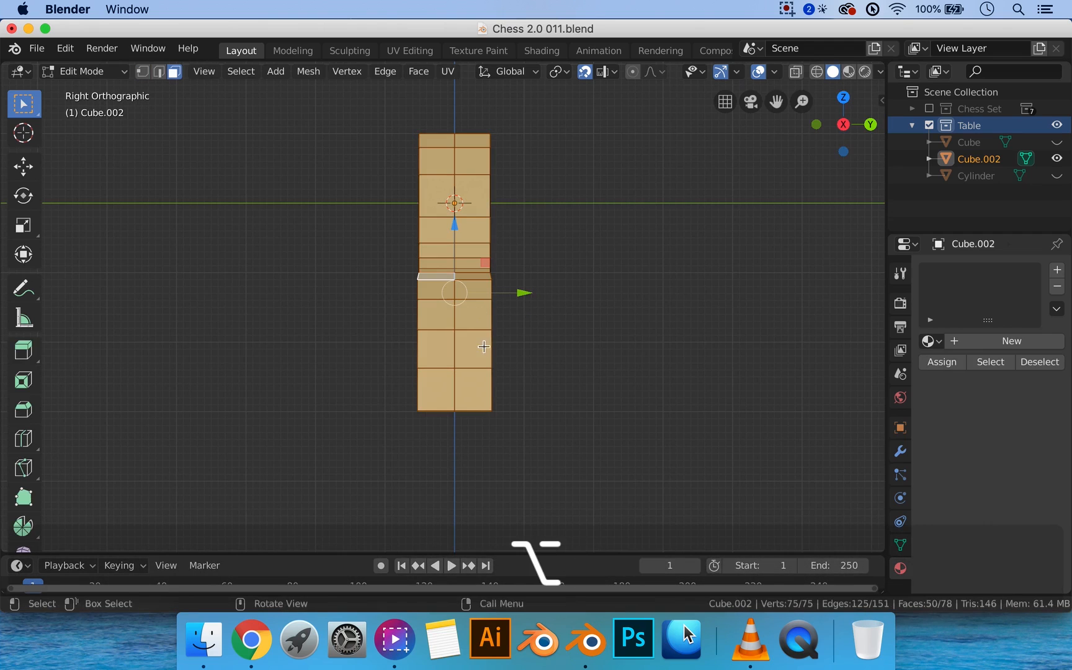
left_click(479, 371, "alt")
key("x")
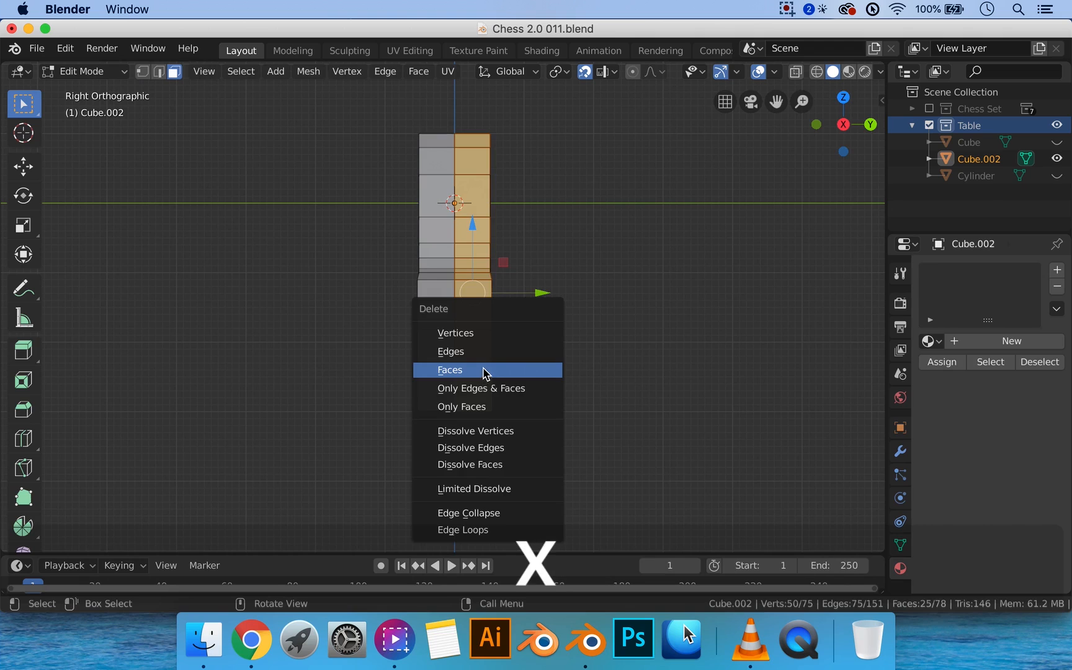
left_click(485, 371)
Delete the detached side wall remaining on the positive Y side and return to Object Mode
middle_click_drag(520, 333, 496, 334)
key("l")
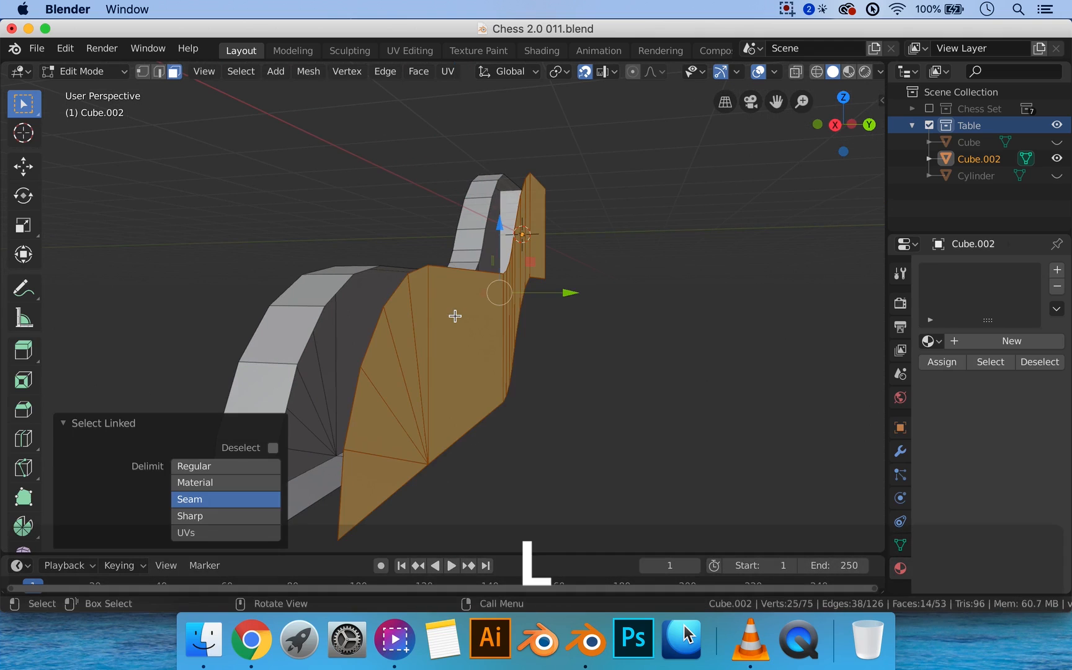
key("x")
left_click(455, 316)
key("Tab")
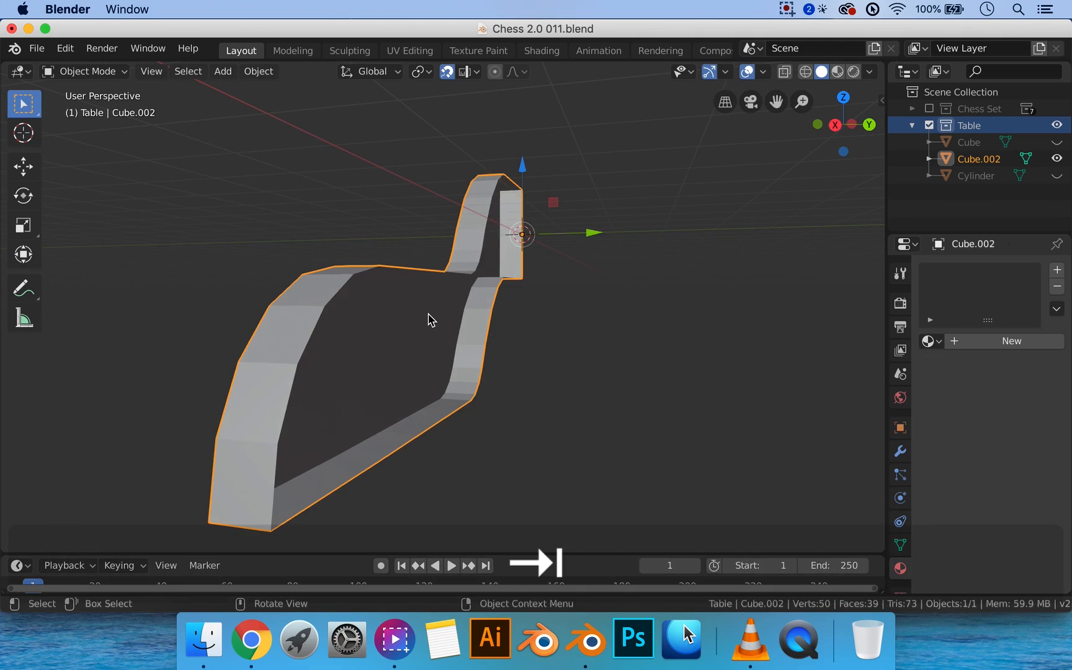
Add a Mirror modifier to the half mesh, mirroring only on the Y axis with Clipping enabled
left_click(900, 451)
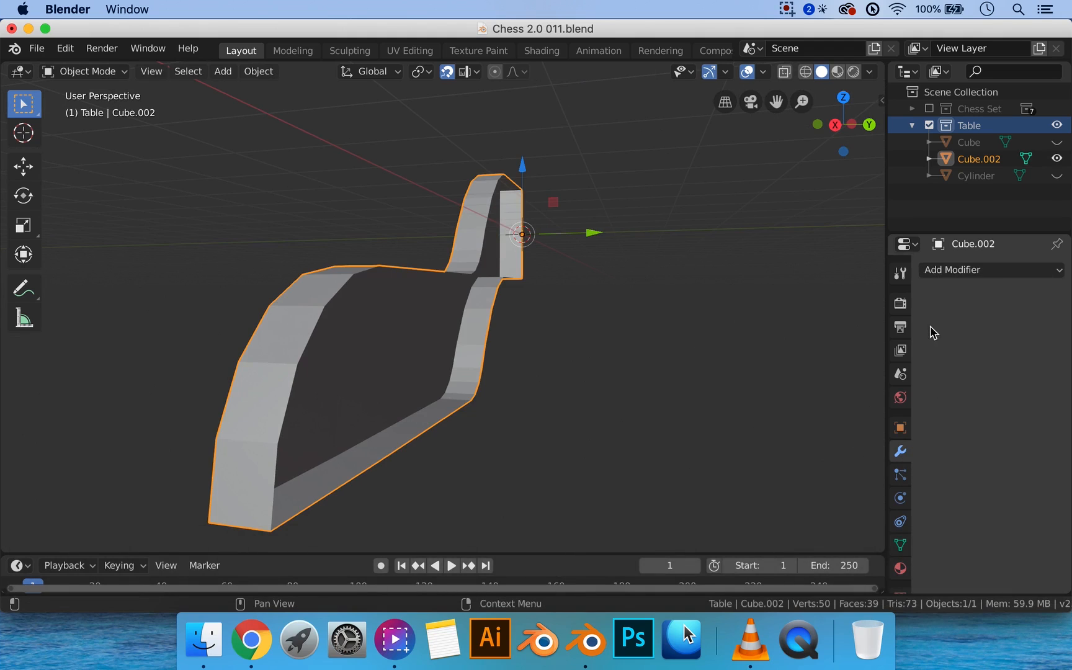
left_click(991, 270)
left_click(711, 436)
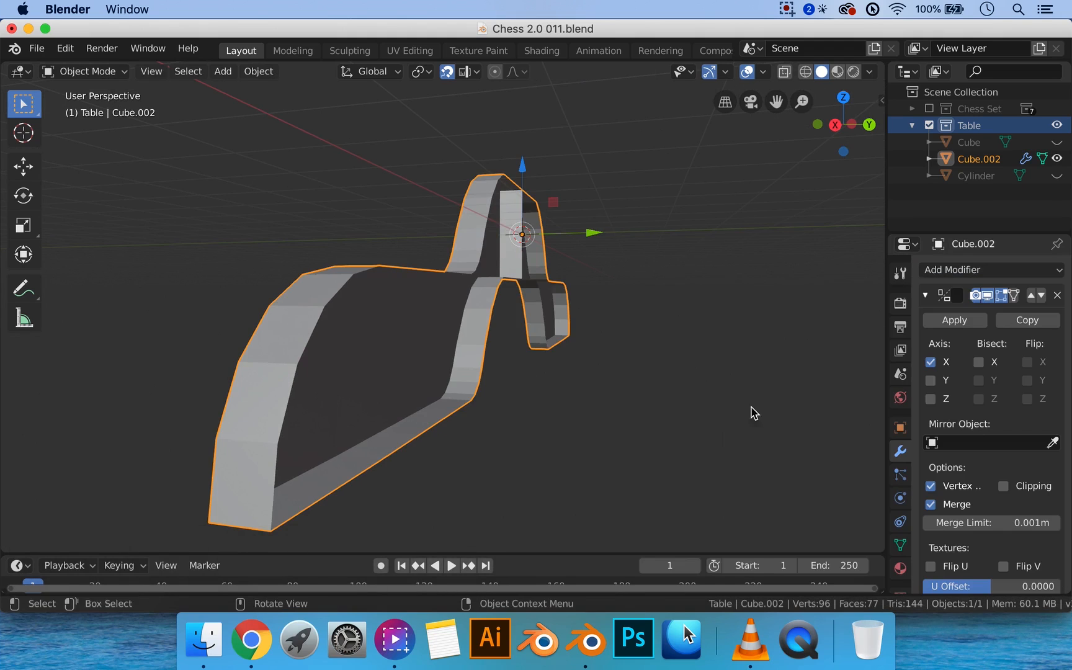
left_click(931, 379)
left_click(931, 362)
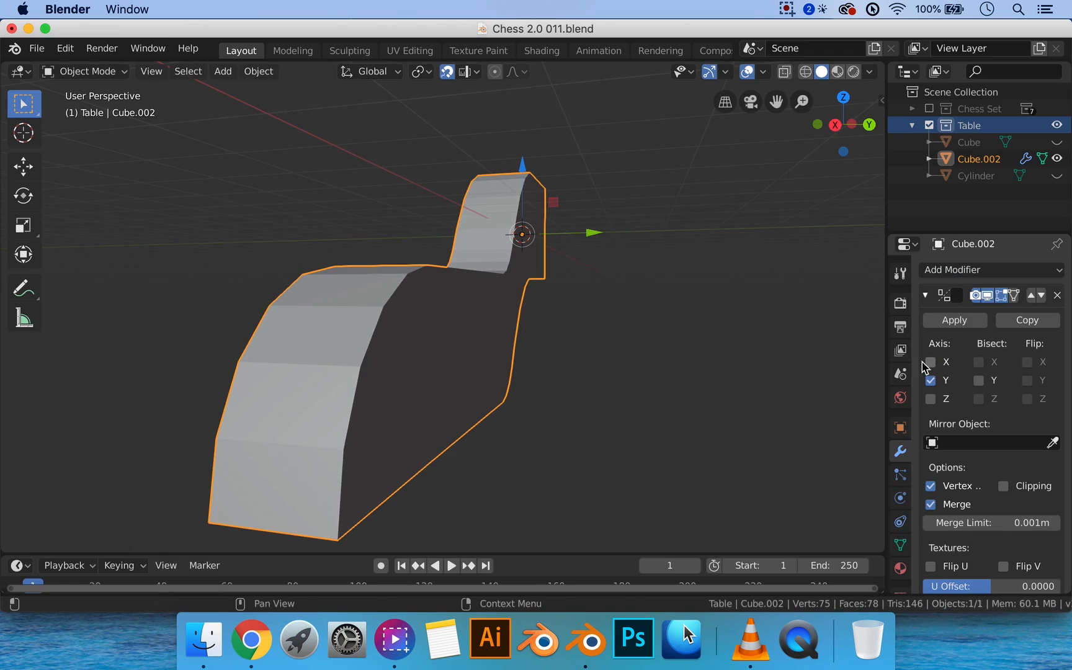
middle_click_drag(534, 353, 550, 357)
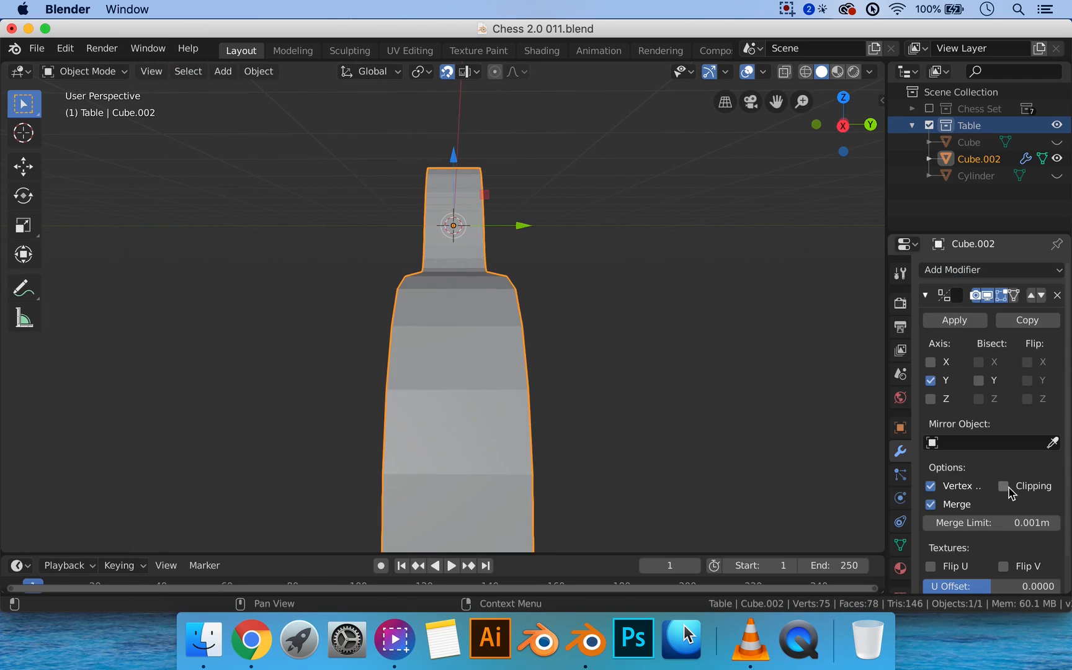
In right-view wireframe, move the rounded end's protruding outer vertices 0.0232 m along Y, vertex-snapping them flush with the side wall
key("Tab")
mouse_move(501, 328)
middle_mouse_down()
mouse_move(515, 335)
mouse_move(502, 335)
middle_mouse_up()
key("1")
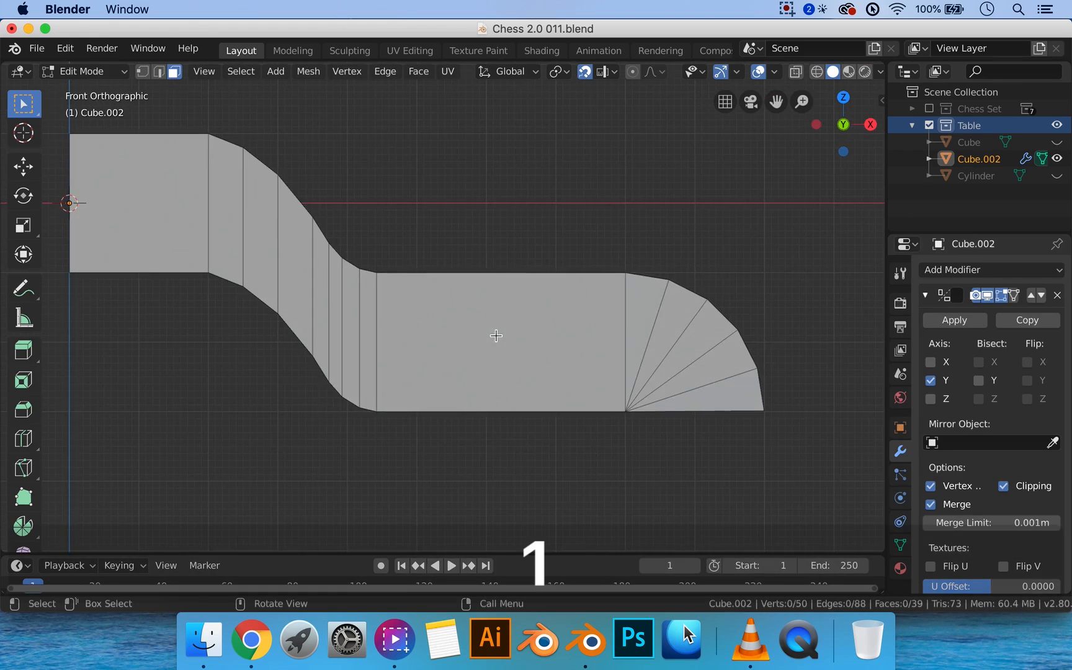
key("3")
key("z")
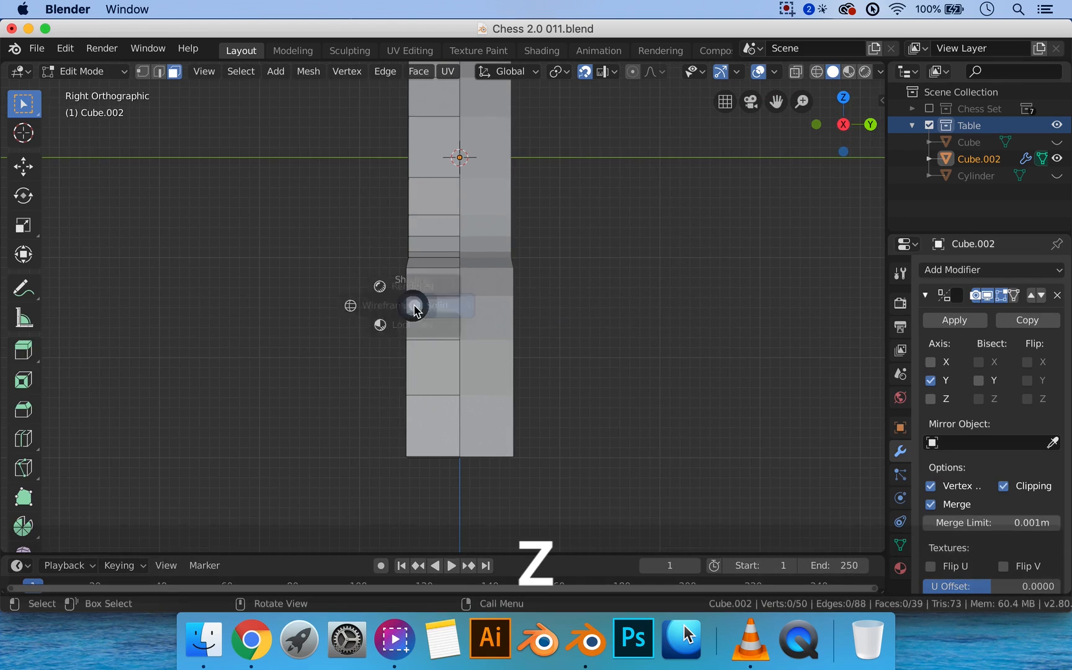
left_click(260, 304)
key("1")
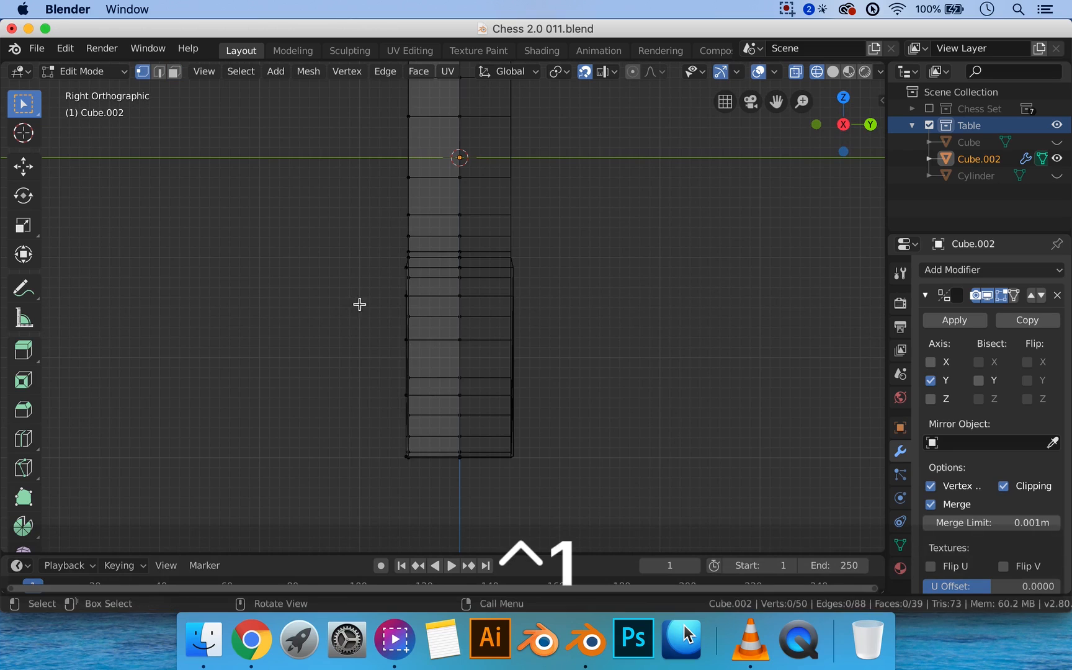
left_click_drag(380, 256, 396, 437)
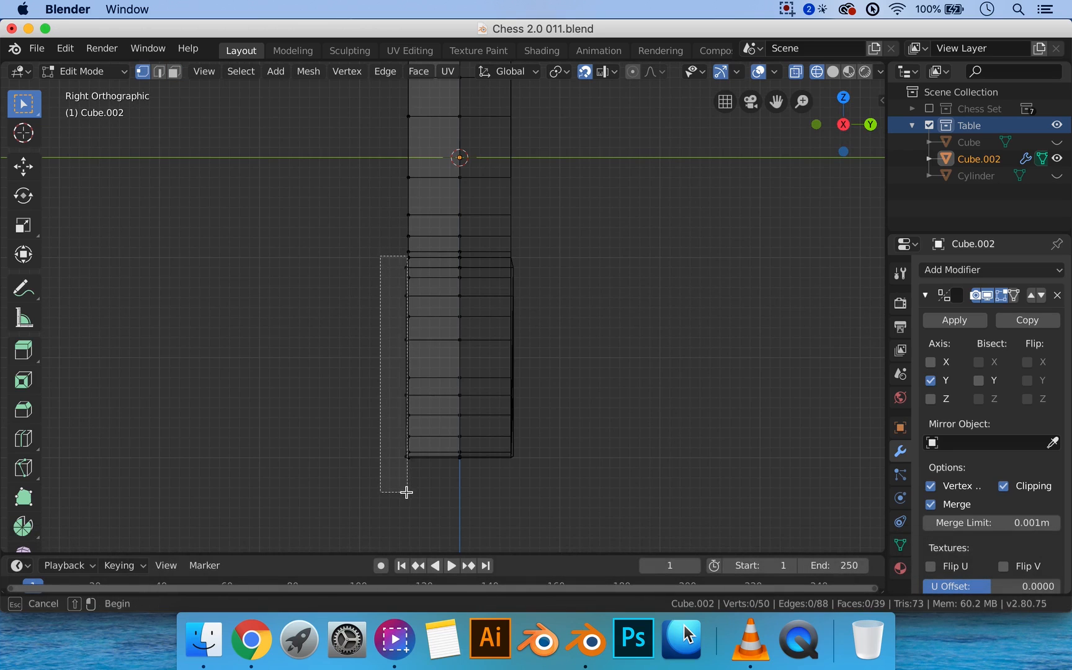
left_click_drag(406, 492, 407, 492)
scroll(416, 467, "up", 2)
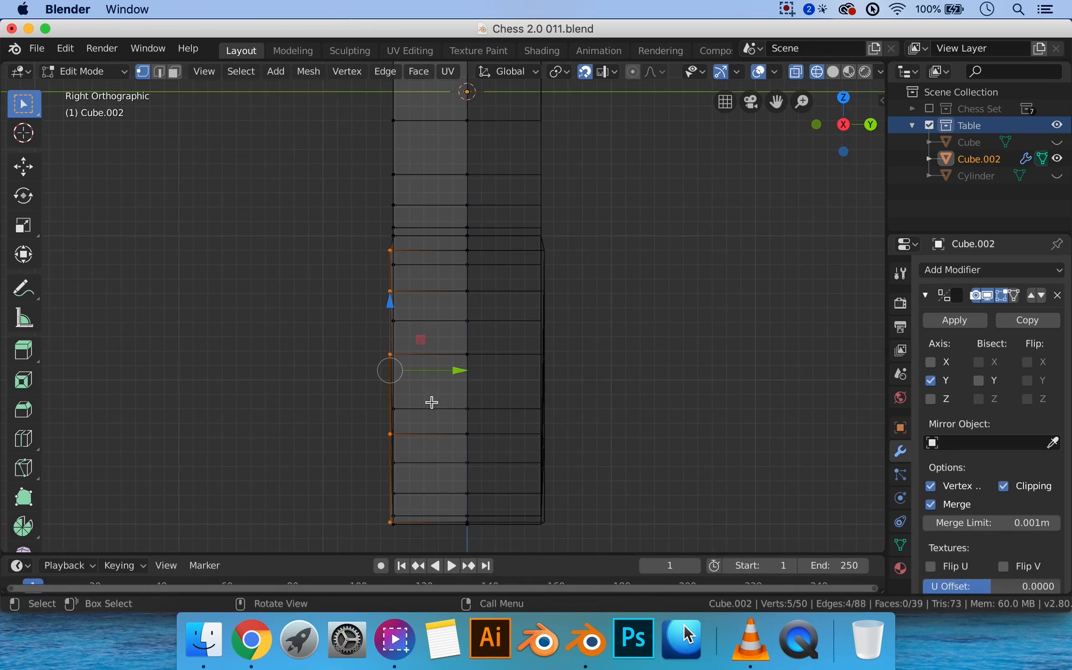
left_click(607, 76)
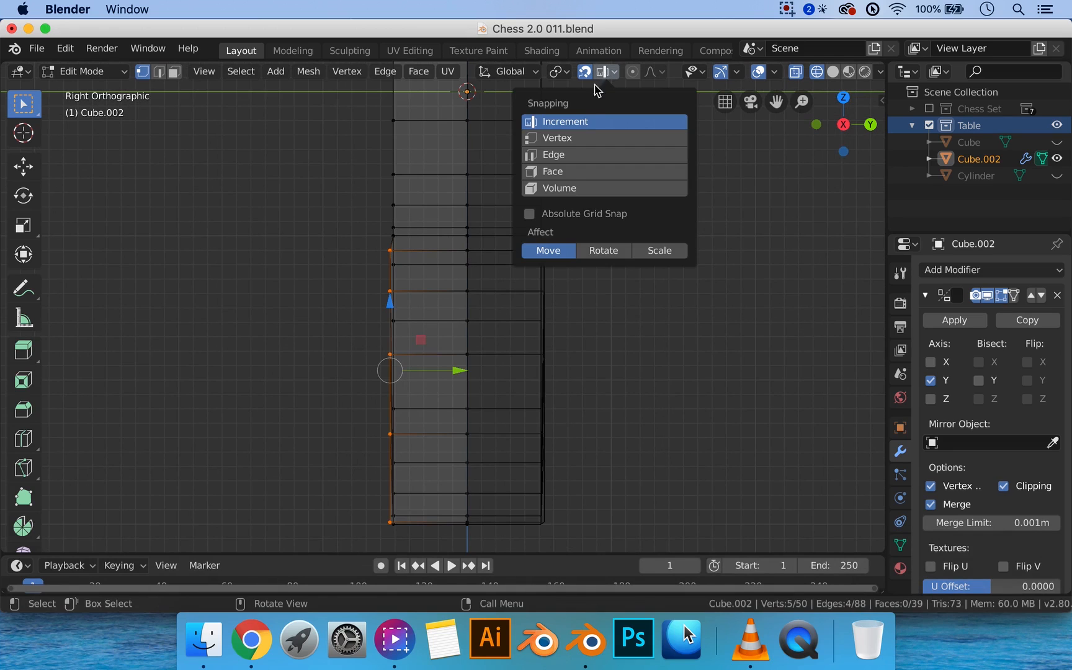
left_click(574, 140)
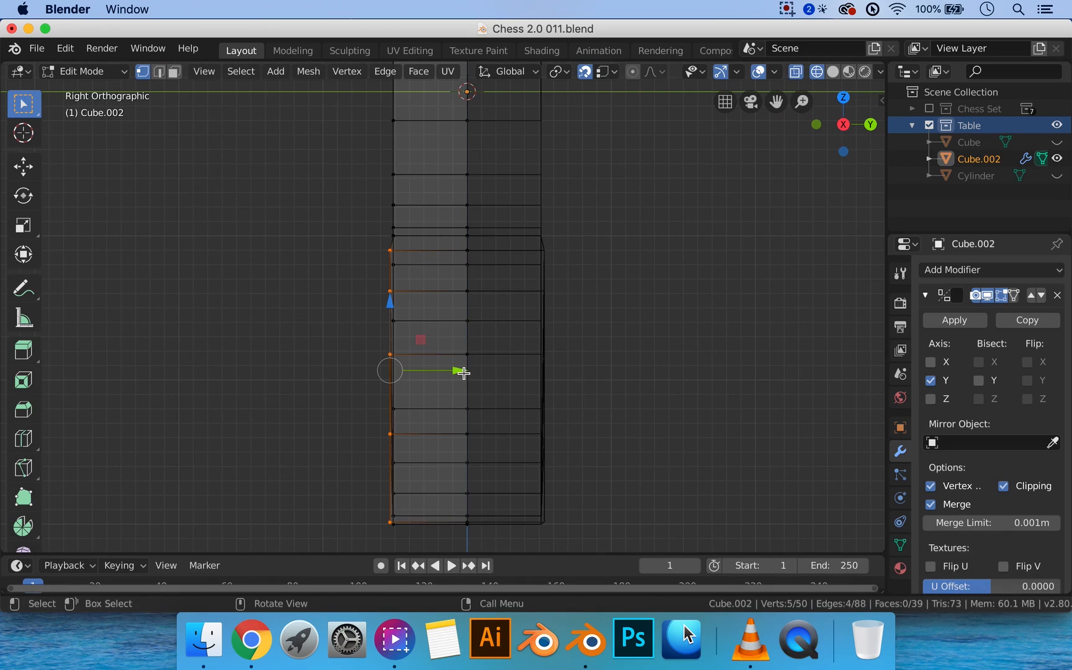
left_click_drag(459, 368, 394, 321)
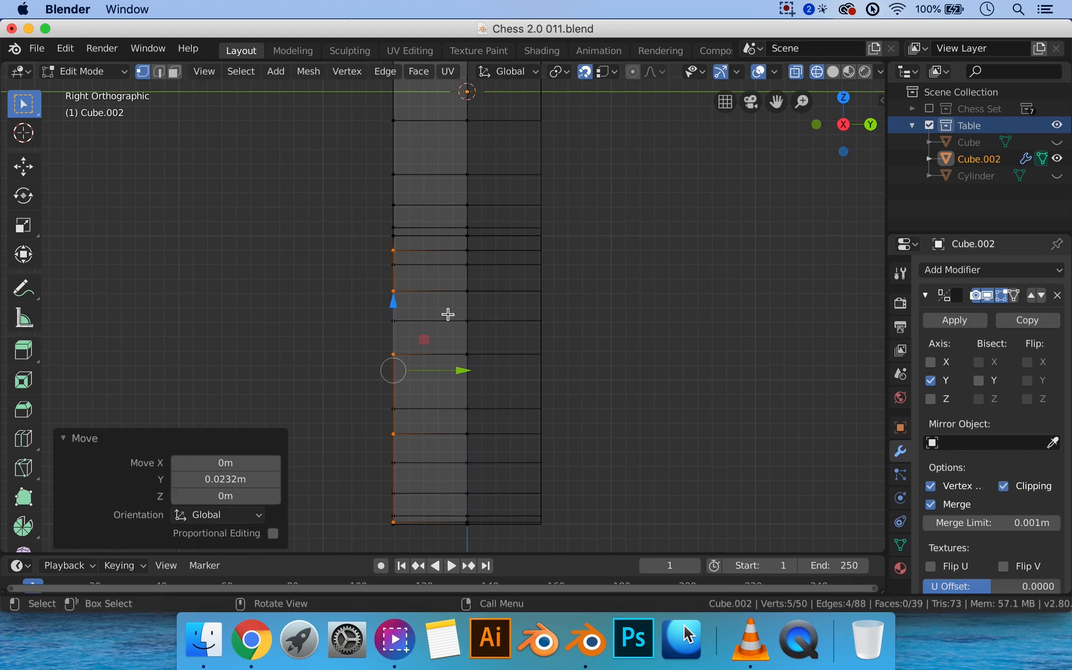
scroll(414, 250, "down", 3)
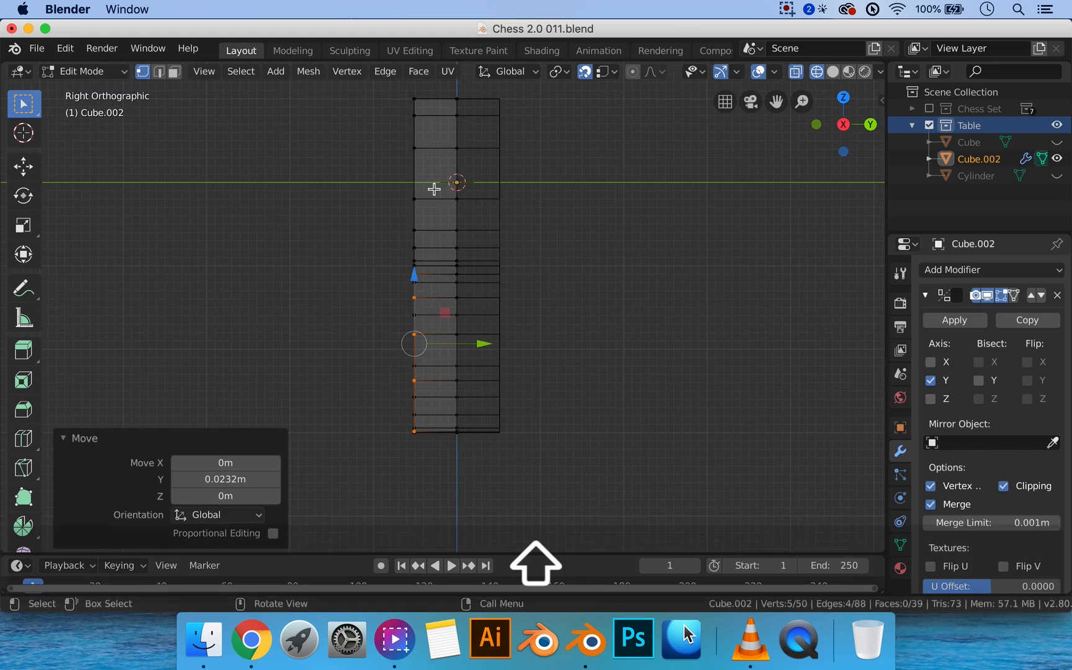
From the front view, lower the rounded end's bottom tip vertices 0.0127 m on Z to align them with the flat underside
middle_click_drag(435, 188, 440, 233, "shift")
middle_click_drag(476, 318, 533, 317)
key("1")
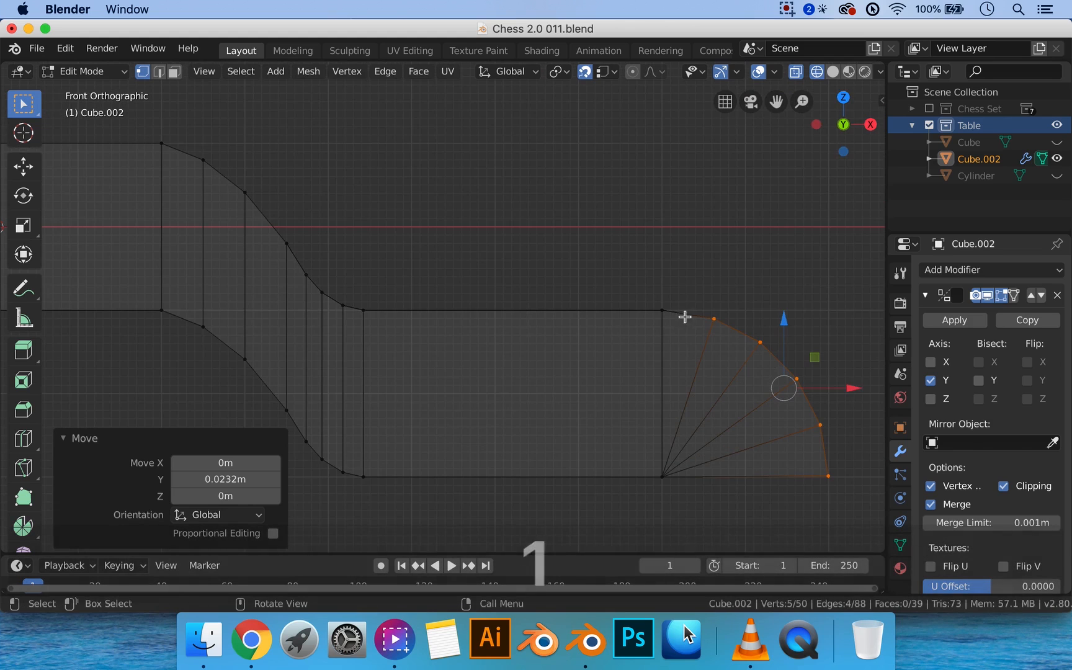
mouse_move(787, 453)
middle_mouse_down("shift")
mouse_move(711, 424)
mouse_move(653, 377)
middle_mouse_up("shift")
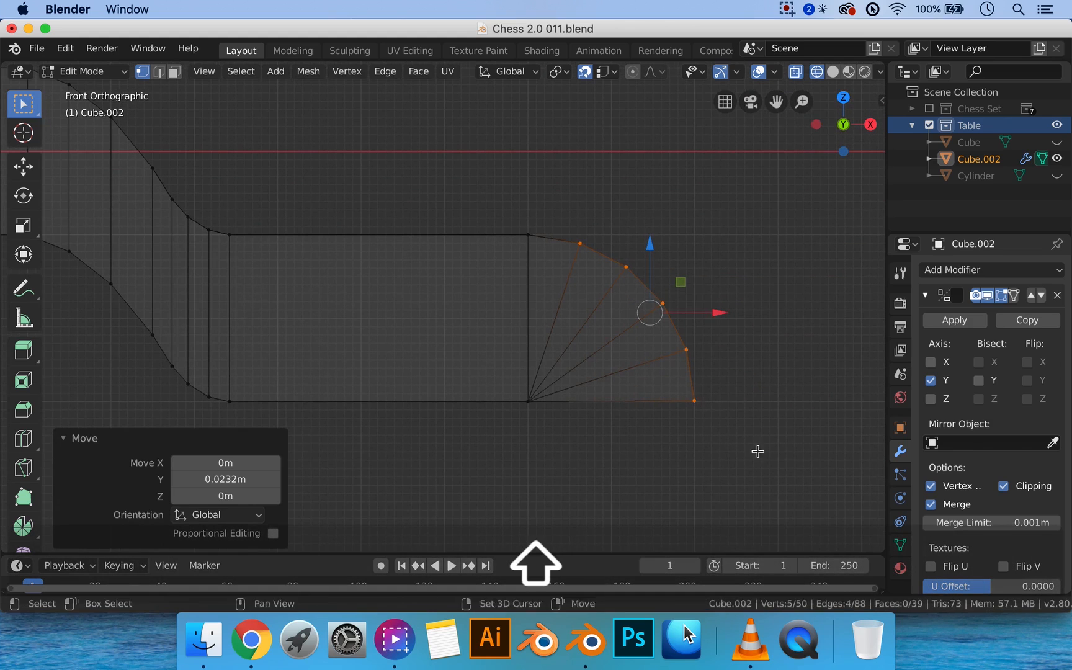
mouse_move(751, 441)
left_mouse_down()
mouse_move(658, 376)
mouse_move(729, 406)
left_mouse_up()
left_click(697, 406)
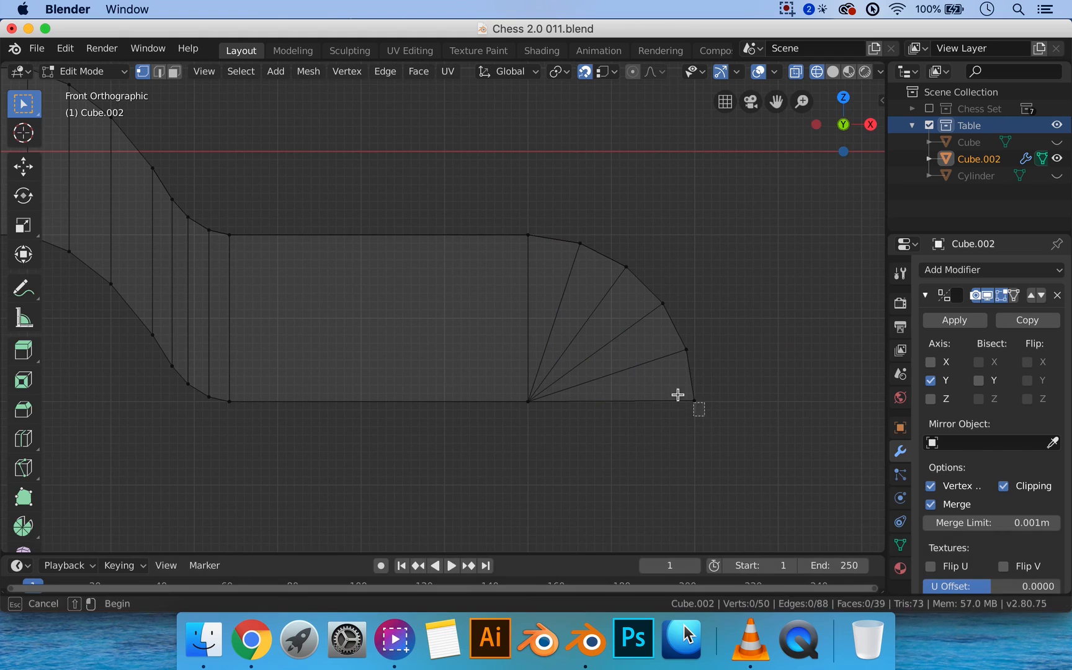
left_click(695, 352, "shift")
left_click_drag(694, 332, 590, 335)
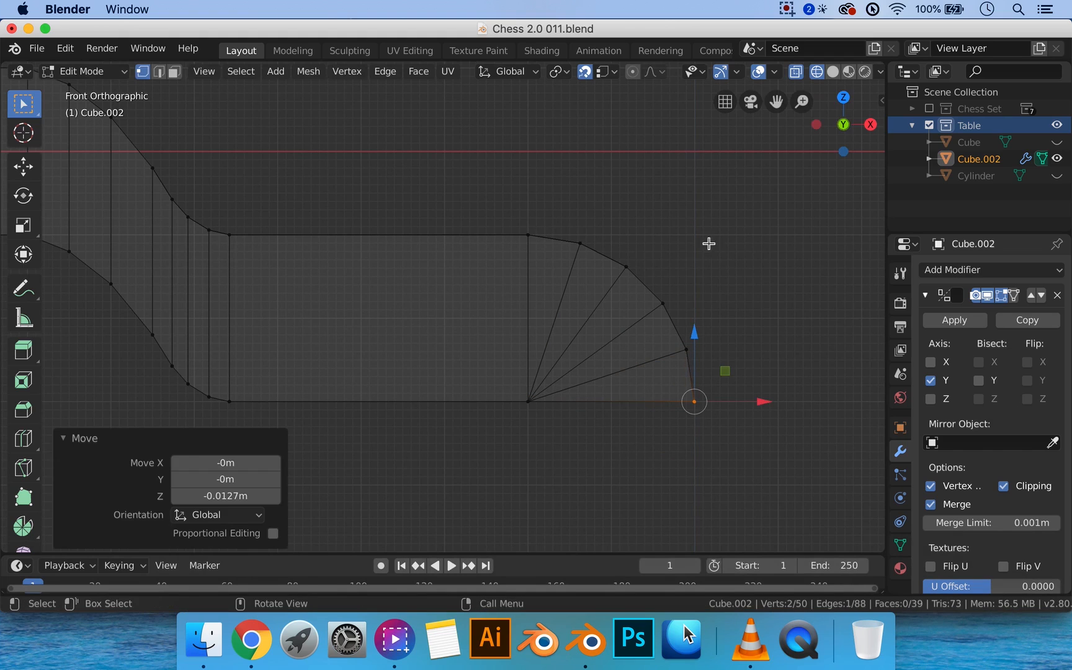
scroll(708, 246, "down", 2)
scroll(588, 260, "up", 1)
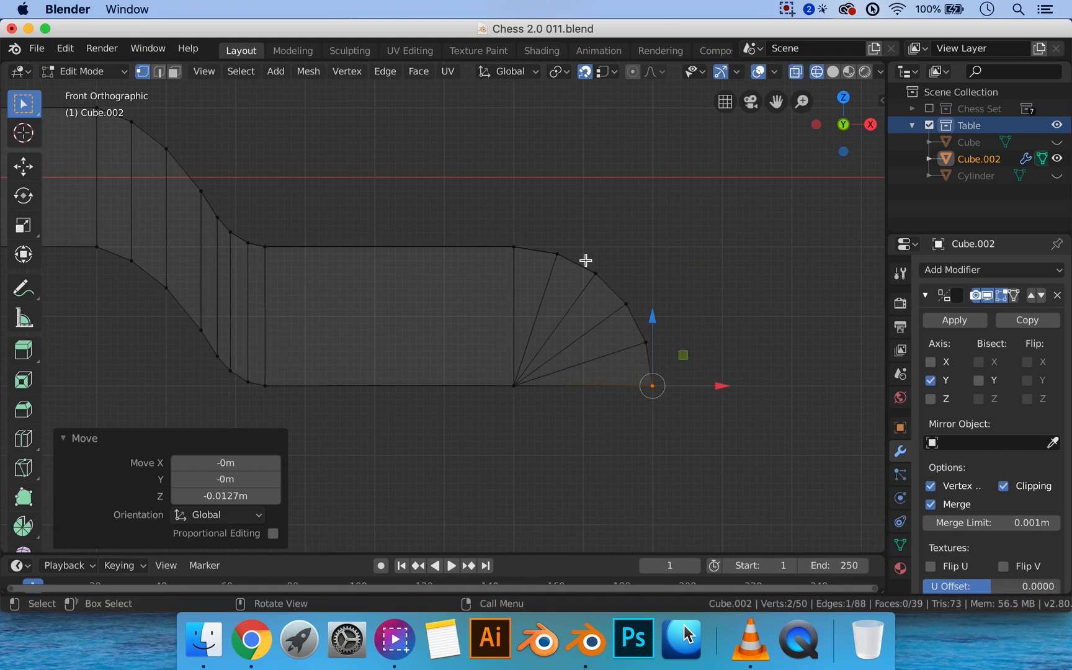
Return to Object Mode with solid shading and apply the Mirror modifier to the curved part
key("Tab")
scroll(573, 263, "down", 2)
middle_click_drag(498, 253, 439, 297, "shift")
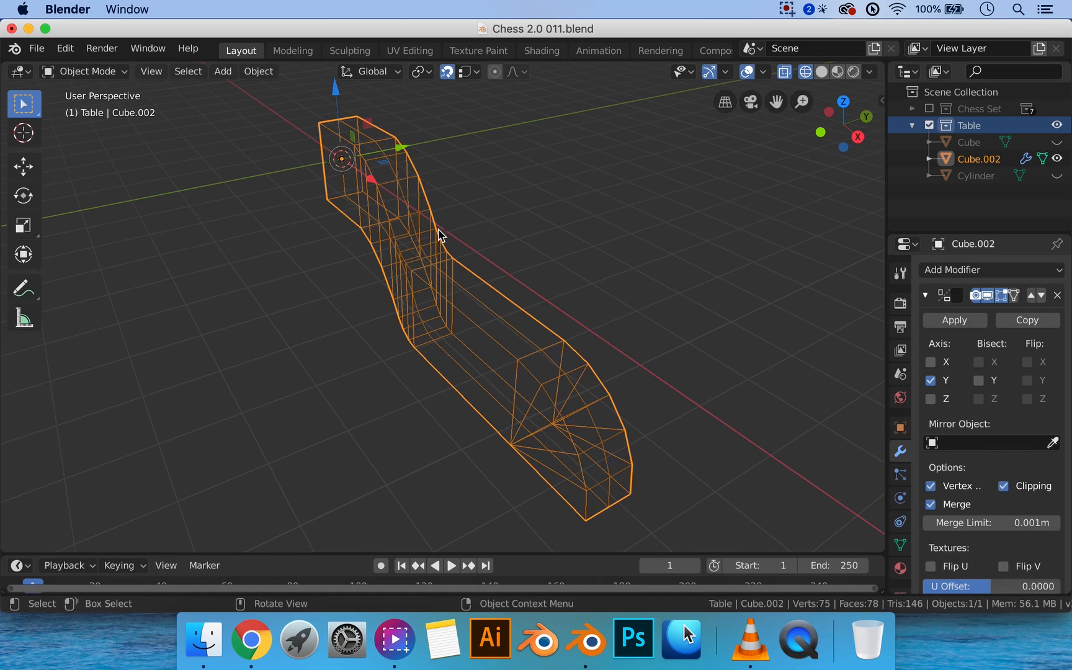
middle_click_drag(439, 234, 500, 219)
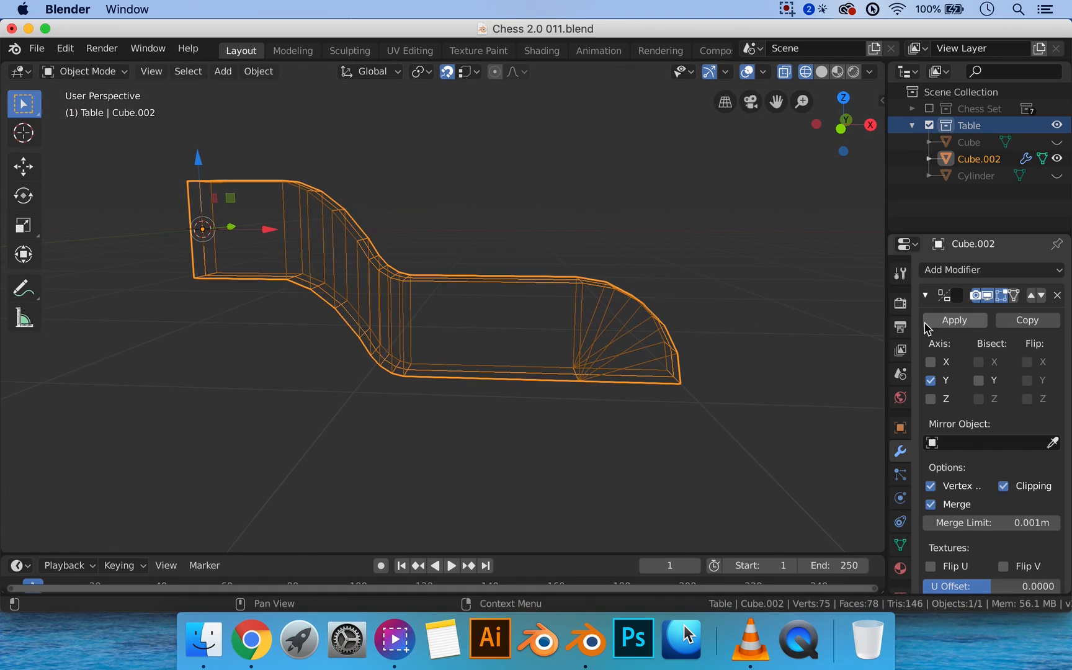
key("z")
left_click(645, 331)
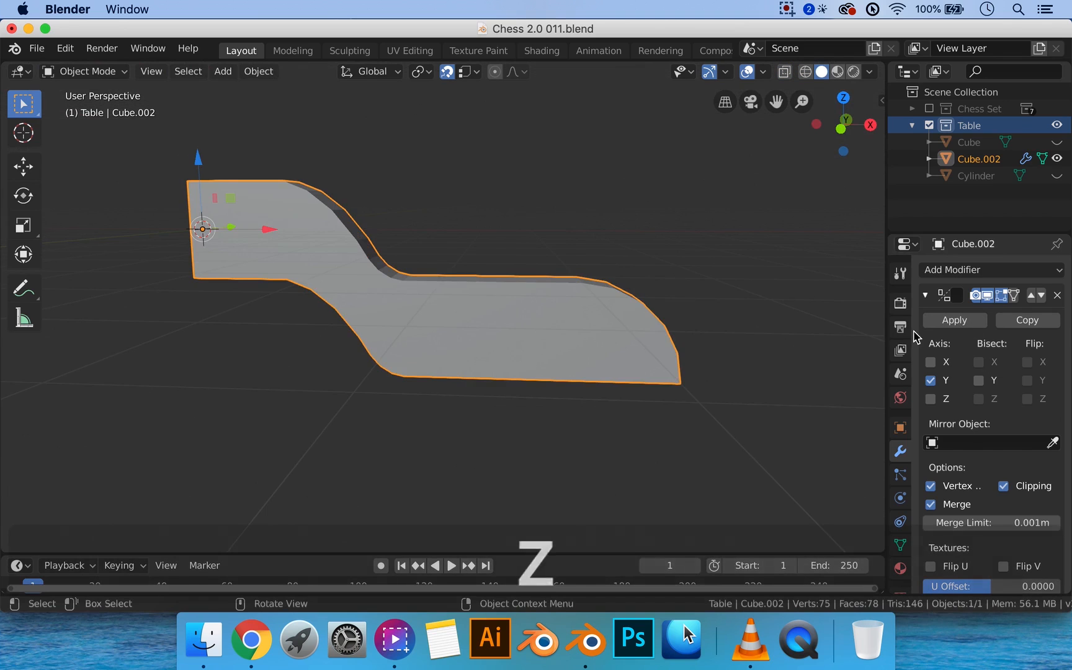
left_click(954, 320)
middle_click_drag(709, 323, 546, 301)
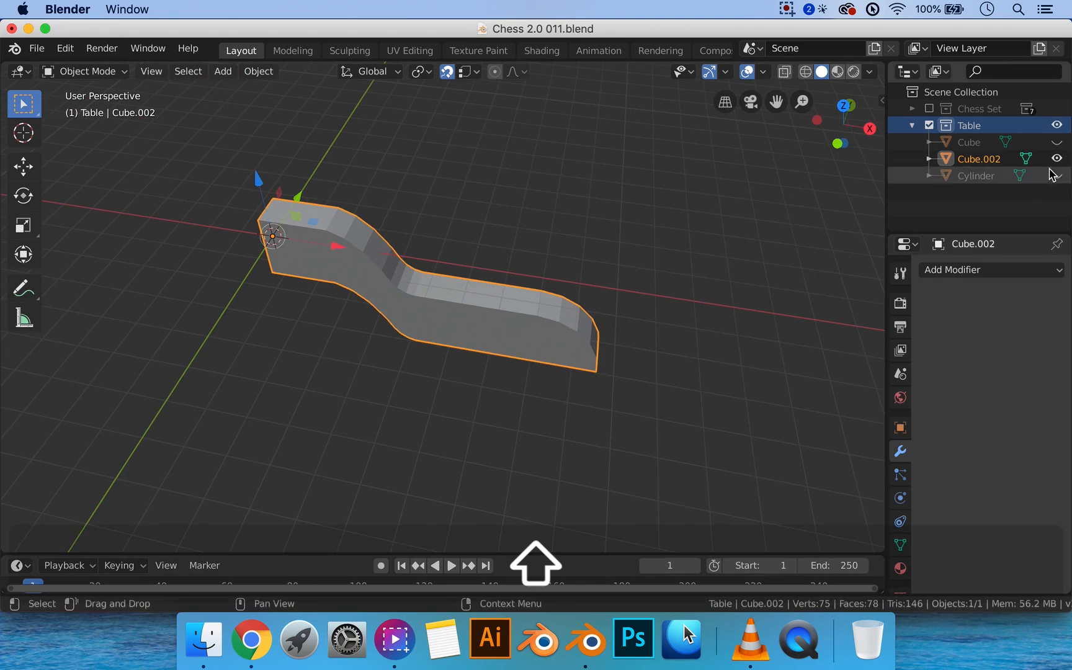
Unhide the leftover Cube object in the Table collection and delete it
left_click(1057, 143)
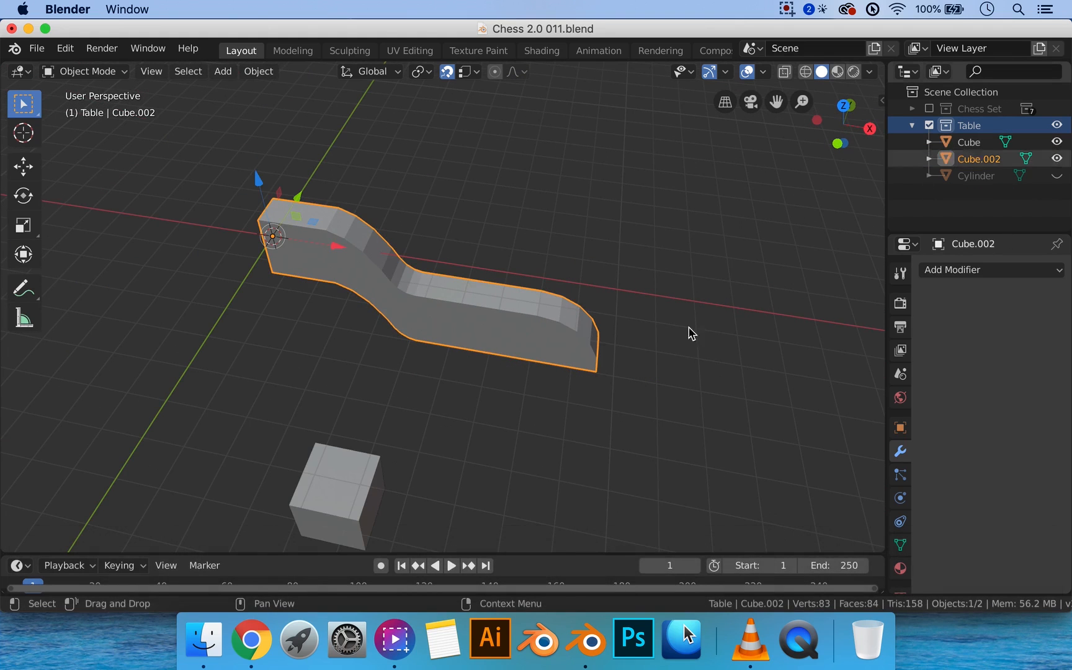
left_click(355, 487)
key("x")
left_click(357, 486)
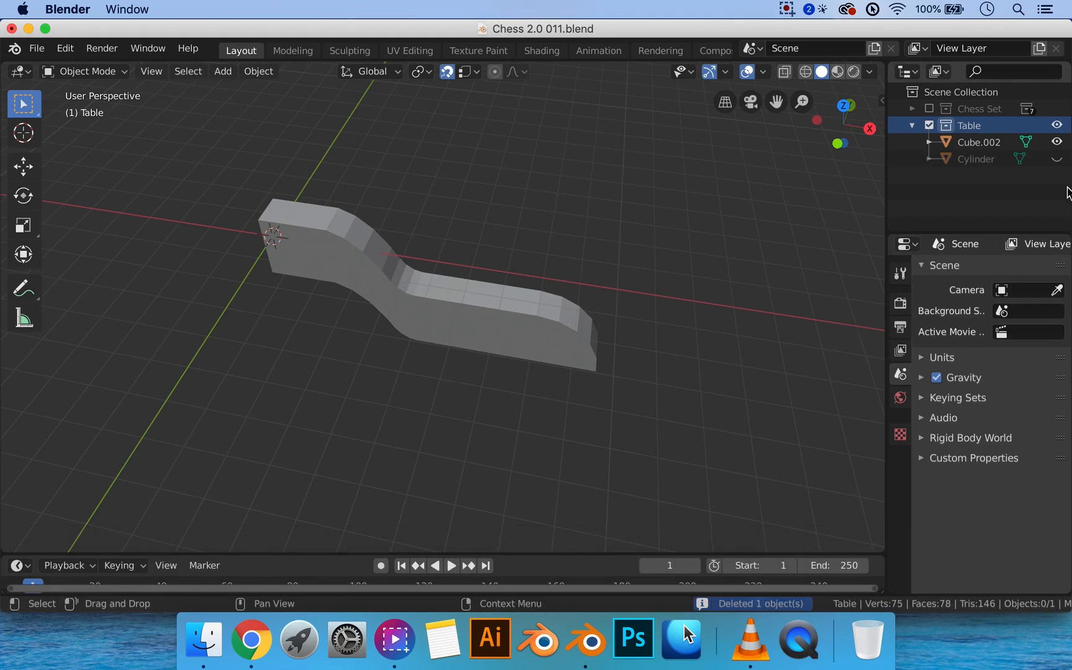
Unhide the Cylinder table and move the curved leg down 15.8 m on Z to the bottom of the table's stem
left_click(1056, 159)
scroll(495, 321, "down", 5)
left_click(413, 286)
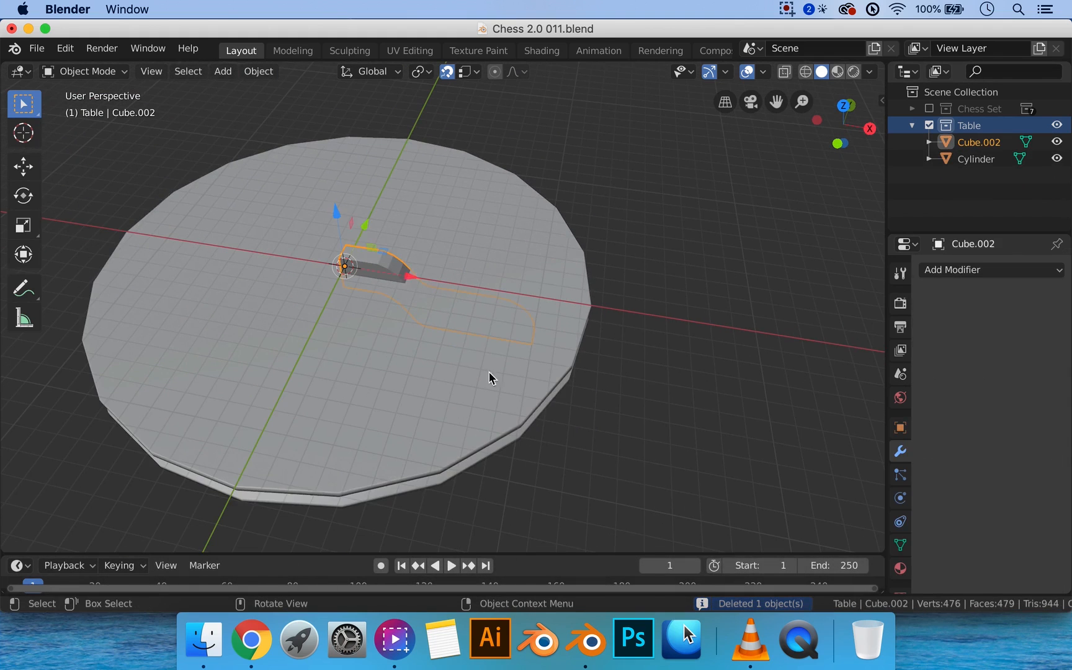
middle_click_drag(489, 372, 518, 315)
scroll(481, 359, "down", 4)
middle_click_drag(477, 360, 498, 295, "shift")
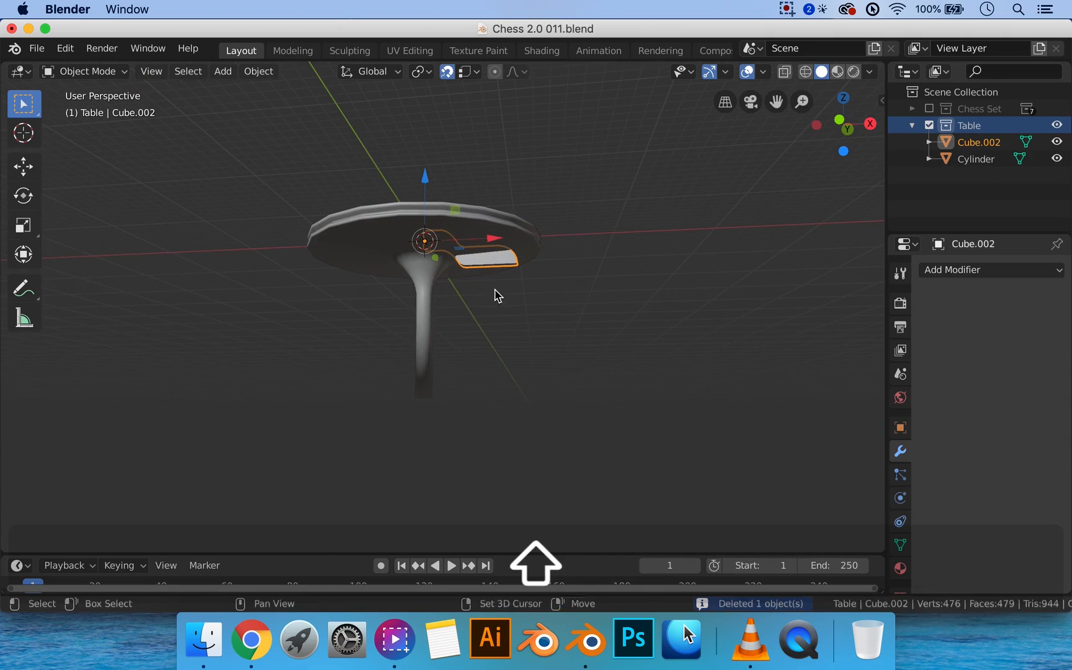
left_click_drag(432, 186, 441, 337)
scroll(457, 347, "up", 3)
middle_click_drag(486, 328, 444, 281, "shift")
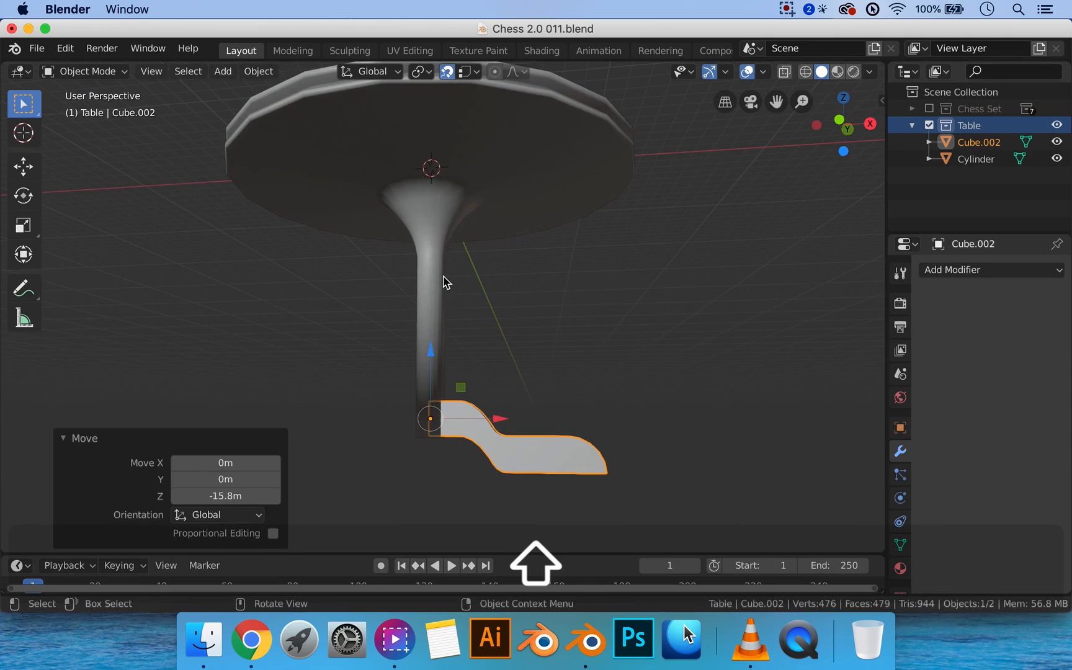
Extrude the bottom face of the table's stem 3.43 m downward and apply Poke Faces to the end face
left_click(443, 282)
key("Tab")
middle_click_drag(450, 374, 446, 317, "shift")
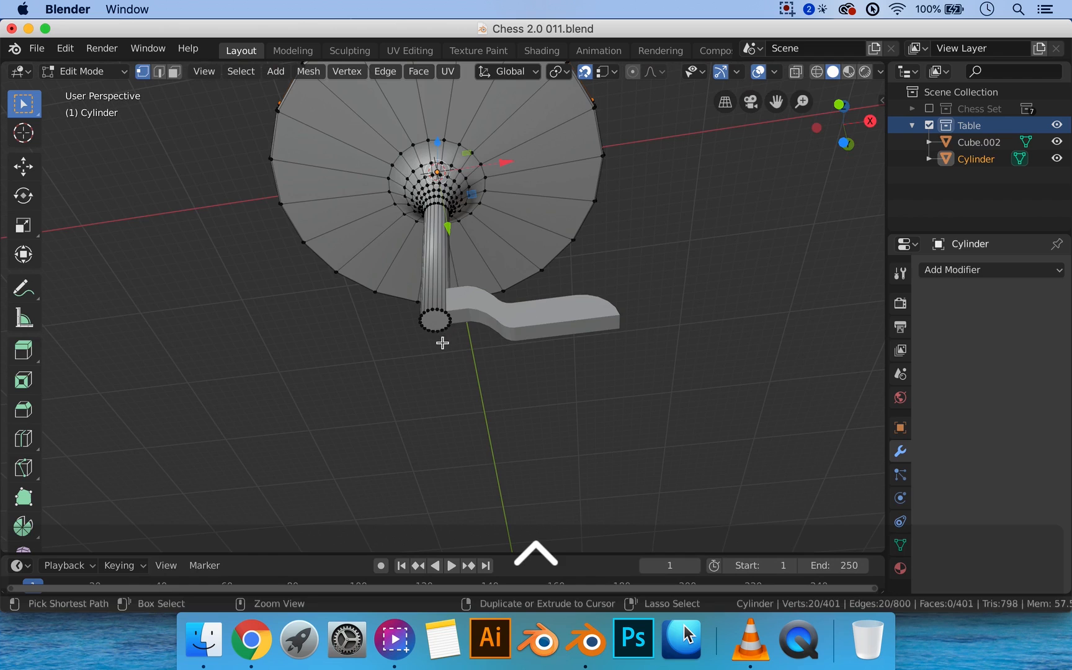
key("3")
left_click(435, 321)
middle_click_drag(462, 335, 440, 320)
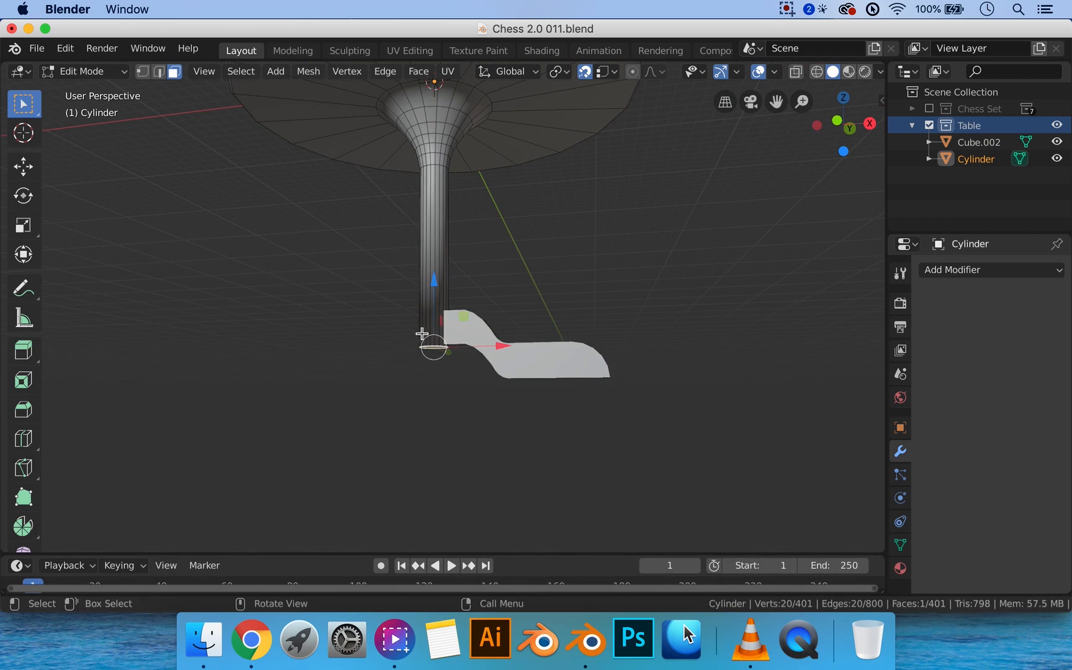
key("e")
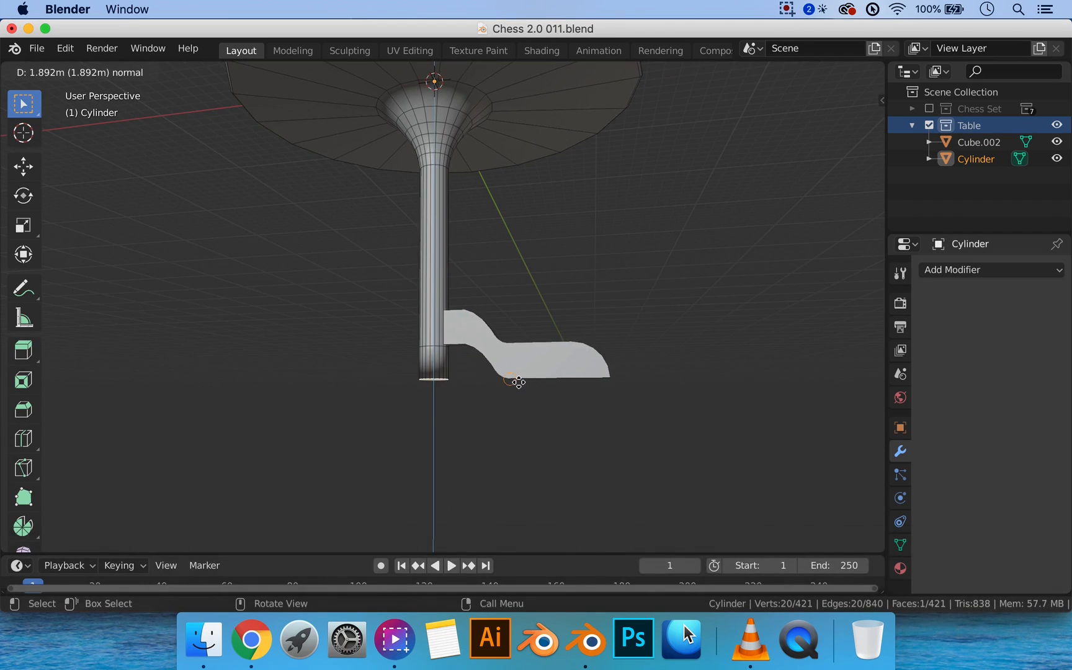
left_click(515, 417)
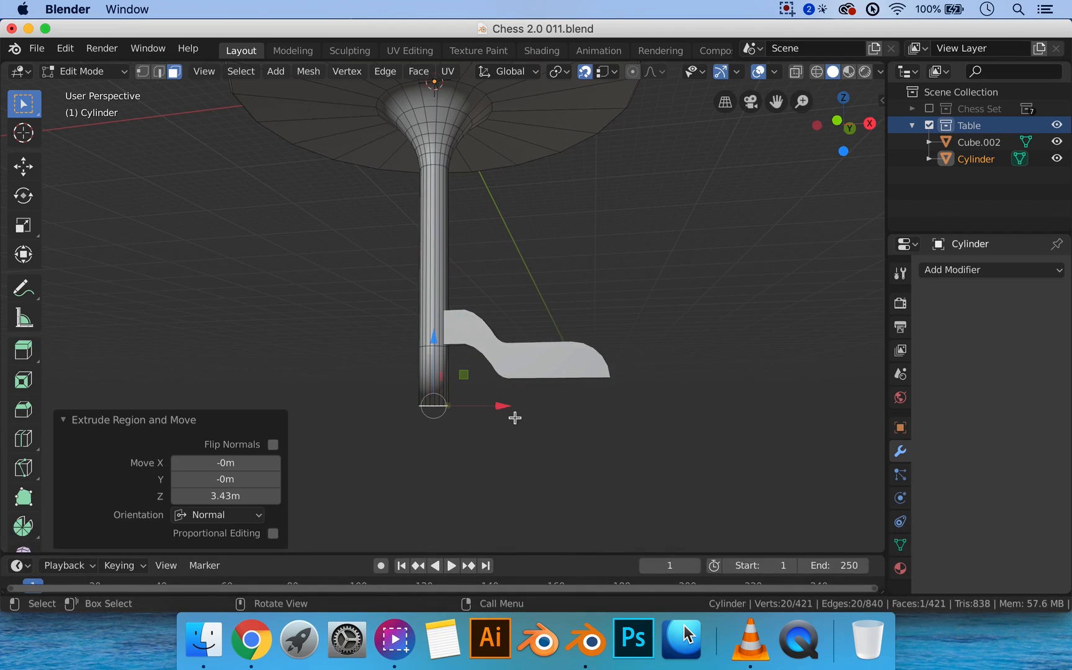
right_click(443, 433)
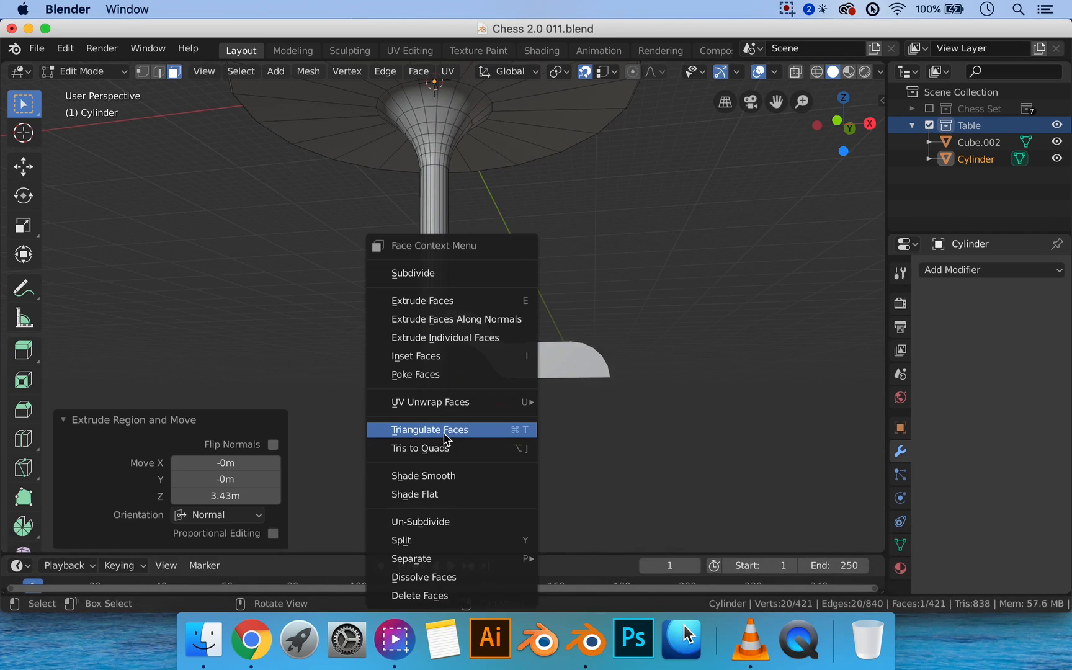
left_click(450, 375)
Extrude the face ring around the stem's new bottom section and scale it by 2.1 on X and Y, excluding Z
middle_click_drag(444, 381, 491, 390)
key("ctrl+3")
left_click(423, 359, "alt")
key("e")
key("s")
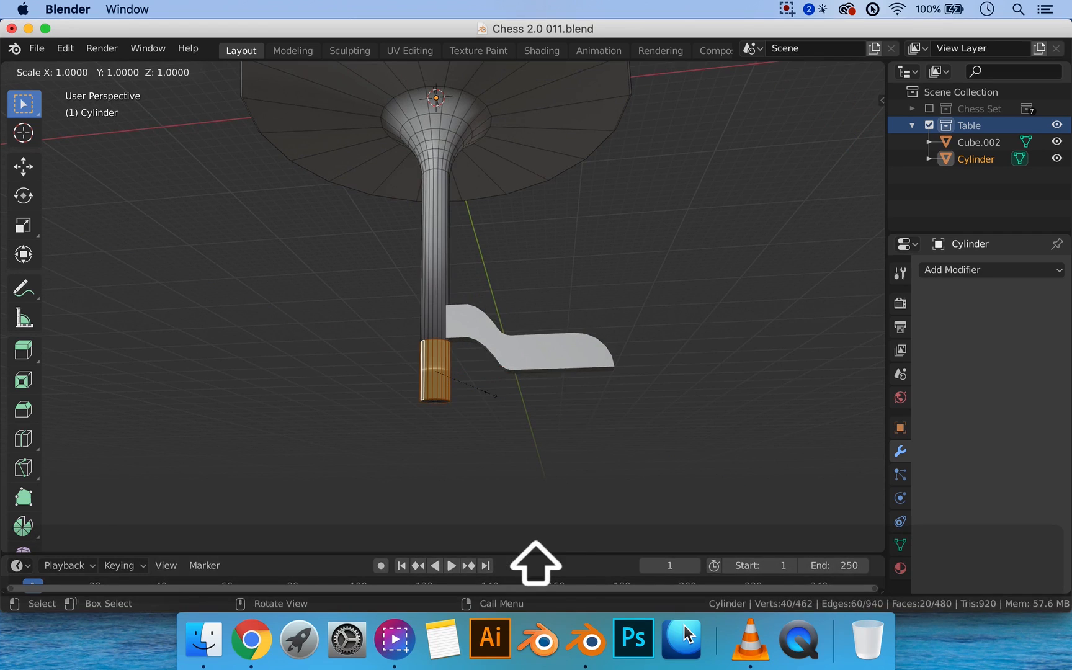
key("shift+z")
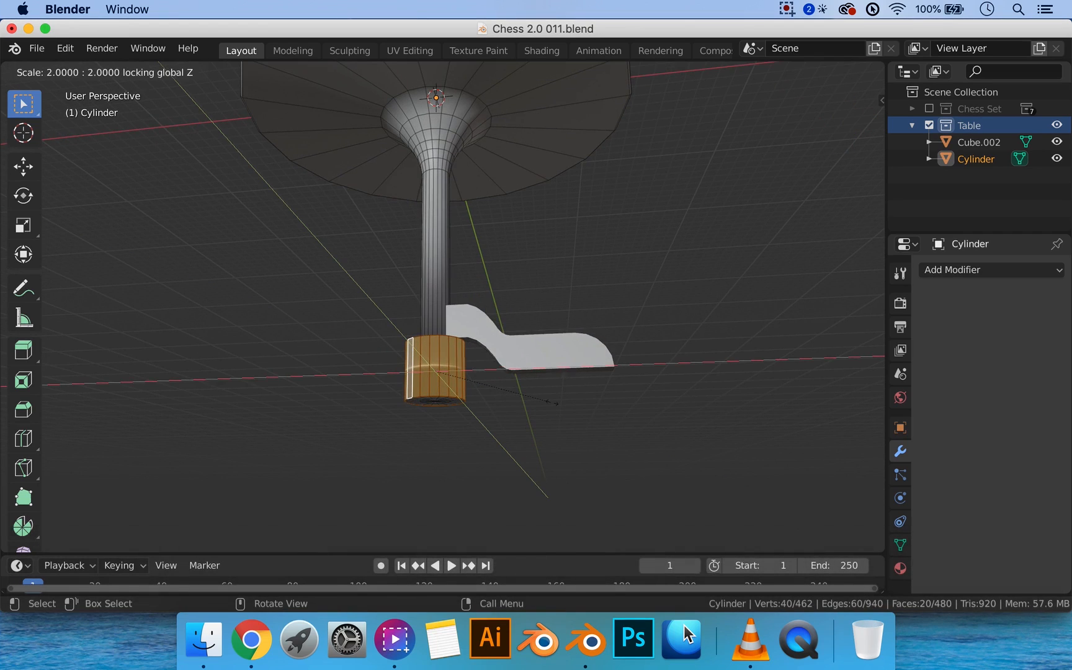
left_click(559, 403)
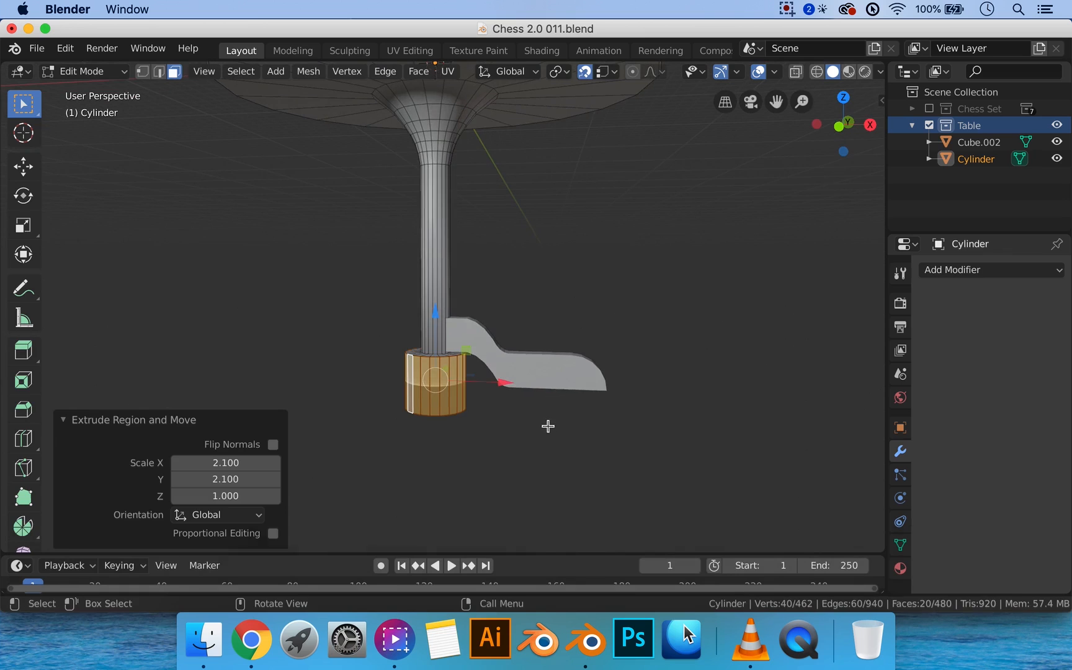
Lower the outer top edge loop of the stem's wide base by 0.451 m on Z, selecting it in wireframe shading
key("Tab")
middle_click_drag(519, 448, 459, 419)
scroll(496, 403, "up", 3)
key("Tab")
key("z")
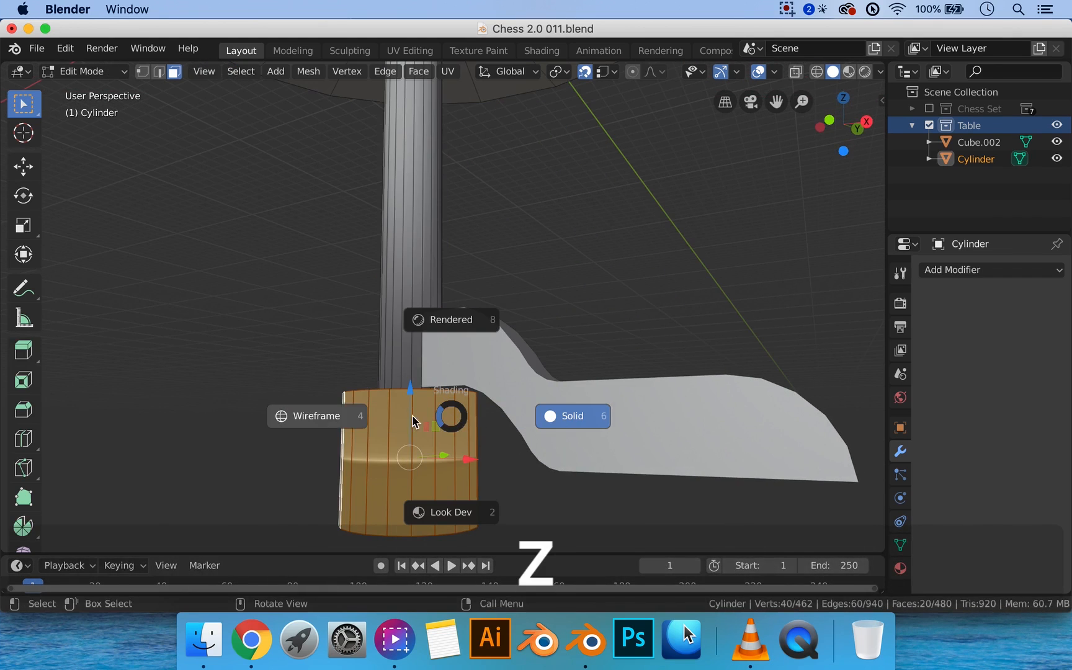
left_click(335, 425)
middle_click_drag(495, 424, 523, 377)
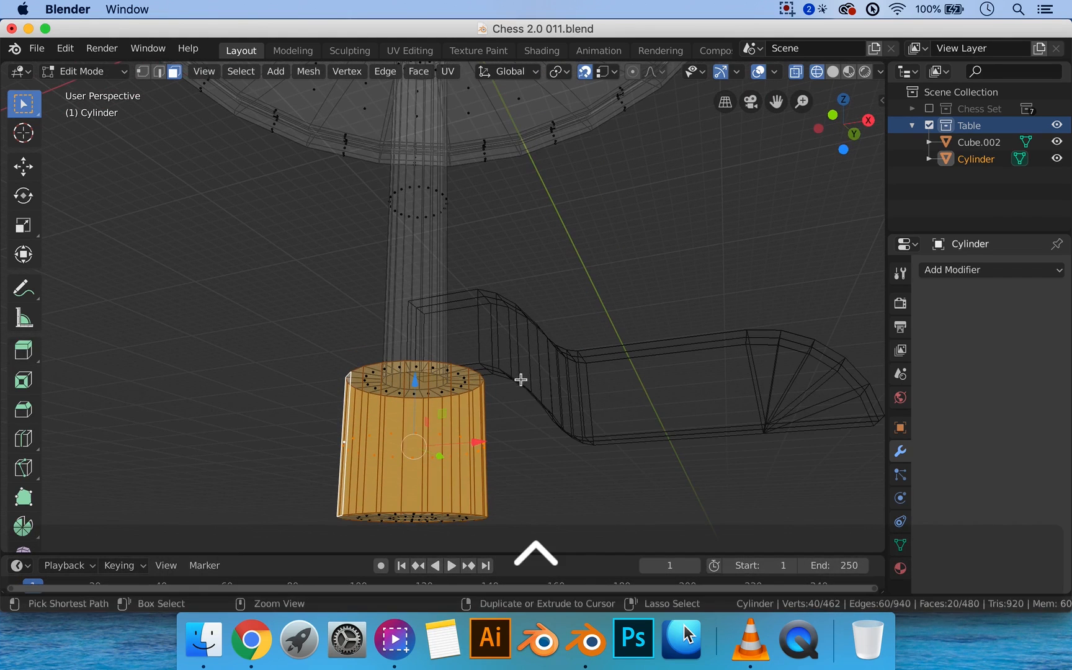
key("ctrl+2")
left_click(378, 365, "alt")
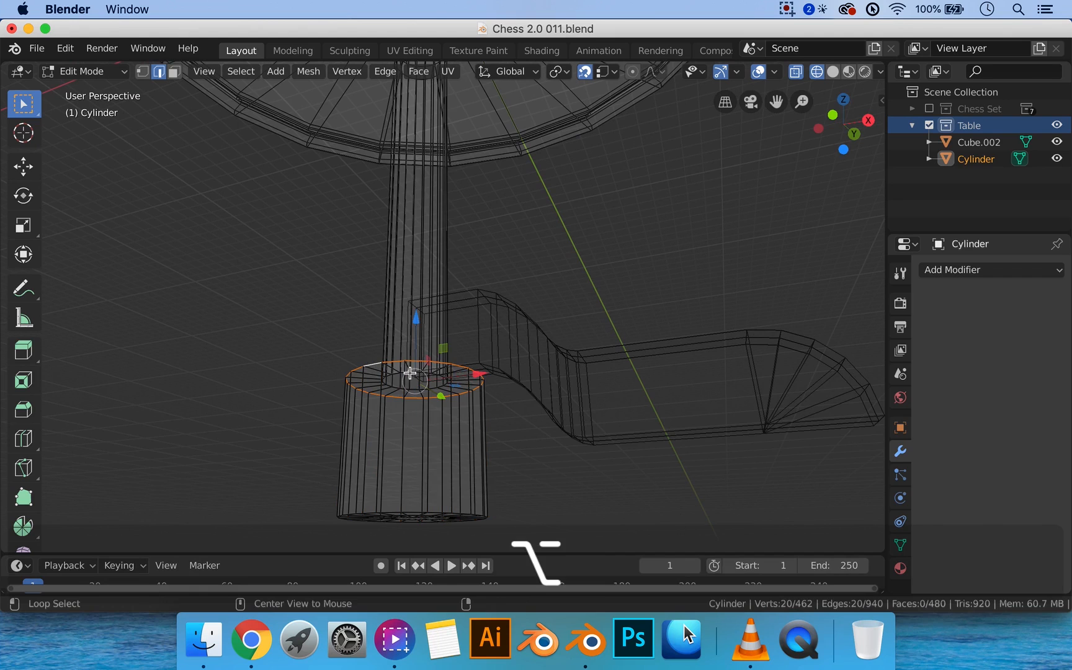
key("g")
key("z")
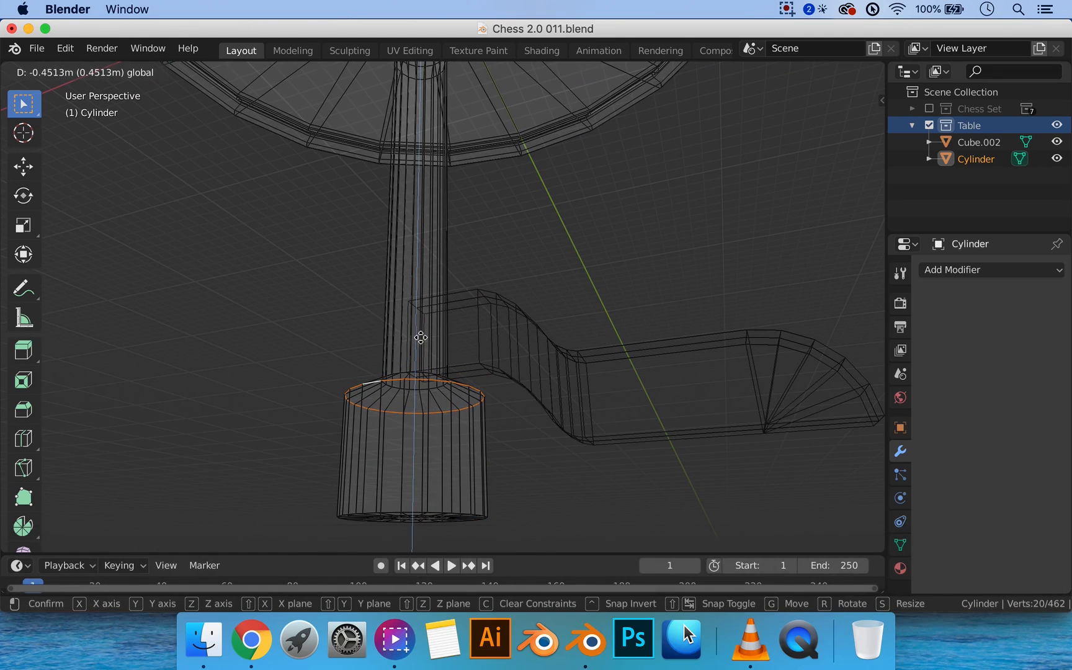
left_click(421, 335)
key("z")
left_click(608, 338)
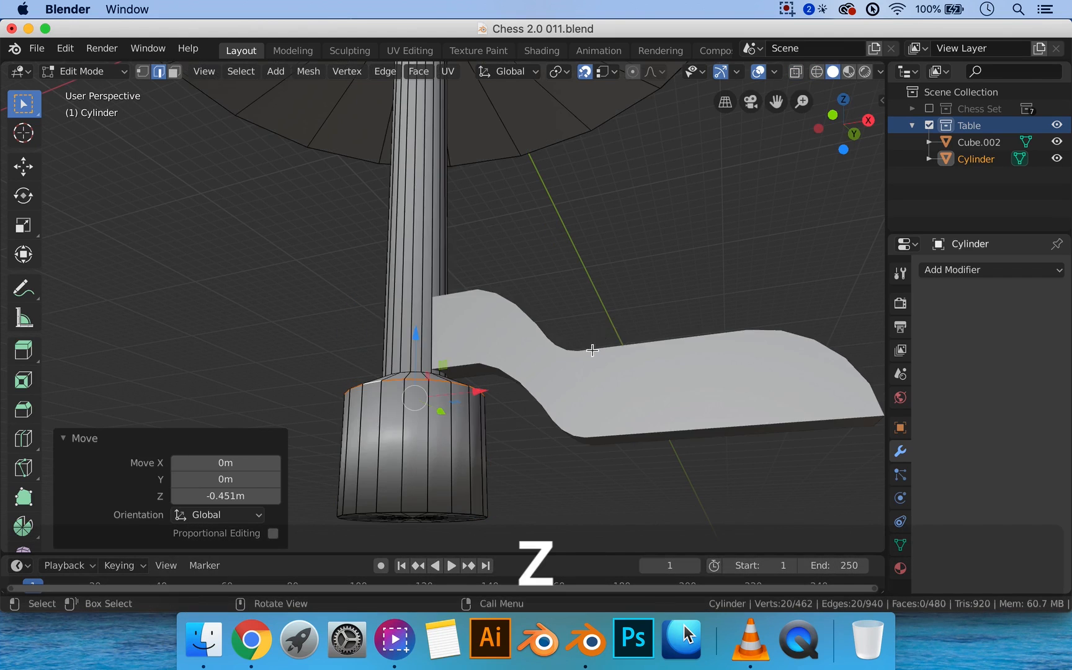
Move the curved leg 3.14 m down on Z and 1.07 m outward on X so it meets the stem's base
mouse_move(593, 351)
middle_mouse_down()
mouse_move(582, 373)
mouse_move(508, 348)
middle_mouse_up()
scroll(577, 372, "down", 5)
key("Tab")
left_click(562, 402)
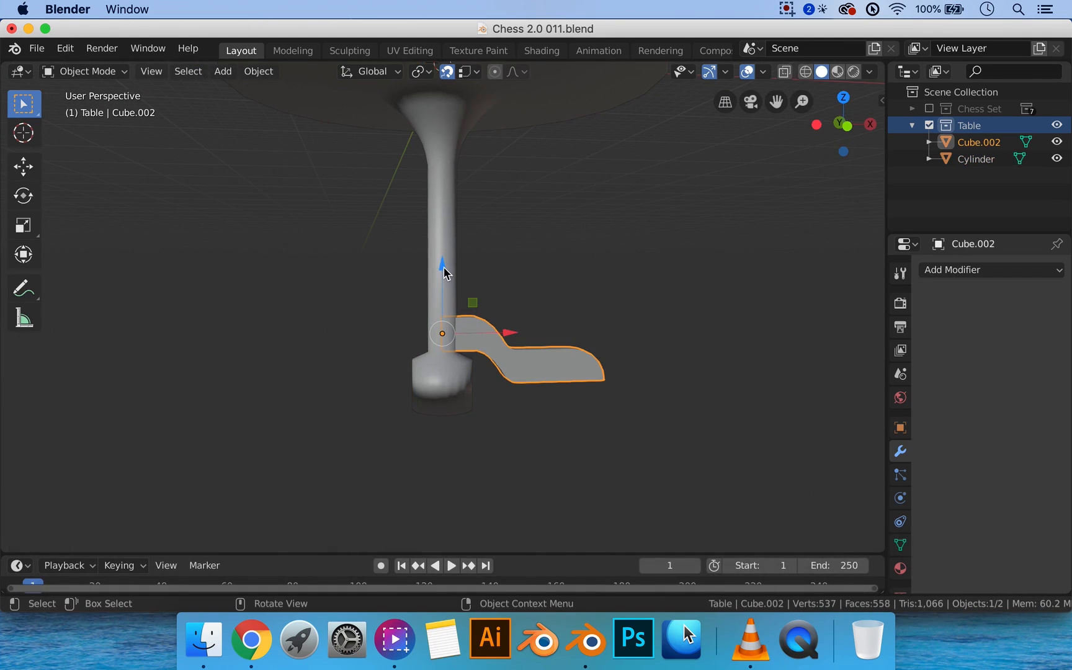
left_click_drag(444, 267, 452, 320)
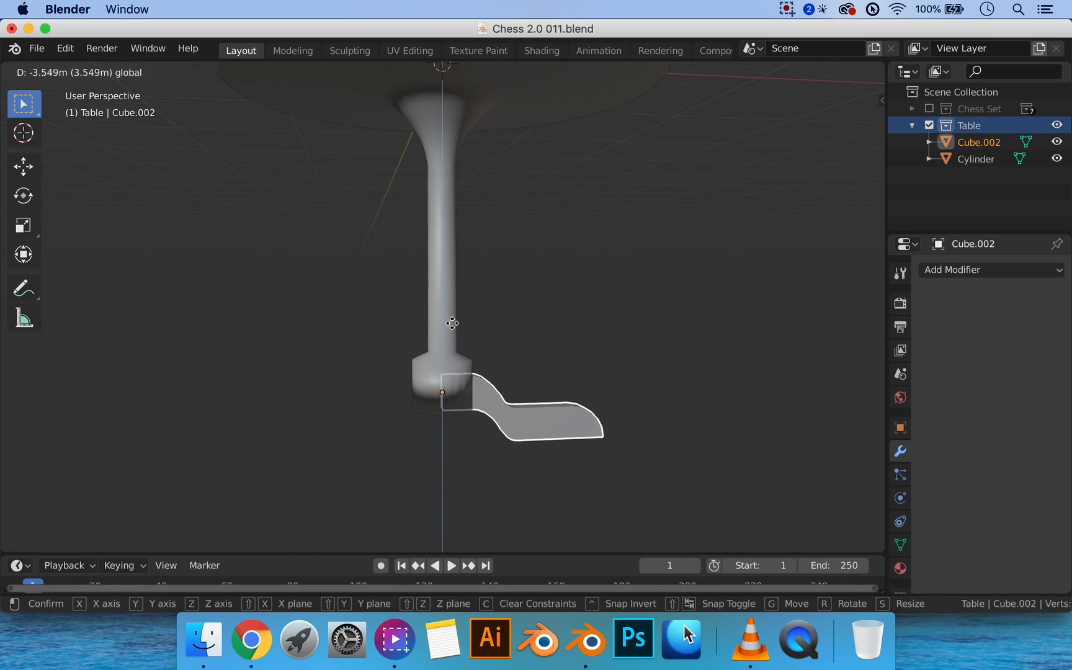
left_click(462, 335)
key("g")
key("x")
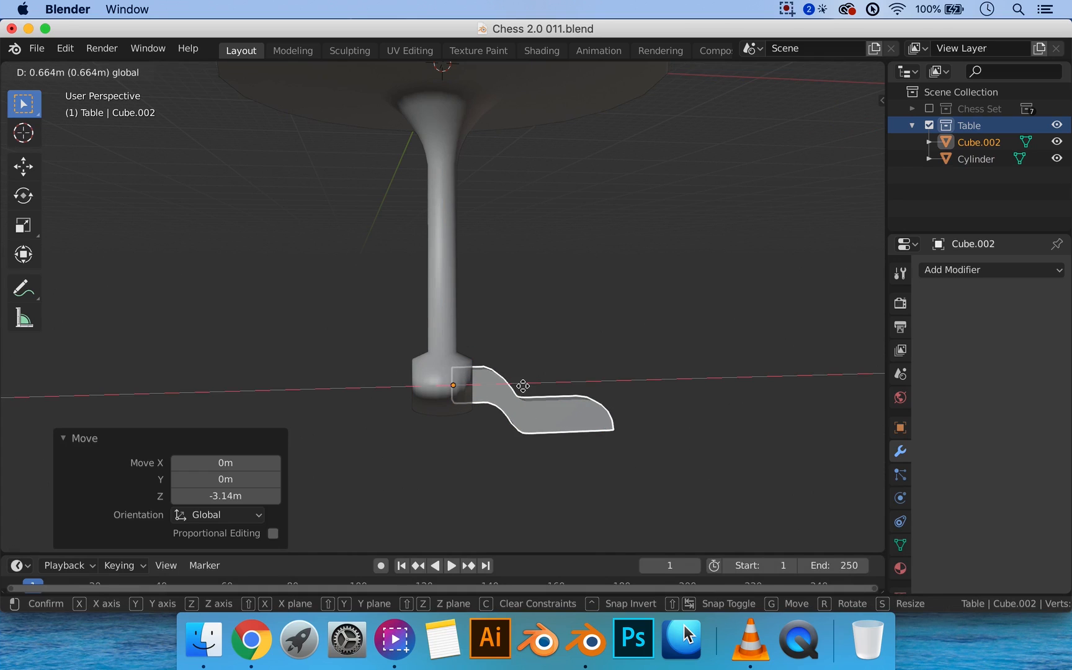
left_click(551, 396)
Set the curved leg's origin to the 3D cursor and add a Mirror modifier across the X axis
right_click(519, 405)
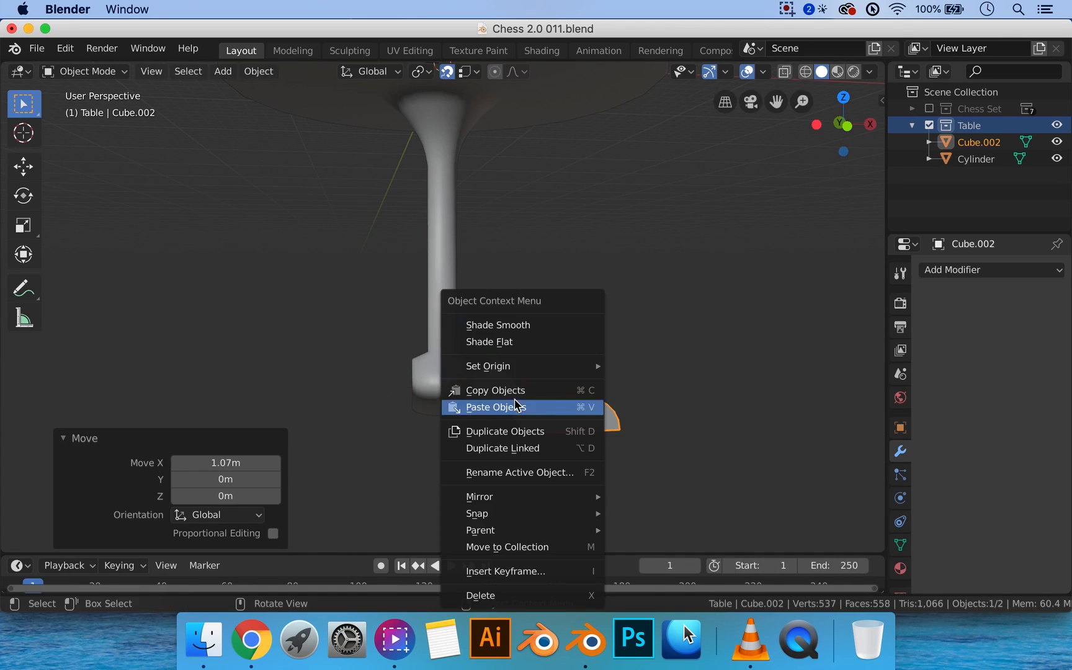
mouse_move(526, 366)
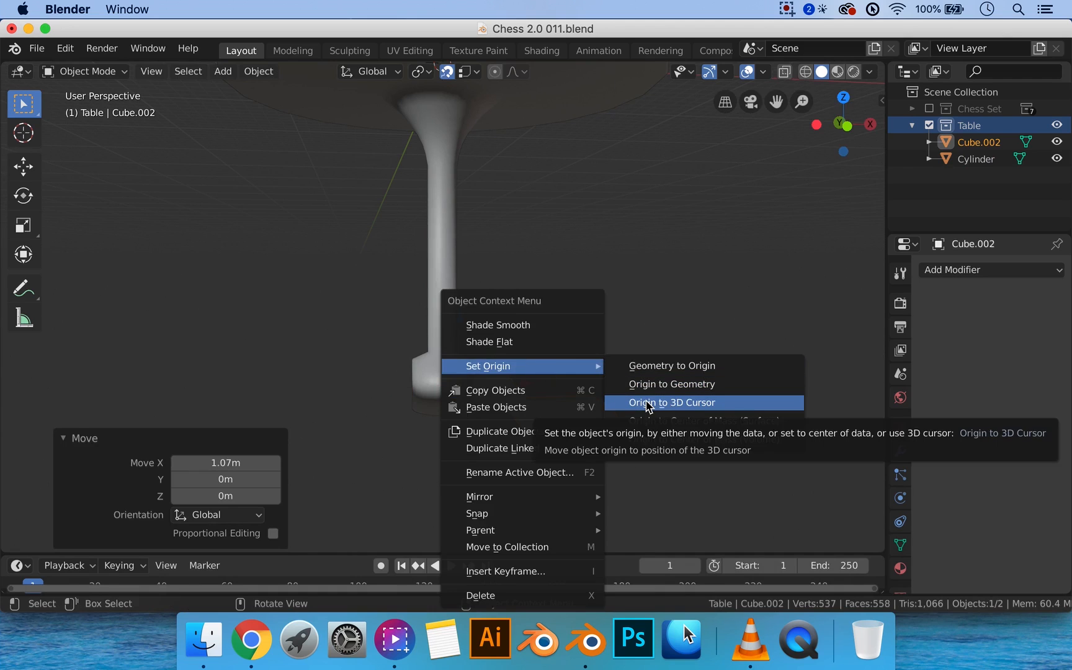
middle_click_drag(531, 306, 517, 320)
scroll(519, 328, "down", 5)
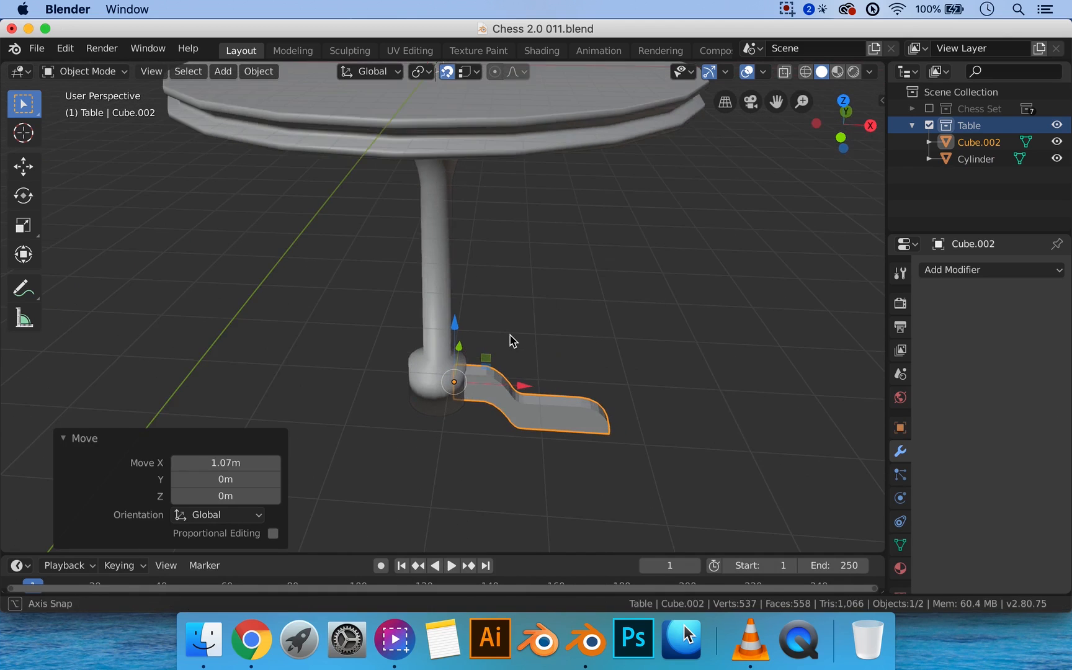
right_click(514, 332)
mouse_move(541, 330)
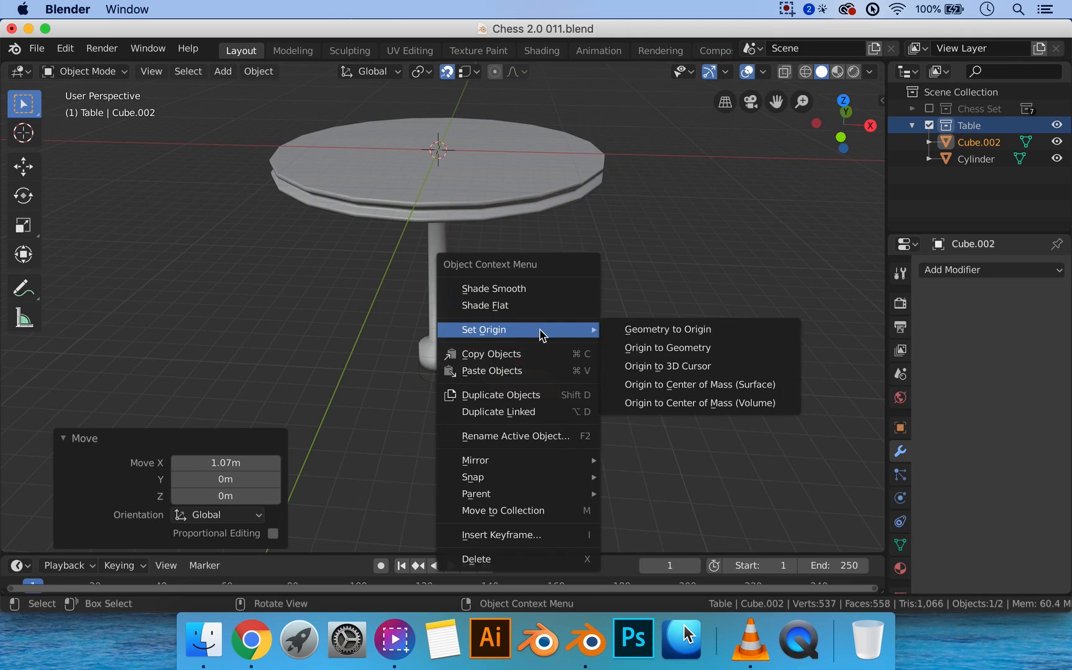
left_click(687, 367)
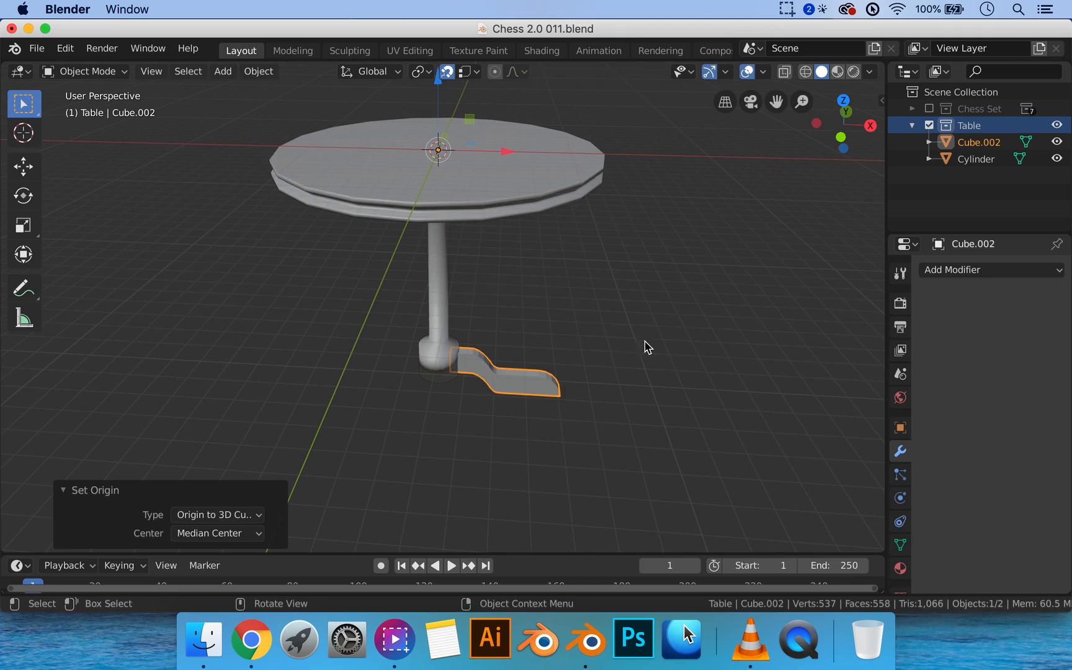
left_click(996, 276)
left_click(752, 437)
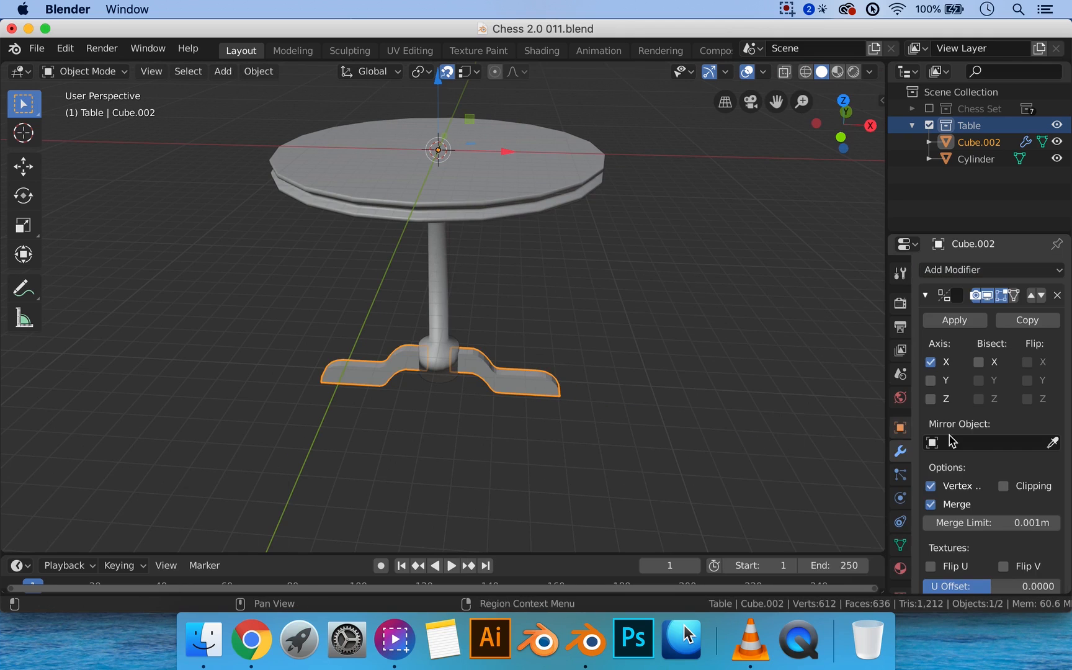
Try mirroring the curved leg across the Y and Z axes as well
left_click(930, 380)
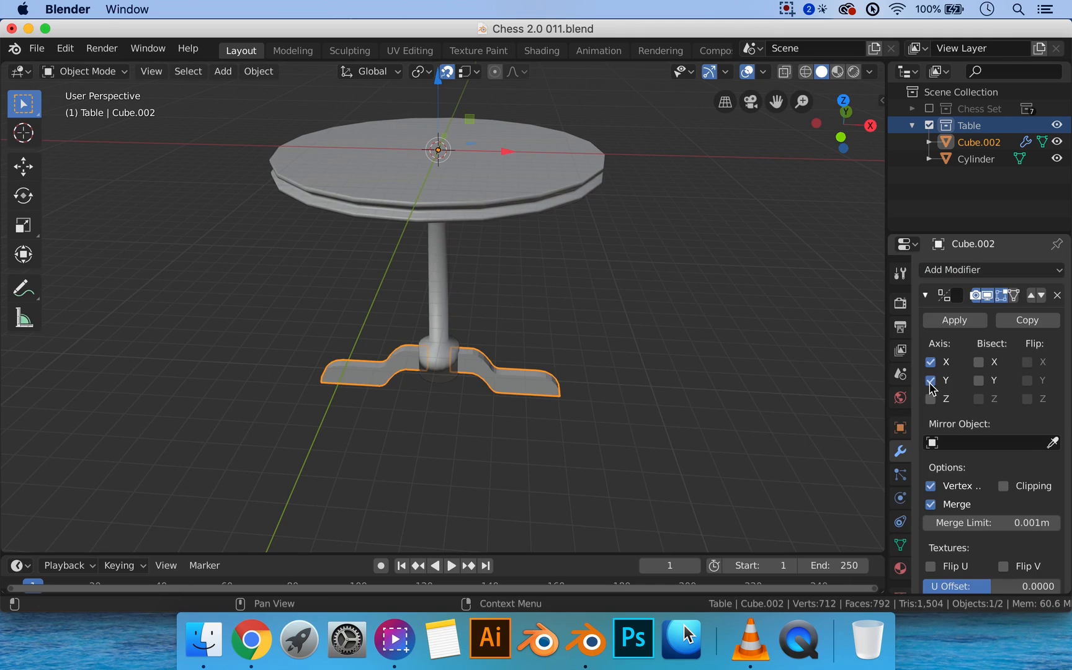
left_click(930, 380)
left_click(930, 398)
left_click(931, 399)
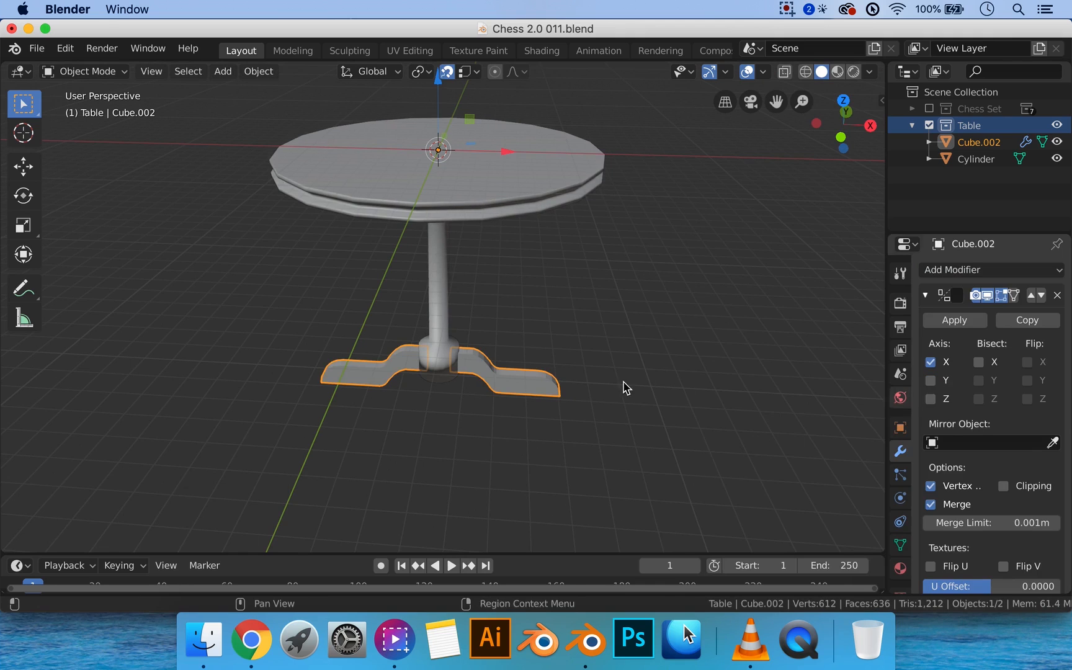
middle_click_drag(626, 388, 490, 411)
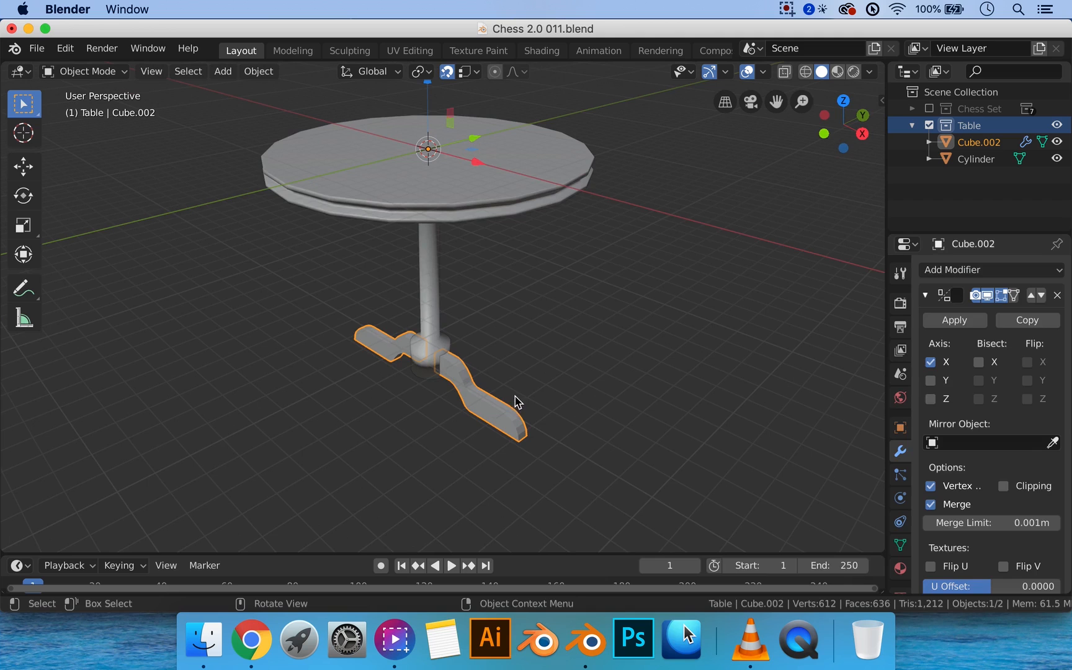
middle_click_drag(636, 379, 495, 400)
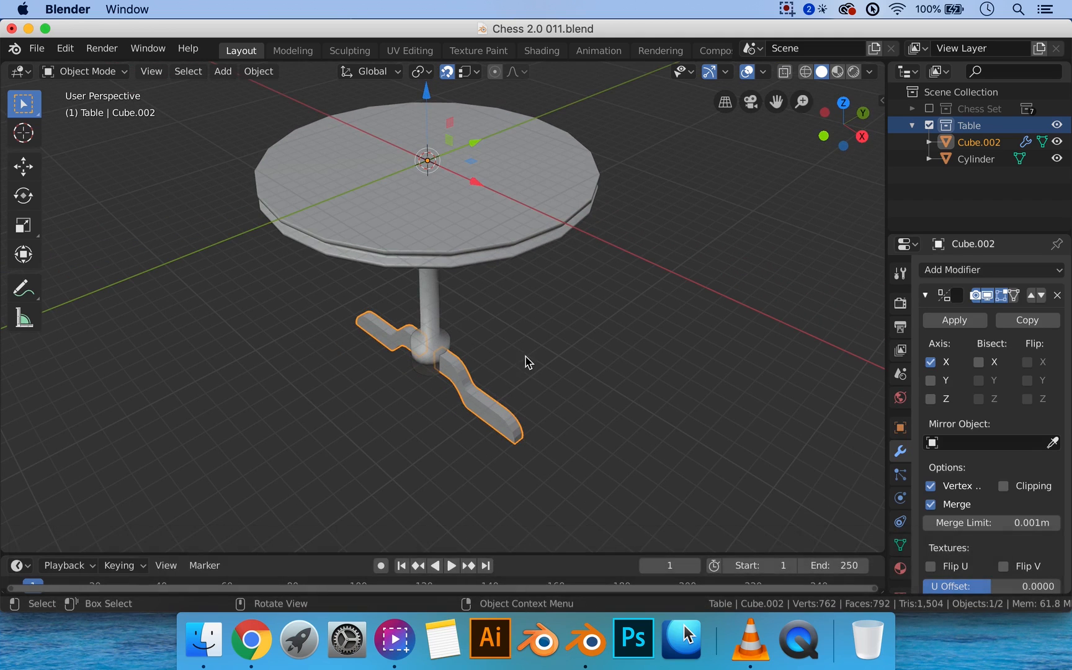
Duplicate the mirrored leg pair and rotate the copy by 86.2° around the Z axis
left_click(545, 363)
left_click(475, 406)
key("shift+d")
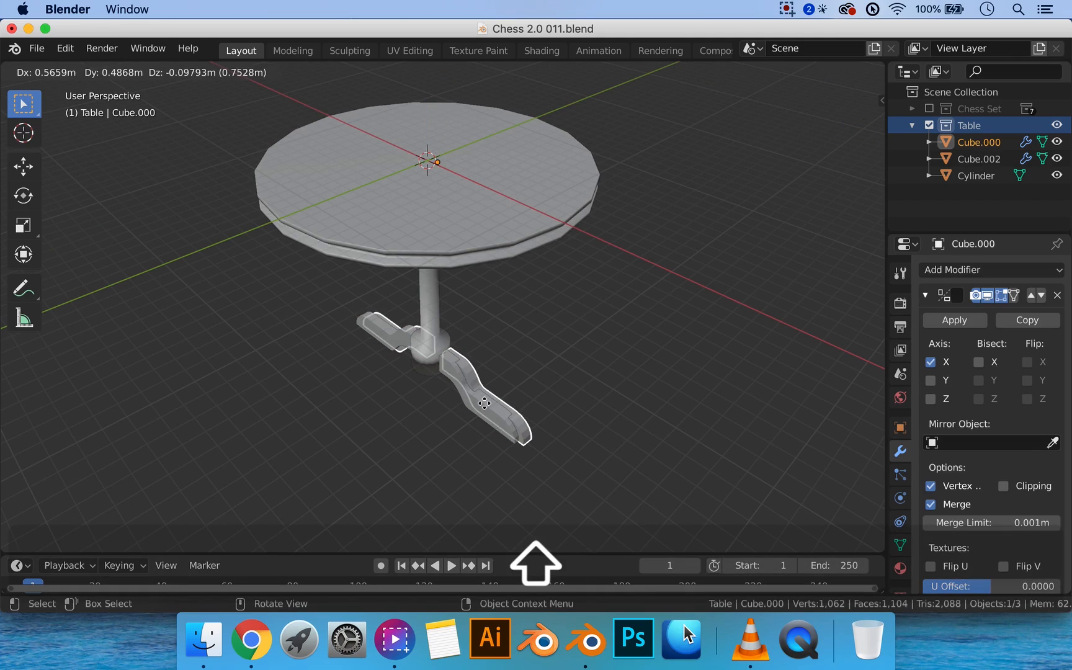
key("r")
key("z")
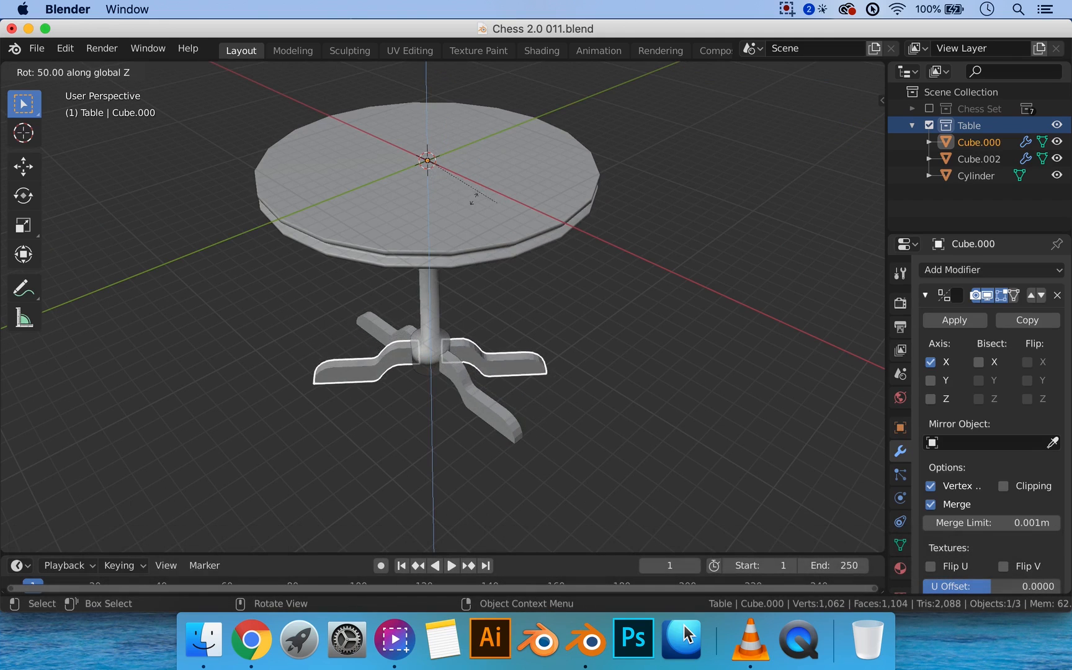
key("ctrl")
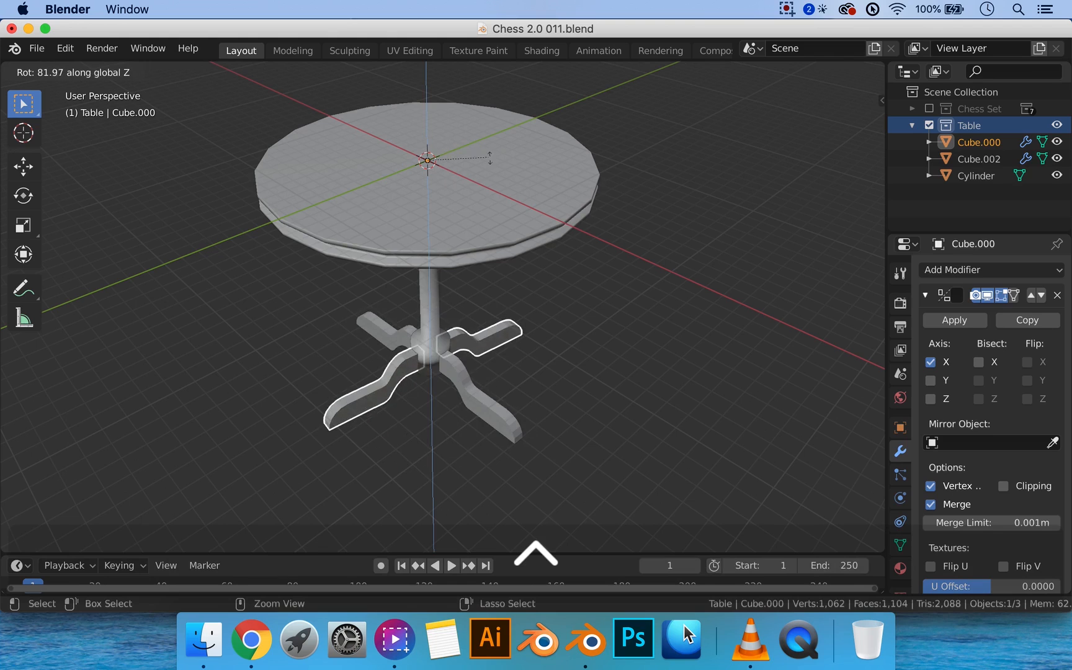
left_click(480, 157)
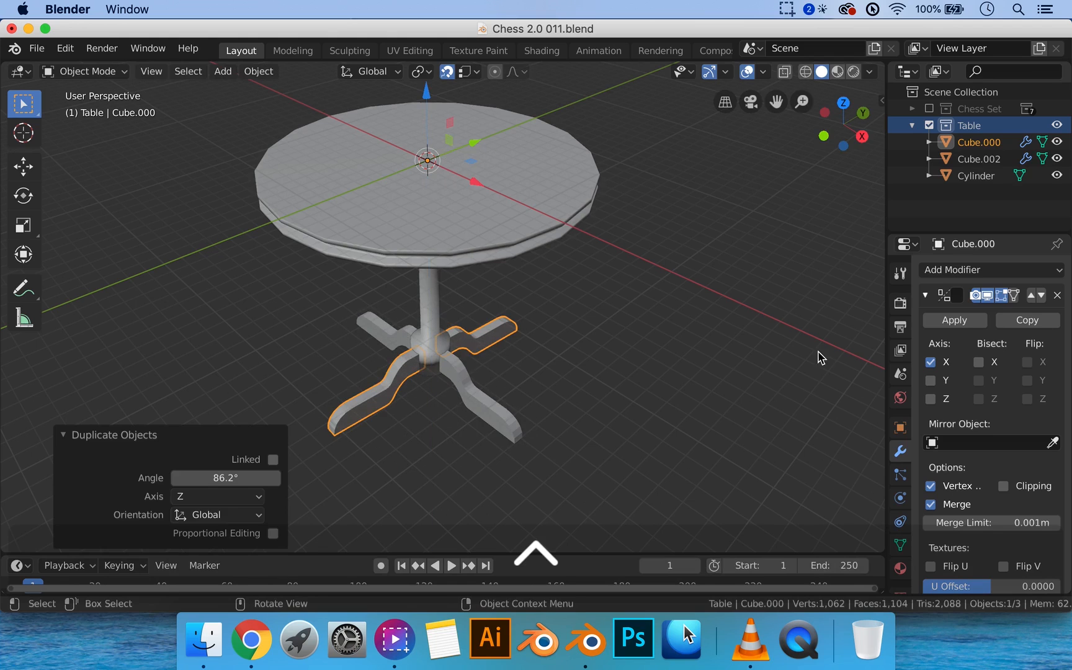
Set the duplicated leg pair's Z rotation to exactly 90°
left_click(900, 428)
left_click(996, 404)
type("90")
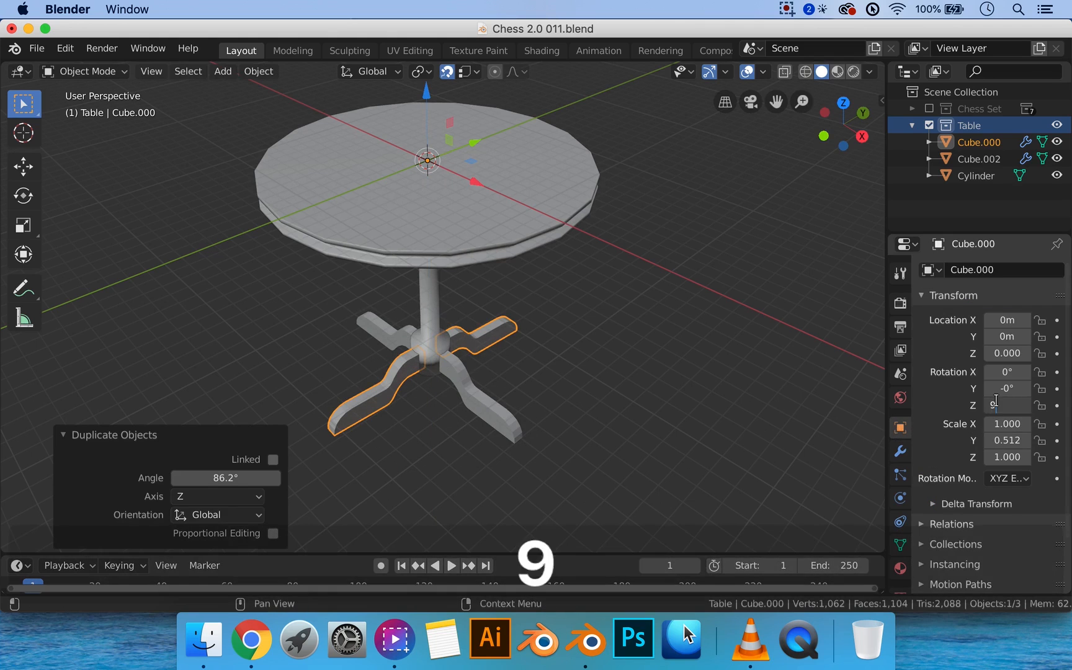
key("Return")
left_click(682, 438)
Examine the table's top, stem and four legs from several angles, including from underneath
middle_click_drag(682, 438, 595, 348)
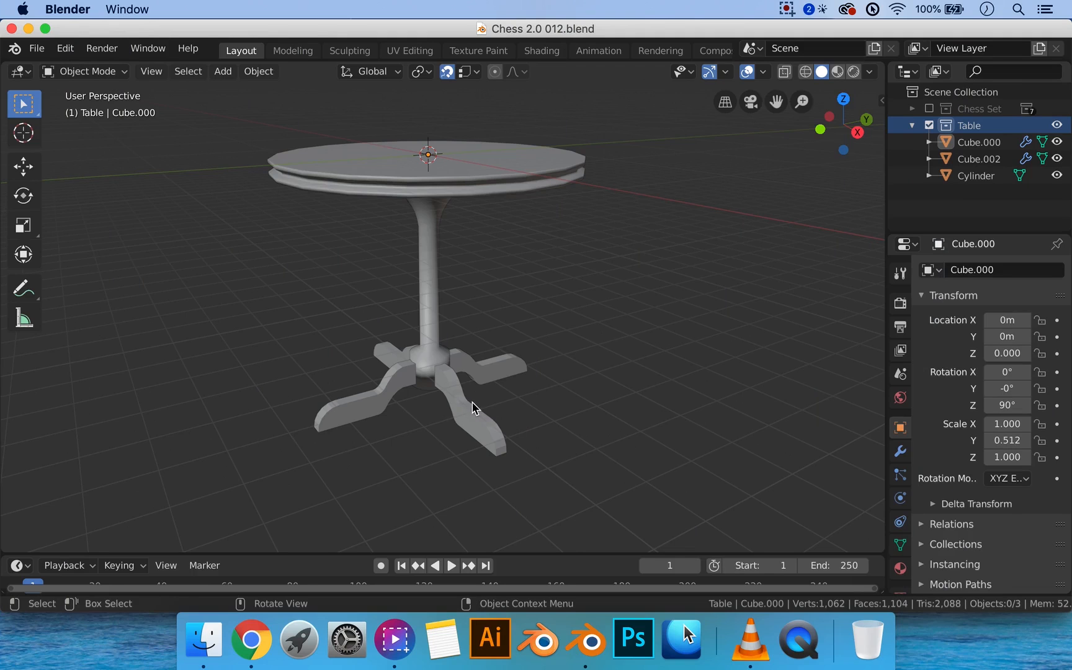
scroll(545, 413, "up", 1)
middle_click_drag(560, 402, 518, 376)
middle_click_drag(451, 208, 449, 427)
mouse_move(472, 220)
middle_mouse_down()
mouse_move(447, 186)
mouse_move(495, 271)
mouse_move(435, 192)
mouse_move(466, 227)
mouse_move(495, 169)
mouse_move(483, 205)
middle_mouse_up()
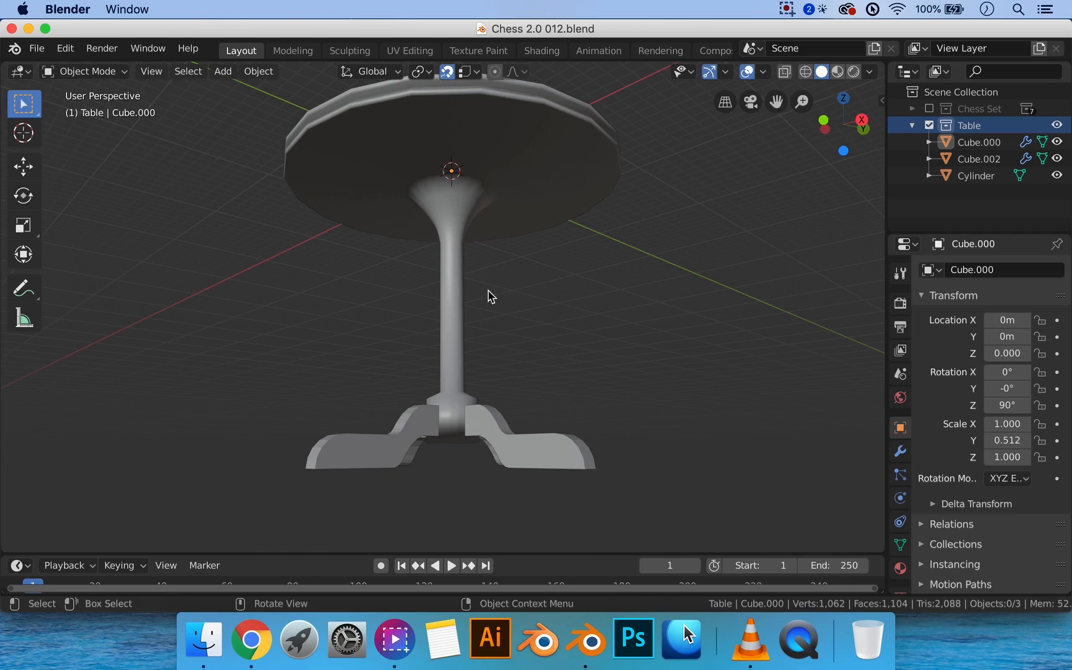
middle_click_drag(490, 296, 510, 316)
scroll(502, 311, "up", 3)
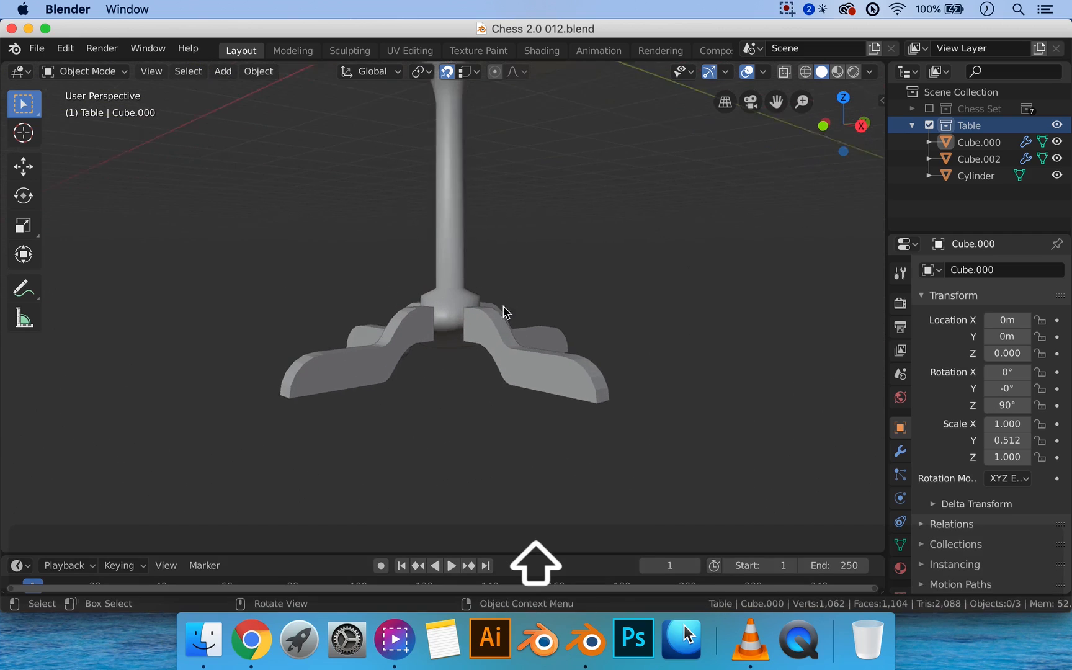
Add one loop cut around the stem's base and slide it to the base's bottom edge with factor -0.936
left_click(458, 304)
scroll(459, 316, "down", 5)
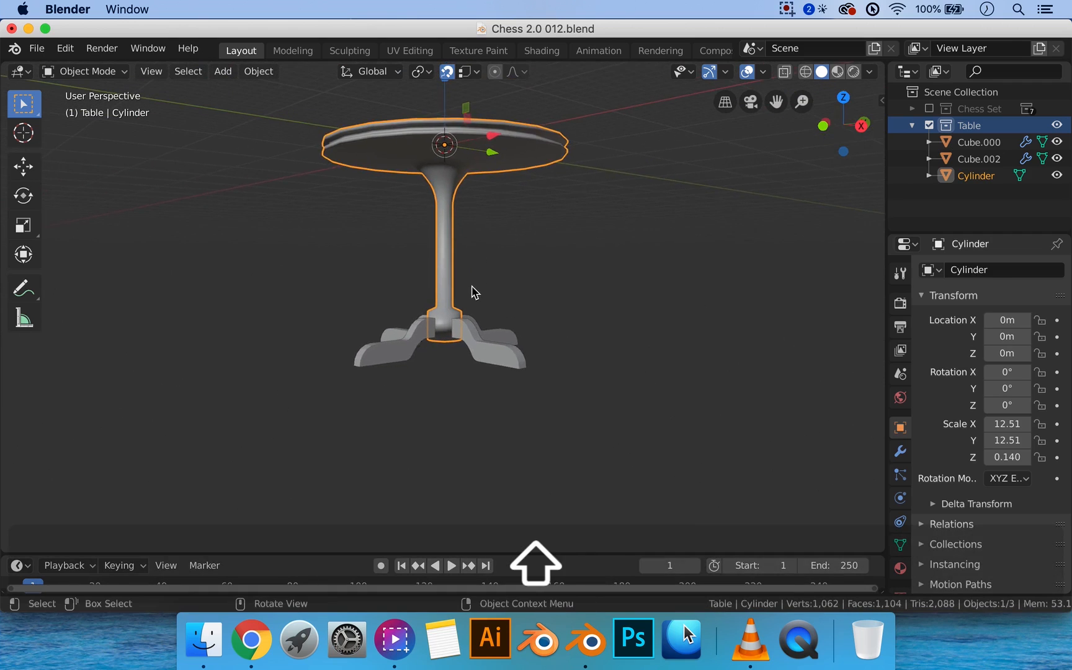
scroll(471, 304, "up", 5)
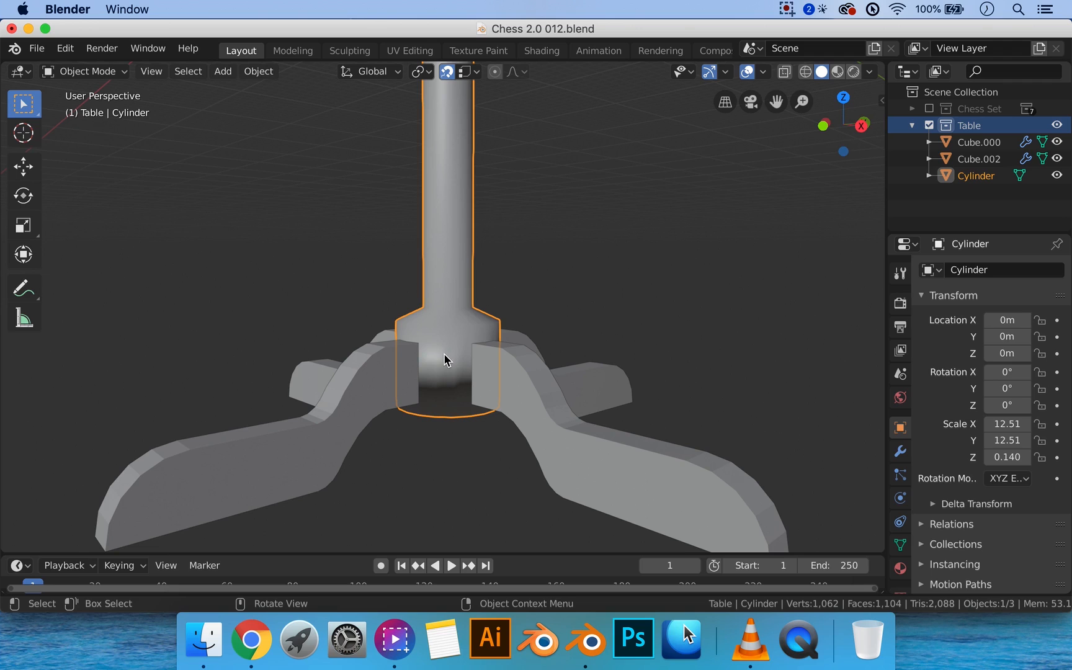
key("Tab")
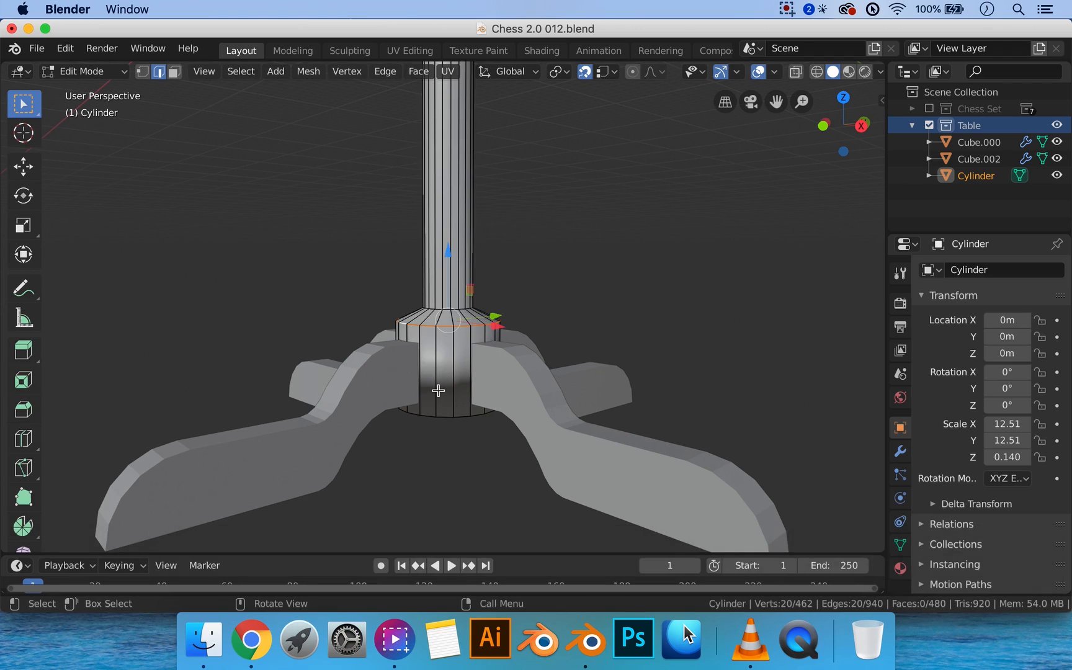
key("ctrl+r")
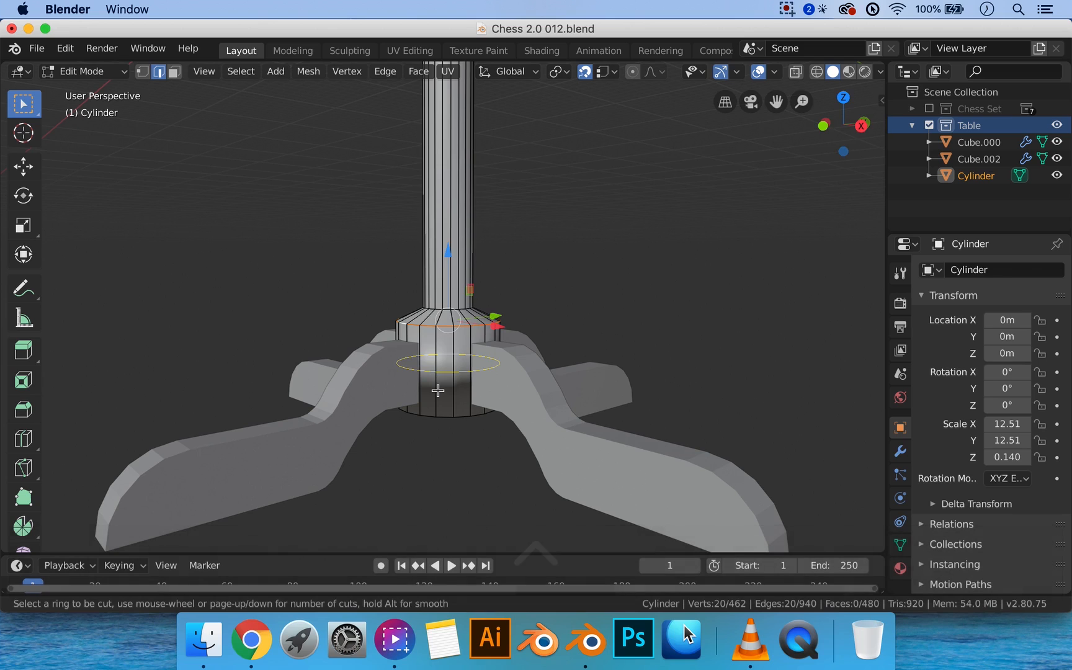
left_click(438, 390)
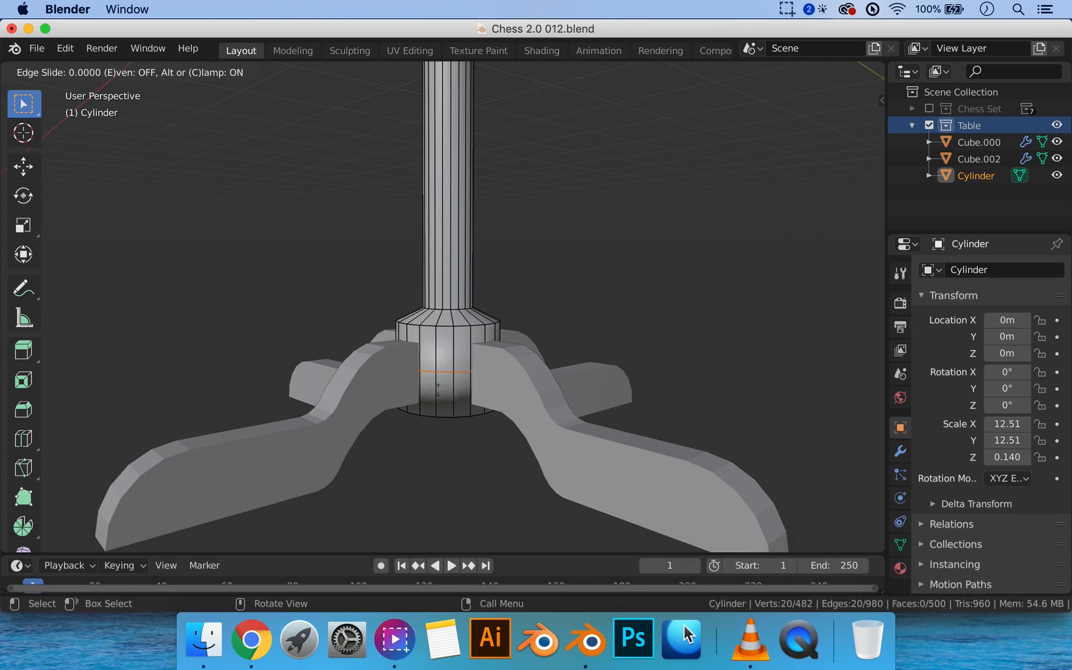
left_click(439, 433)
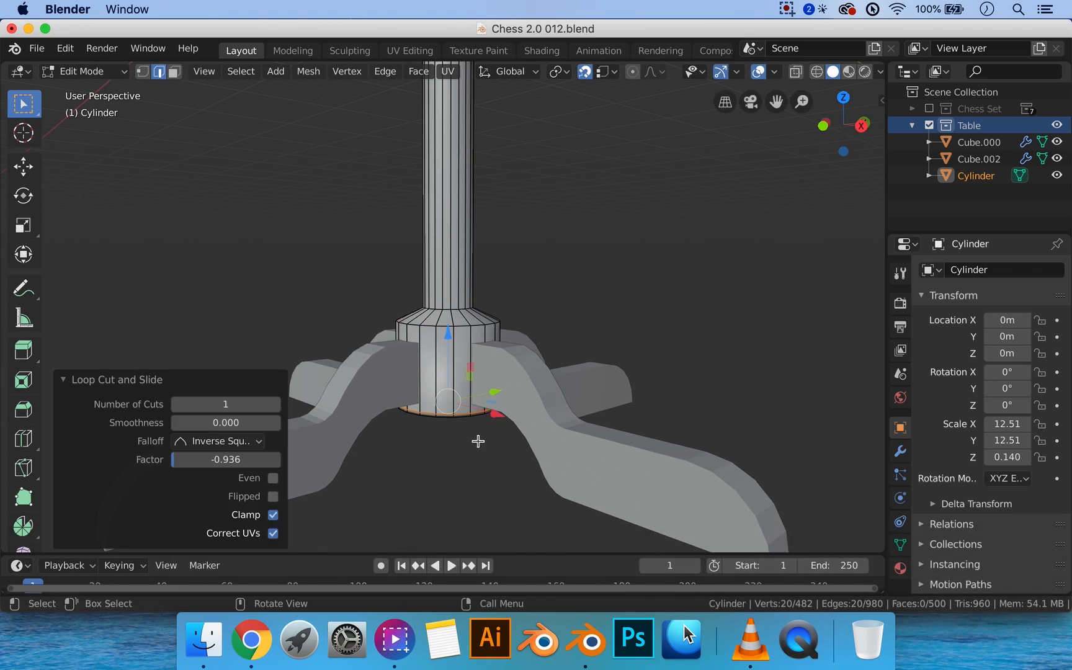
middle_click_drag(478, 441, 473, 348)
key("Tab")
Examine the shading and edge layout of the stem's base up close between the legs
scroll(469, 361, "up", 3)
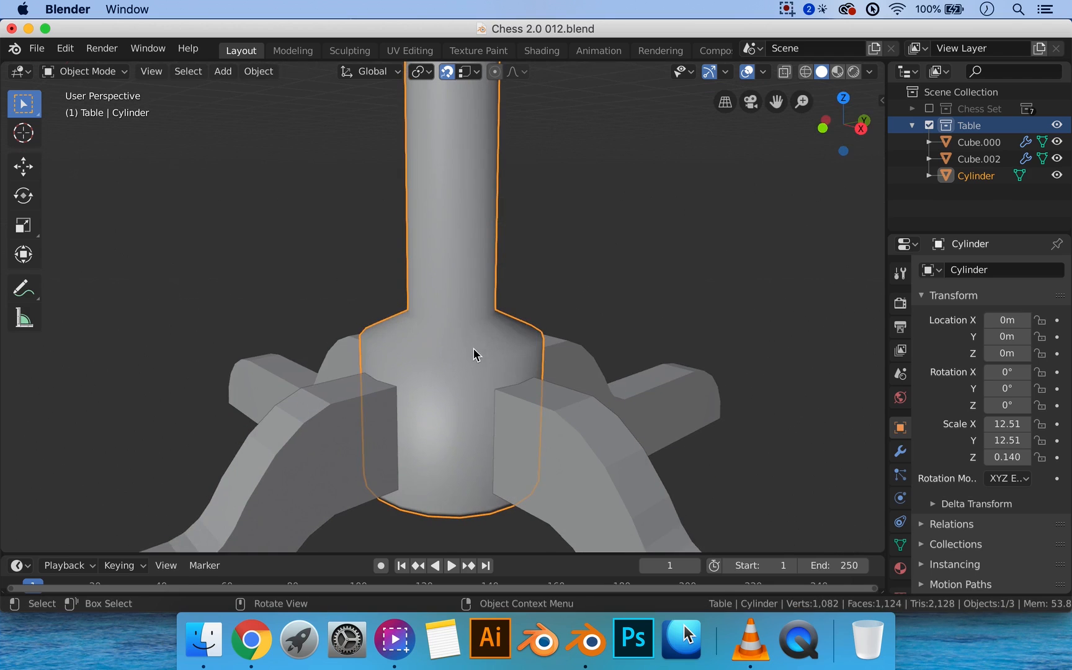
key("Tab")
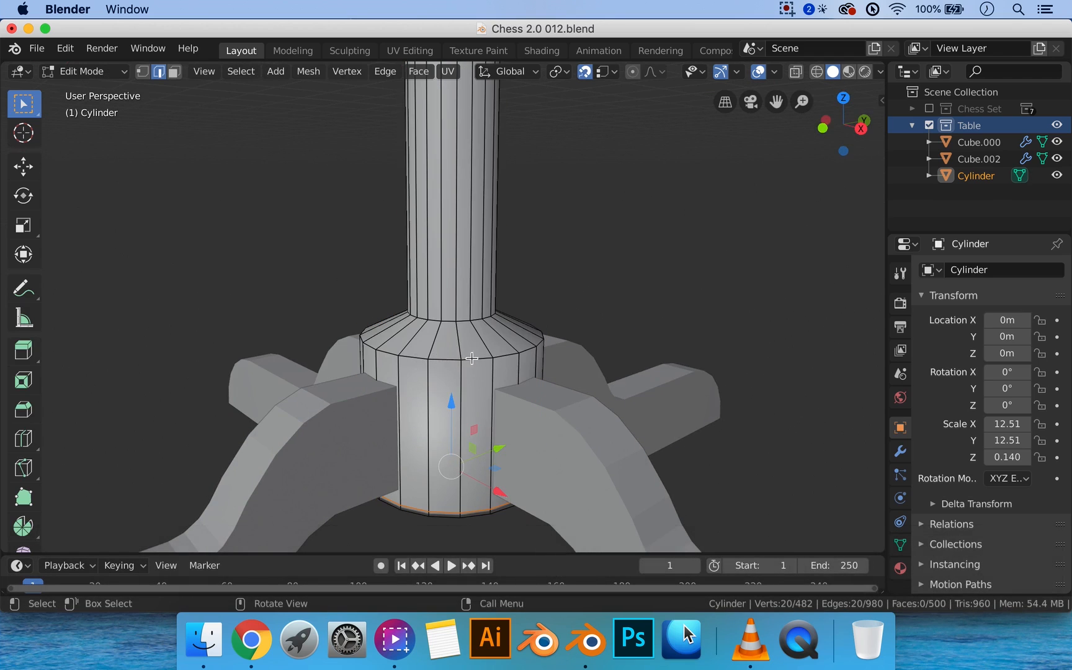
key("Tab")
middle_click_drag(480, 351, 497, 372)
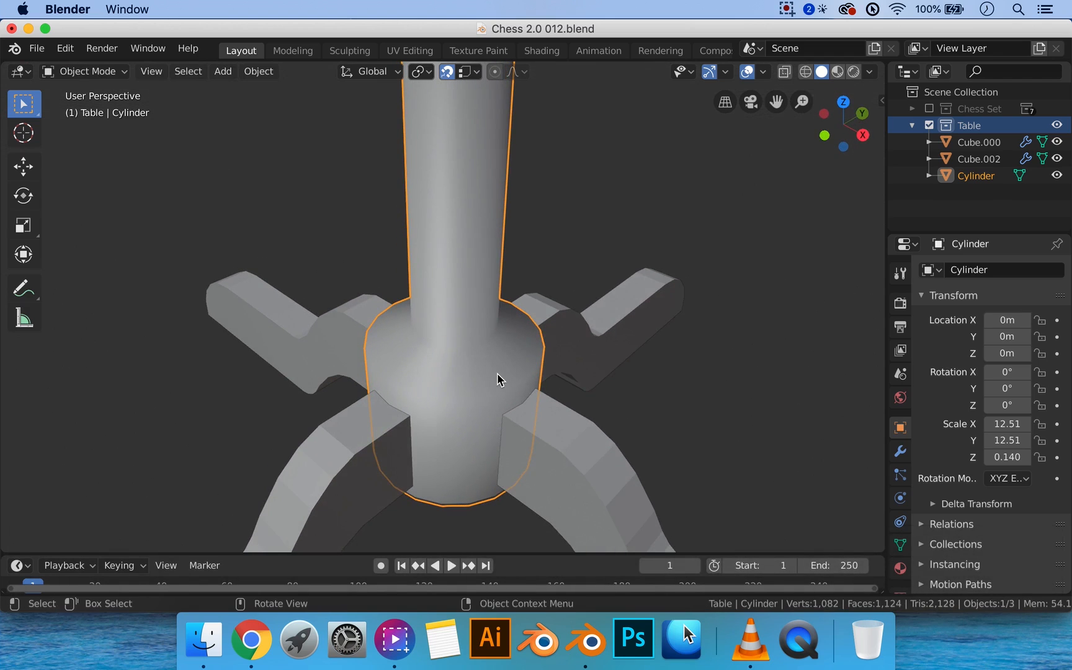
Add one loop cut around the sloped shoulder of the stem's base and slide it down to the shoulder's outer edge
key("Tab")
key("ctrl+r")
left_click(459, 372)
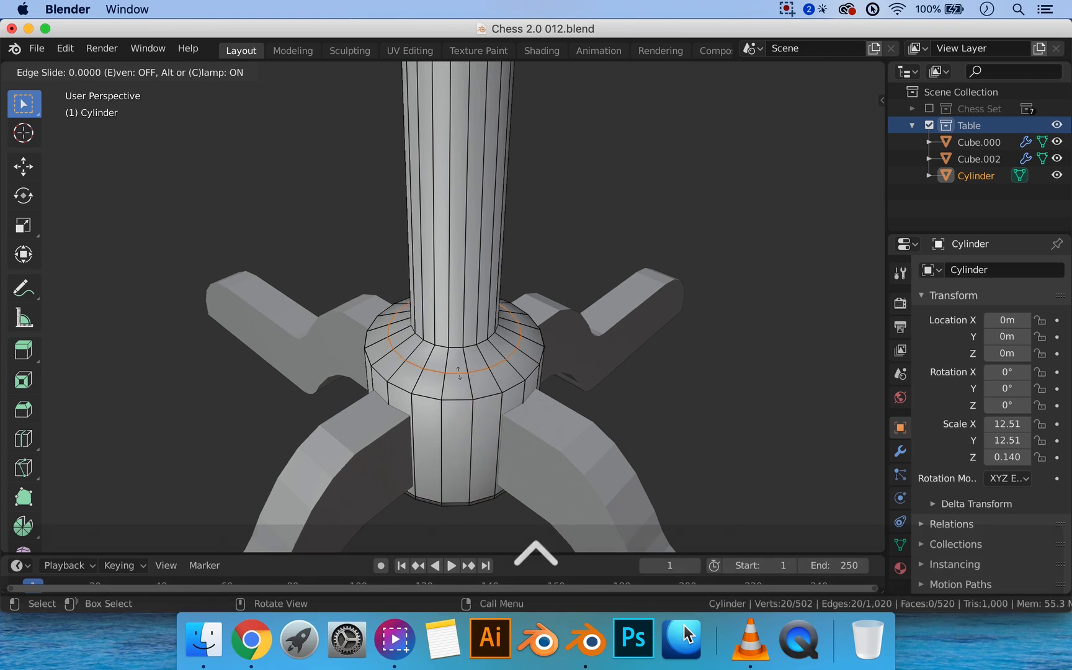
left_click(453, 398)
key("Tab")
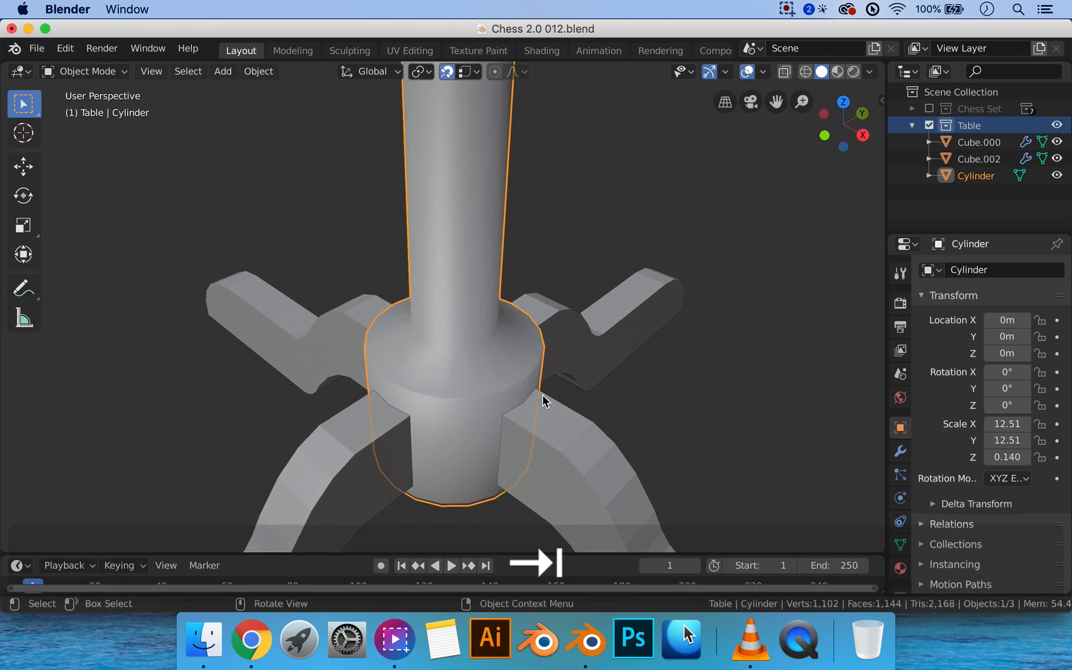
Add one centred loop cut with factor 0 around the stem's straight shaft above the base
middle_click_drag(541, 395, 501, 351)
scroll(540, 372, "up", 3)
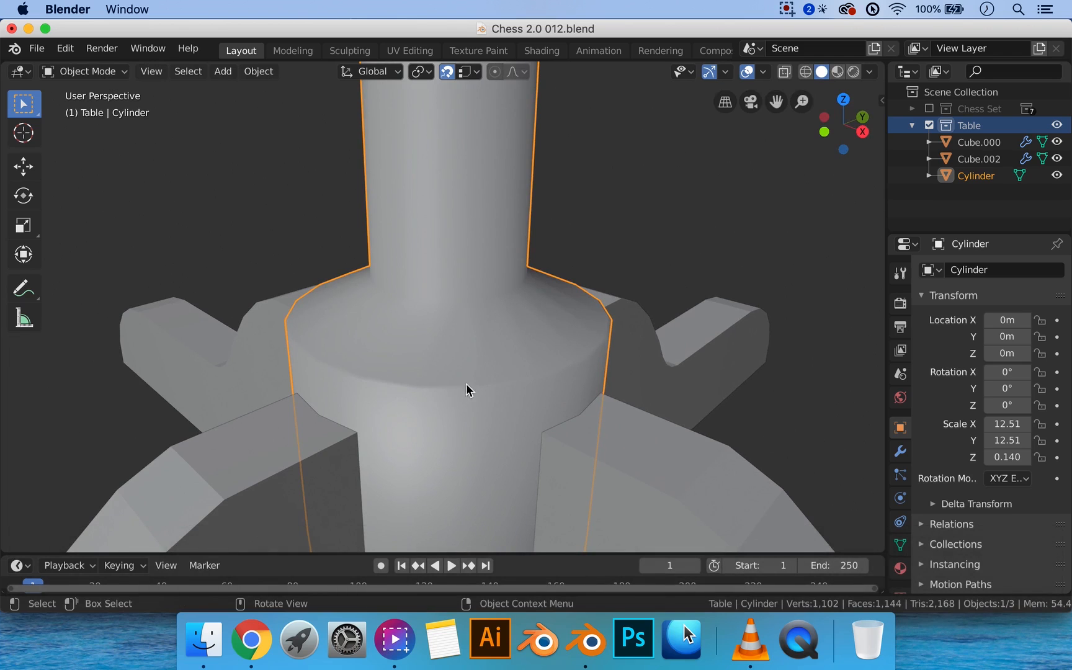
scroll(586, 333, "down", 3)
middle_click_drag(582, 350, 512, 352)
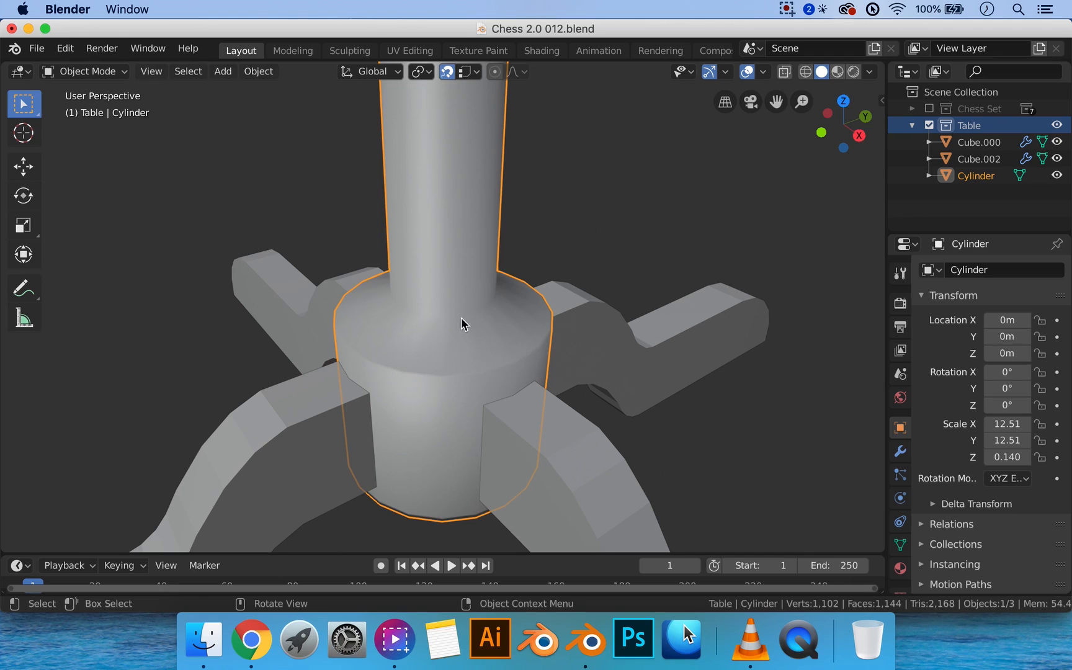
middle_click_drag(453, 323, 455, 282)
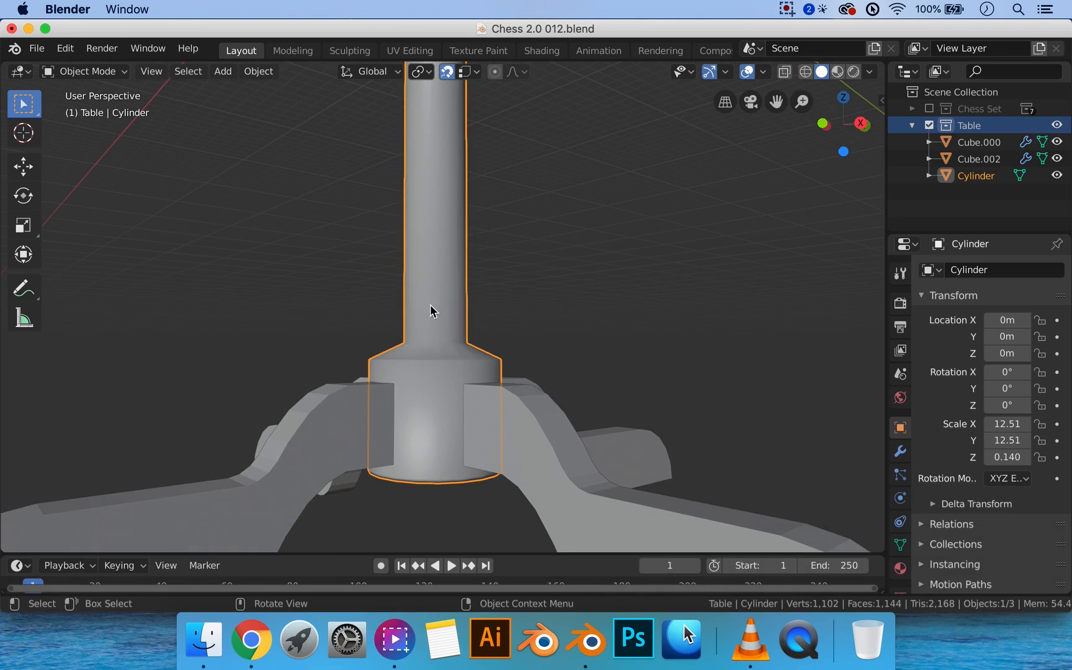
key("Tab")
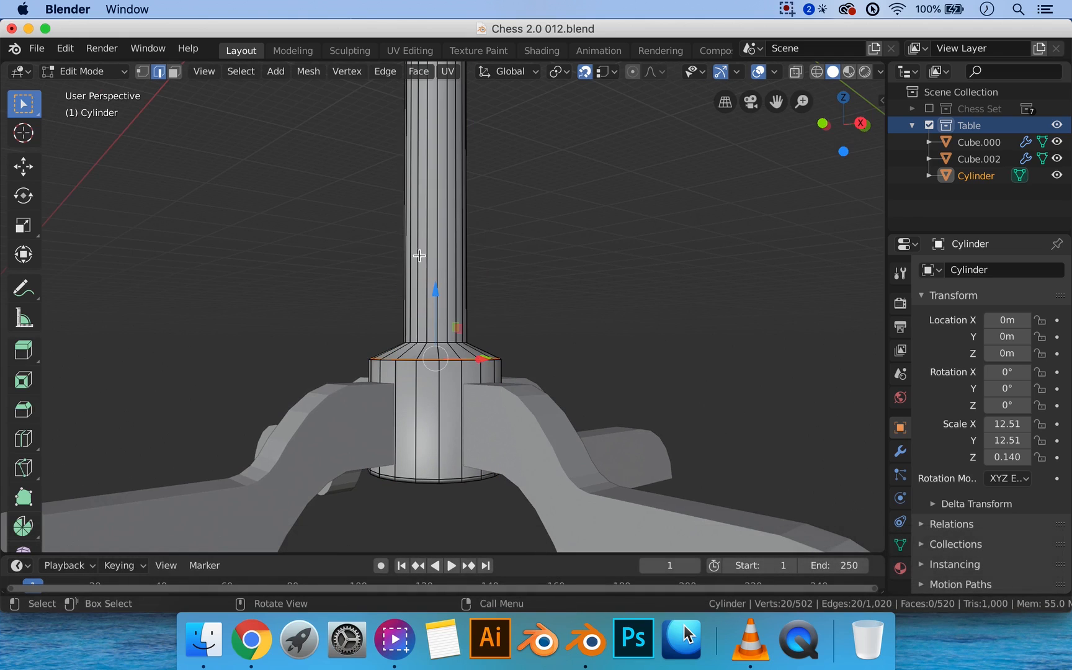
key("ctrl+r")
left_click(438, 209)
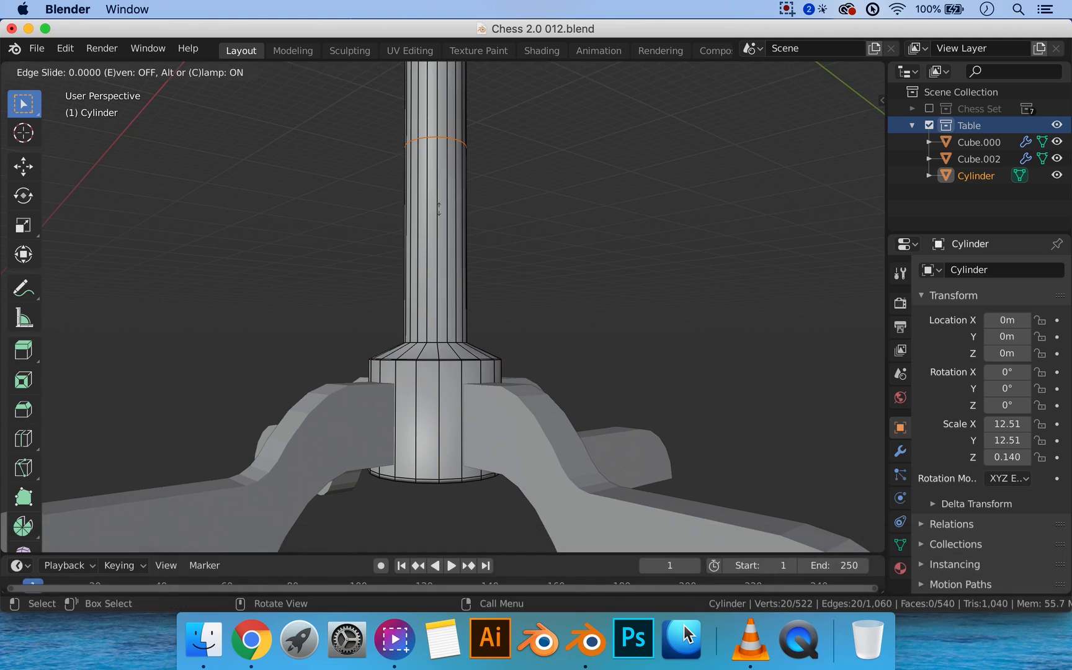
right_click(488, 208)
middle_click_drag(489, 209, 472, 210)
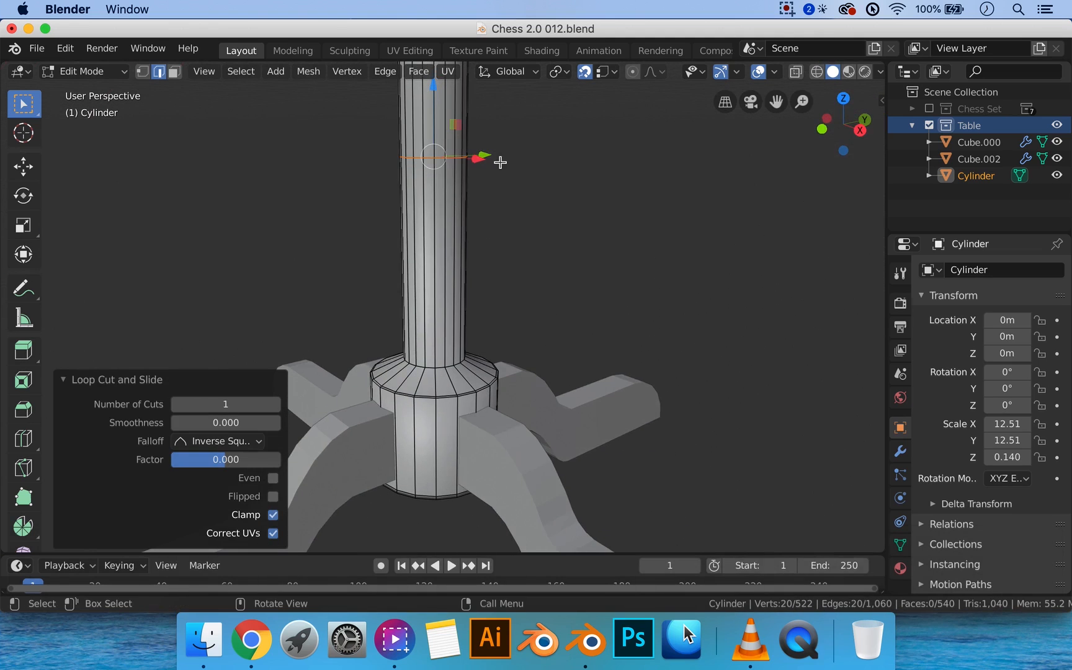
Add a second loop cut around the lower shaft and slide it down near the base with factor -0.810
middle_click_drag(411, 174, 458, 283)
scroll(460, 351, "down", 2)
scroll(448, 347, "up", 2)
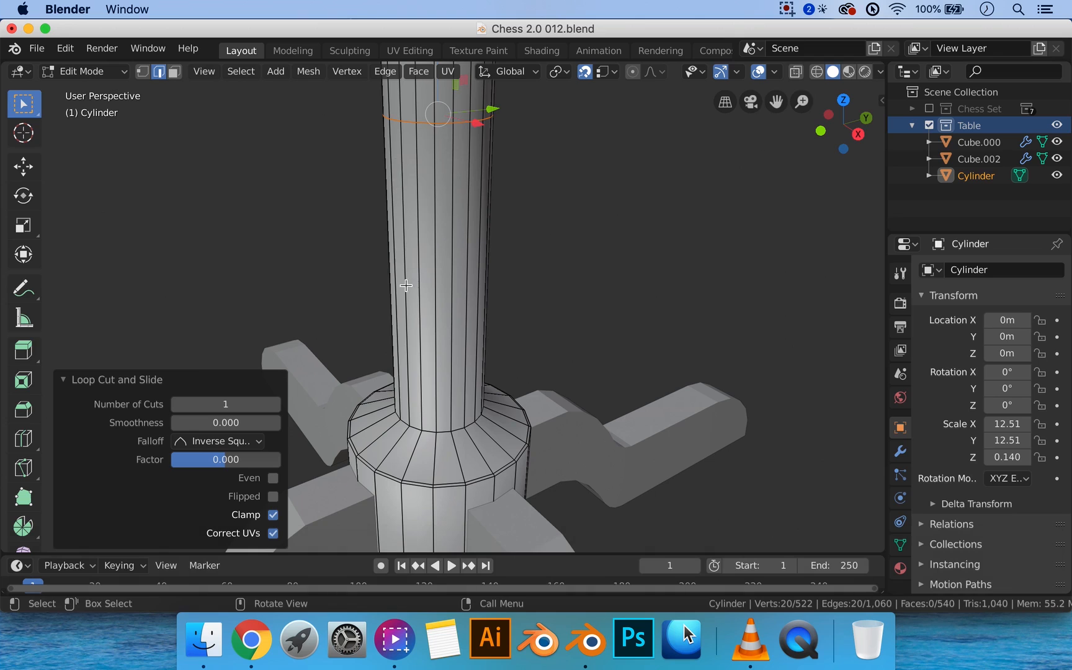
middle_click_drag(435, 383, 413, 326)
key("ctrl+r")
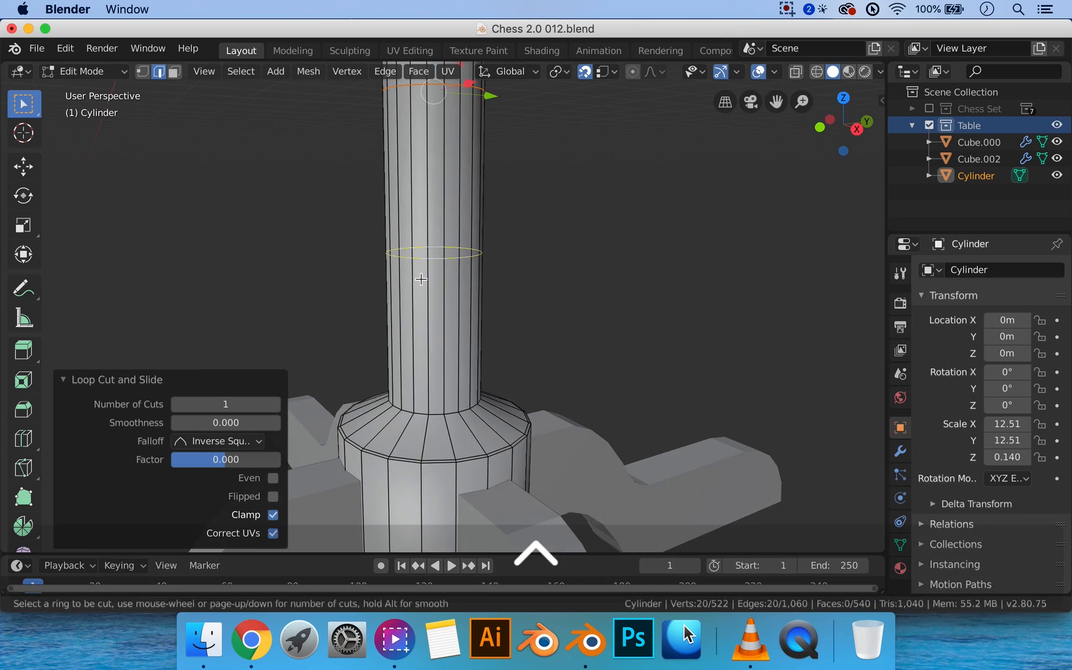
left_click(422, 277)
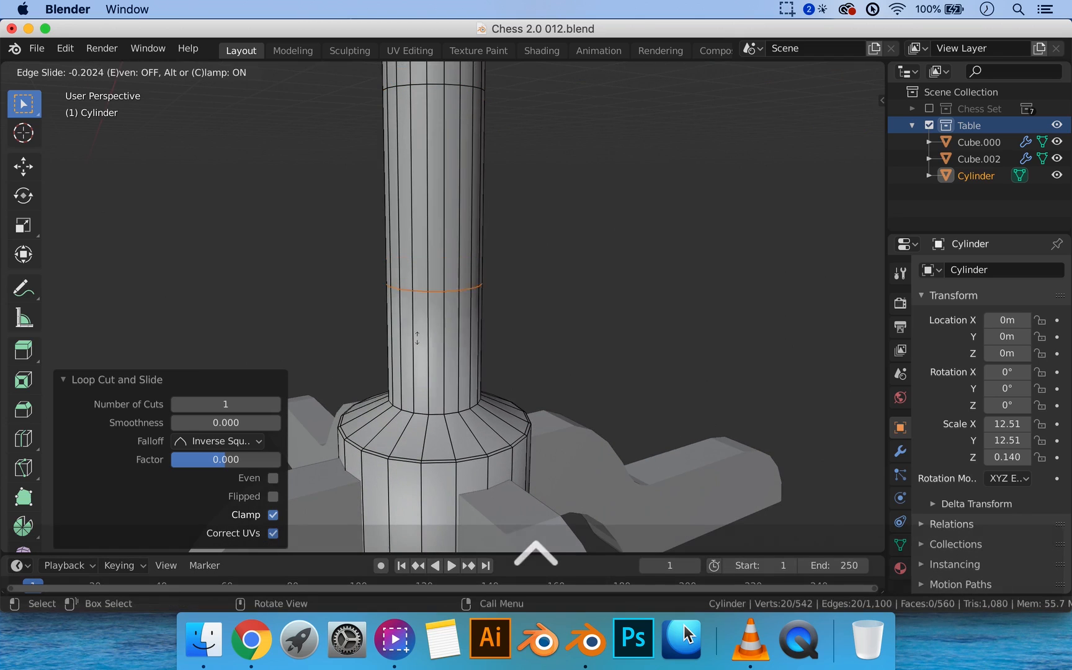
left_click(414, 410)
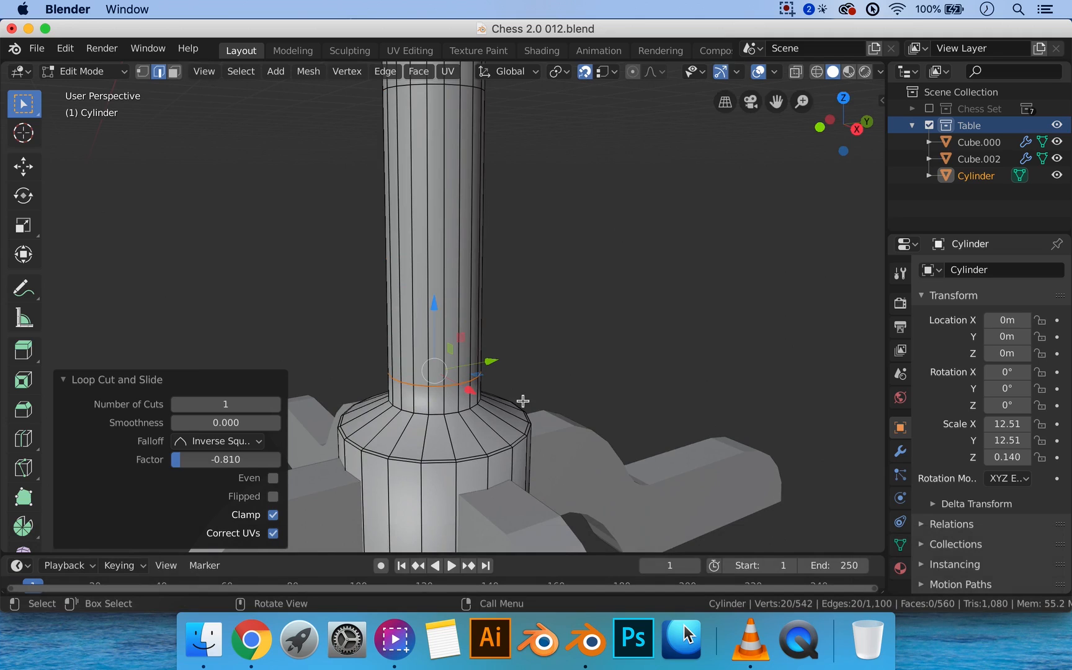
Bevel the new edge loop just above the base with width 1.51 m and one segment
key("ctrl")
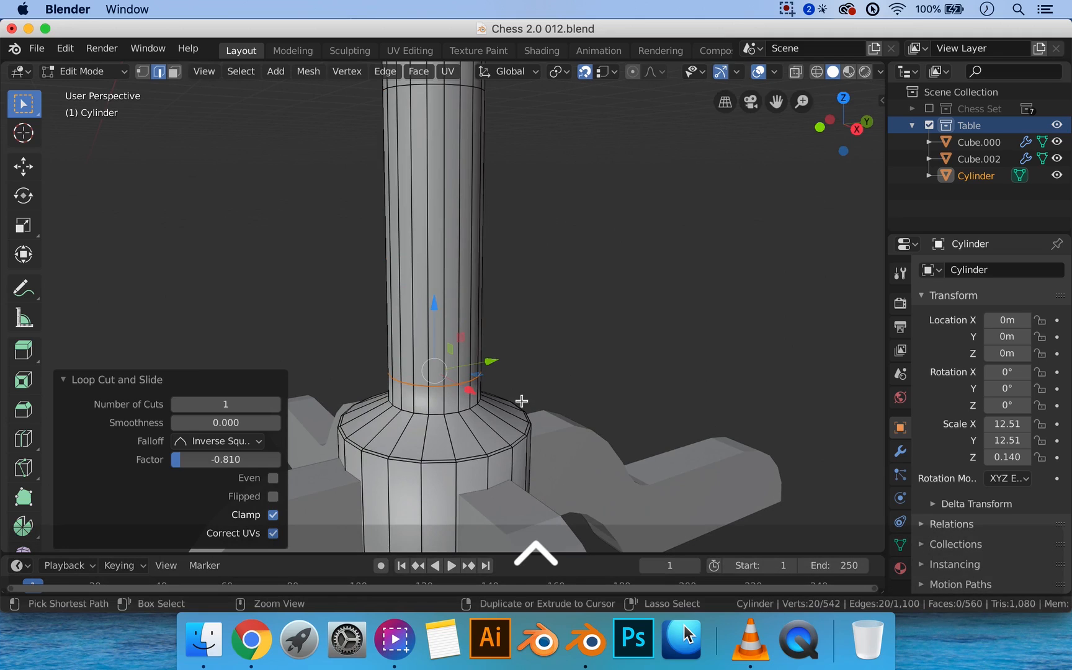
key("ctrl+b")
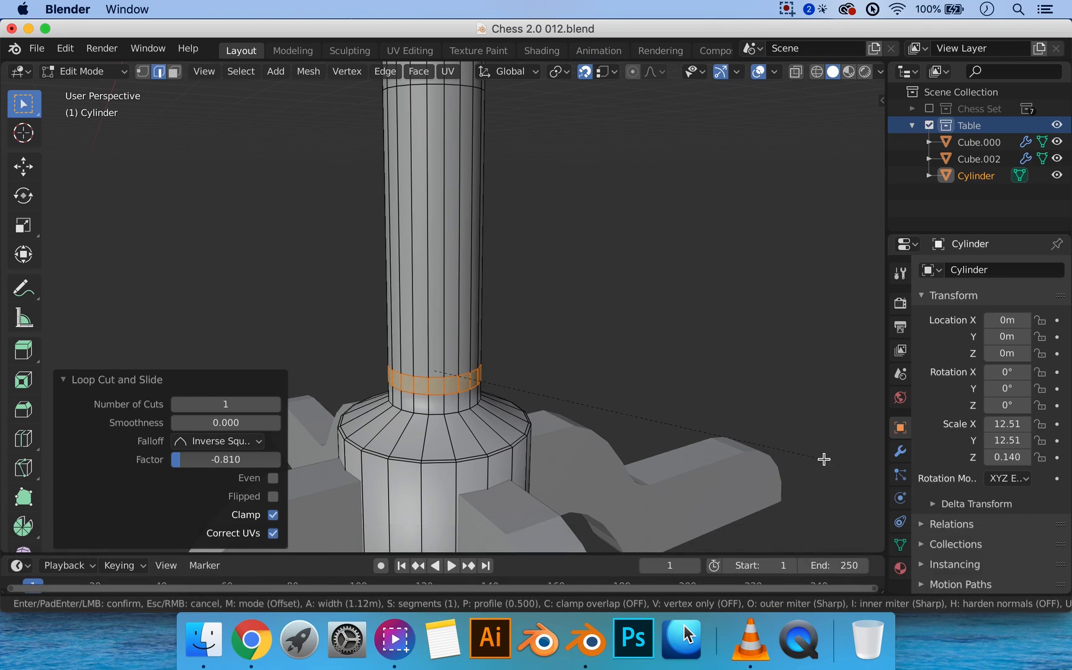
left_click(409, 447)
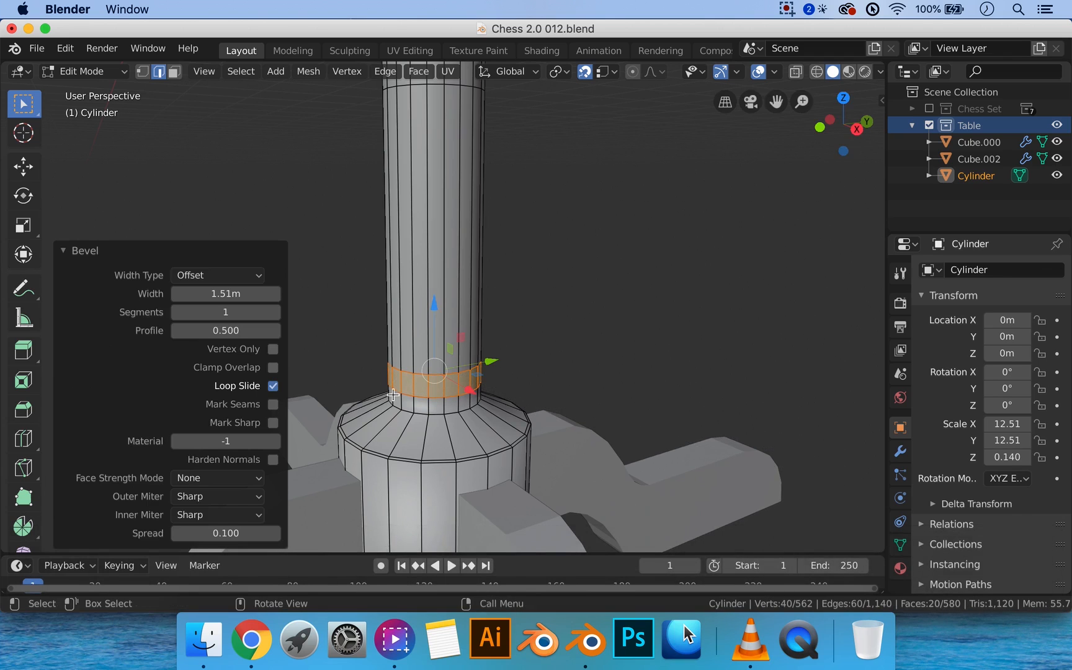
Scale the upper edge loop of the bevelled band outward by a factor of 2.503 to flare the shaft
left_click(407, 372, "alt")
key("s")
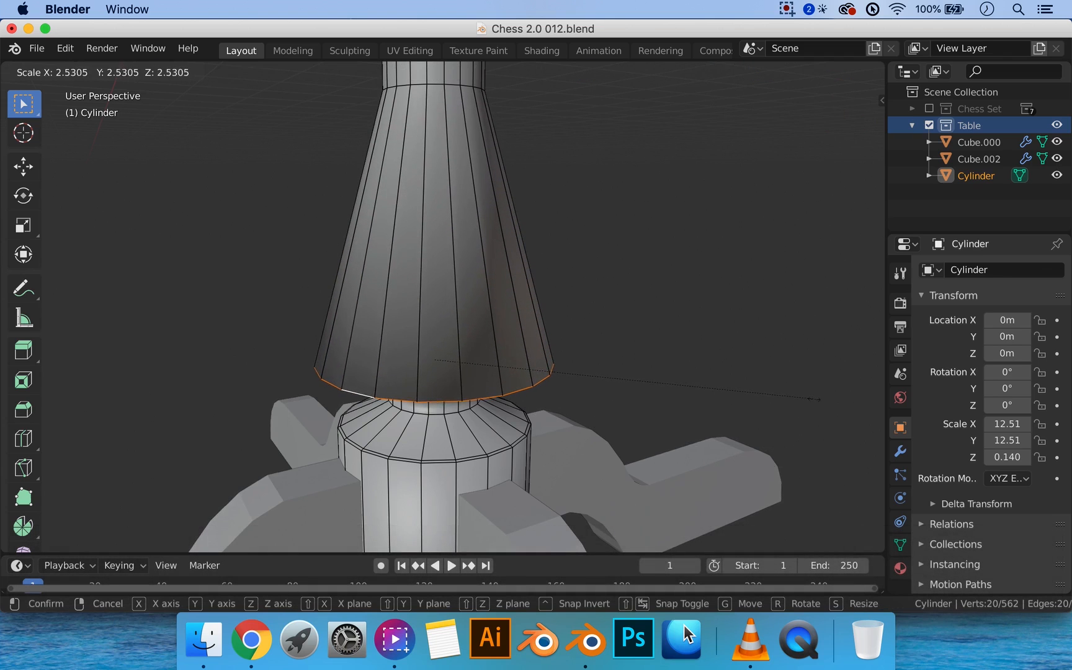
left_click(808, 397)
Bevel the flare's widest edge loop in right orthographic view with width 1.4 m and one segment
middle_click_drag(677, 371, 599, 342)
key("3")
scroll(503, 355, "up", 2)
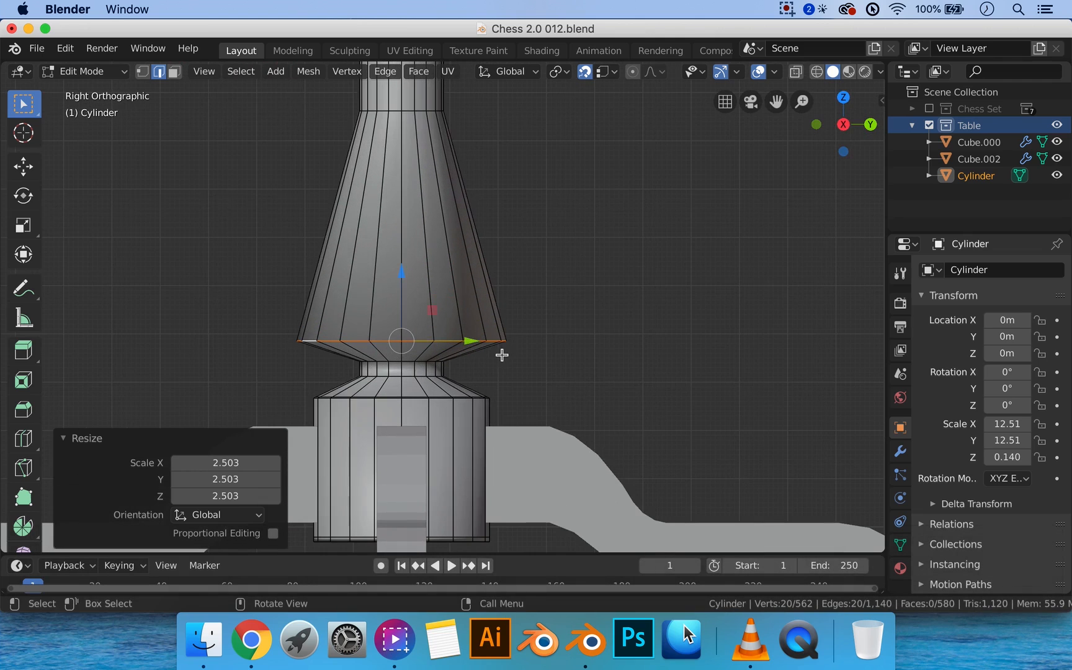
key("ctrl")
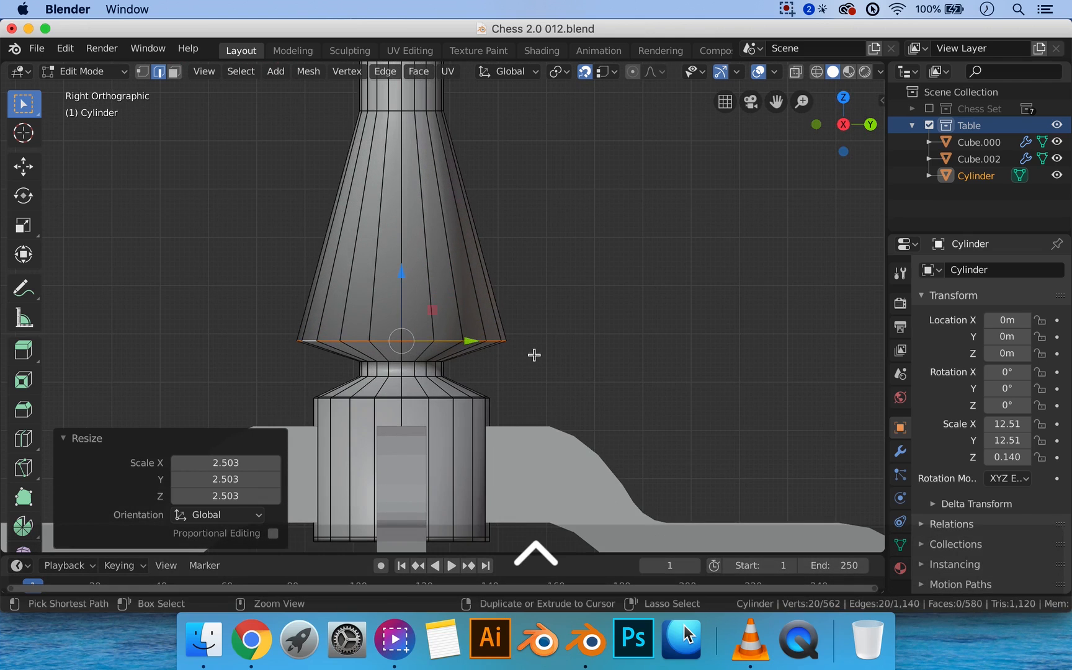
key("ctrl+b")
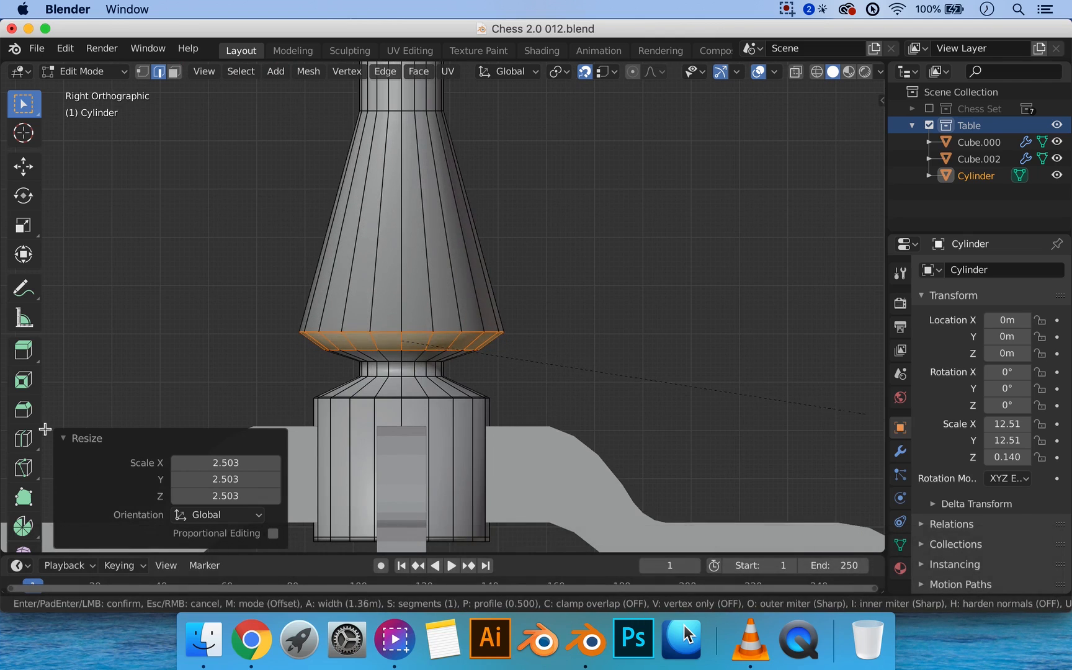
left_click(879, 420)
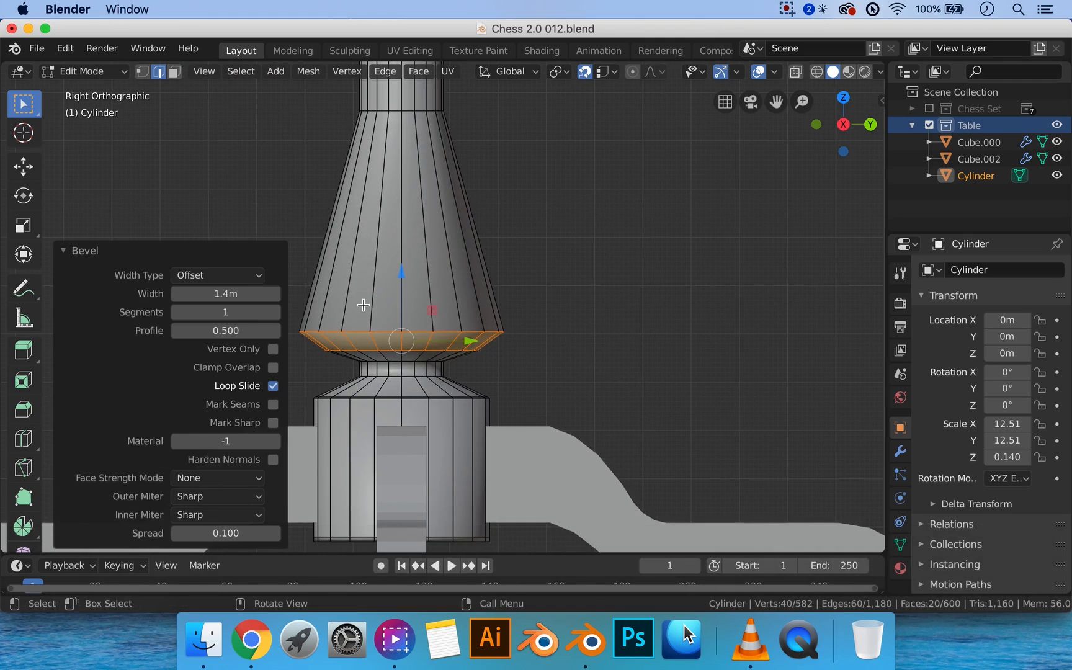
middle_click_drag(389, 295, 422, 334, "shift")
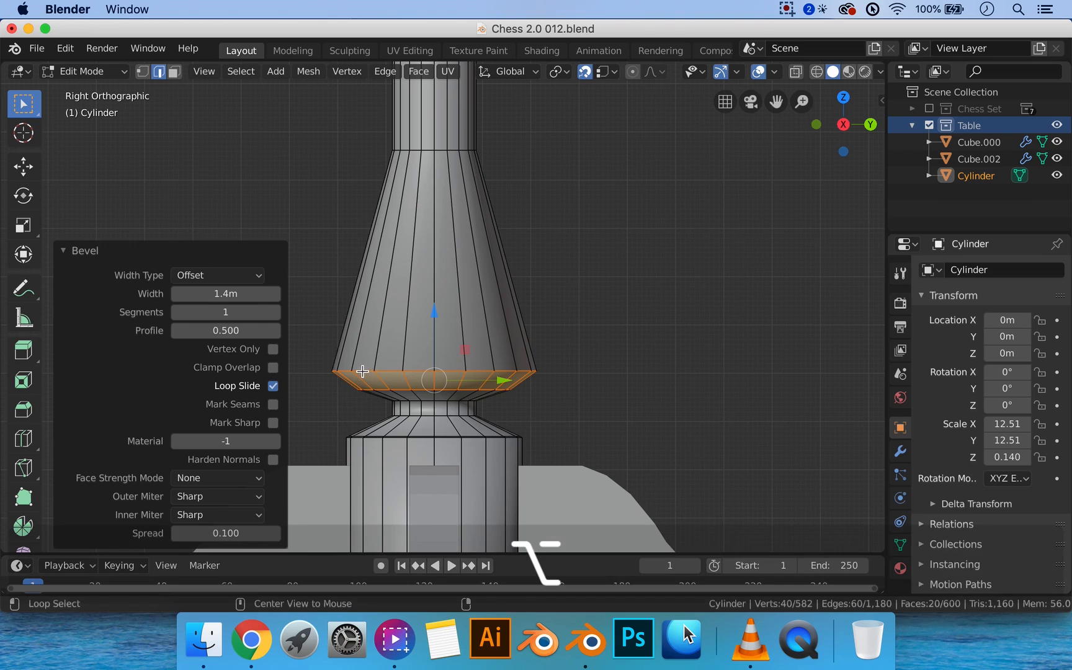
Edge-slide the upper loop of the flare's bevel upward with factor 0.100
key("ctrl+z")
key("g")
key("g")
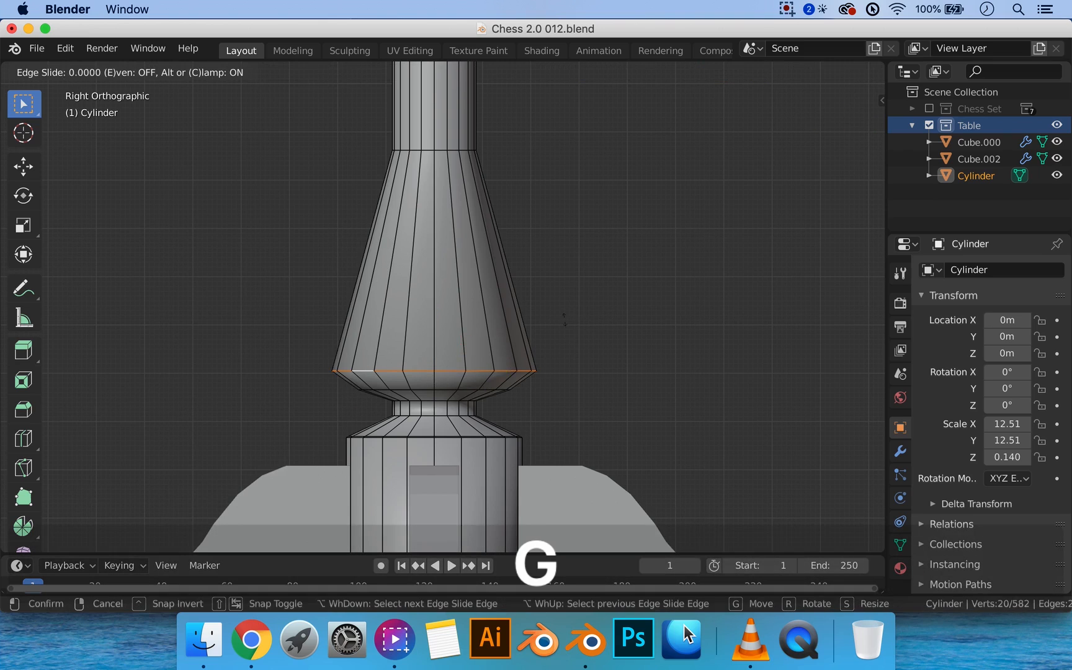
left_click(562, 316)
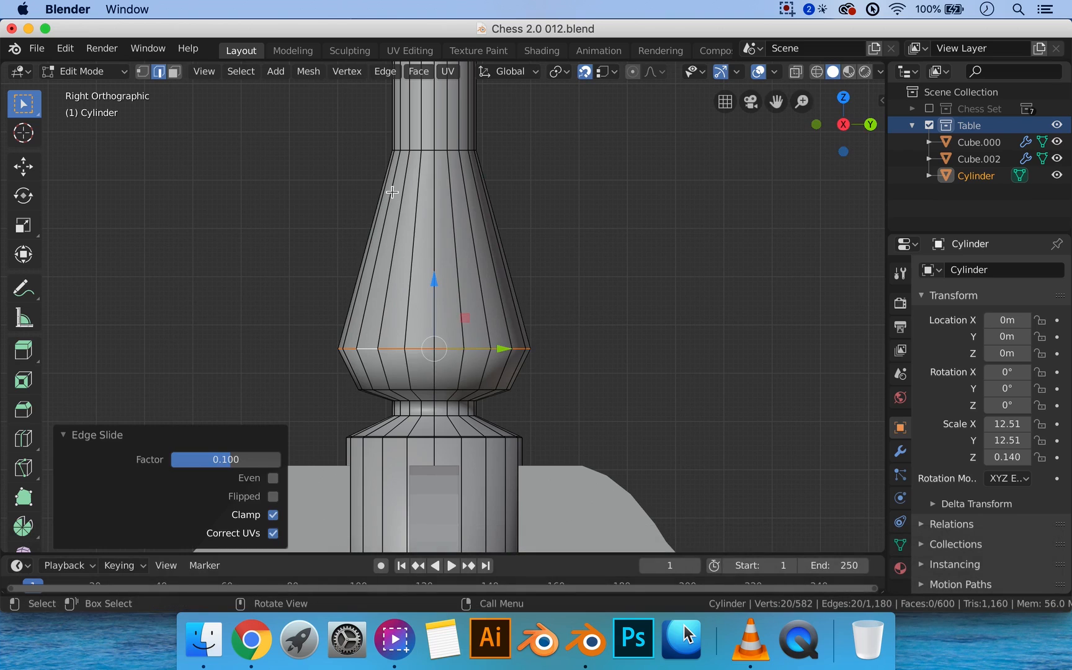
Add two evenly spaced loop cuts to the flare's tapered section and scale them outward by about 1.09
key("ctrl")
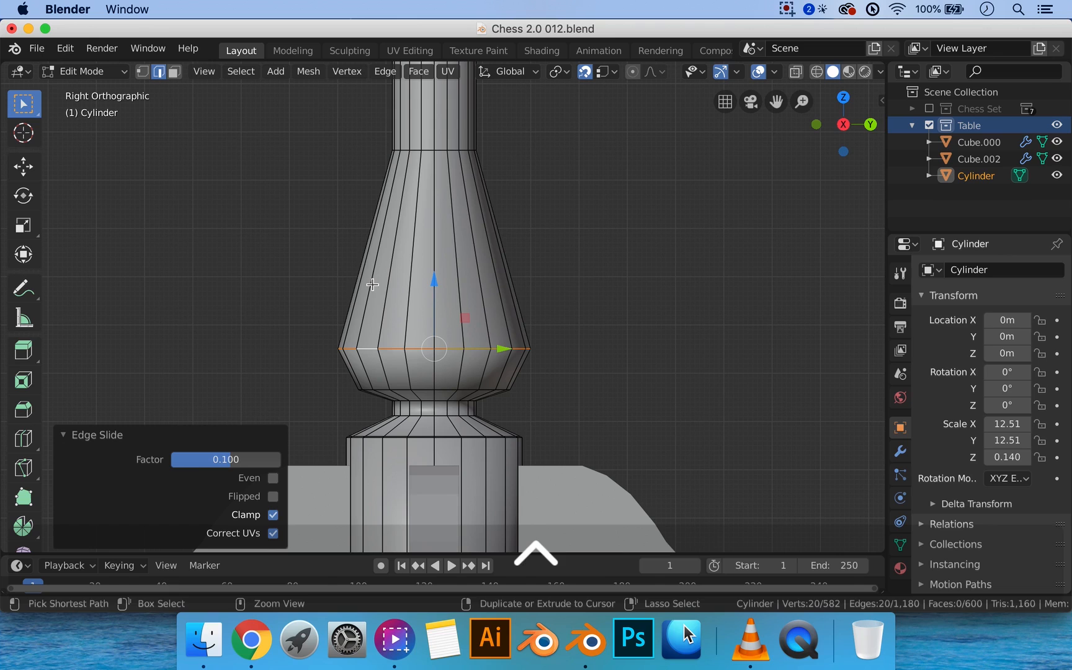
key("ctrl+r")
scroll(366, 258, "up", 2)
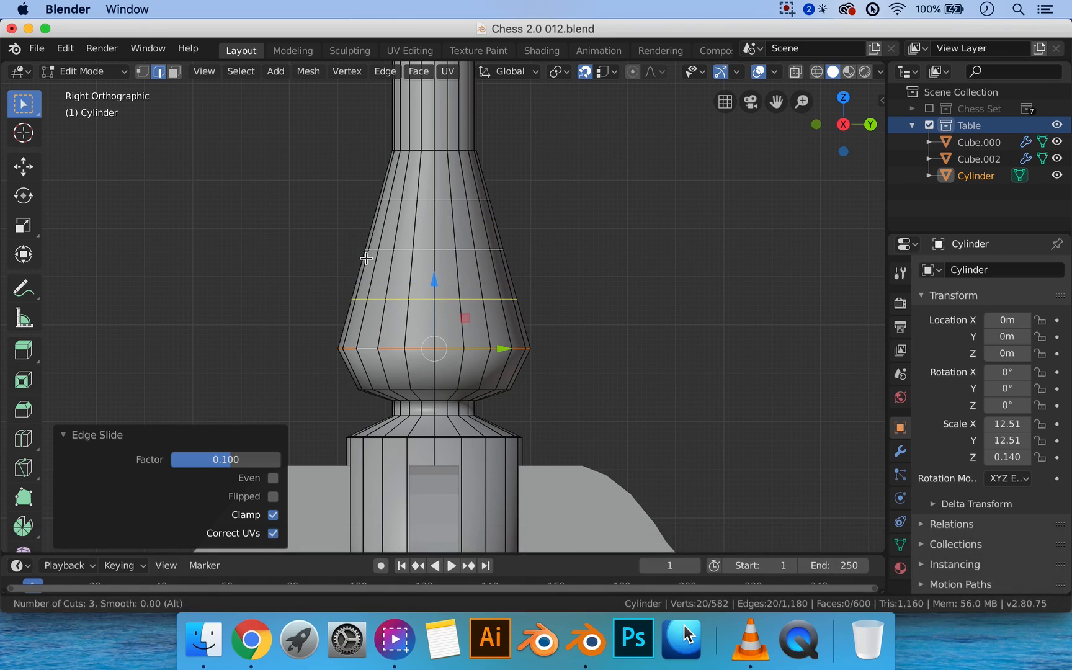
scroll(366, 257, "down", 1)
left_click(366, 257)
right_click(366, 258)
key("s")
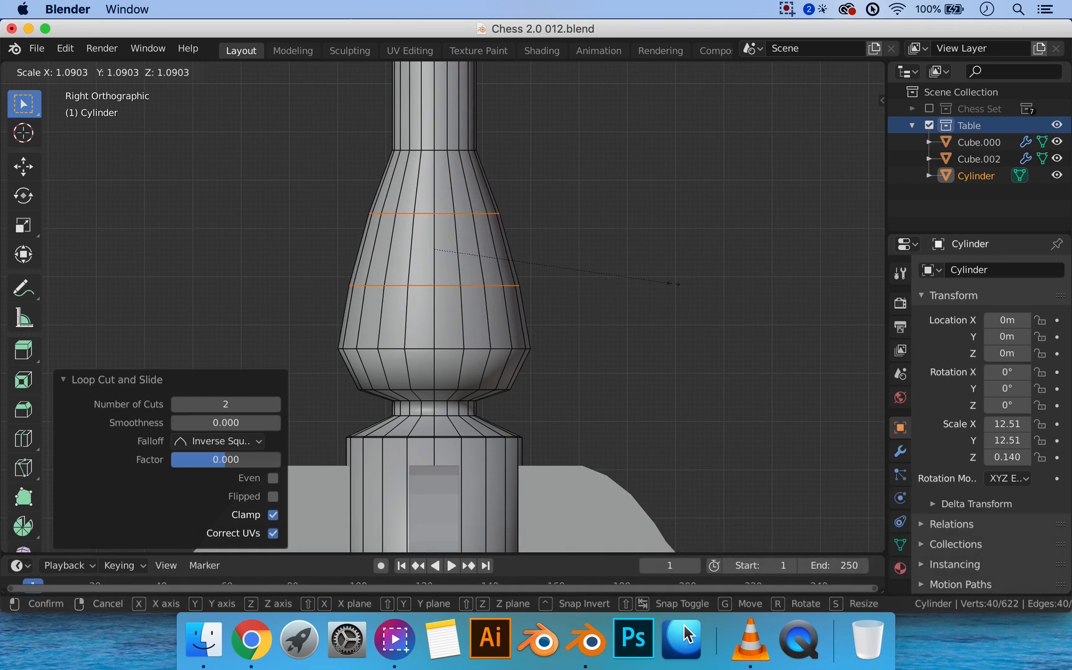
left_click(675, 284)
Slide the bulge's widest edge loop upward with factor 0.200 and bevel it with width 2.35 m
left_click(395, 348, "alt")
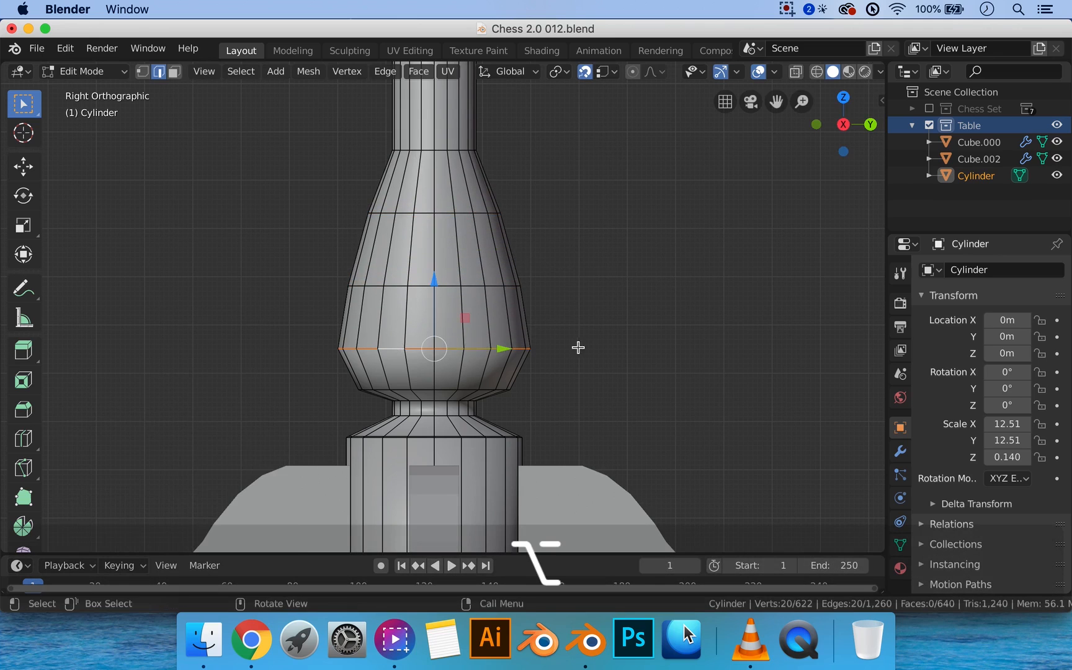
key("g")
key("g")
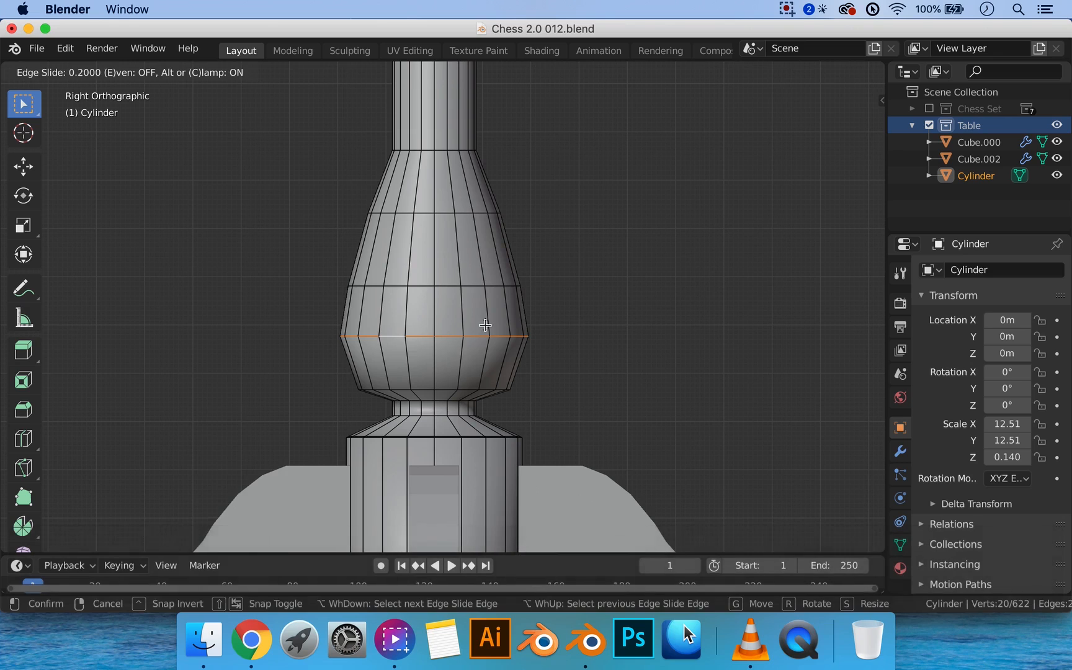
left_click(490, 326)
key("ctrl+b")
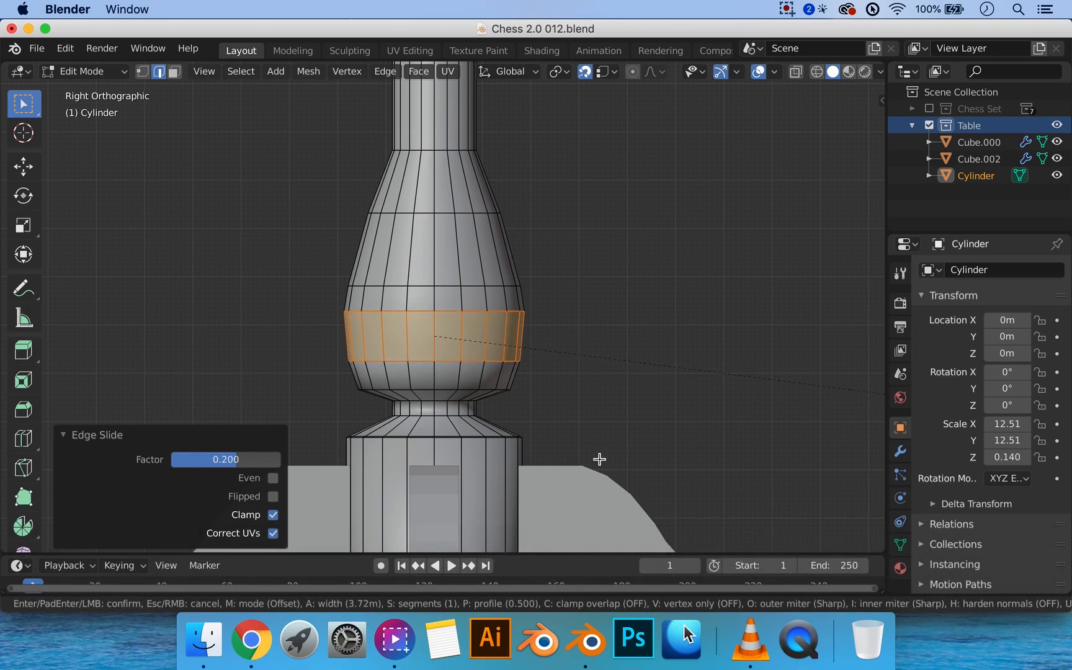
left_click(198, 397)
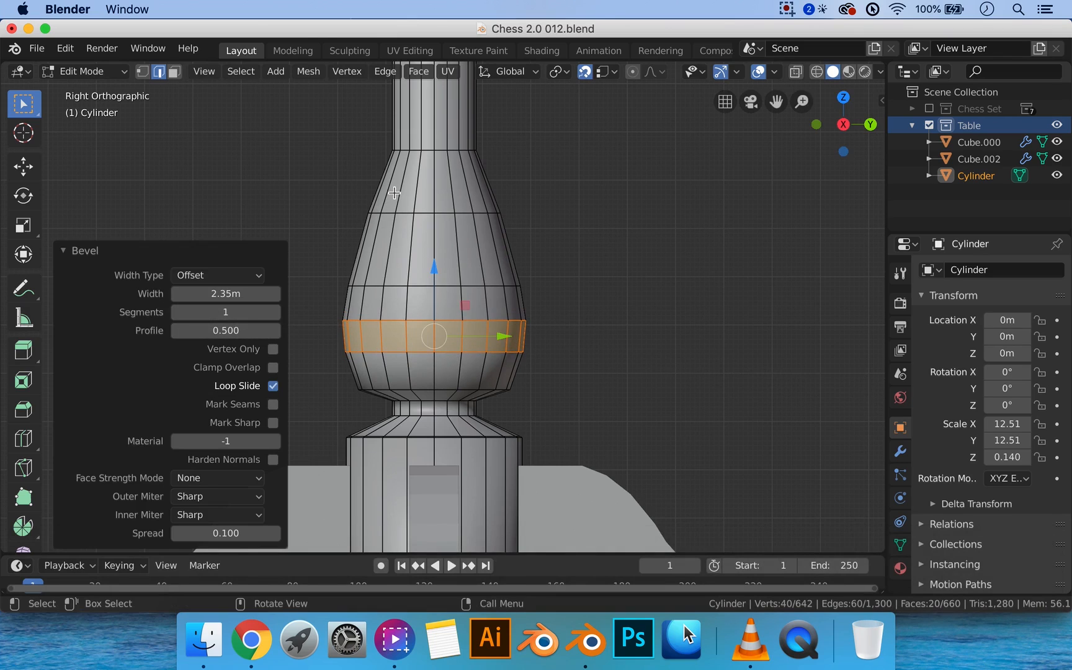
Add one centred loop cut at the top of the bulge and scale it inward to 0.884
middle_click_drag(414, 164, 444, 223, "shift")
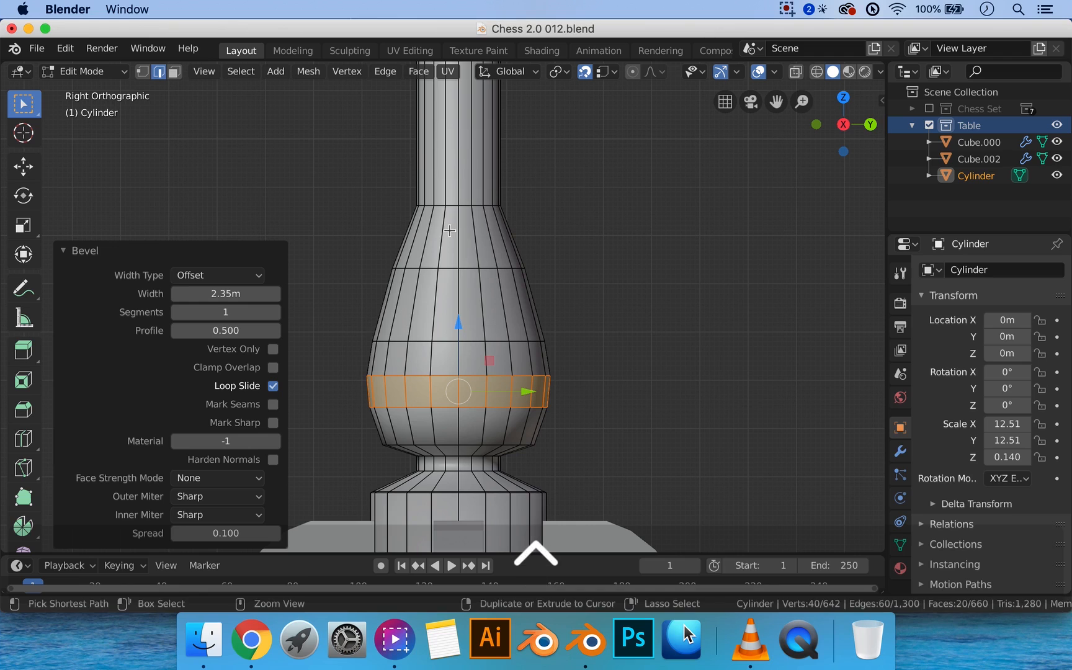
key("ctrl+r")
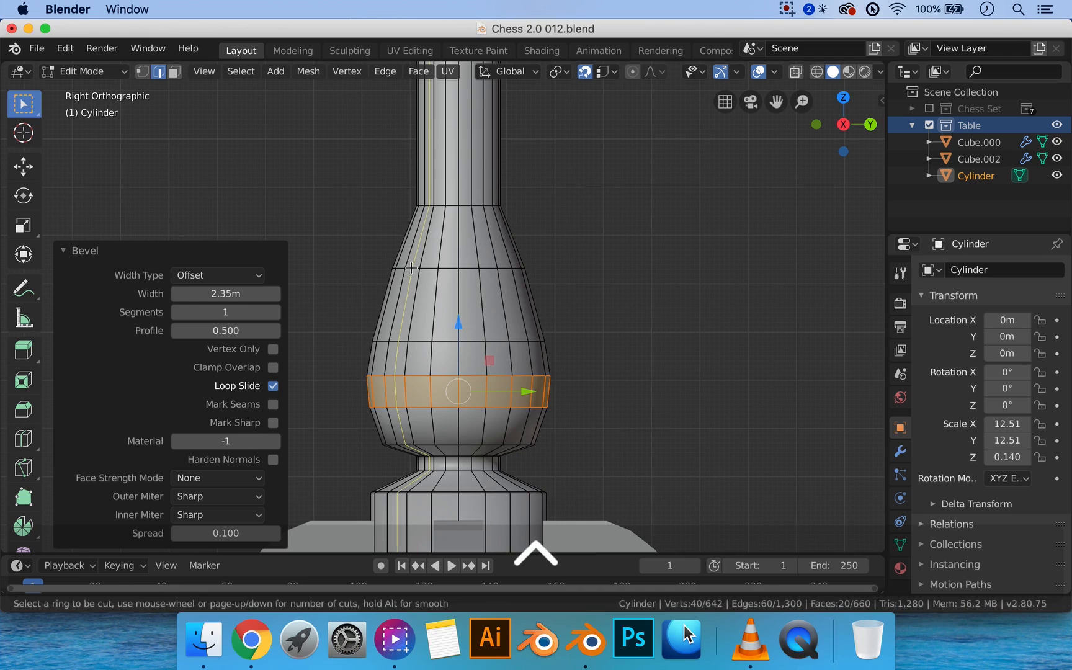
left_click(419, 236)
right_click(623, 242)
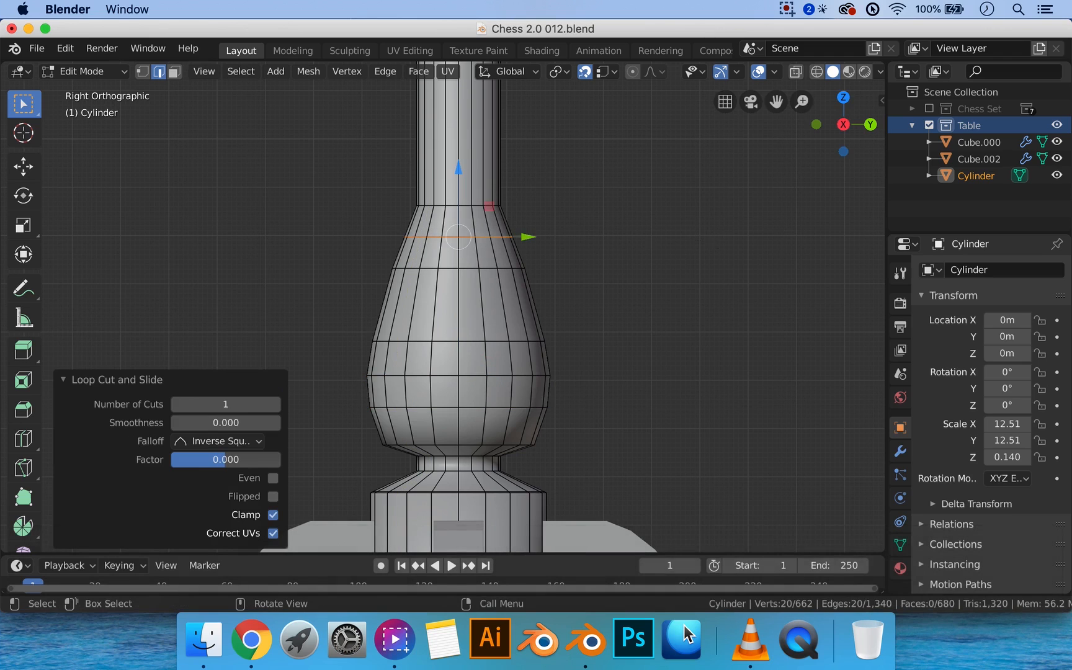
key("s")
left_click(637, 254)
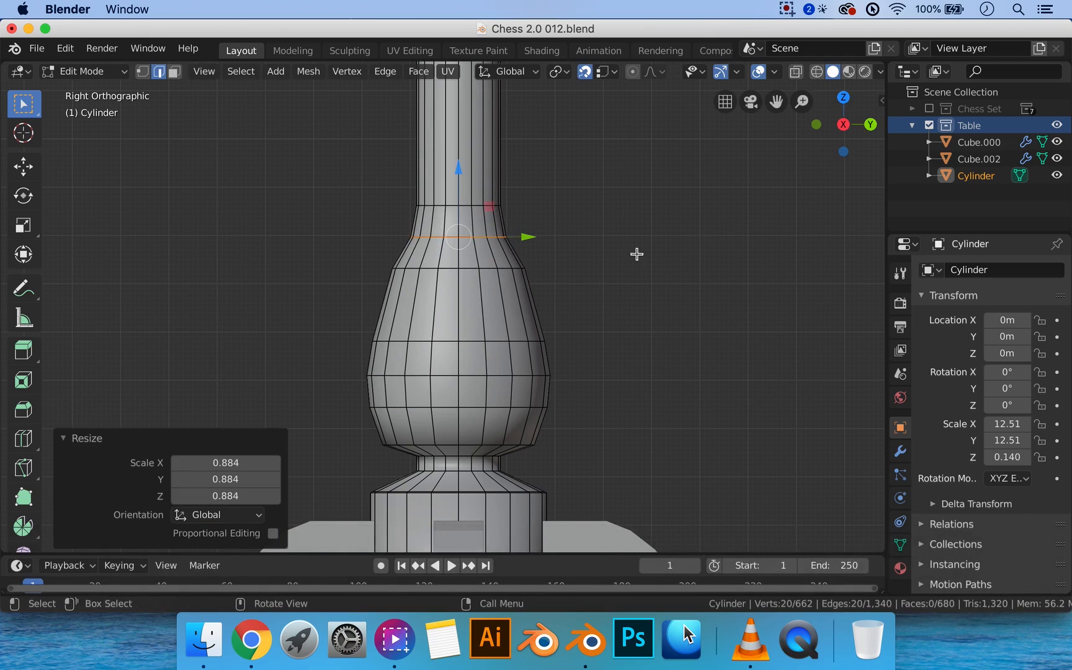
Scale the bulge's upper shoulder loop inward to 0.869 and bevel it with width 2.05 m and 2 segments
left_click(462, 271, "alt")
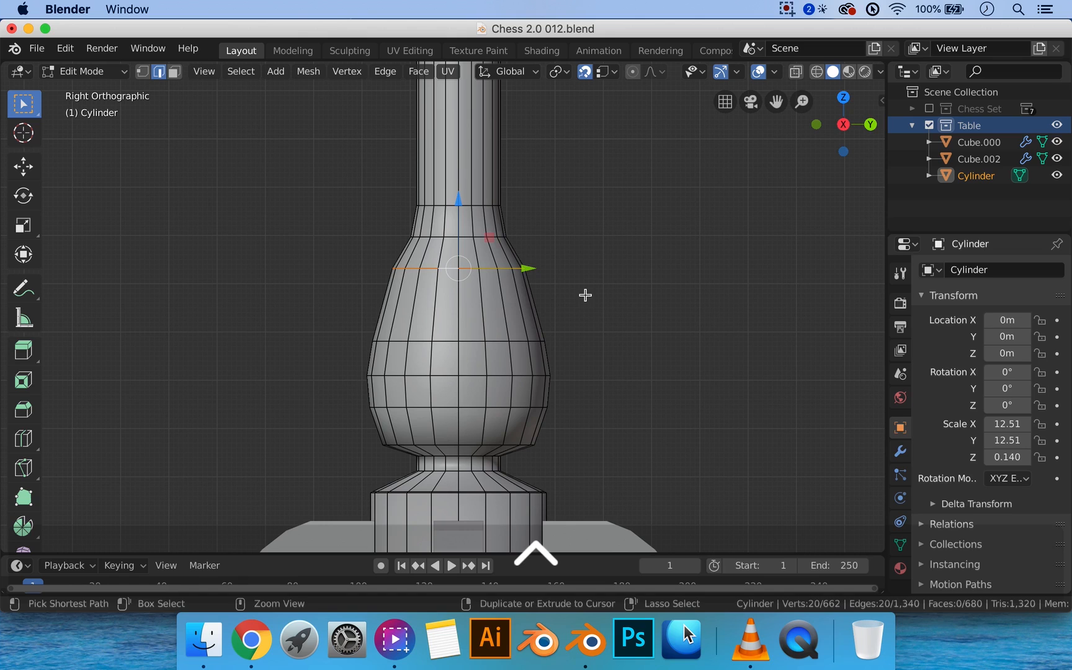
key("s")
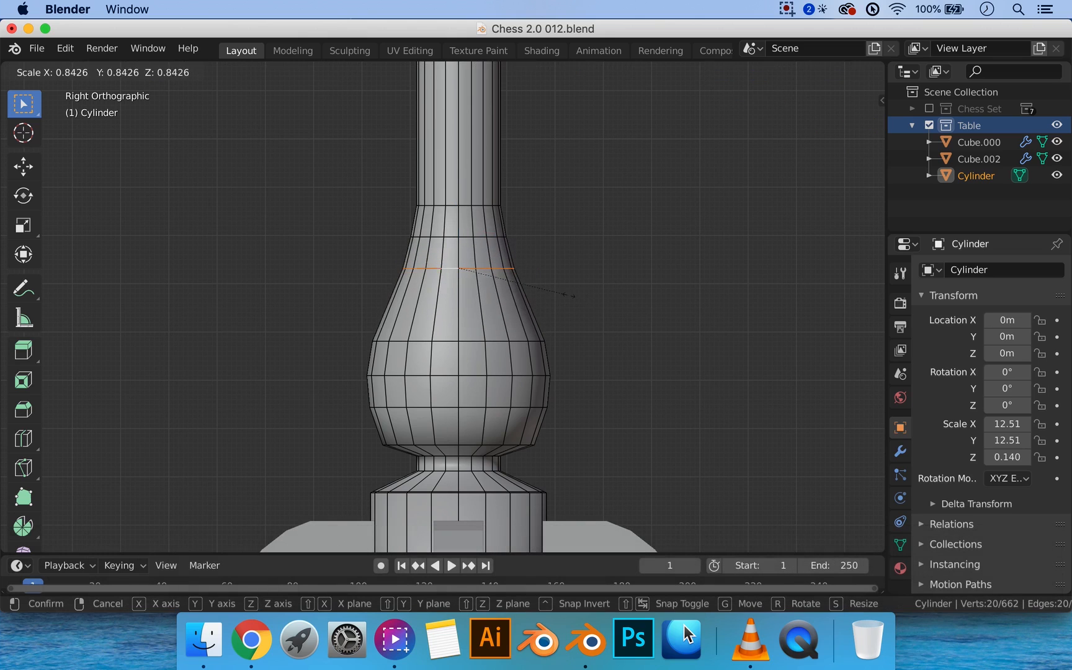
left_click(570, 296)
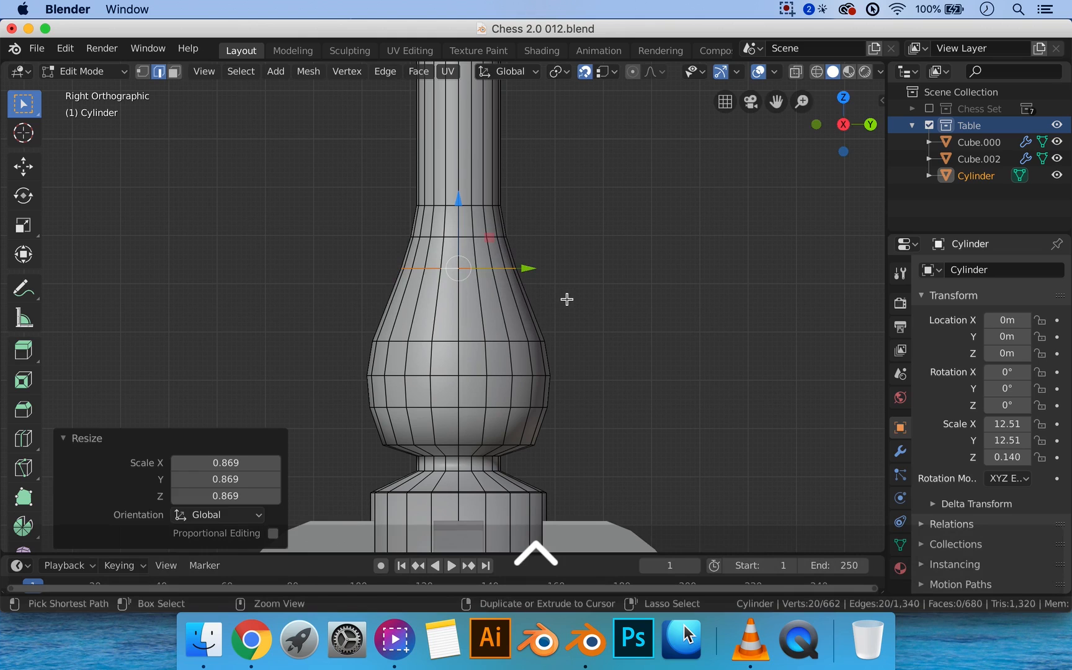
key("ctrl+b")
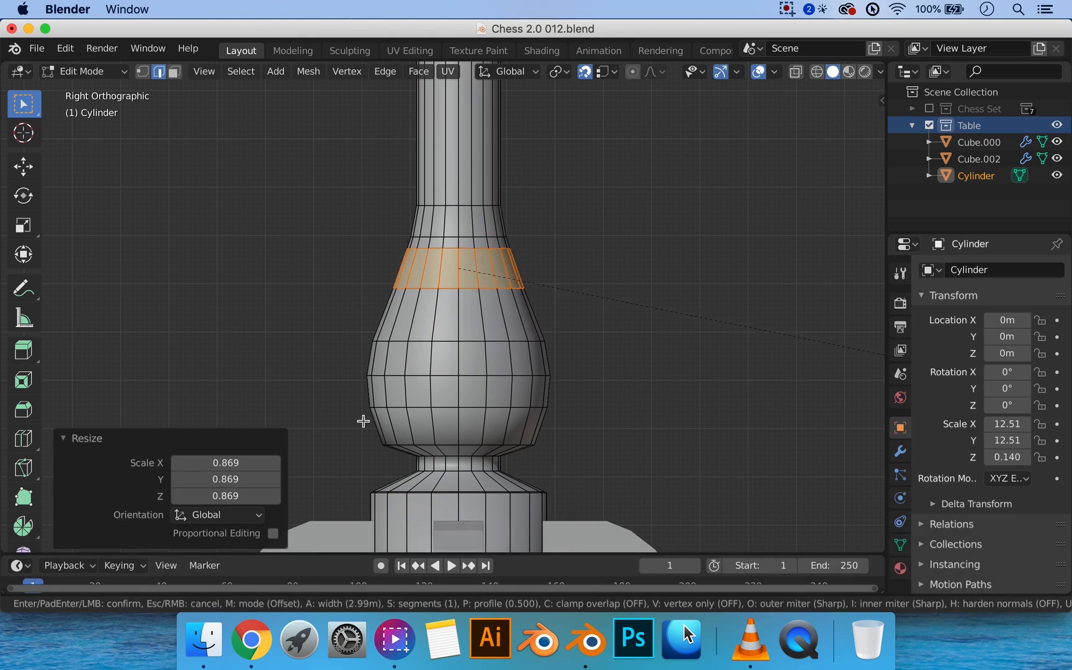
left_click(192, 371)
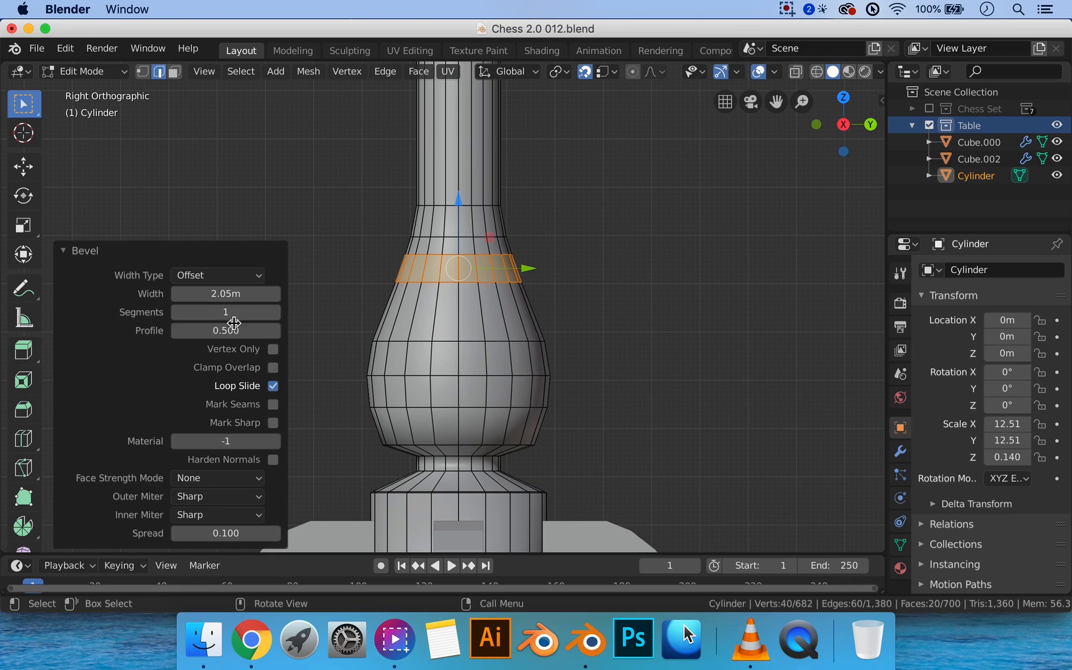
left_click(275, 312)
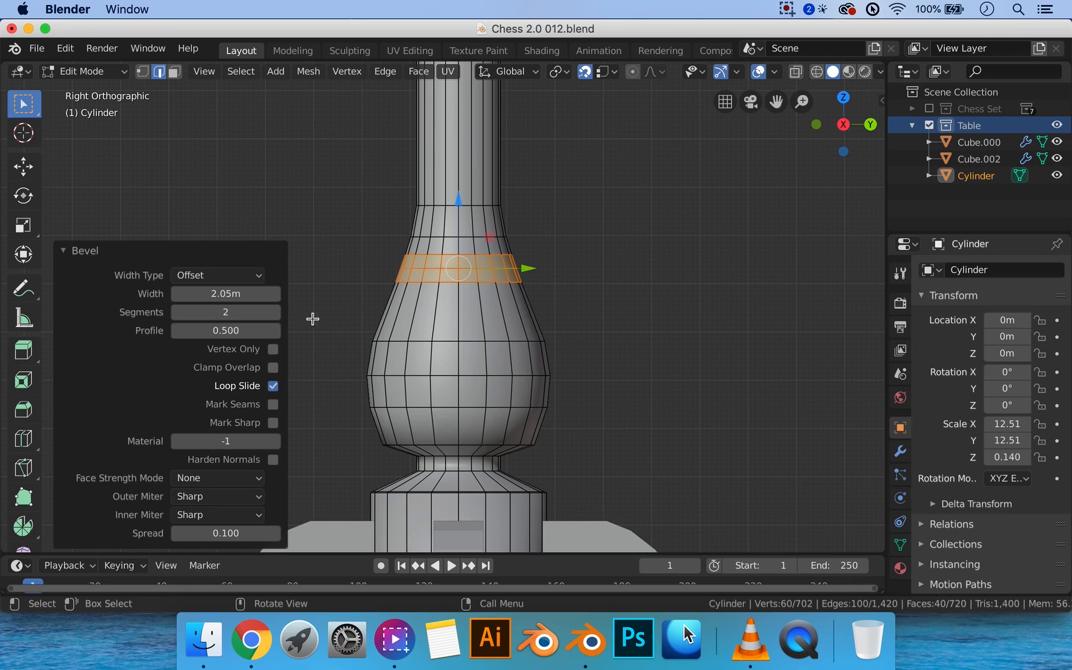
left_click(629, 321)
Add one centred loop cut between the bevelled shoulder and the bulge's widest section, and scale it outward by 1.026
left_click(468, 341, "alt")
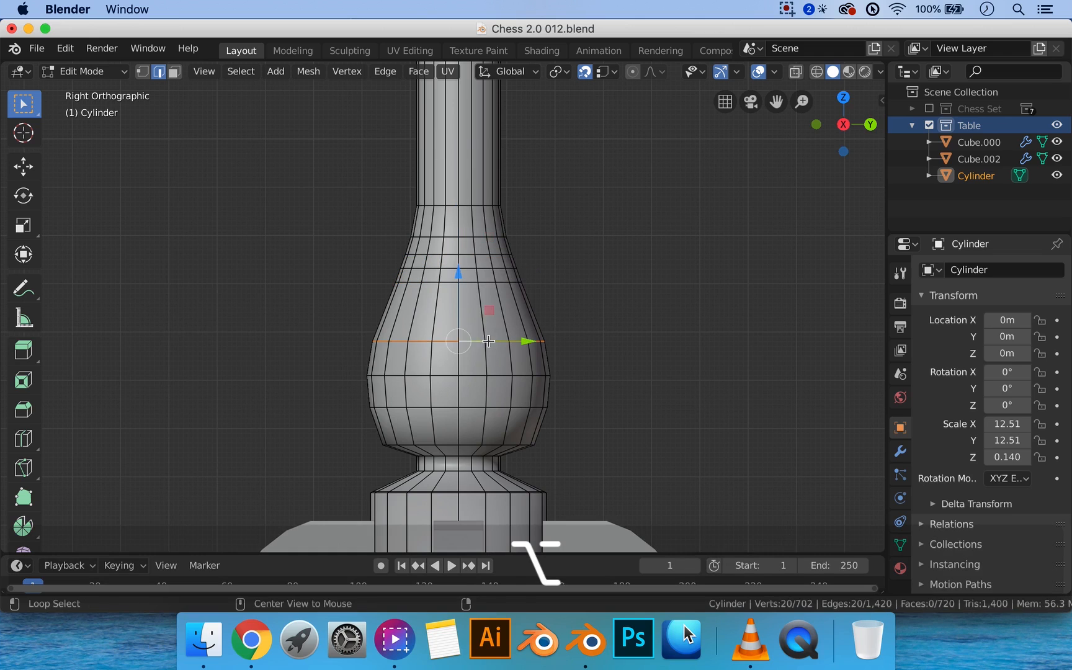
key("ctrl+r")
left_click(415, 319)
right_click(675, 335)
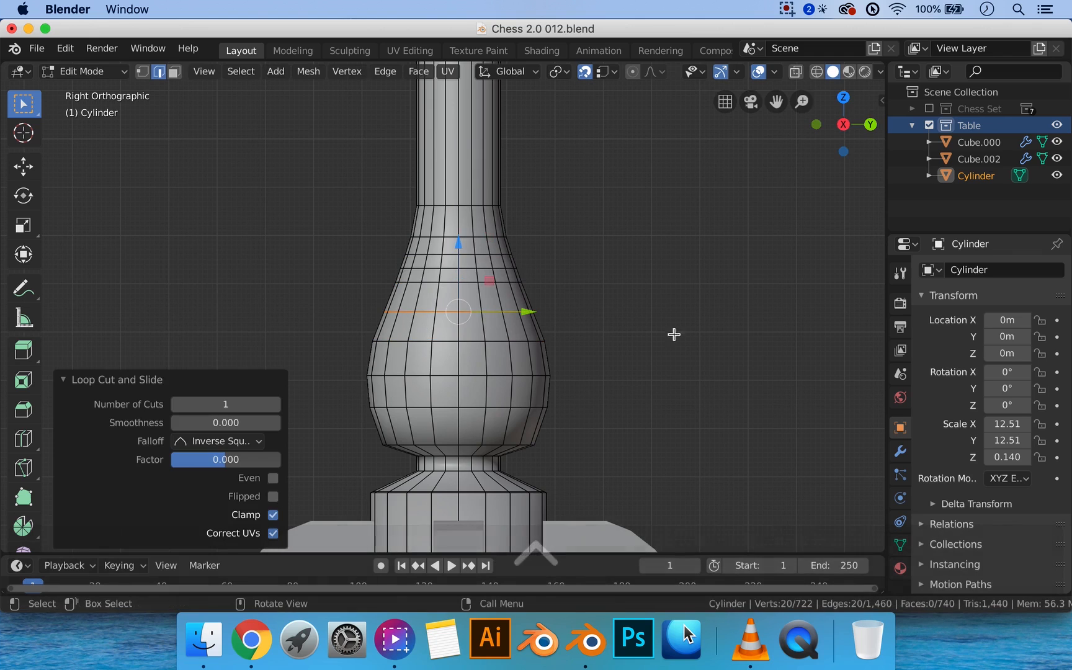
key("s")
left_click(695, 336)
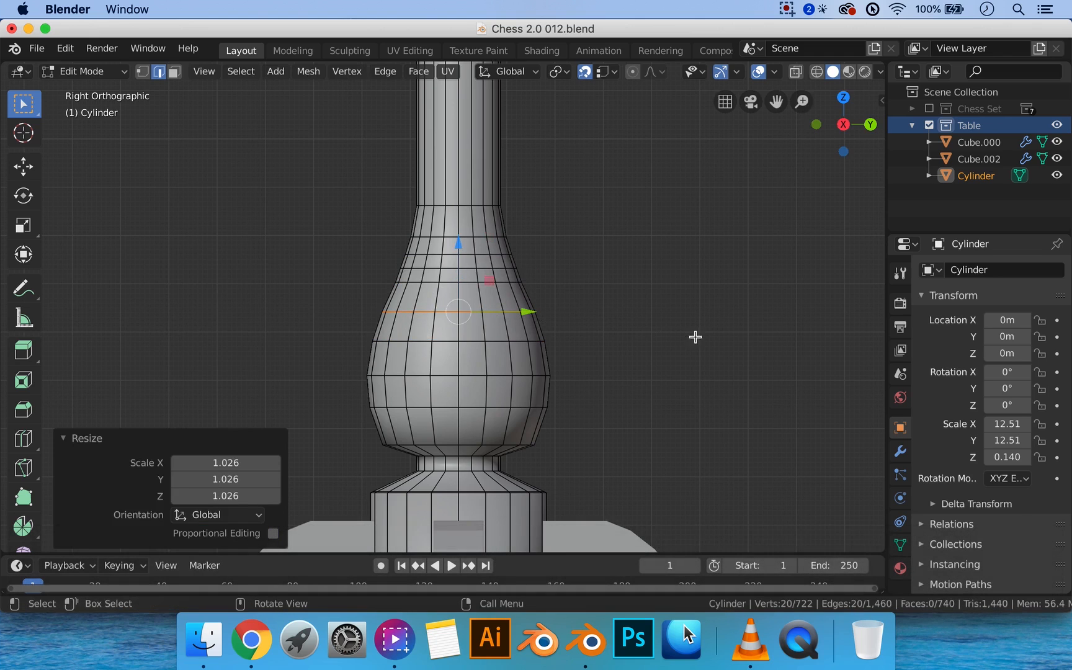
Bevel the bulge's bottom edge loop, just above the narrow neck, with width 1.04 m and a single segment
key("Tab")
scroll(560, 316, "down", 5)
middle_click_drag(560, 316, 539, 308)
key("3")
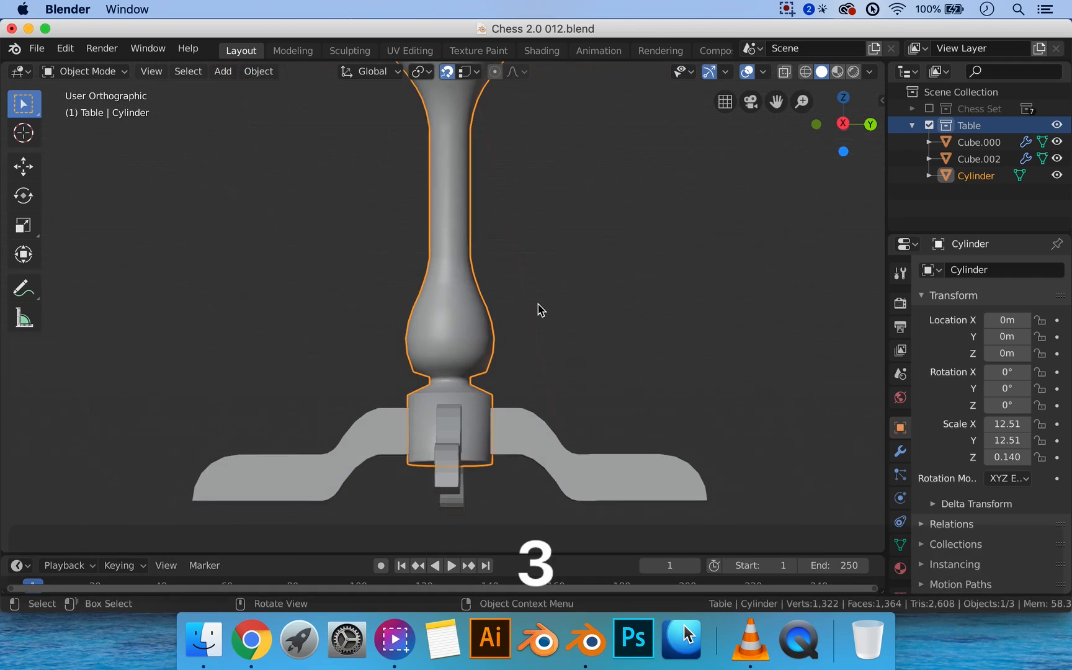
scroll(514, 346, "up", 3)
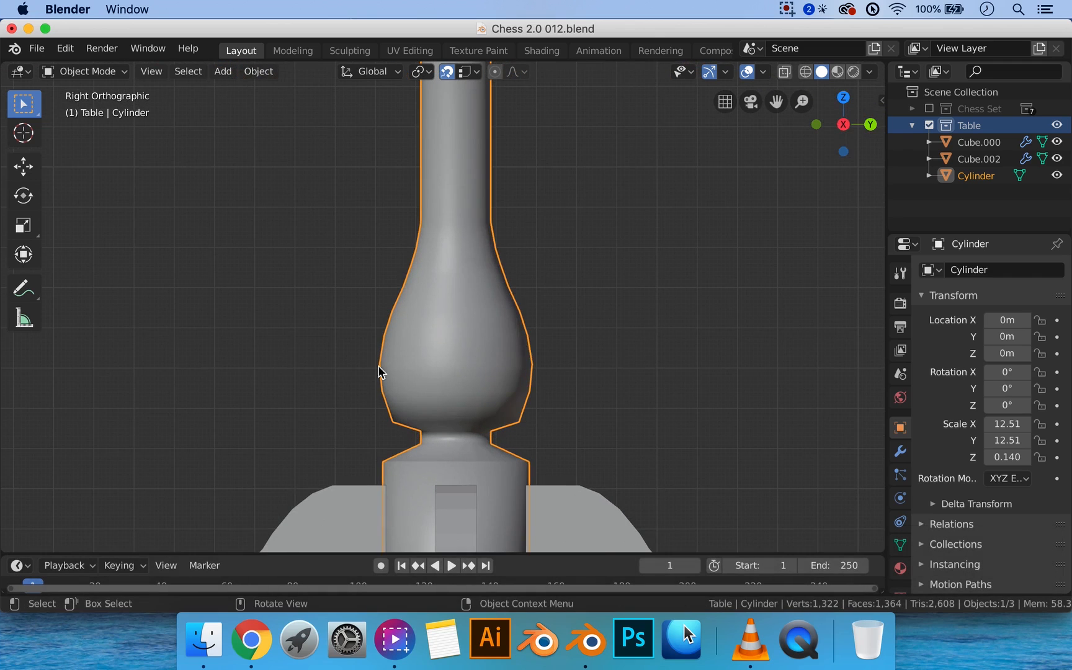
key("Tab")
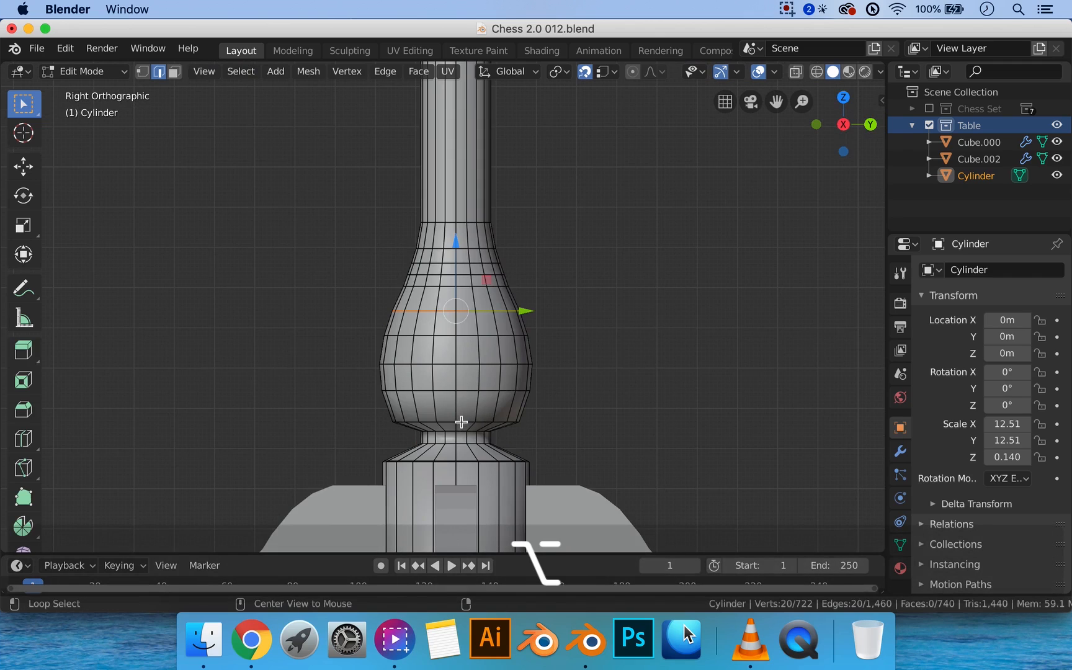
left_click(461, 422, "alt")
key("ctrl+b")
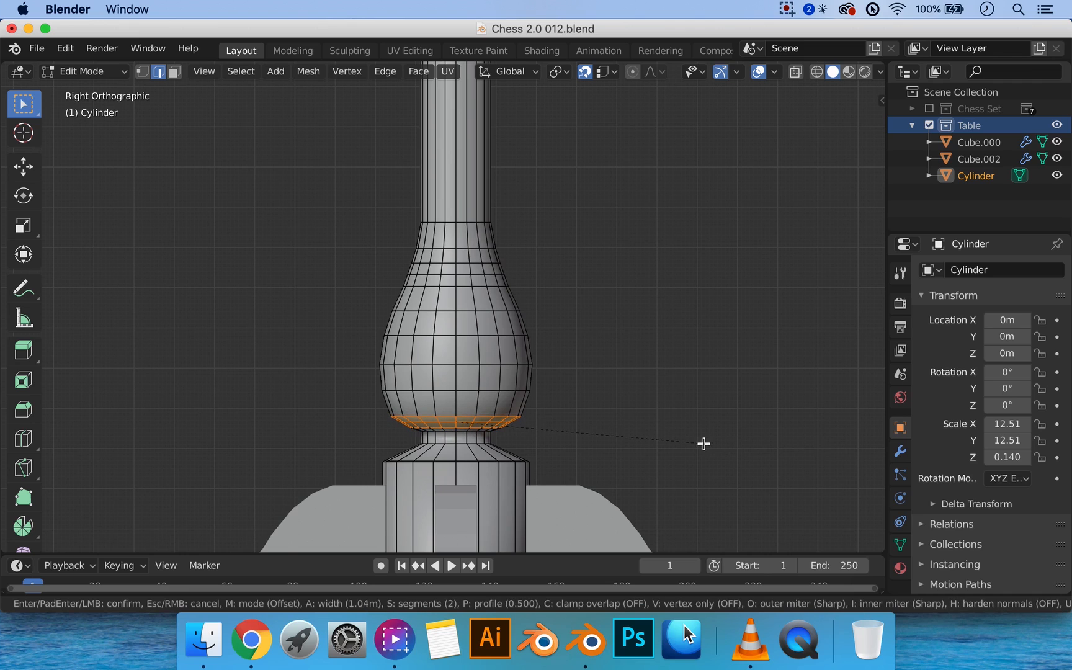
left_click(703, 444)
scroll(633, 459, "up", 2)
middle_click_drag(637, 395, 638, 321, "shift")
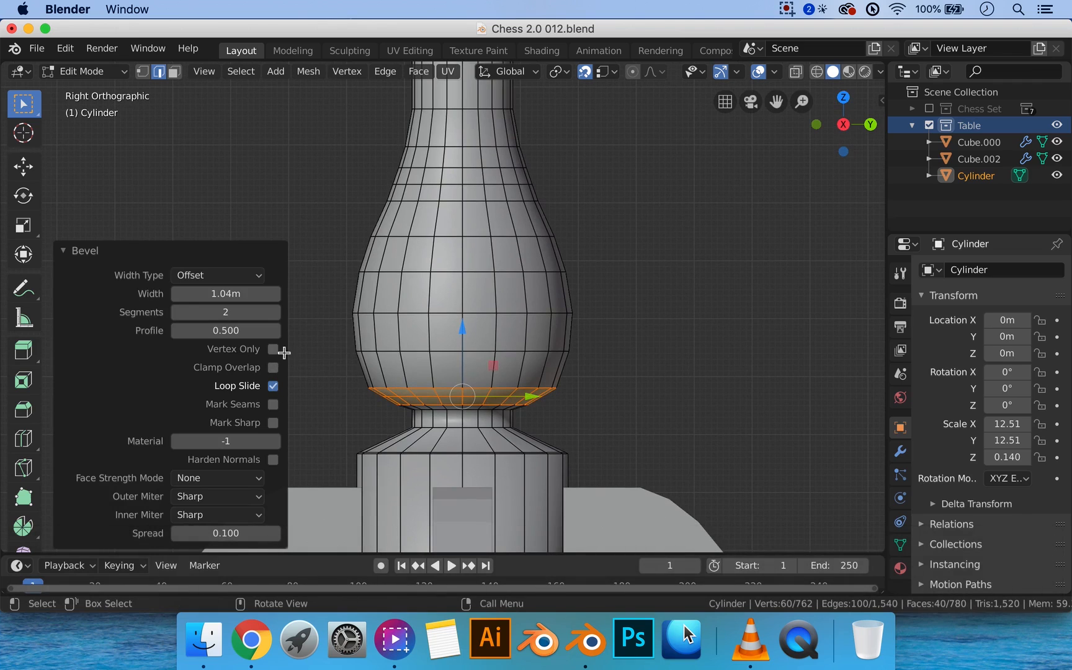
Scale the upper loop of the bottom bevel to 0.954 and edge-slide its lower loop upward with factor -0.300
left_click(380, 387, "alt")
key("s")
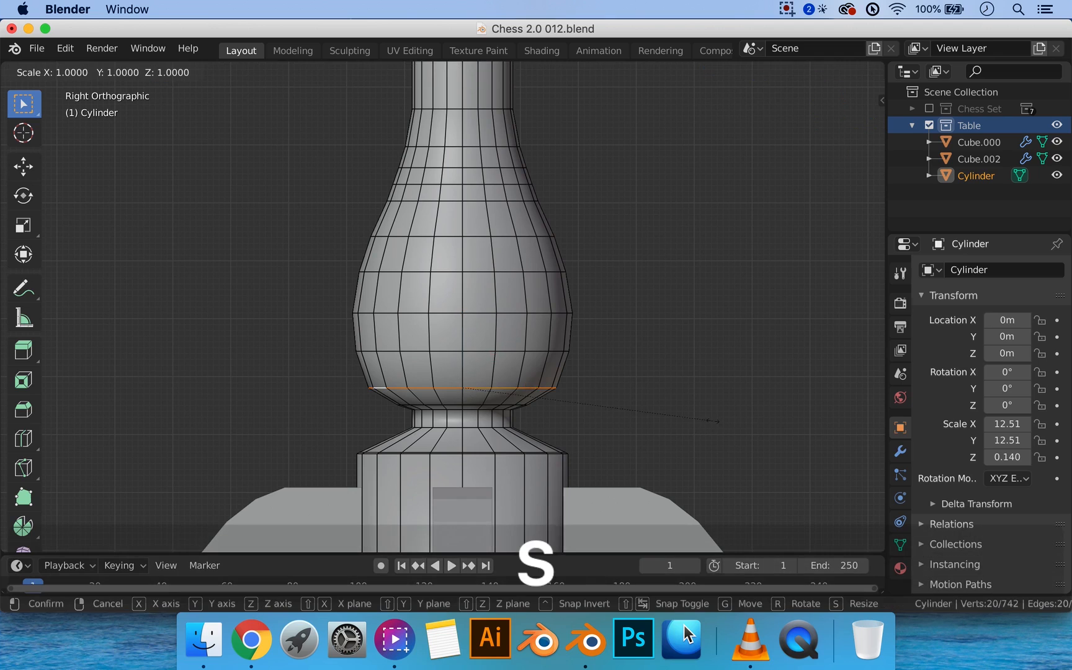
left_click(700, 420)
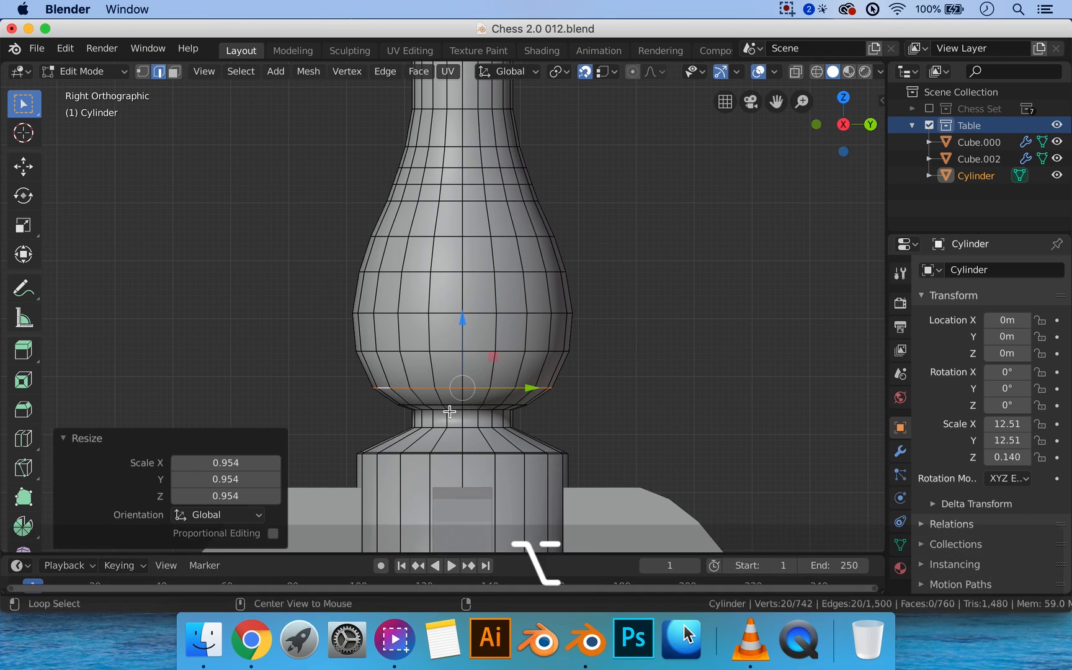
left_click(434, 404, "alt")
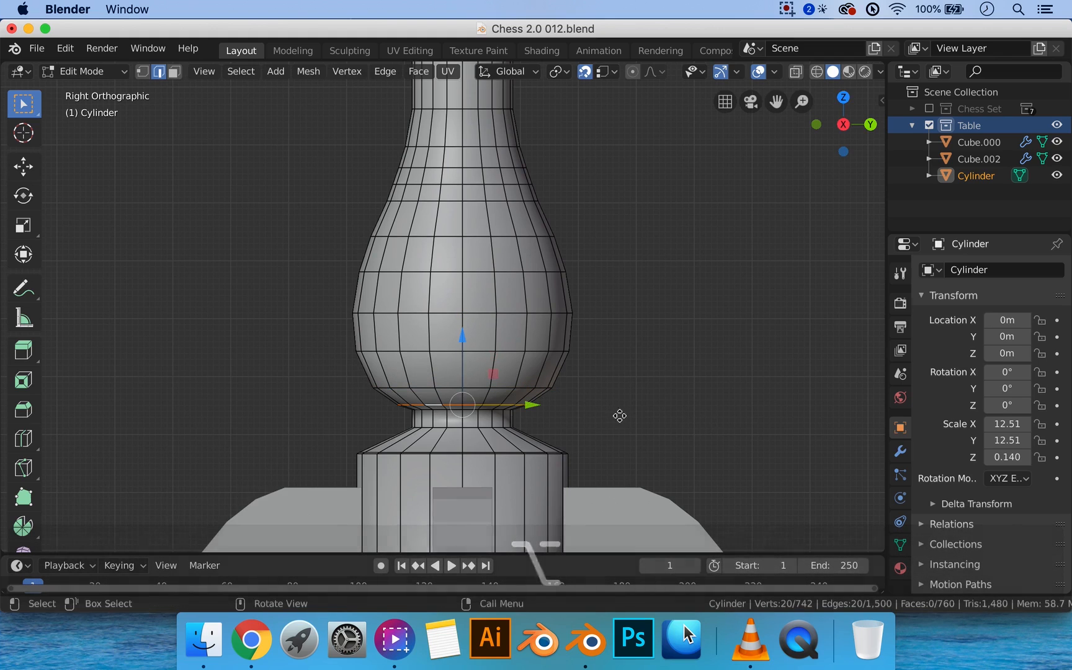
key("g")
key("g")
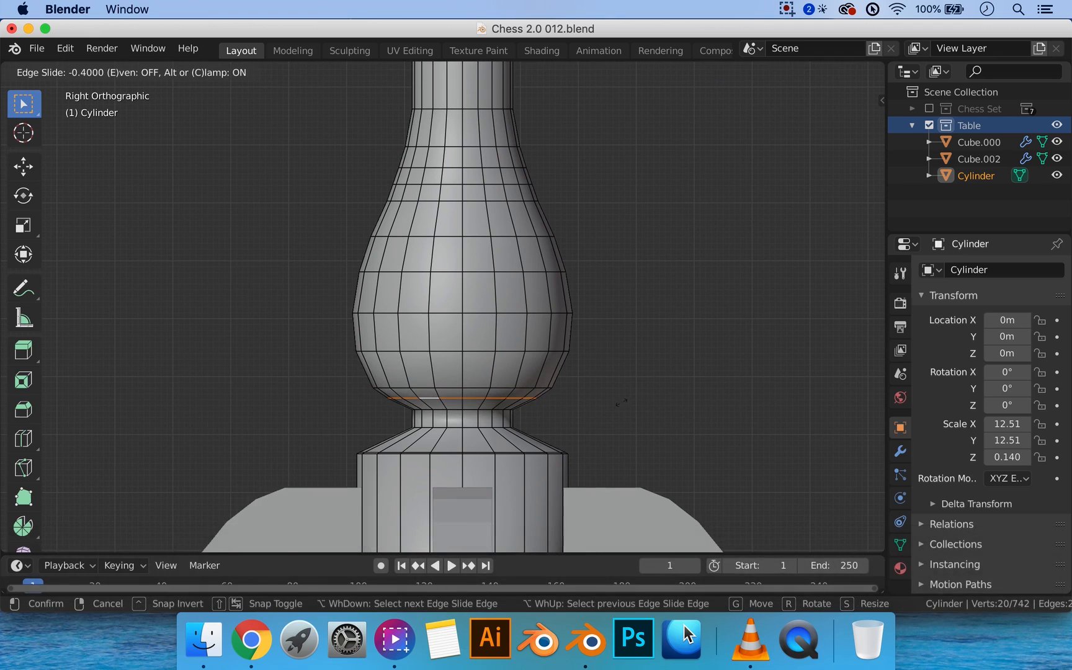
left_click(621, 403)
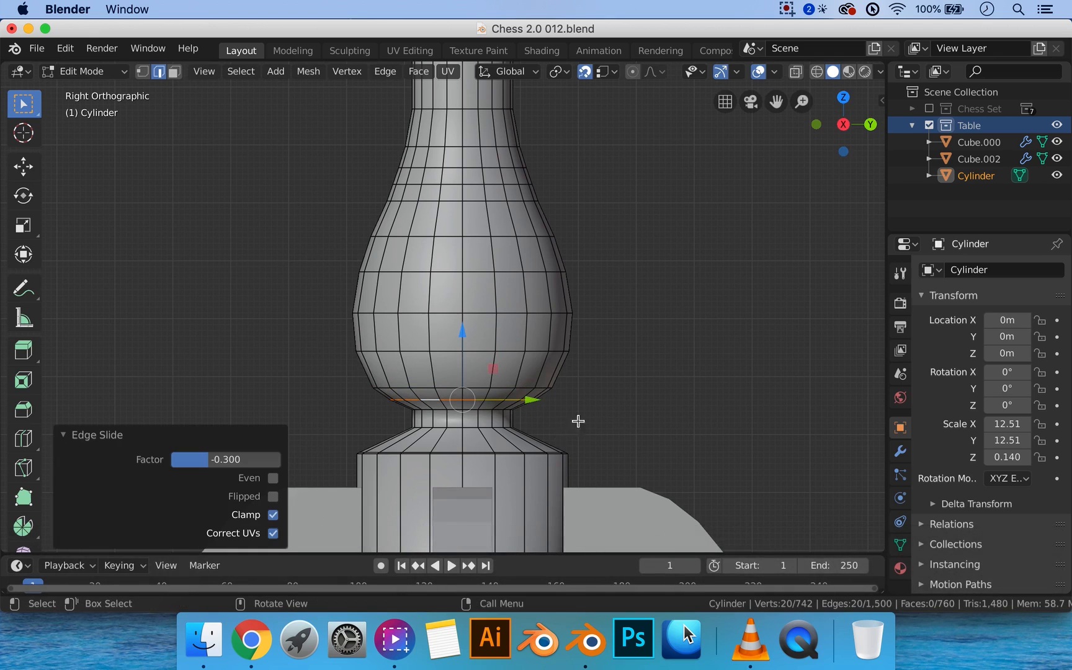
Add a loop cut at the top of the bulge, slid fully up with factor 1.000, and scale it out by 1.707 into a collar
key("Tab")
scroll(545, 347, "down", 3)
middle_click_drag(546, 346, 504, 230)
scroll(499, 272, "down", 3)
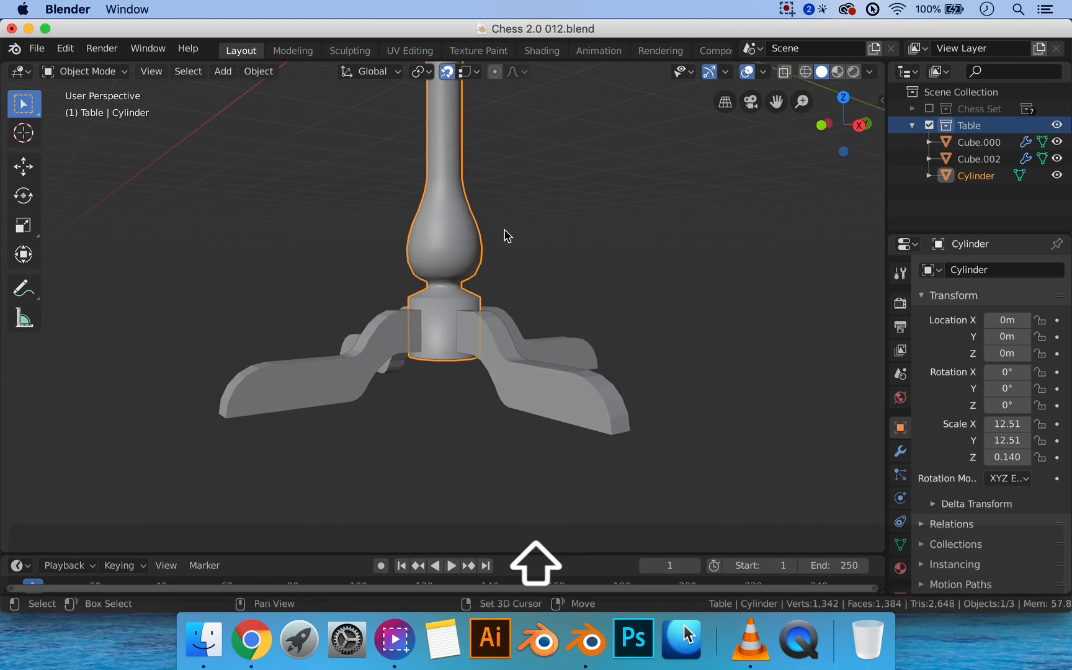
scroll(505, 236, "up", 3)
key("Tab")
scroll(450, 318, "up", 3)
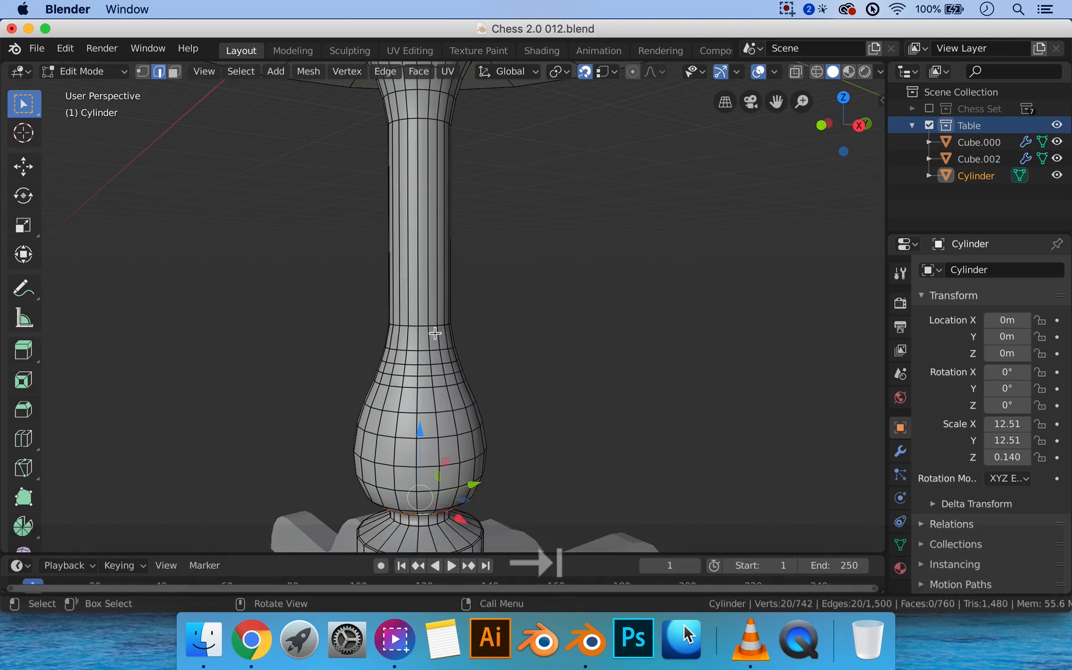
scroll(417, 330, "up", 2)
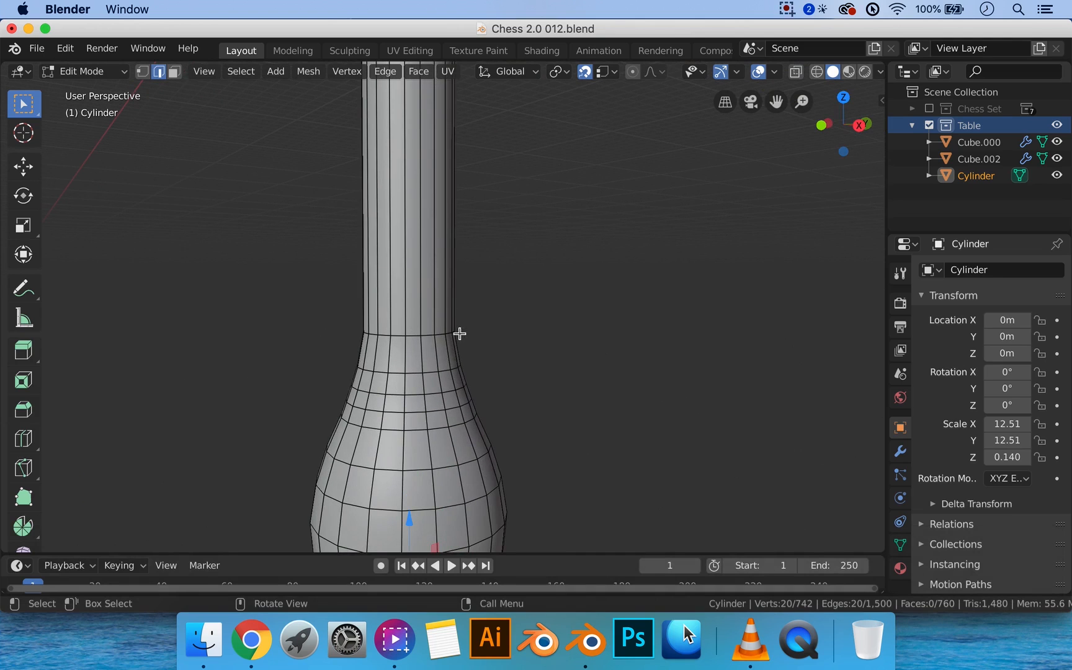
middle_click_drag(428, 335, 362, 319)
scroll(407, 319, "down", 2)
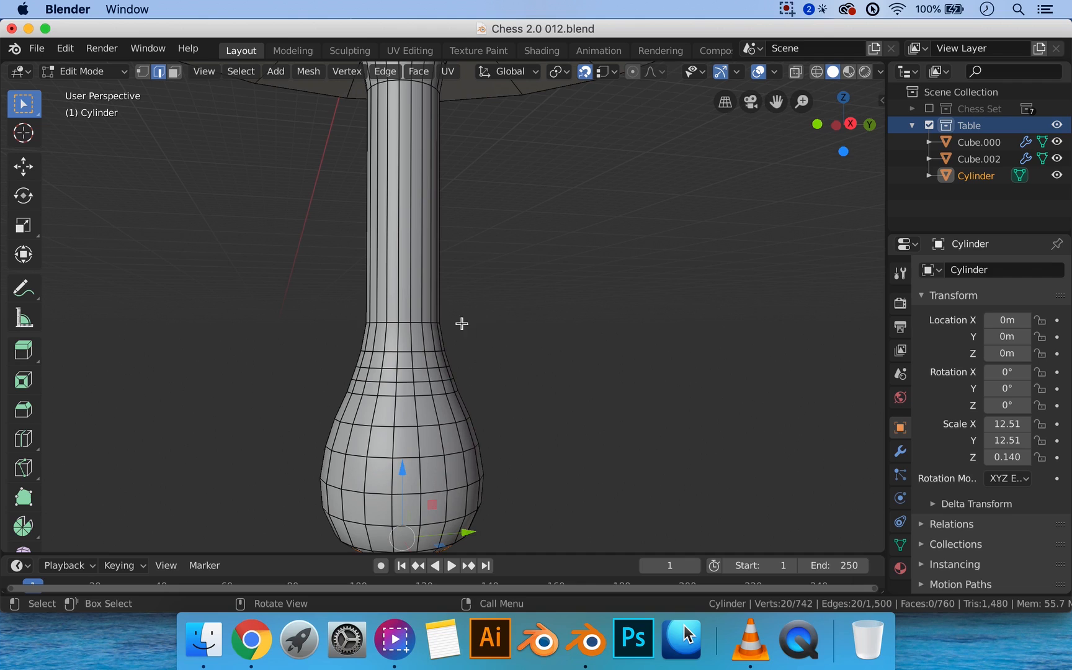
key("ctrl")
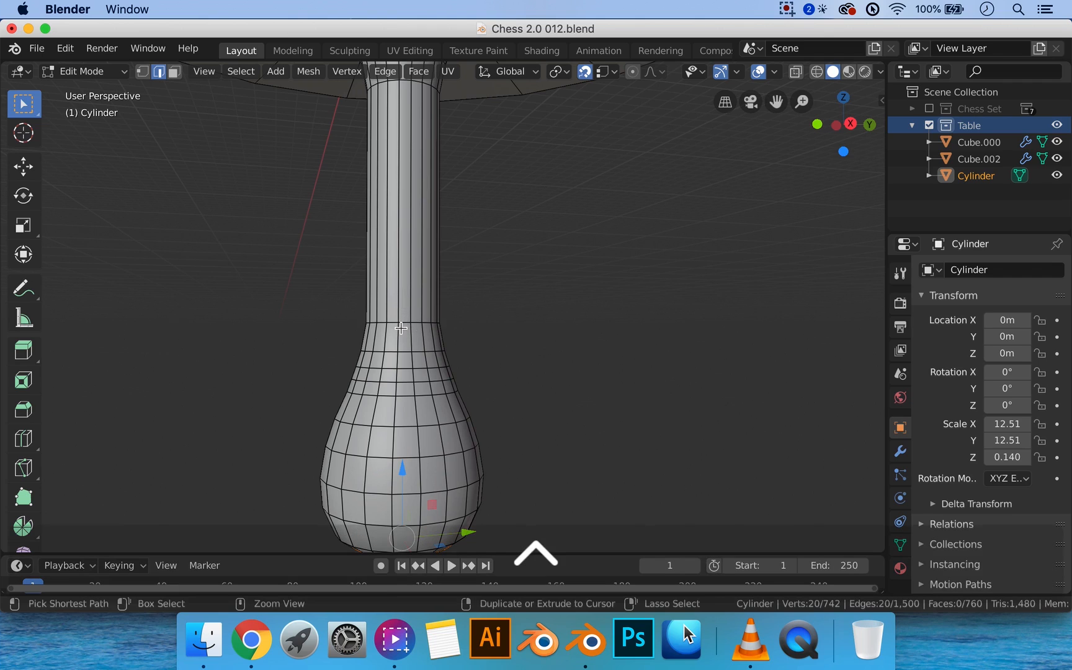
key("ctrl+r")
left_click(400, 331)
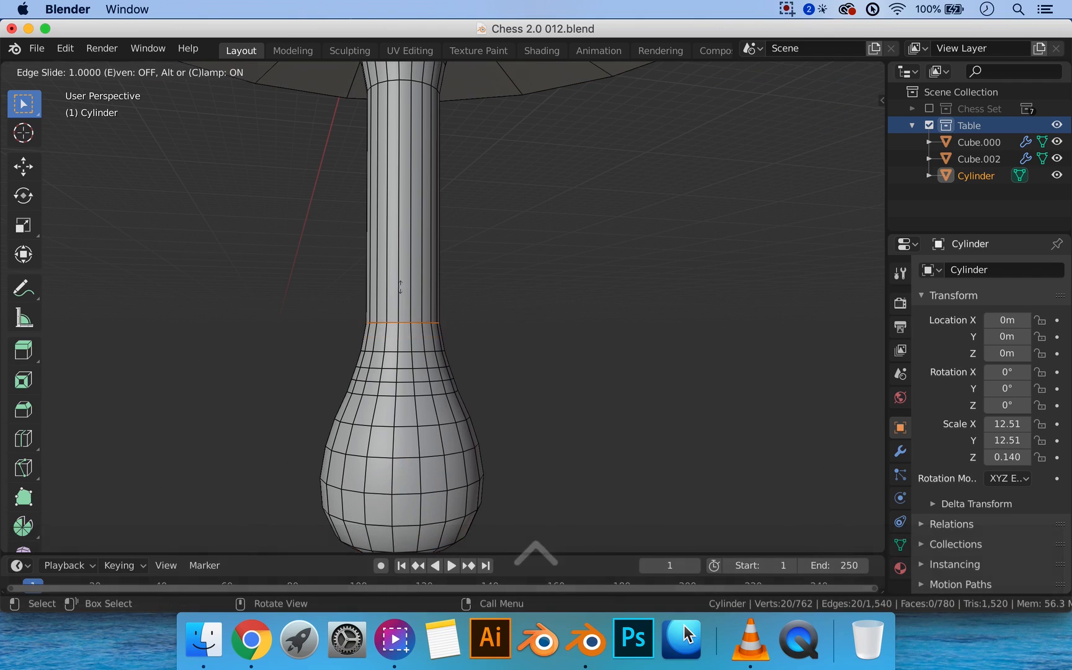
left_click(401, 273)
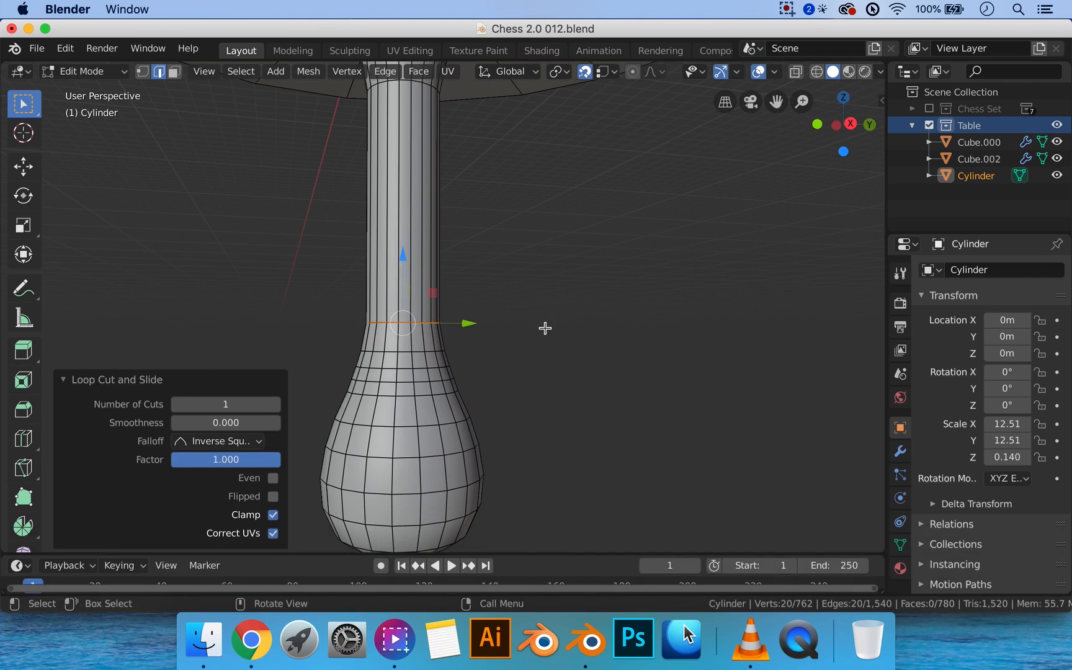
key("s")
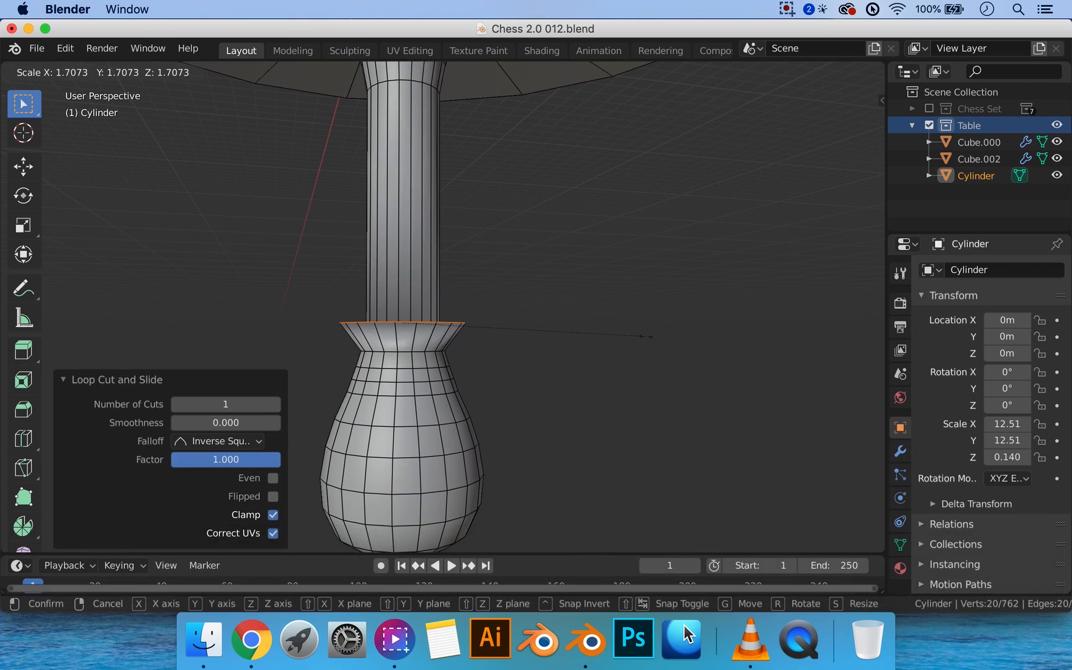
left_click(646, 337)
Examine the stem's new collar and its proportions against the whole table in object mode
mouse_move(577, 312)
middle_mouse_down()
mouse_move(572, 326)
mouse_move(560, 317)
middle_mouse_up()
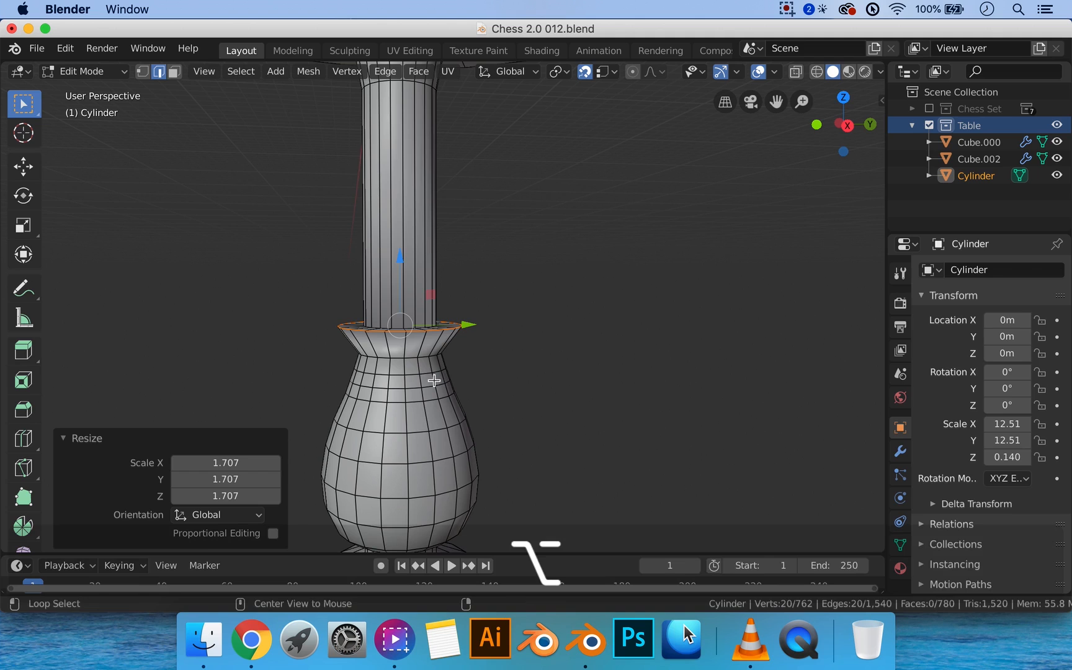
scroll(491, 354, "down", 5)
key("Tab")
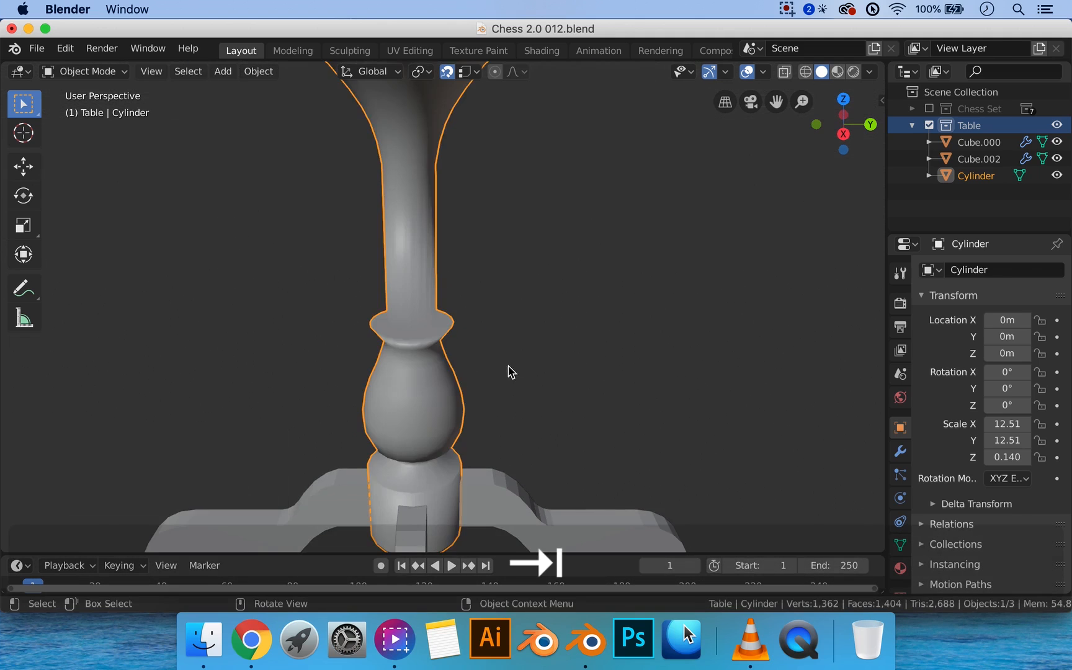
scroll(521, 348, "down", 4)
middle_click_drag(520, 346, 423, 312)
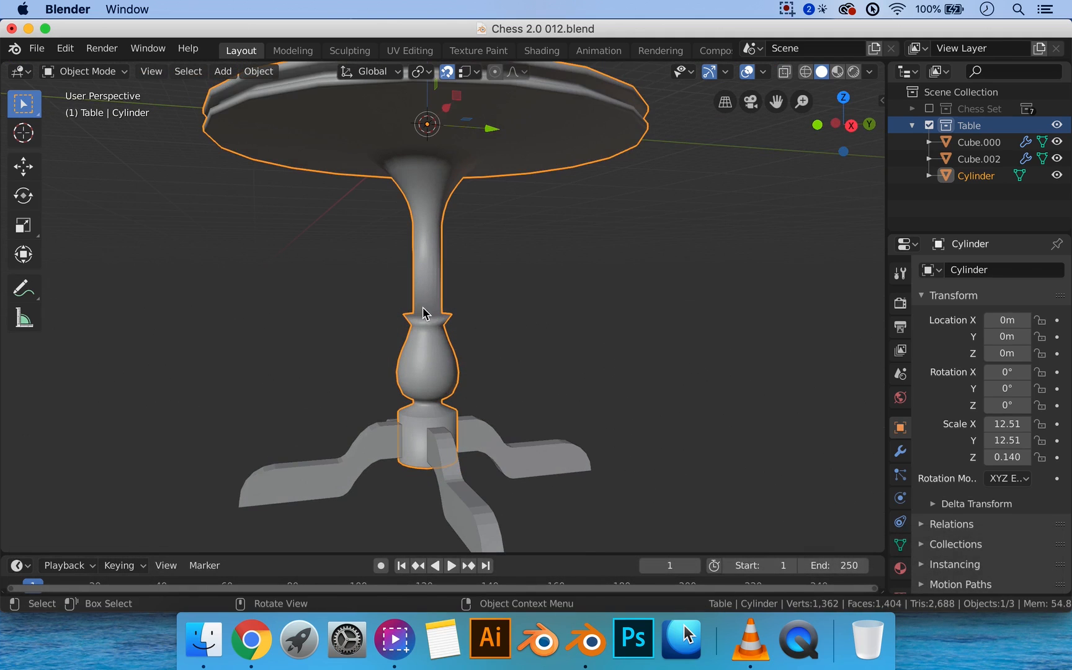
scroll(432, 375, "up", 3)
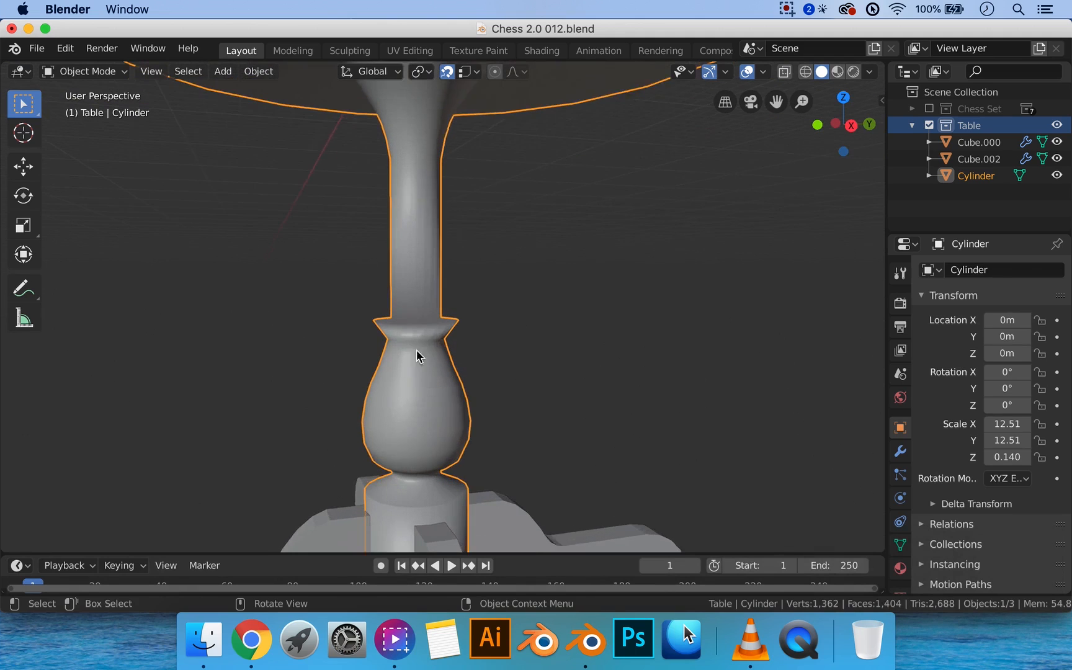
middle_click_drag(416, 355, 441, 335)
scroll(430, 335, "up", 2)
Add a loop cut to the straight shaft directly above the collar, slid down with factor -0.980, to sharpen the junction
key("Tab")
left_click(420, 335, "alt")
scroll(419, 335, "up", 2)
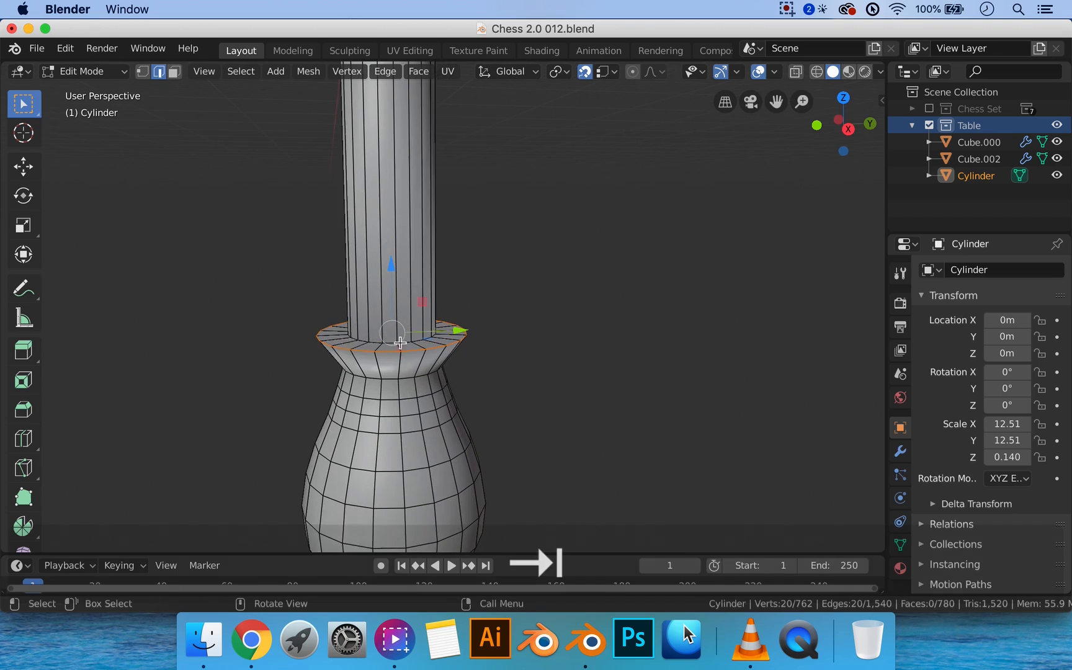
key("ctrl+r")
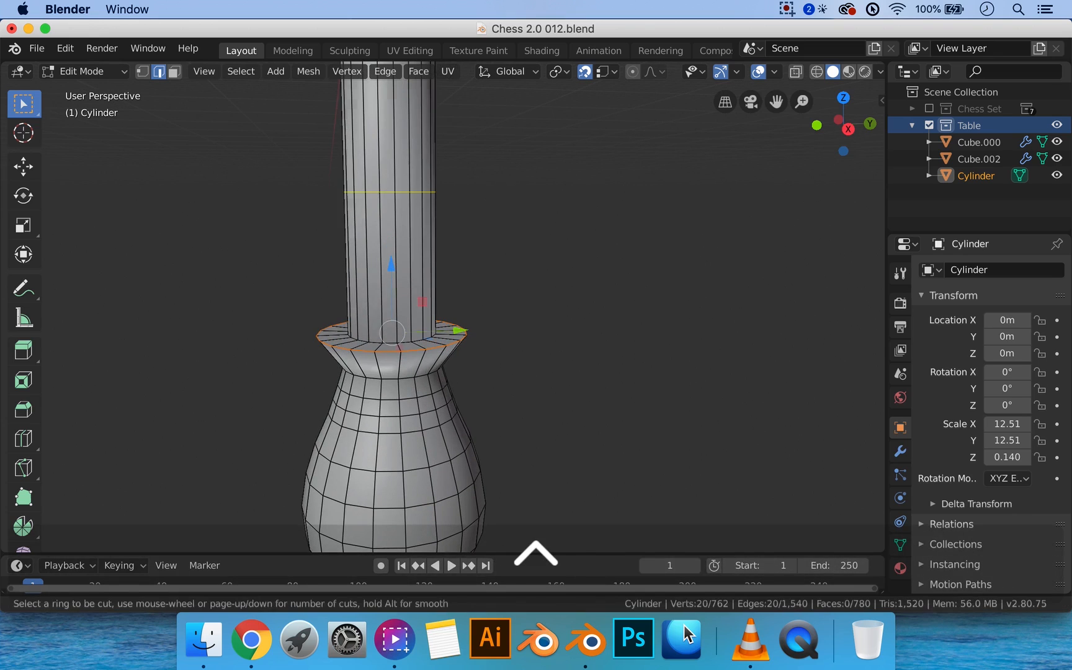
left_click(369, 309)
left_click(401, 462)
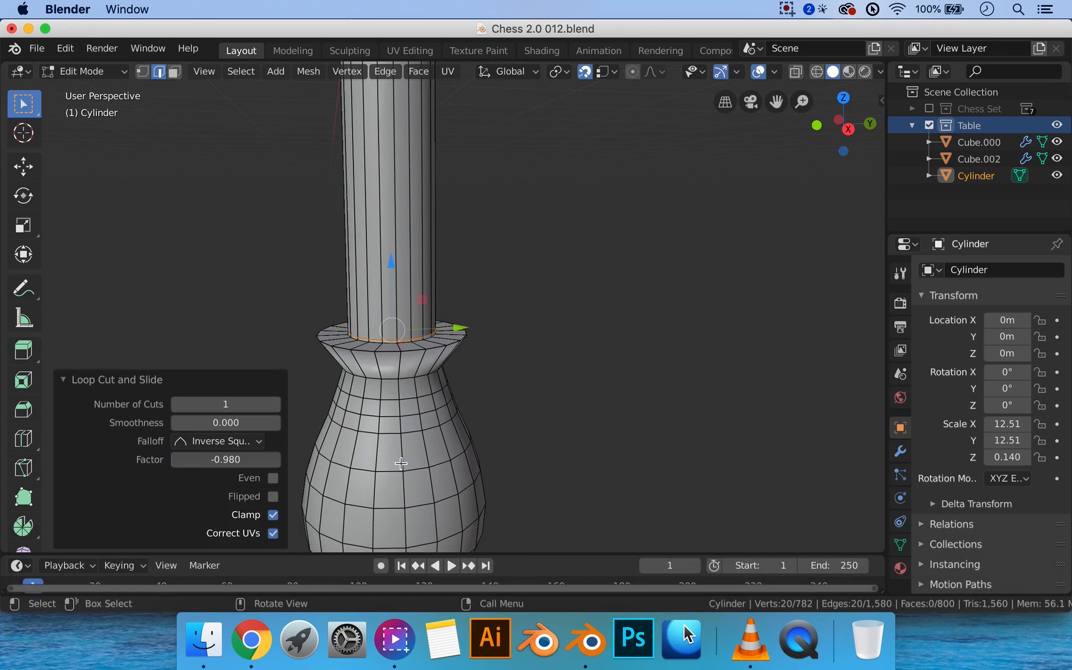
key("Tab")
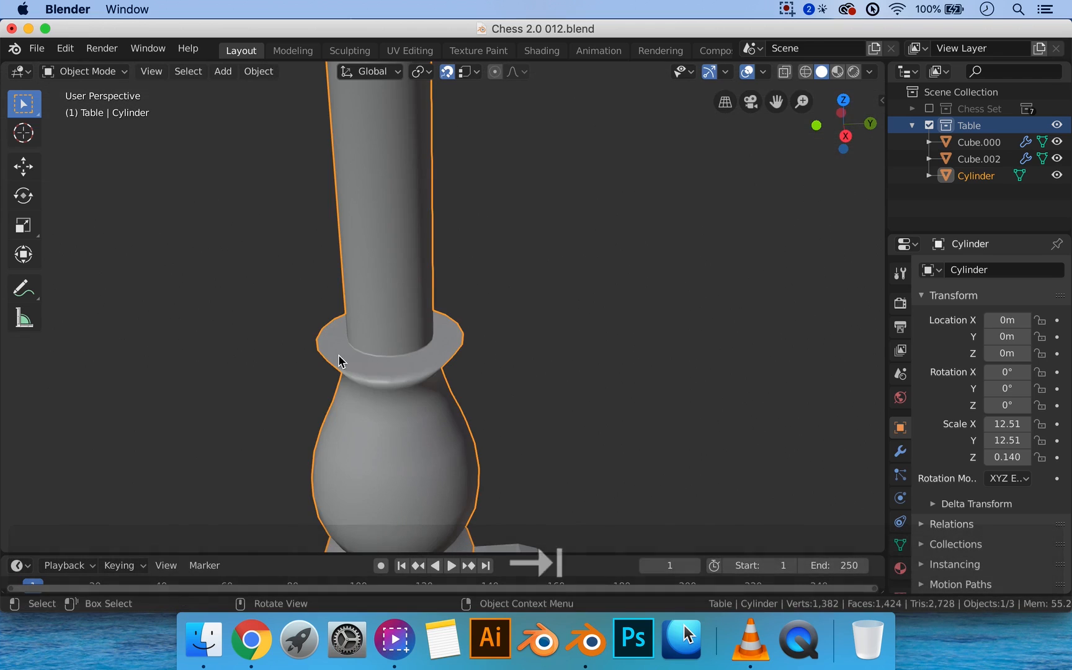
Scale the first edge loop below the collar's neck to 0.944 and the next loop down to 0.945 to slim the bulge's top
key("Tab")
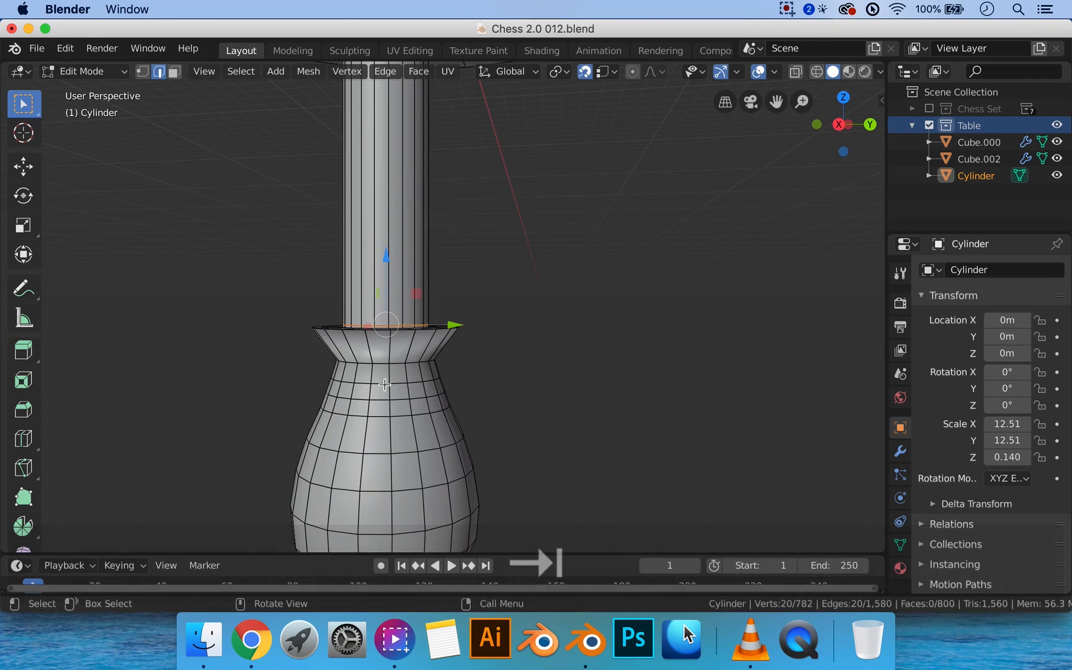
key("3")
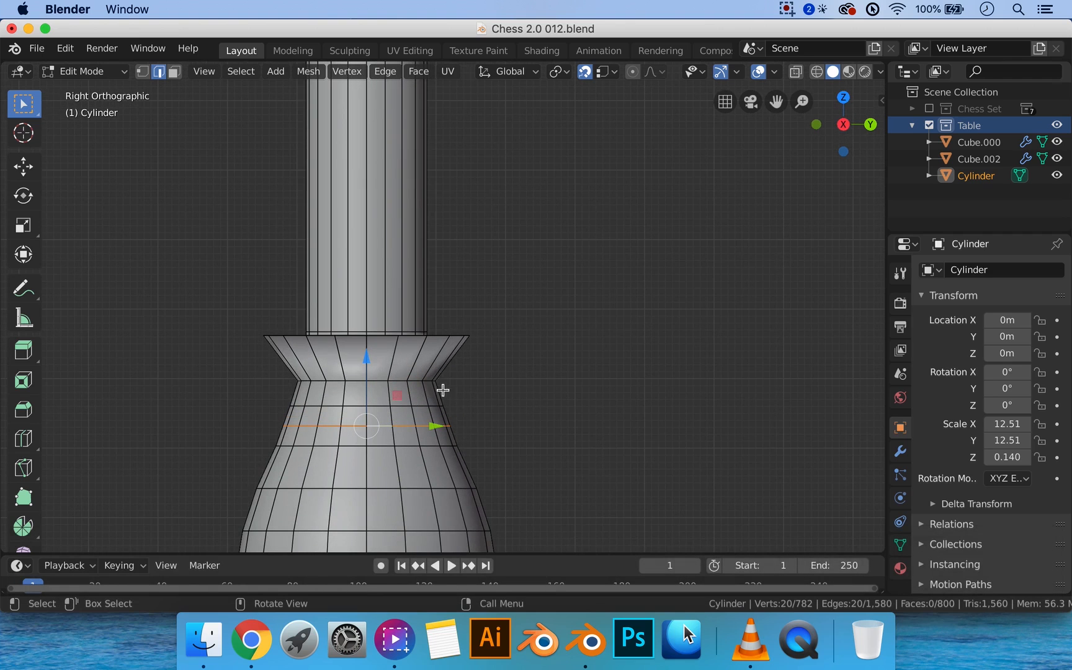
middle_click_drag(443, 390, 450, 338, "shift")
left_click(436, 354, "alt")
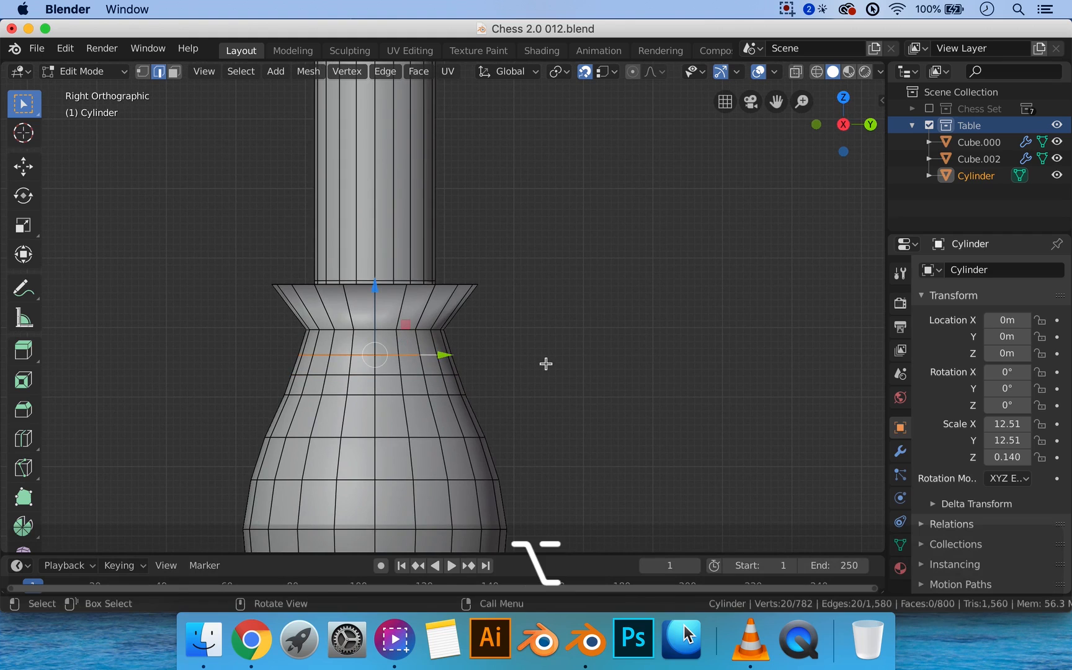
key("s")
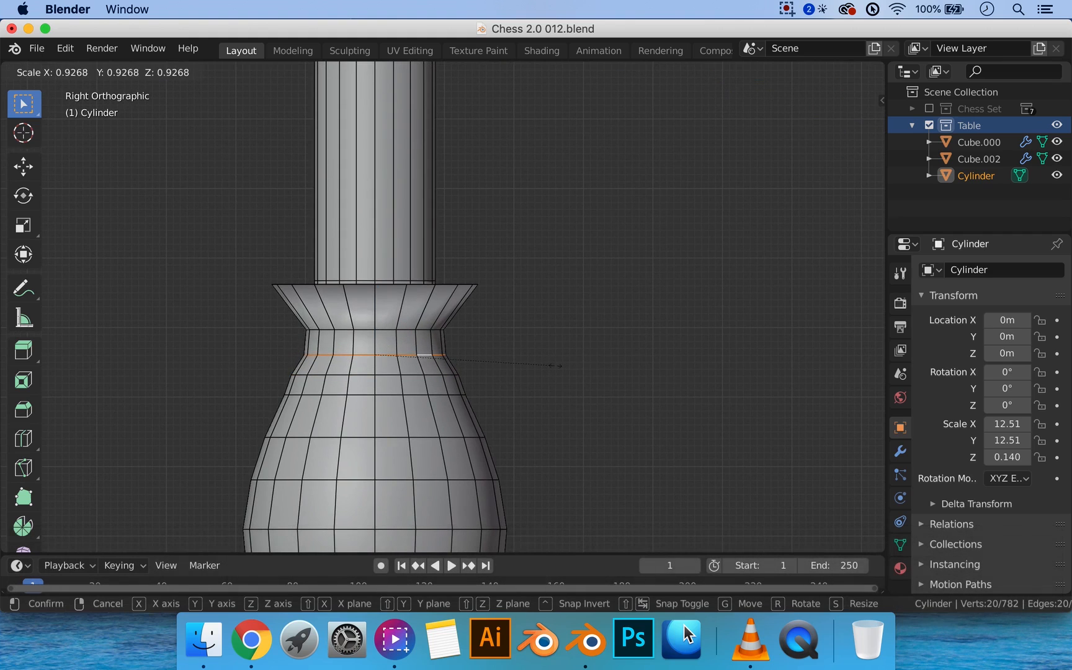
left_click(558, 366)
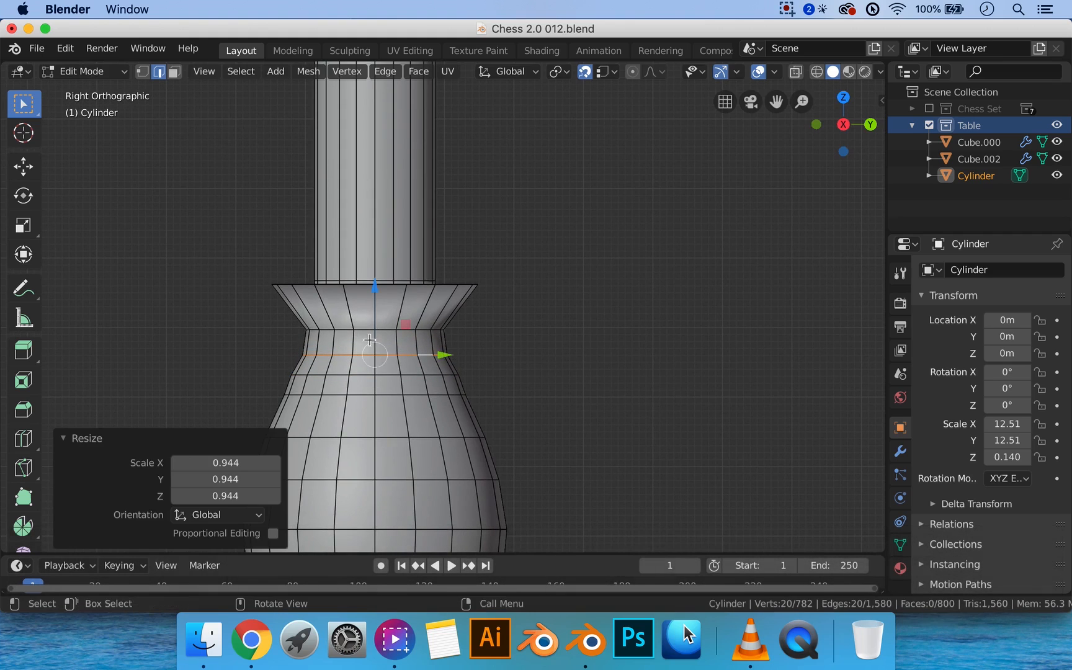
left_click(333, 373, "alt")
key("s")
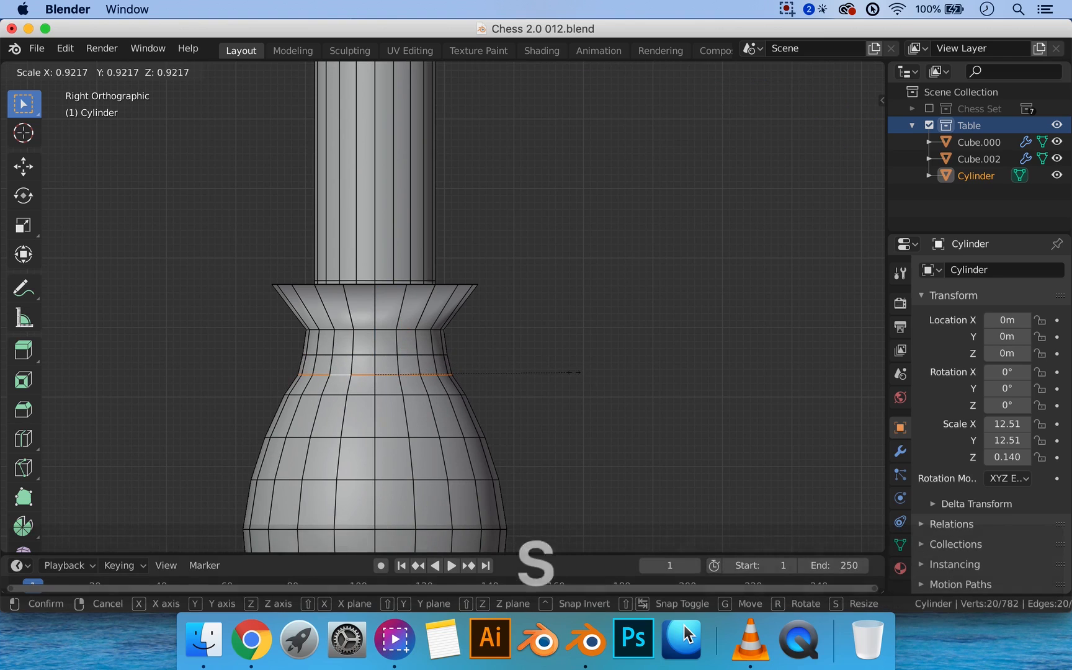
left_click(580, 372)
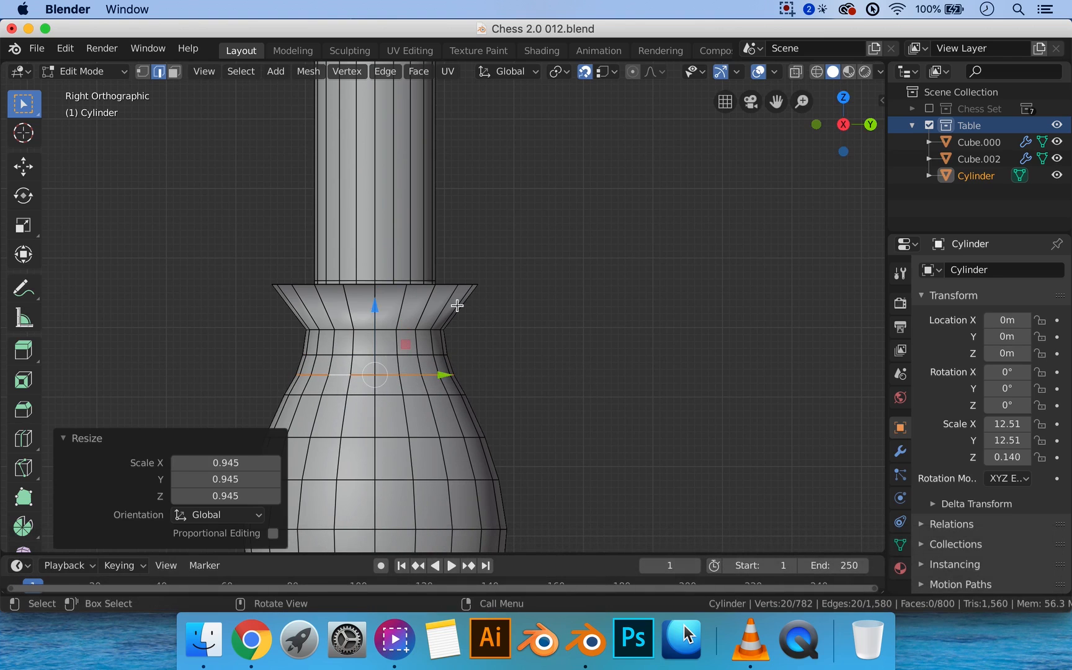
Bevel the neck loop beneath the collar with a 1.34 m width and 2 segments, and scale its middle loop to about 0.97
left_click(459, 329, "alt")
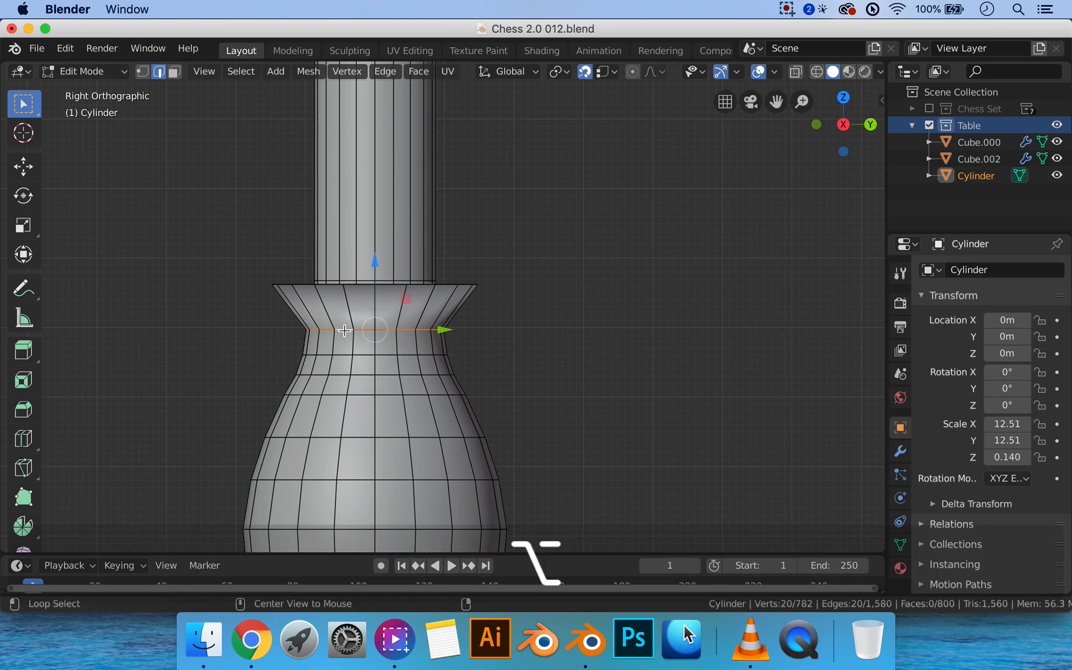
key("ctrl+b")
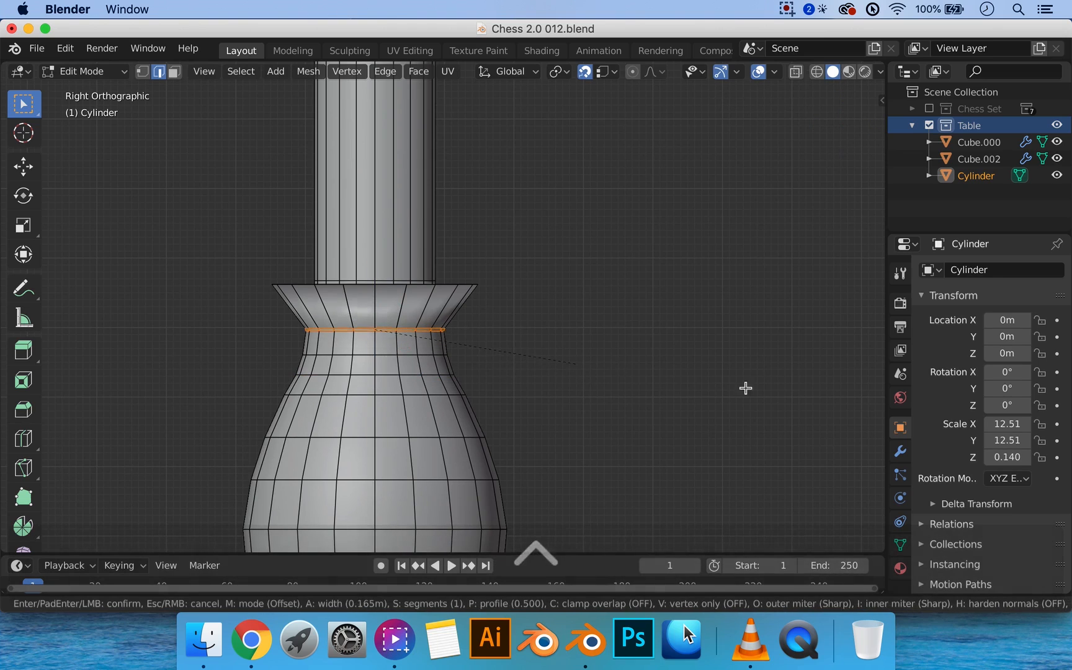
left_click(112, 412)
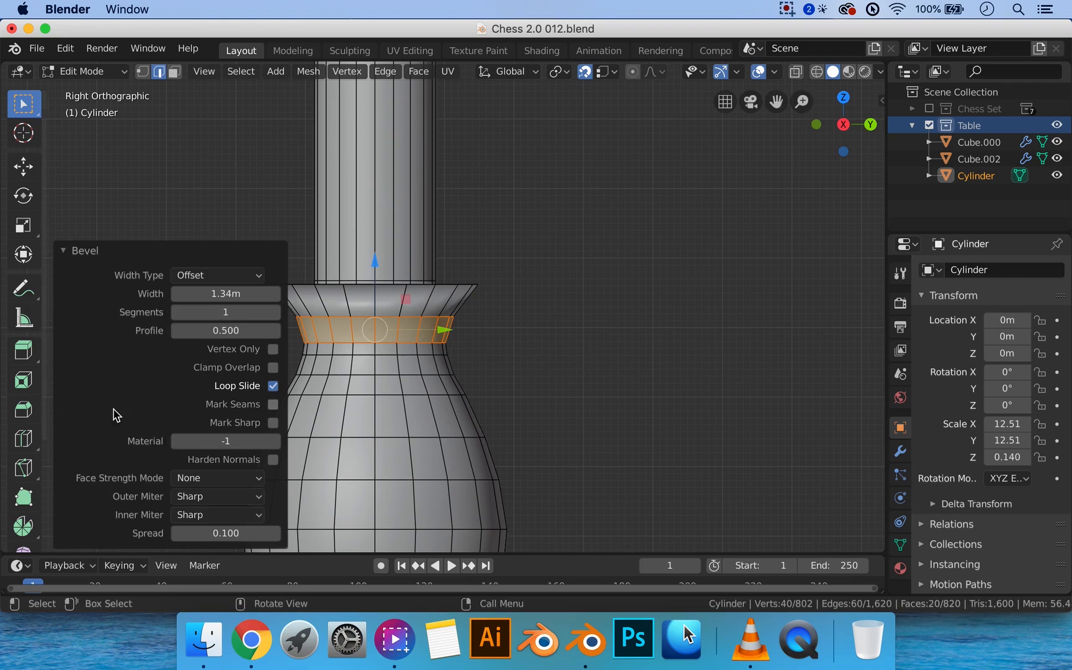
left_click(275, 312)
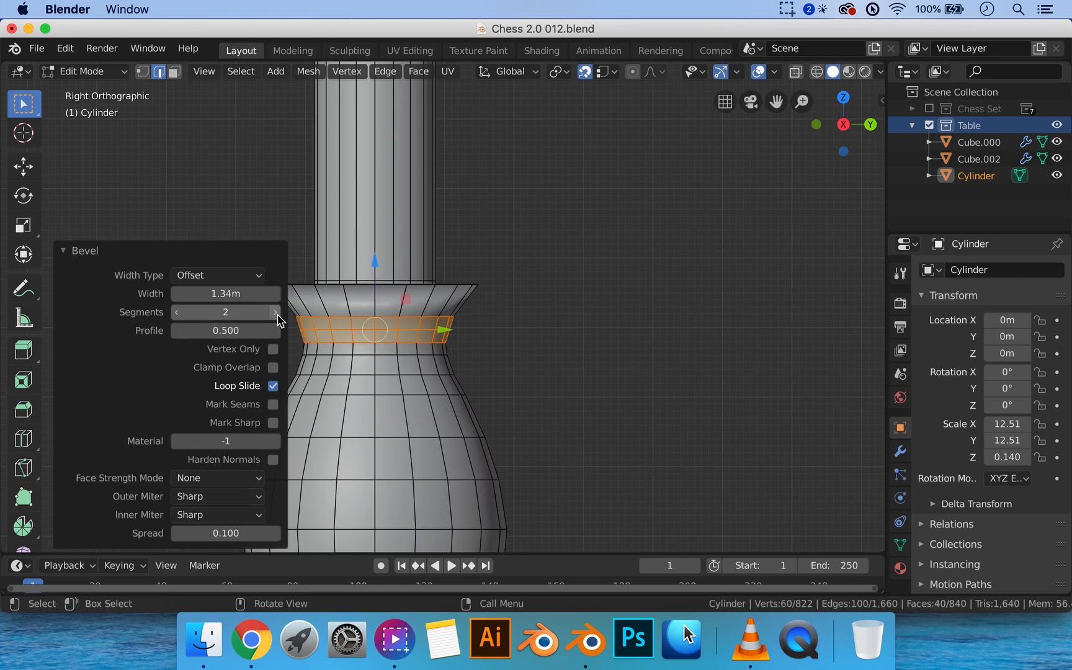
left_click(351, 331, "alt")
key("s")
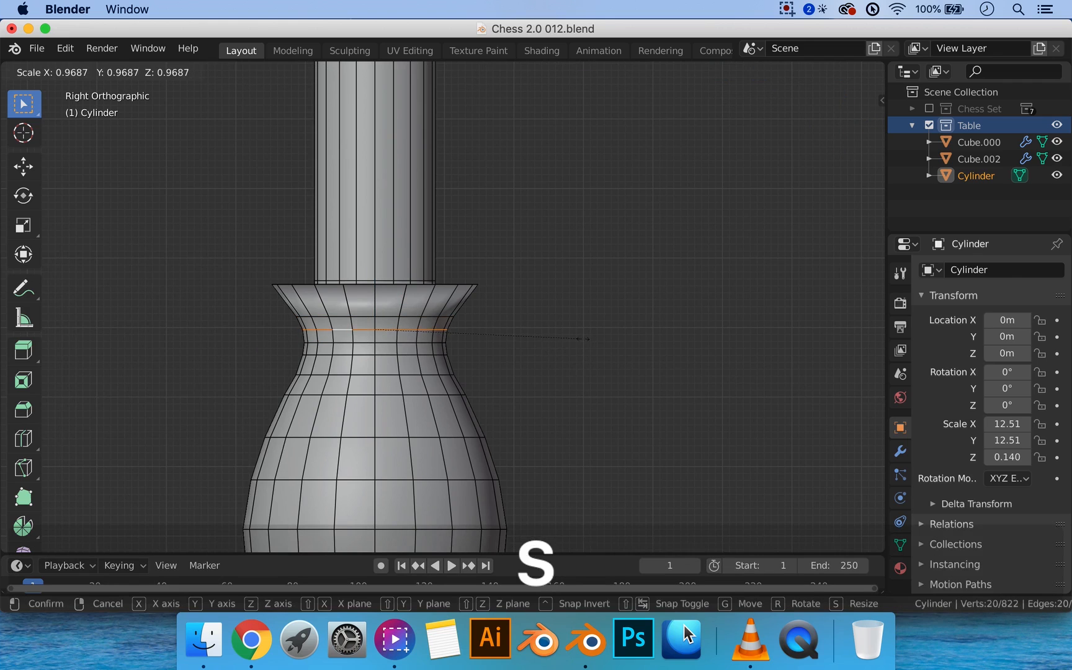
left_click(583, 340)
key("Tab")
scroll(540, 322, "down", 3)
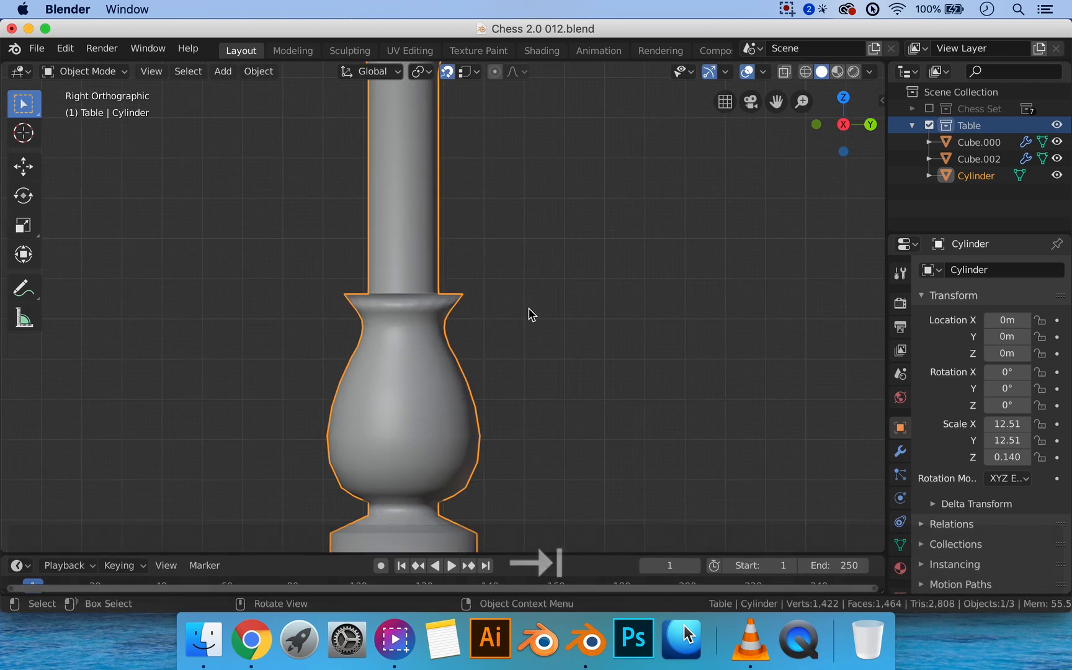
middle_click_drag(529, 311, 558, 328)
scroll(477, 332, "up", 2)
Add a loop cut just under the collar's rim, slid up with factor 0.674, and scale it out by 1.023
key("Tab")
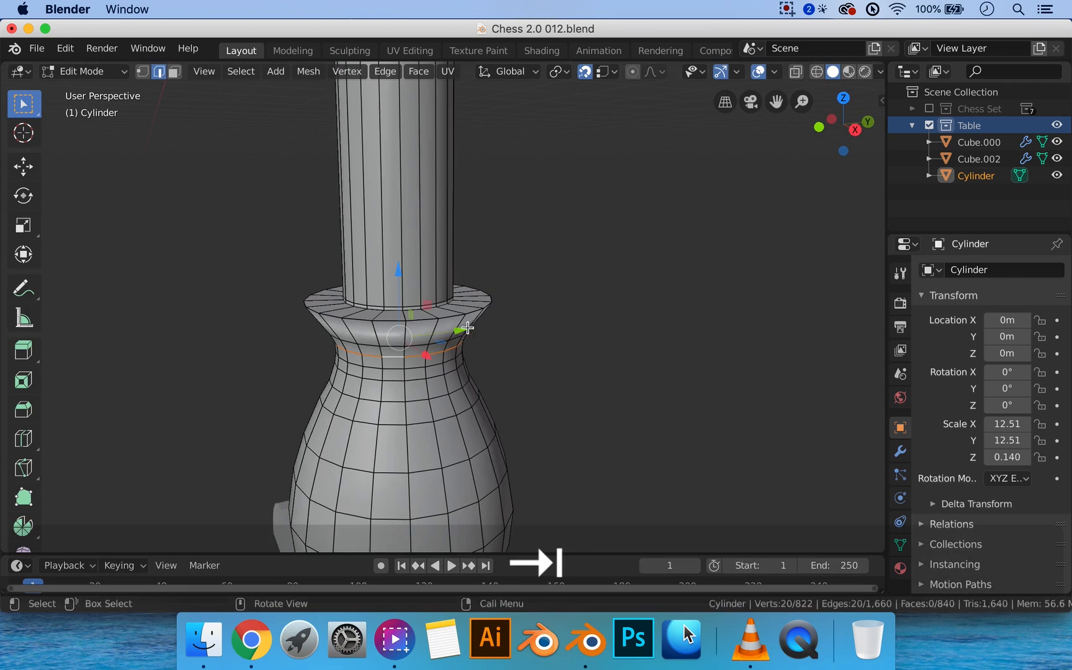
middle_click_drag(388, 334, 381, 325)
left_click(354, 310, "alt")
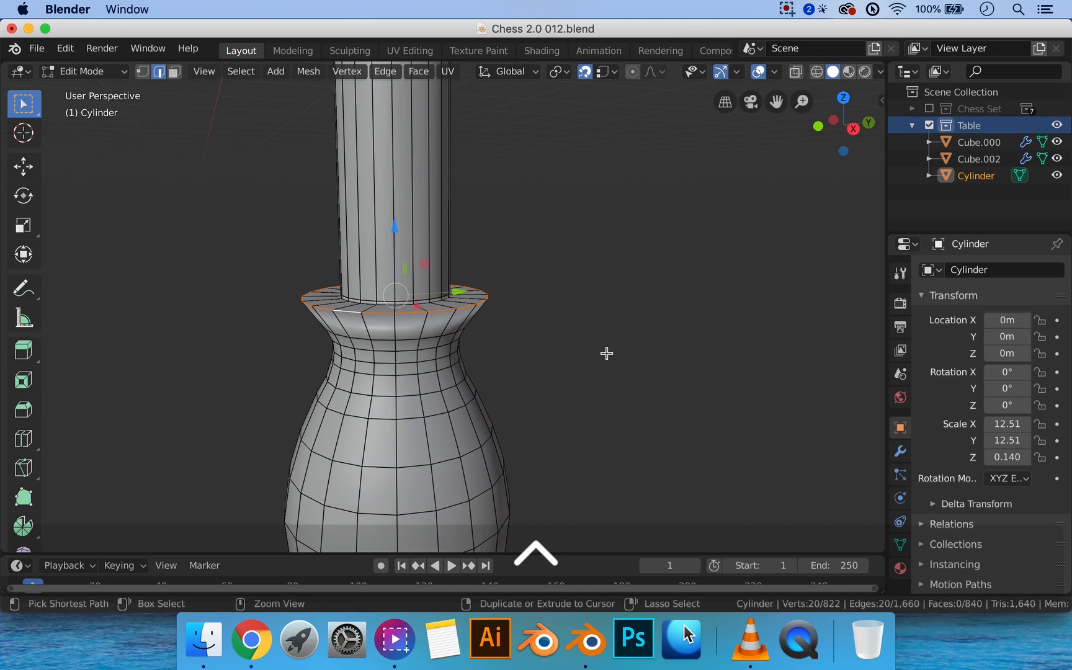
scroll(426, 342, "up", 1)
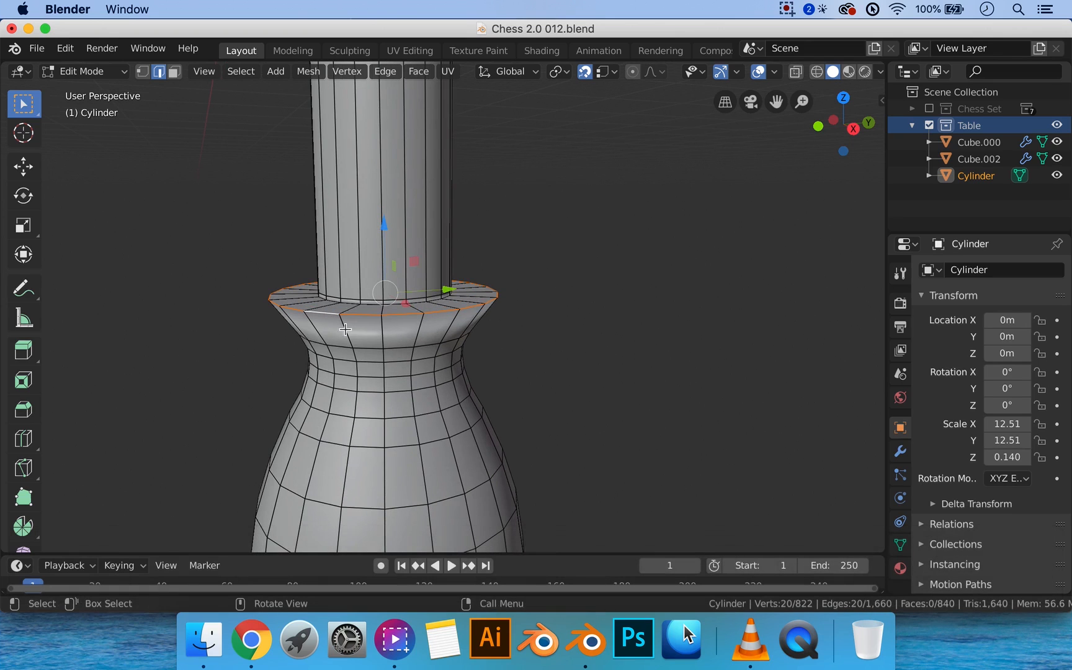
middle_click_drag(326, 322, 324, 327)
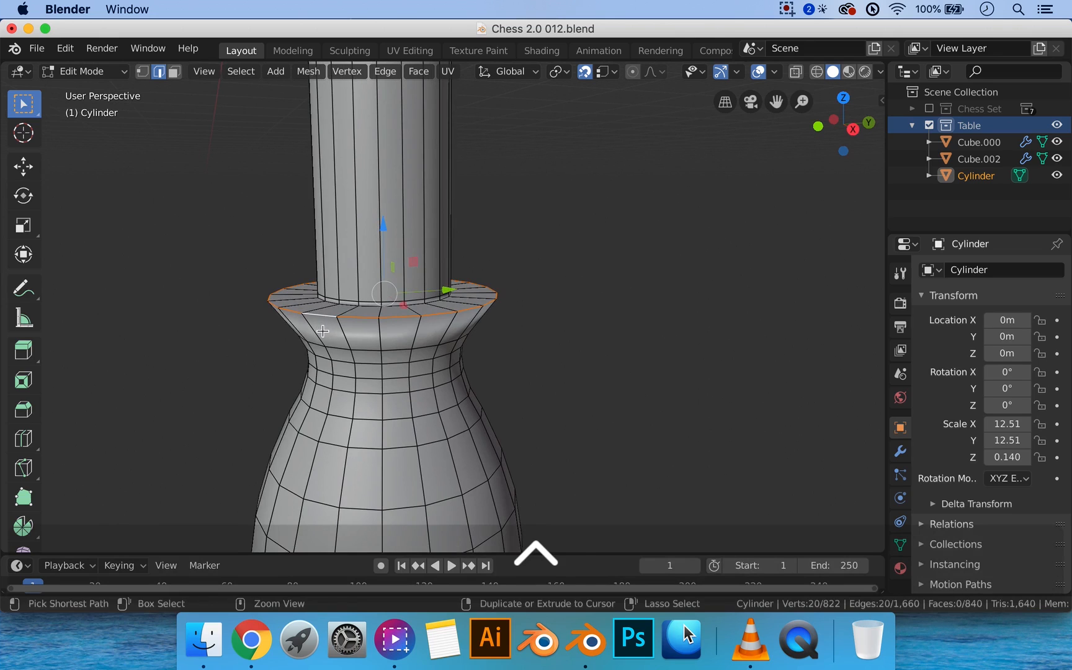
key("ctrl+r")
left_click(322, 328)
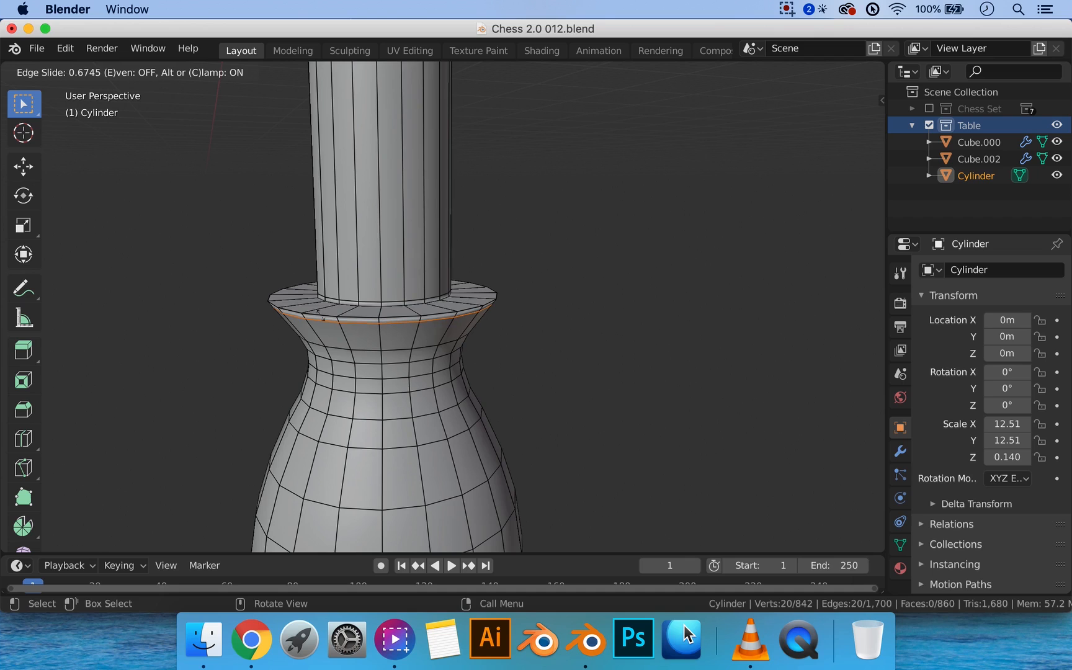
left_click(320, 316)
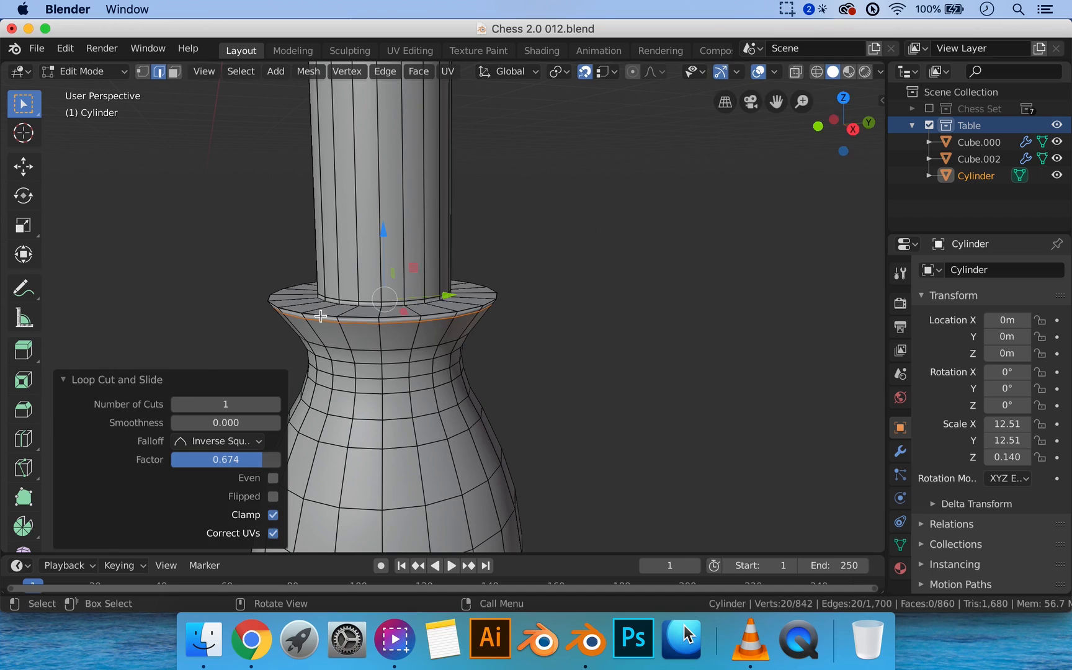
key("s")
left_click(606, 340)
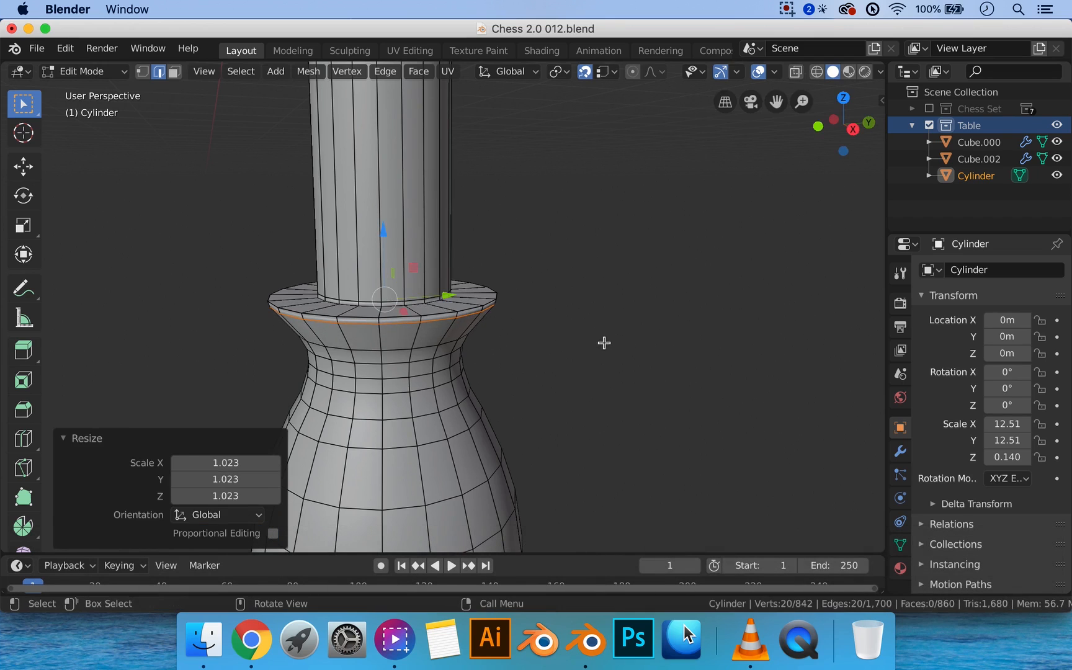
key("3")
key("Tab")
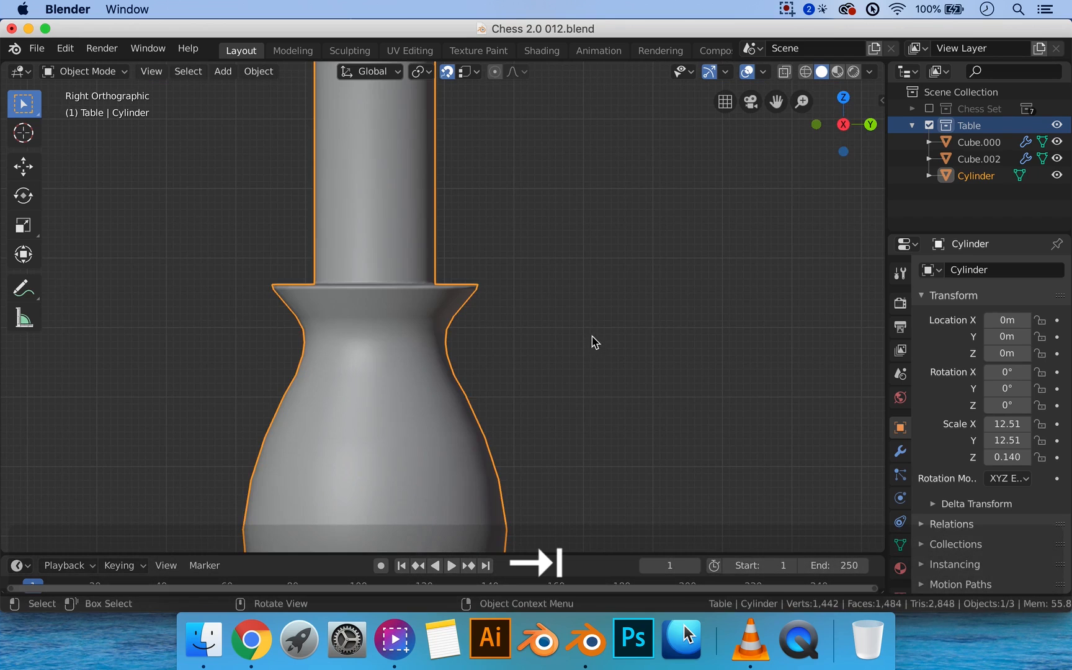
Try to sharpen the collar's rim with a loop cut on its top face, slid outward with factor about -0.74
mouse_move(588, 333)
middle_mouse_down()
mouse_move(593, 359)
mouse_move(618, 369)
mouse_move(615, 333)
mouse_move(588, 333)
mouse_move(584, 371)
mouse_move(586, 357)
middle_mouse_up()
scroll(473, 343, "up", 2)
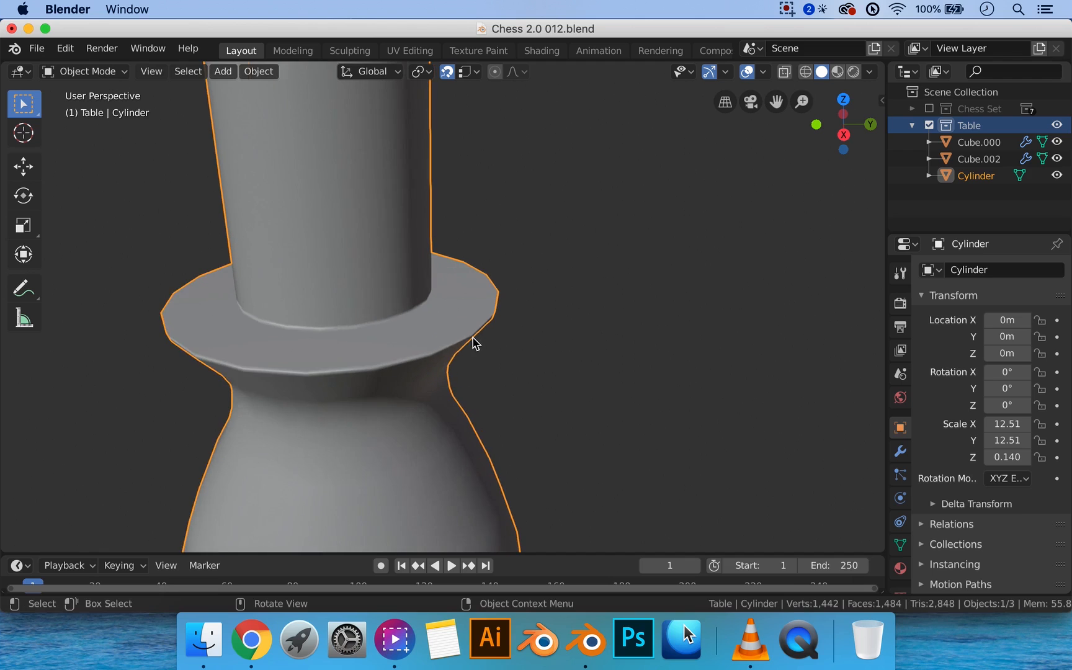
key("Tab")
key("ctrl+r")
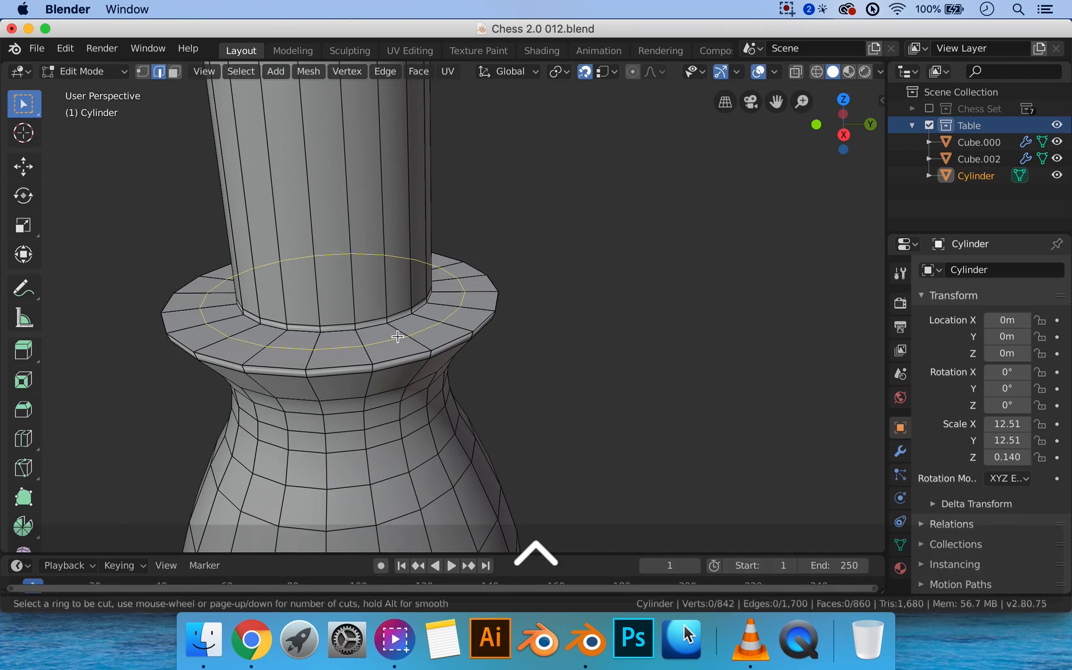
left_click(397, 339)
mouse_move(410, 340)
left_mouse_down()
mouse_move(428, 348)
mouse_move(419, 339)
left_mouse_up()
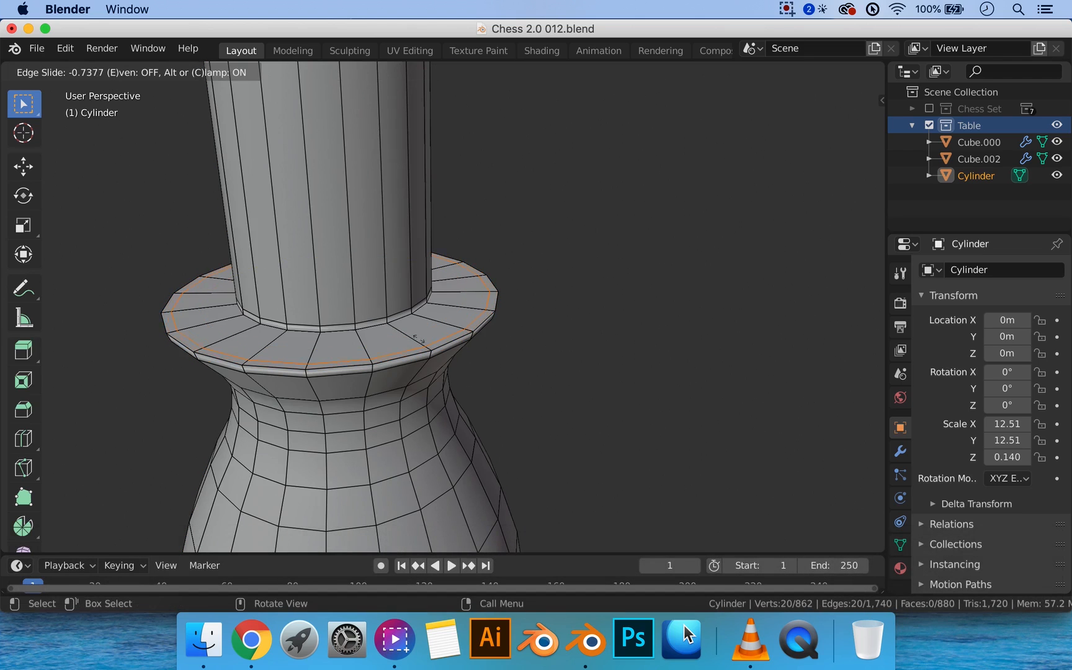
left_click(420, 340)
key("Tab")
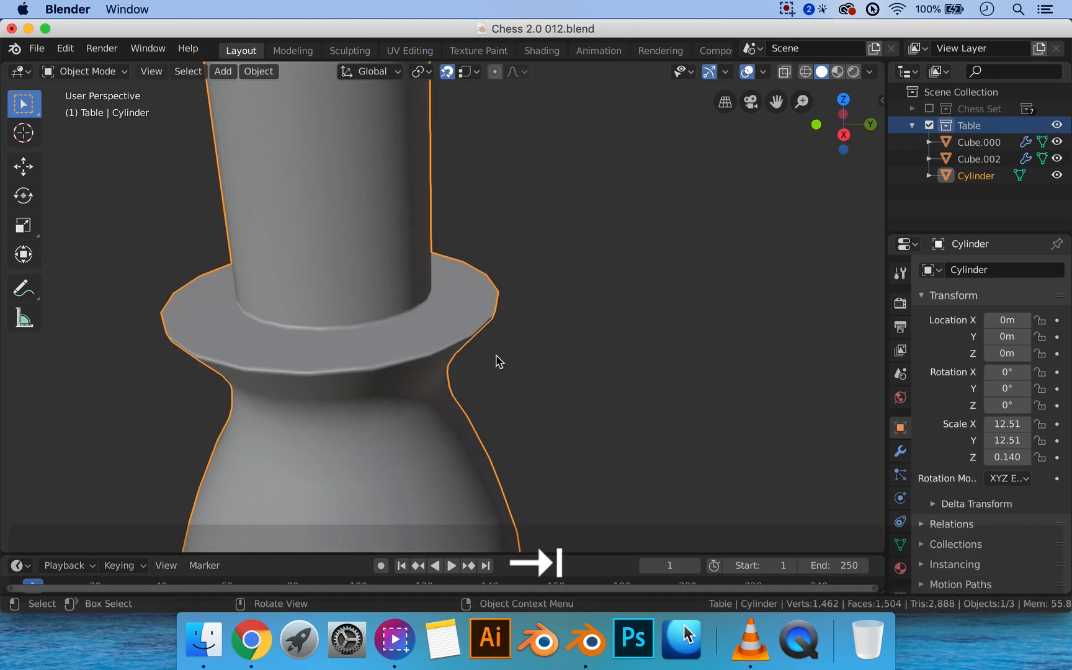
Undo the loop cut on the collar's top face
key("Tab")
key("super+z")
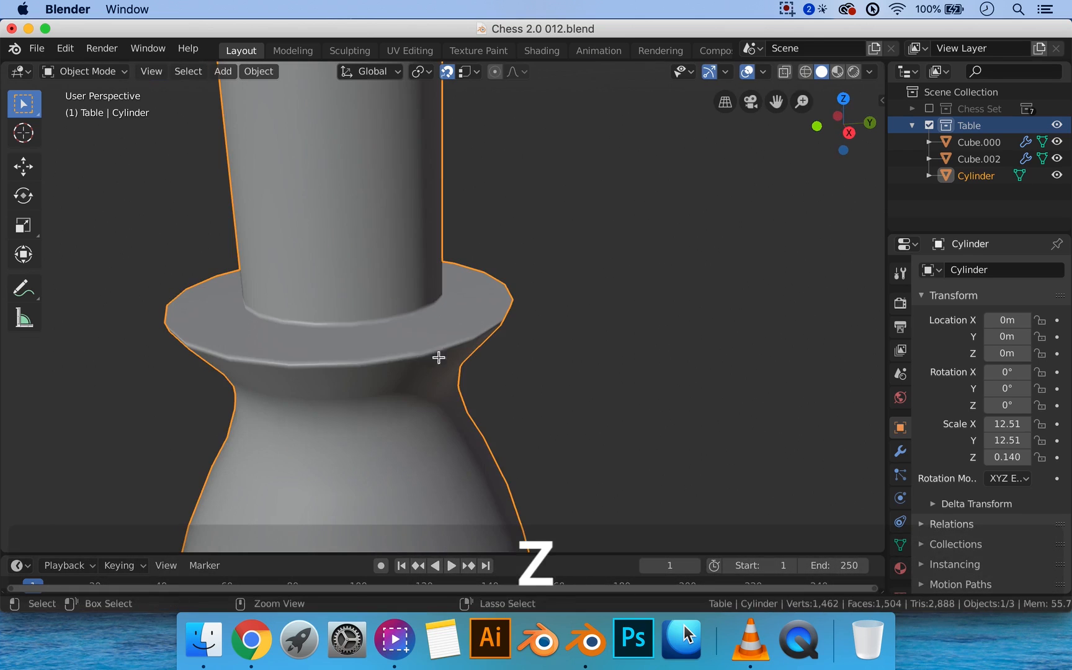
key("Tab")
key("super+z")
key("super+z")
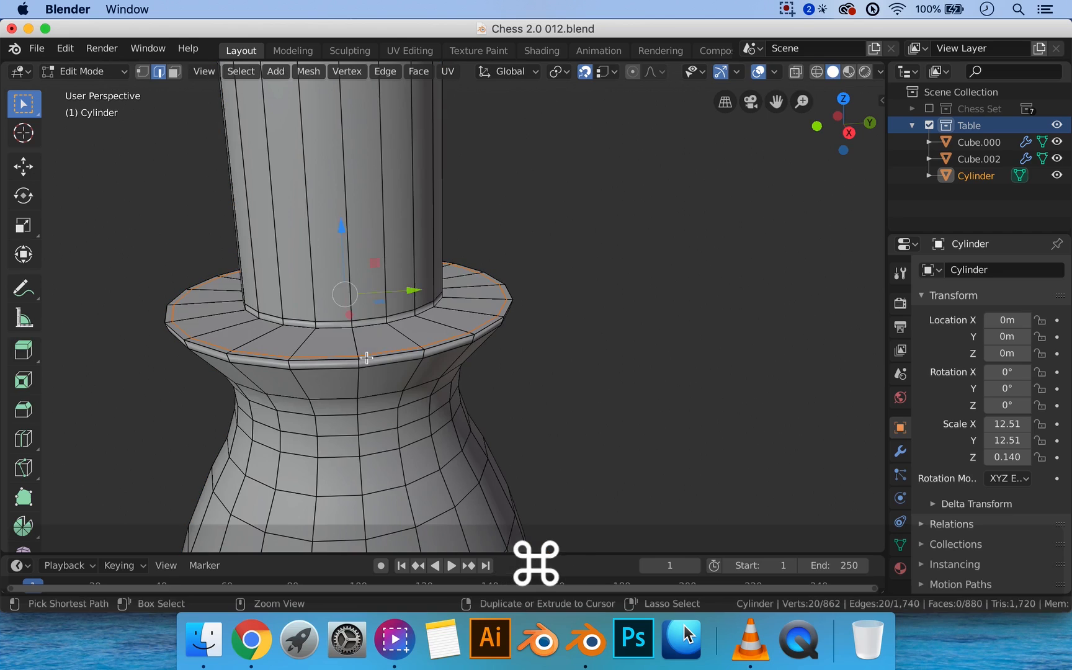
Bevel the collar's outer rim loop with a 0.00321 m width and 1 segment
left_click(329, 359, "alt")
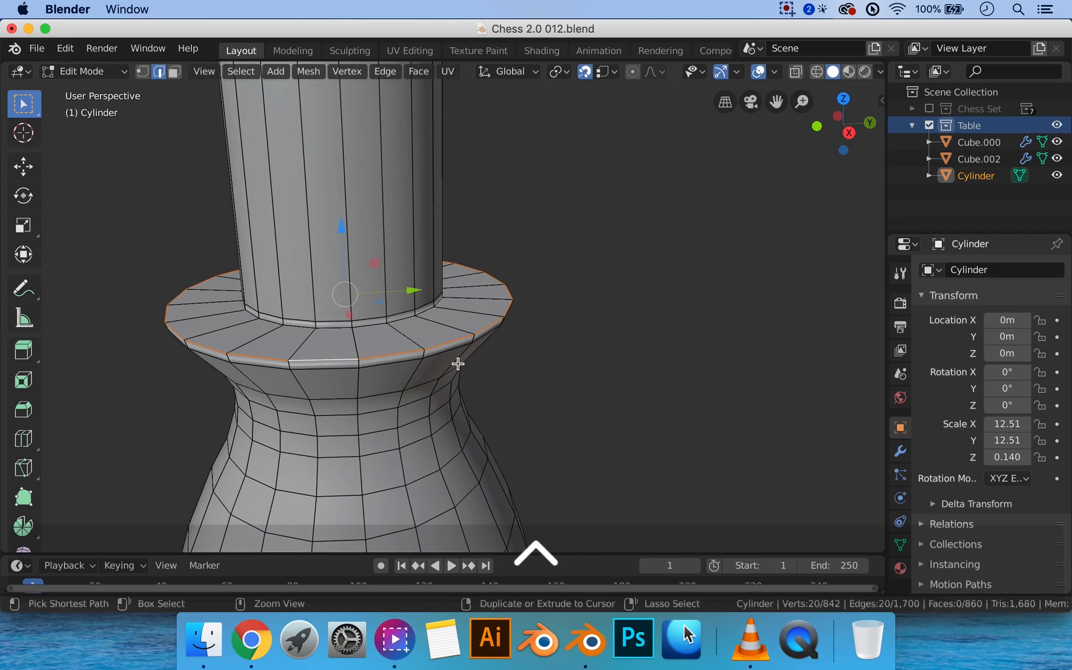
key("ctrl+b")
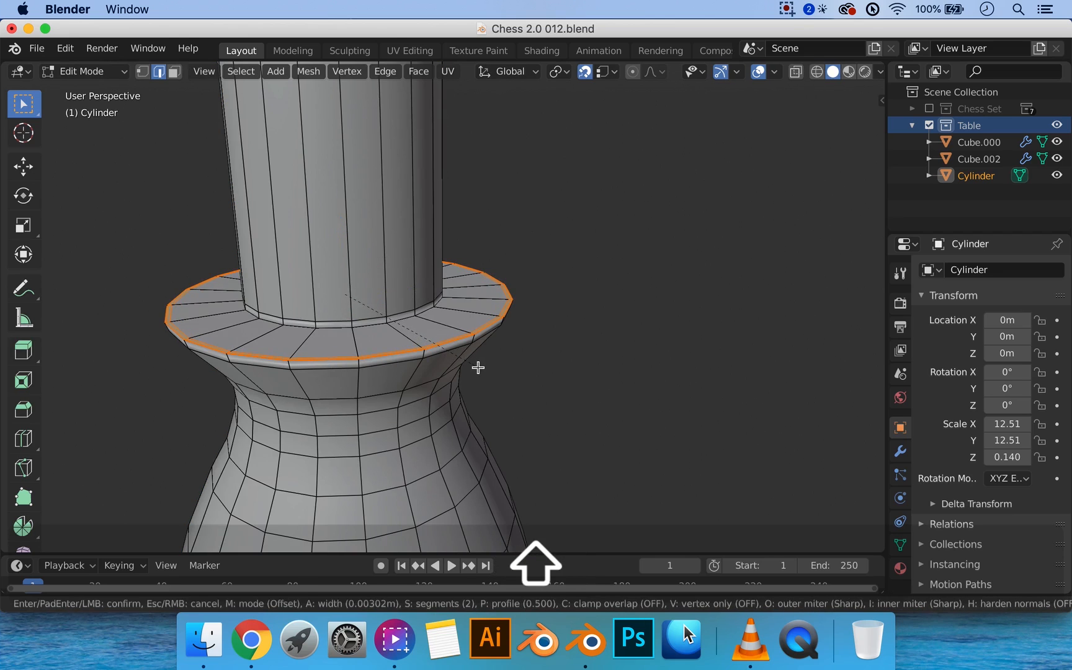
left_click(480, 366)
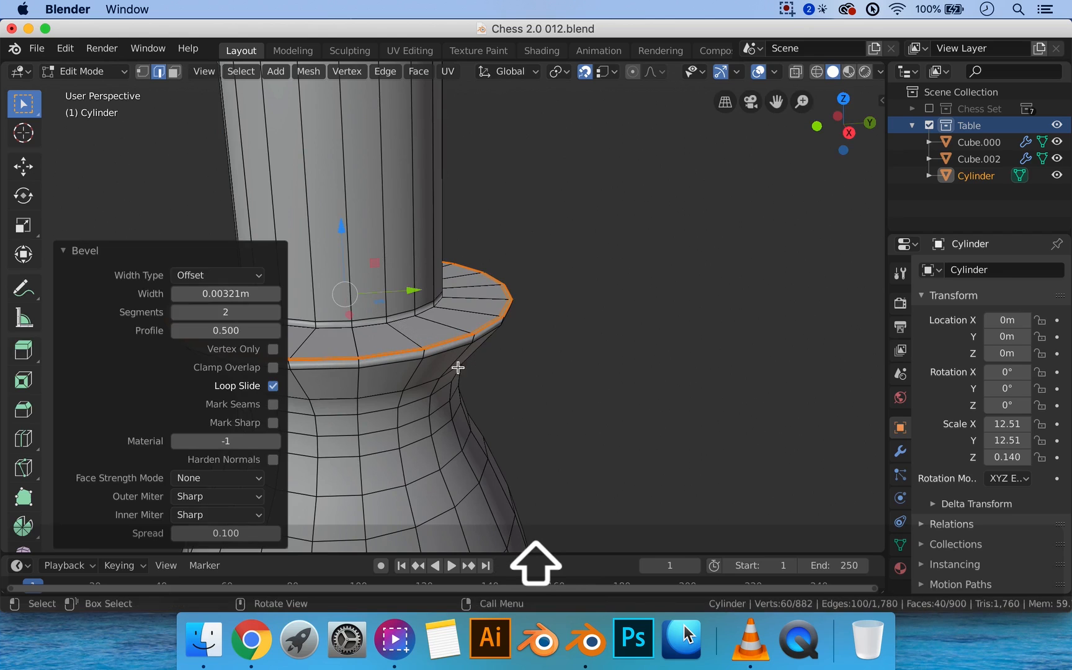
left_click(179, 314)
scroll(419, 359, "up", 1)
scroll(534, 362, "up", 2)
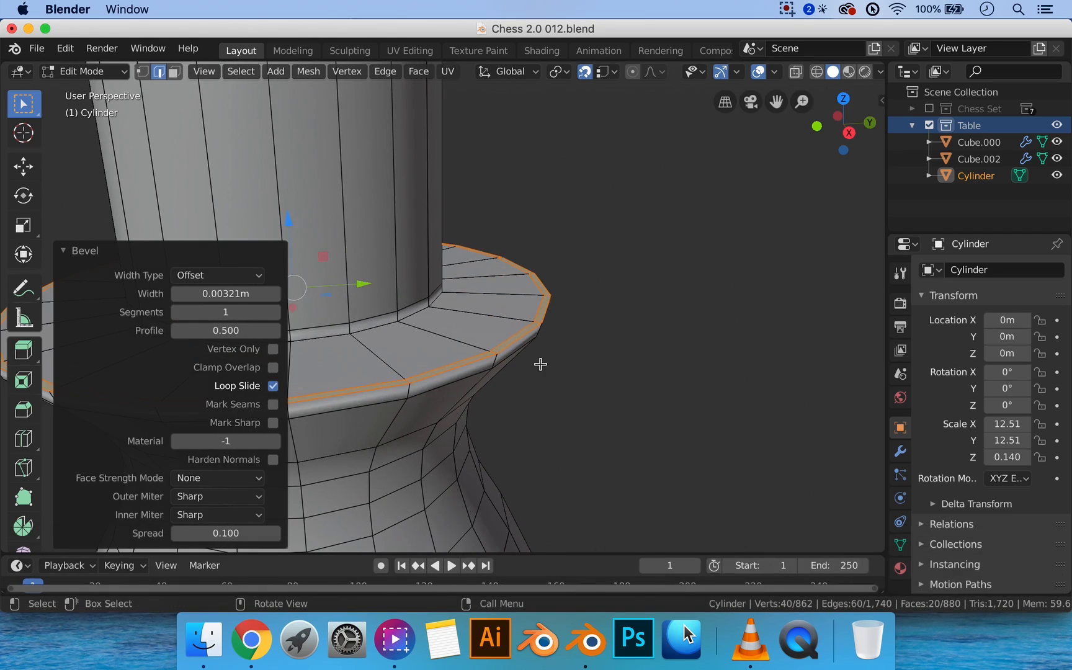
key("Tab")
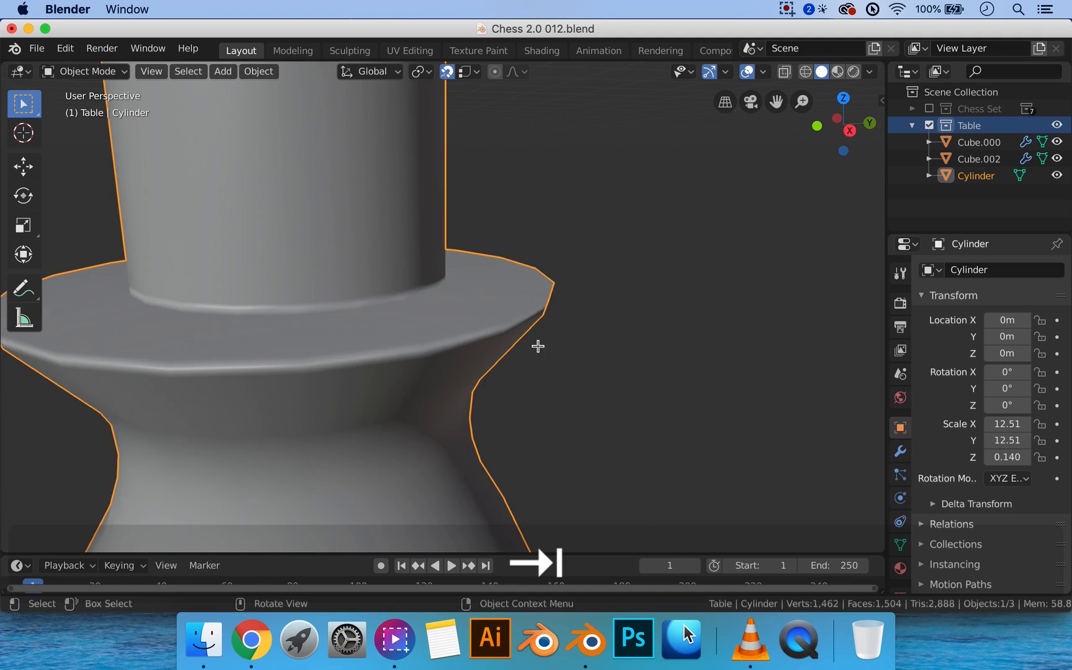
Lower the outer loop of the collar's beveled rim slightly along Z to soften the edge
key("Tab")
left_click(407, 340, "alt")
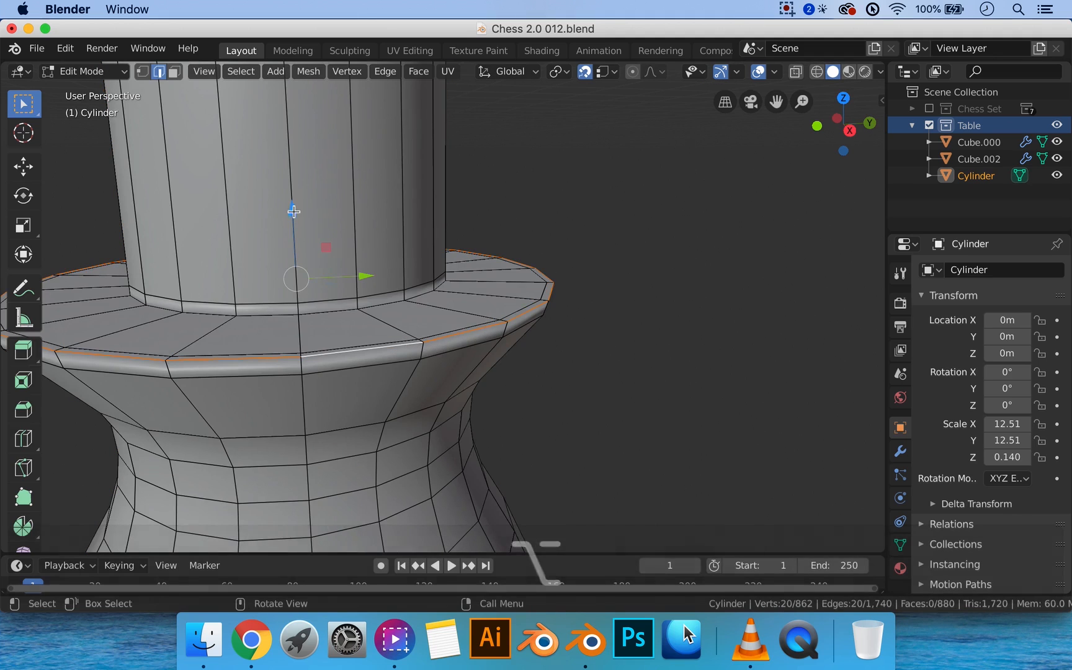
key("g")
key("z")
left_click(293, 211)
key("Tab")
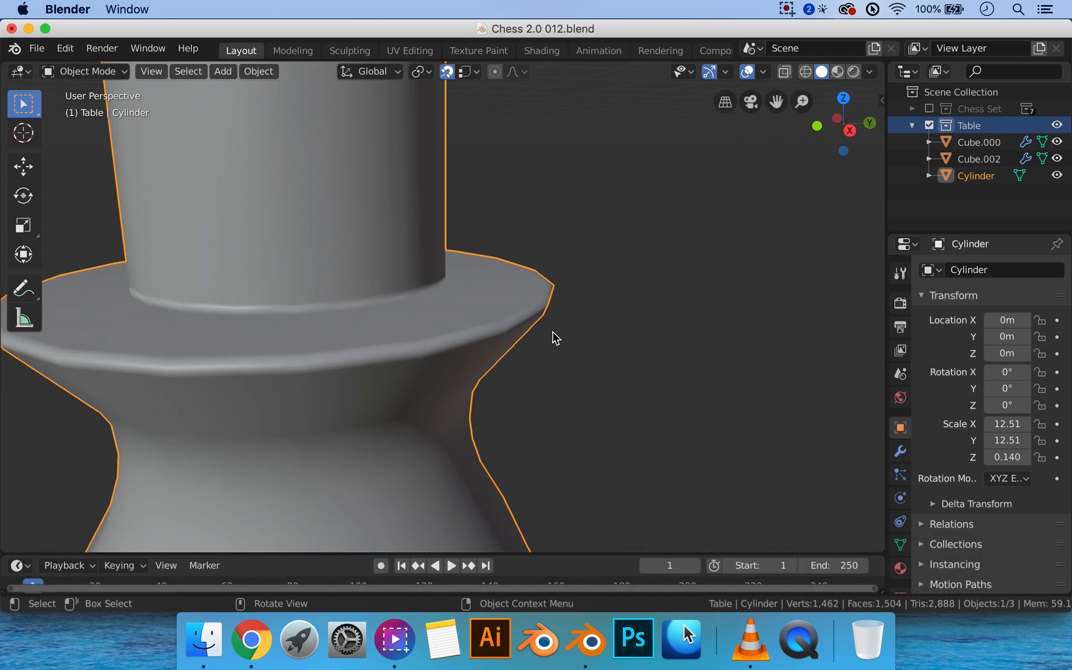
scroll(552, 338, "down", 10)
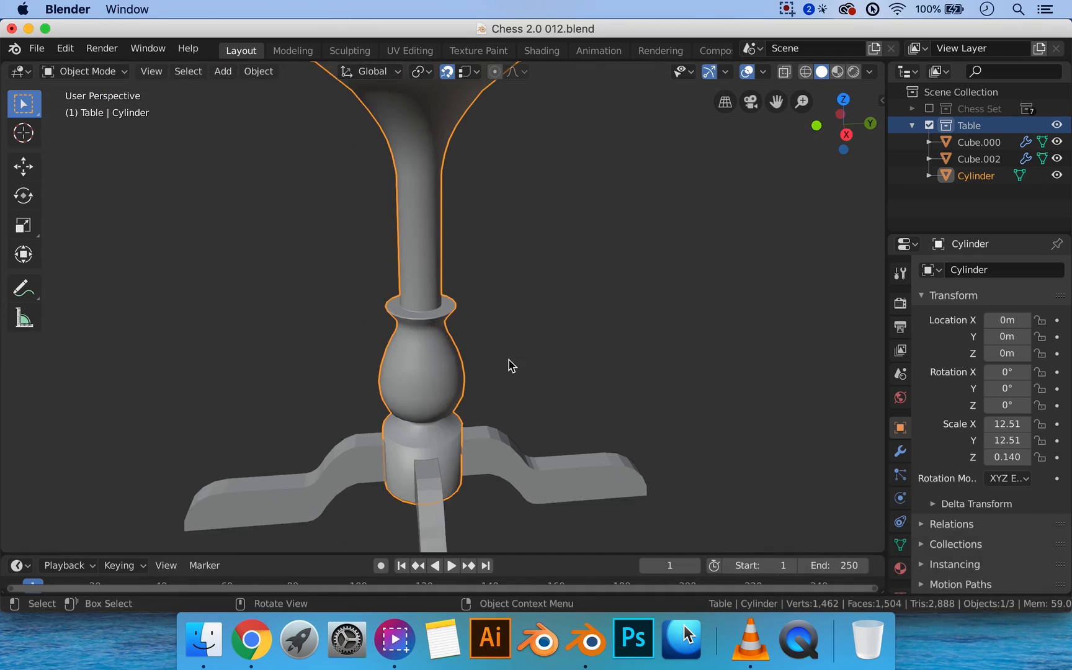
Add one centred loop cut, with factor 0, around the sloped shoulder between the stem's lower neck and its cylindrical base
middle_click_drag(509, 360, 507, 332)
middle_click_drag(477, 408, 440, 367, "shift")
scroll(466, 385, "up", 3)
key("Tab")
middle_click_drag(466, 393, 454, 366)
scroll(532, 404, "down", 2)
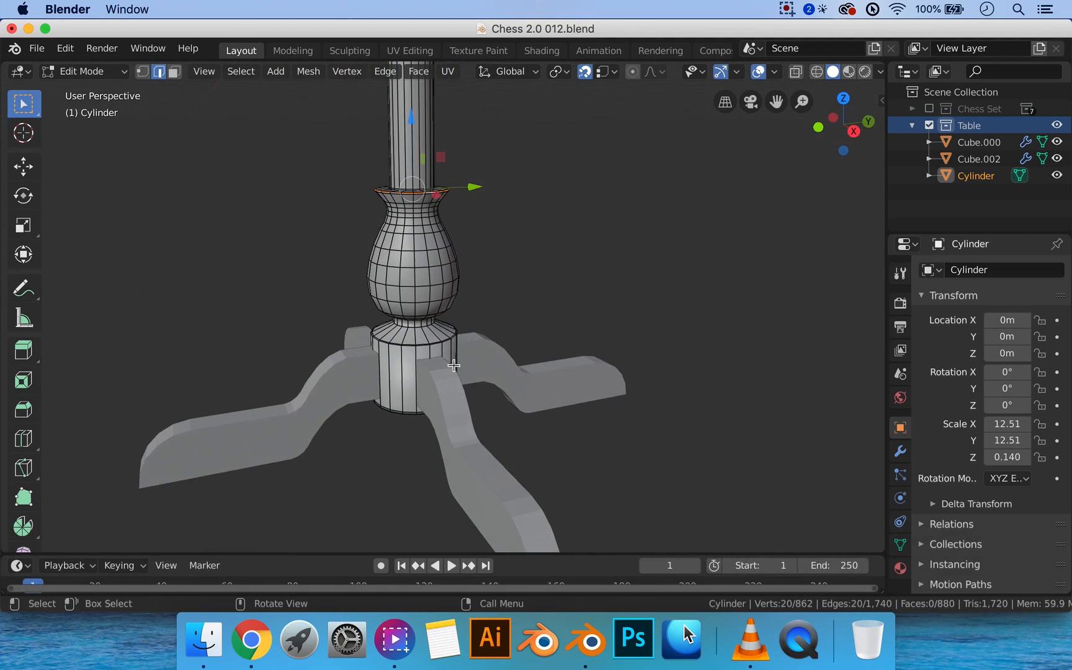
scroll(436, 341, "up", 6)
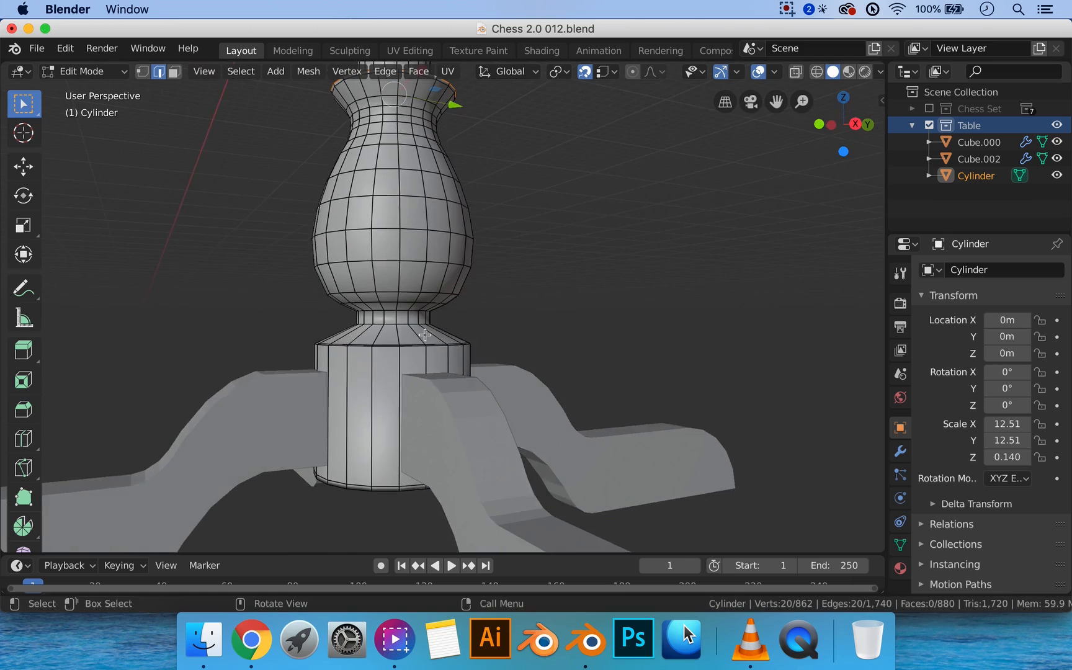
middle_click_drag(422, 357, 395, 381)
key("Tab")
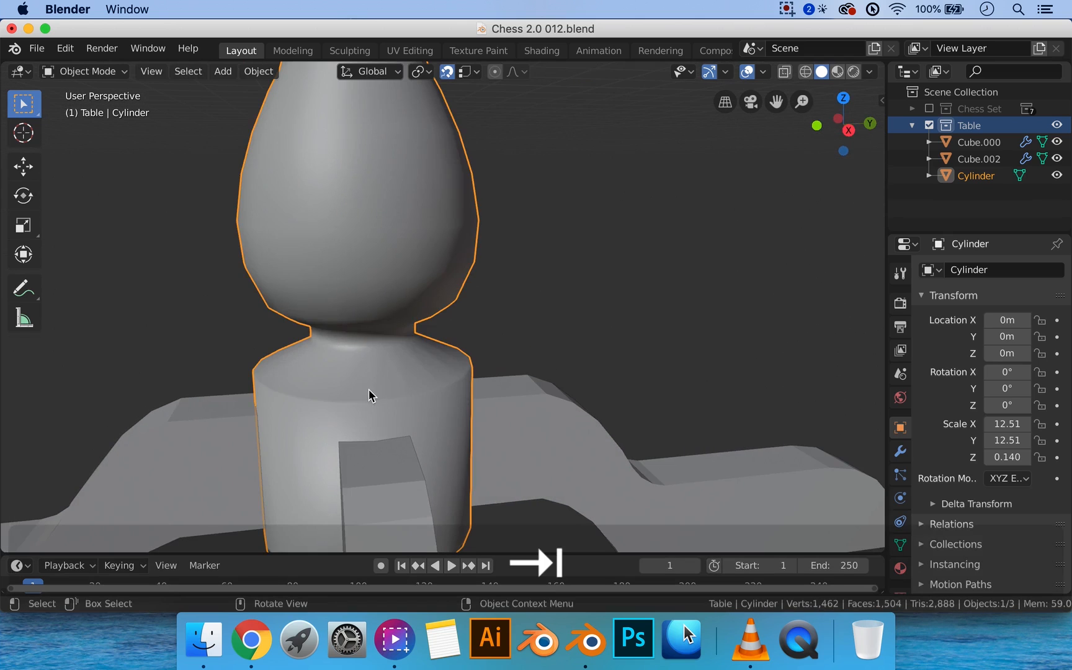
key("Tab")
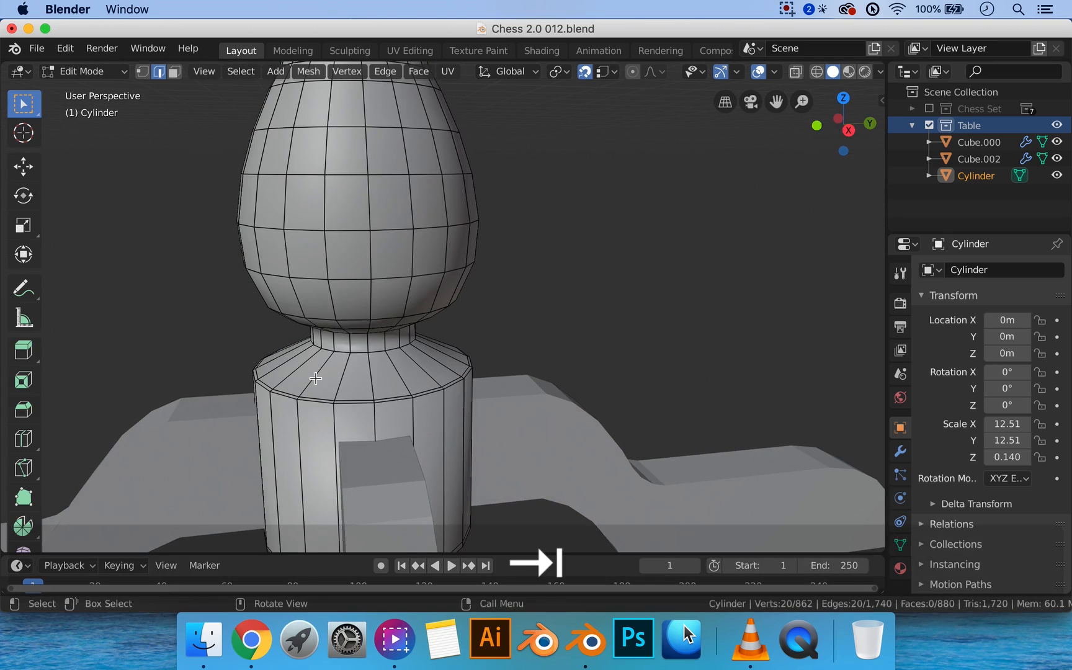
key("ctrl+r")
left_click(316, 378)
right_click(587, 404)
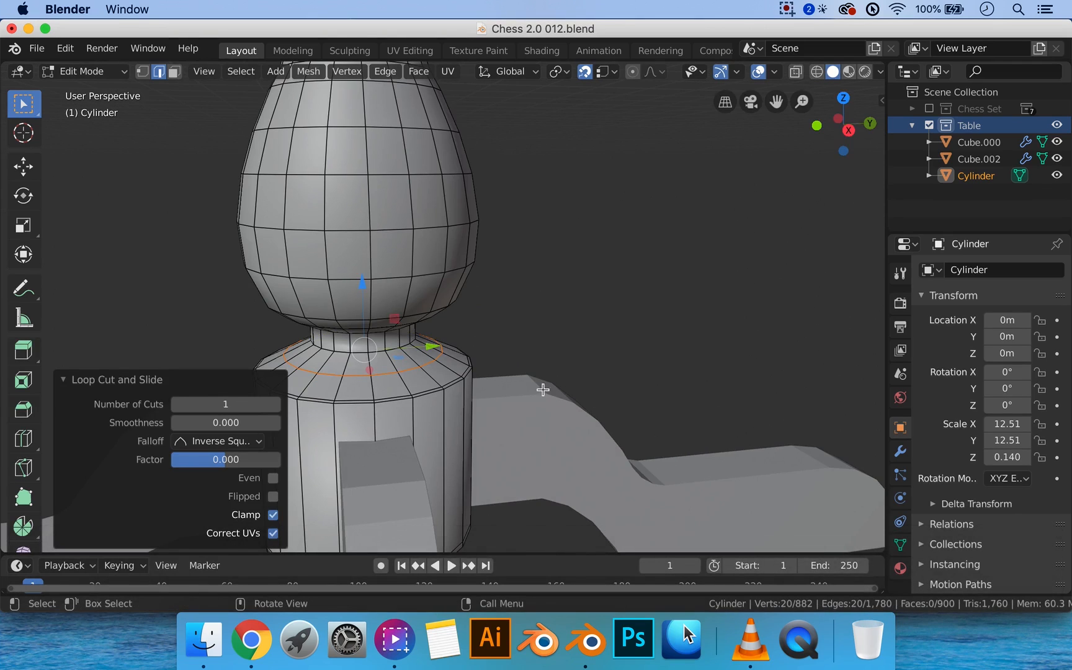
Switch snapping from Vertex to Increment and move the shoulder's new edge loop -0.1 m along Z
left_click_drag(363, 284, 368, 290)
key("super+z")
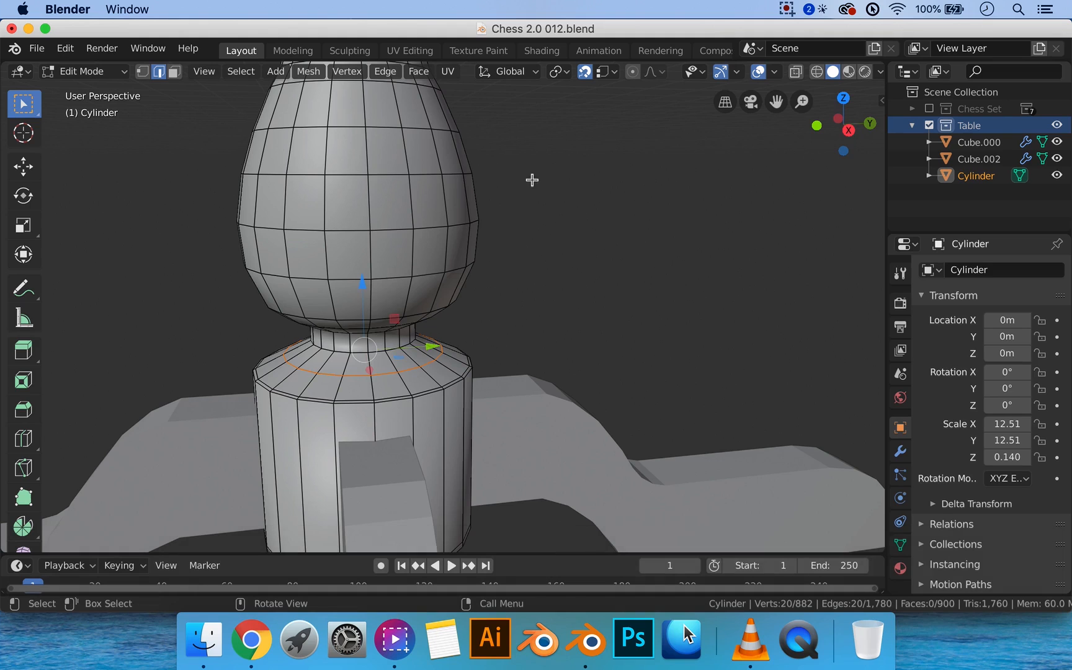
left_click(609, 73)
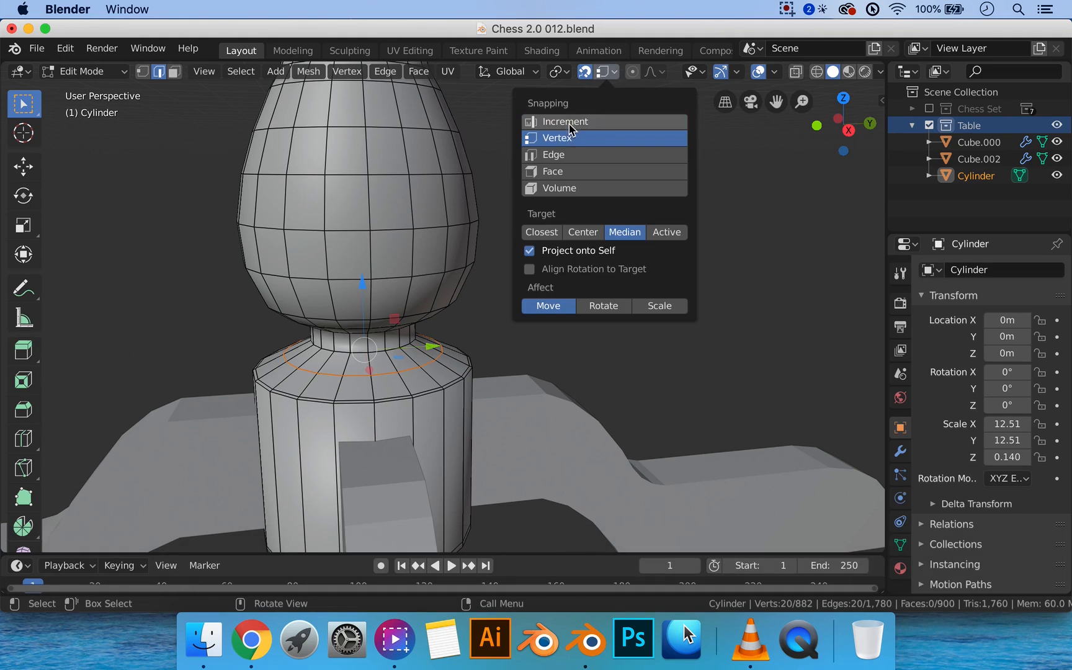
left_click(565, 117)
key("3")
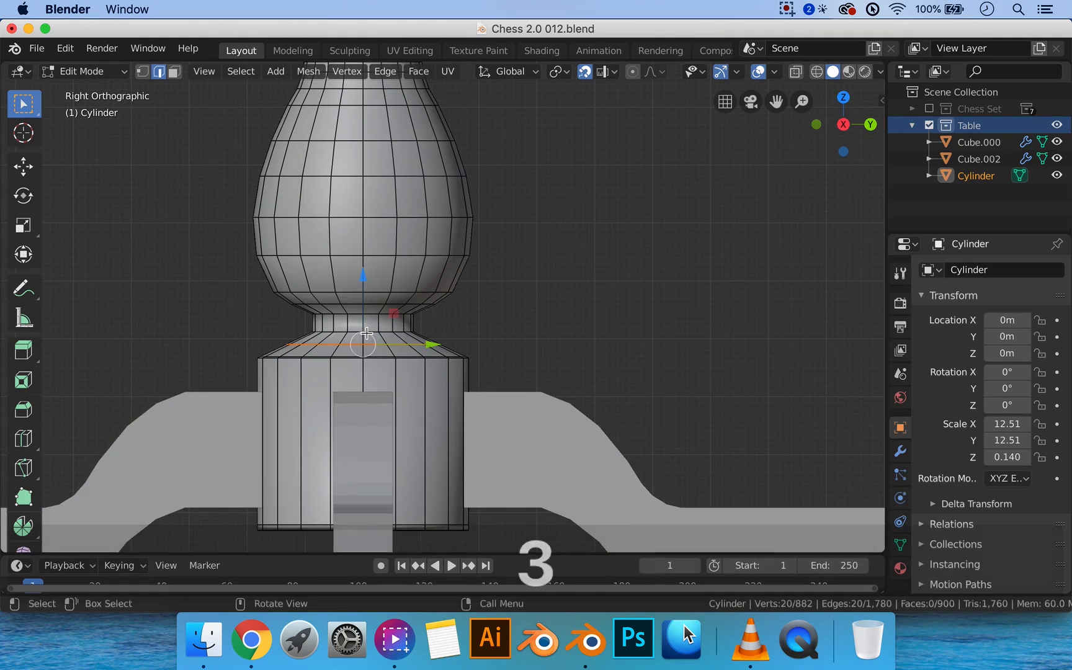
scroll(345, 285, "up", 2)
key("g")
key("z")
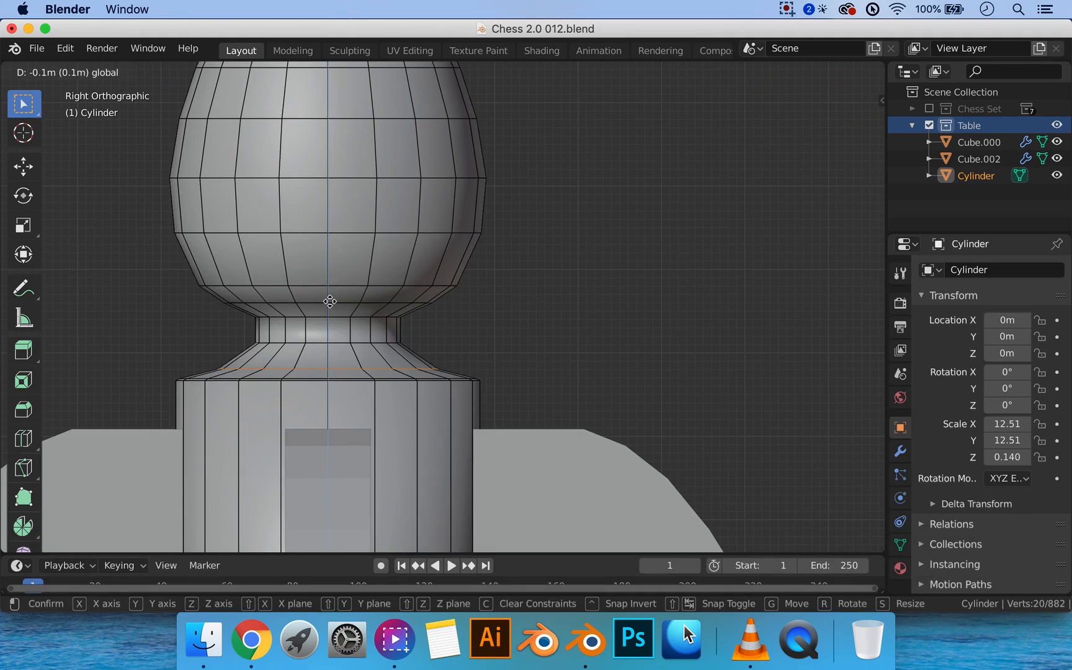
middle_click_drag(383, 343, 449, 330, "shift")
Bevel the lowered shoulder loop with 1 segment and edge-slide the bevel's upper loop toward the neck with factor 0.3
key("ctrl+b")
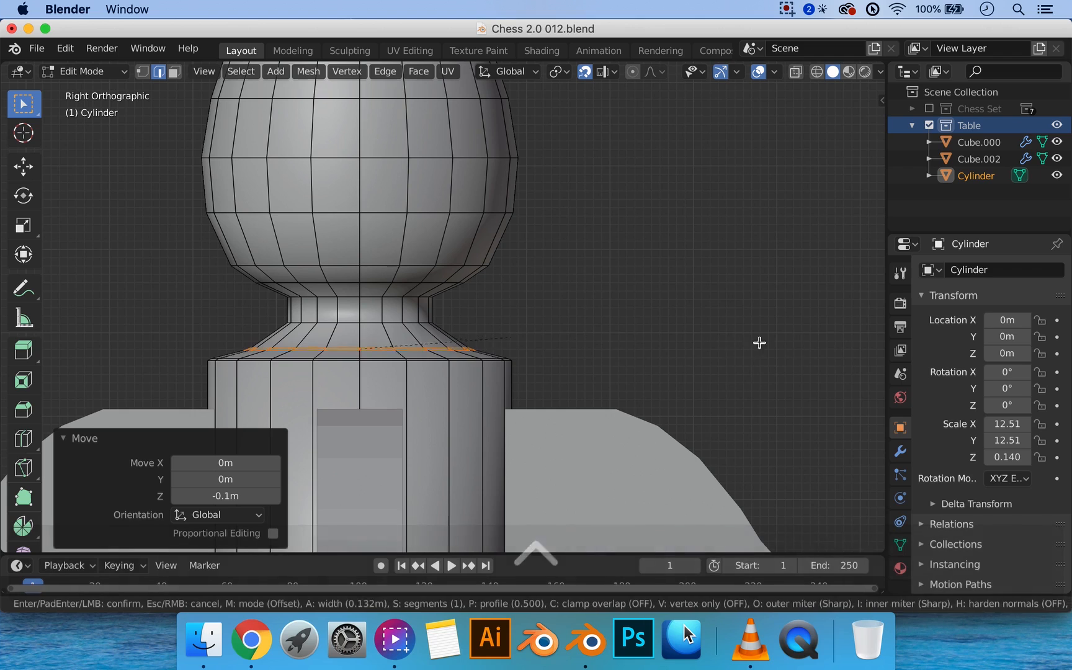
left_click(592, 336)
key("alt+a")
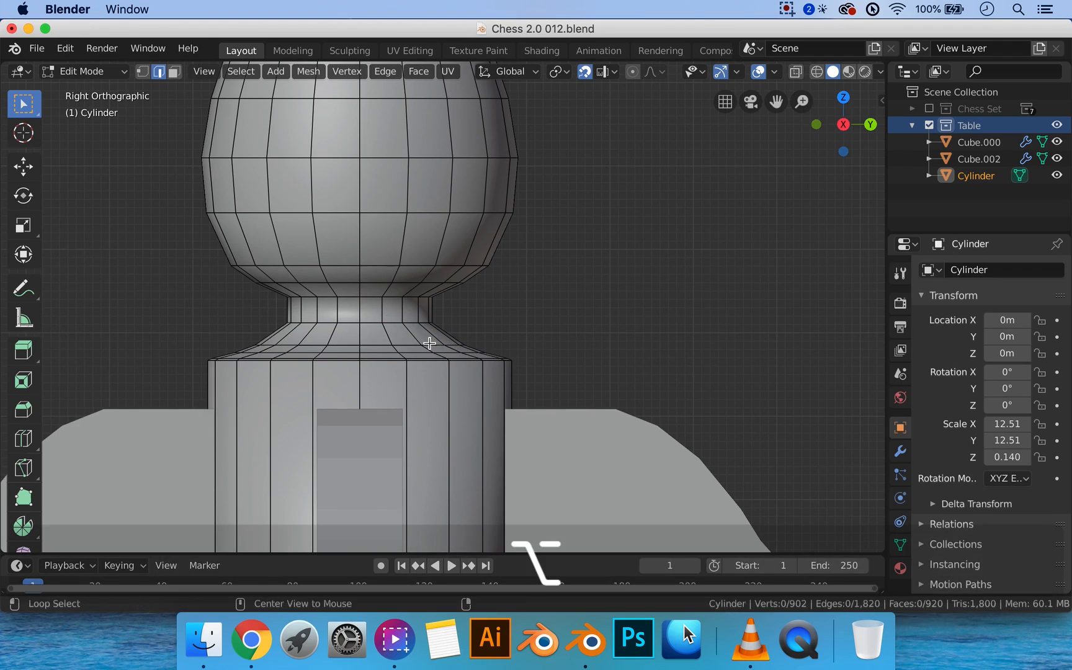
left_click(430, 343, "alt")
key("g")
key("g")
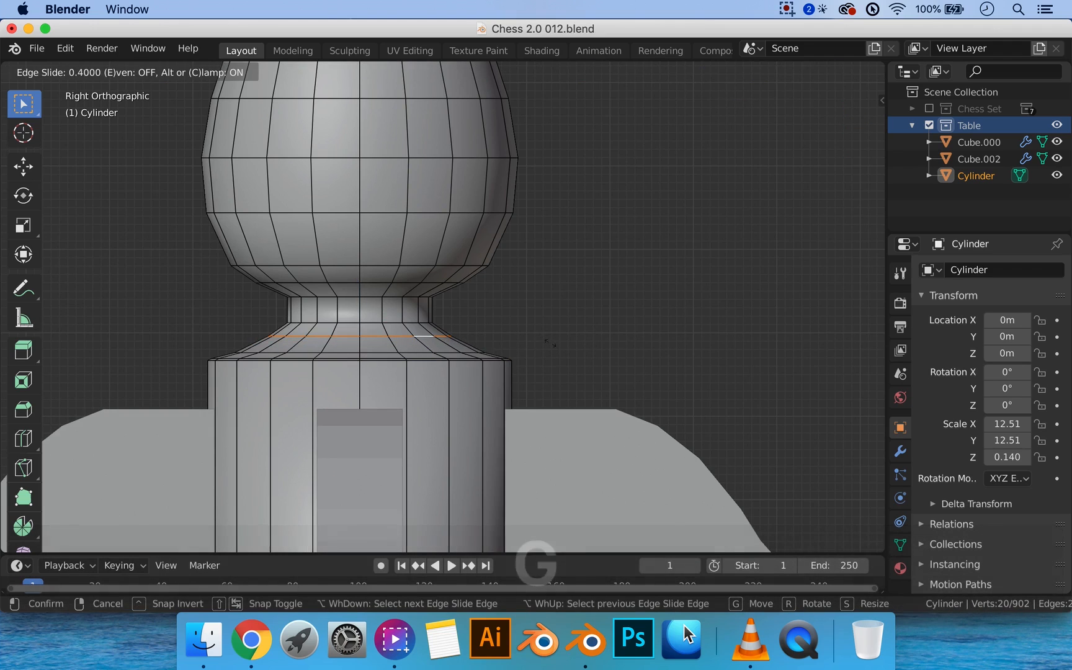
left_click(549, 346)
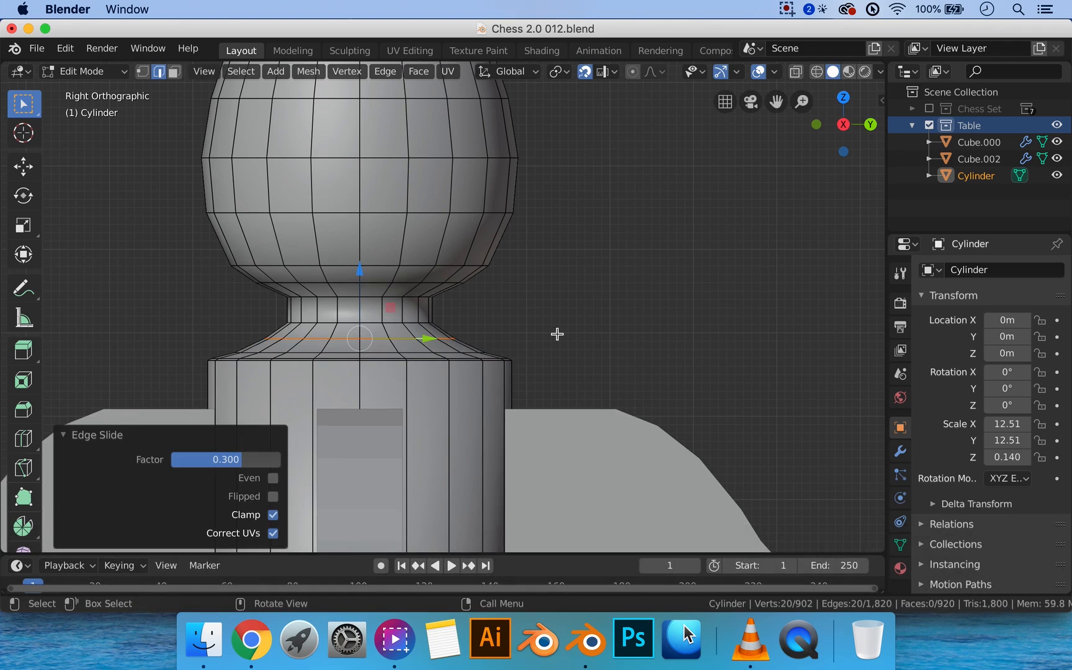
Bevel the edge loop where the lower neck meets the shoulder with about 0.033 m width and 1 segment
scroll(559, 333, "down", 3)
middle_click_drag(567, 323, 550, 350)
key("Tab")
scroll(538, 328, "up", 3)
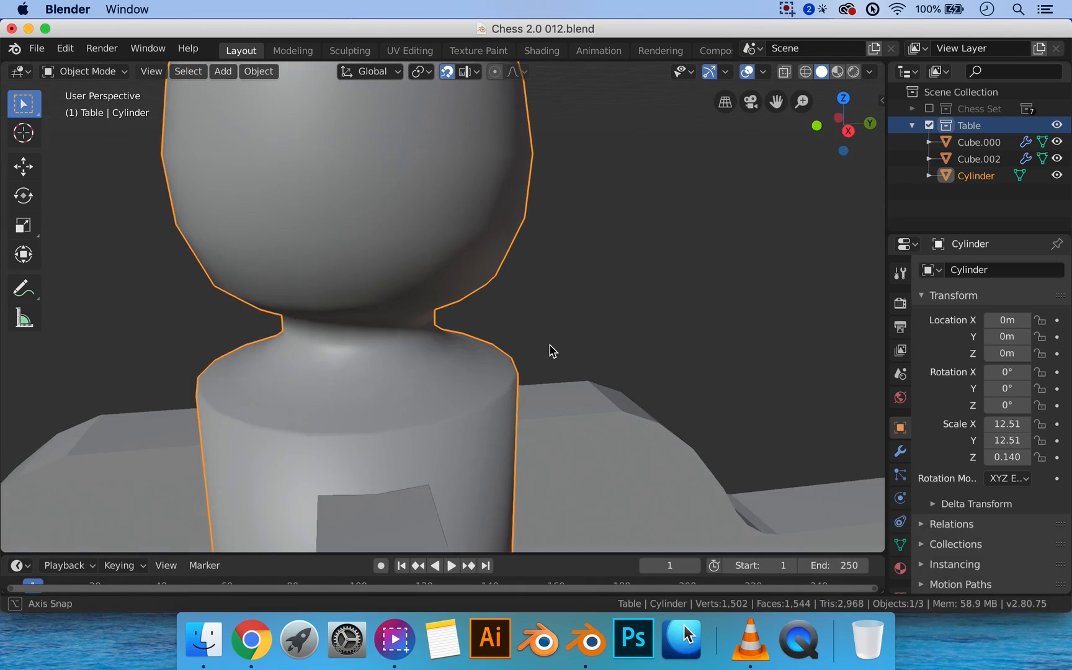
key("Tab")
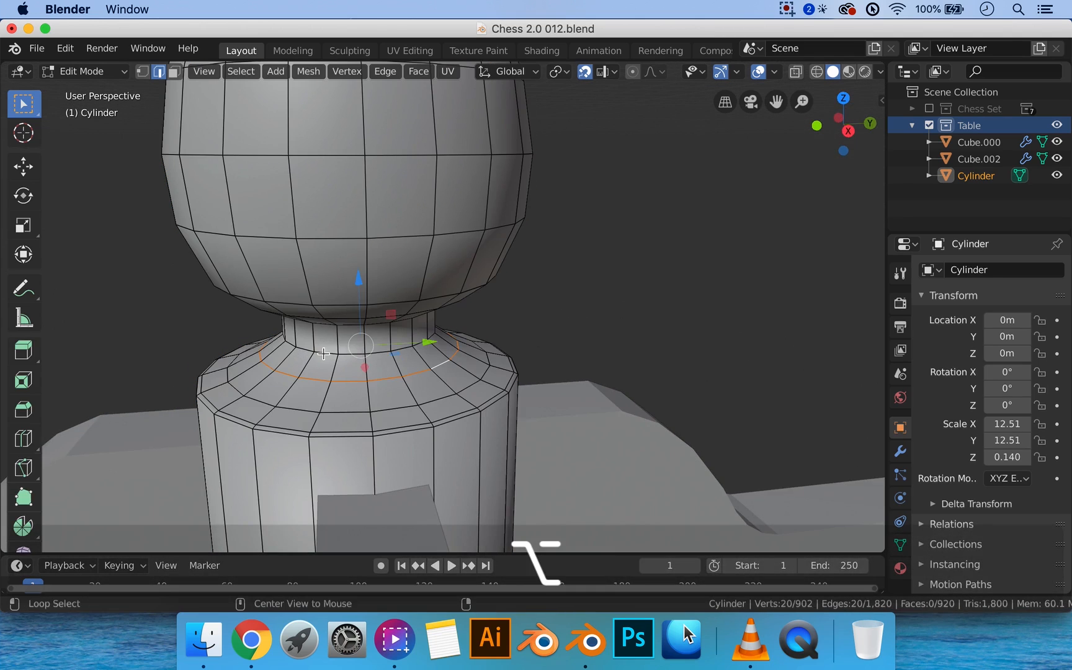
key("ctrl")
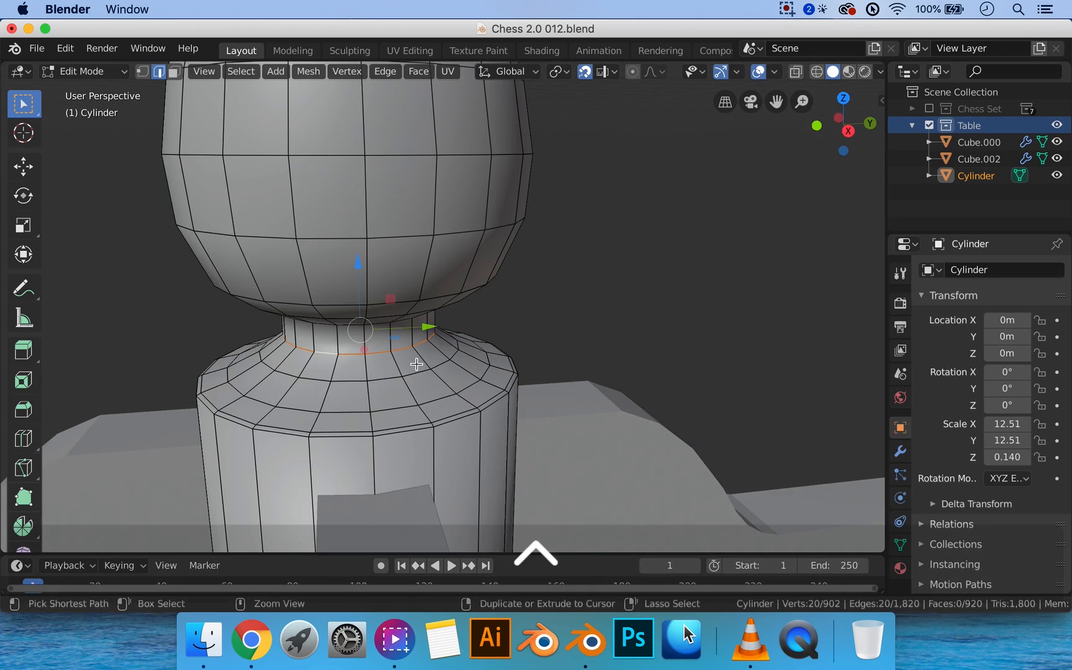
key("ctrl+b")
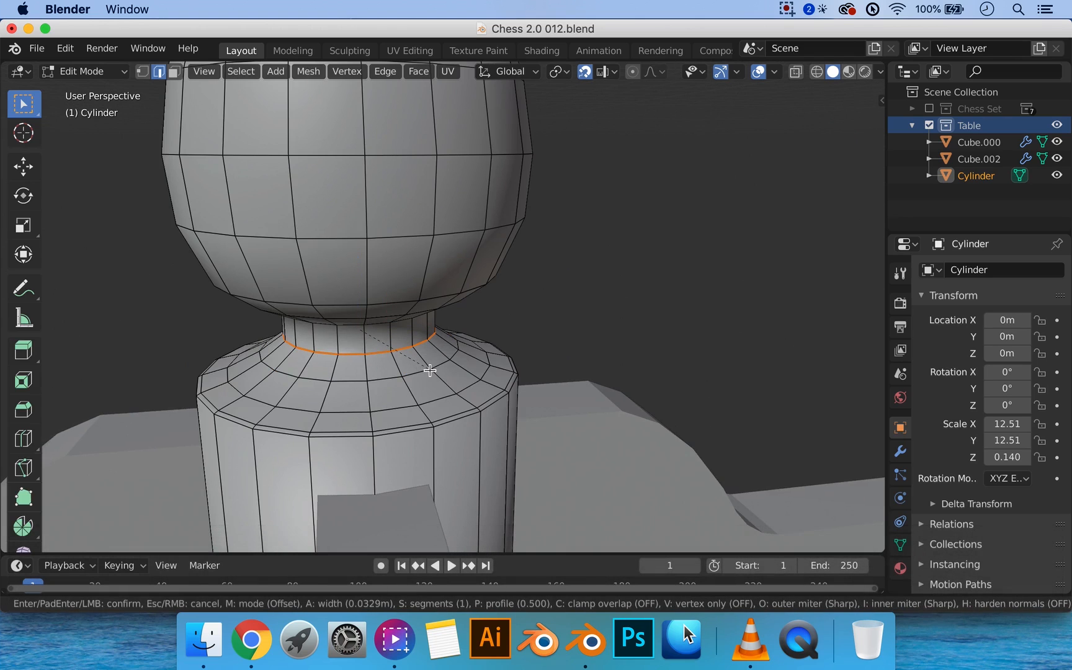
left_click(430, 370)
key("Tab")
middle_click_drag(462, 373, 427, 345)
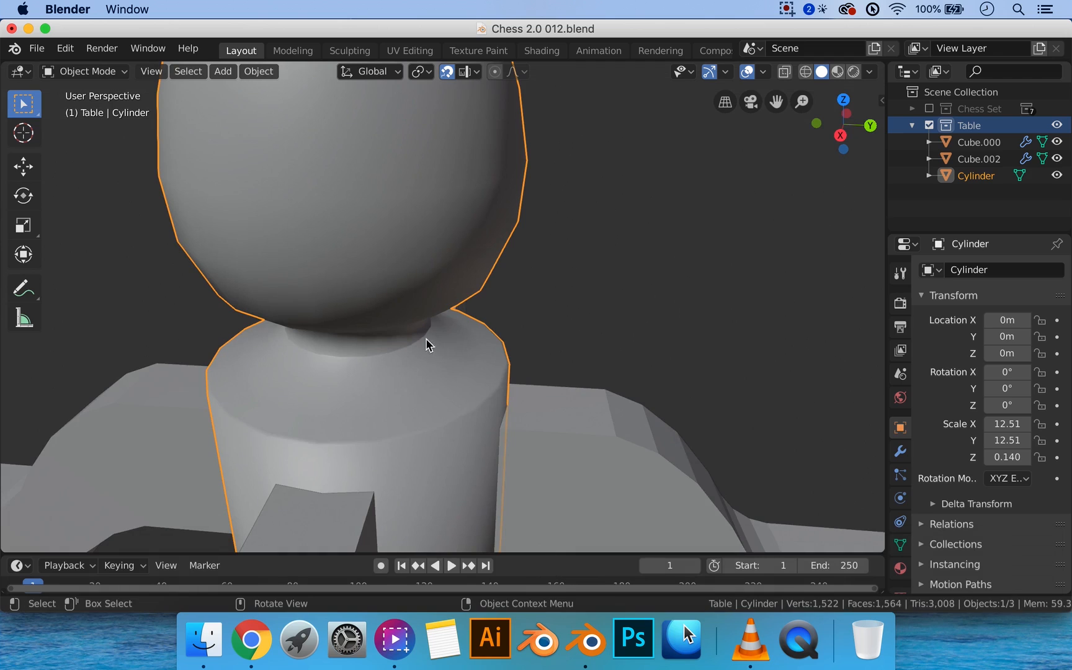
Add a loop cut in the shoulder's outermost face ring, slid outward toward the base's rim with factor about -0.694
scroll(359, 366, "down", 8)
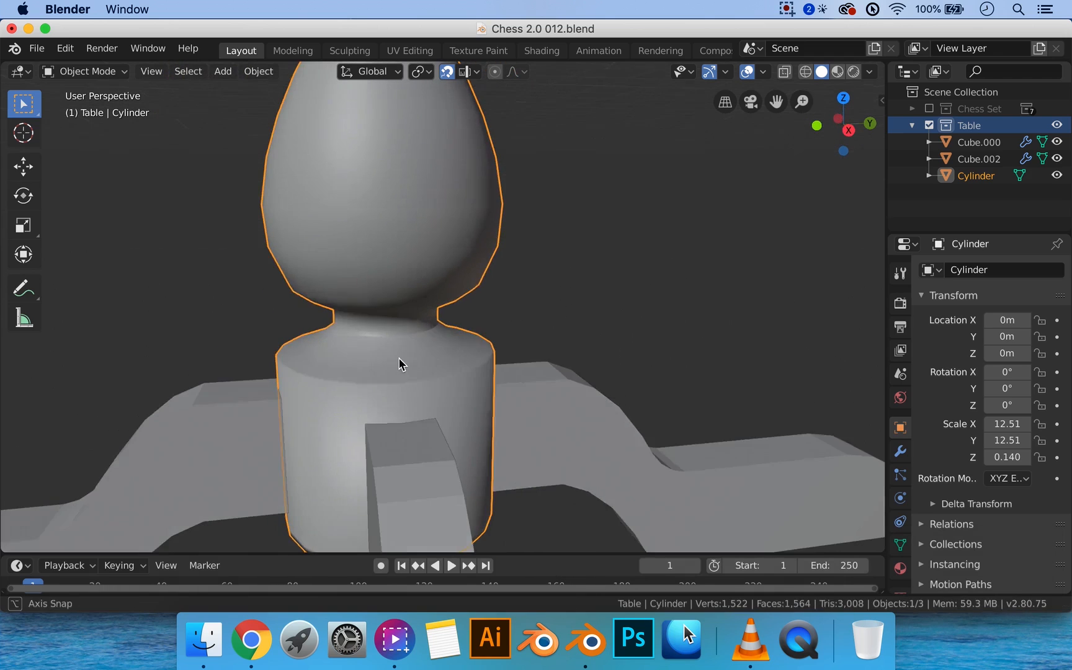
scroll(414, 357, "up", 4)
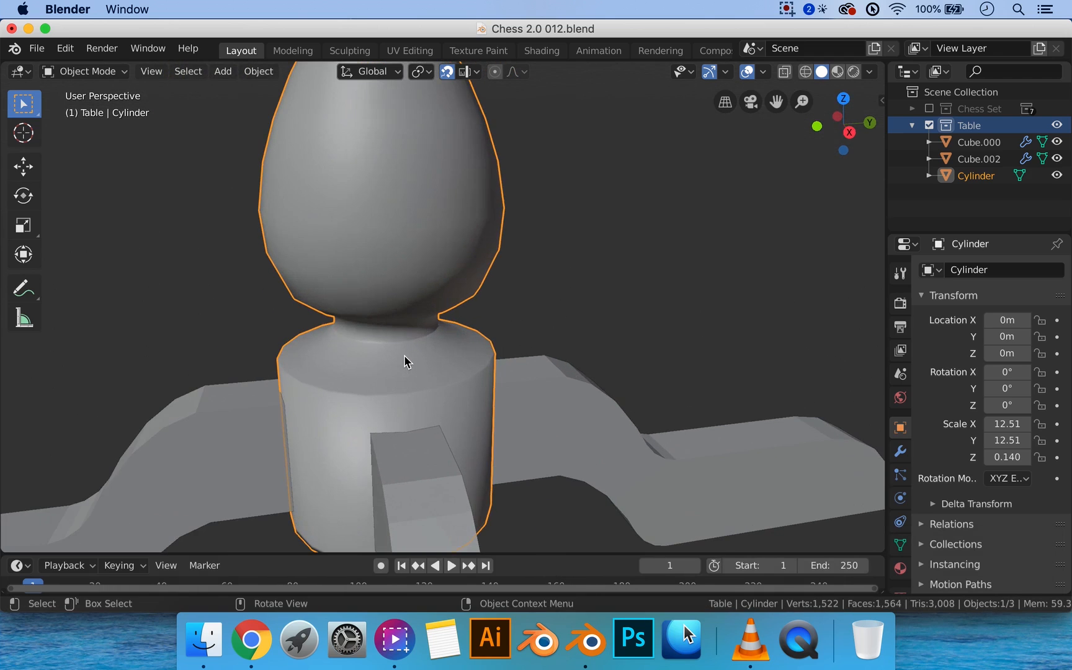
scroll(384, 357, "down", 6)
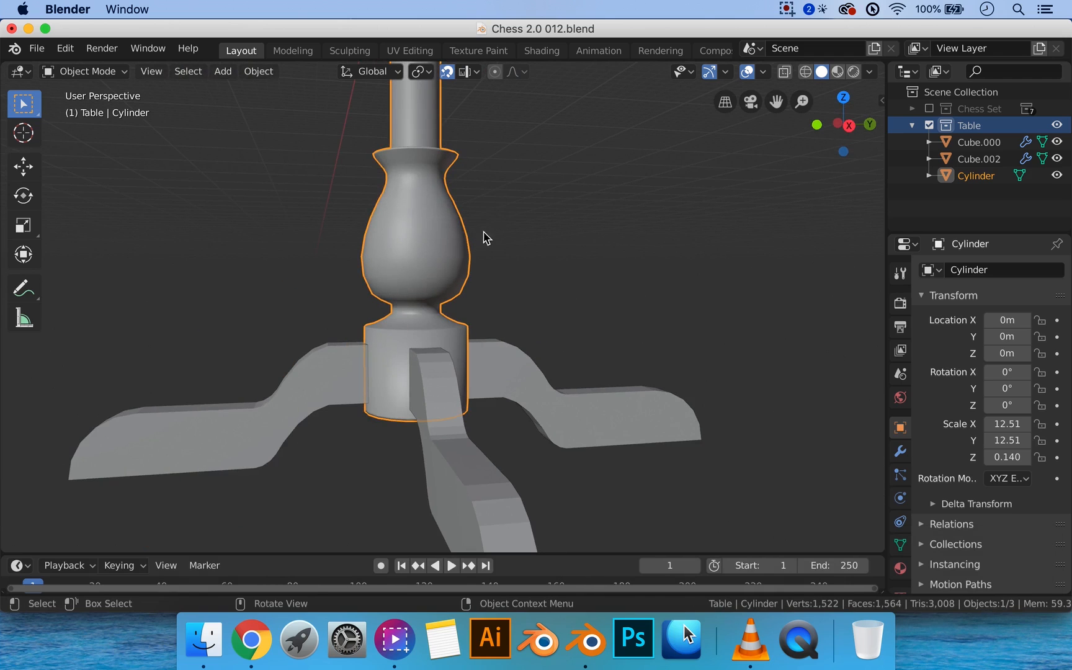
middle_click_drag(484, 237, 479, 272)
scroll(407, 343, "up", 2)
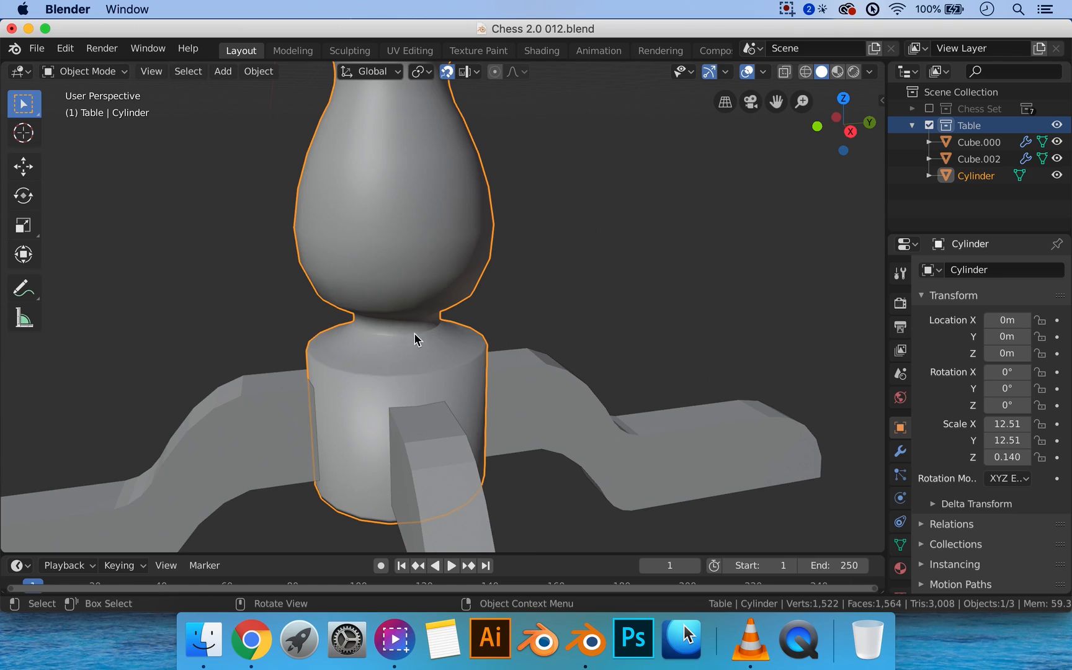
middle_click_drag(414, 333, 385, 304)
key("Tab")
scroll(408, 375, "up", 3)
key("ctrl+r")
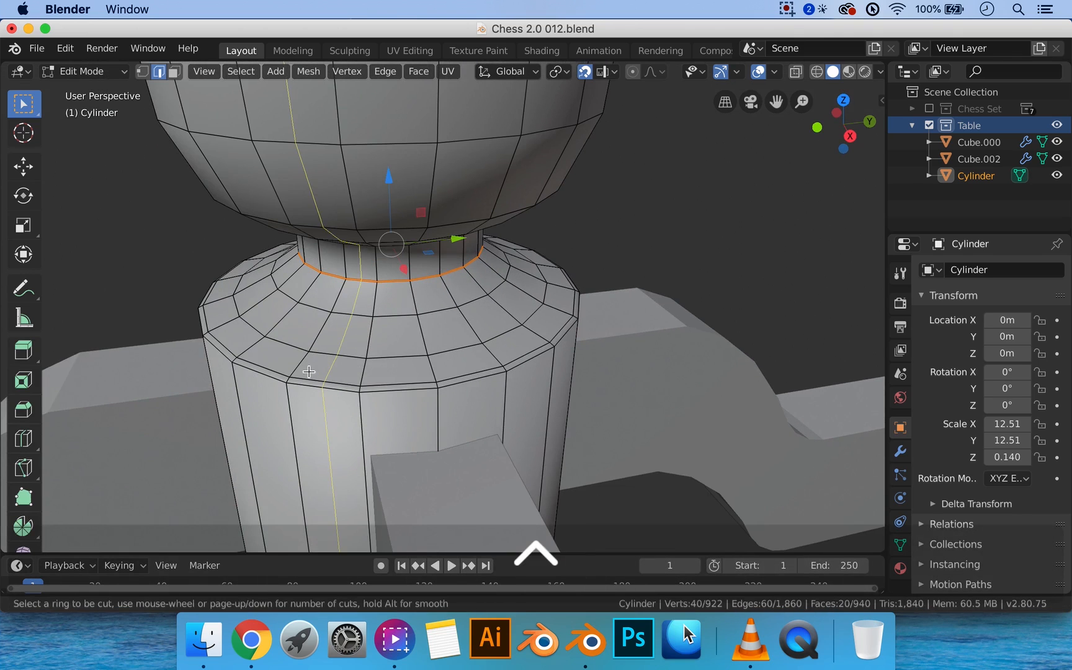
left_click(298, 367)
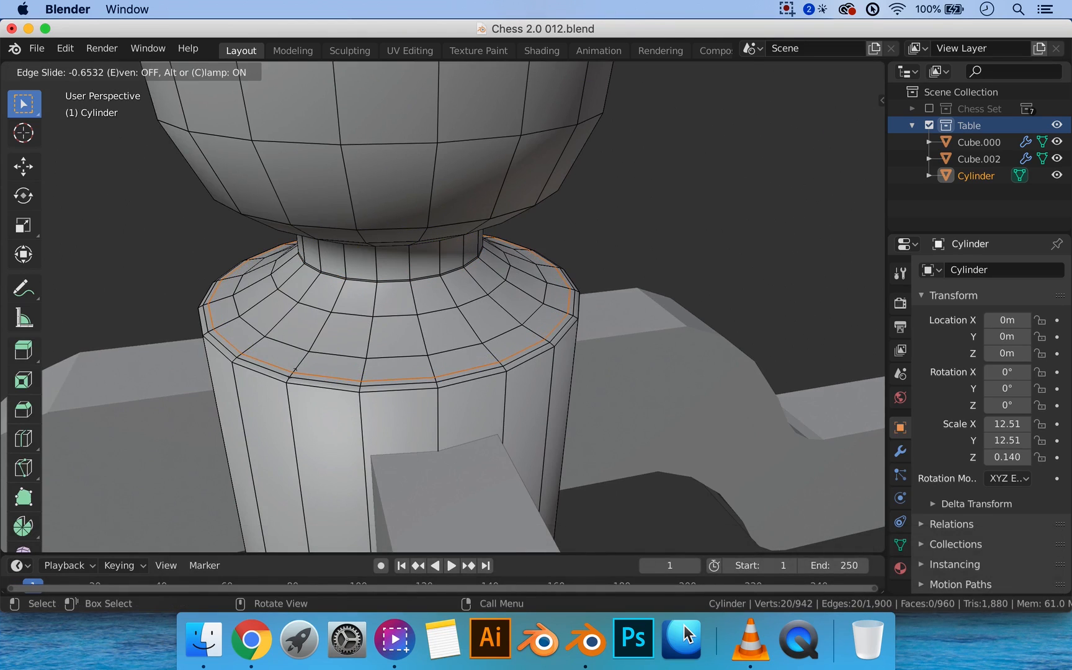
left_click(293, 373)
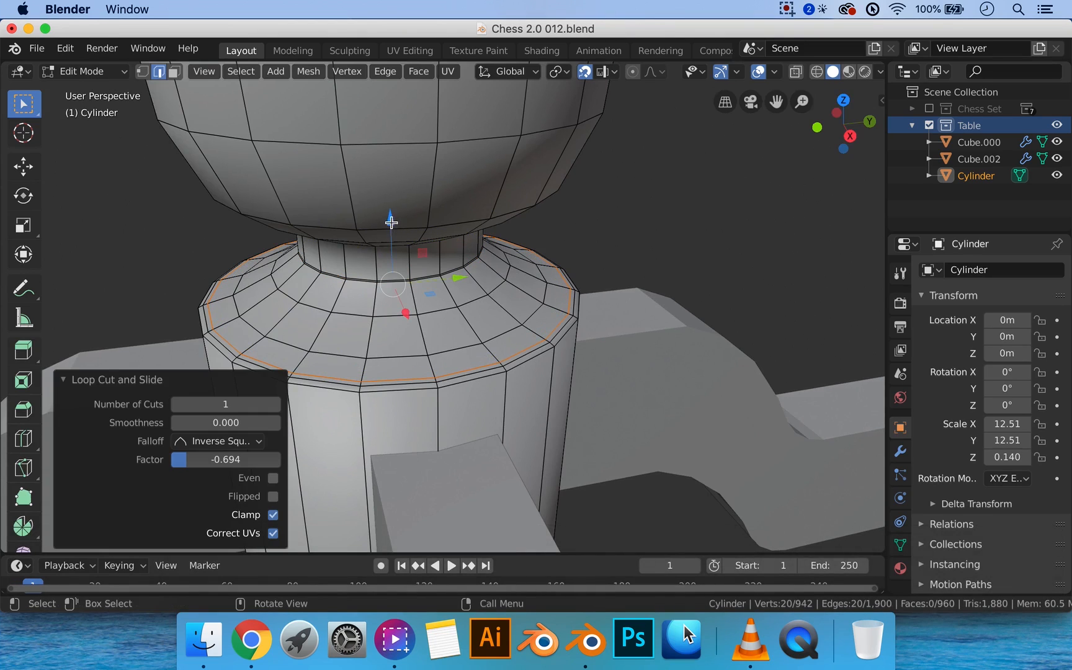
Lower the shoulder's new outer loop 0.1 m along Z and raise it back by 0.05 m
key("g")
key("z")
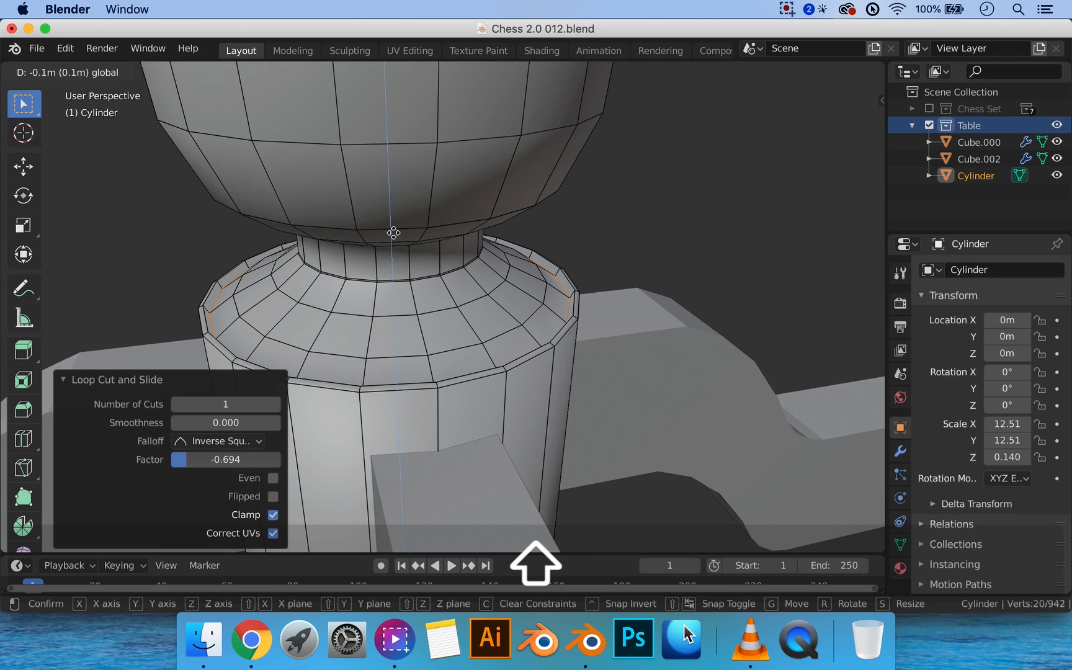
left_click(394, 232)
key("KP_3")
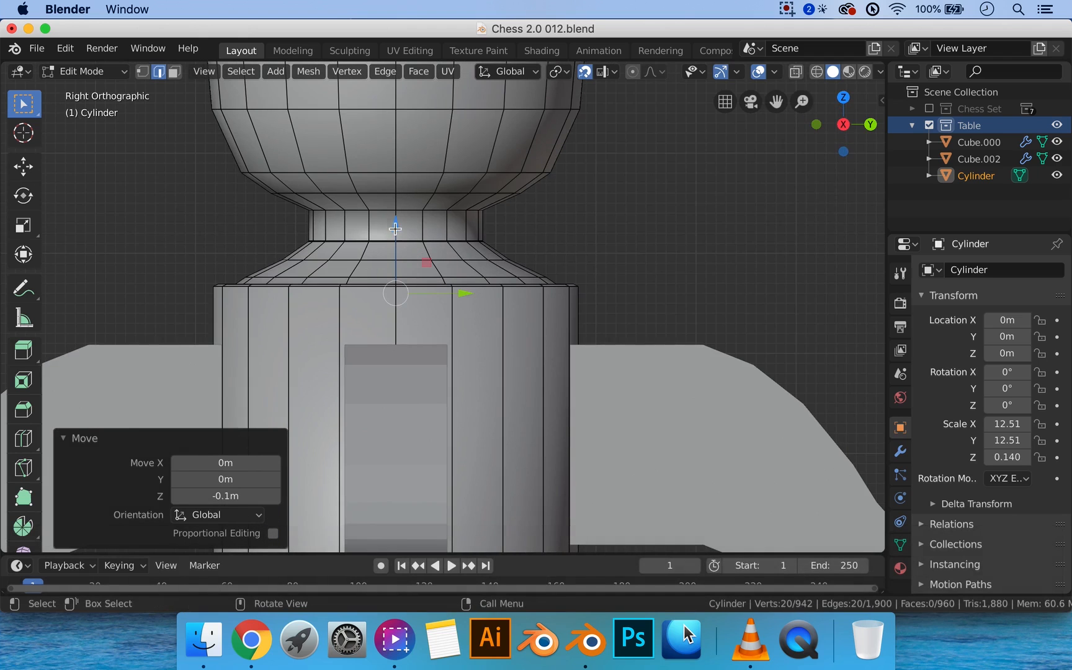
left_click_drag(396, 229, 398, 210)
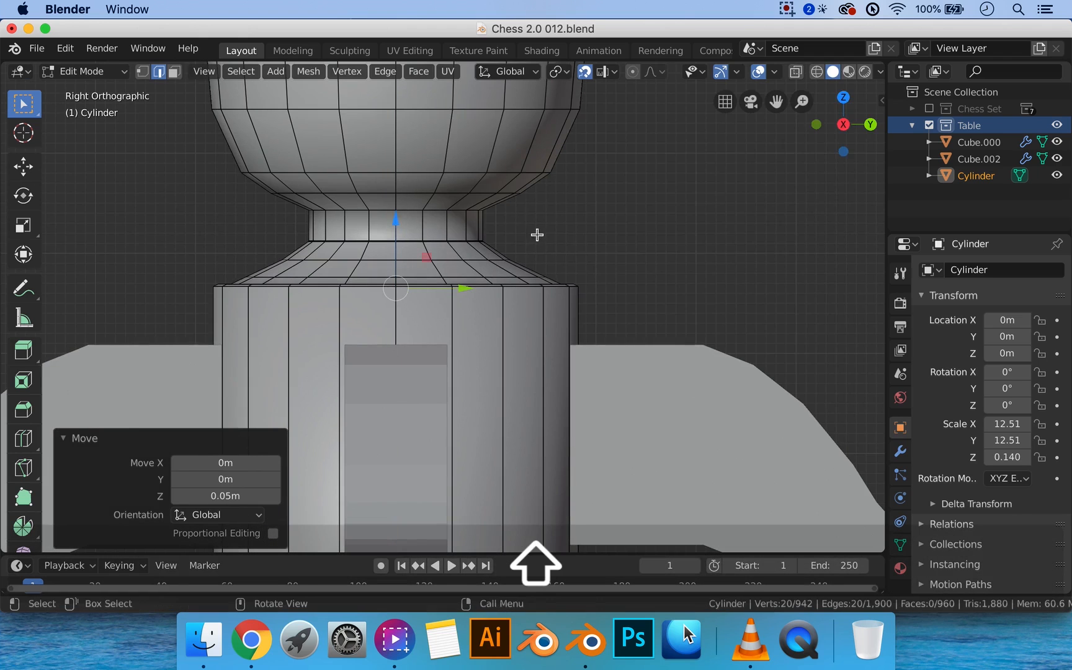
Try to soften the shoulder's recessed outer loop with a 1-segment bevel
middle_click_drag(536, 232, 606, 258)
key("Tab")
key("Tab")
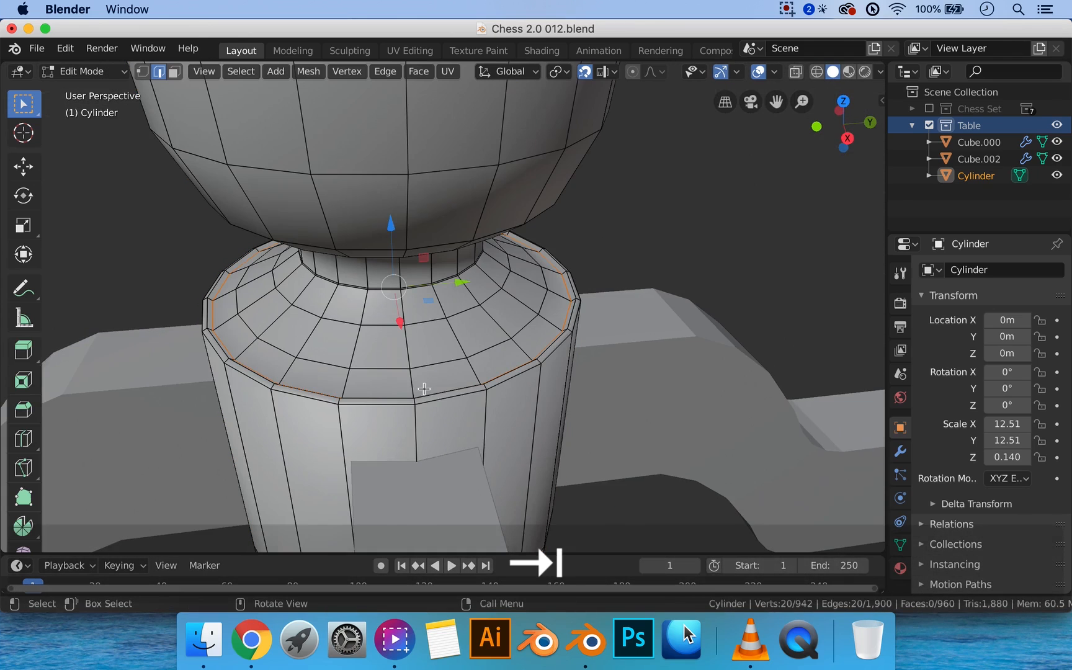
middle_click_drag(291, 383, 305, 371)
key("ctrl+b")
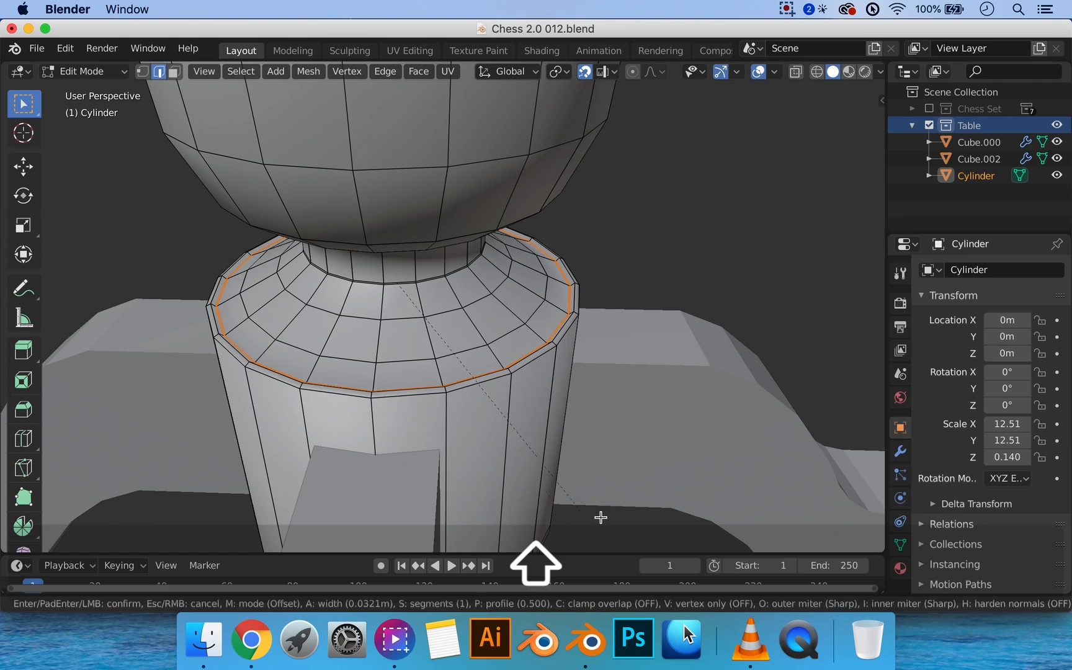
left_click(572, 386)
key("Tab")
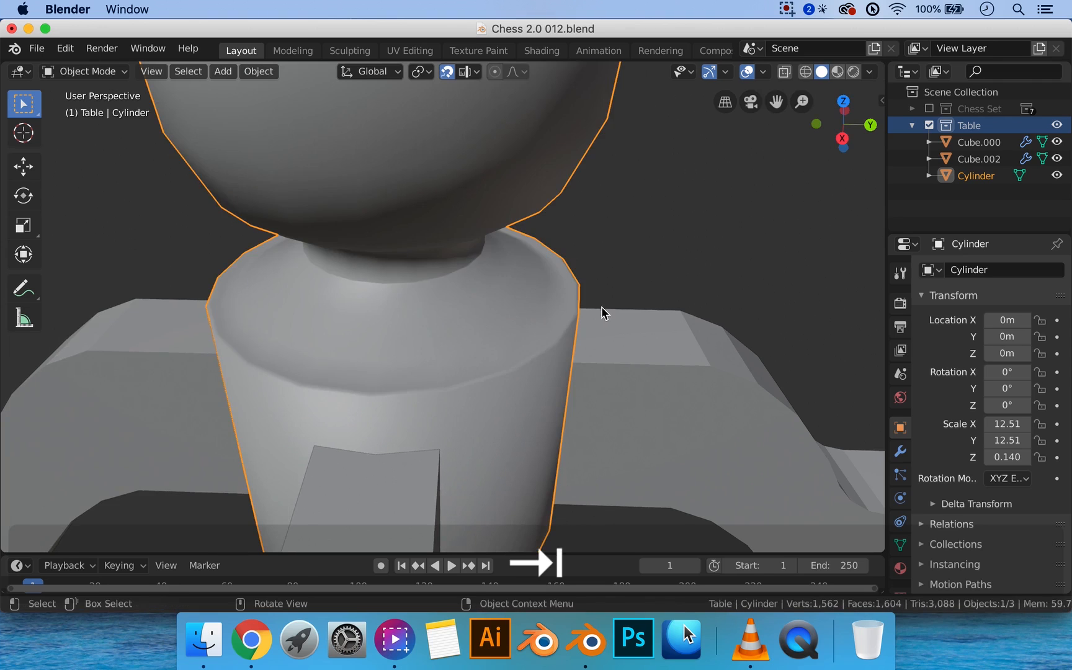
Examine the shading around the base's rim up close and undo the bevel on the shoulder's outer loop
middle_click_drag(602, 307, 657, 323)
scroll(629, 311, "up", 3)
key("Tab")
scroll(657, 324, "up", 3)
key("Tab")
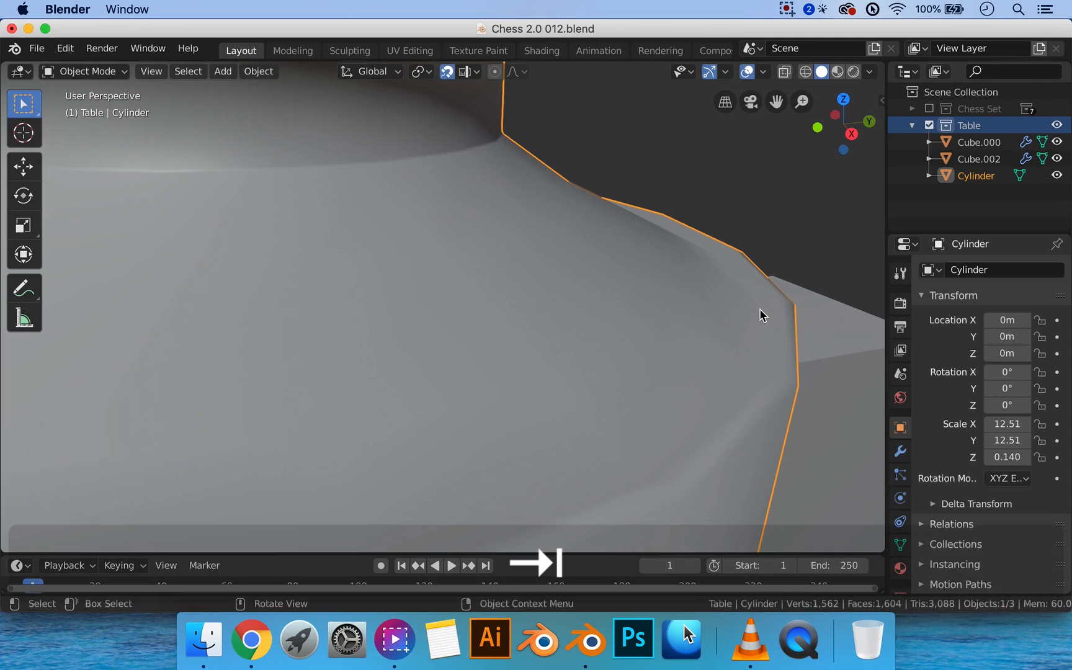
scroll(756, 310, "down", 3)
middle_click_drag(723, 333, 581, 304)
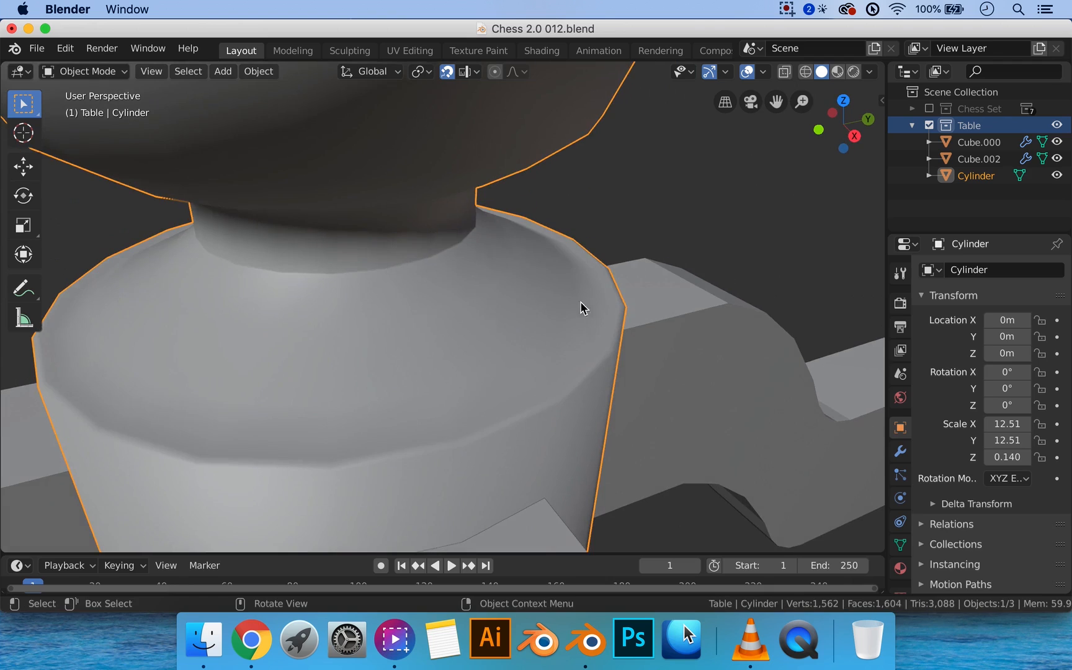
key("Tab")
middle_click_drag(648, 312, 592, 297, "shift")
key("super+z")
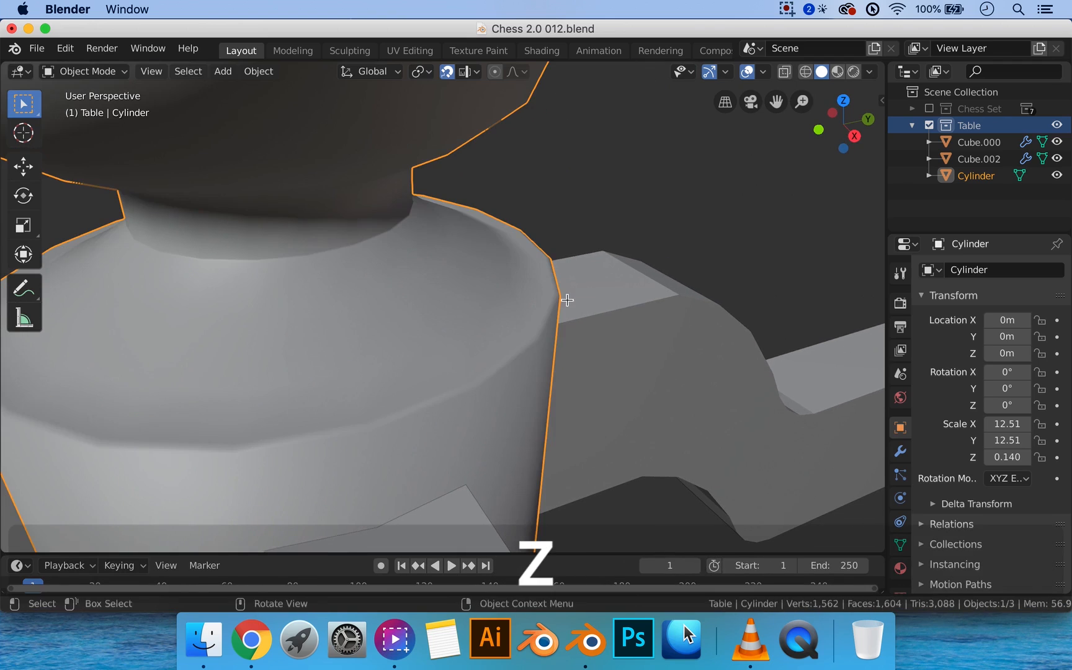
key("super+z")
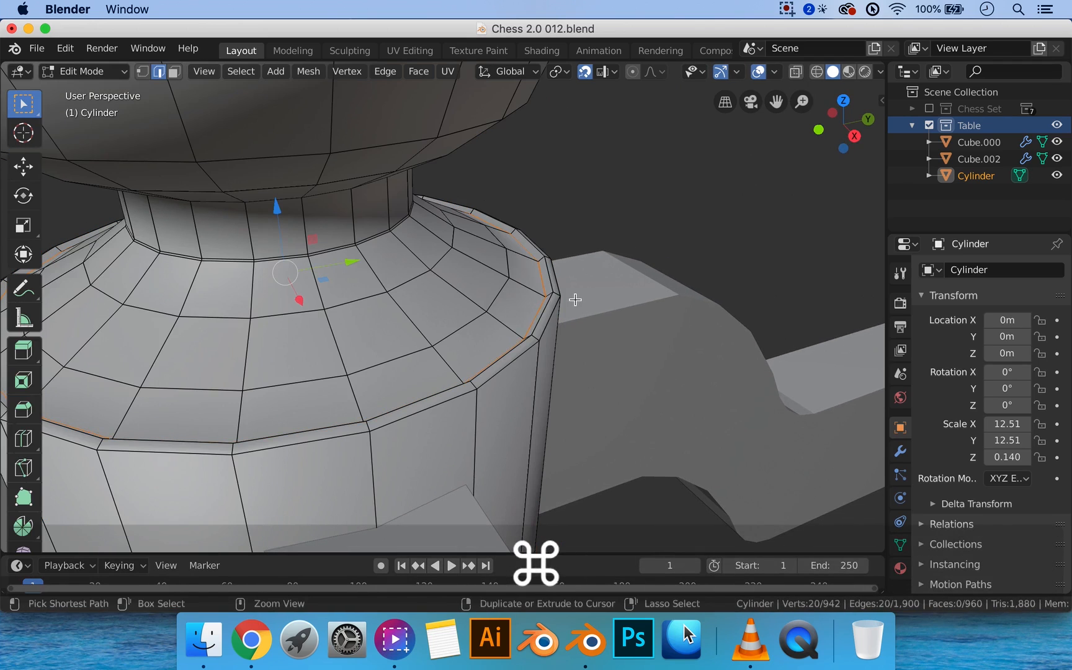
Add a loop cut just inside the shoulder's recessed outer loop, slid toward the base's rim with factor about -0.68
middle_click_drag(568, 298, 565, 291)
key("ctrl+r")
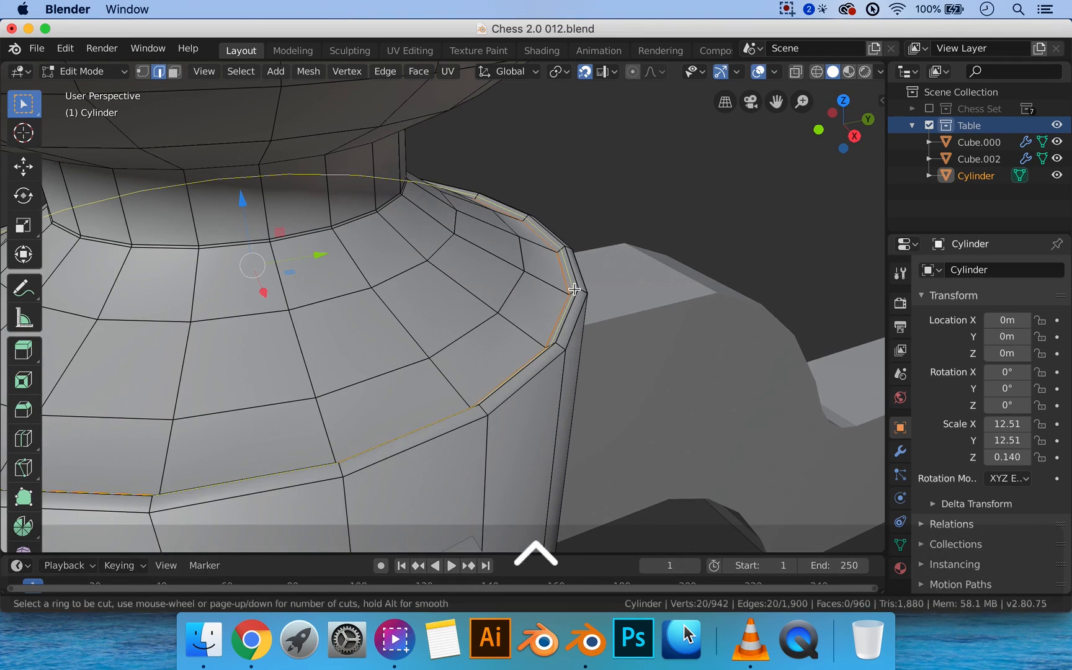
left_click(563, 290)
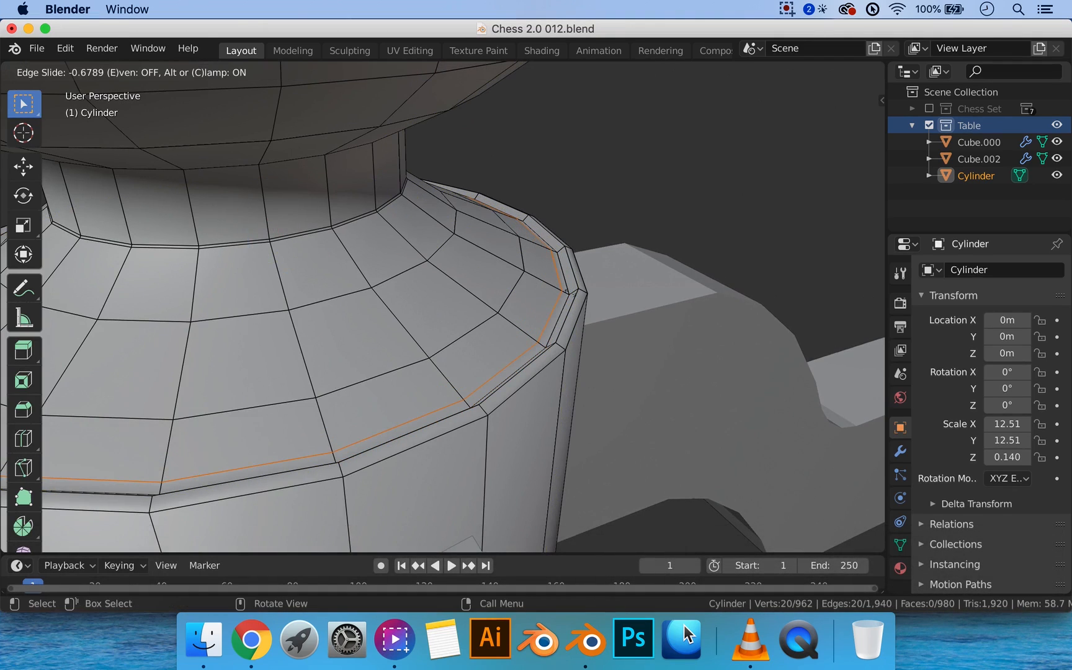
left_click(579, 296)
key("Tab")
middle_click_drag(630, 308, 491, 297)
scroll(460, 296, "down", 2)
key("Tab")
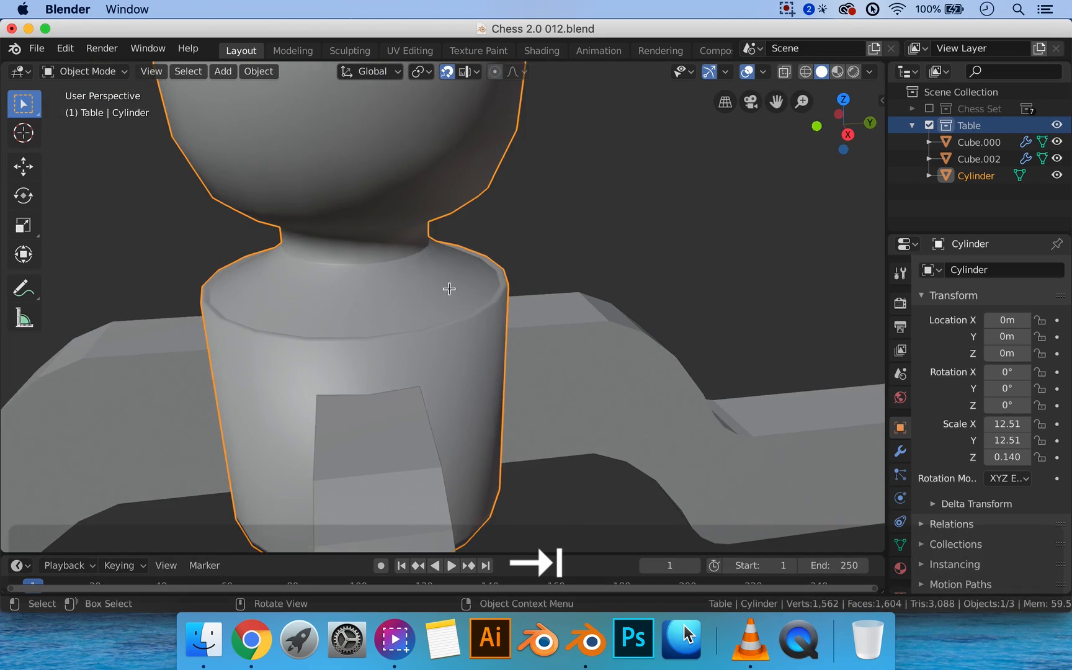
scroll(444, 291, "down", 3)
key("Tab")
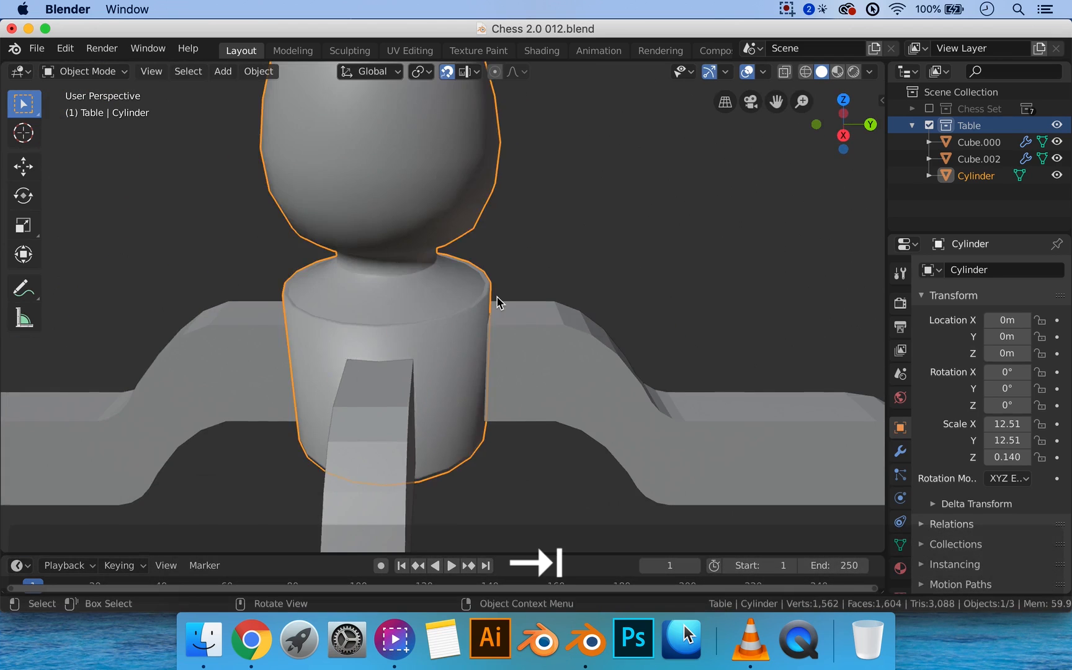
Examine the whole table from above and below, checking the tabletop's edge and the flare under it in object and edit mode
scroll(494, 301, "down", 4)
mouse_move(494, 301)
middle_mouse_down()
mouse_move(498, 318)
mouse_move(512, 290)
middle_mouse_up()
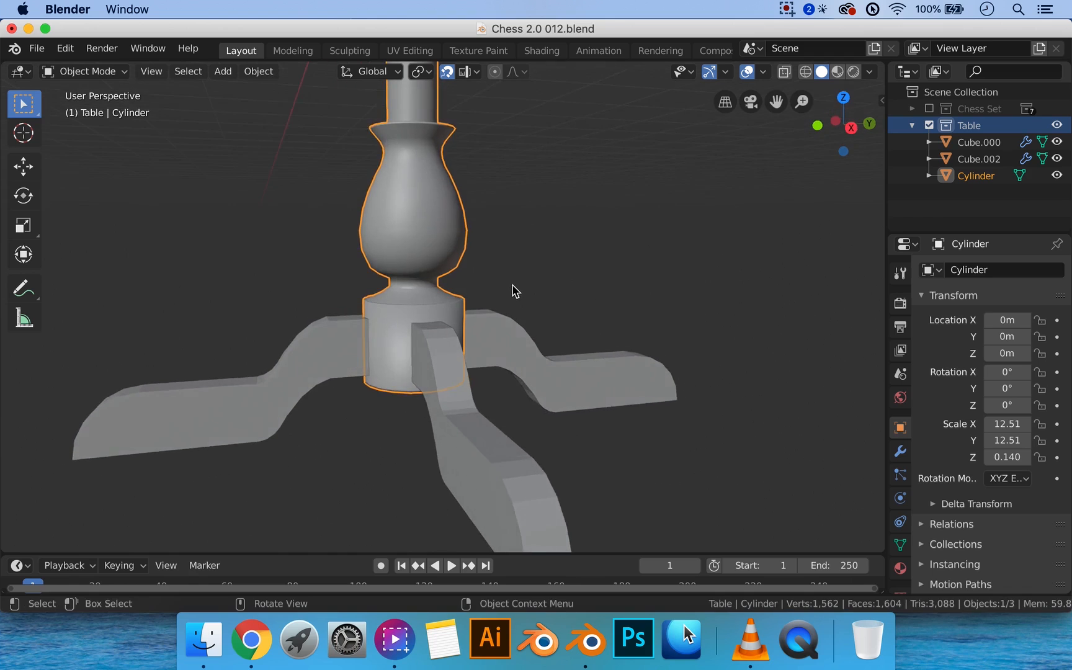
middle_click_drag(497, 196, 507, 360, "shift")
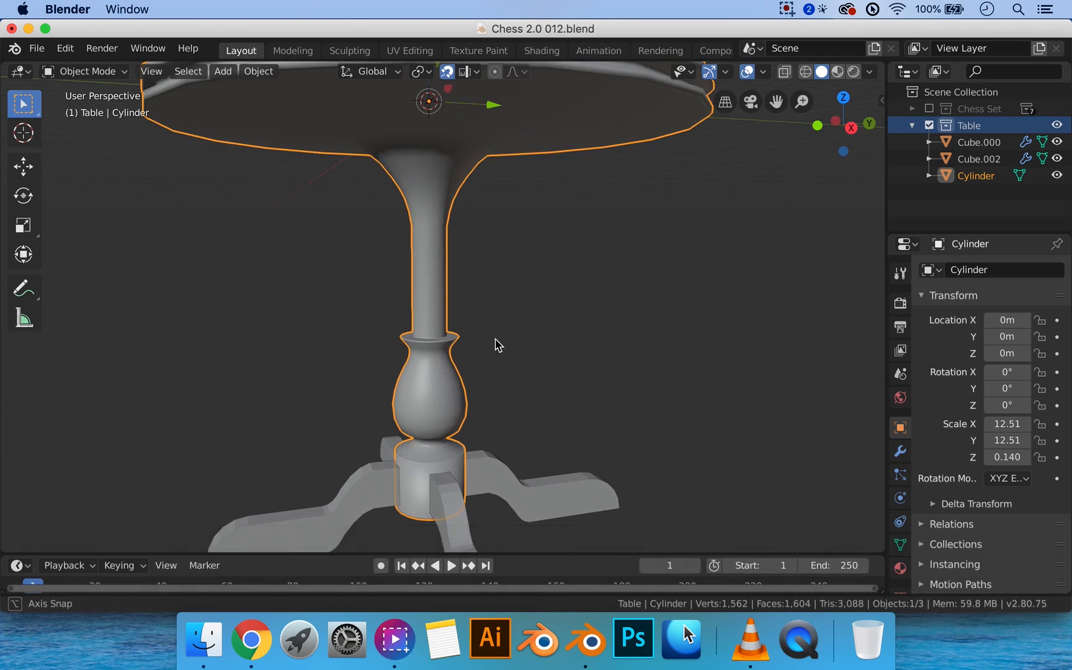
scroll(497, 335, "down", 6)
middle_click_drag(494, 282, 418, 213)
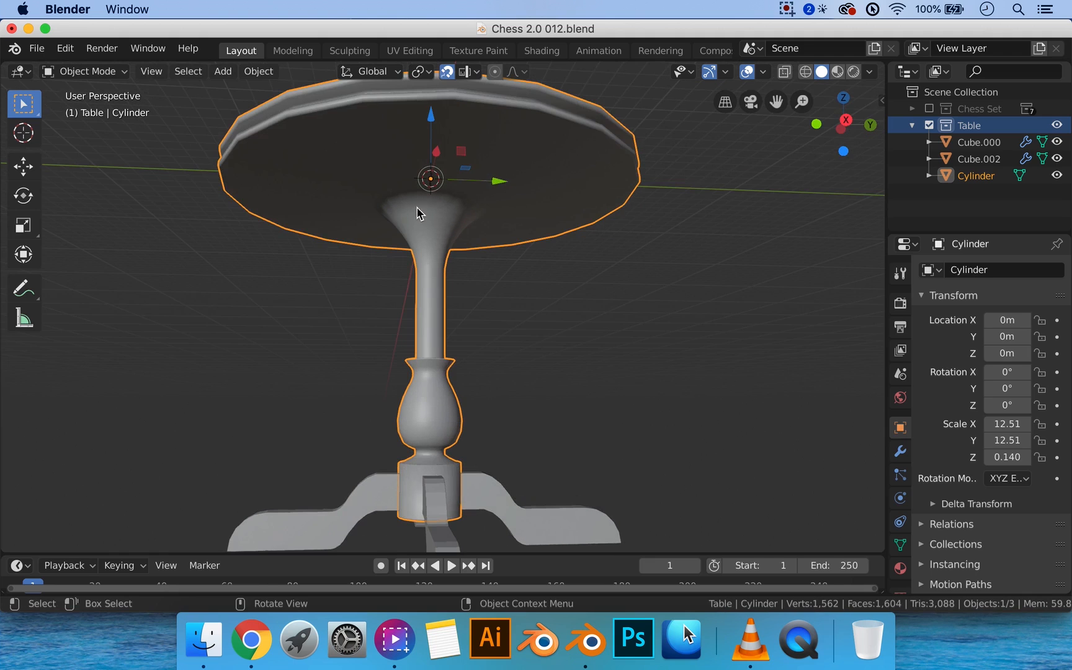
mouse_move(540, 151)
middle_mouse_down()
mouse_move(532, 201)
mouse_move(539, 156)
middle_mouse_up()
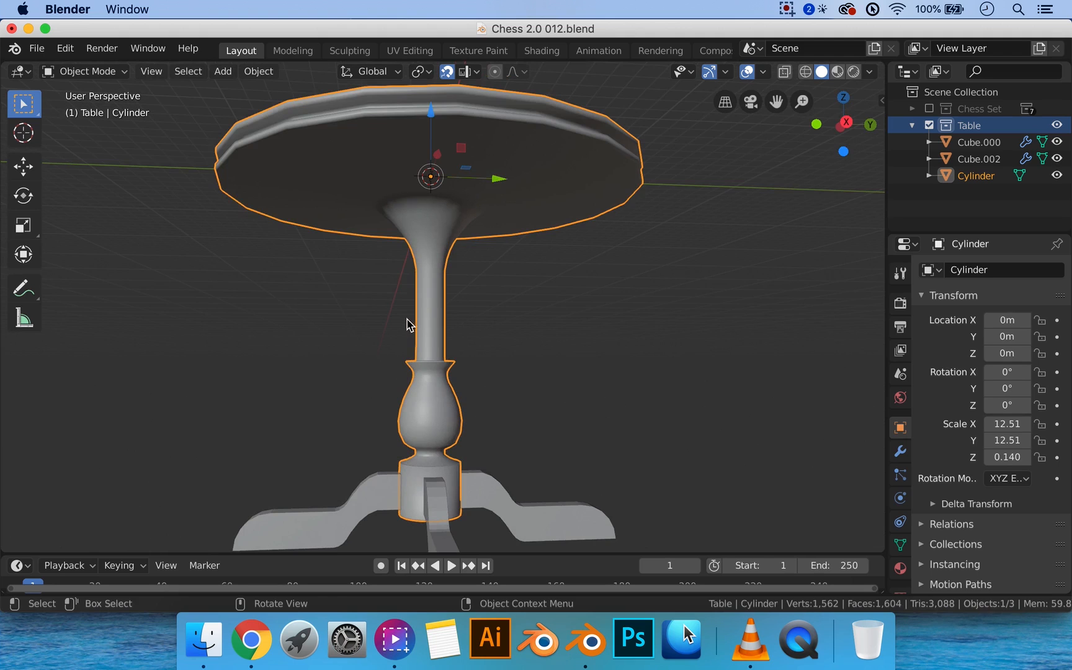
middle_click_drag(407, 322, 557, 252)
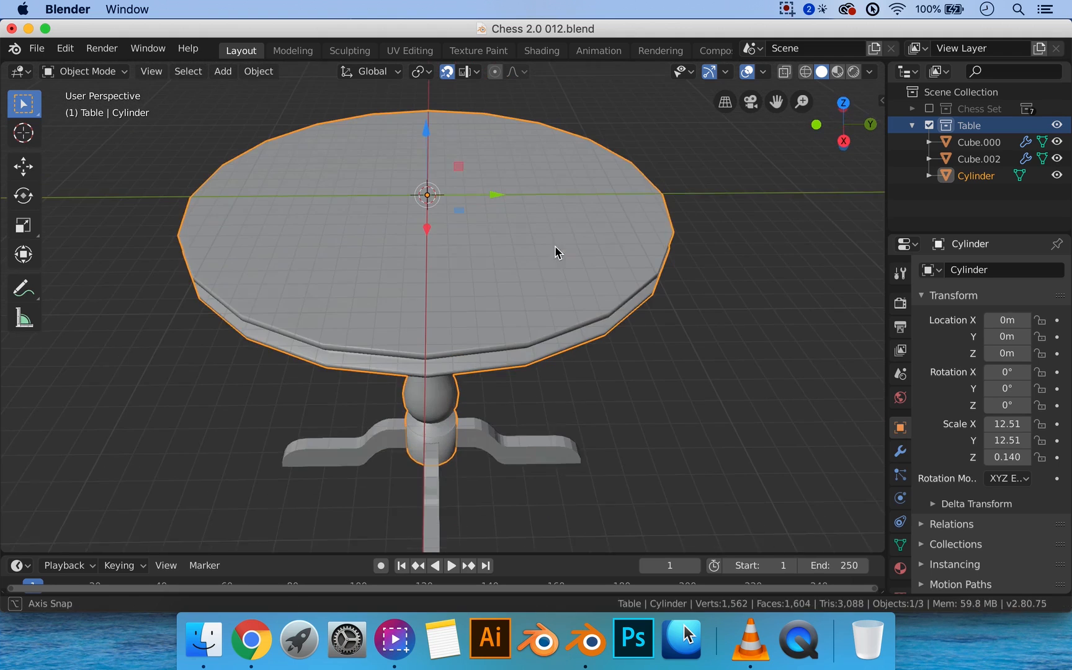
key("Tab")
mouse_move(520, 311)
middle_mouse_down()
mouse_move(522, 292)
mouse_move(518, 311)
middle_mouse_up()
middle_click_drag(494, 273, 493, 284)
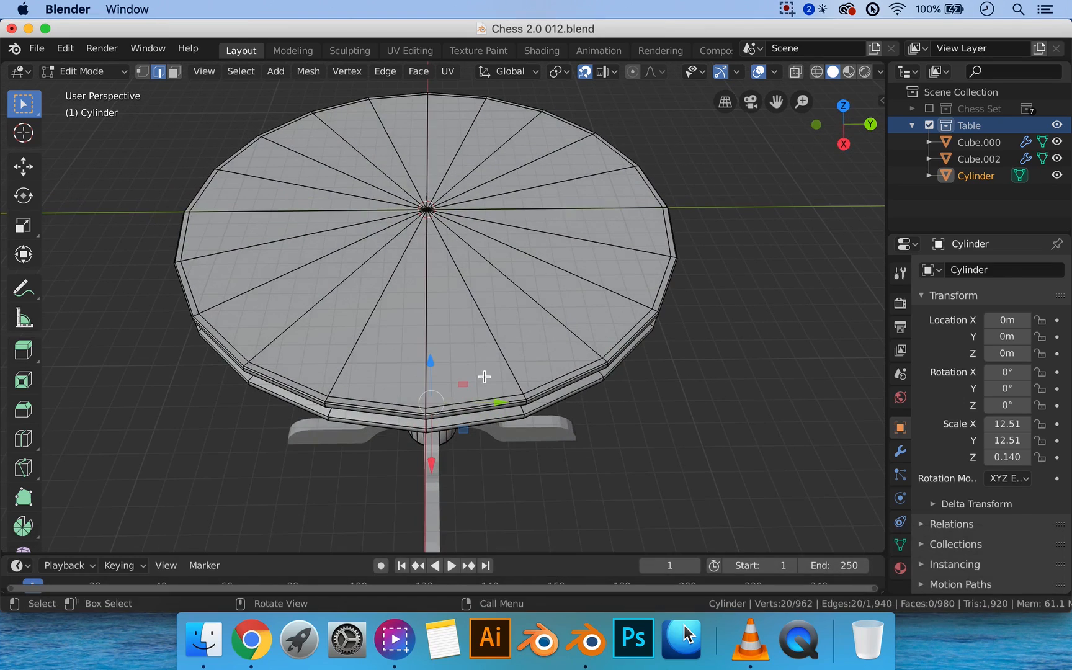
key("Tab")
middle_click_drag(408, 393, 377, 399)
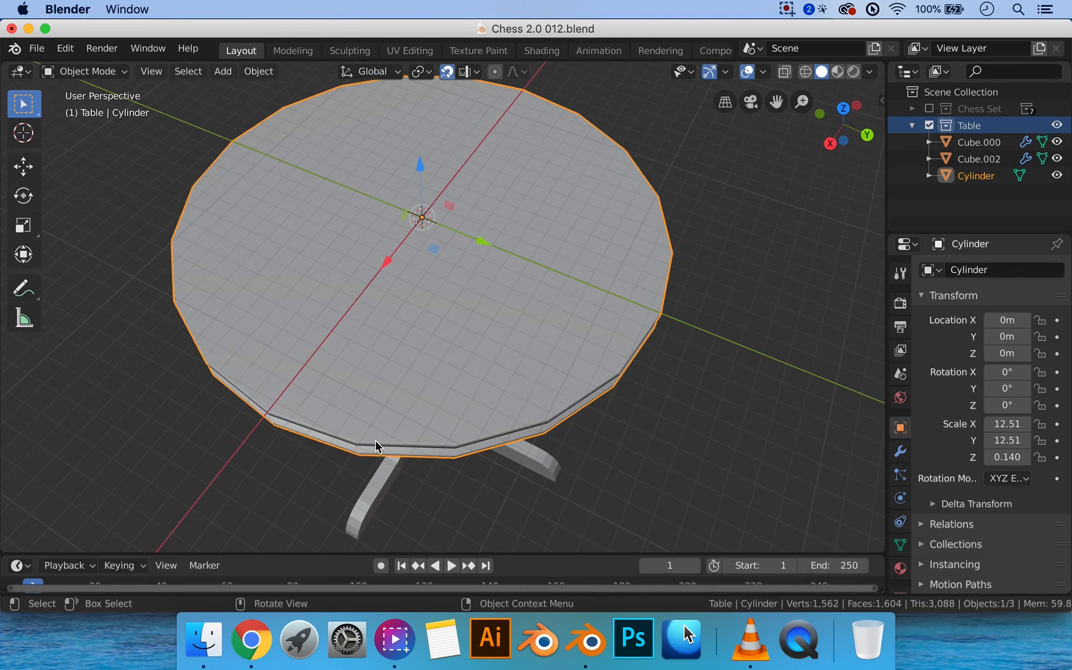
mouse_move(355, 357)
middle_mouse_down()
mouse_move(371, 353)
mouse_move(390, 375)
mouse_move(388, 394)
mouse_move(361, 401)
mouse_move(354, 376)
mouse_move(374, 345)
middle_mouse_up()
key("Tab")
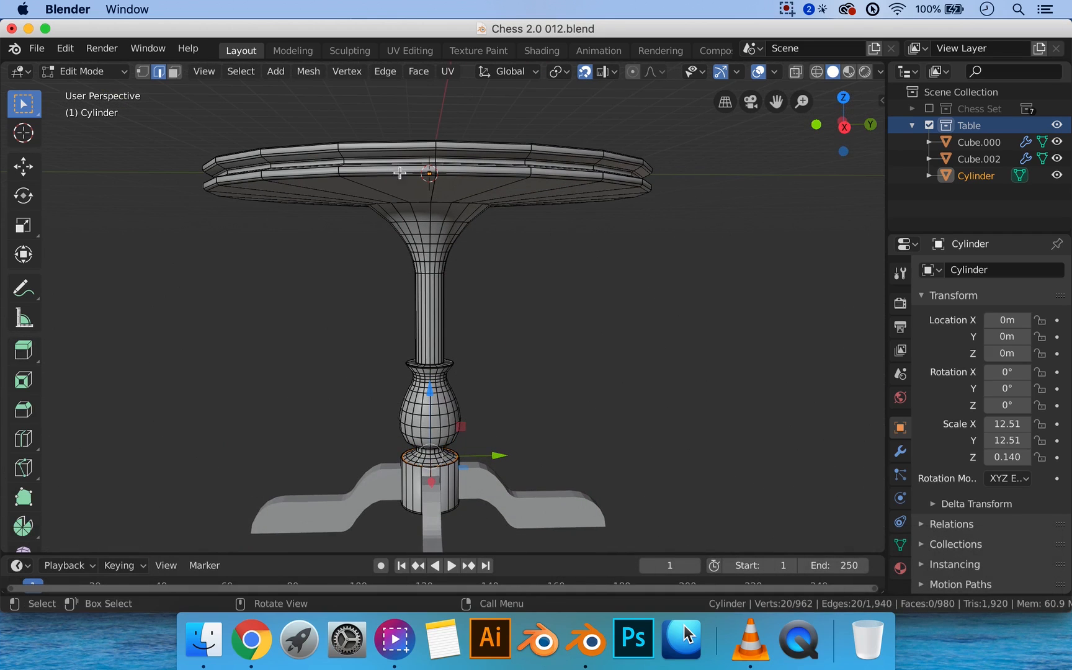
middle_click_drag(399, 173, 388, 225)
scroll(395, 239, "up", 2)
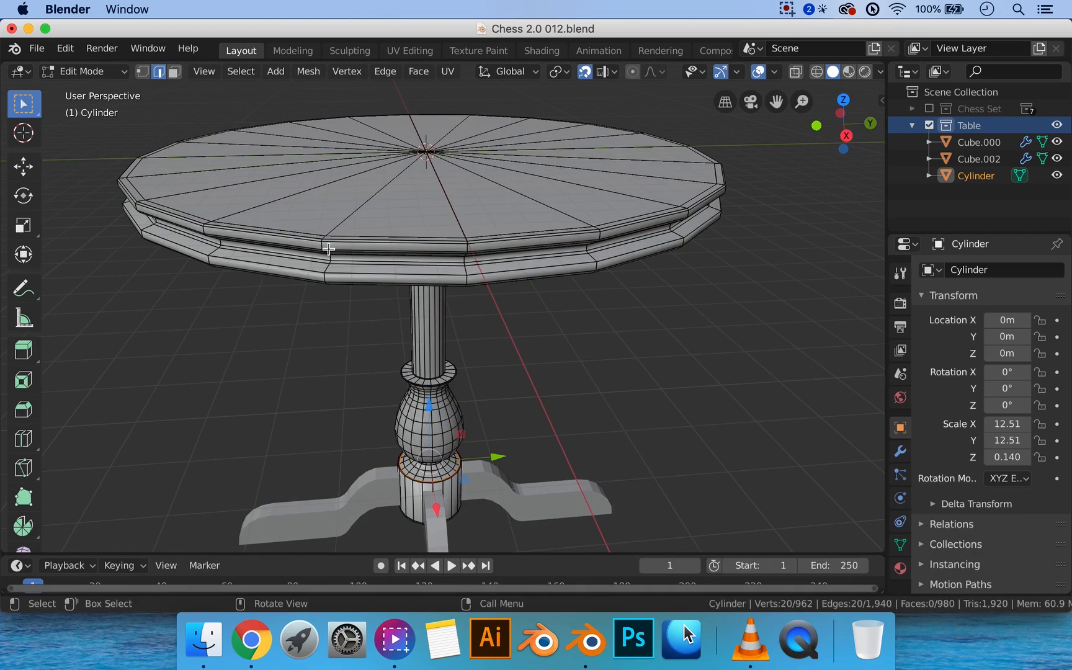
mouse_move(385, 241)
middle_mouse_down()
mouse_move(383, 211)
mouse_move(387, 226)
middle_mouse_up()
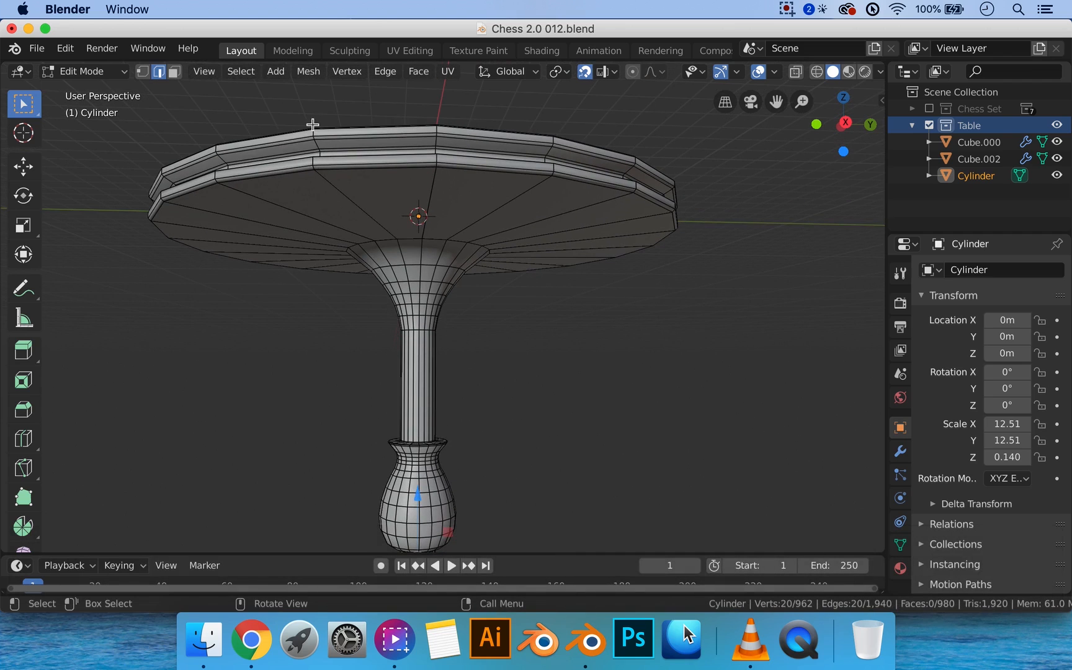
middle_click_drag(333, 132, 339, 180)
middle_click_drag(347, 282, 359, 249)
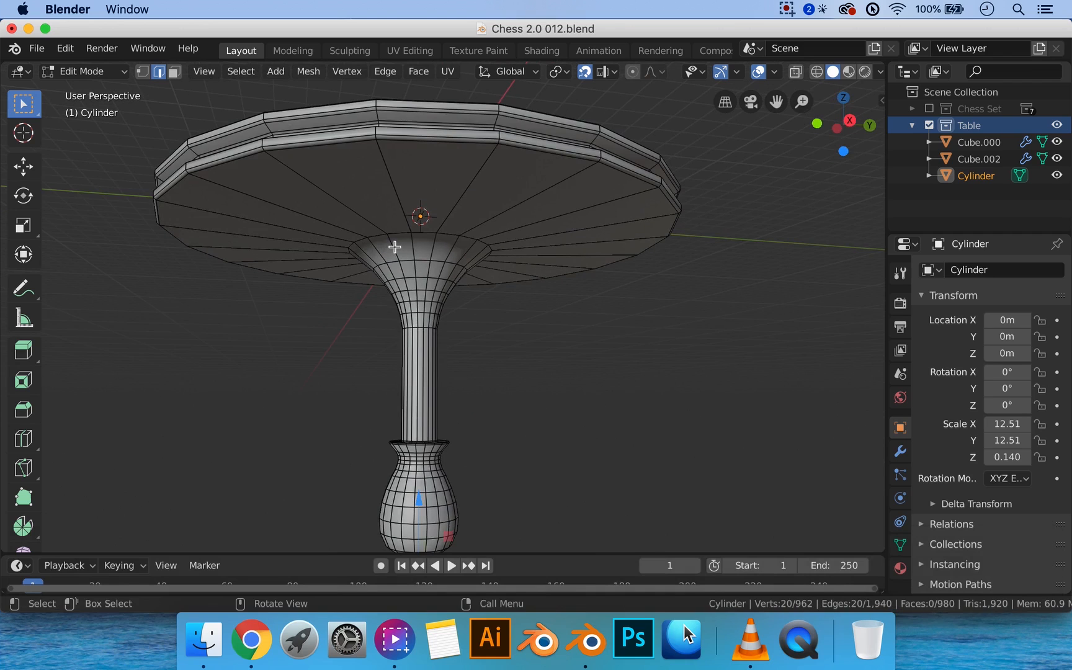
Add a loop cut in the top face ring of the stem's flare, slid up toward the tabletop with factor about 0.818
scroll(395, 247, "up", 3)
key("ctrl+r")
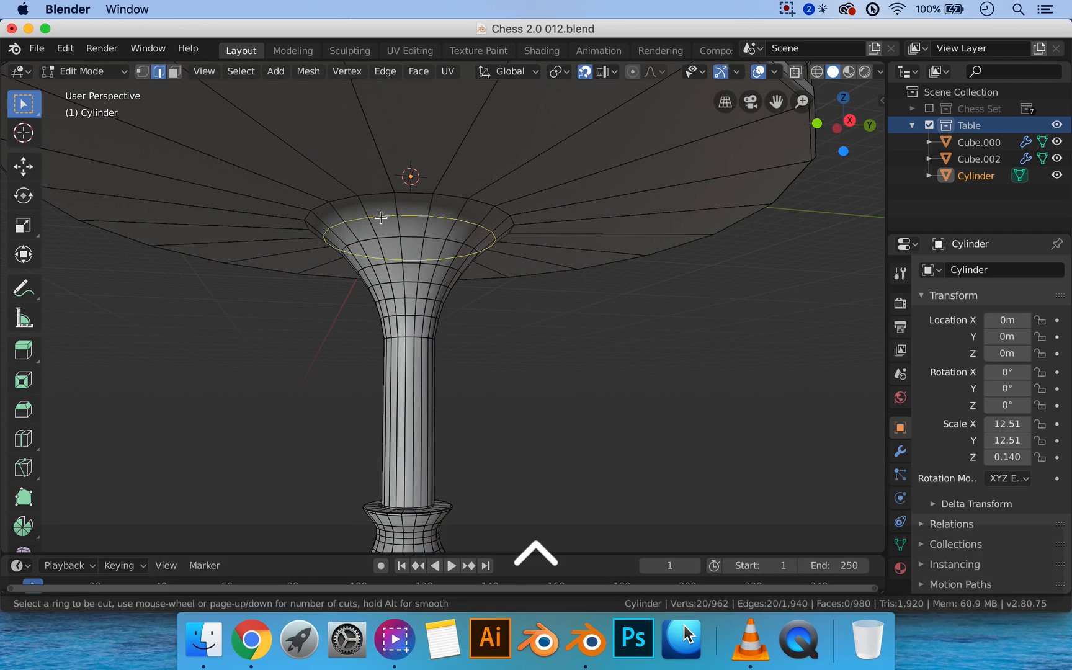
left_click(381, 217)
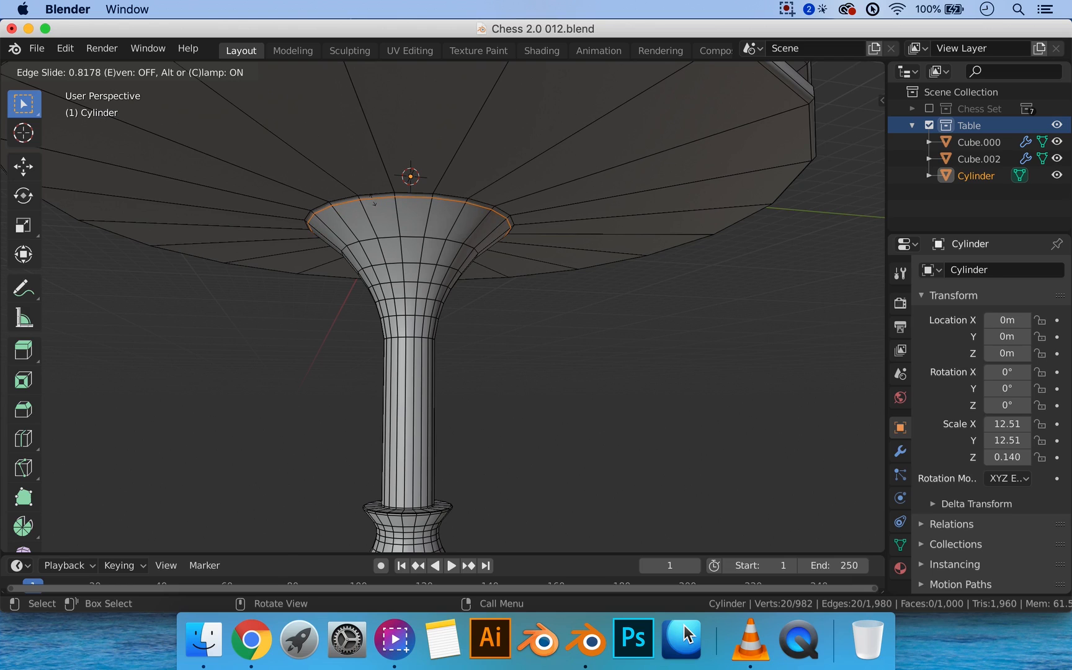
left_click(374, 203)
Add another loop cut below the flare's top loop with factor about 0.540 and scale it up by about 1.081
key("ctrl+r")
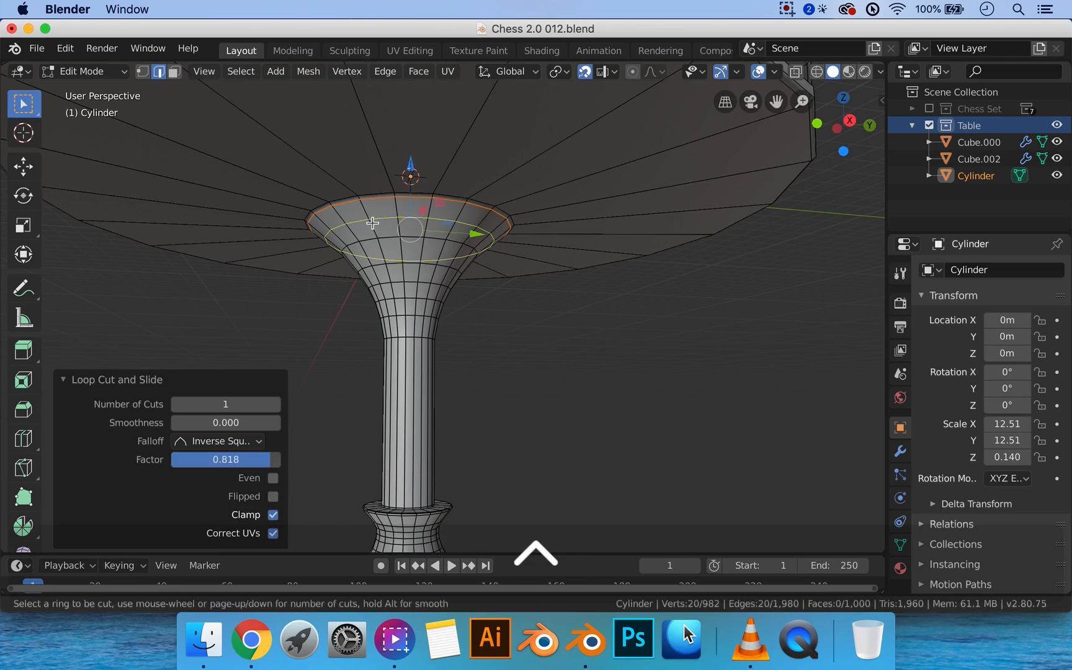
left_click(372, 217)
left_click(369, 212)
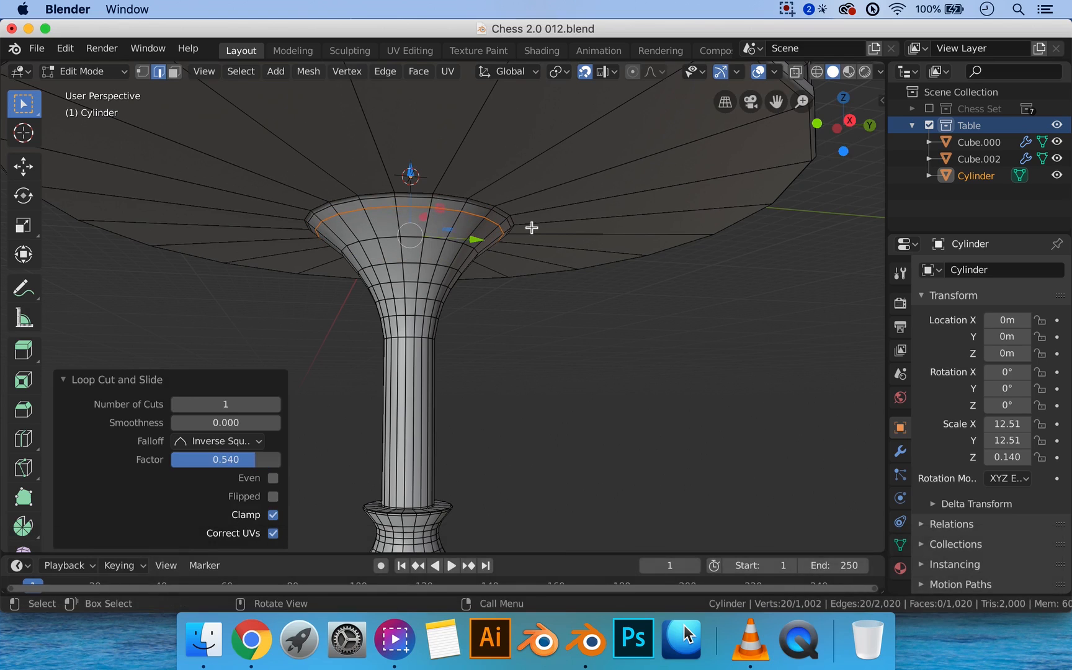
key("s")
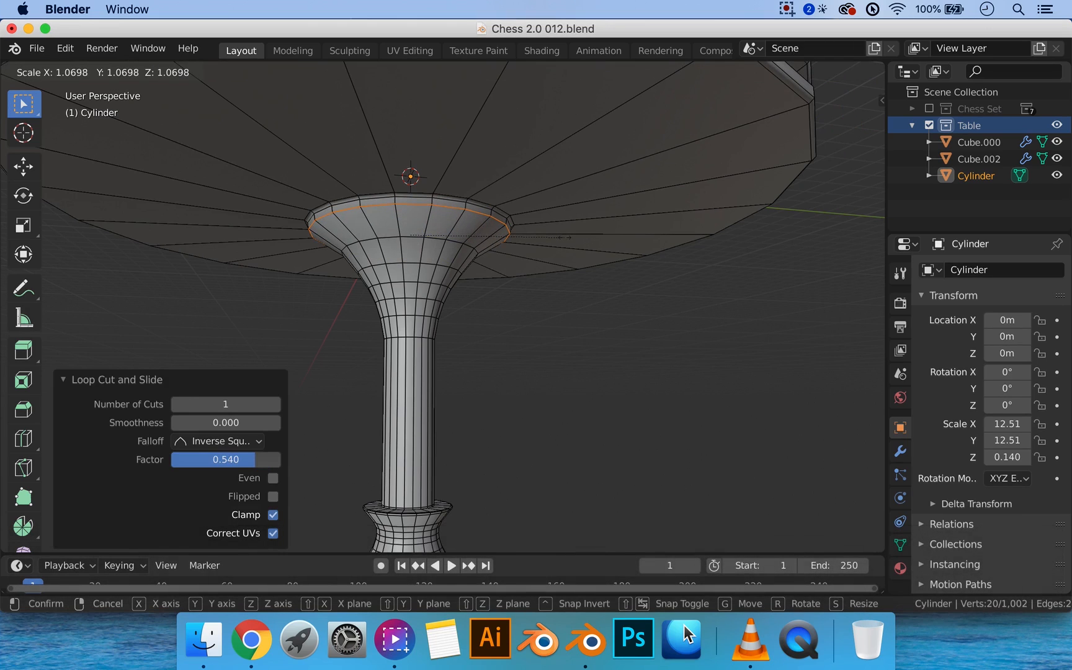
left_click(564, 237)
Bevel the flare's widened upper loop narrowly with one segment and check the shading under the tabletop
key("3")
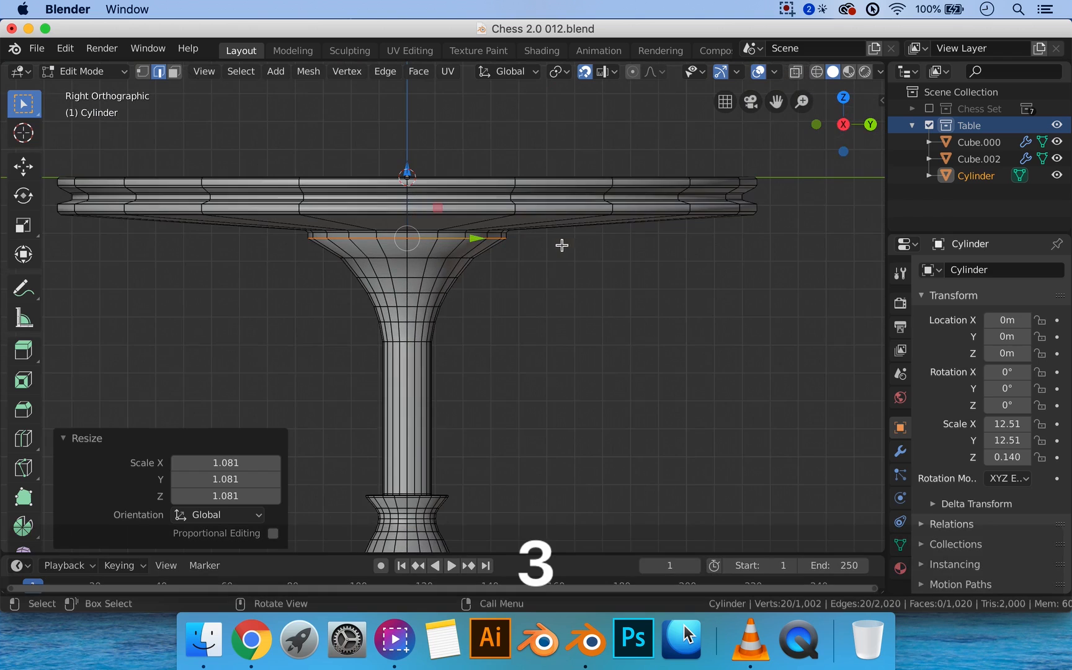
scroll(472, 245, "up", 3)
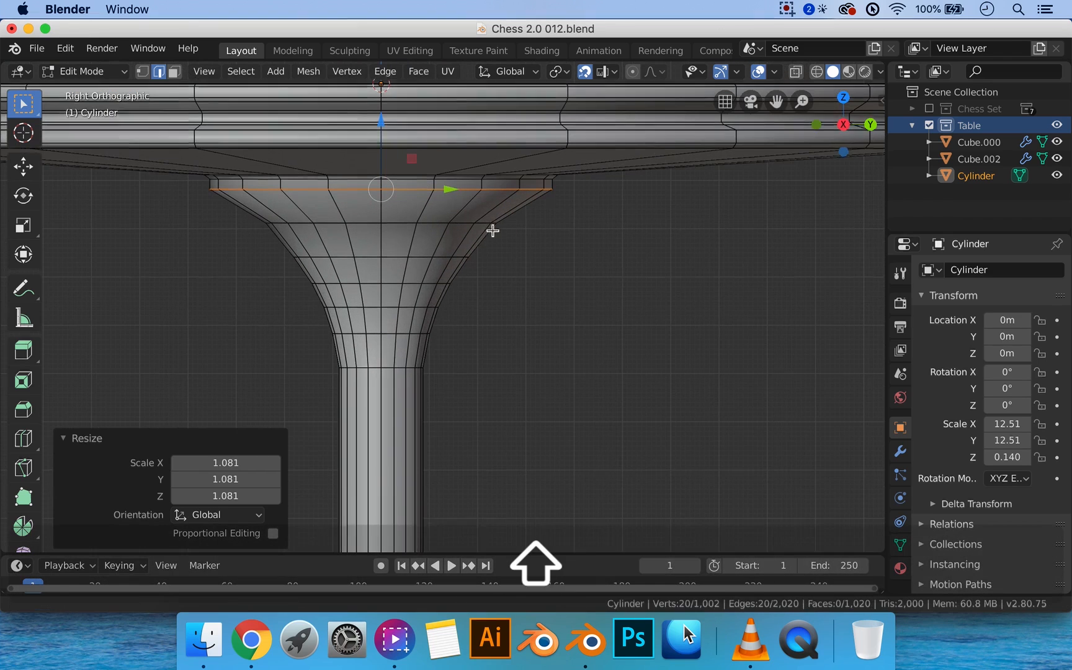
scroll(491, 230, "up", 1, "shift")
key("ctrl+b")
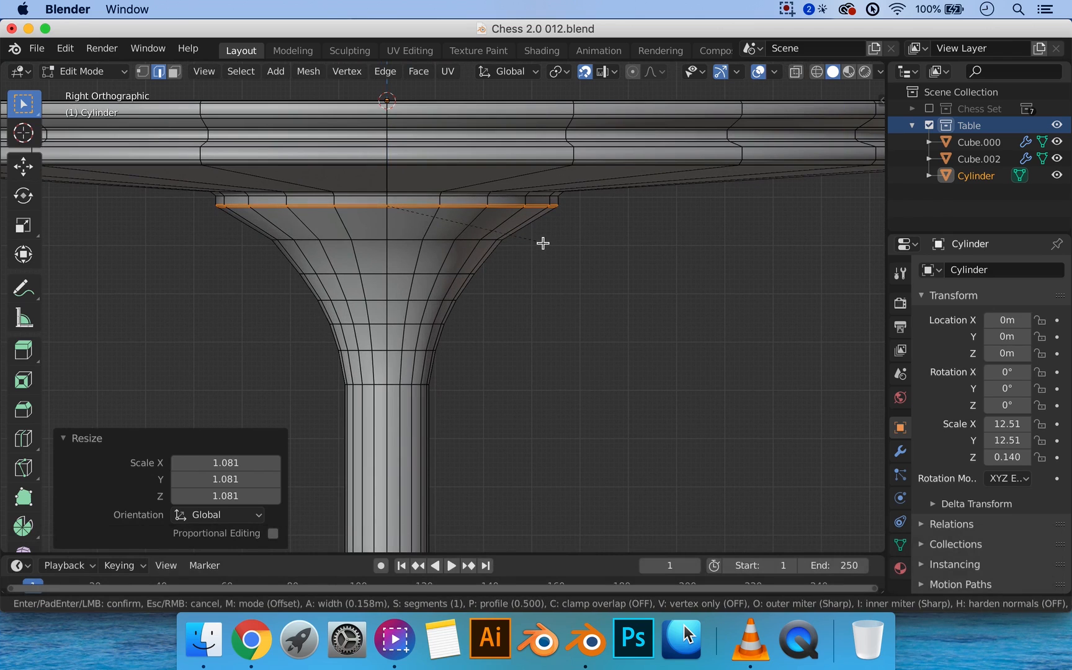
left_click(543, 242)
key("Tab")
scroll(546, 236, "down", 3)
middle_click_drag(534, 246, 424, 258)
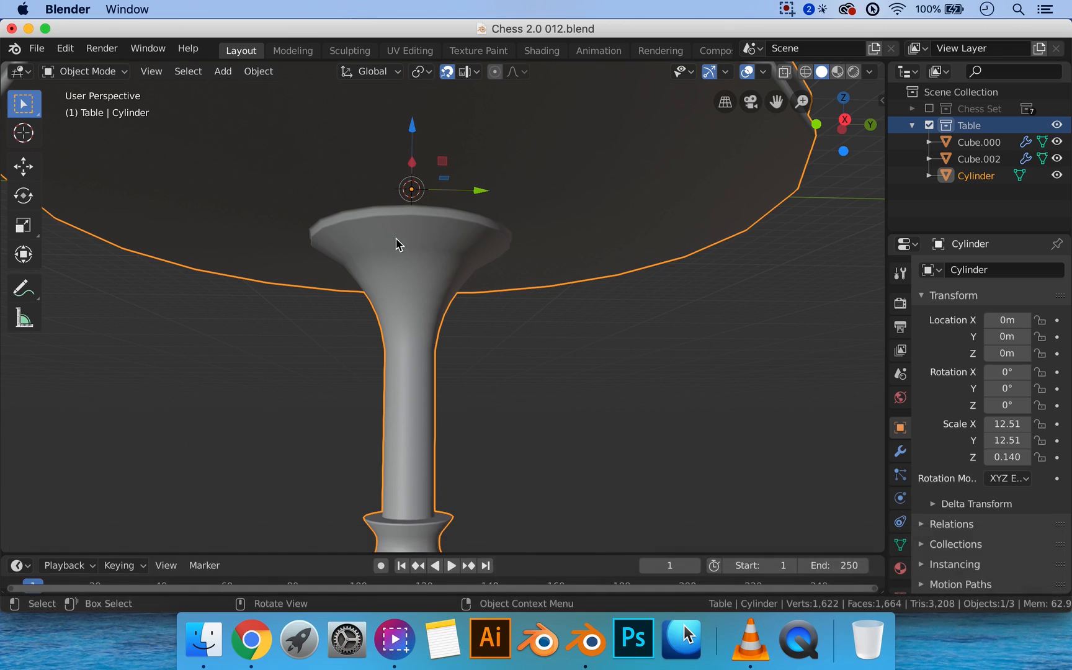
middle_click_drag(381, 248, 407, 254)
Add a loop cut in the flare's second wide face ring with factor about 0.818 and scale it up by about 1.02
key("Tab")
scroll(368, 264, "up", 3)
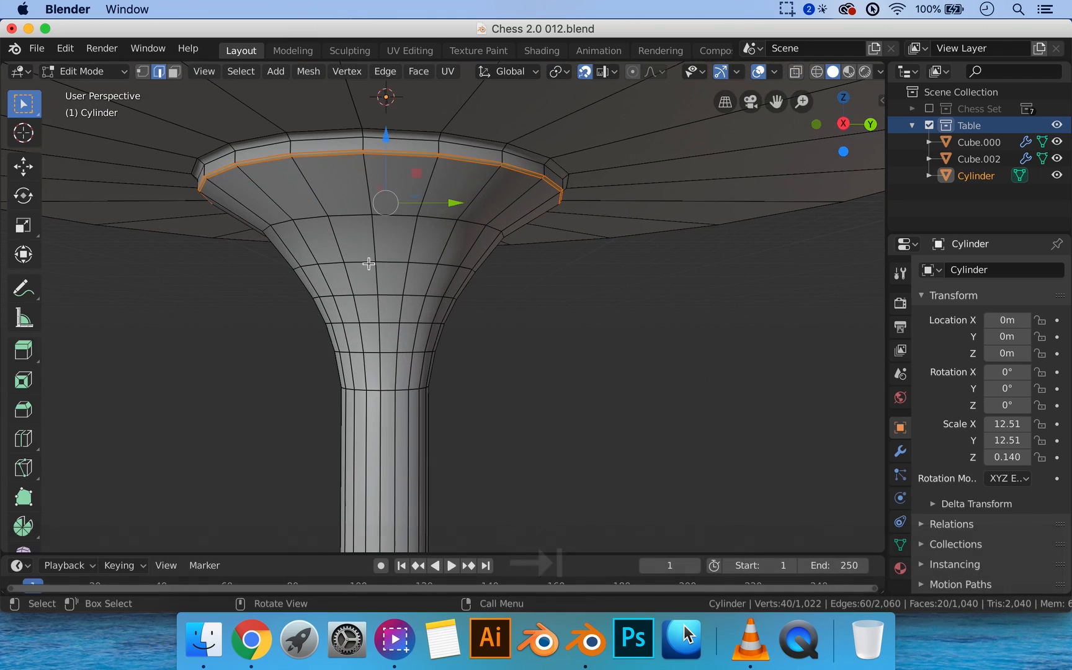
left_click(354, 219, "alt")
key("ctrl+r")
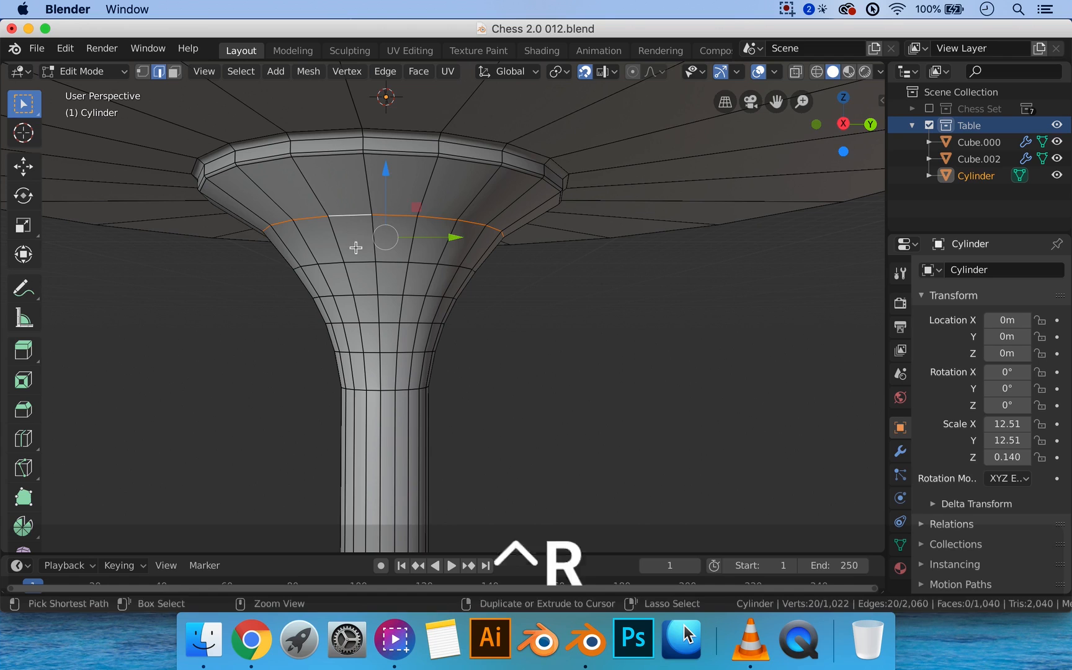
left_click(351, 248)
left_click(351, 231)
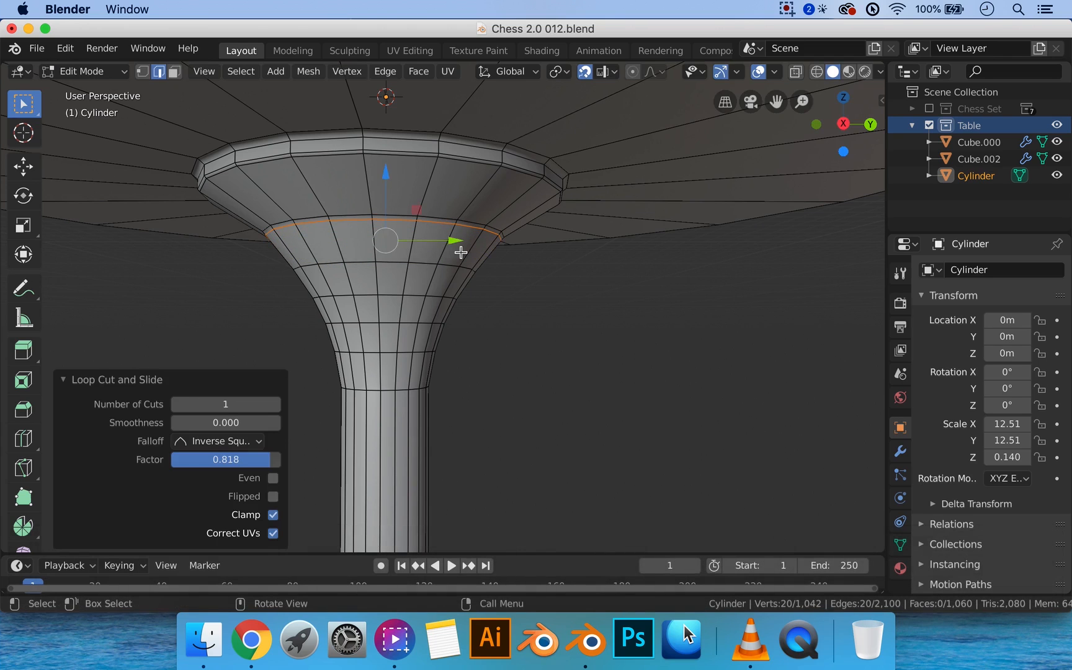
key("s")
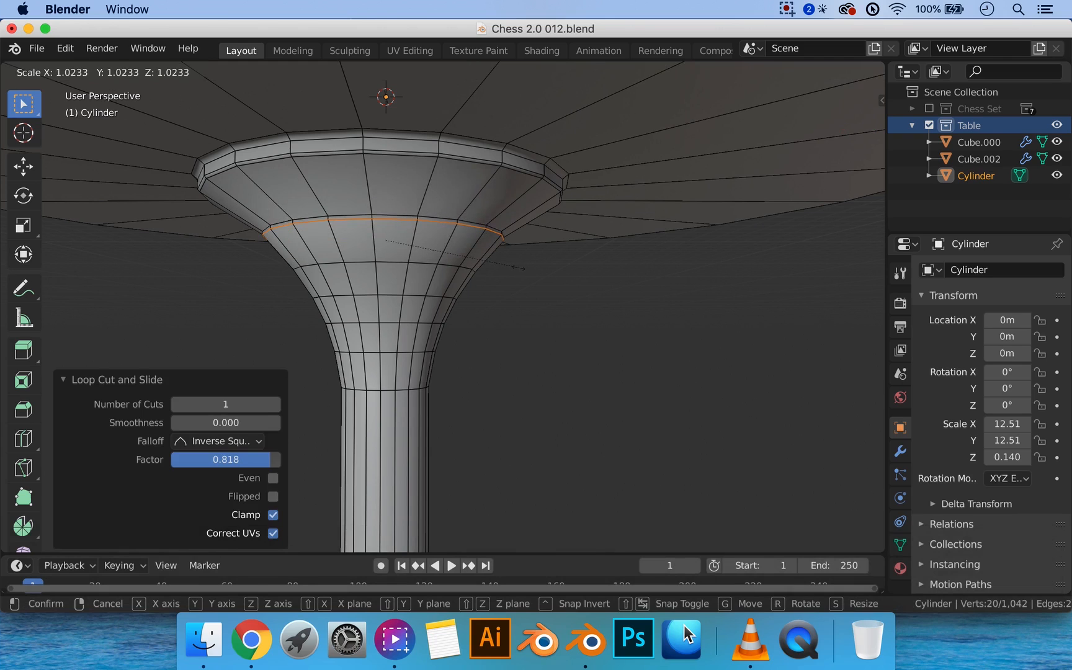
left_click(519, 268)
key("Tab")
middle_click_drag(543, 287, 459, 282)
Lower the flare's new middle loop 0.2 m along Z to form a second stepped band
key("KP_3")
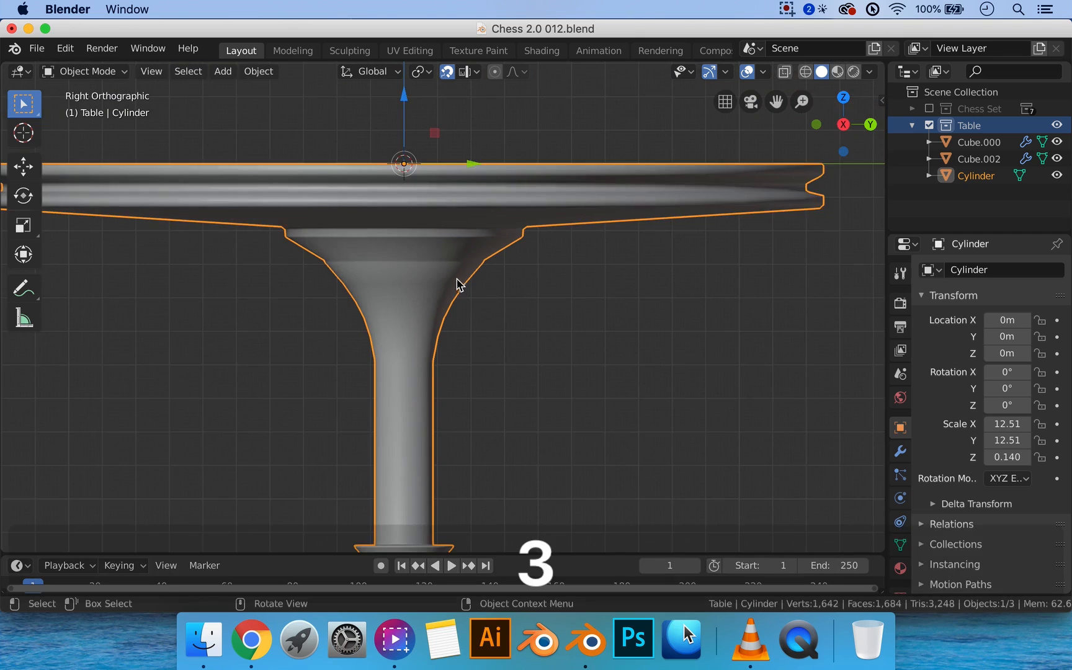
scroll(428, 285, "up", 2)
key("Tab")
scroll(383, 258, "up", 3)
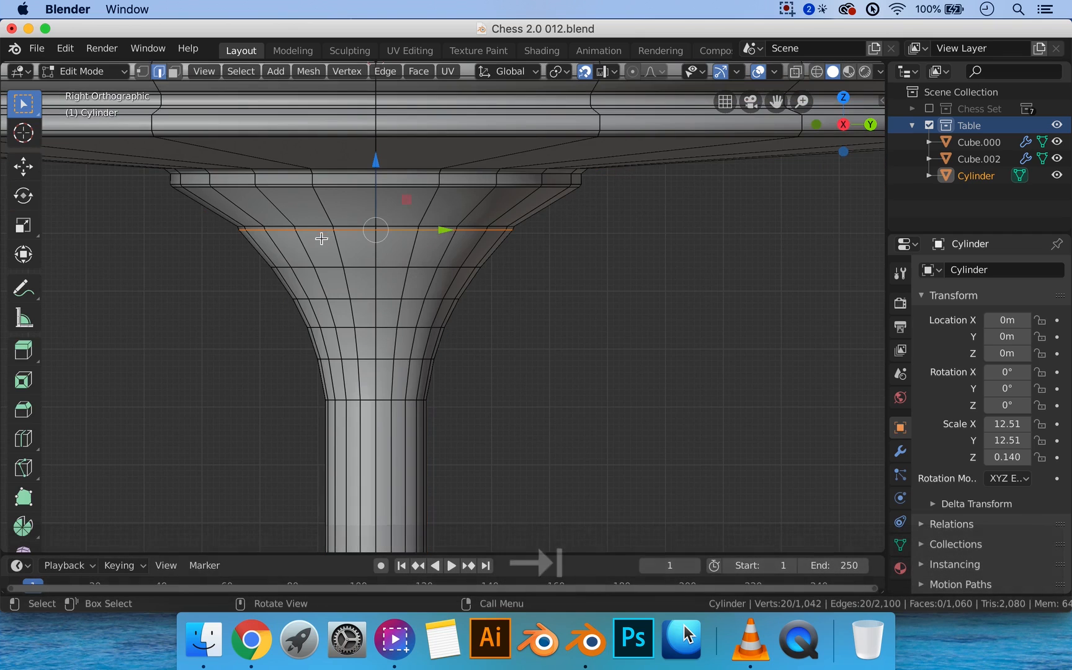
scroll(320, 226, "up", 3)
left_click_drag(351, 134, 347, 149)
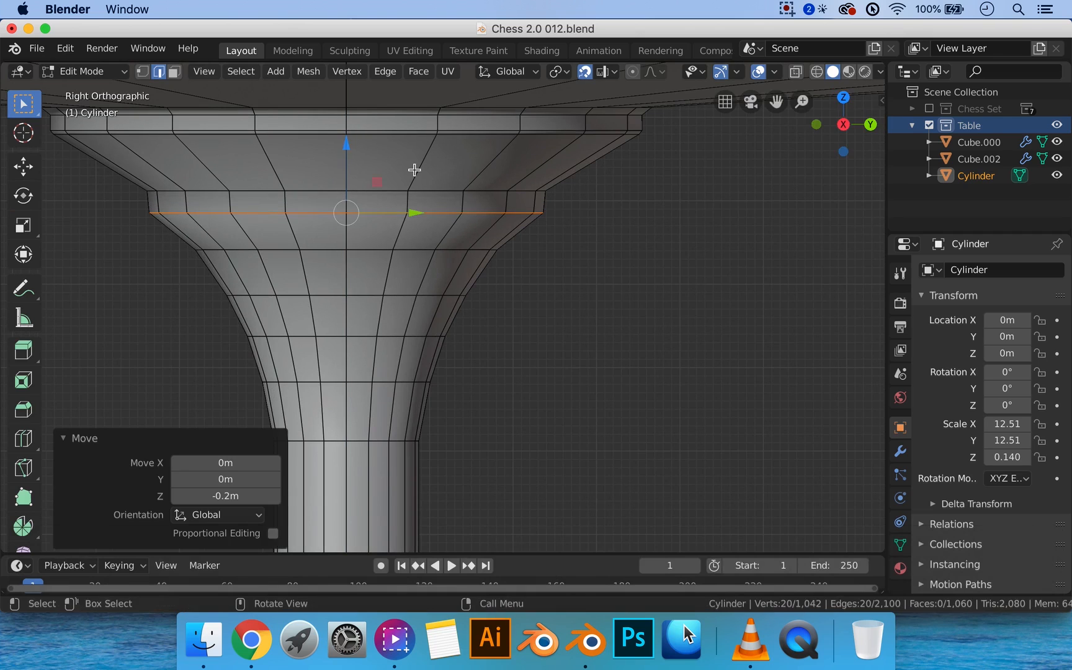
Bevel the lower edge loop of the flare's stepped band narrowly with one segment
key("ctrl+b")
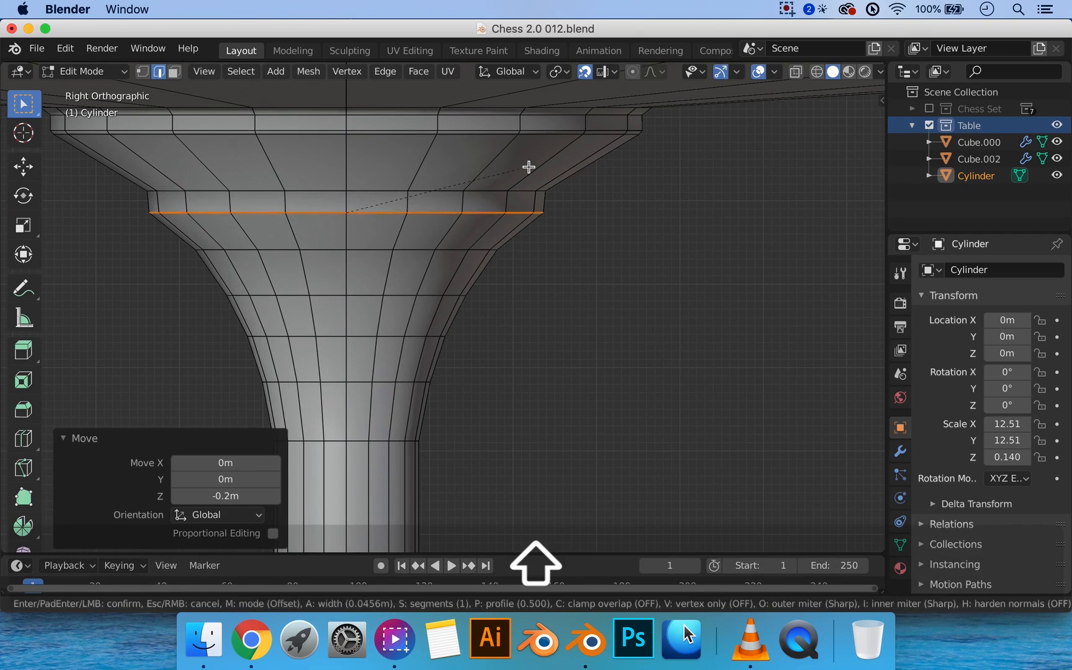
key("Tab")
middle_click_drag(588, 241, 591, 219)
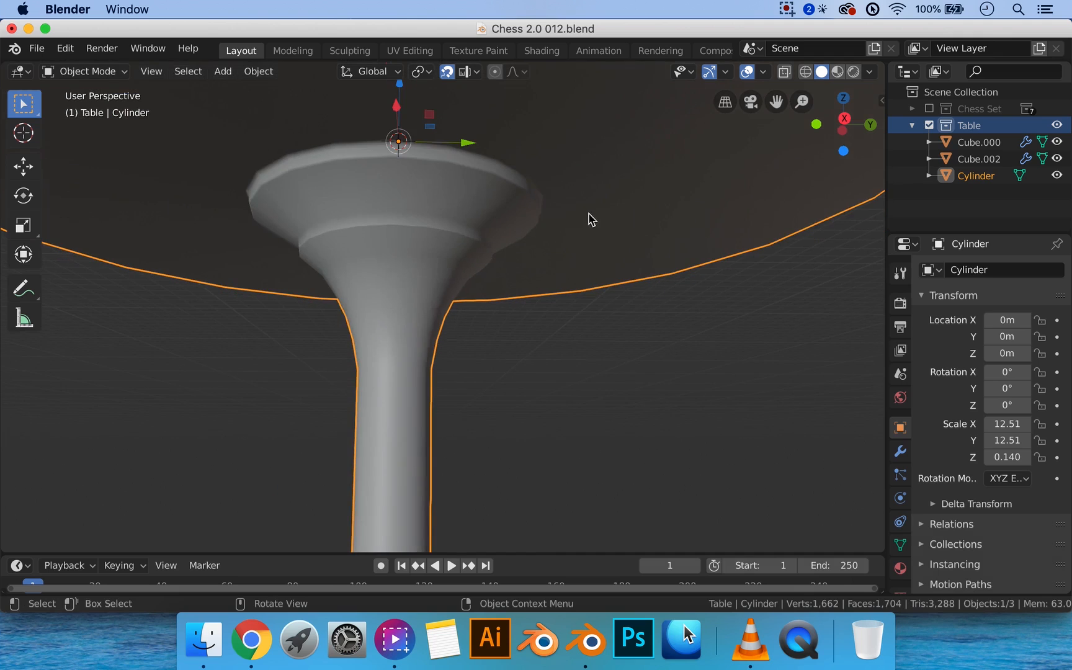
scroll(500, 210, "up", 5)
Bevel the upper edge loop of the flare's stepped band narrowly with one segment
key("Tab")
middle_click_drag(433, 161, 441, 372, "shift")
left_click(383, 192, "alt")
key("ctrl+b")
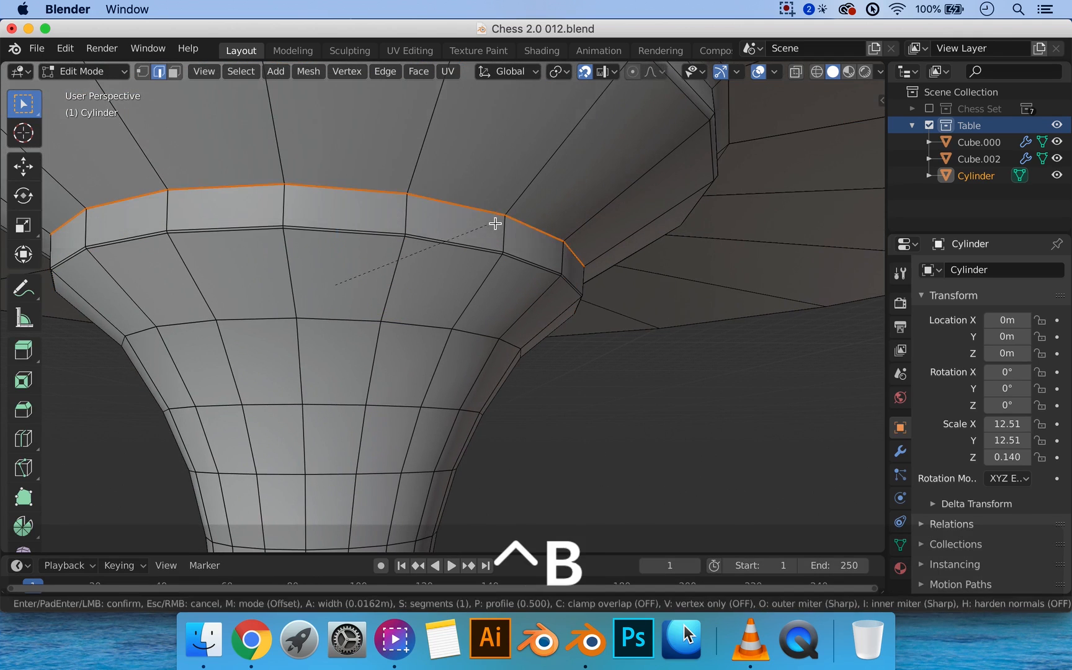
left_click(503, 222)
key("Tab")
scroll(548, 257, "down", 6)
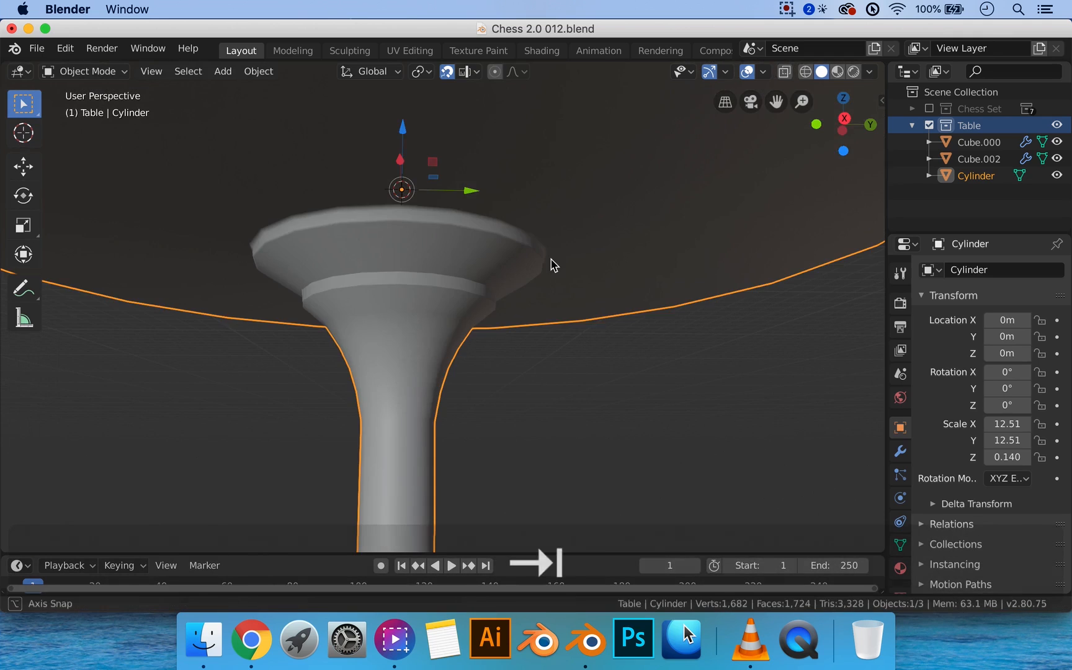
Examine the whole table, then the vase-like bulge, base and legs from closer up
middle_click_drag(553, 264, 528, 280)
scroll(547, 270, "down", 6)
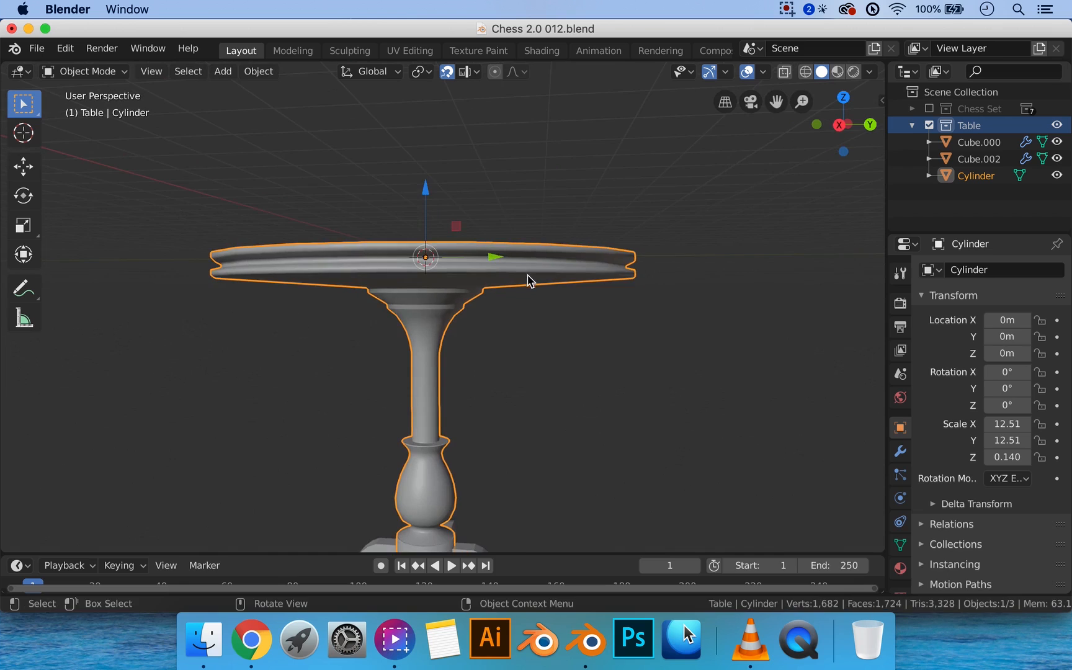
middle_click_drag(513, 331, 426, 230)
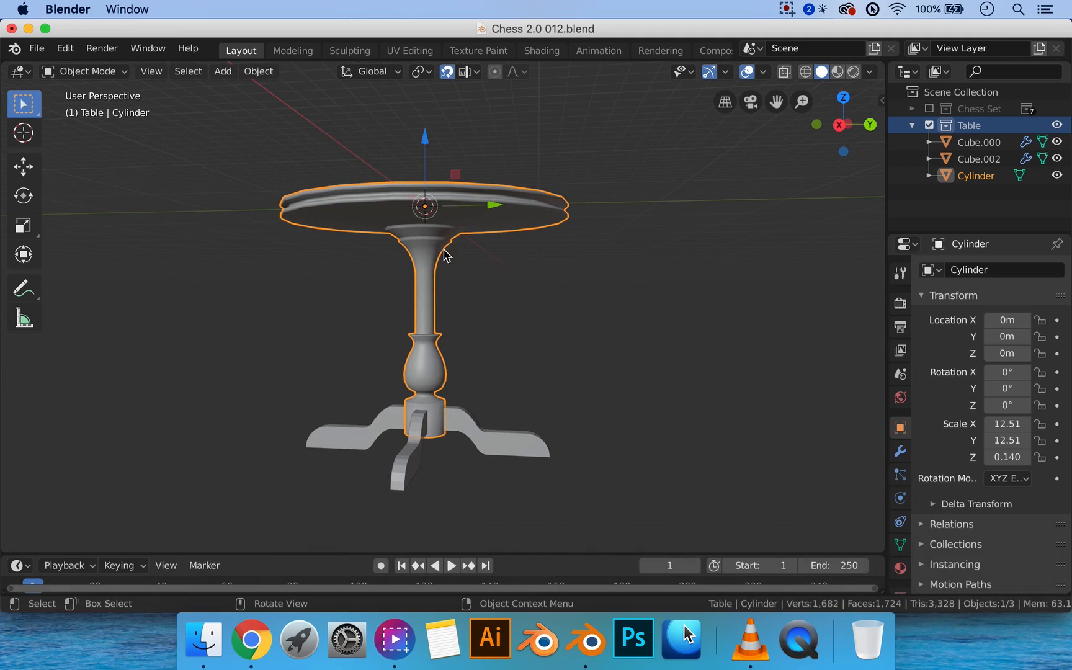
middle_click_drag(476, 259, 494, 298)
middle_click_drag(505, 350, 492, 277, "shift")
scroll(487, 275, "up", 5)
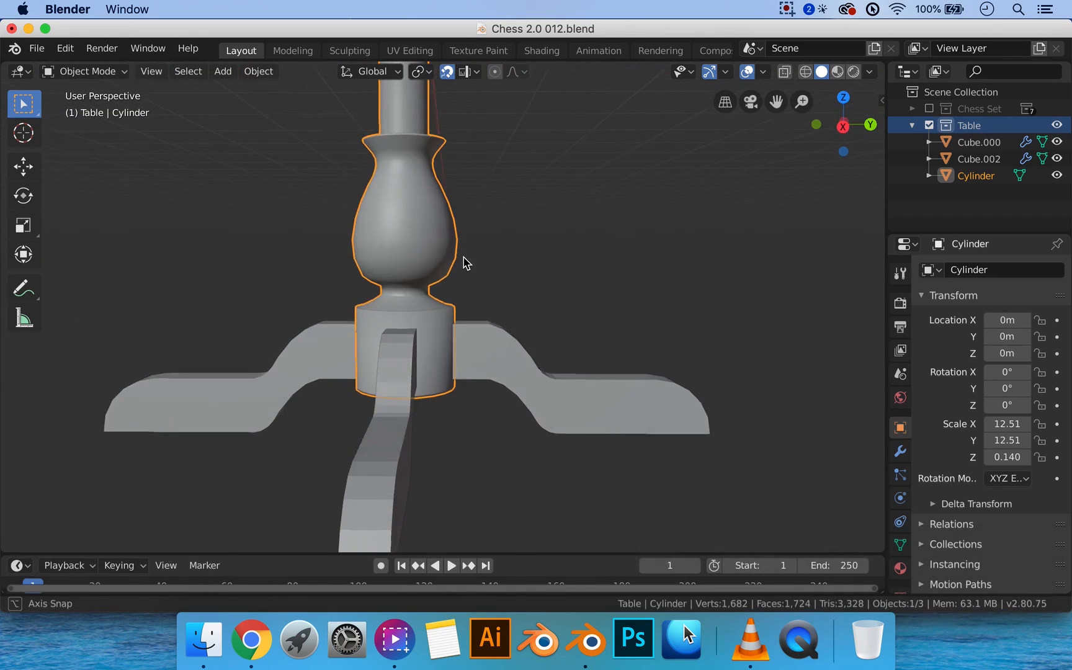
scroll(422, 236, "down", 5)
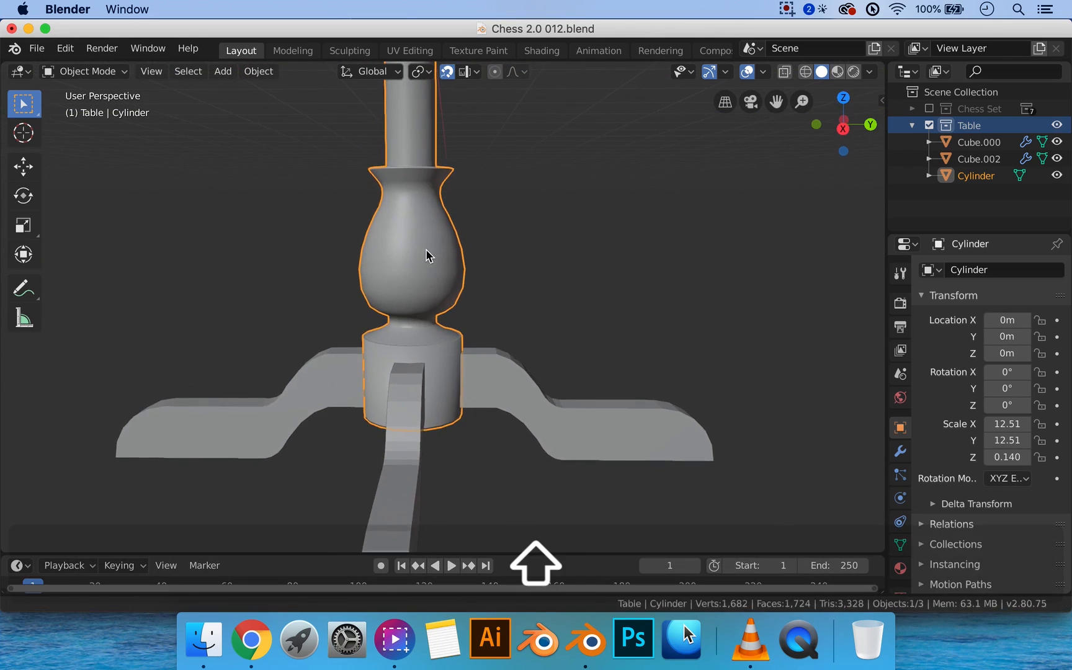
mouse_move(438, 246)
middle_mouse_down()
mouse_move(443, 255)
mouse_move(440, 230)
middle_mouse_up()
scroll(436, 310, "up", 1)
scroll(436, 315, "up", 3)
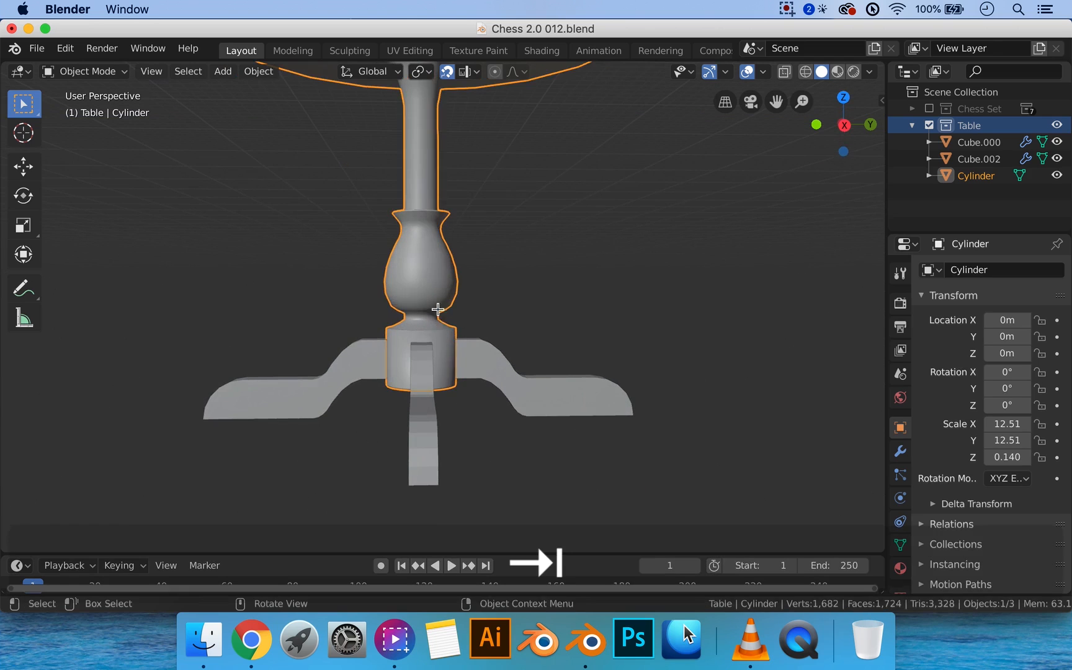
Scale the edge loop around the column's lower bulge to about 0.83 with proportional editing at a size of about 2.77
key("Tab")
scroll(440, 307, "up", 2)
middle_click_drag(440, 307, 441, 259)
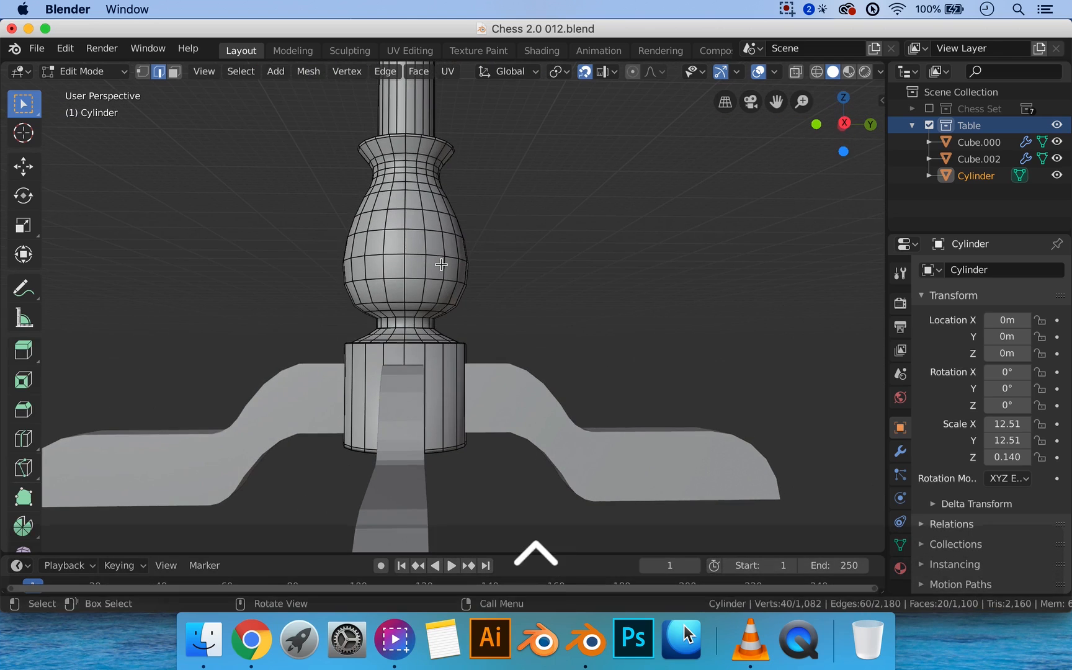
key("3")
left_click(458, 265, "alt")
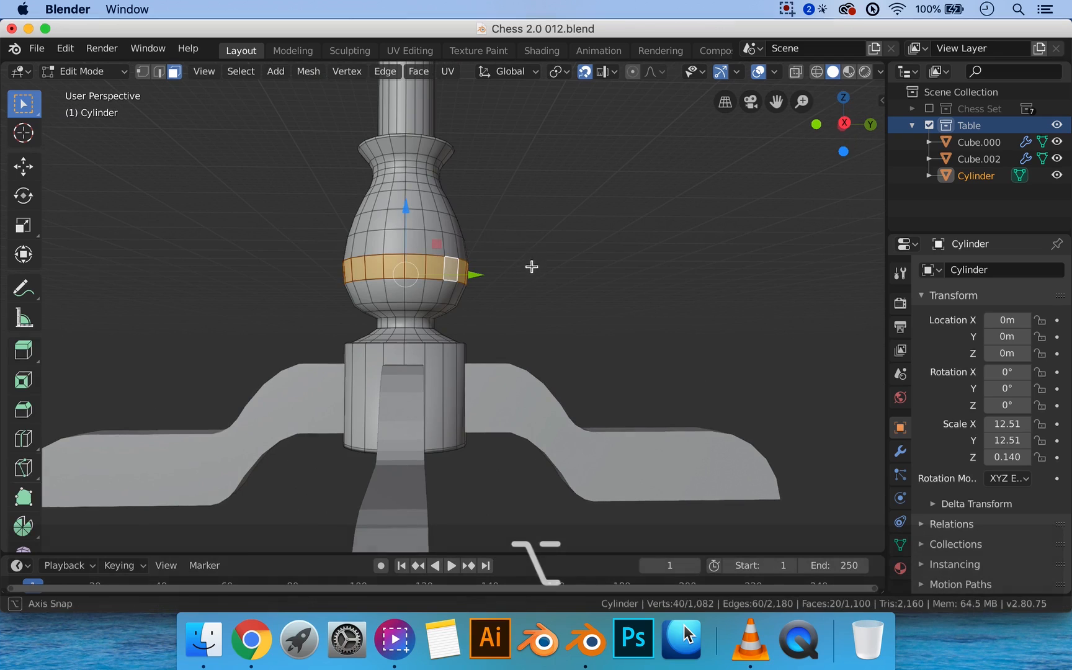
middle_click_drag(531, 266, 528, 277)
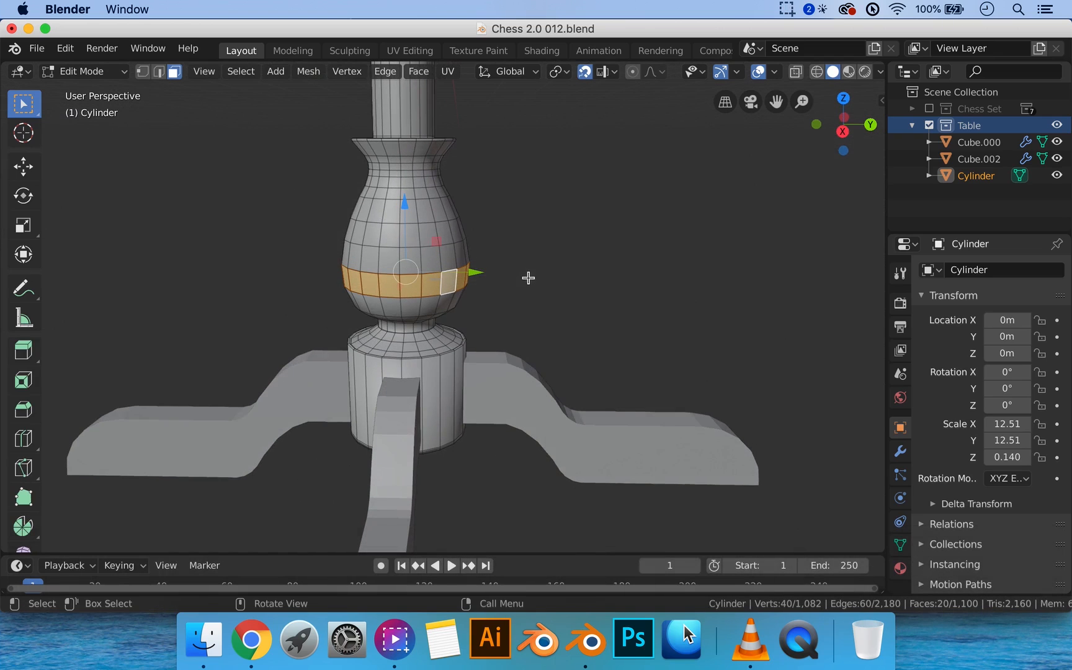
key("2")
left_click(364, 270, "alt")
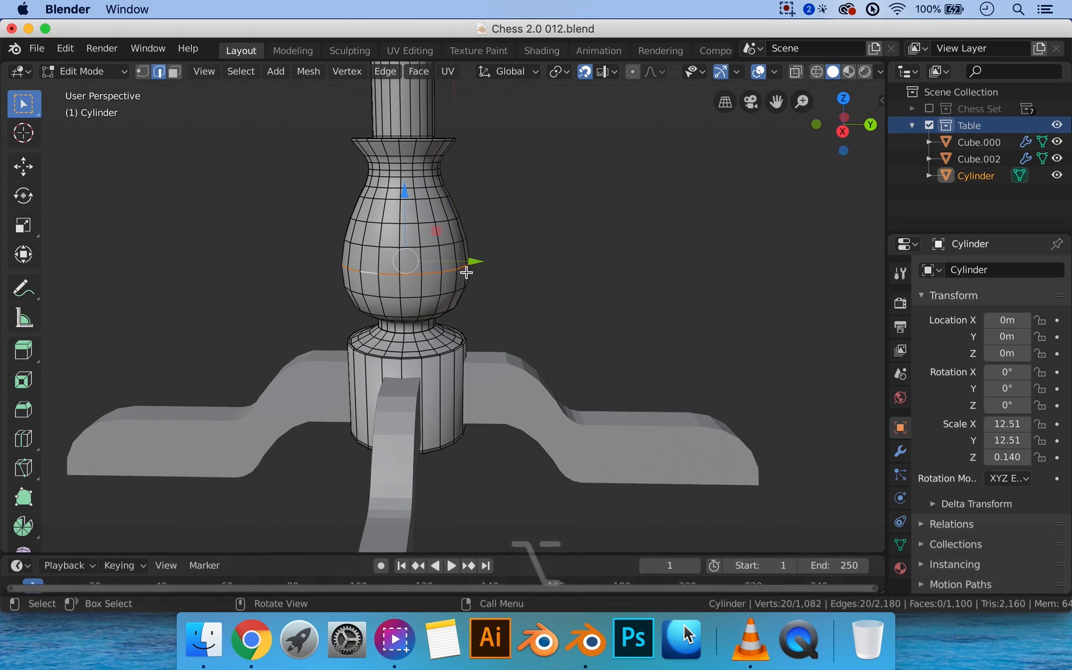
key("o")
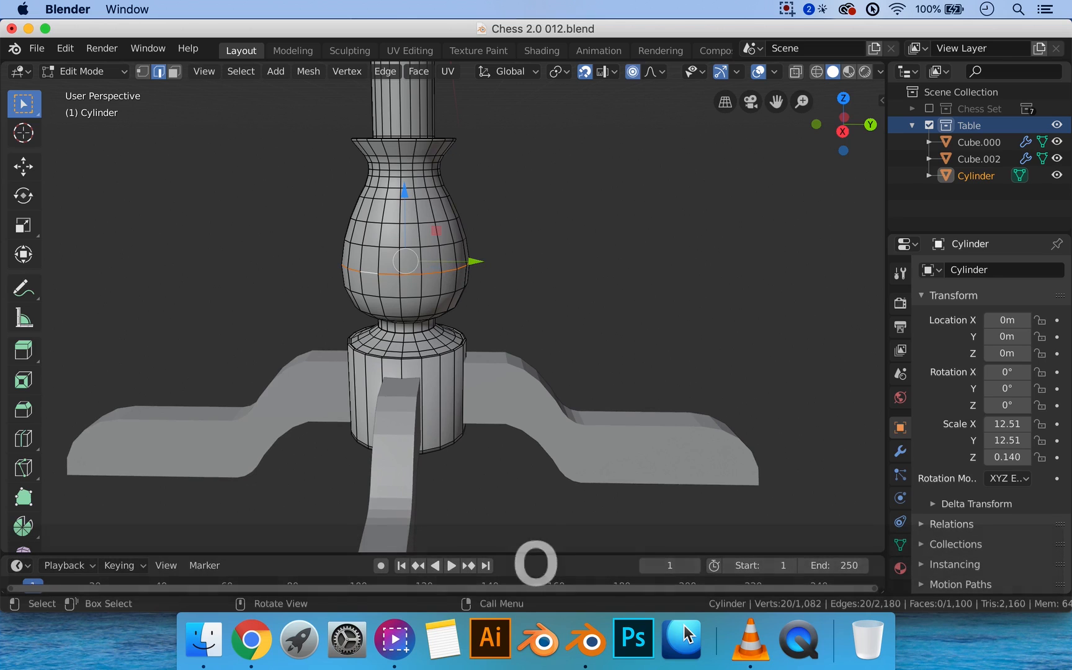
key("s")
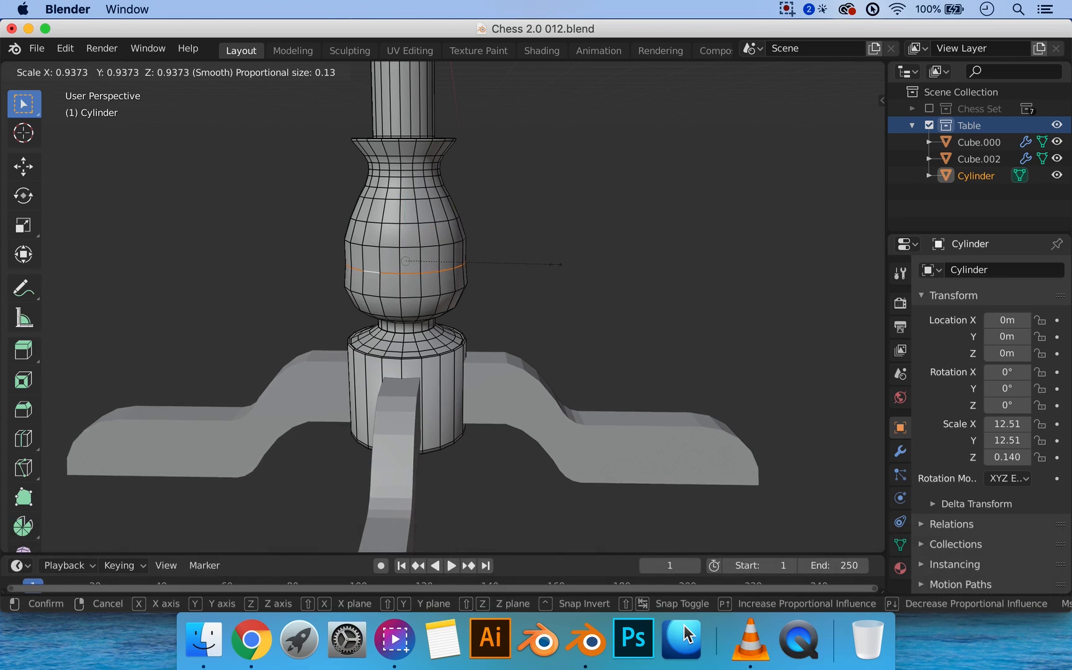
scroll(556, 263, "down", 13)
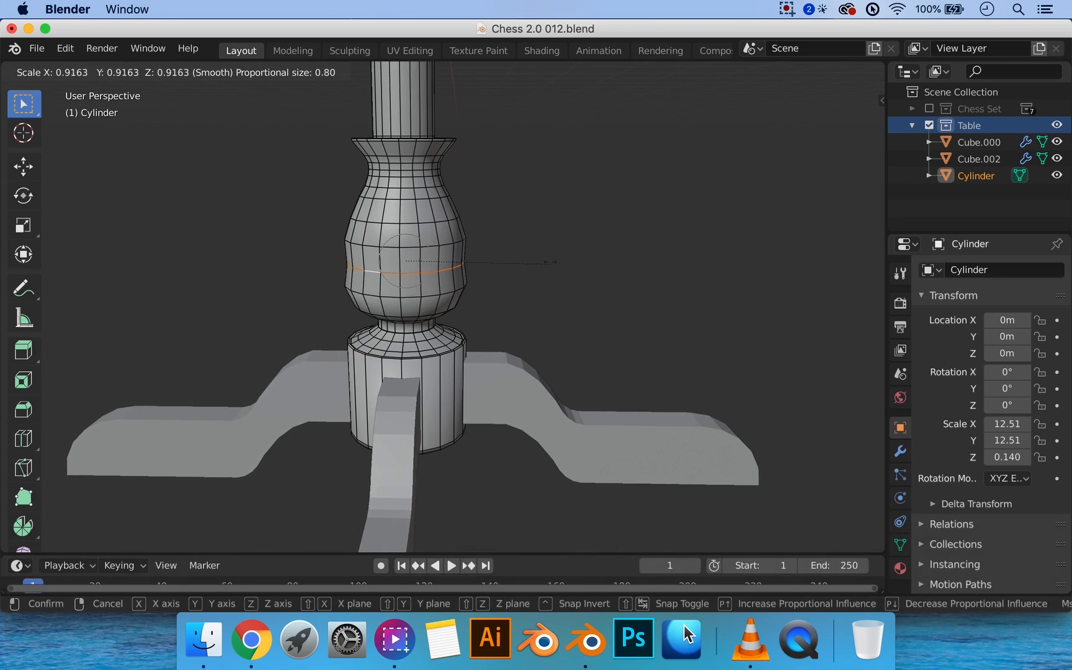
scroll(549, 262, "down", 5)
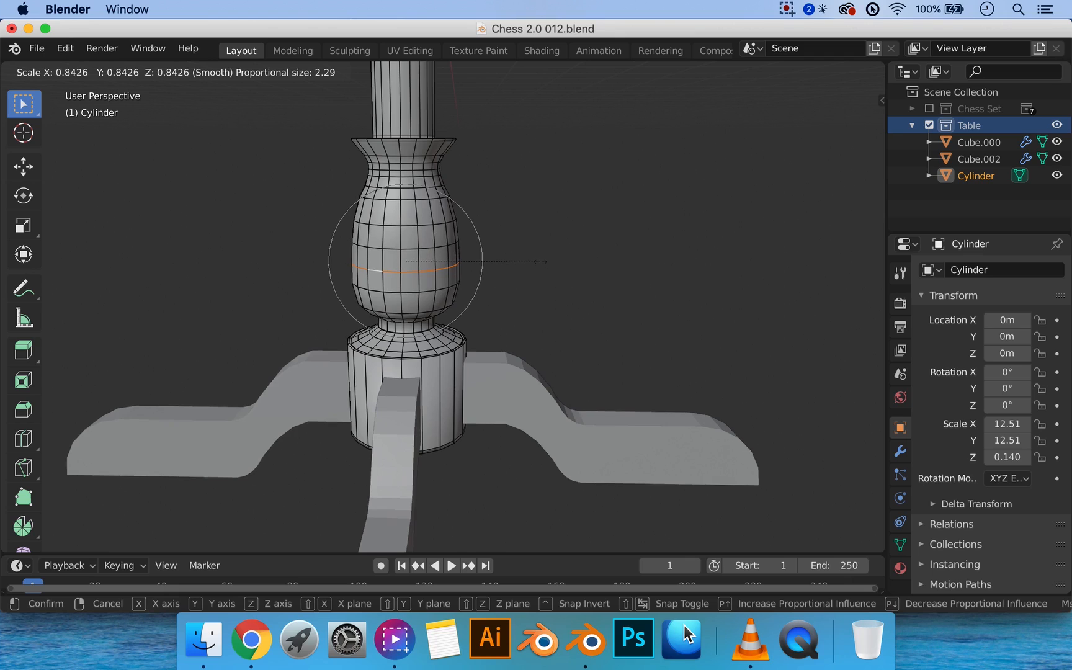
scroll(545, 261, "up", 2)
scroll(543, 262, "down", 4)
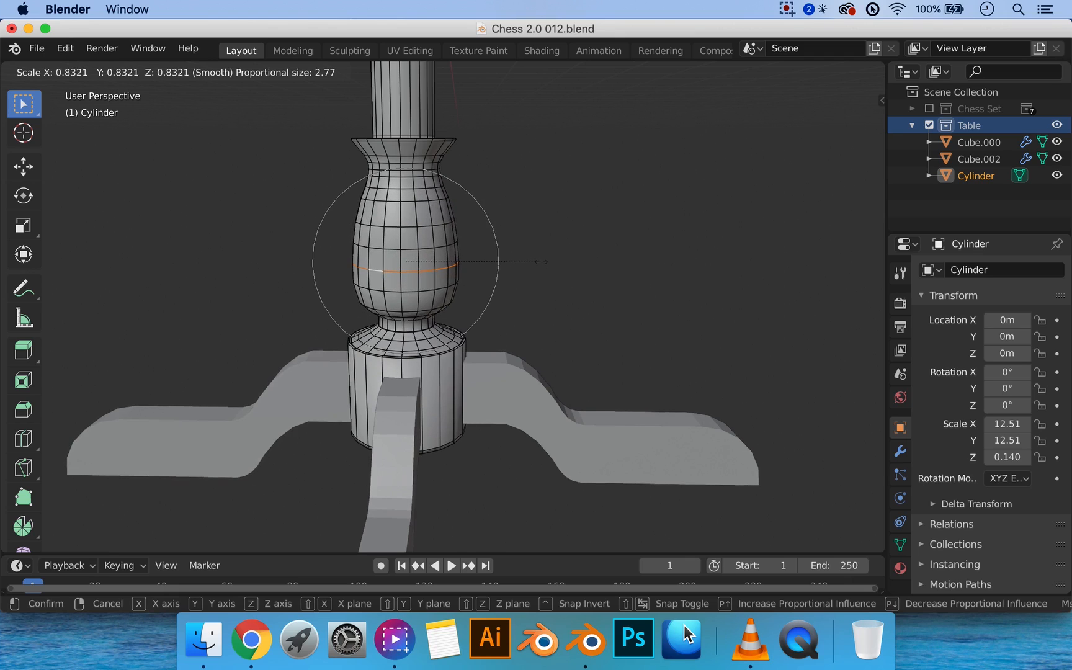
left_click(545, 261)
Slide the edge loop on the underside of the bulge upward by a factor of -0.2
middle_click_drag(562, 271, 505, 280)
key("Tab")
scroll(456, 294, "up", 5)
key("Tab")
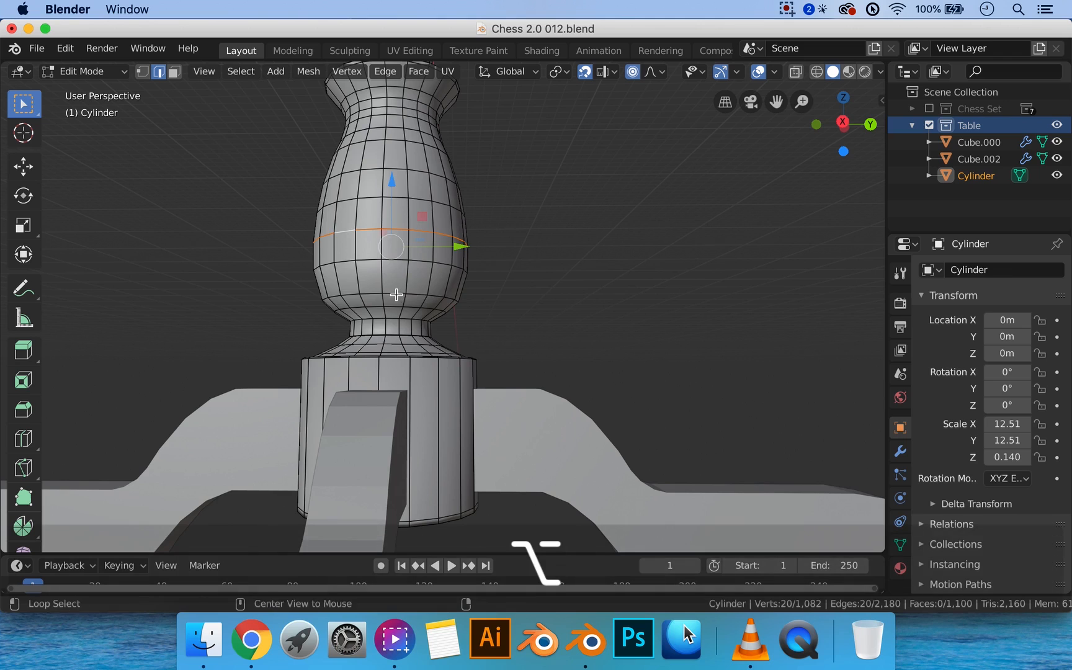
left_click(451, 301, "alt")
key("g")
key("g")
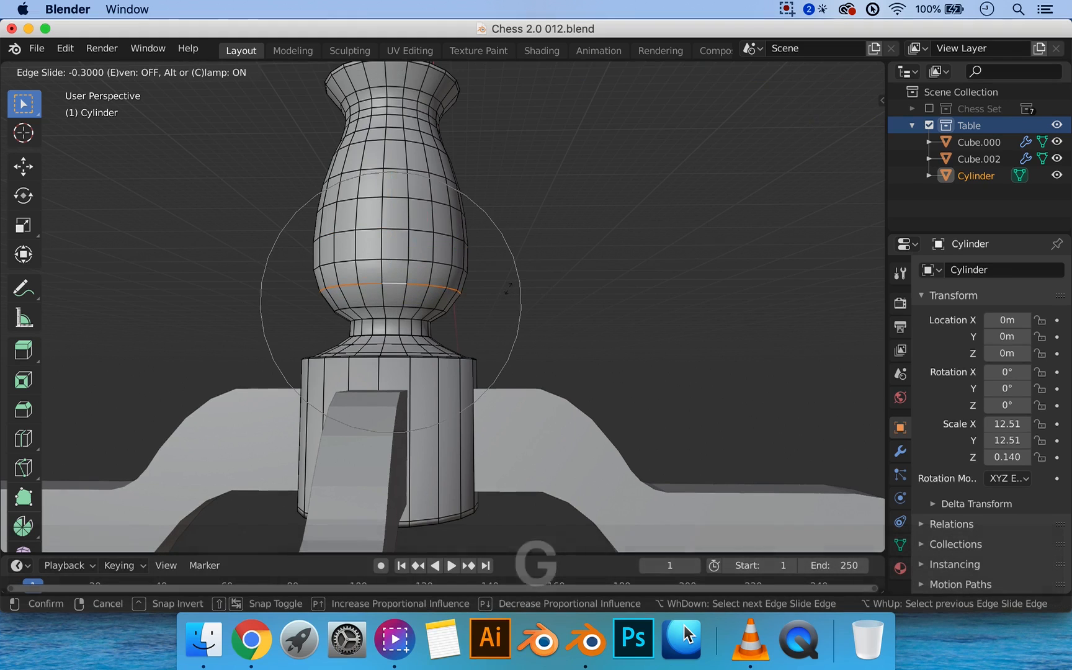
left_click(509, 288)
In the right orthographic view, slide the same loop slightly further up by a factor of 0.1
key("4")
key("3")
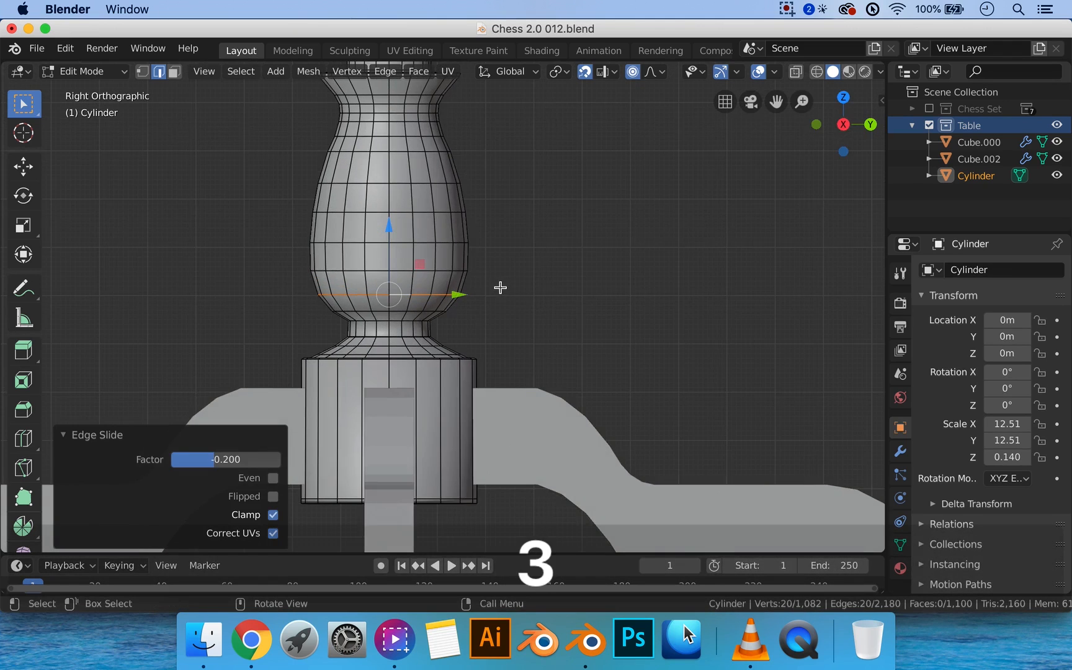
scroll(499, 287, "up", 2)
key("g")
key("g")
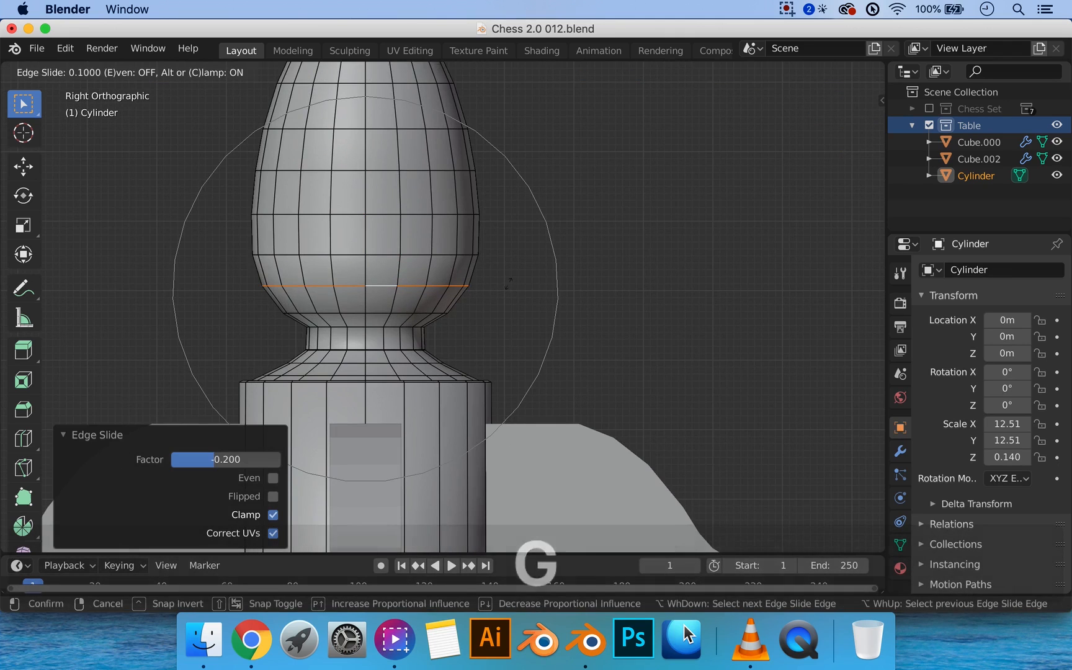
left_click(512, 285)
Slide the next edge loop down, just above the narrow neck, upward by a factor of 0.2
scroll(533, 286, "down", 3)
middle_click_drag(520, 276, 520, 281, "shift")
scroll(520, 281, "up", 2)
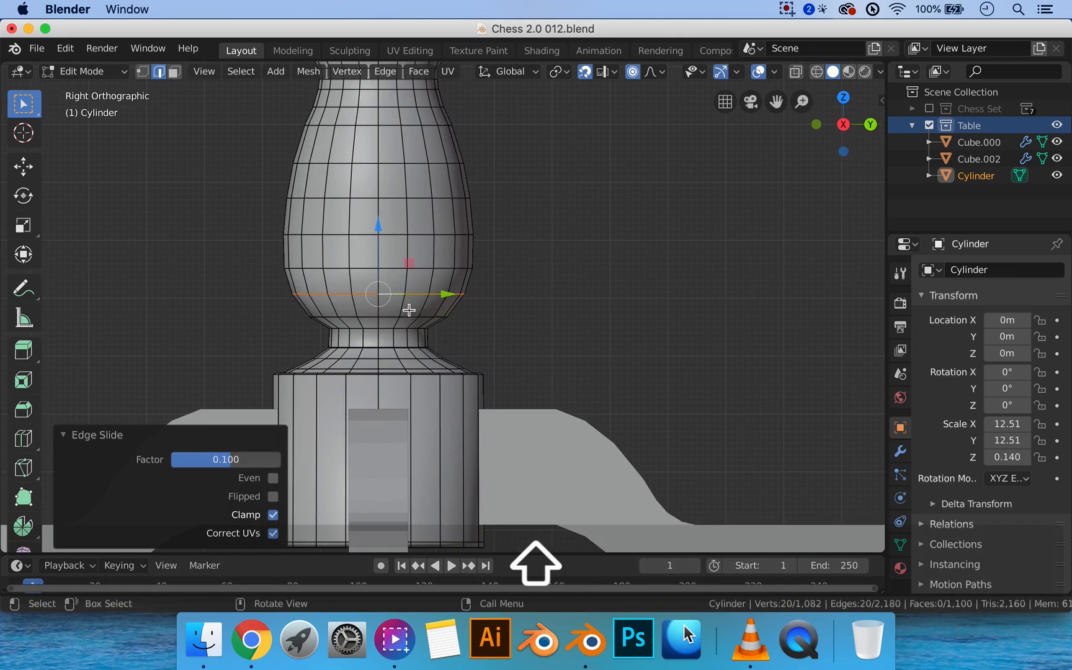
left_click(583, 314, "alt")
key("g")
key("g")
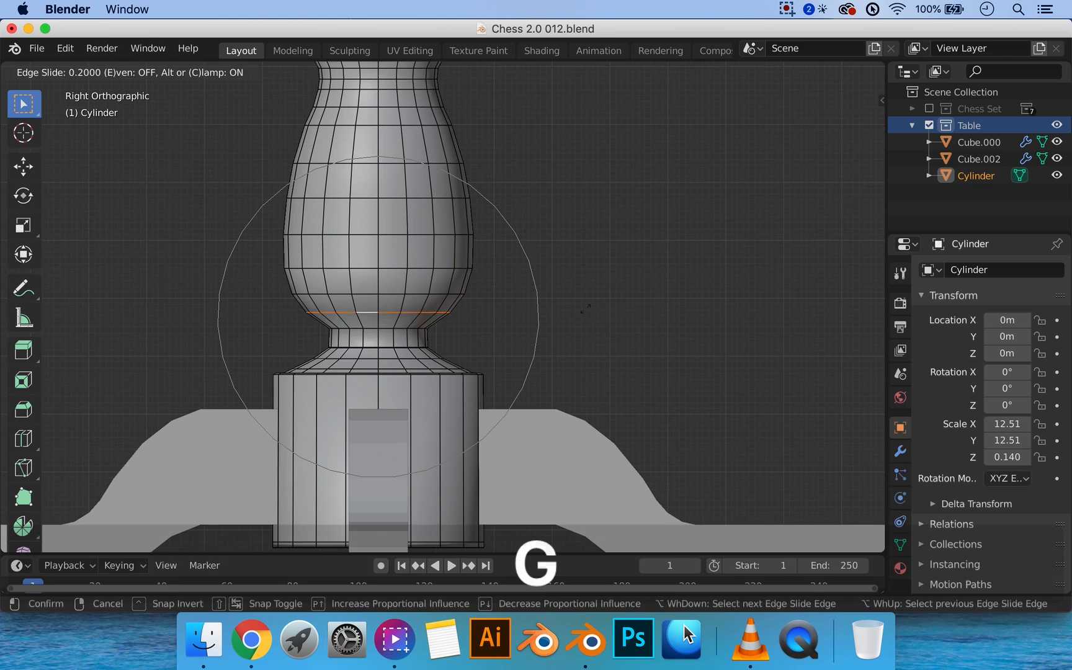
left_click(573, 313)
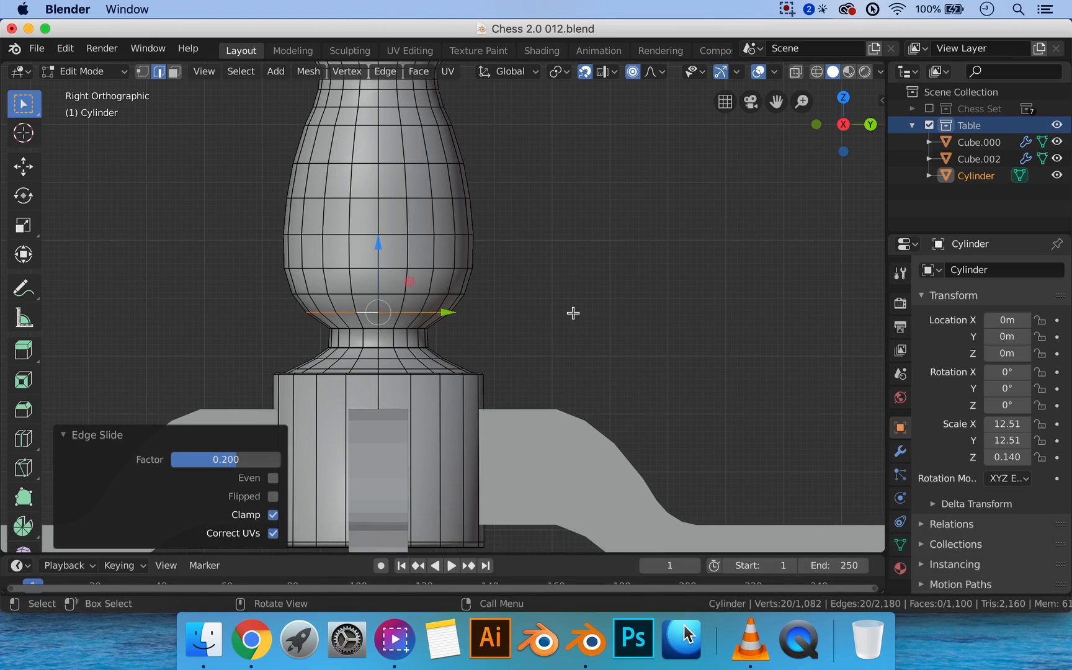
Turn off proportional editing and bevel the edge loop at the top of the narrow neck with a width of 0.0317 m
key("o")
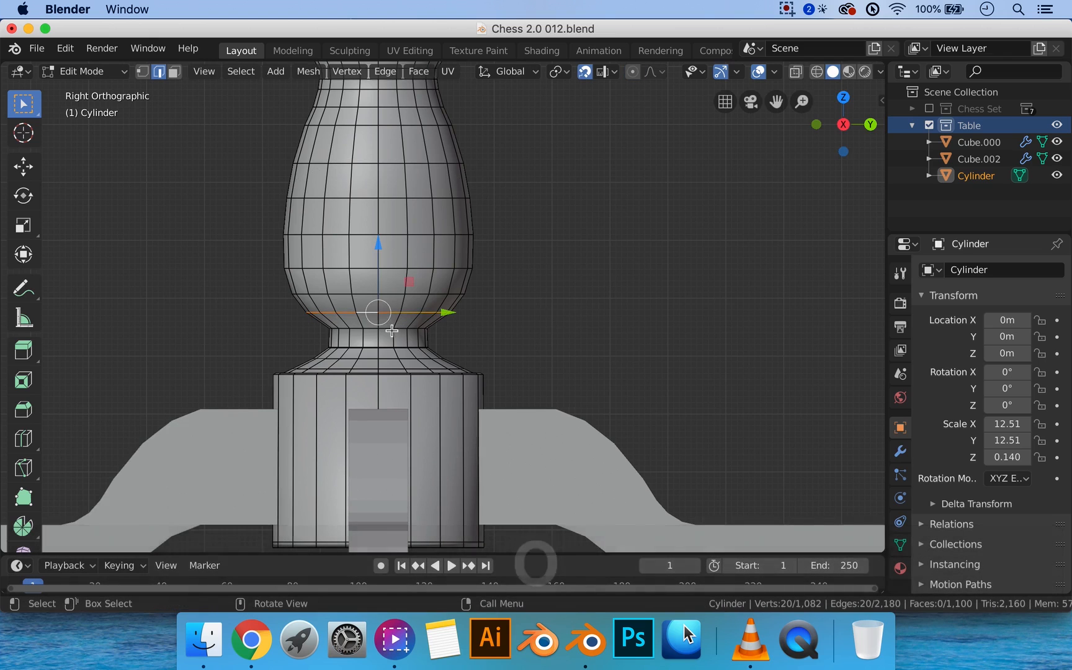
scroll(573, 313, "up", 3)
left_click(317, 345, "alt")
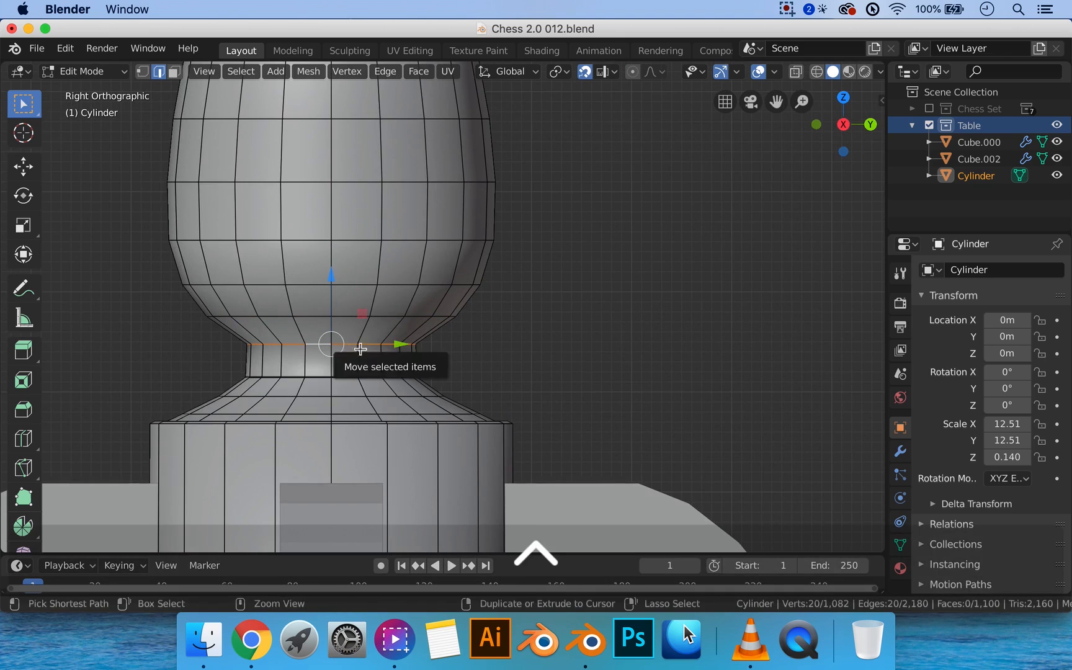
key("ctrl+b")
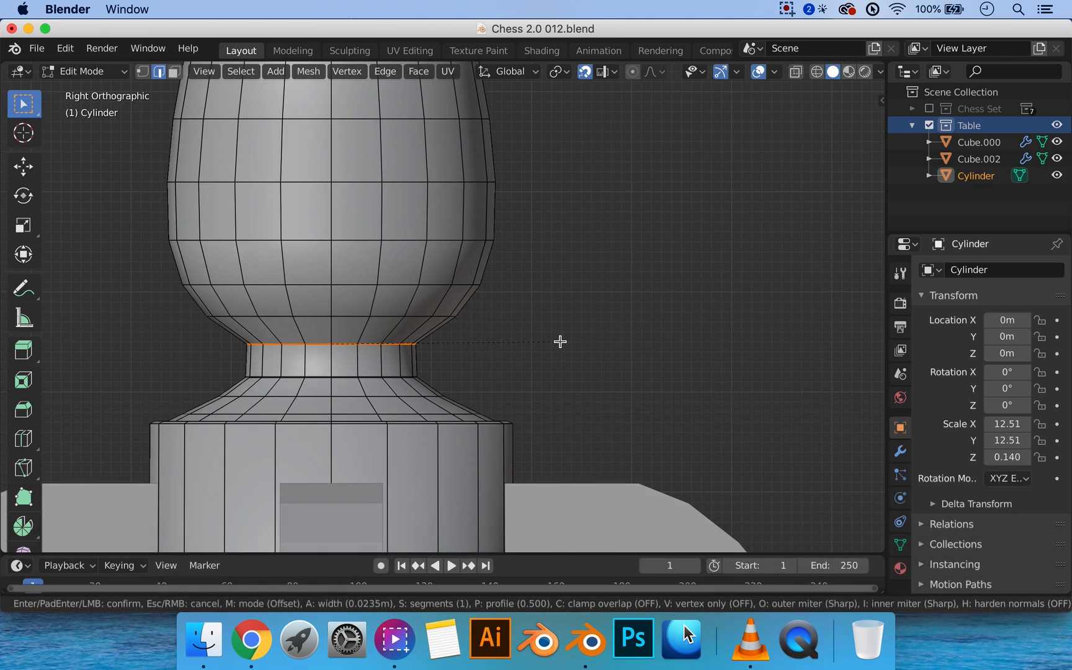
left_click(565, 341)
key("Tab")
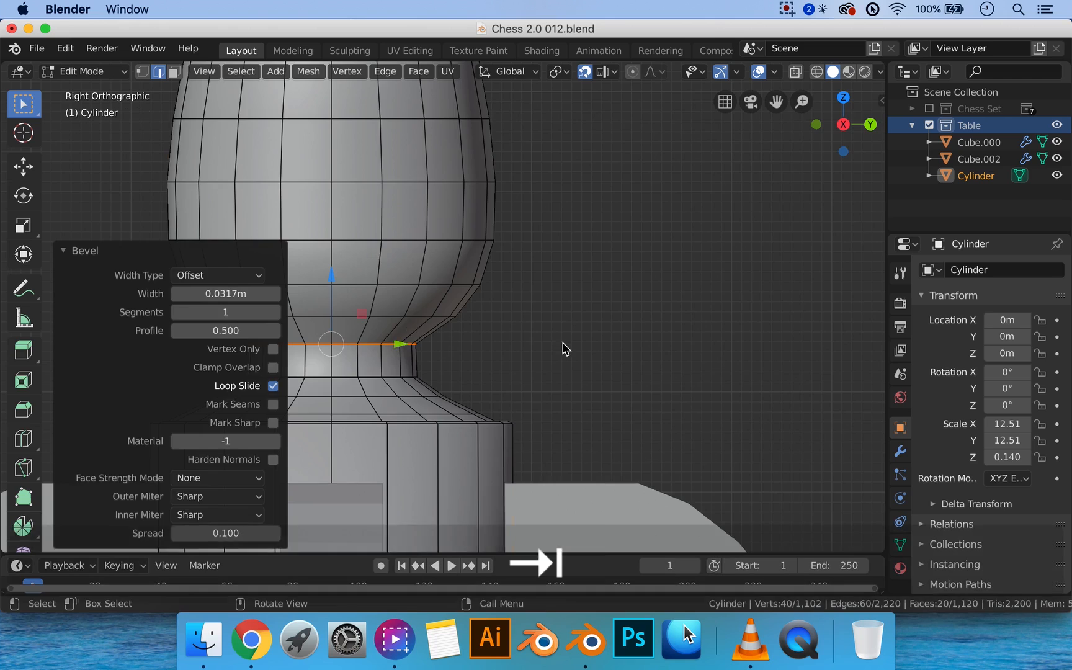
Add a loop cut to the straight column shaft and slide it up close to the joint with the flared top
scroll(546, 329, "down", 4)
middle_click_drag(536, 318, 452, 280)
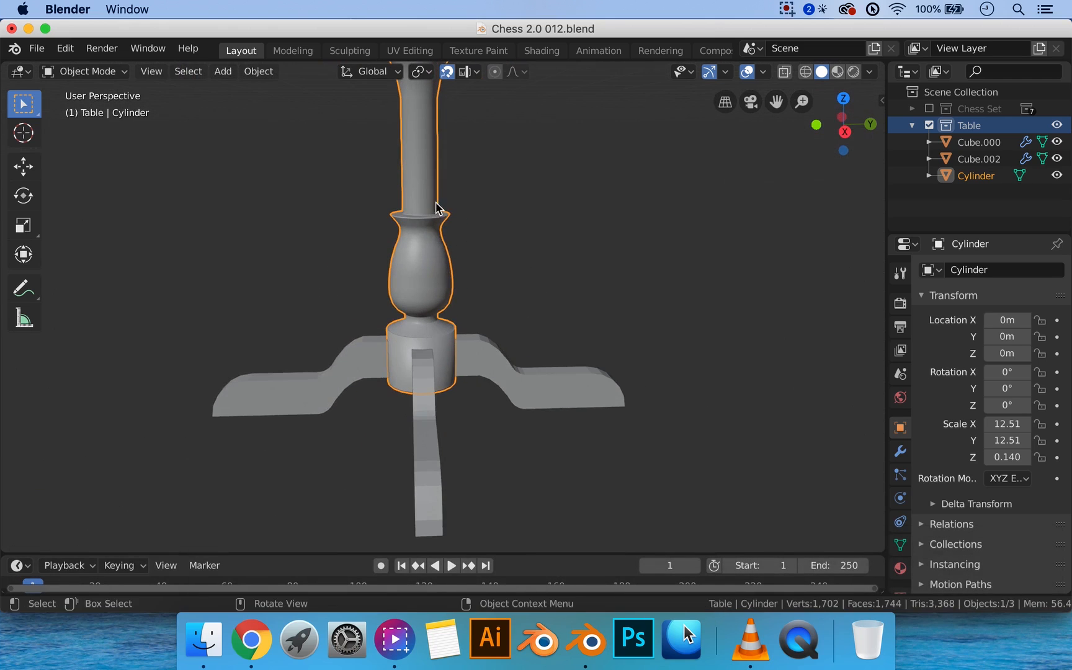
middle_click_drag(438, 205, 455, 335, "shift")
key("Tab")
scroll(436, 255, "up", 3)
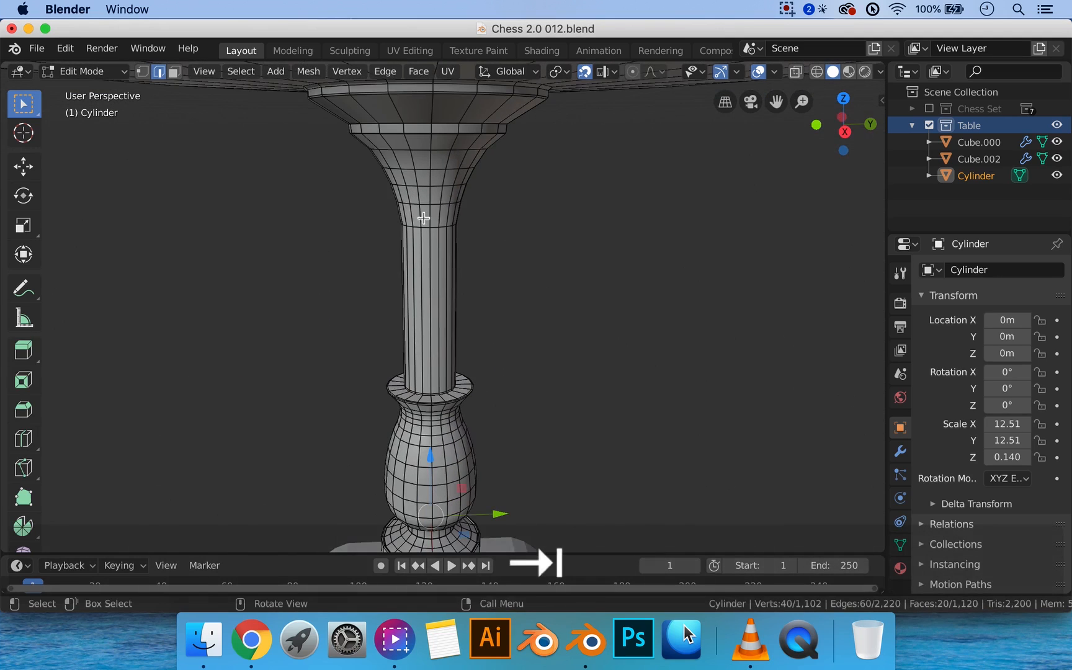
left_click(428, 226, "alt")
key("ctrl+r")
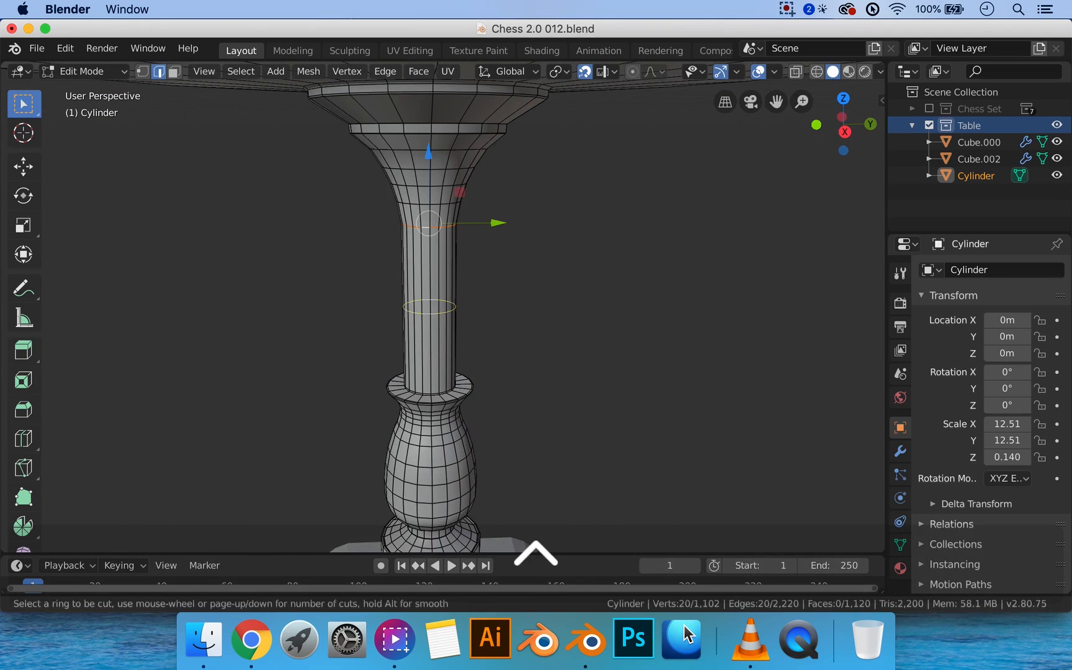
left_click(438, 263)
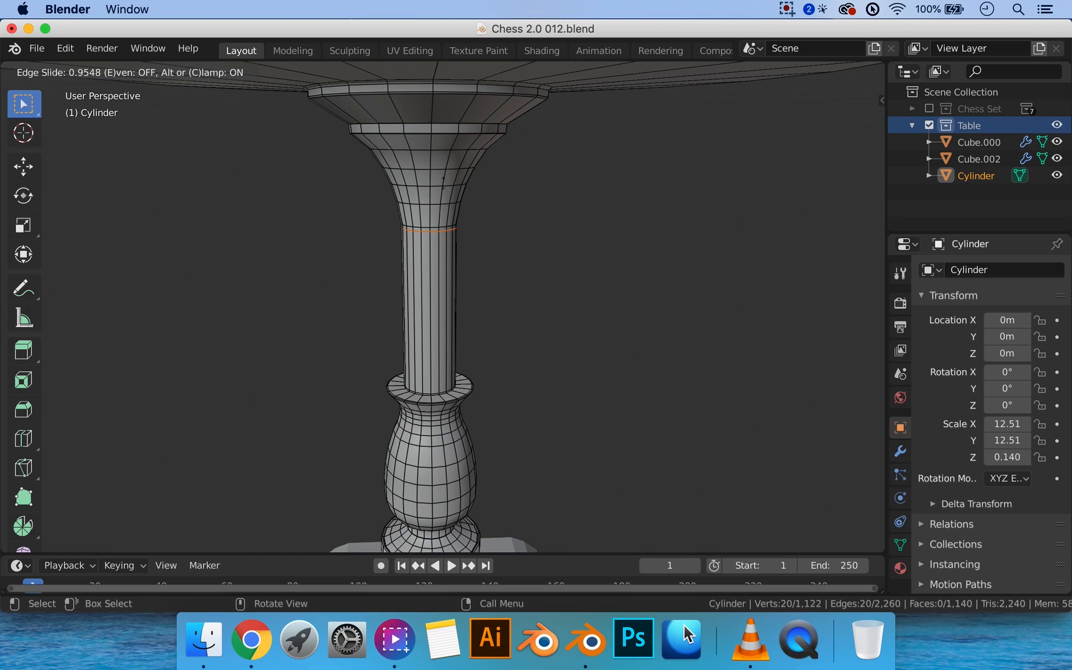
left_click(443, 182)
Move the new edge loop slightly up along Z, closer to the joint with the flare
scroll(456, 196, "up", 5)
middle_click_drag(458, 185, 460, 310, "shift")
scroll(410, 263, "up", 1)
left_click_drag(405, 151, 406, 135)
key("Tab")
scroll(467, 232, "down", 4)
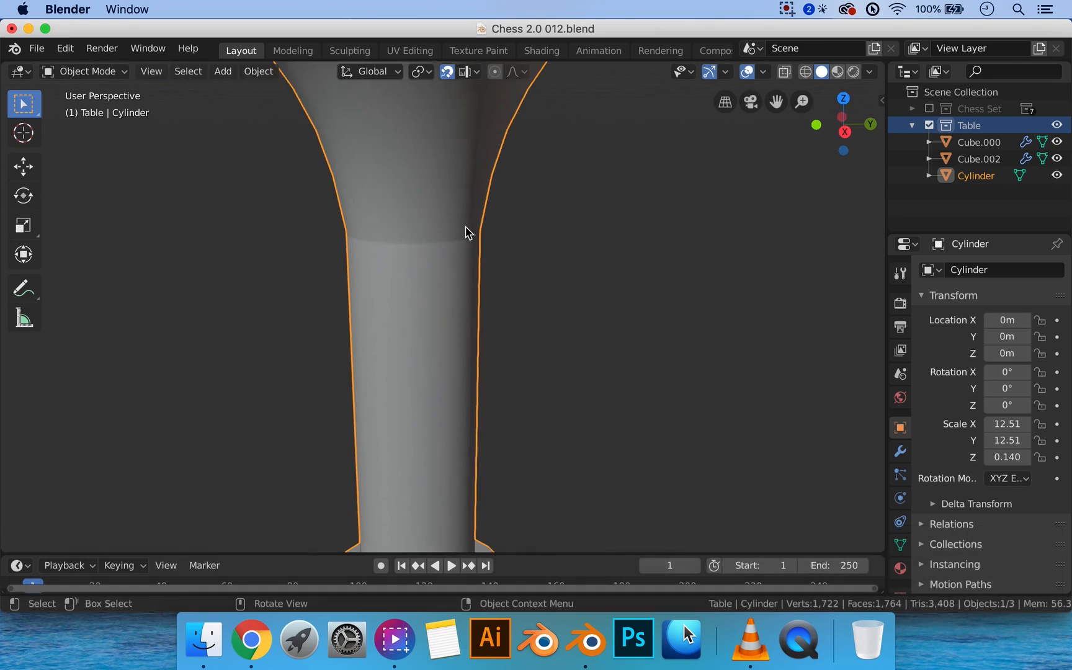
Scale the edge loop at the base of the flare to 0.962 to form a small inward step
scroll(434, 250, "up", 3)
key("Tab")
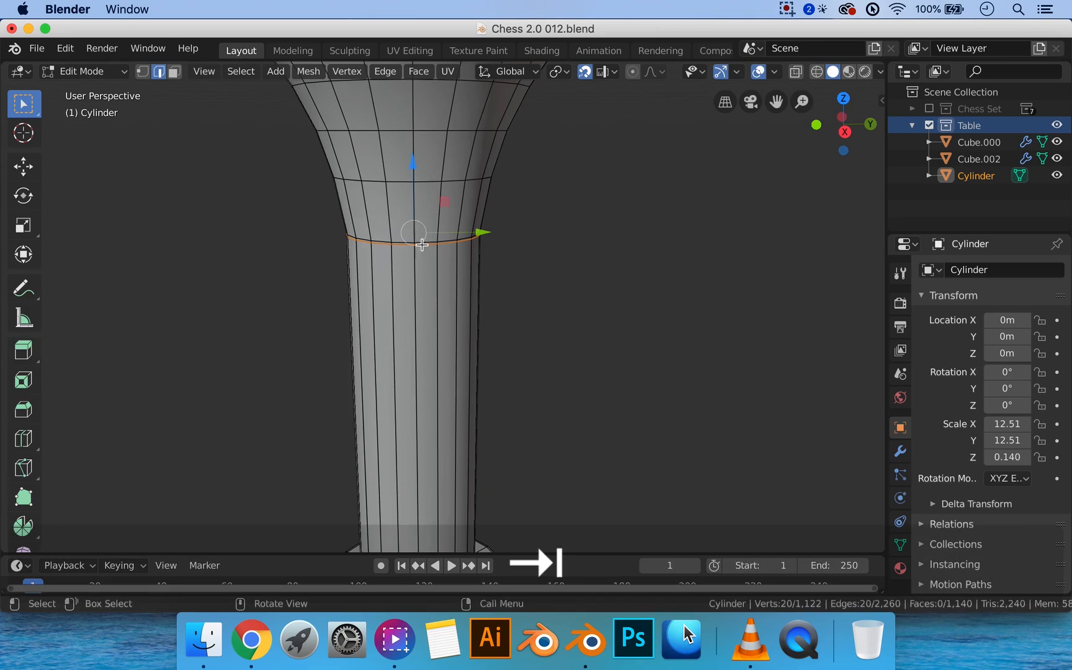
left_click(379, 241, "alt")
scroll(481, 227, "up", 2)
middle_click_drag(482, 143, 489, 216, "shift")
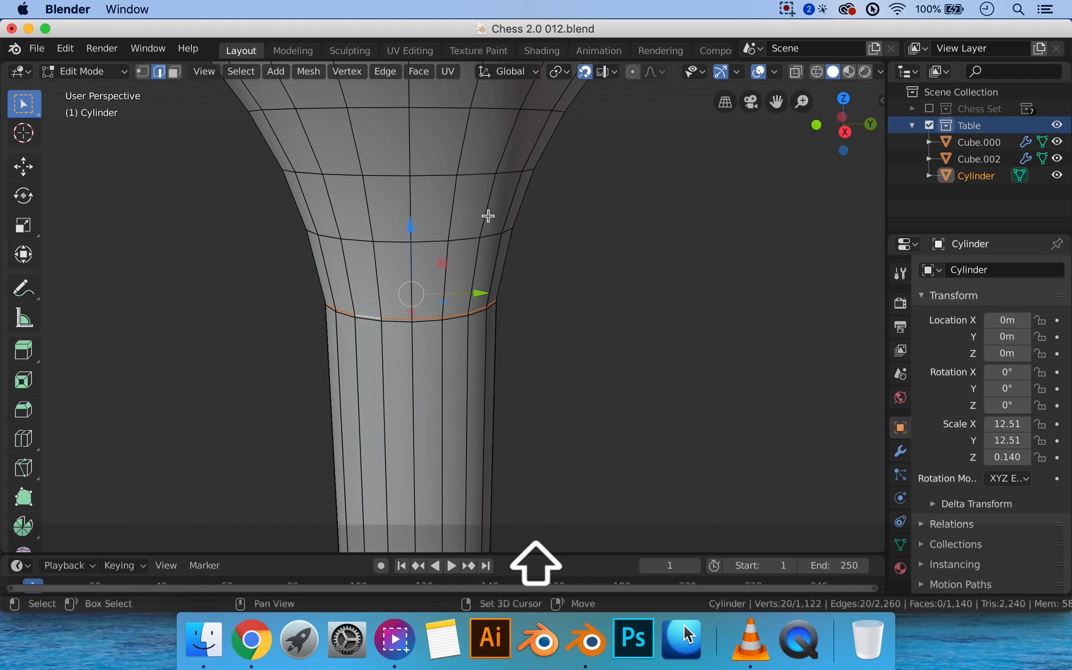
key("s")
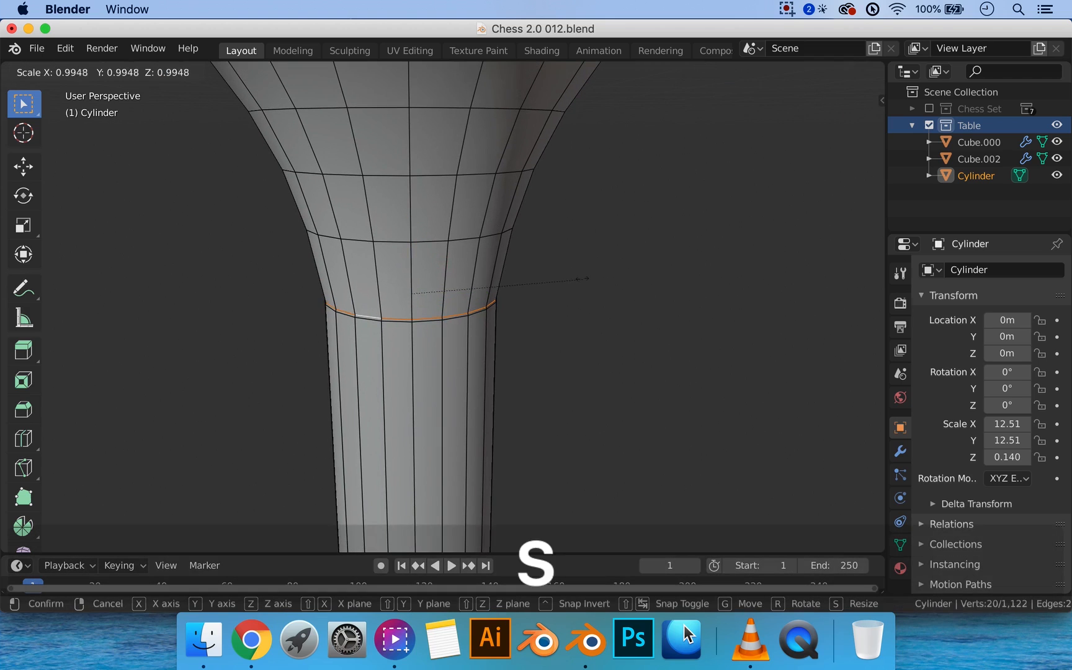
left_click(581, 280)
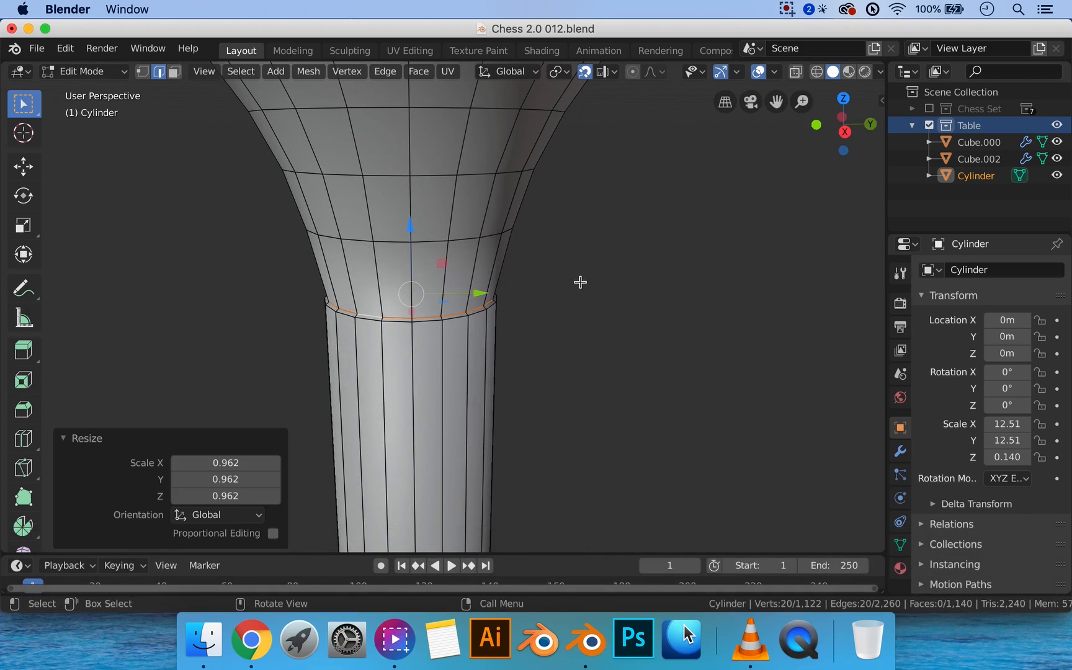
Bevel the inset loop at the base of the flare, and select the outer rim loop just below it
key("ctrl+b")
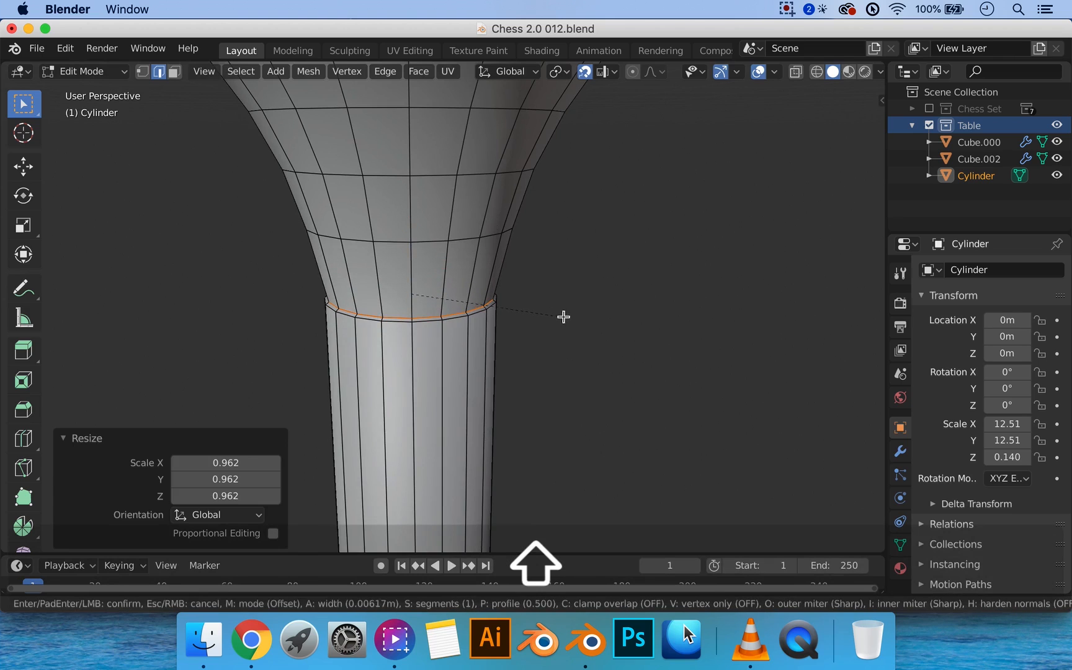
left_click(742, 333)
scroll(469, 357, "up", 2)
left_click(430, 334, "alt")
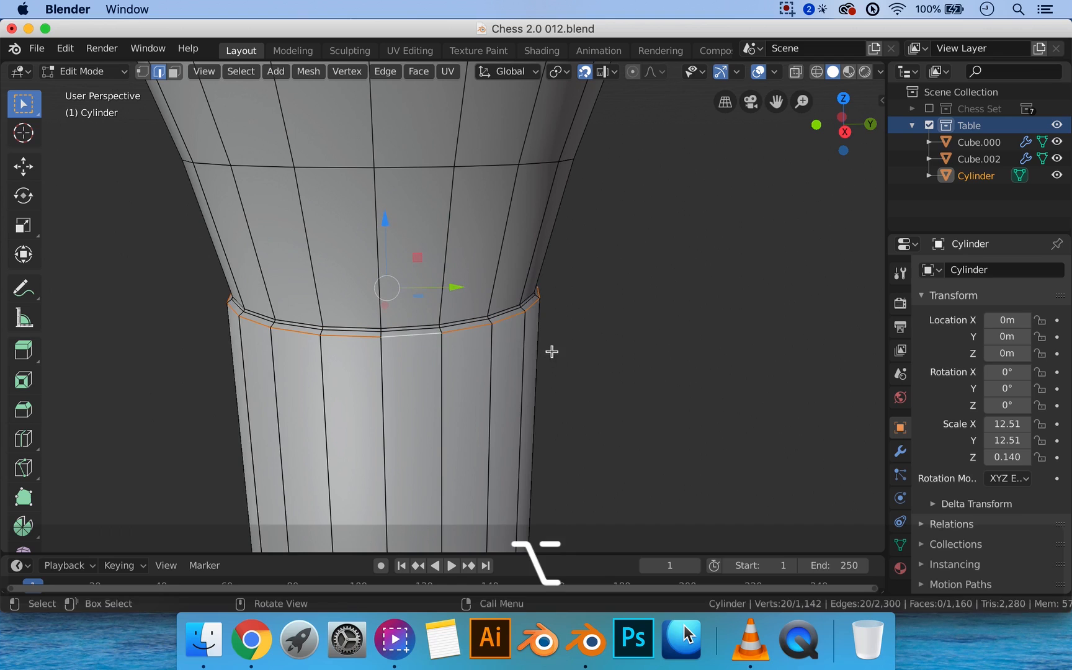
key("ctrl+b")
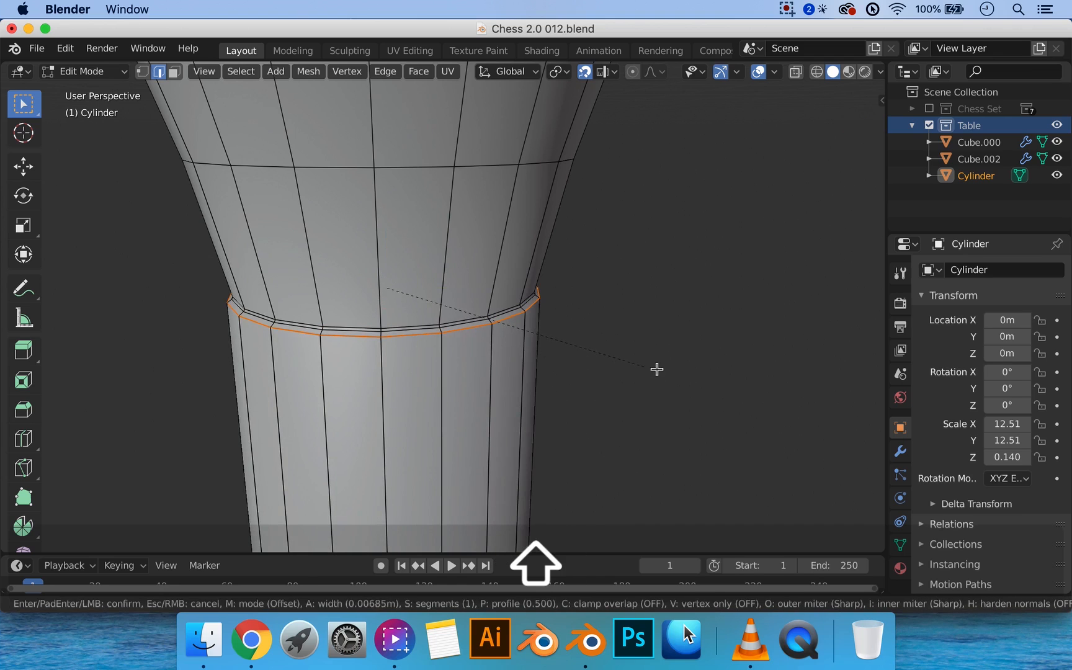
left_click(656, 369)
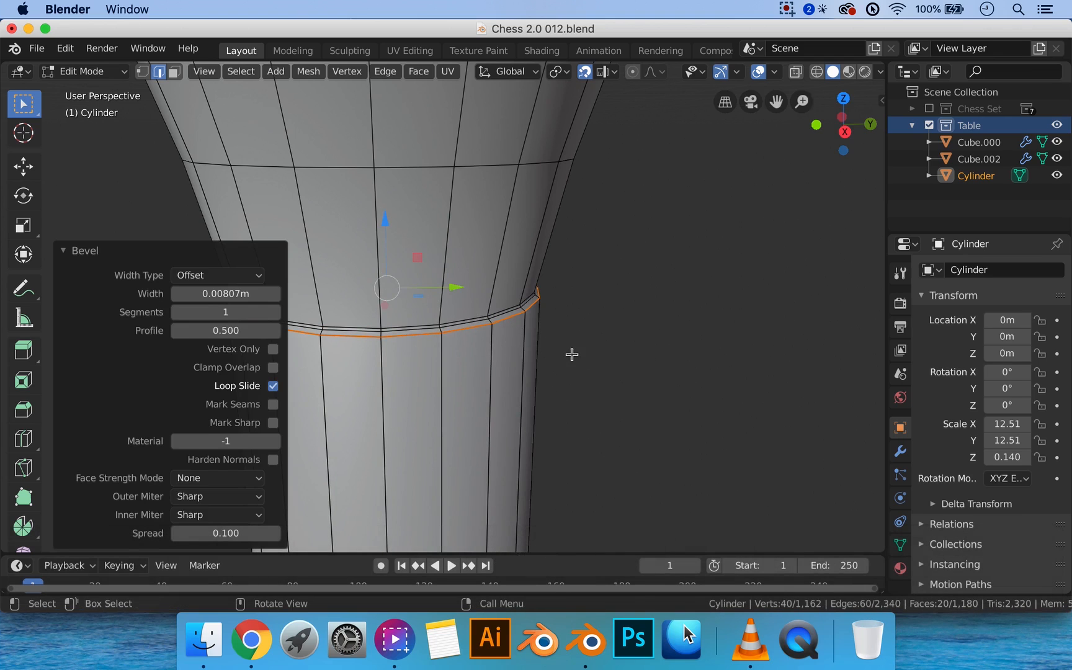
key("super+z")
Bevel the selected outer rim loop at the top of the shaft with a width of 0.0338 m
key("ctrl+b")
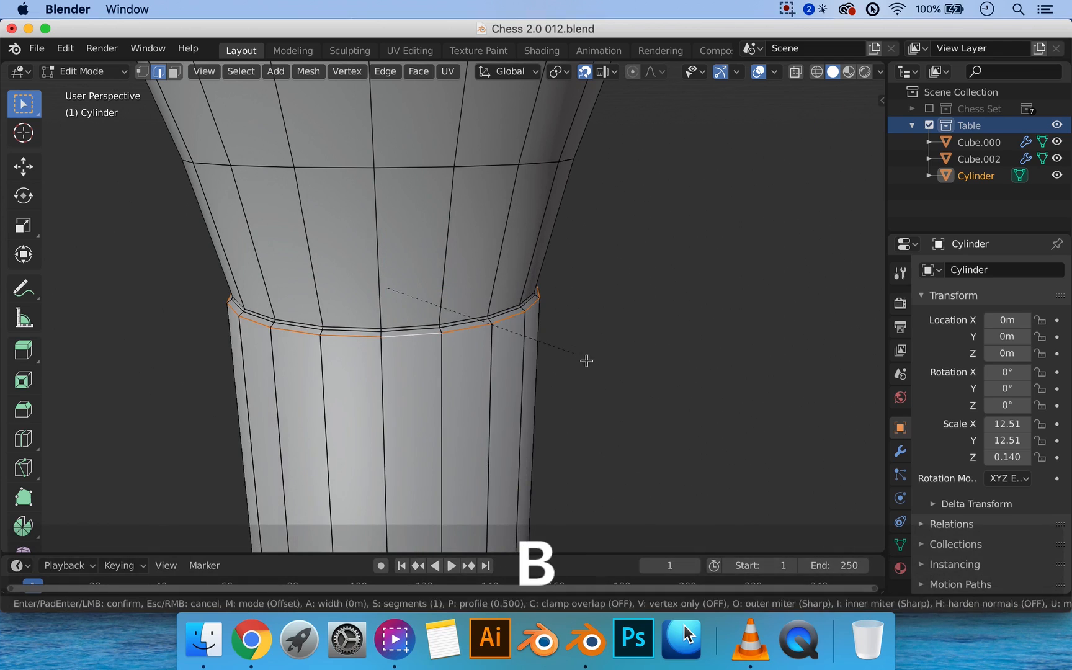
left_click(603, 364)
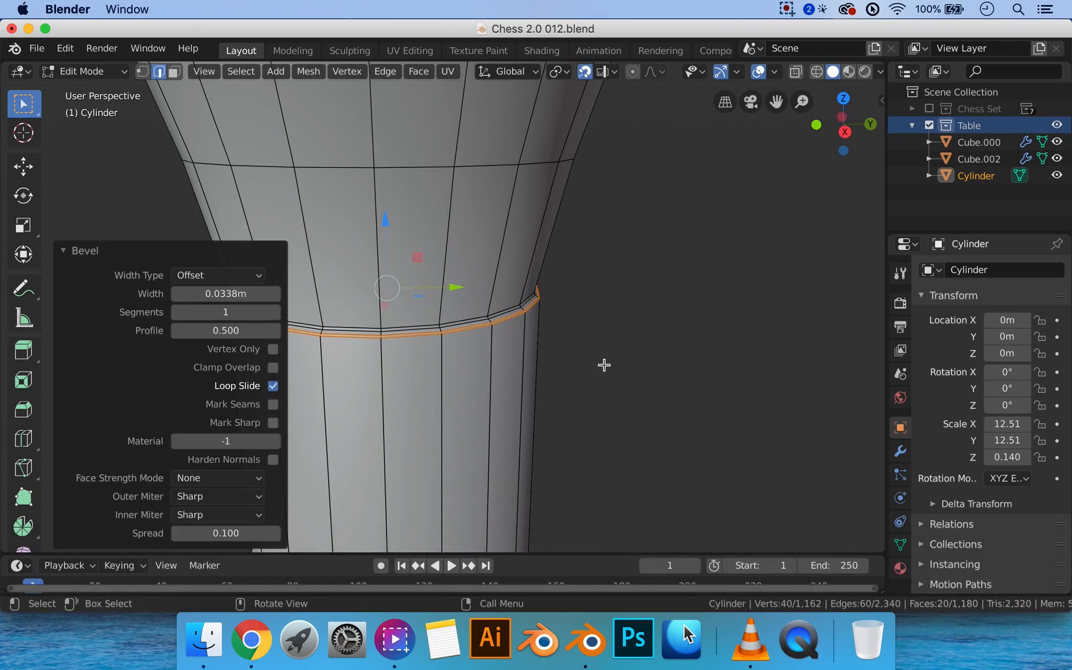
Return to Object Mode and examine the whole table's shape from below and from the side
key("Tab")
scroll(598, 364, "down", 5)
scroll(589, 335, "down", 10)
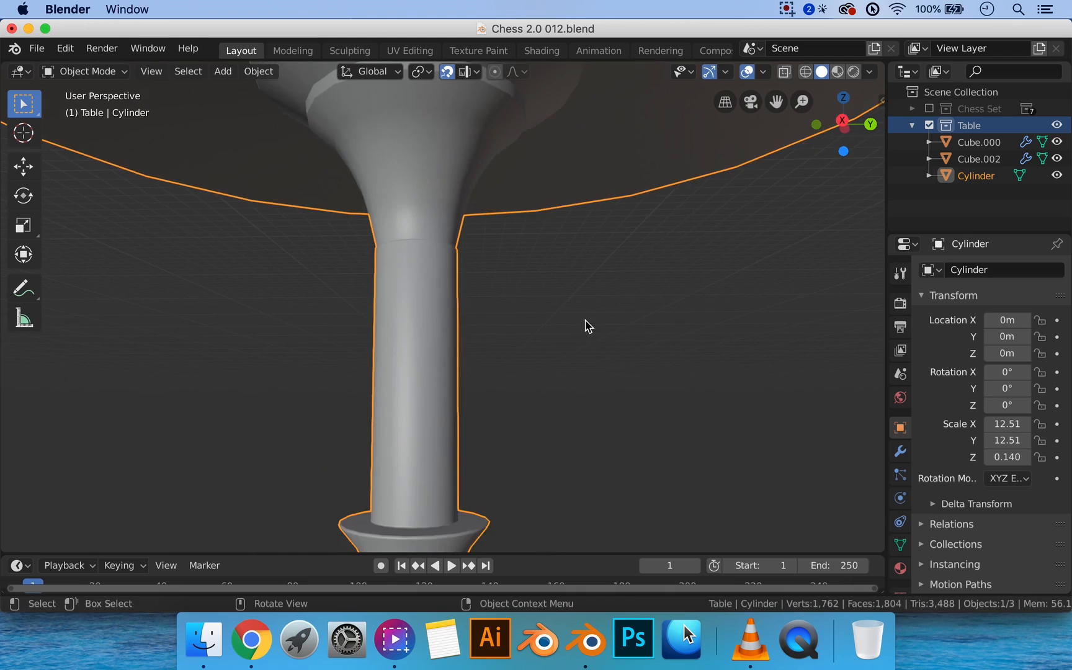
mouse_move(571, 350)
middle_mouse_down()
mouse_move(574, 333)
mouse_move(591, 352)
mouse_move(567, 335)
middle_mouse_up()
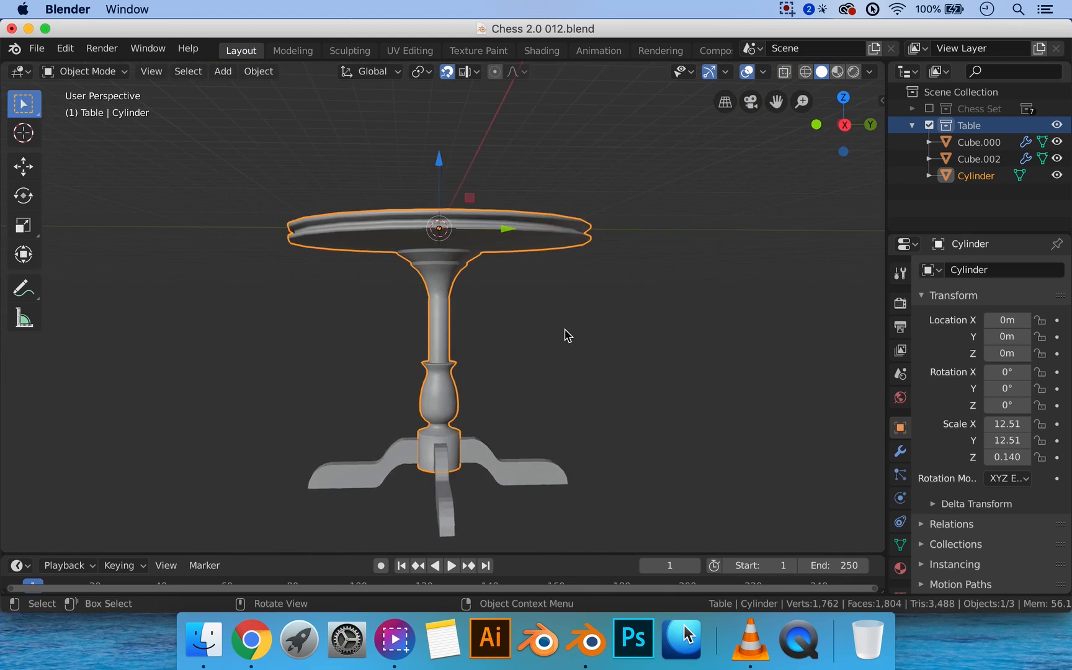
scroll(567, 335, "up", 4)
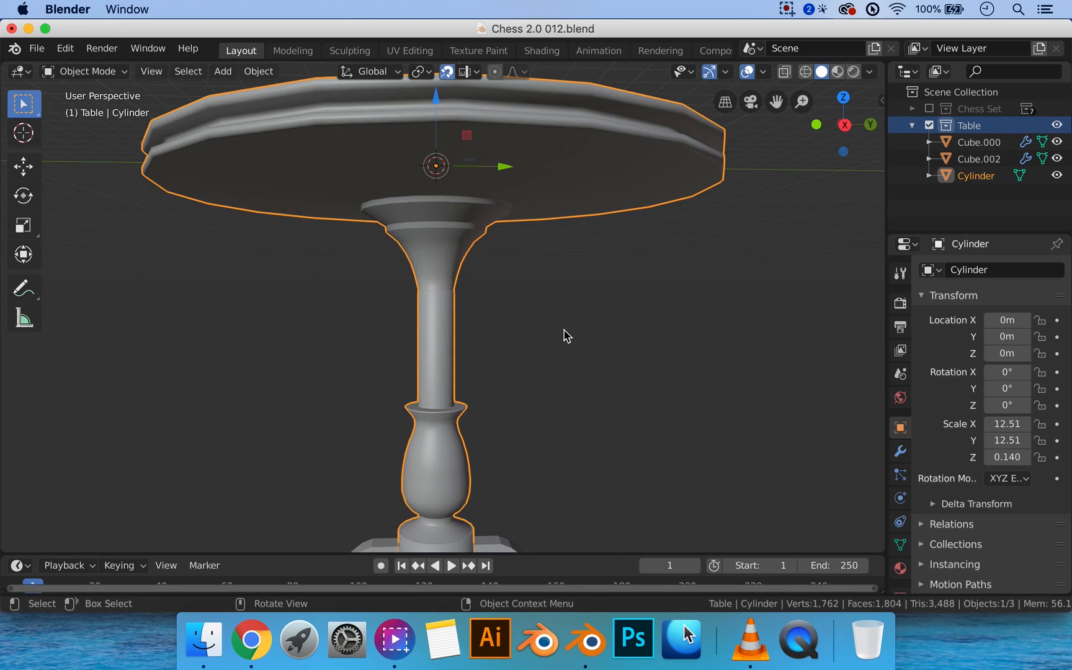
scroll(546, 330, "down", 4)
middle_click_drag(527, 314, 517, 363)
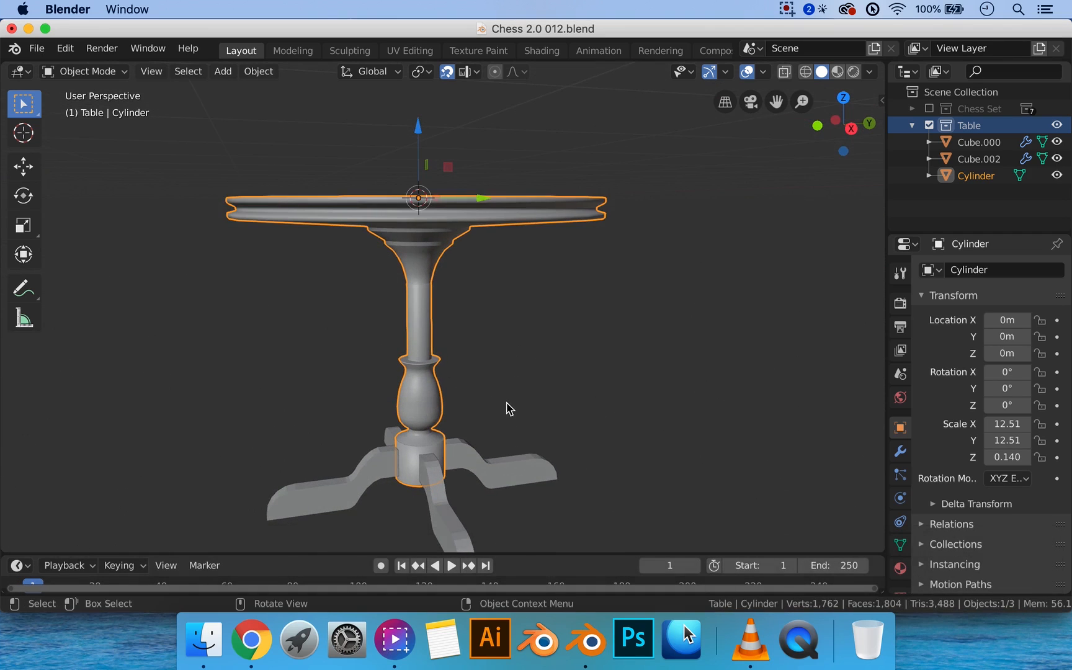
middle_click_drag(509, 408, 386, 258)
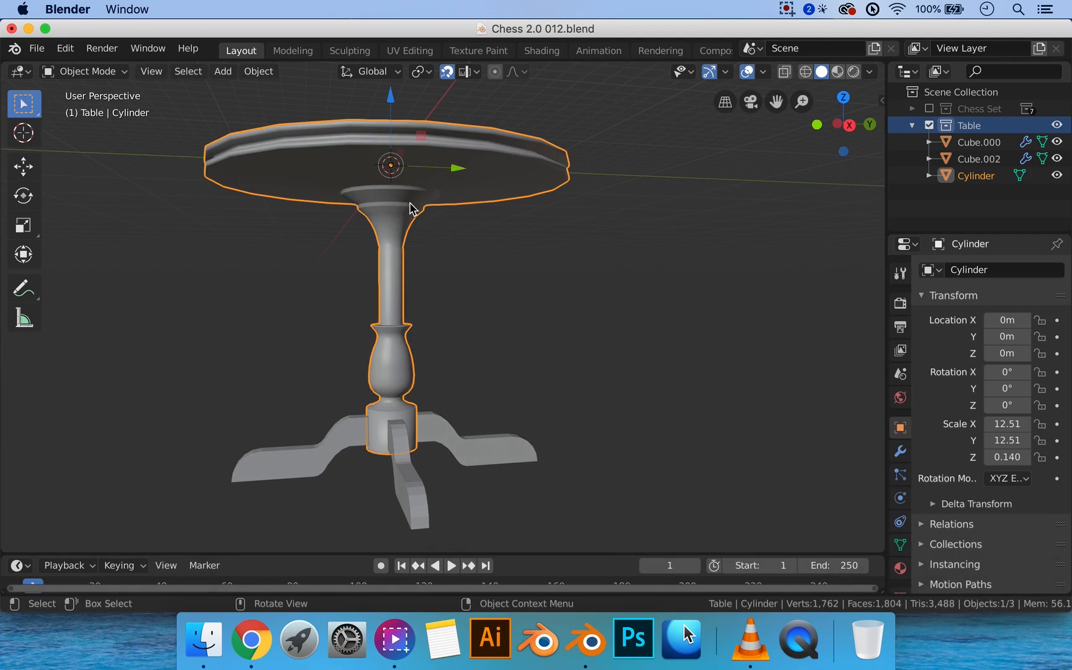
middle_click_drag(417, 436, 502, 395, "shift")
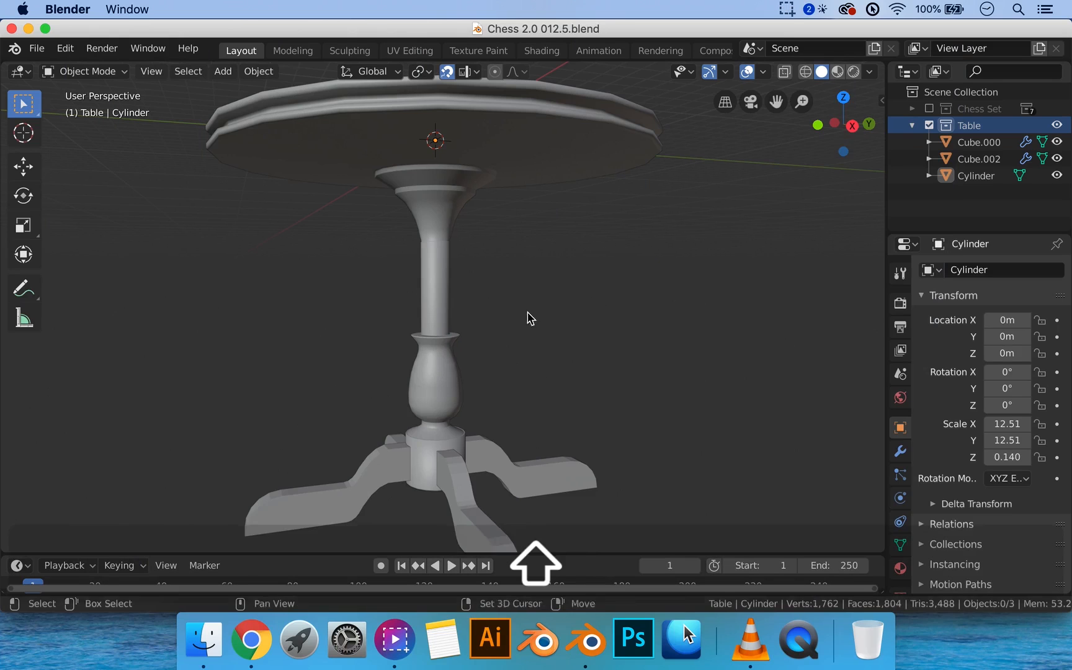
middle_click_drag(527, 312, 571, 295, "shift")
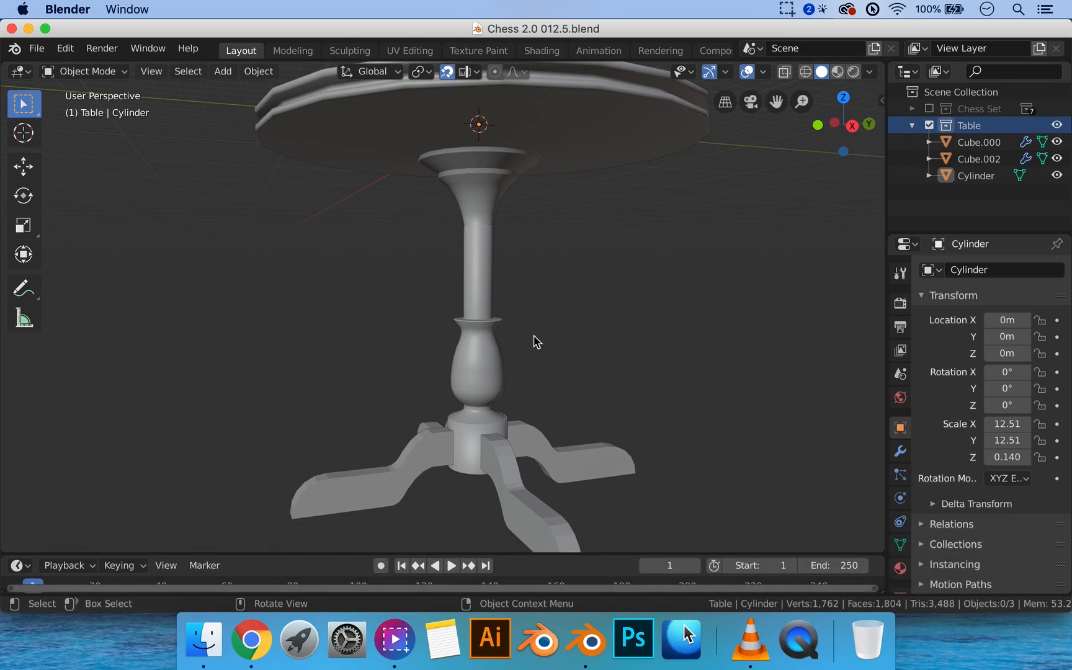
Select the column and tabletop mesh and examine its edge flow around the pedestal and tabletop in Edit Mode and Object Mode
left_click(475, 306)
key("Tab")
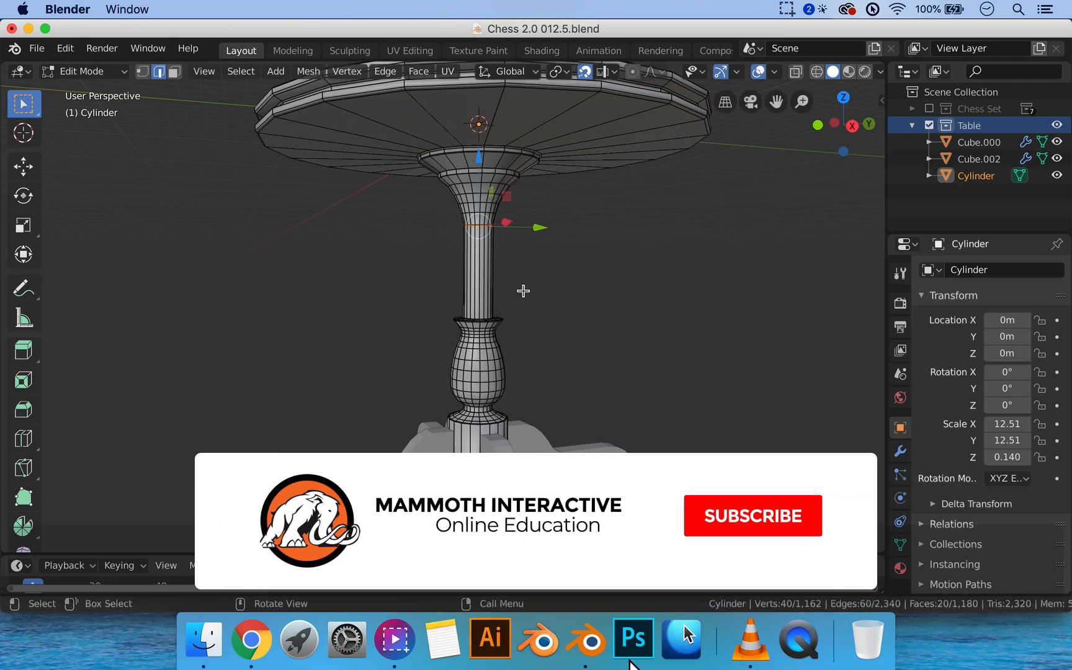
scroll(453, 333, "down", 3)
mouse_move(452, 333)
middle_mouse_down()
mouse_move(460, 344)
mouse_move(460, 321)
middle_mouse_up()
middle_click_drag(482, 208, 431, 180)
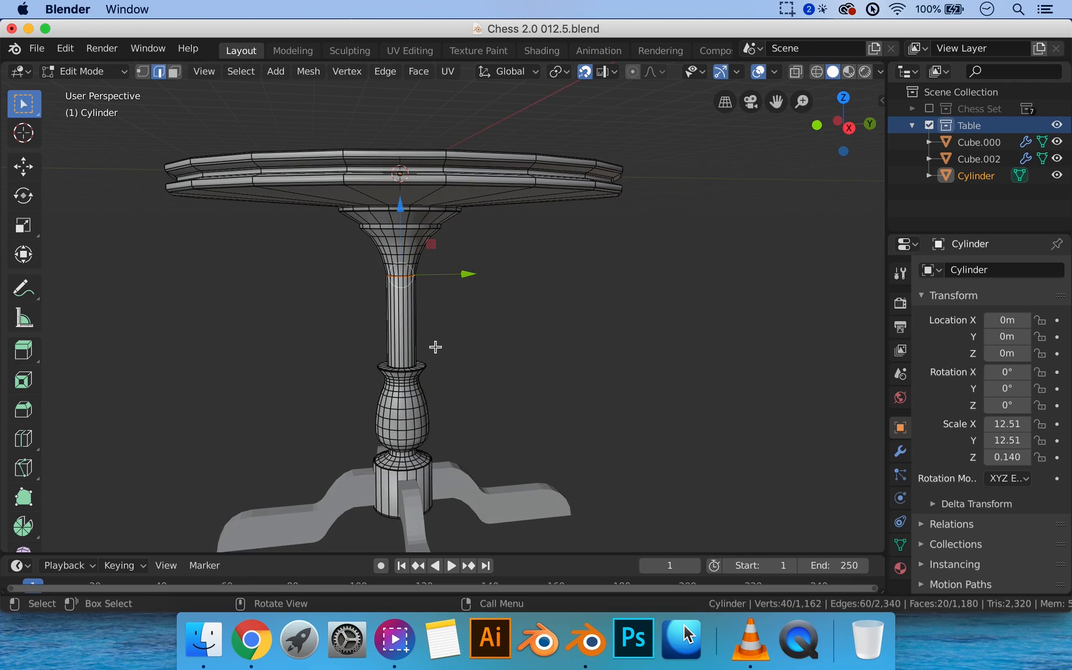
middle_click_drag(422, 335, 498, 376)
key("Tab")
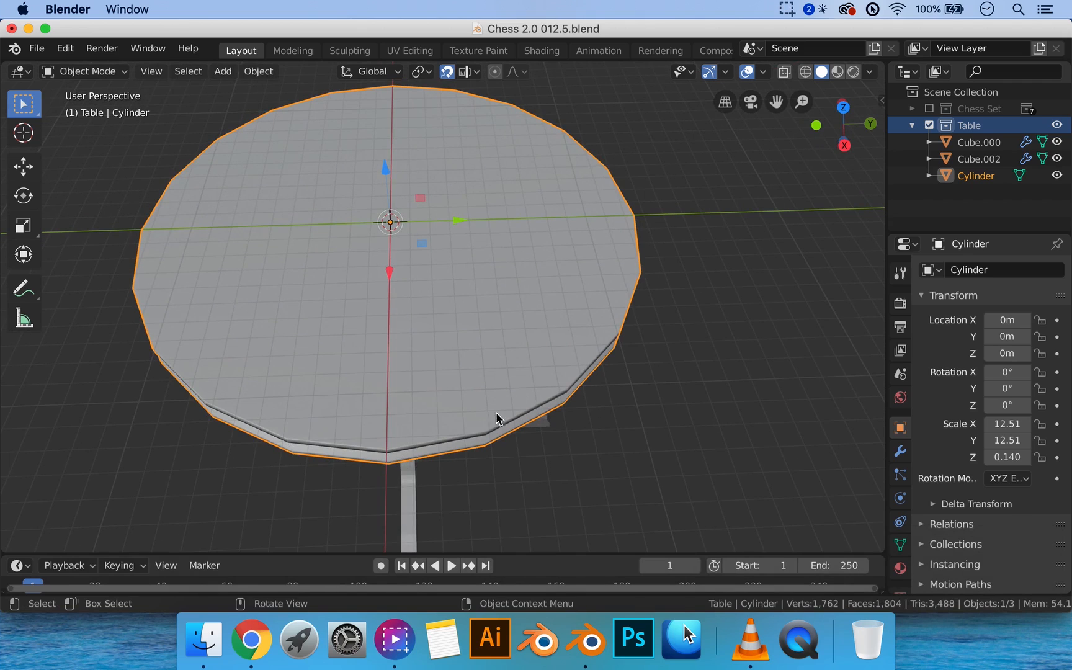
middle_click_drag(496, 412, 500, 382)
middle_click_drag(509, 281, 531, 273)
Rip the edge loop where the column's flare meets the underside of the tabletop, leaving the ripped edges in place
key("Tab")
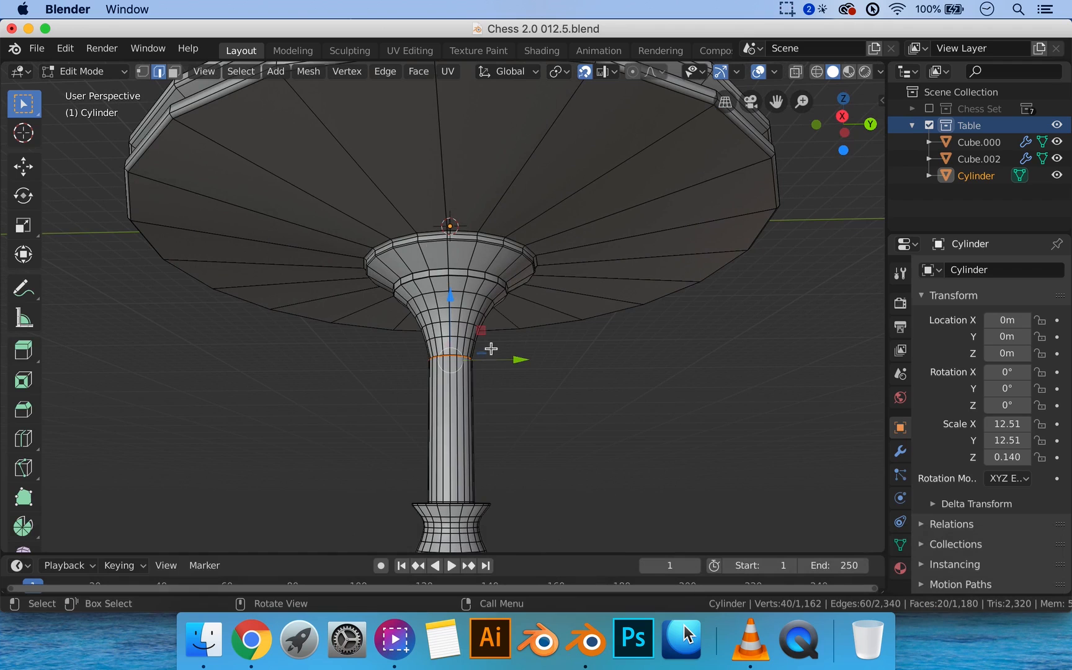
key("2")
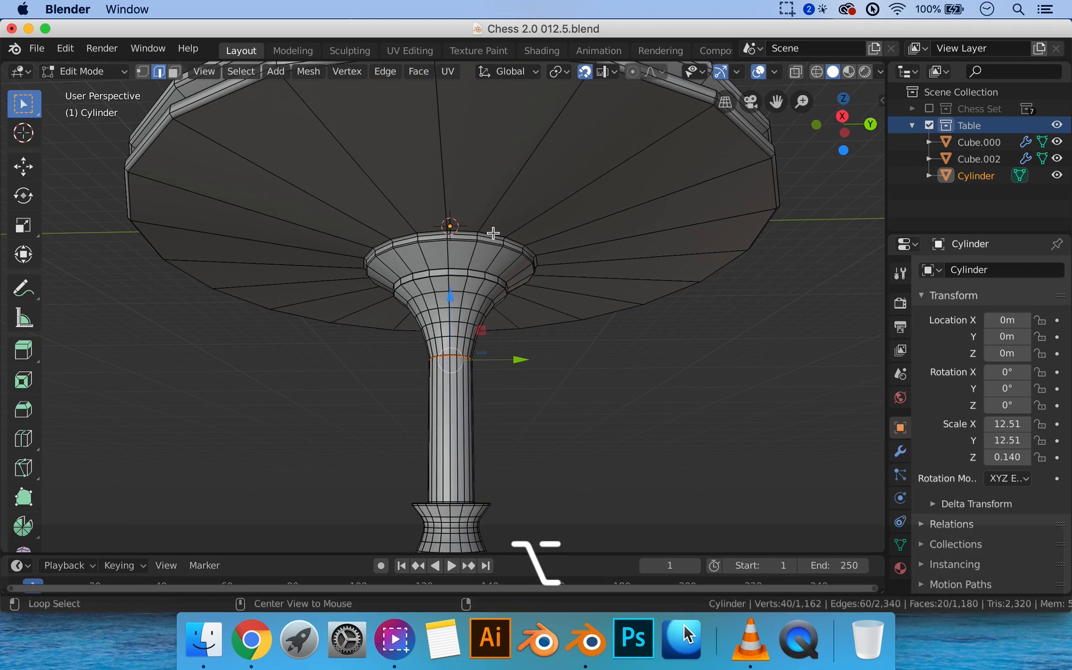
left_click(493, 233, "alt")
scroll(574, 255, "up", 4)
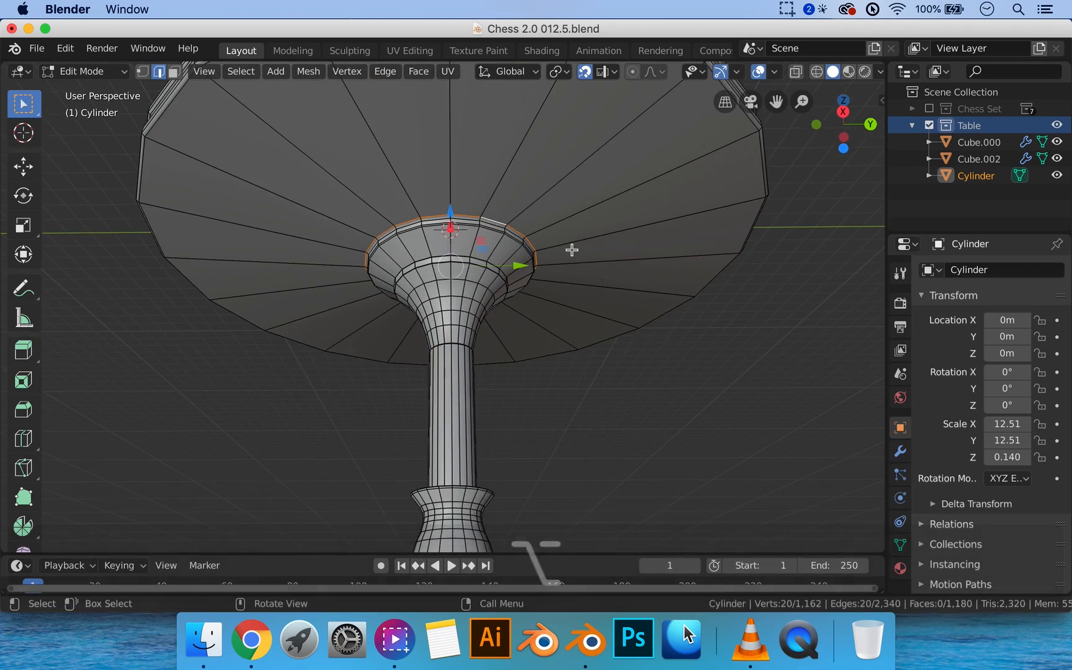
middle_click_drag(568, 210, 551, 255, "shift")
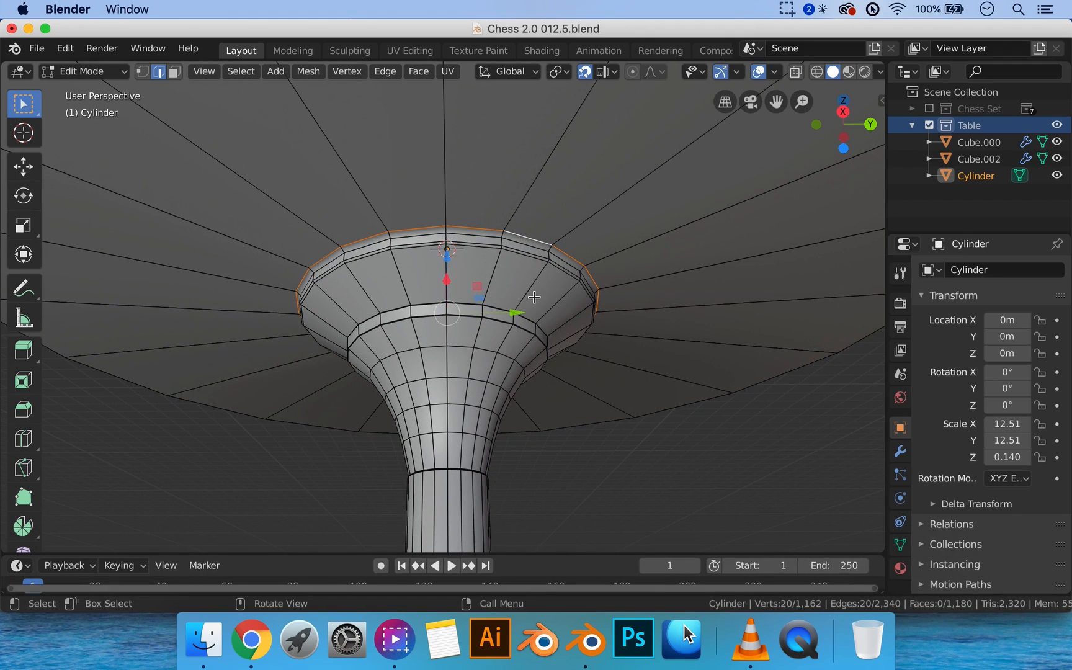
key("v")
left_click(570, 291)
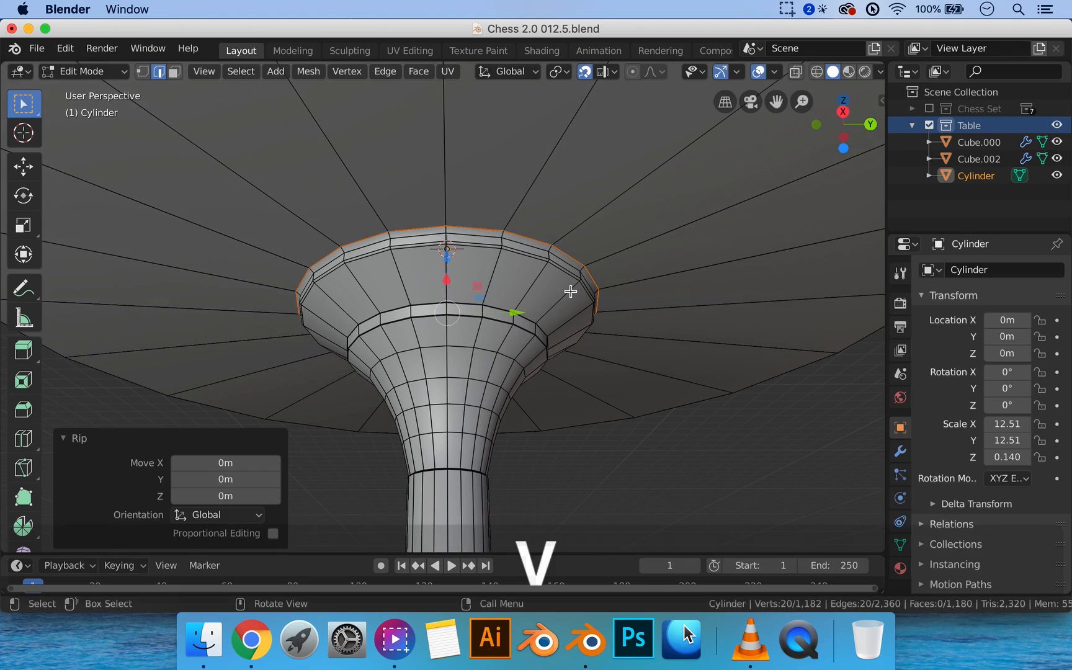
scroll(414, 260, "down", 2)
middle_click_drag(555, 266, 555, 271)
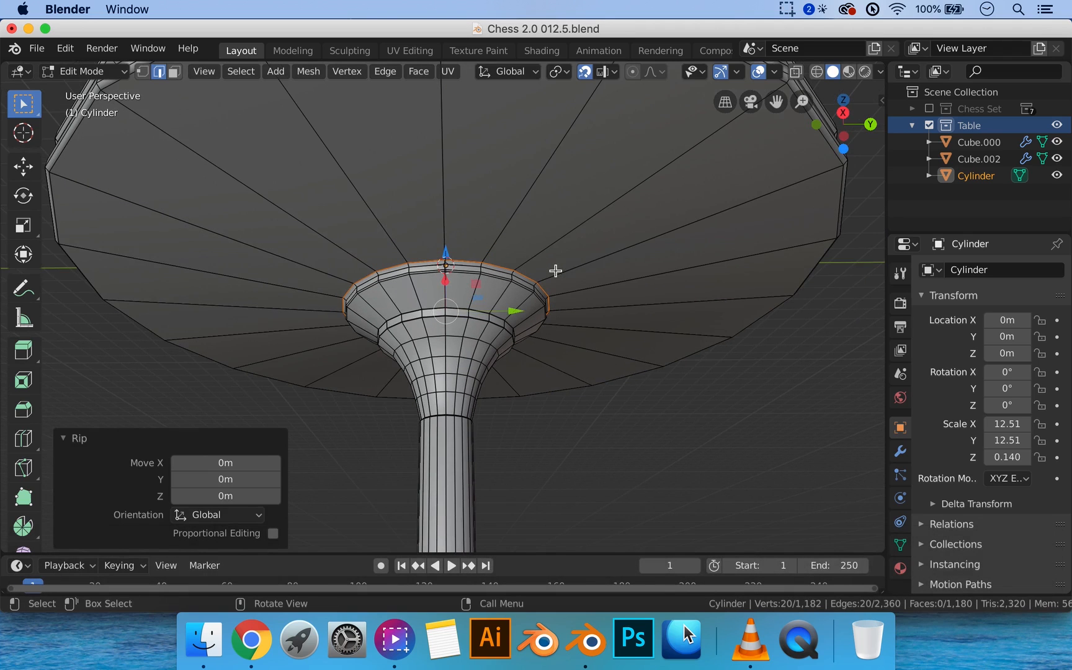
Select all geometry linked to the tabletop and separate the mesh by loose parts
left_click(689, 408)
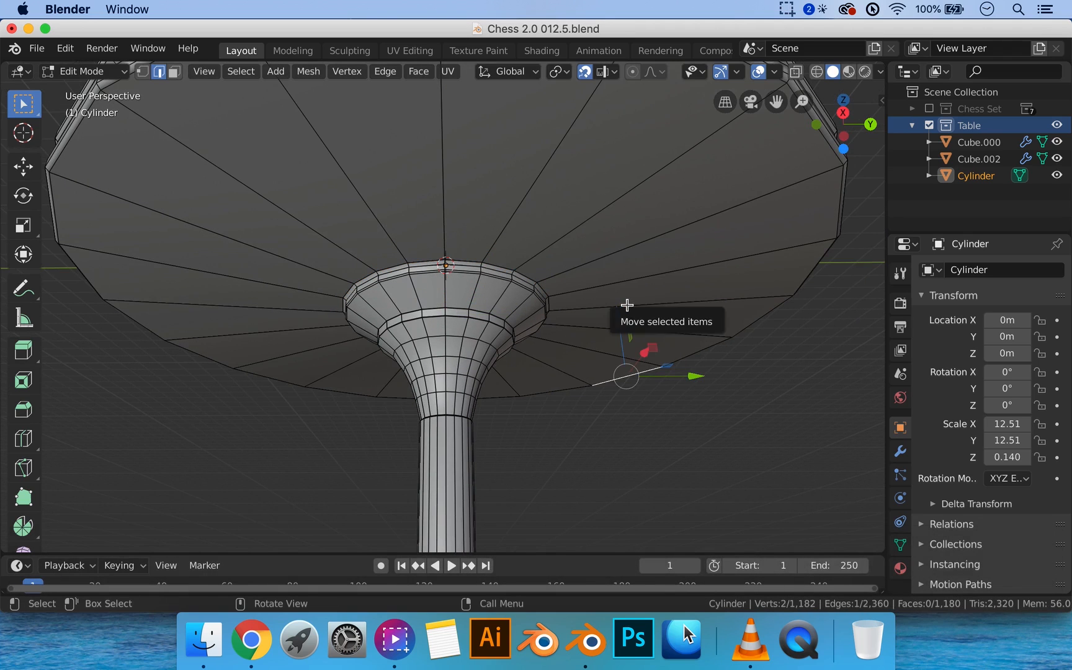
key("l")
middle_click_drag(634, 304, 611, 315)
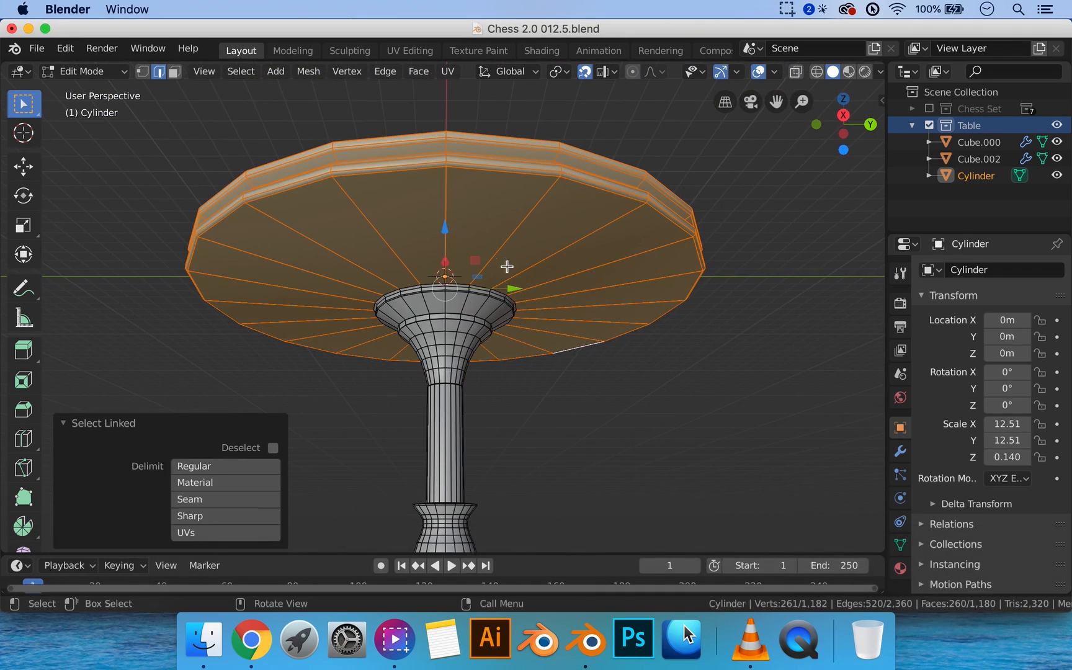
middle_click_drag(580, 244, 551, 355)
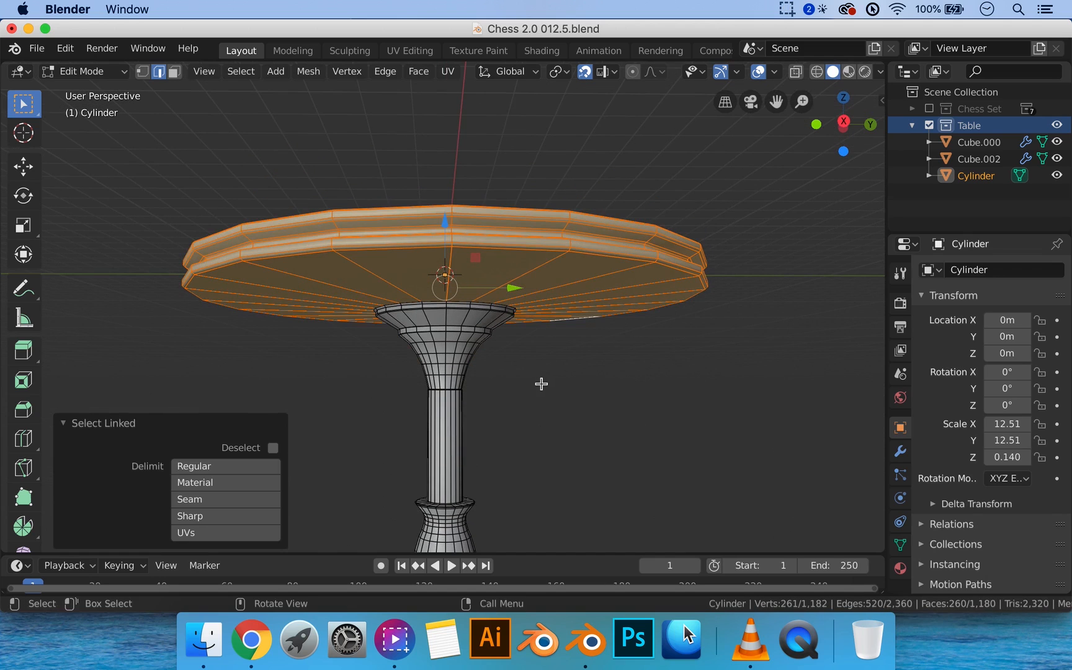
key("p")
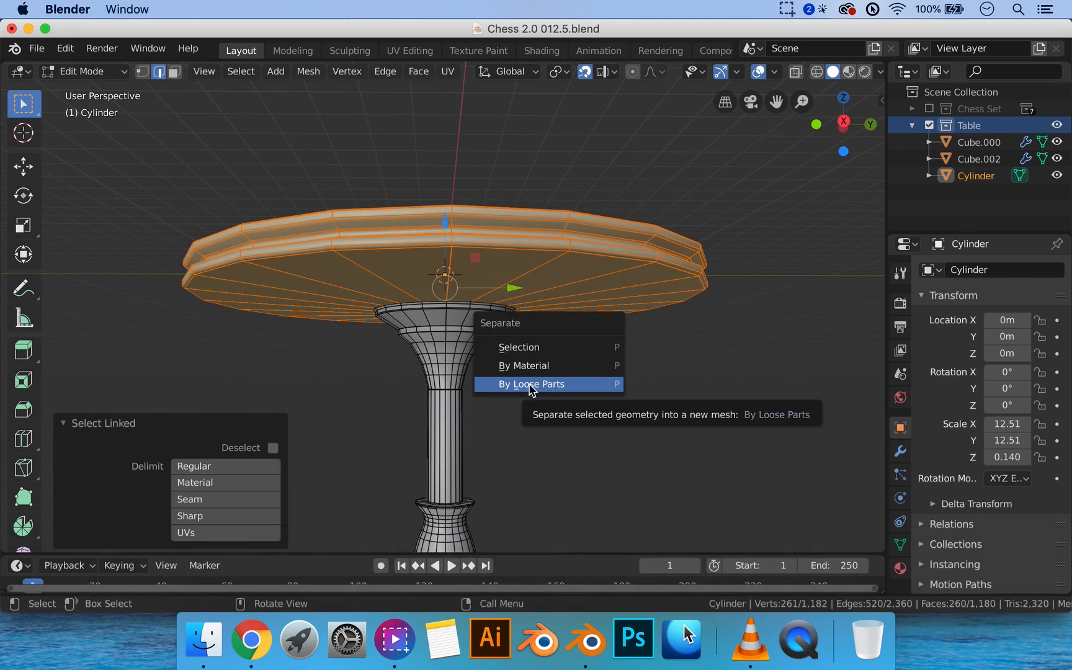
left_click(500, 386)
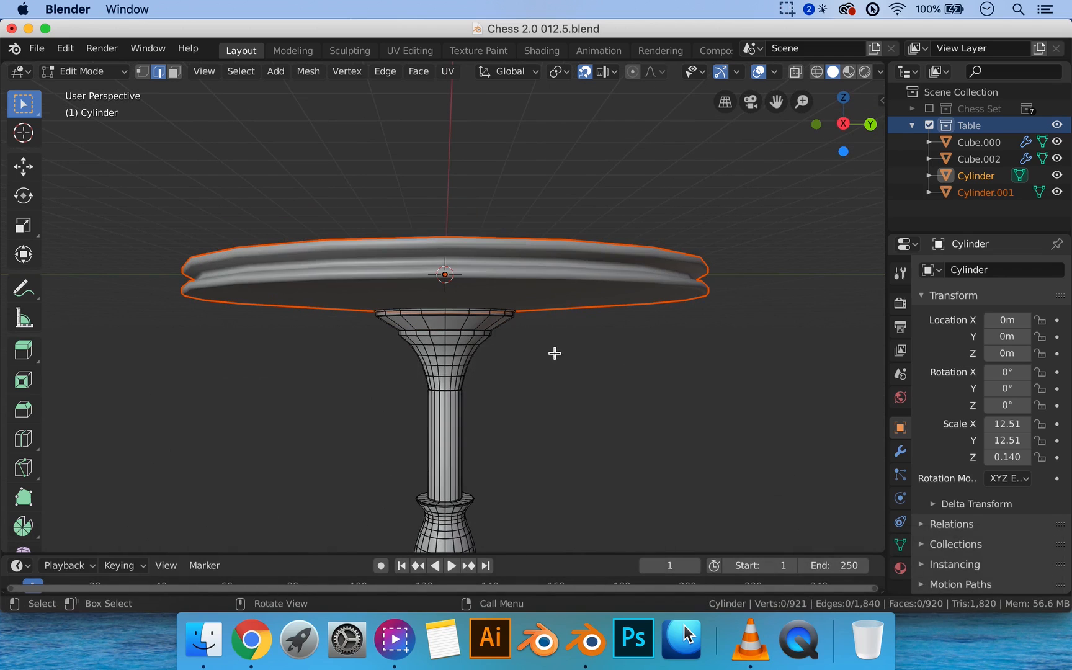
Check the separated column and tabletop in Object Mode, and open the tabletop object in Edit Mode
key("Tab")
left_click(569, 279)
left_click(498, 301)
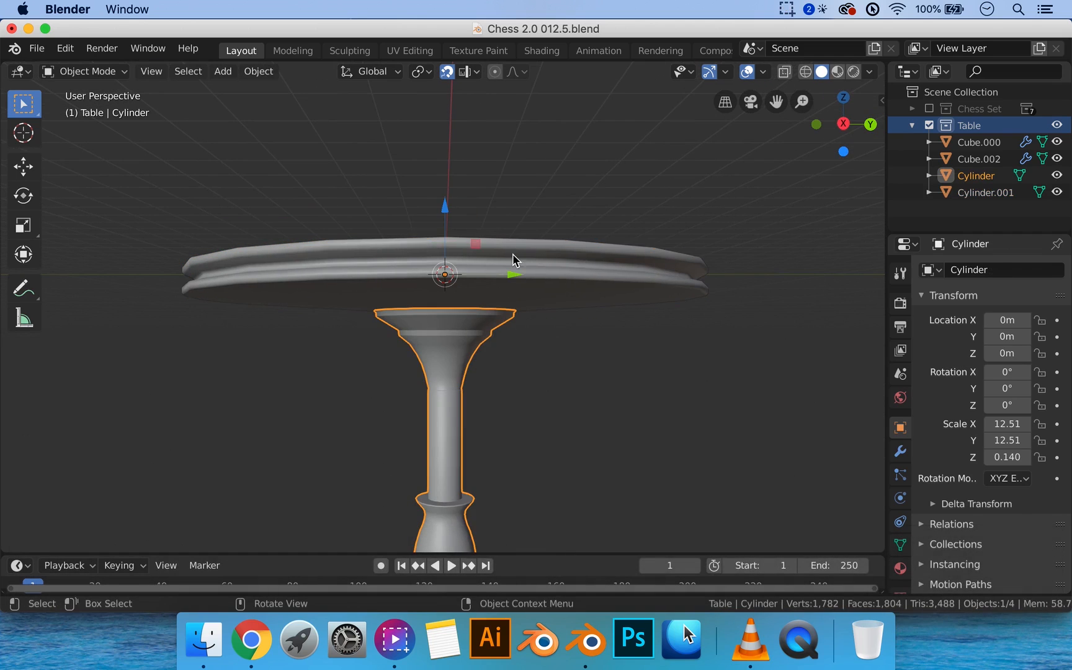
mouse_move(568, 372)
middle_mouse_down()
mouse_move(567, 400)
mouse_move(571, 376)
middle_mouse_up()
left_click(574, 370)
key("Tab")
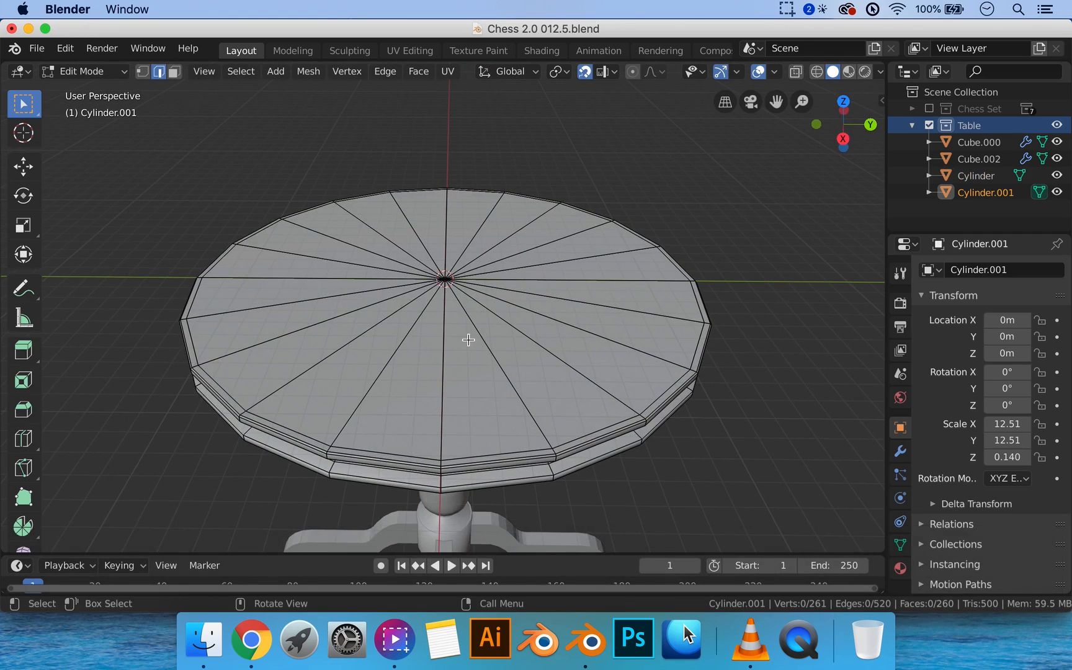
Try subdividing the entire tabletop mesh with one cut, and undo the subdivision
key("a")
right_click(498, 342)
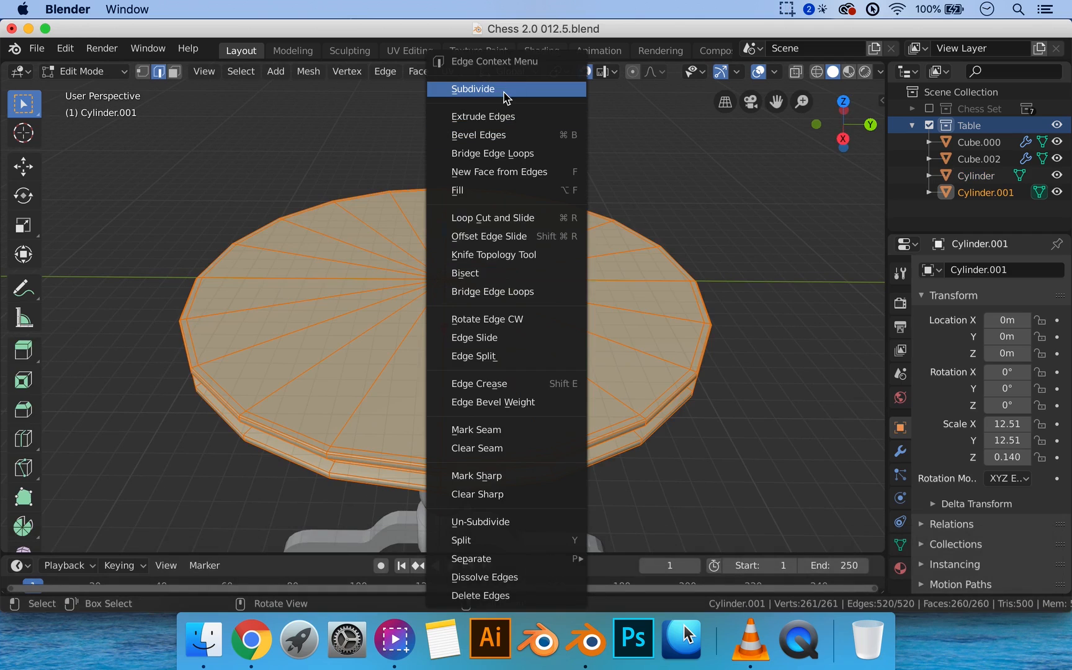
left_click(476, 91)
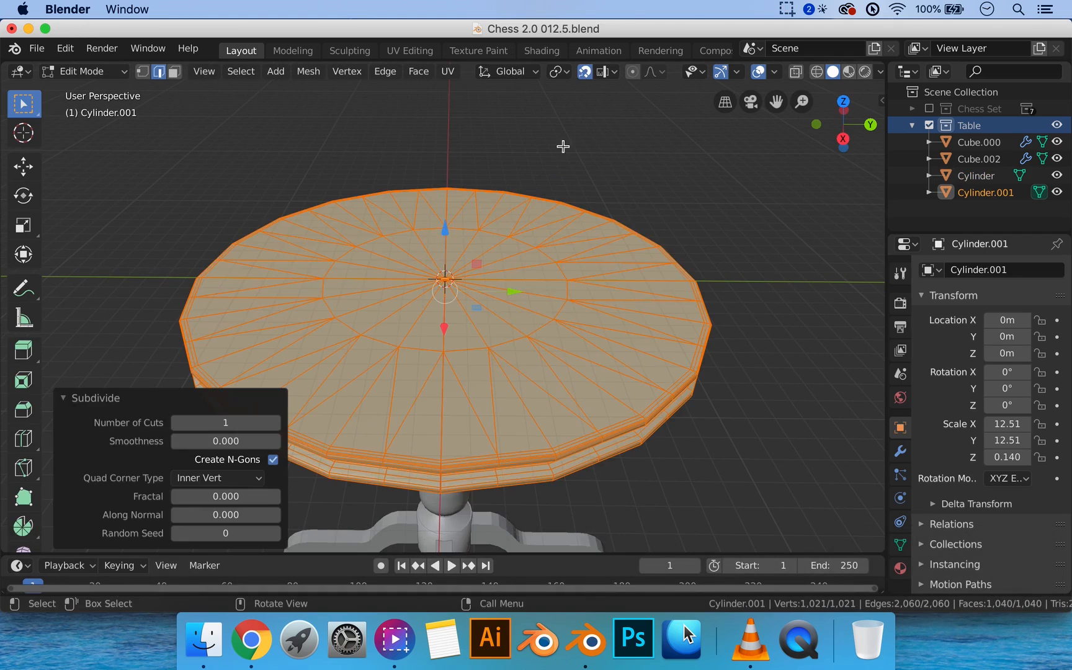
mouse_move(490, 406)
middle_mouse_down()
mouse_move(521, 376)
mouse_move(483, 392)
middle_mouse_up()
scroll(485, 392, "up", 2)
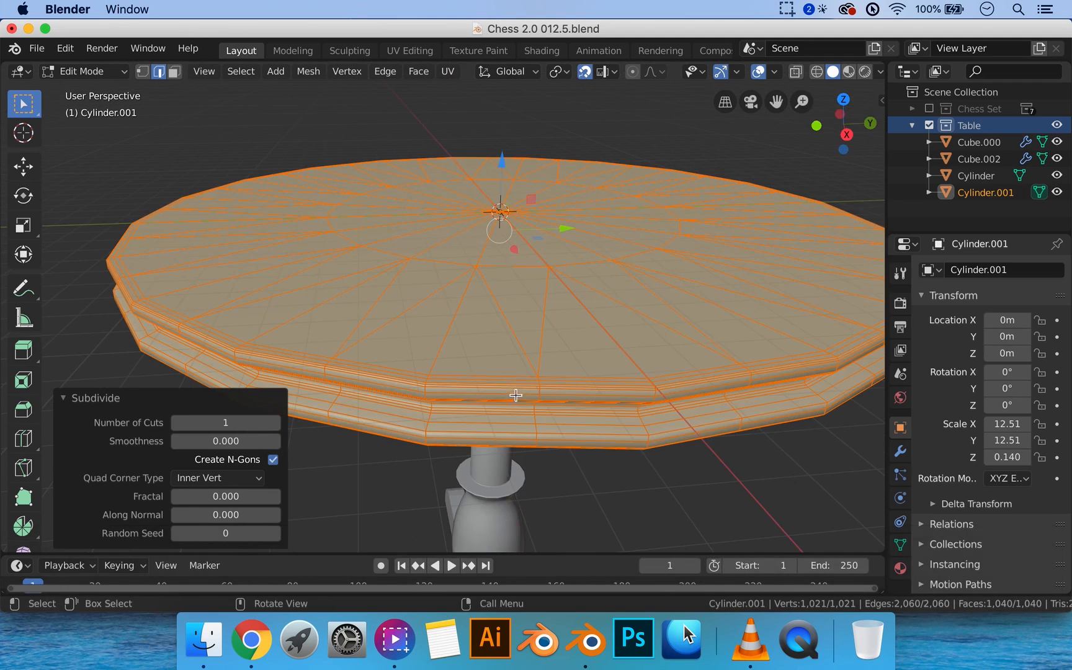
middle_click_drag(526, 429, 544, 407)
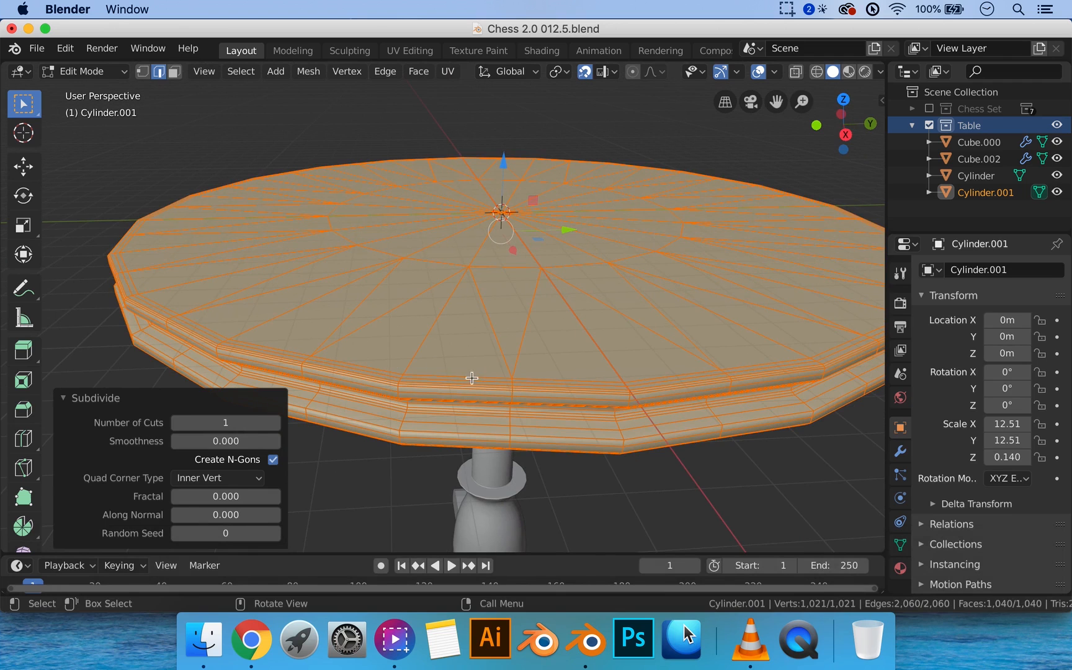
middle_click_drag(512, 402, 672, 474)
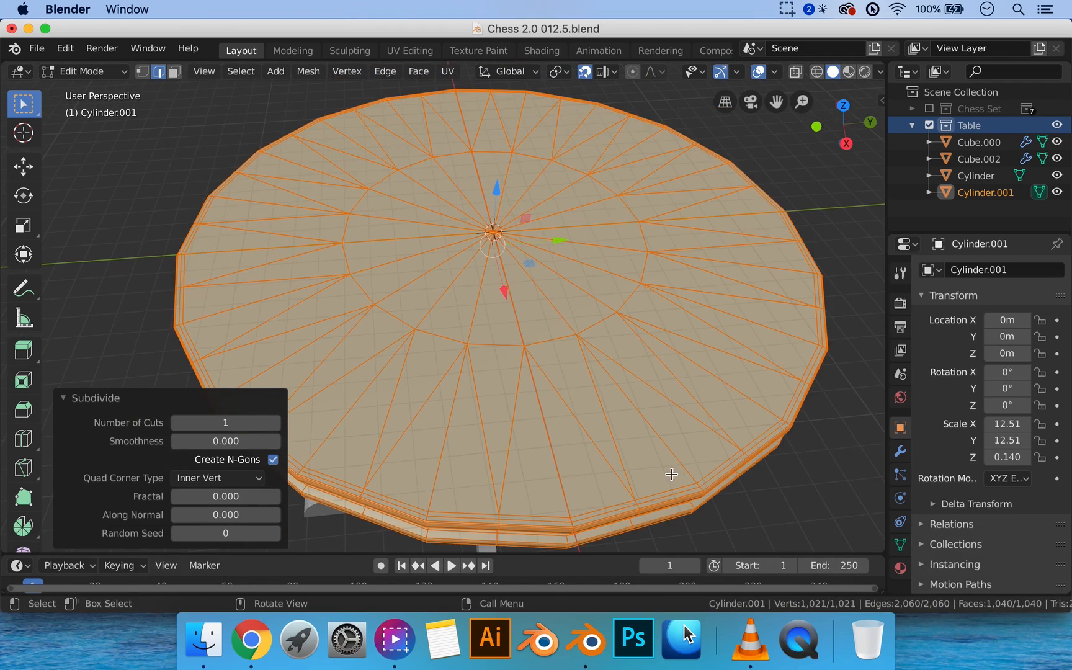
middle_click_drag(746, 447, 733, 402, "shift")
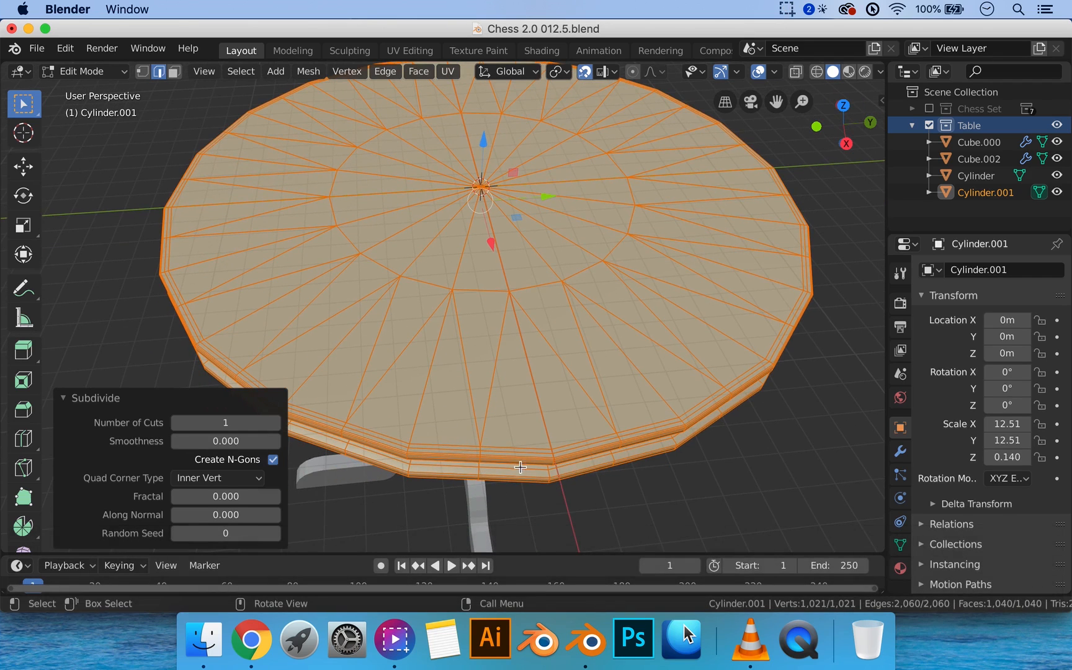
key("super+z")
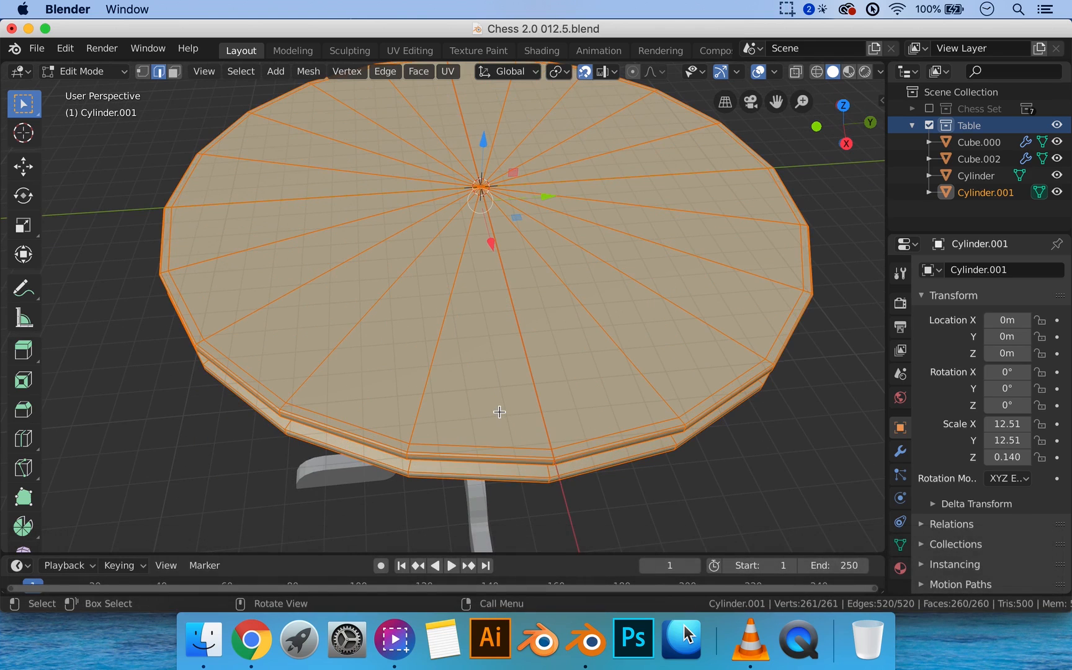
Select the fan of triangular faces on the tabletop's upper surface in face mode and delete those faces
key("ctrl")
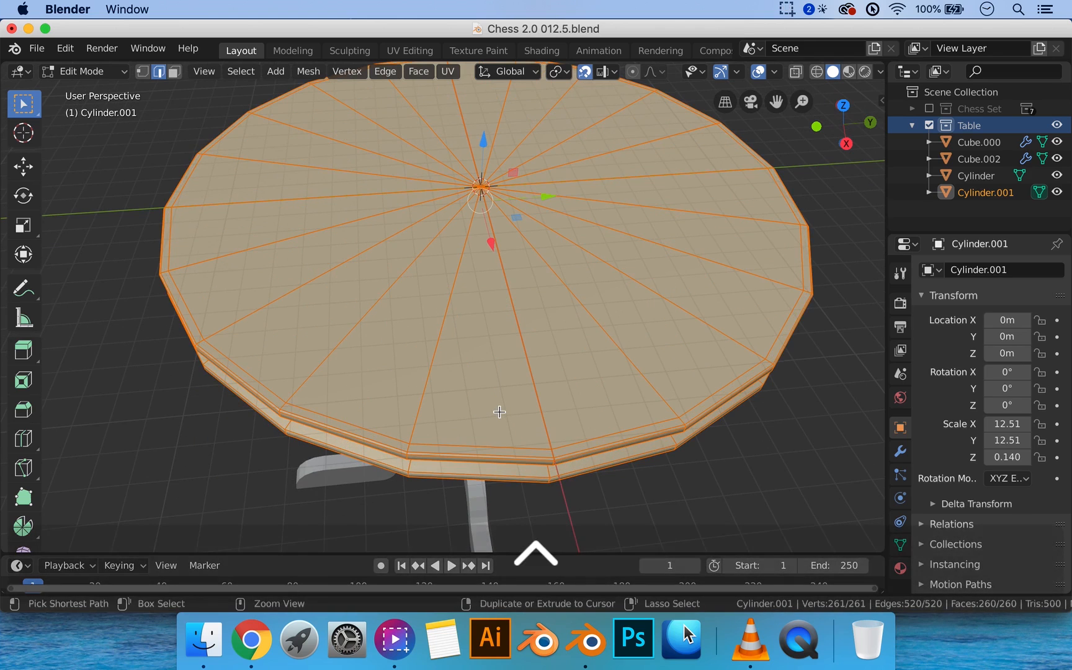
key("3")
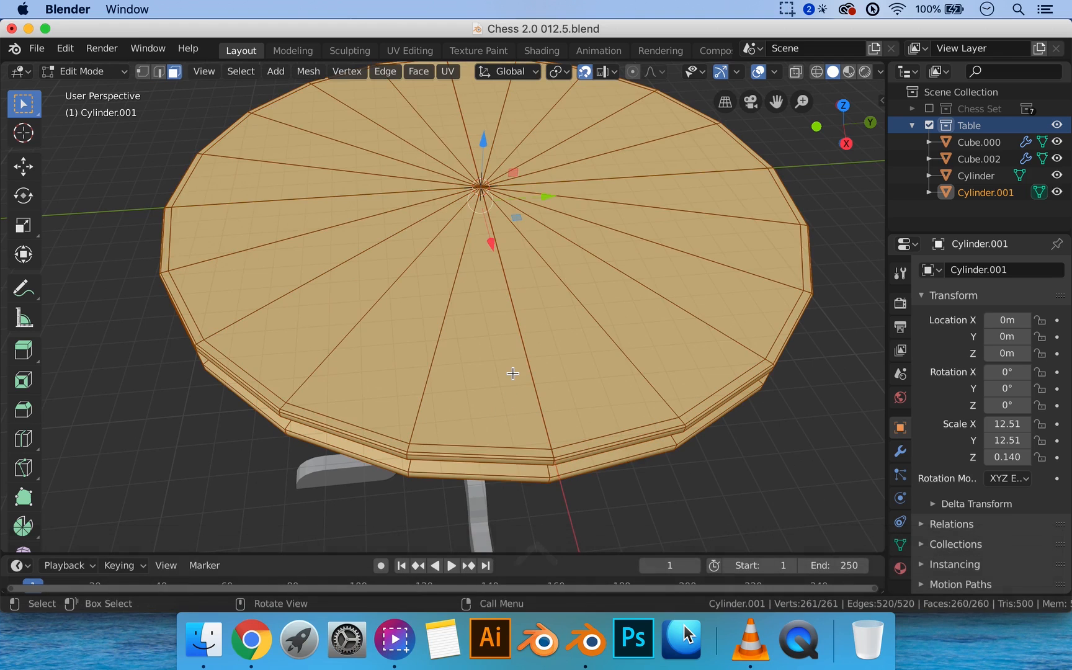
left_click(510, 371)
left_click_drag(453, 160, 530, 243)
middle_click_drag(558, 282, 558, 290)
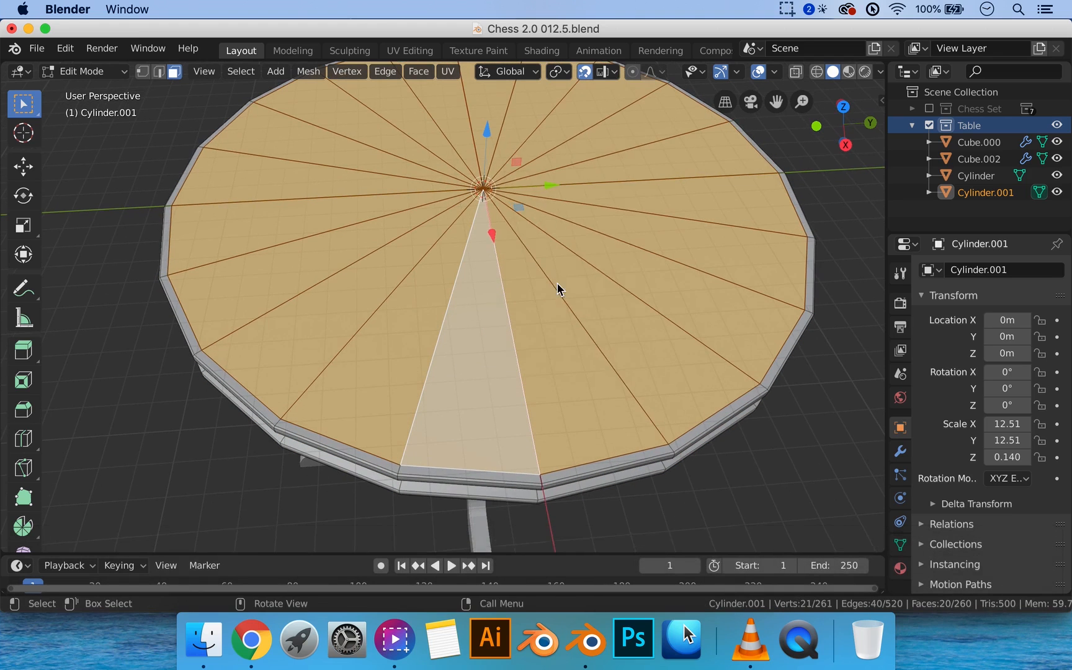
key("x")
left_click(529, 206)
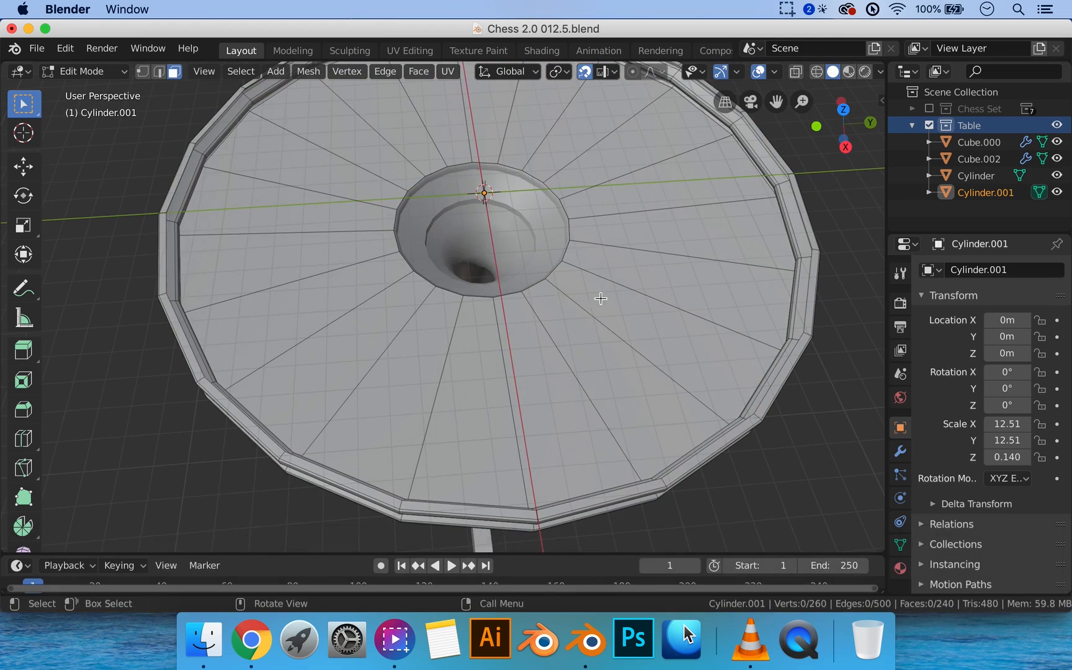
Select the ring of faces forming the tabletop's underside and delete them, keeping only the moulded rim
key("alt")
left_click(618, 249, "alt")
key("x")
left_click(618, 251)
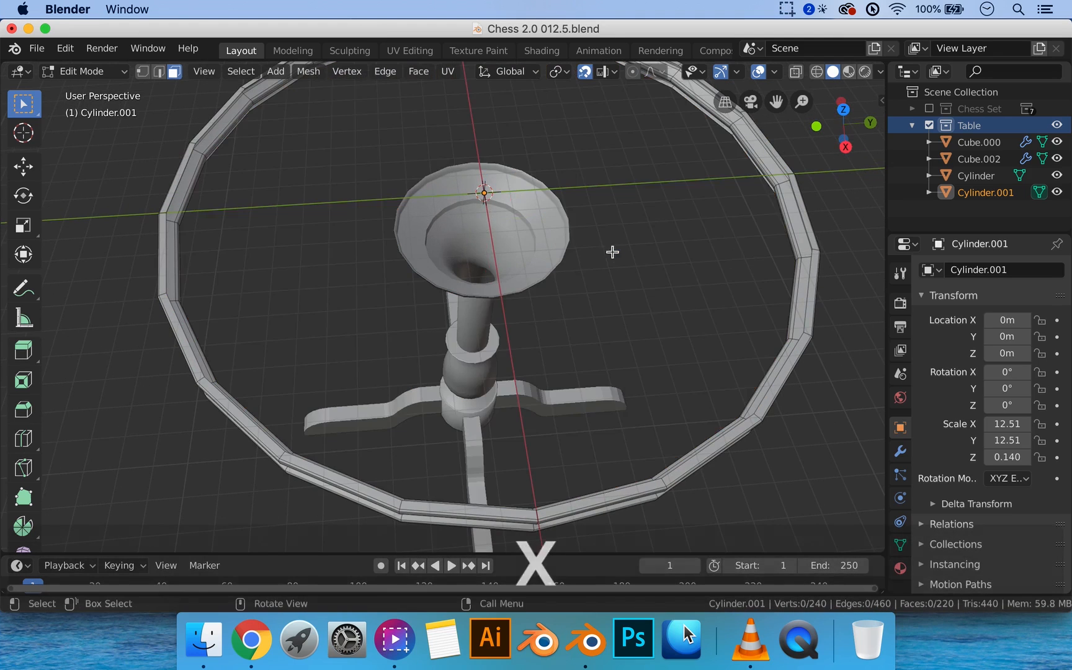
Select one edge loop running across the moulded rim in edge mode and extend the selection to all edges of similar length
middle_click_drag(613, 249, 550, 281)
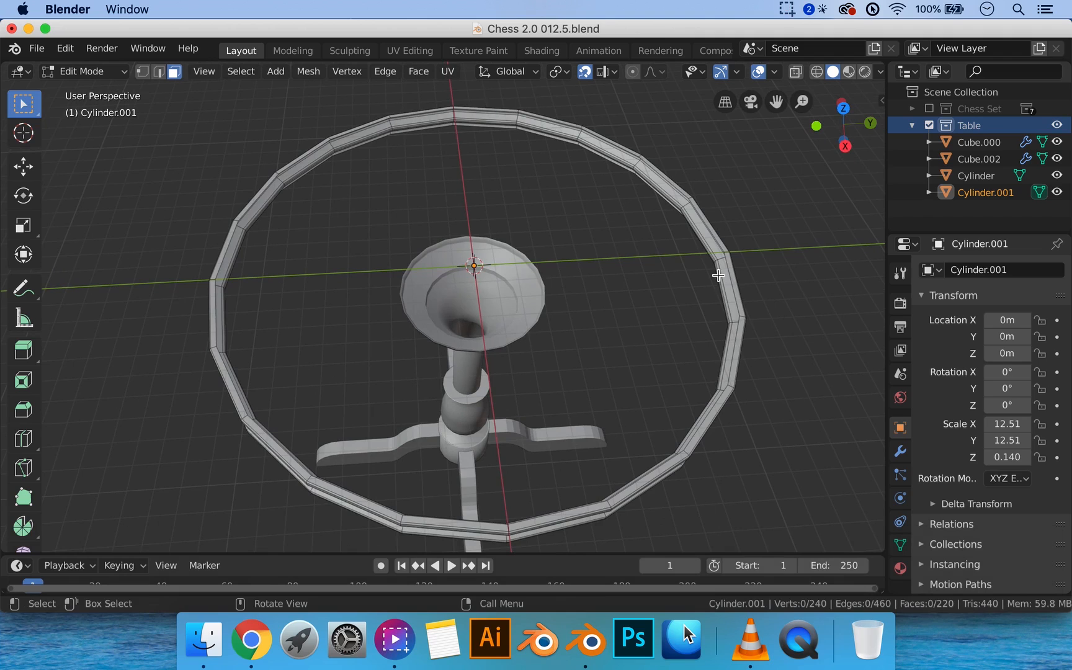
key("alt")
left_click(279, 180, "alt")
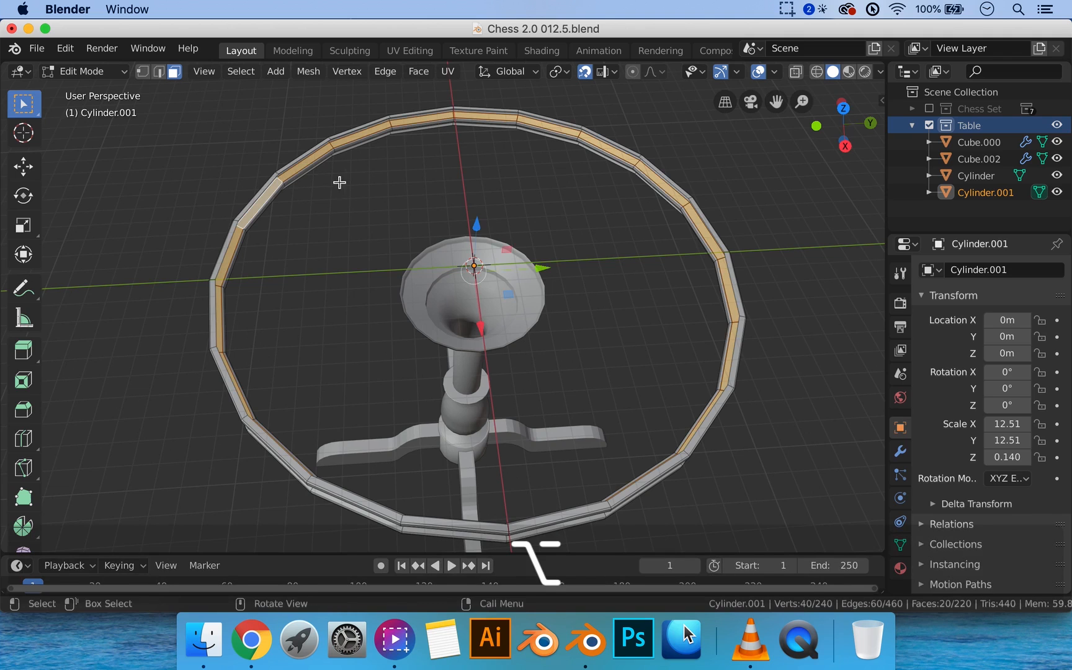
key("2")
middle_click_drag(344, 353, 364, 319)
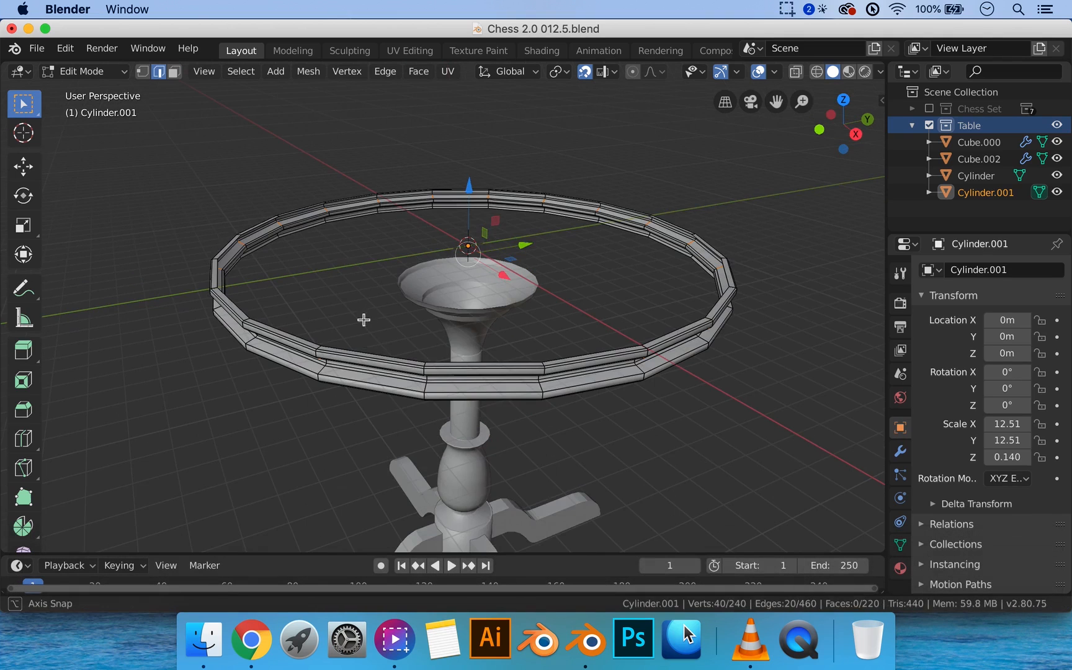
left_click(314, 234)
left_click(321, 369, "alt")
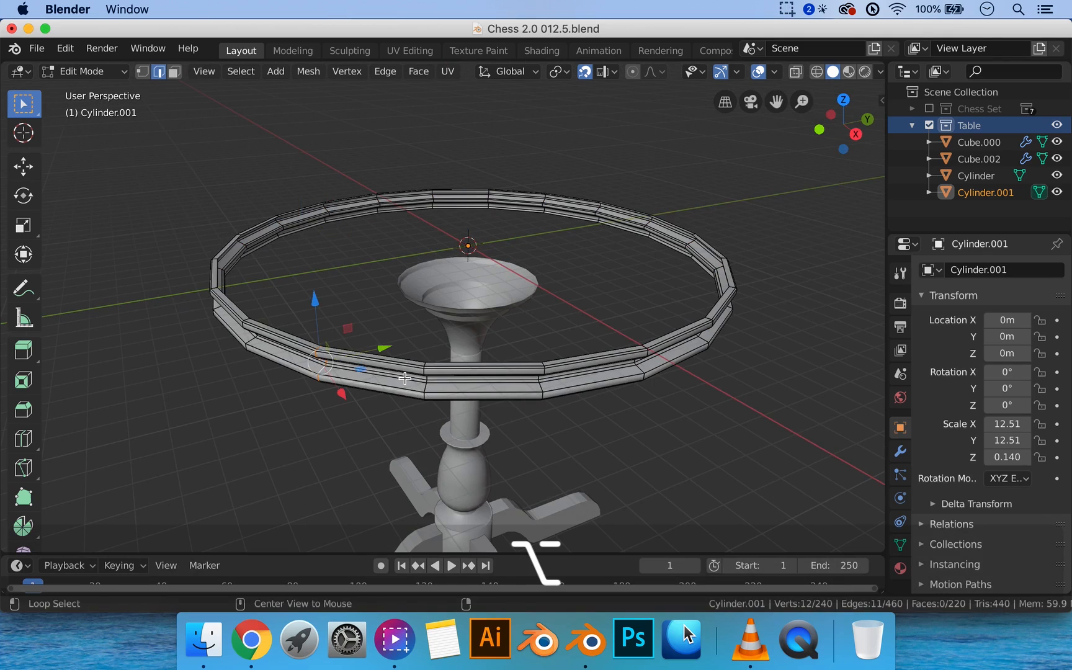
middle_click_drag(381, 350, 442, 319)
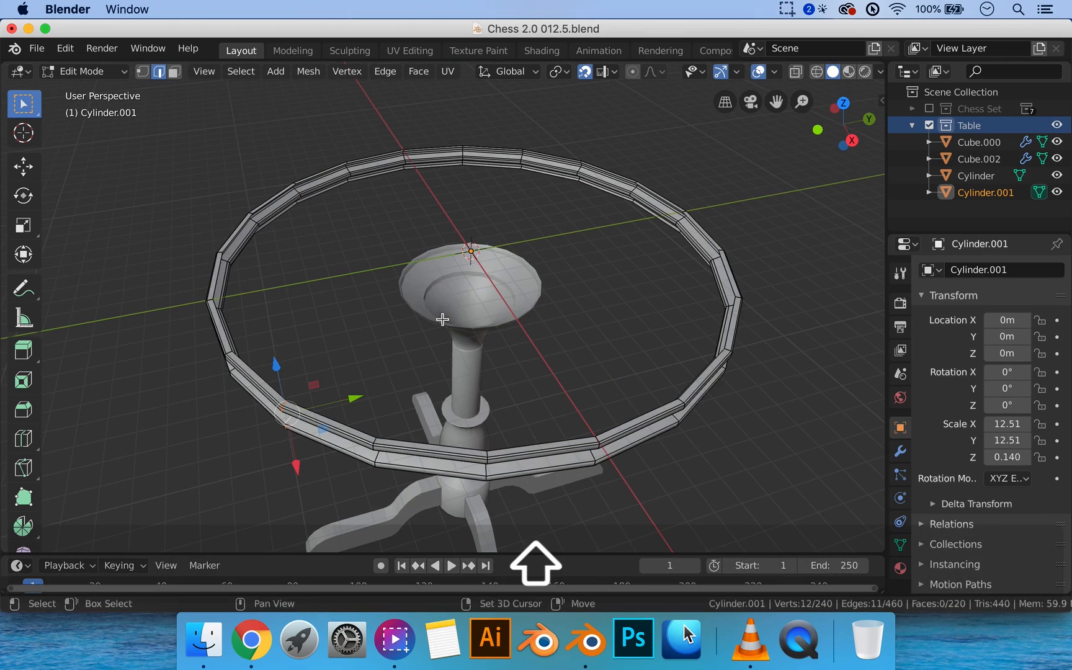
key("shift+g")
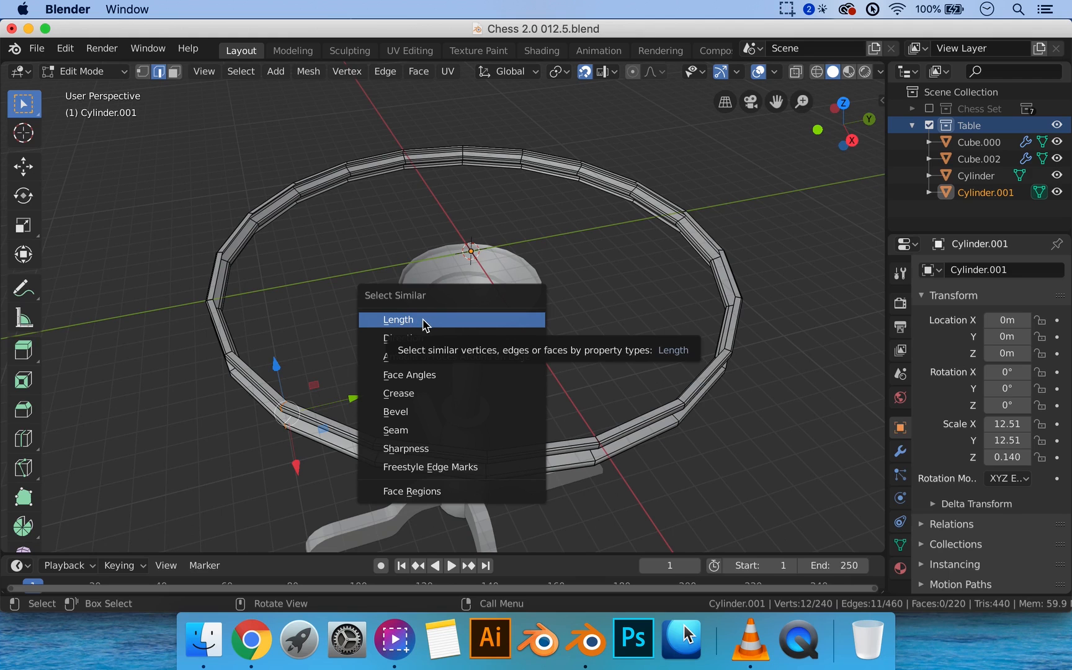
left_click(423, 322)
middle_click_drag(423, 321, 471, 317)
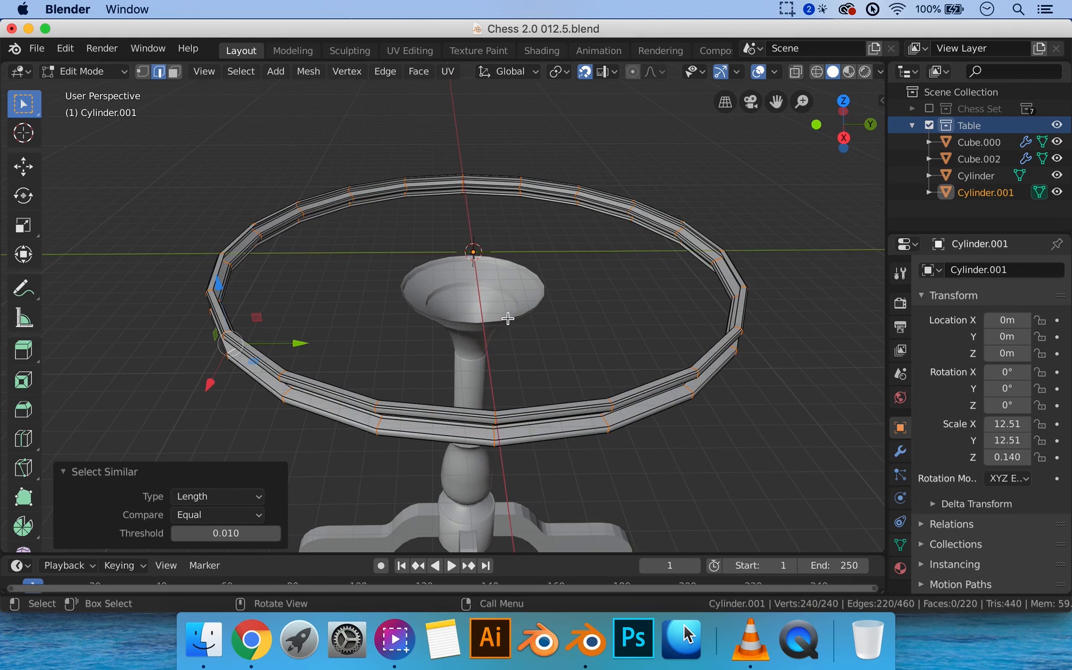
Bevel the selected cross-rim edges with a width of 0.08 m and one segment
key("ctrl+b")
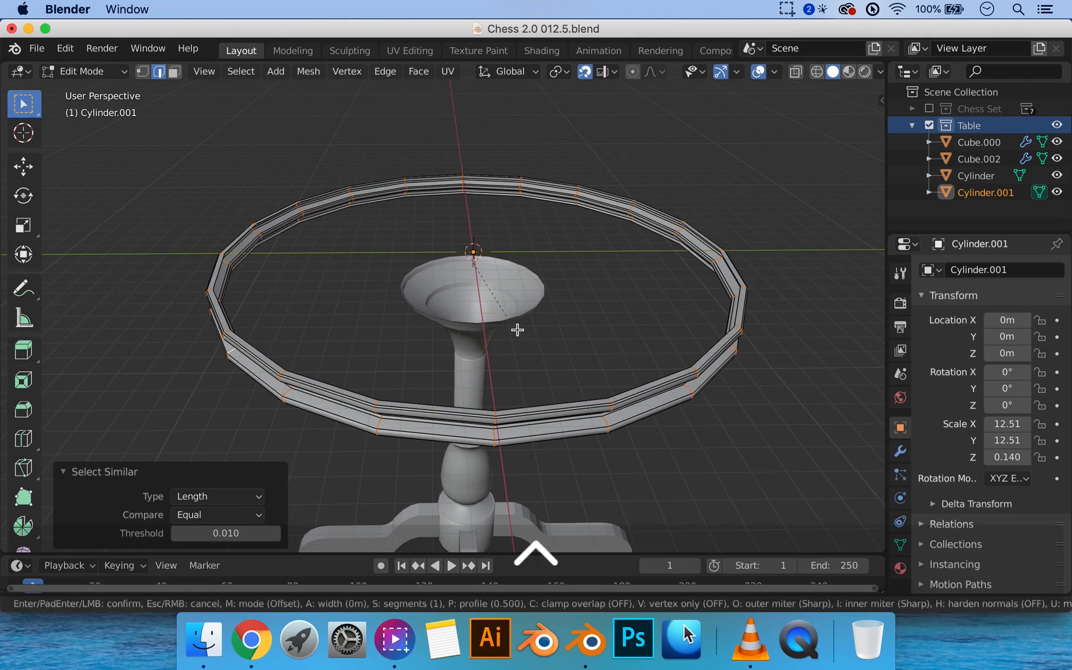
left_click(500, 327)
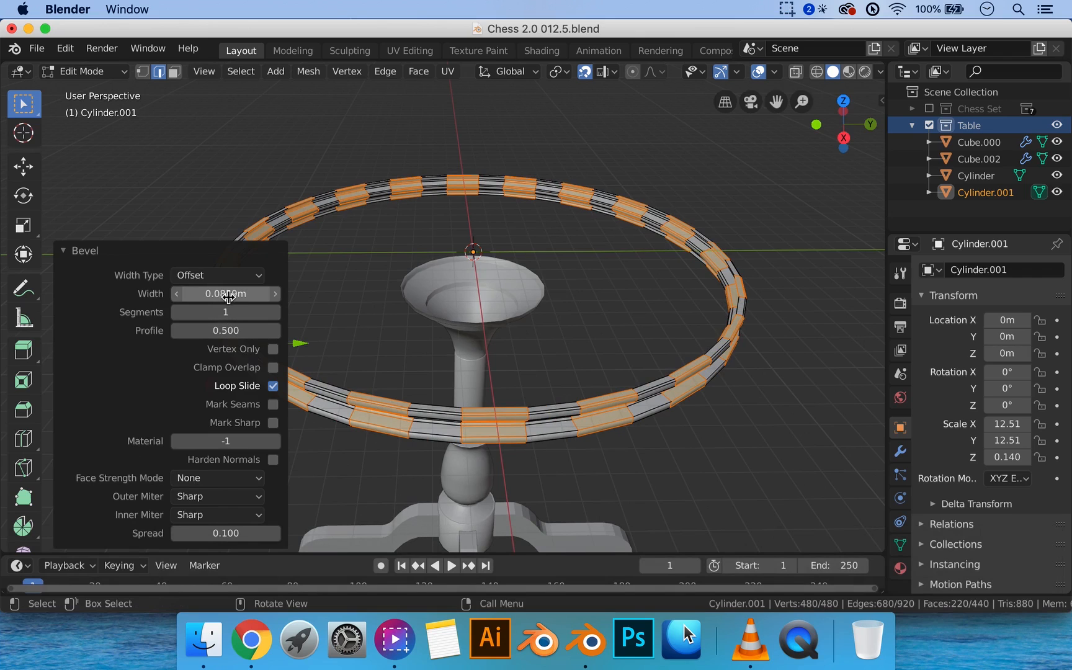
left_click(230, 296)
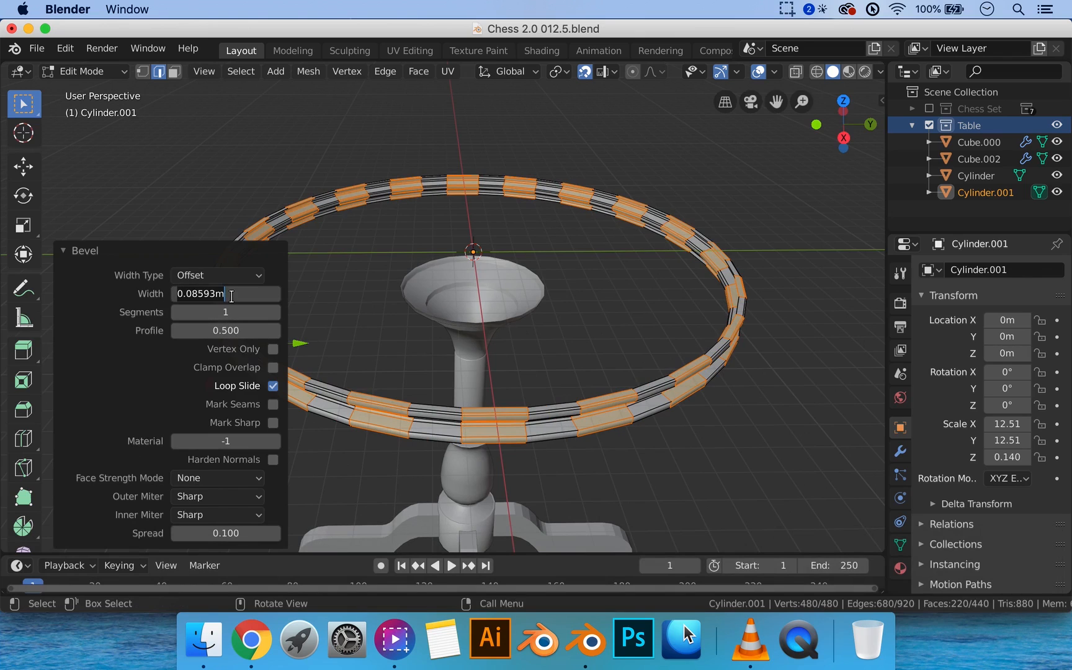
type("0.08")
key("Return")
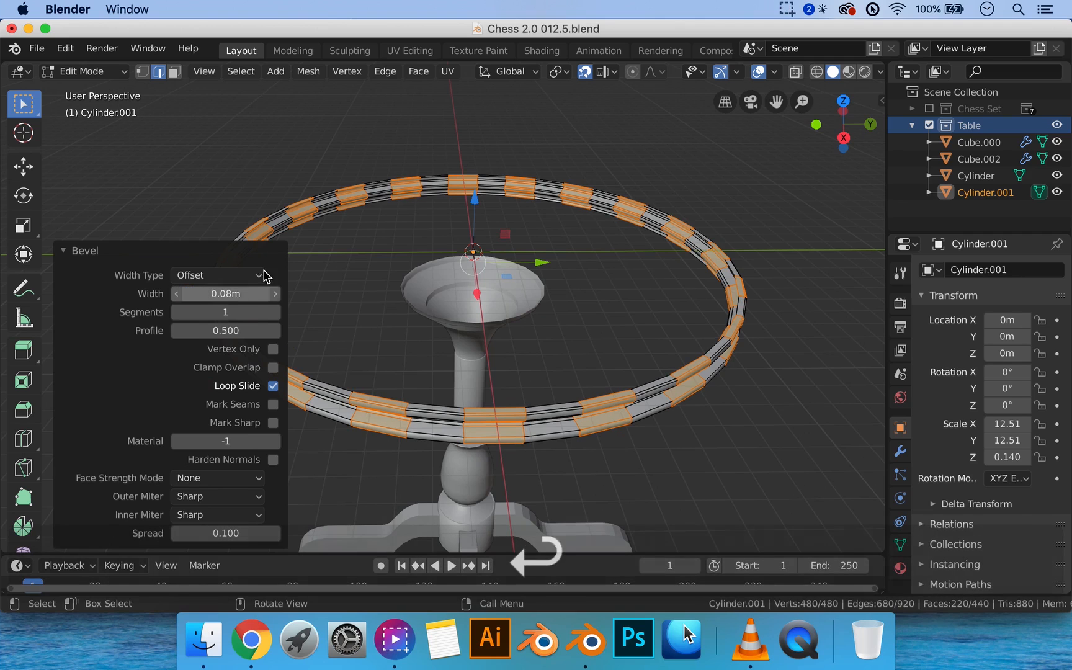
Try the rim bevel with two segments, and return it to one segment
middle_click_drag(560, 256, 560, 218)
scroll(522, 337, "up", 2)
middle_click_drag(668, 298, 472, 270)
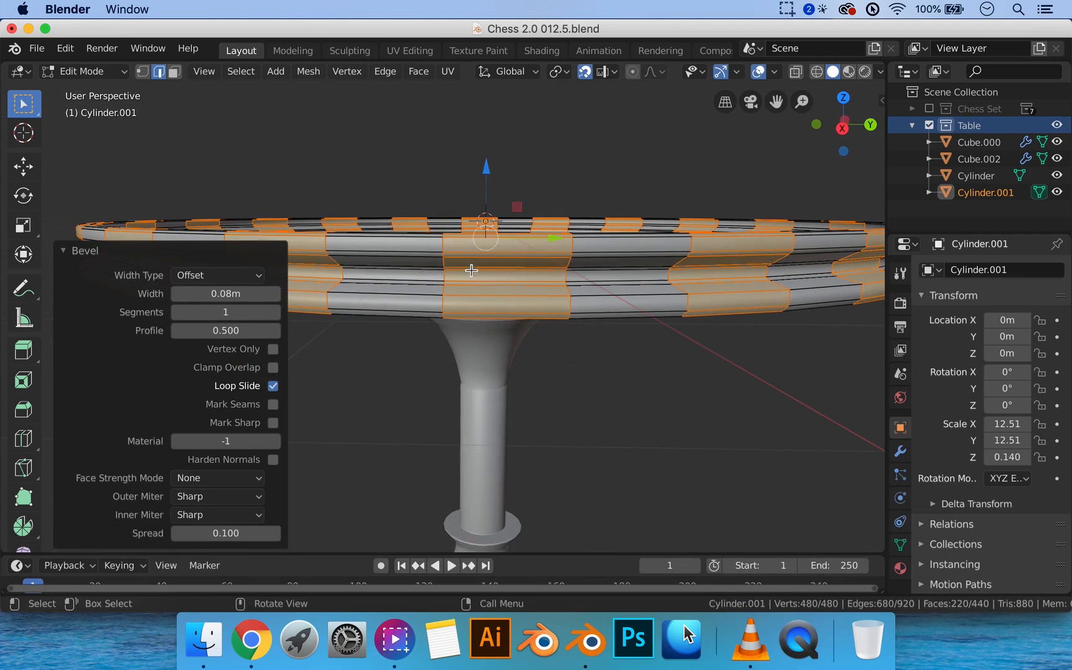
middle_click_drag(574, 279, 565, 291)
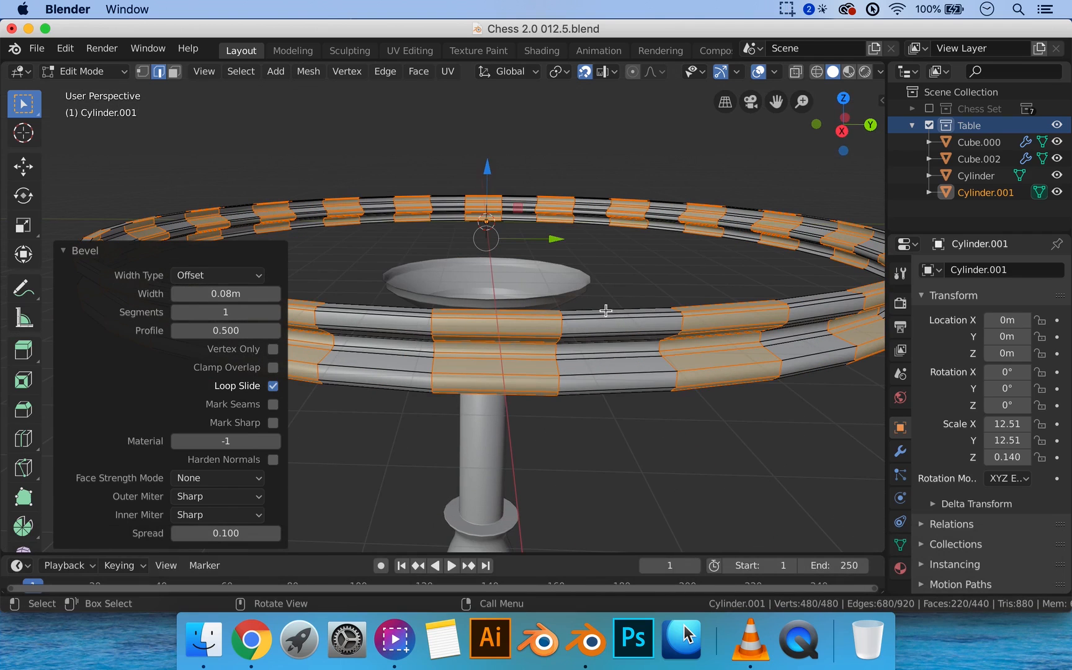
middle_click_drag(607, 308, 605, 326)
scroll(607, 321, "down", 2)
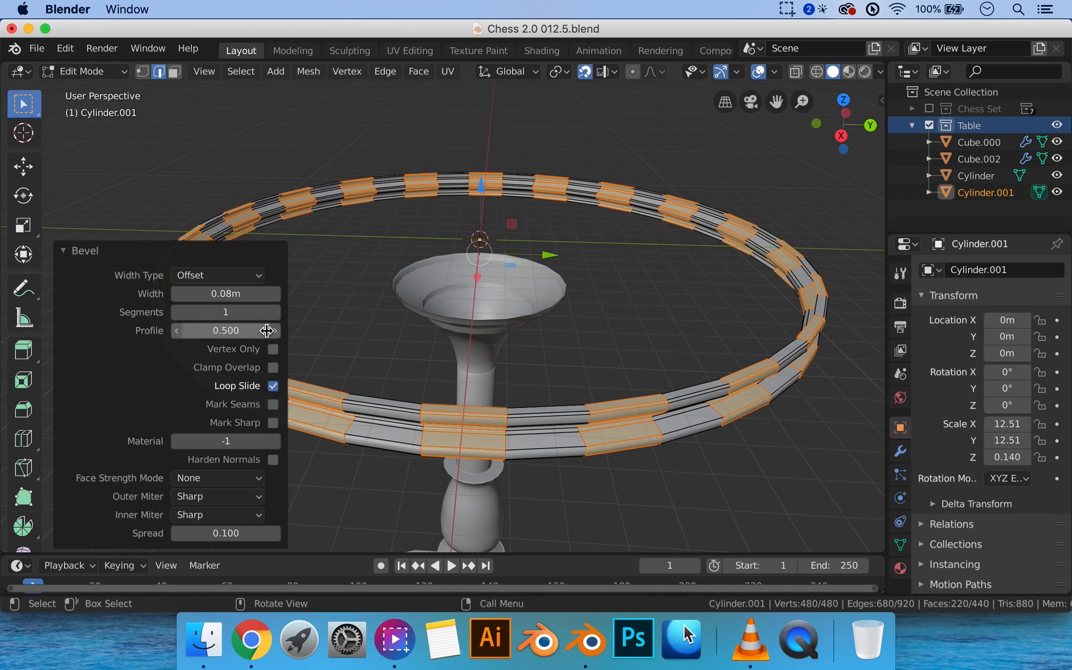
left_click(276, 313)
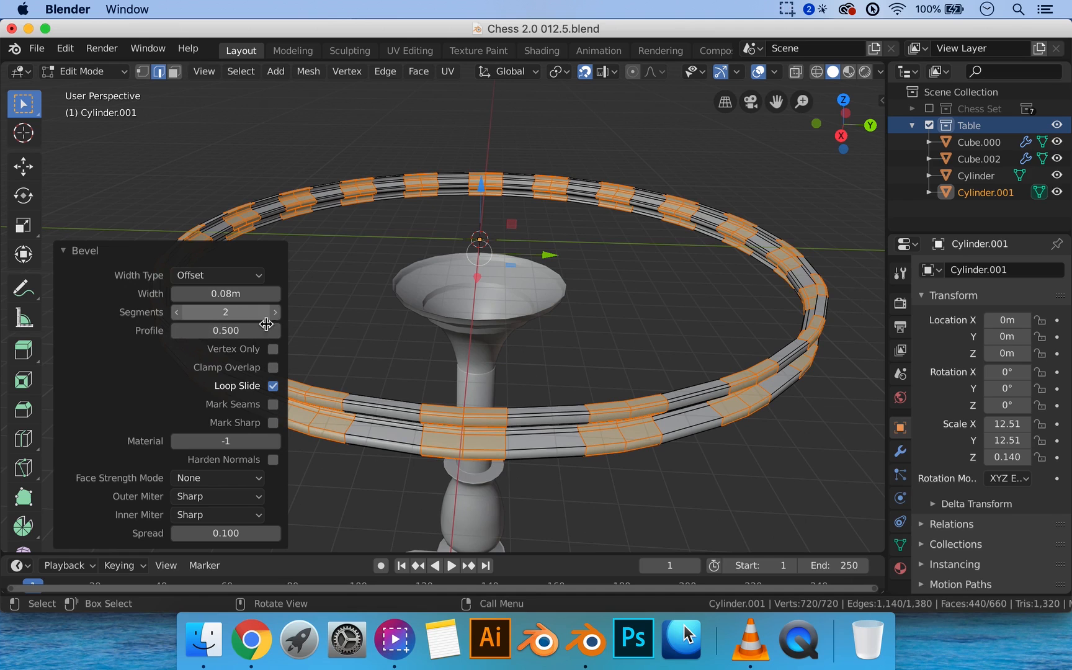
middle_click_drag(617, 435, 694, 460)
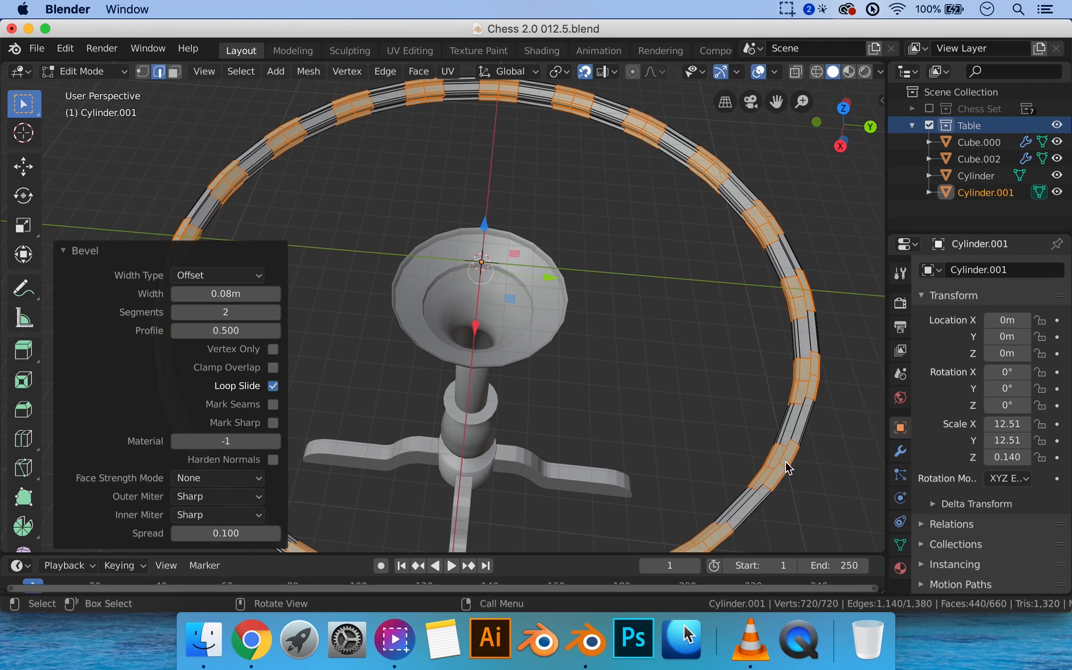
middle_click_drag(759, 471, 676, 445)
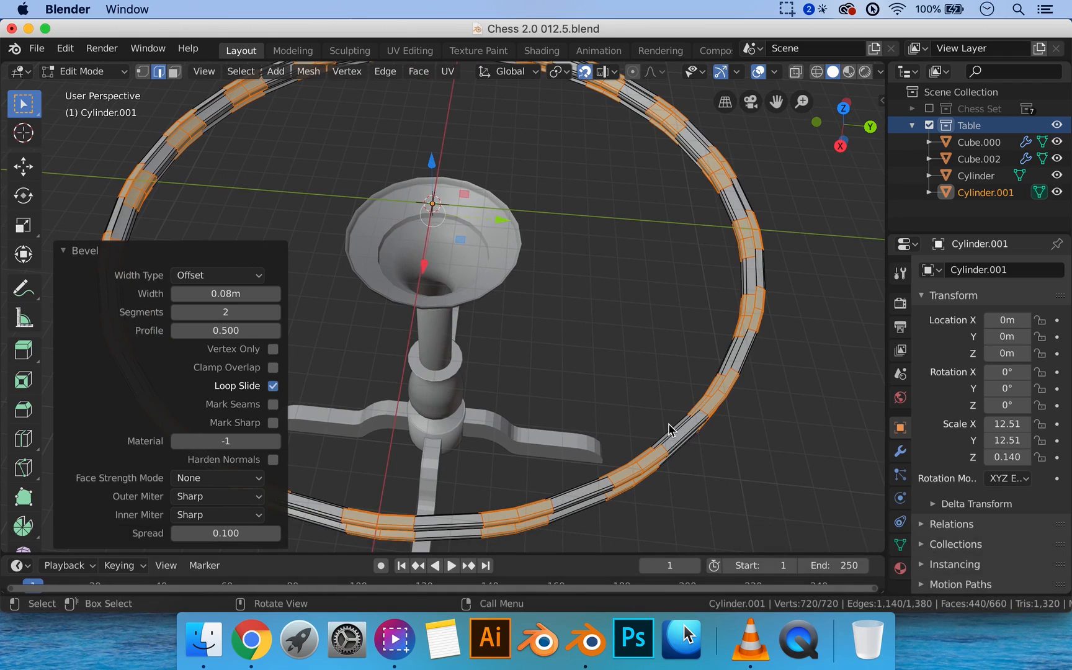
left_click(178, 314)
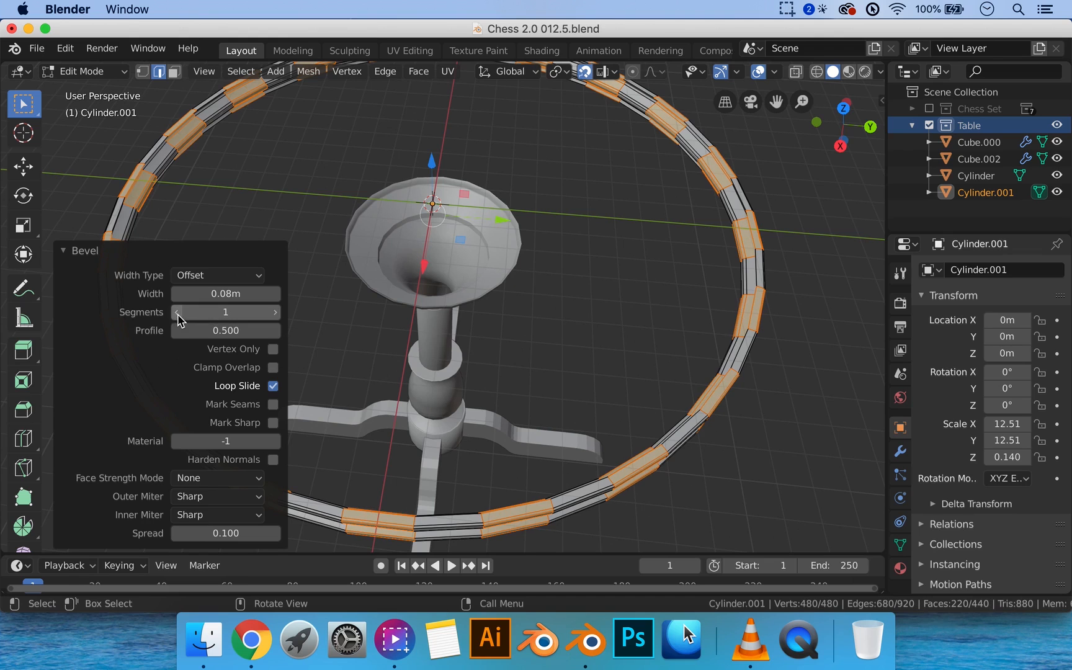
middle_click_drag(597, 433, 604, 413)
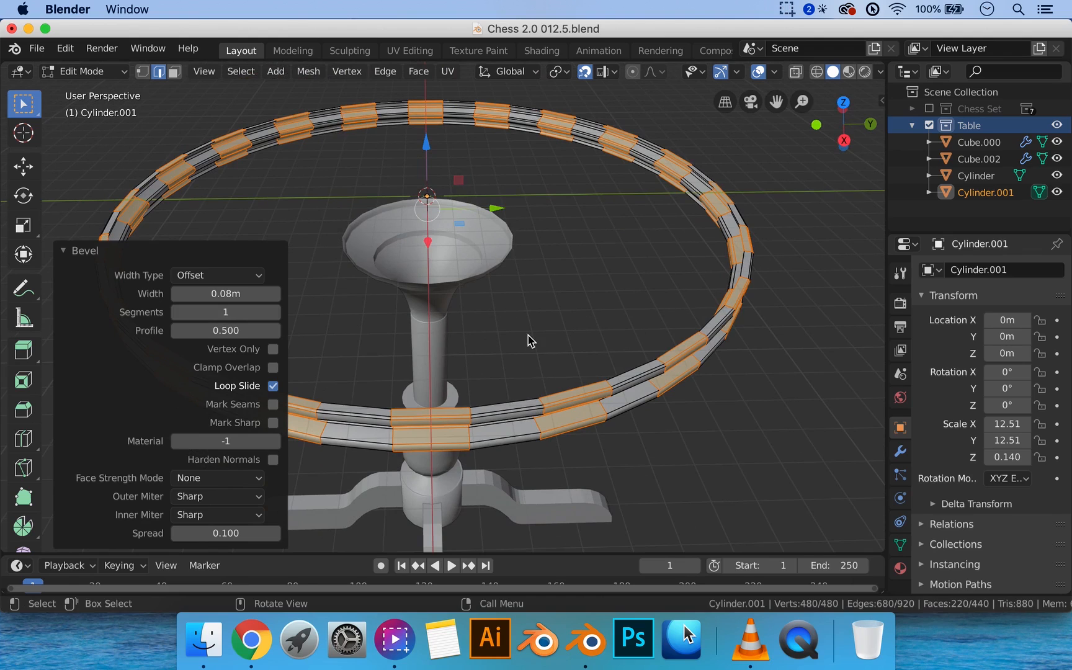
mouse_move(529, 337)
middle_mouse_down()
mouse_move(527, 328)
mouse_move(507, 340)
middle_mouse_up()
Check the roundness of the beveled rim in Object Mode and return to Edit Mode
left_click(553, 291)
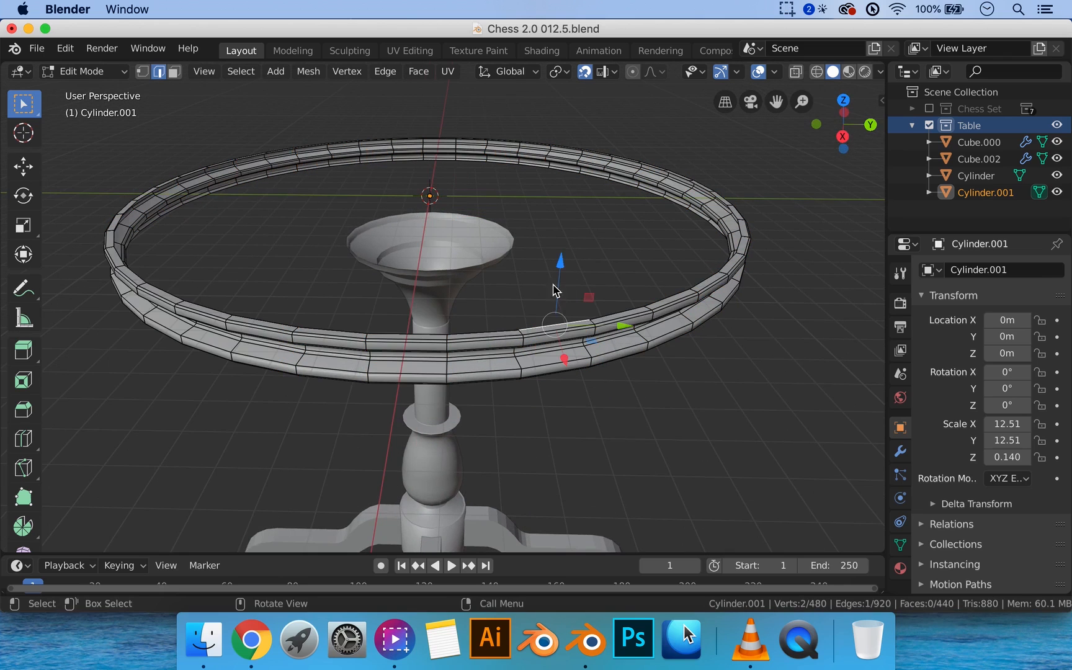
key("Tab")
middle_click_drag(548, 246, 570, 299)
key("Tab")
Select a cross-rim edge loop on the beveled rim and extend the selection to all edges of similar length
middle_click_drag(531, 359, 387, 389)
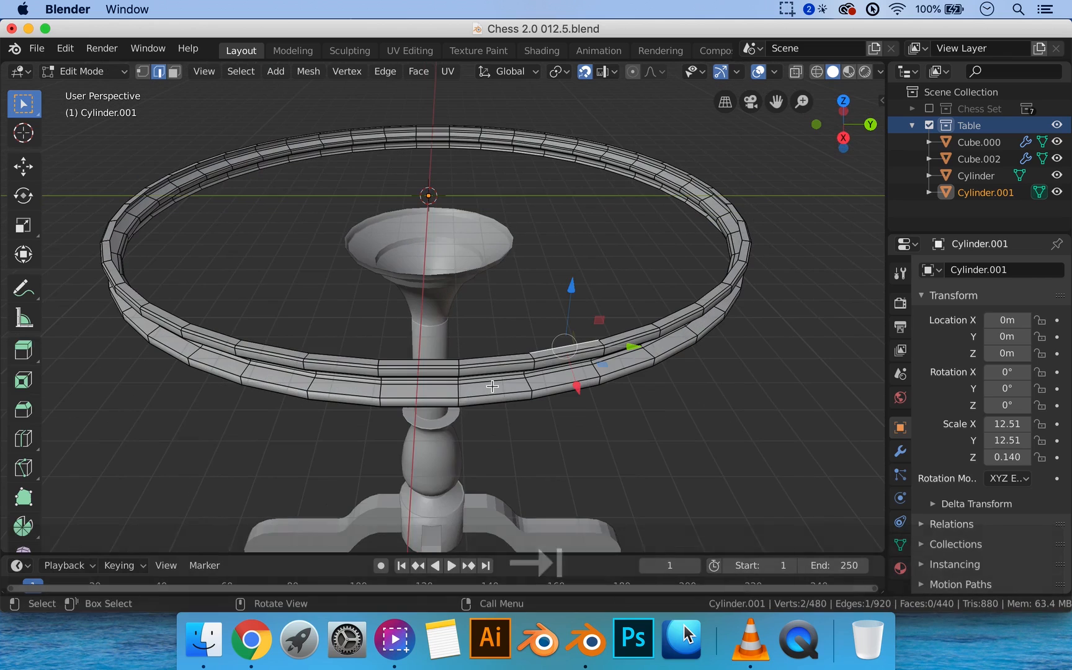
left_click(388, 389, "alt+shift")
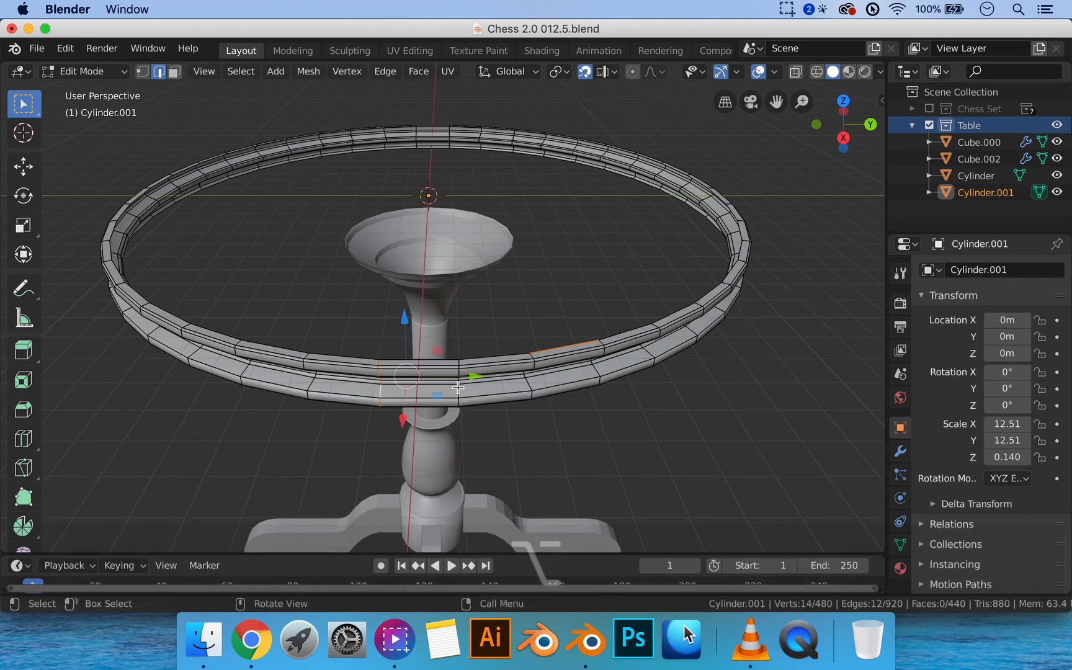
left_click(531, 379, "alt")
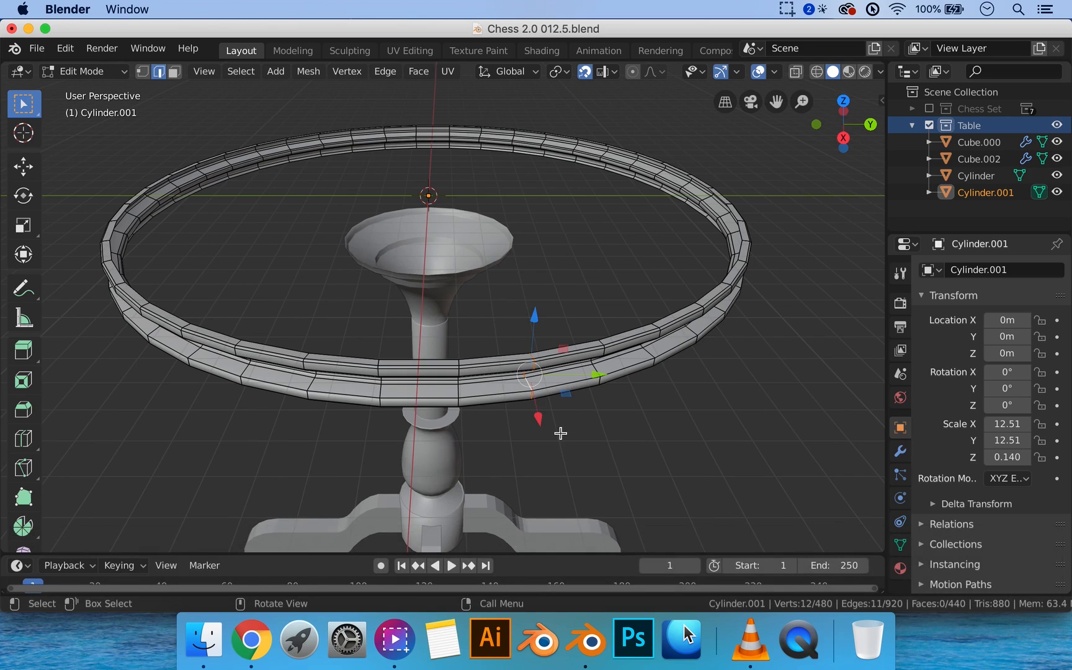
key("ctrl")
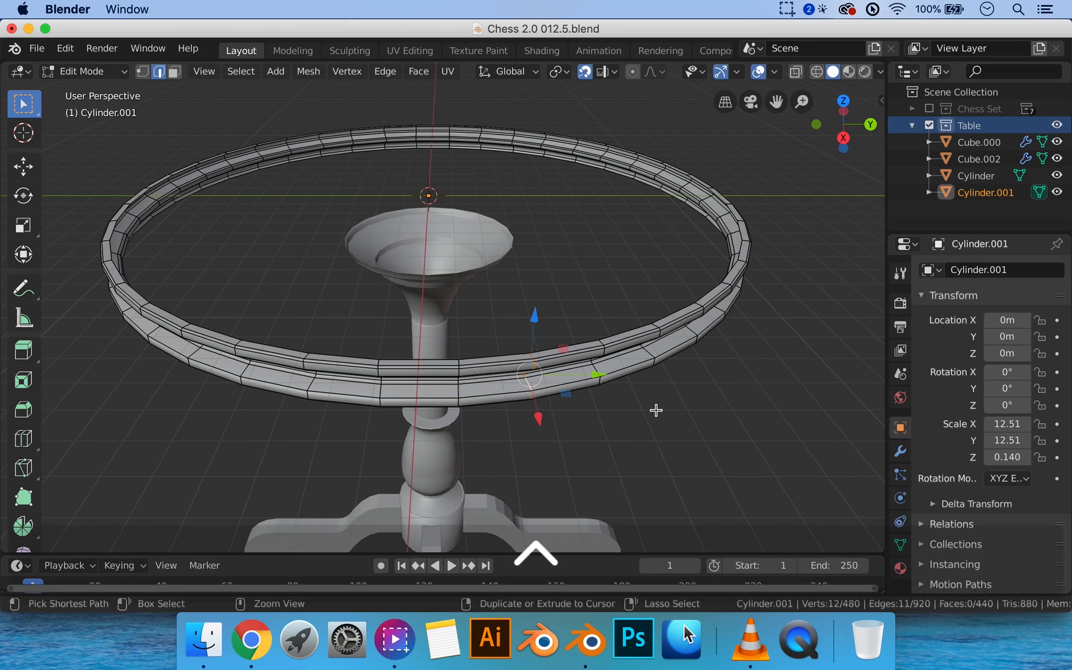
key("shift+g")
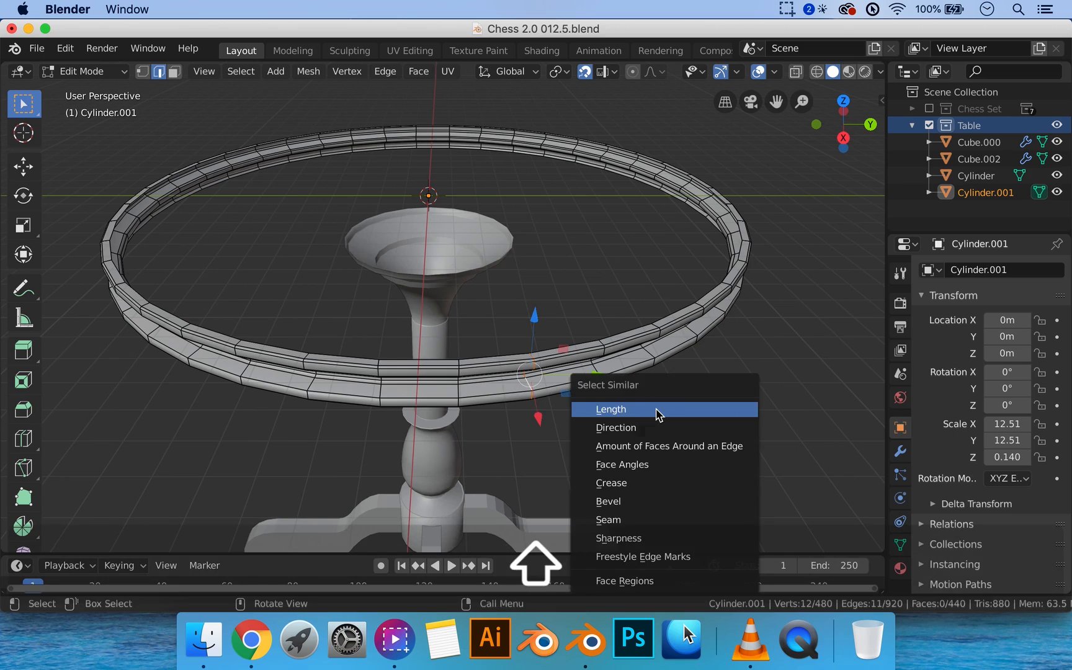
left_click(655, 410)
Try a second bevel on the cross-rim edges with a width of 0.04 m, and undo it
key("ctrl+b")
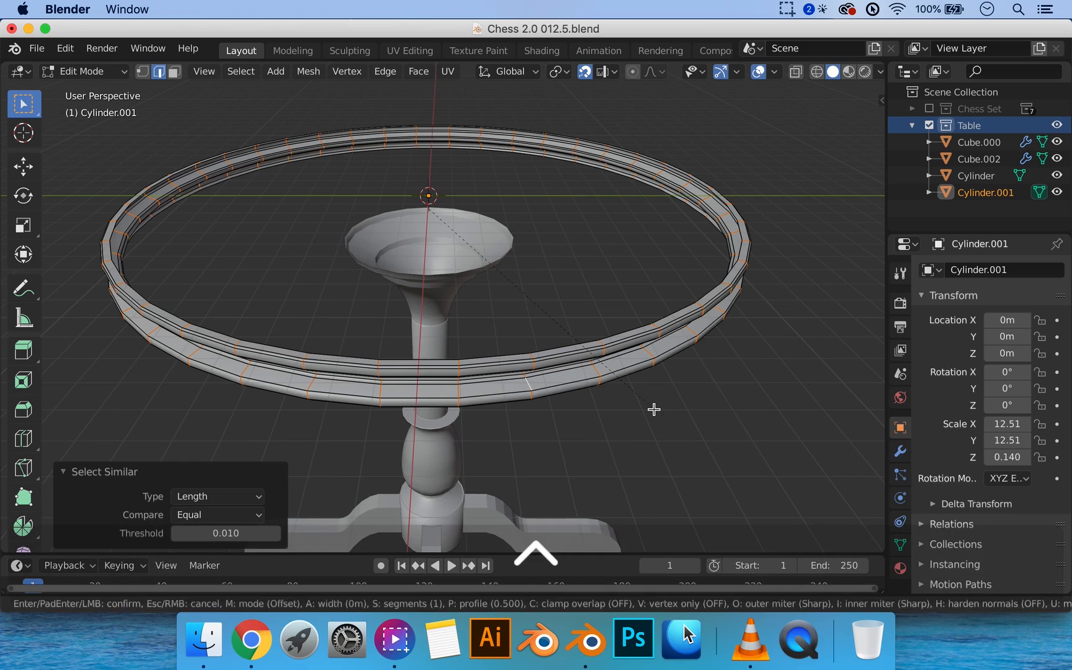
left_click(658, 412)
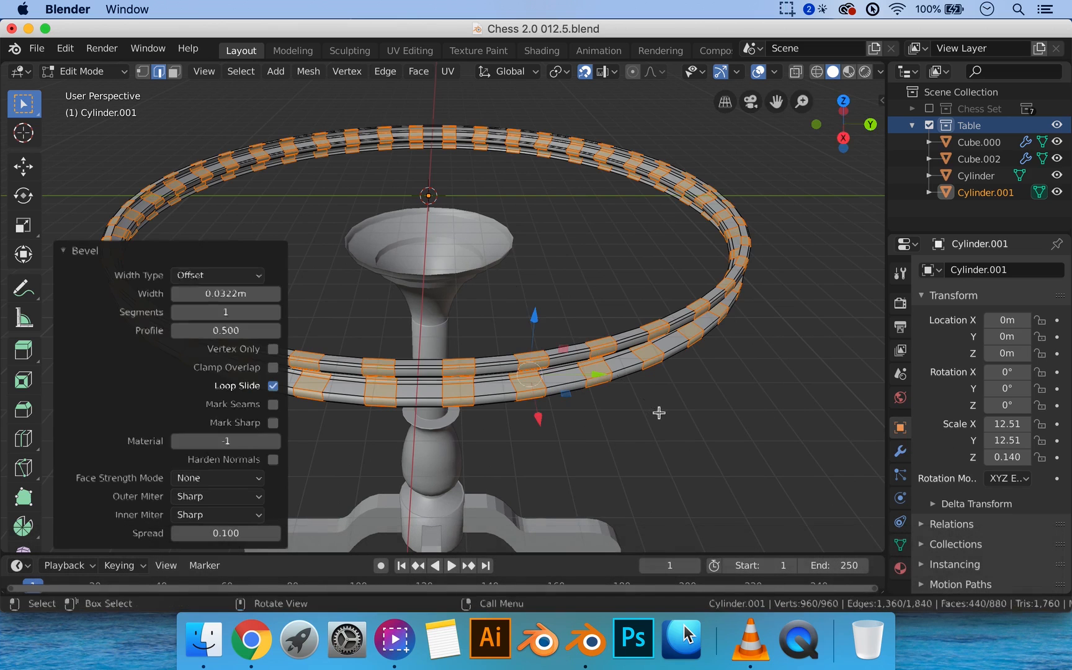
left_click(229, 294)
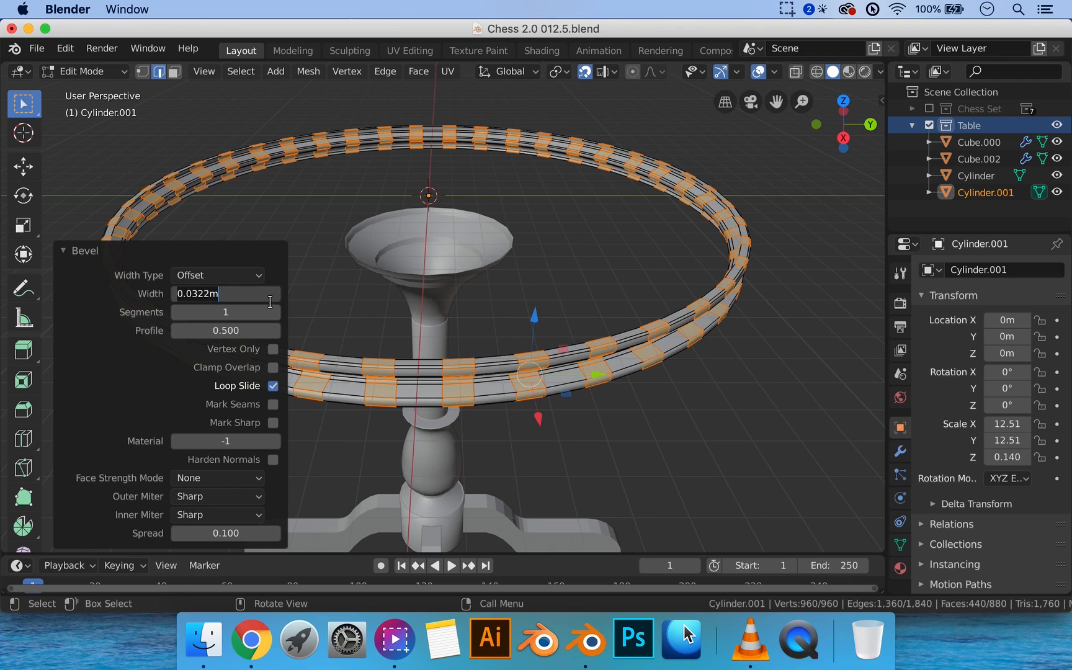
key("ctrl+a")
key("BackSpace")
type(".04")
key("Return")
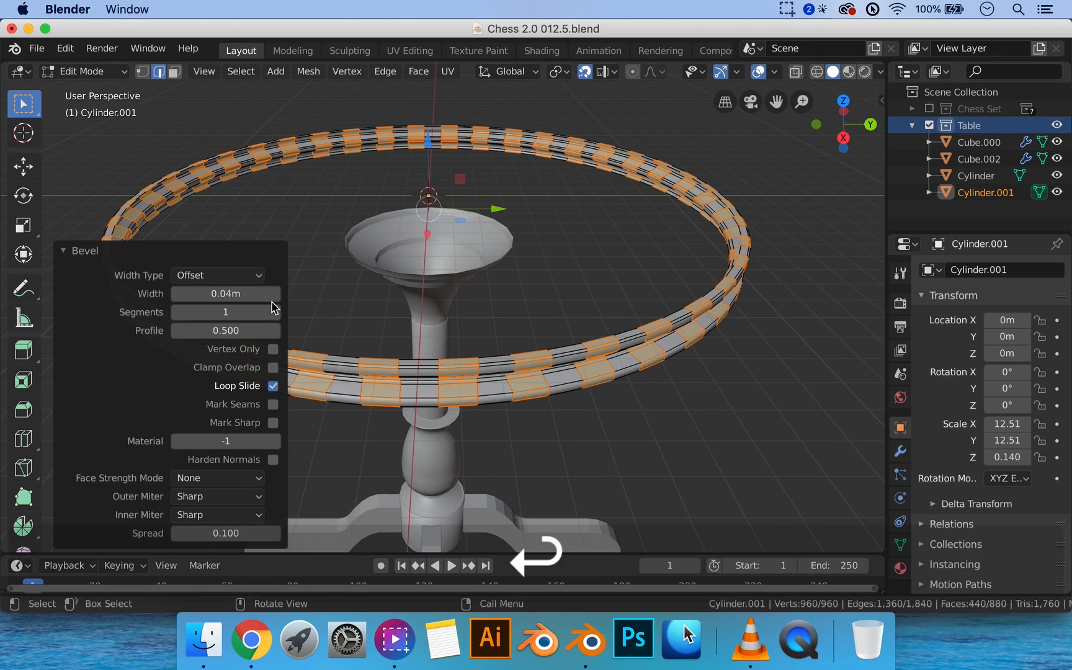
middle_click_drag(579, 340, 605, 369)
key("Tab")
key("Tab")
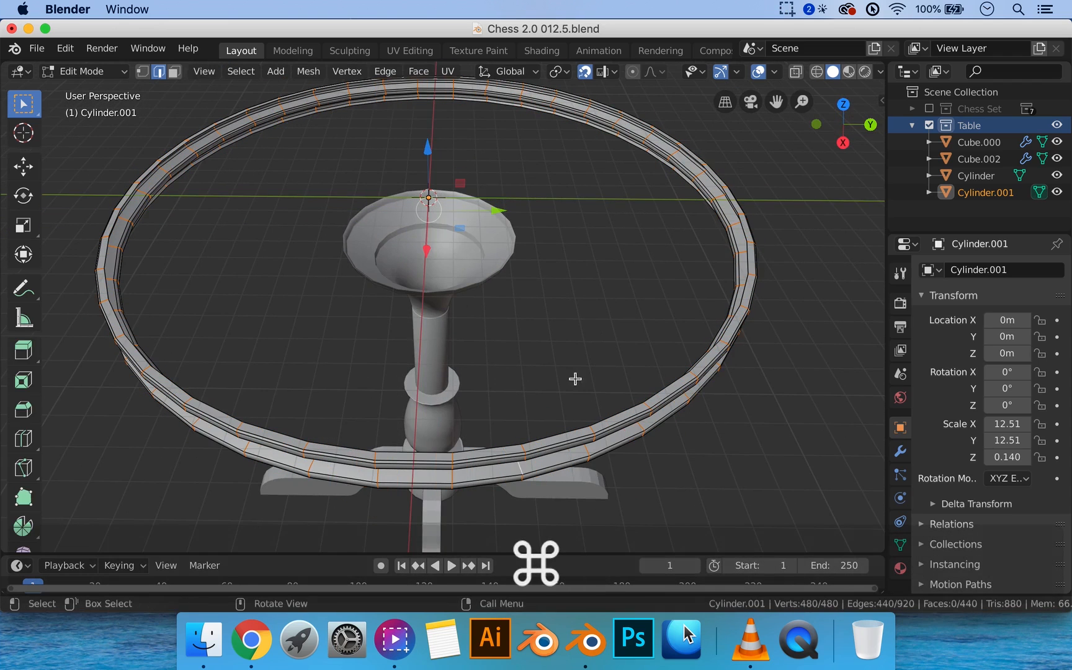
Select the rim's upper inner edge loop in edge mode and fill it with a single face to close the tabletop
key("Tab")
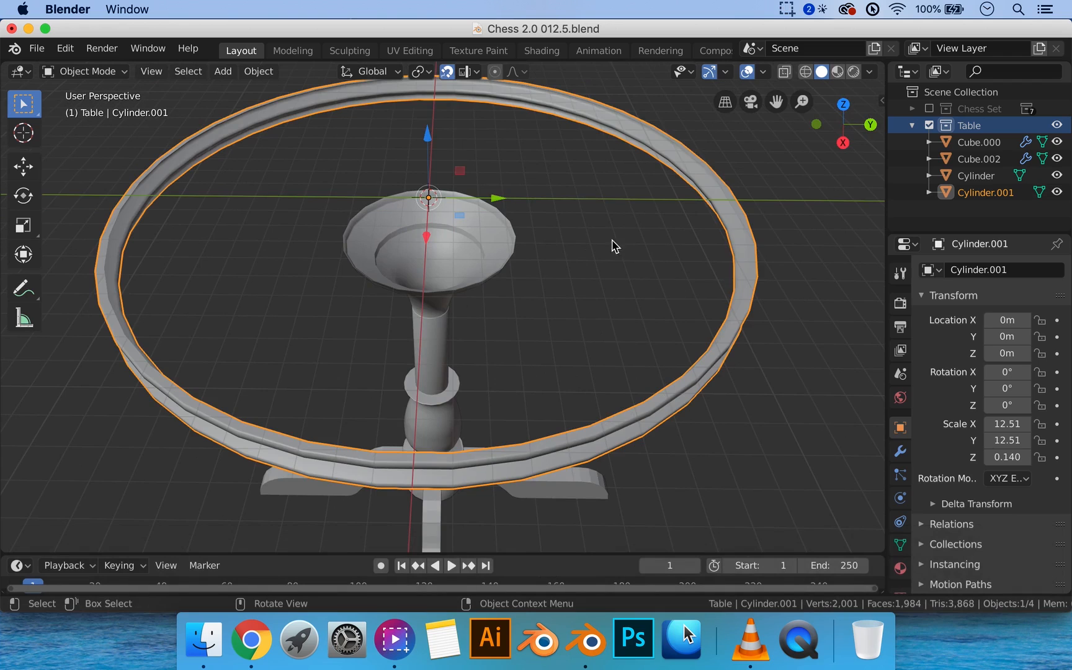
key("shift")
key("Tab")
middle_click_drag(662, 148, 727, 213, "shift")
key("2")
left_click(694, 193, "alt")
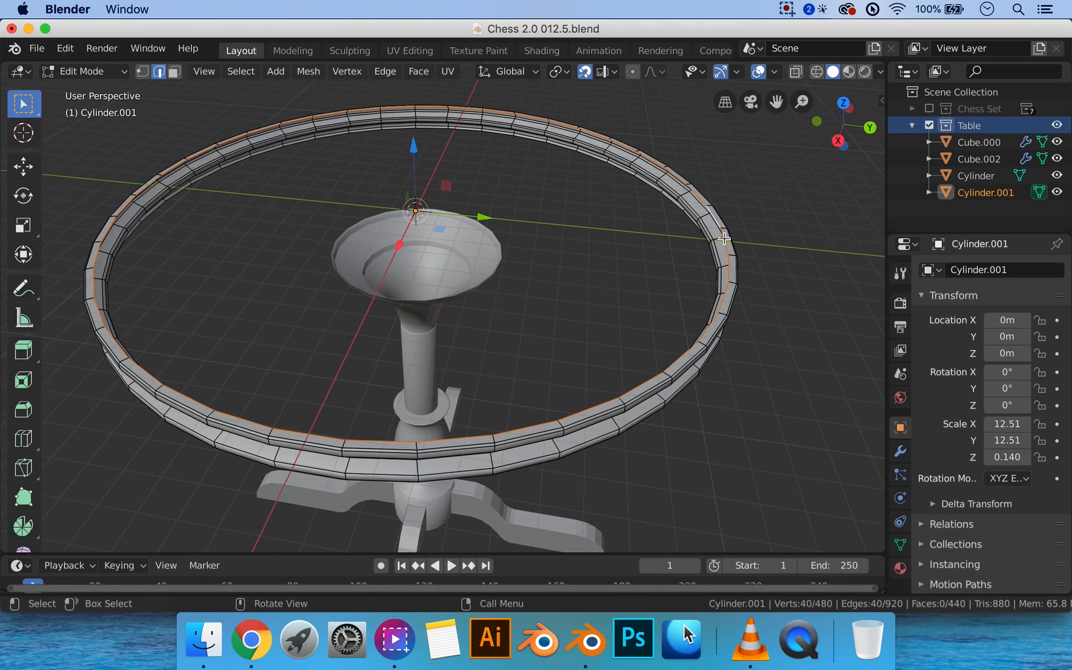
key("f")
middle_click_drag(610, 232, 602, 222)
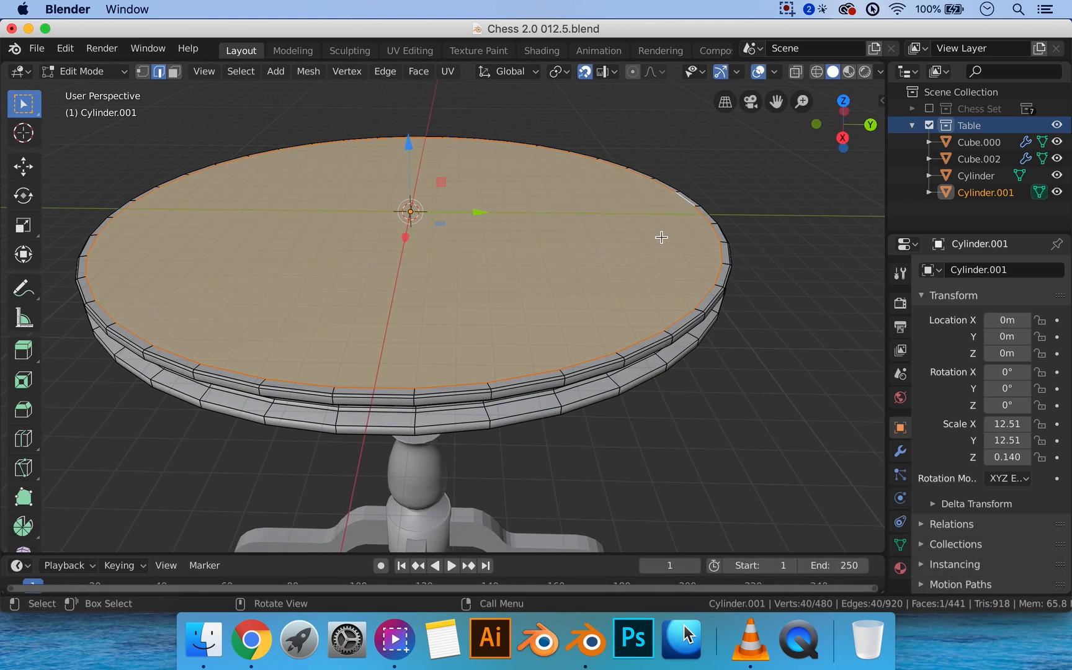
Inset the new top face to a disc a little over half the tabletop's diameter, and check it in Object Mode
key("i")
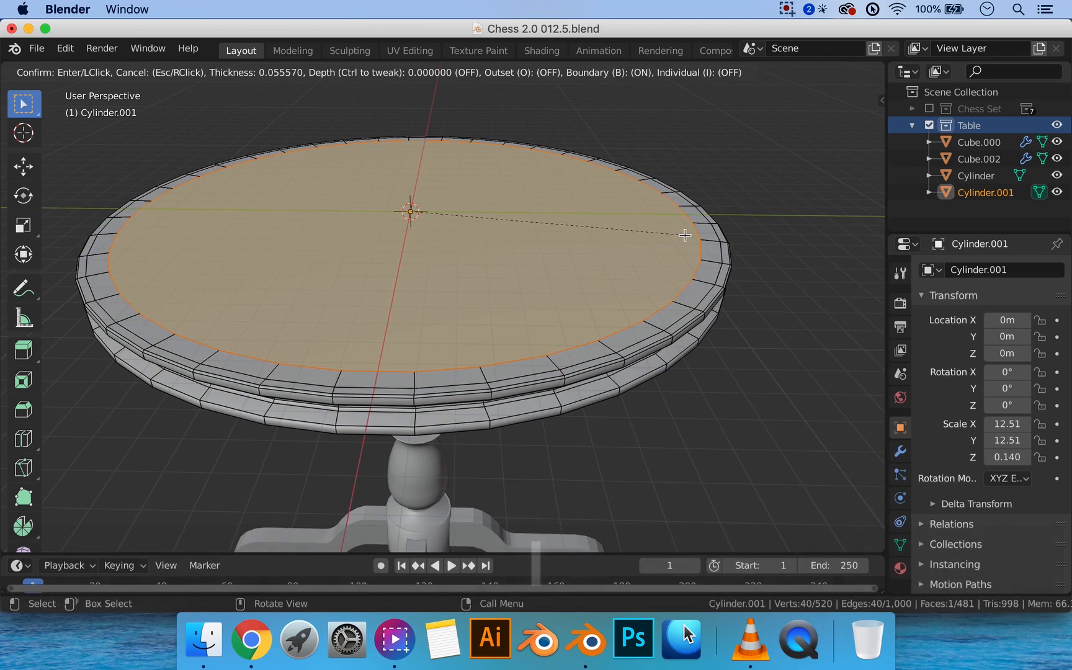
left_click(646, 237)
key("Tab")
middle_click_drag(740, 248, 590, 232)
key("Tab")
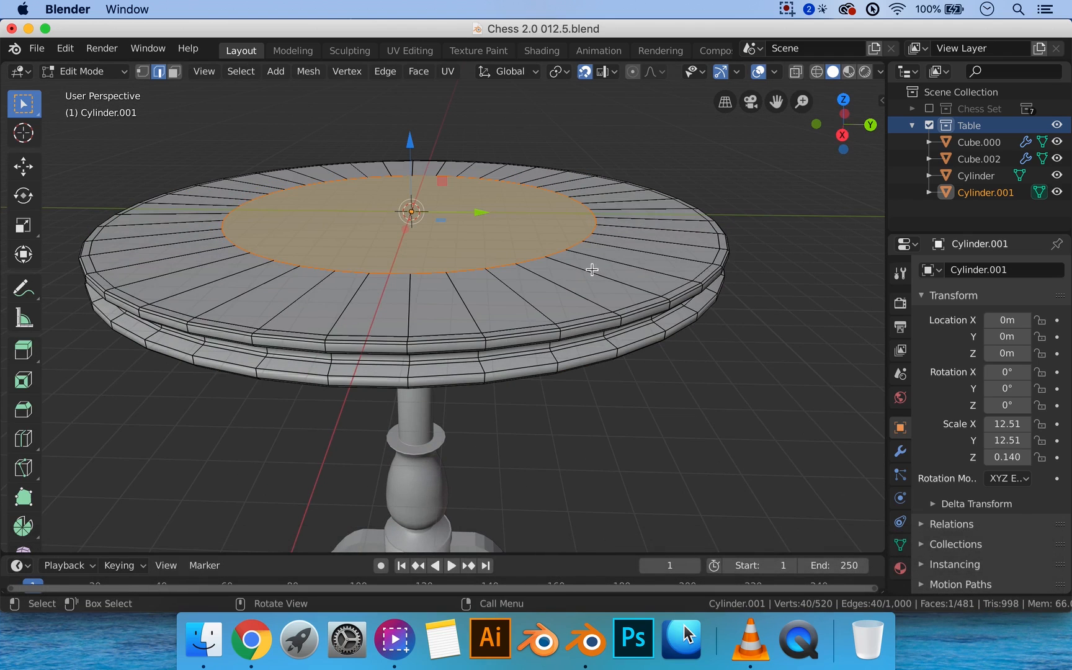
Add a loop cut around the ring outside the inset disc and slide it outward close to the tabletop's rim
middle_click_drag(570, 250, 569, 259)
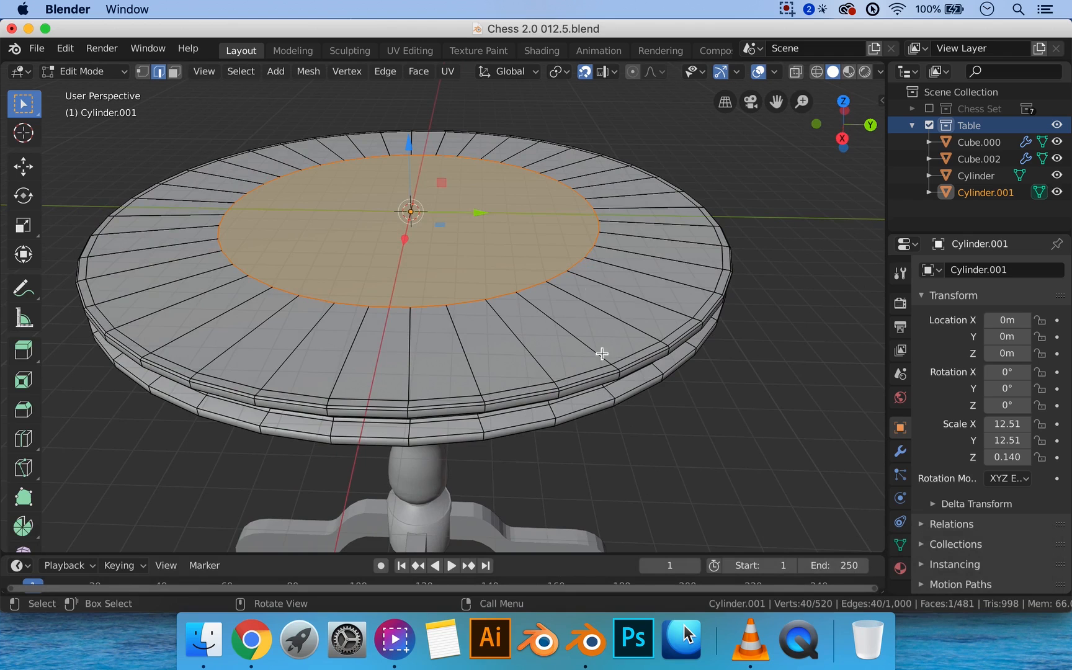
middle_click_drag(618, 308, 682, 294)
key("ctrl+r")
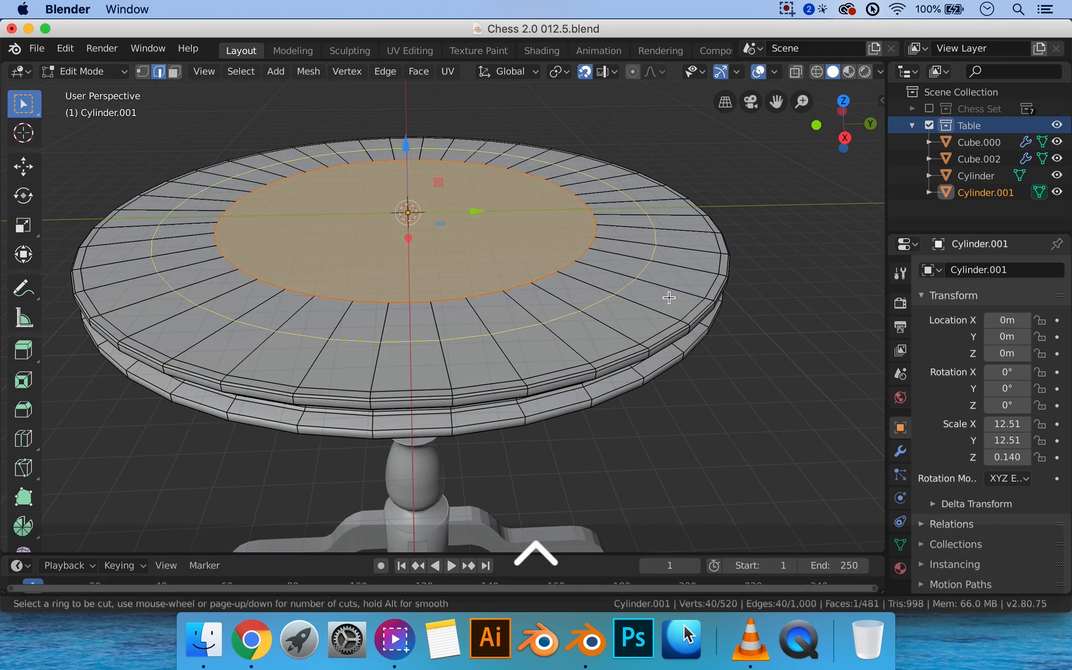
left_click(669, 297)
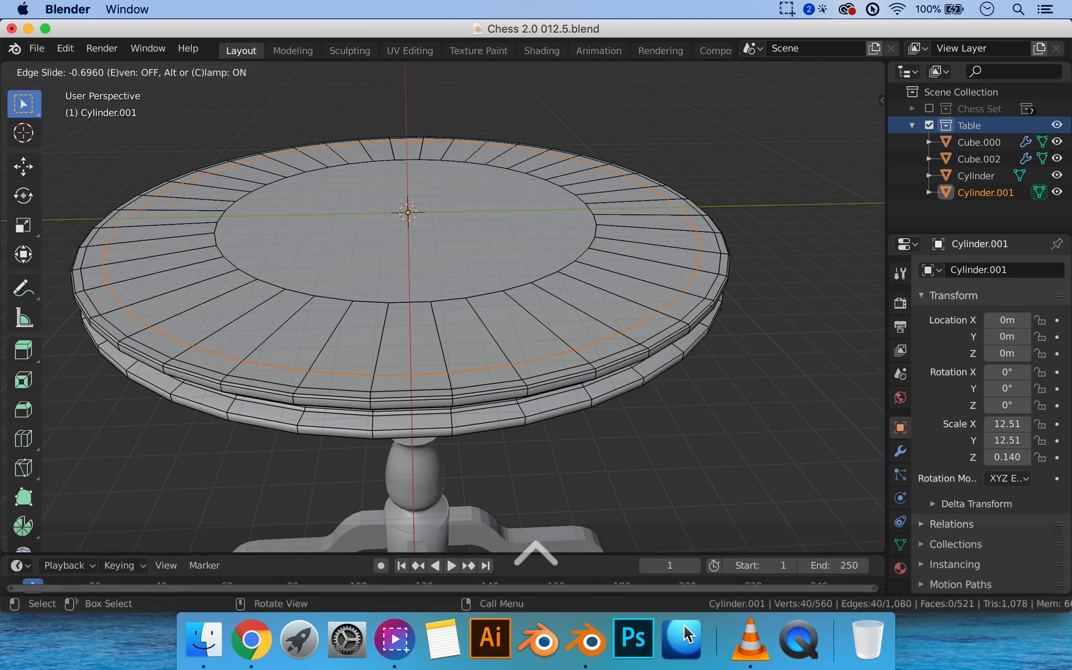
left_click(727, 309)
Select the ring of faces inside the new loop plus the central disc, and lower them about 0.4 m along Z to recess the tabletop
key("ctrl+3")
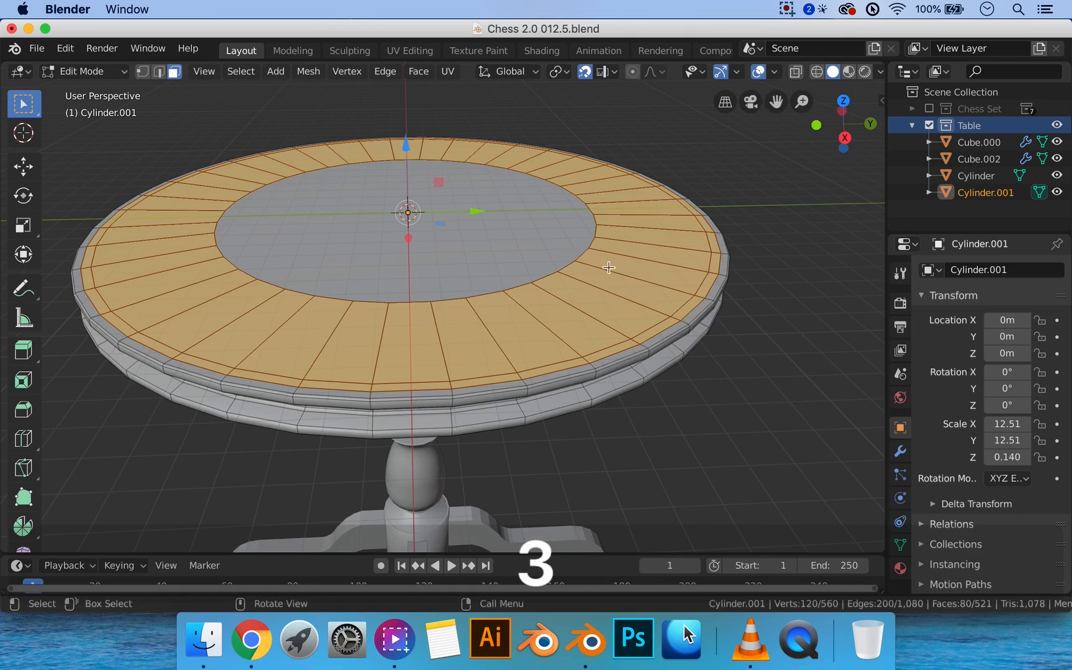
left_click(616, 272, "alt")
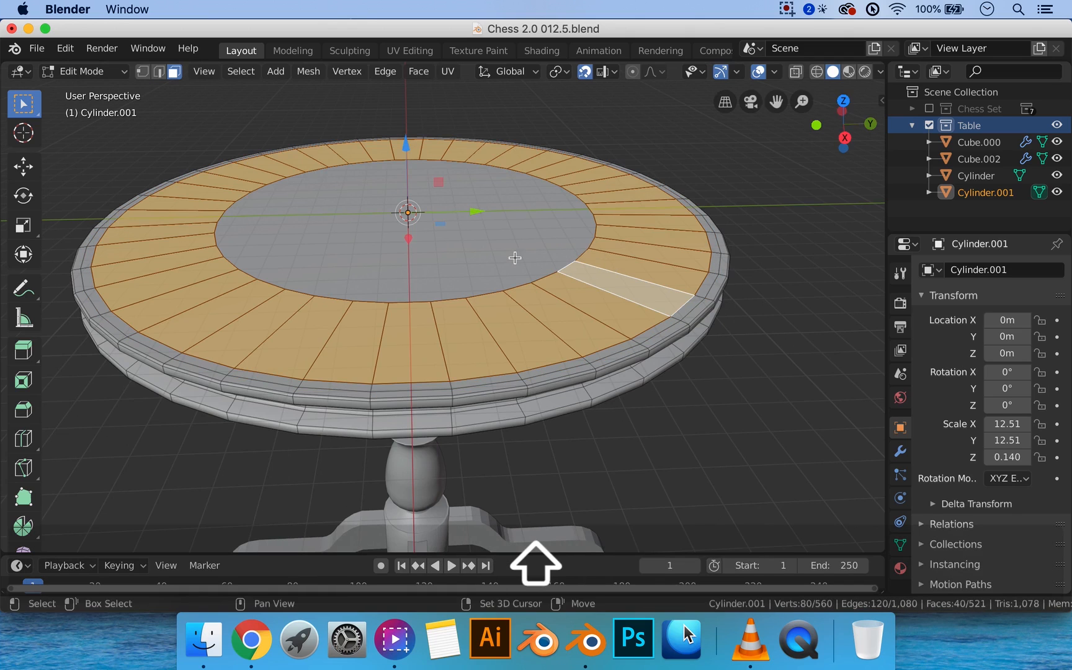
left_click(570, 256, "shift")
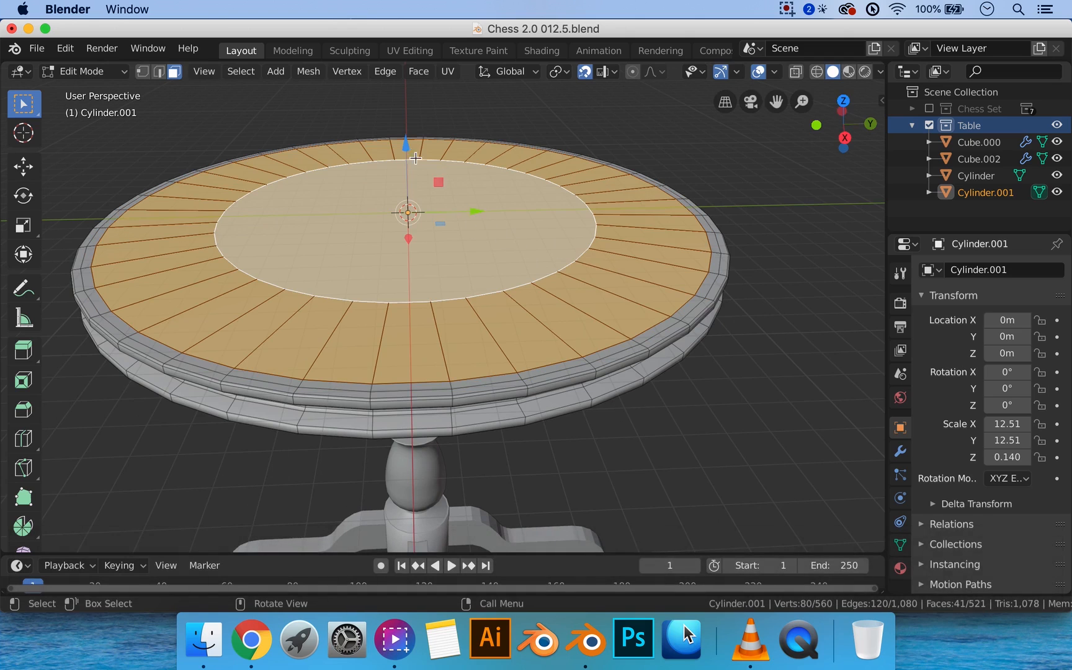
key("g")
key("z")
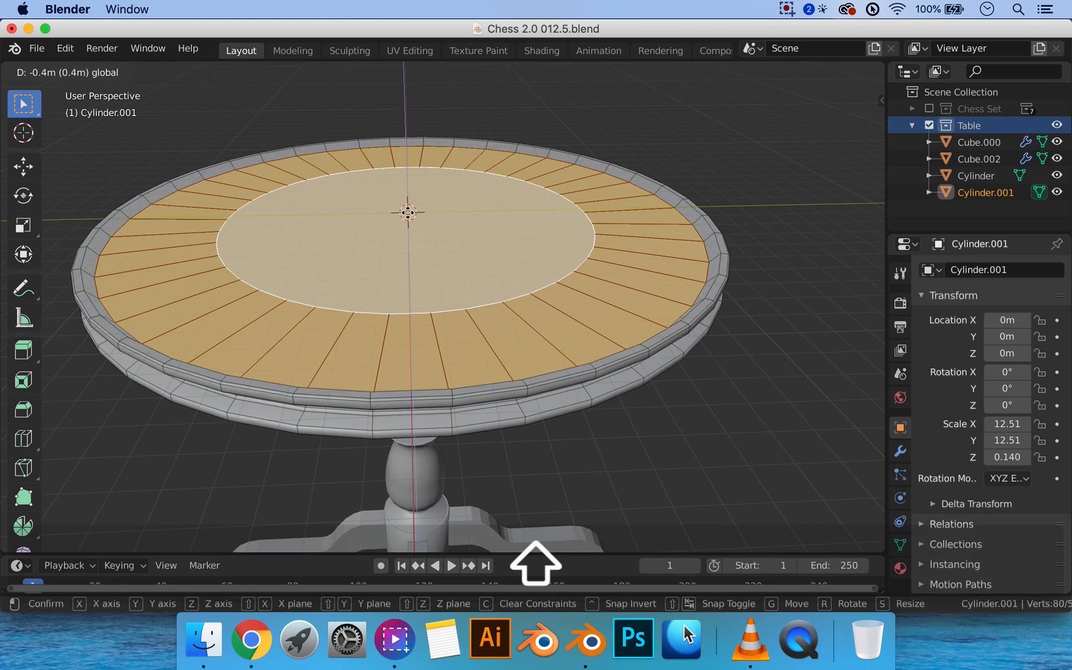
left_click(402, 200)
key("Tab")
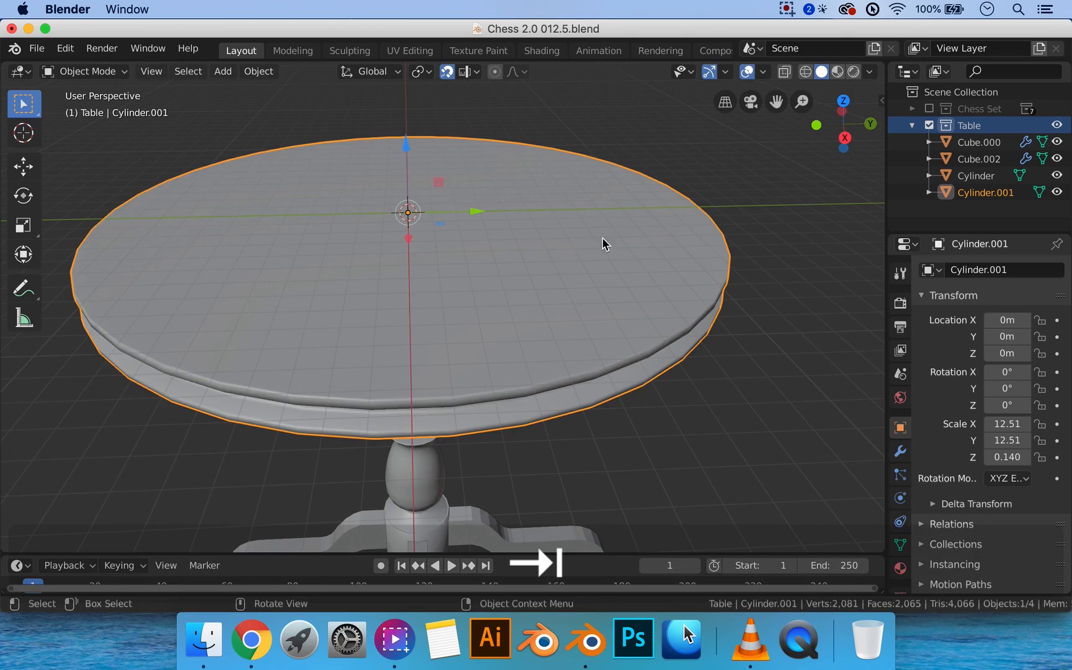
Examine the shading of the recessed tabletop's rim up close, comparing Object Mode with the mesh in Edit Mode
middle_click_drag(606, 242, 634, 251)
middle_click_drag(709, 266, 683, 232)
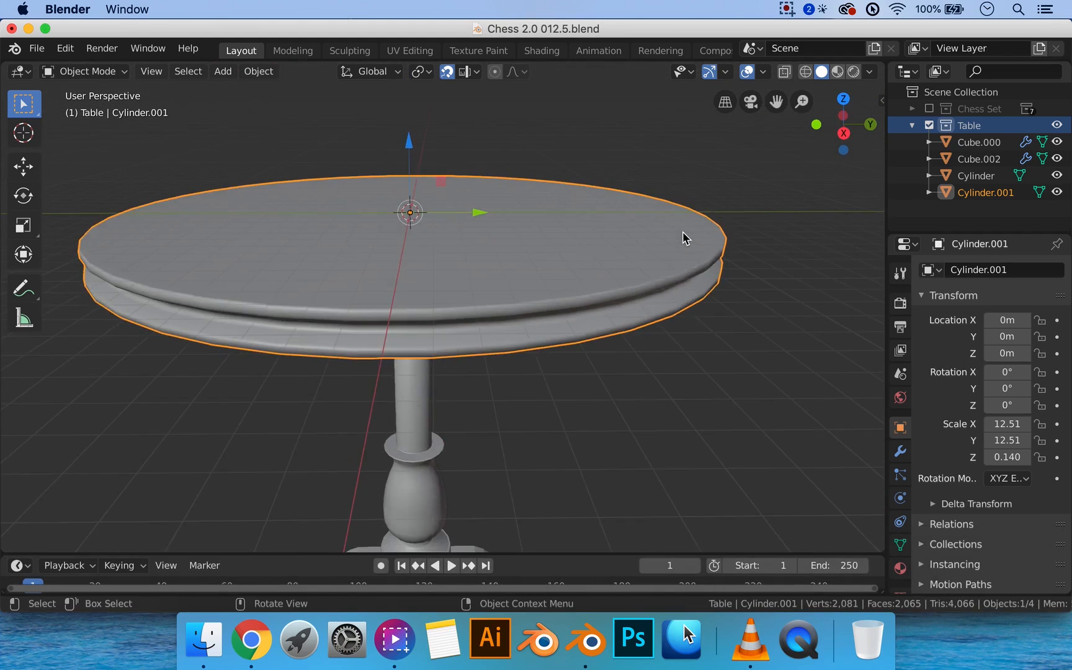
scroll(683, 232, "up", 2)
middle_click_drag(751, 220, 600, 262, "shift")
scroll(711, 253, "up", 1)
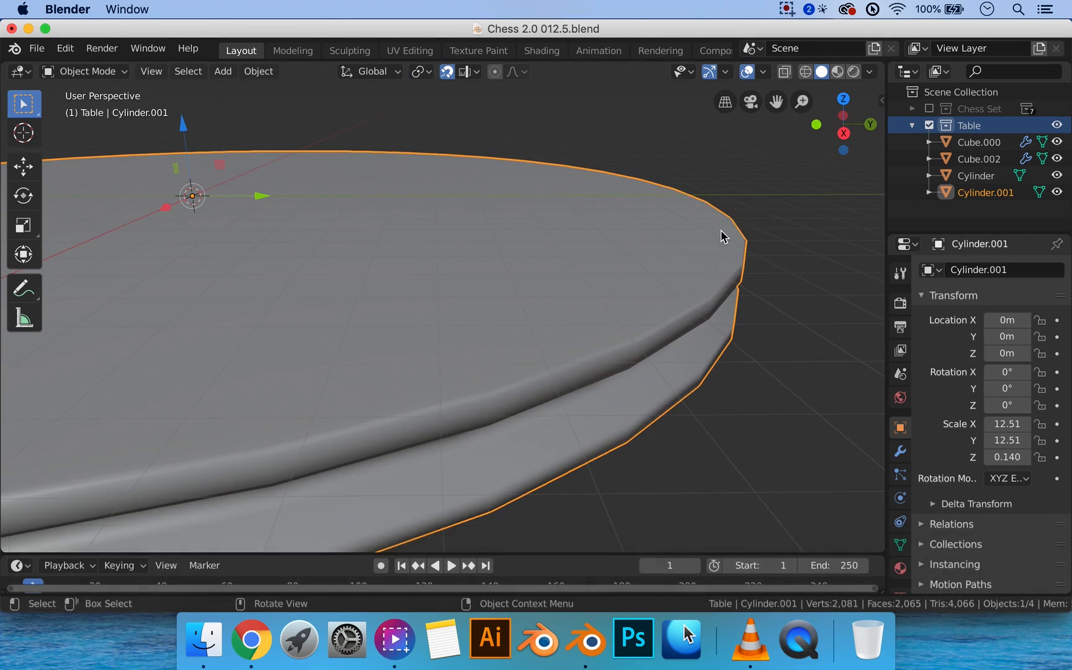
scroll(710, 244, "down", 3)
scroll(682, 245, "down", 1)
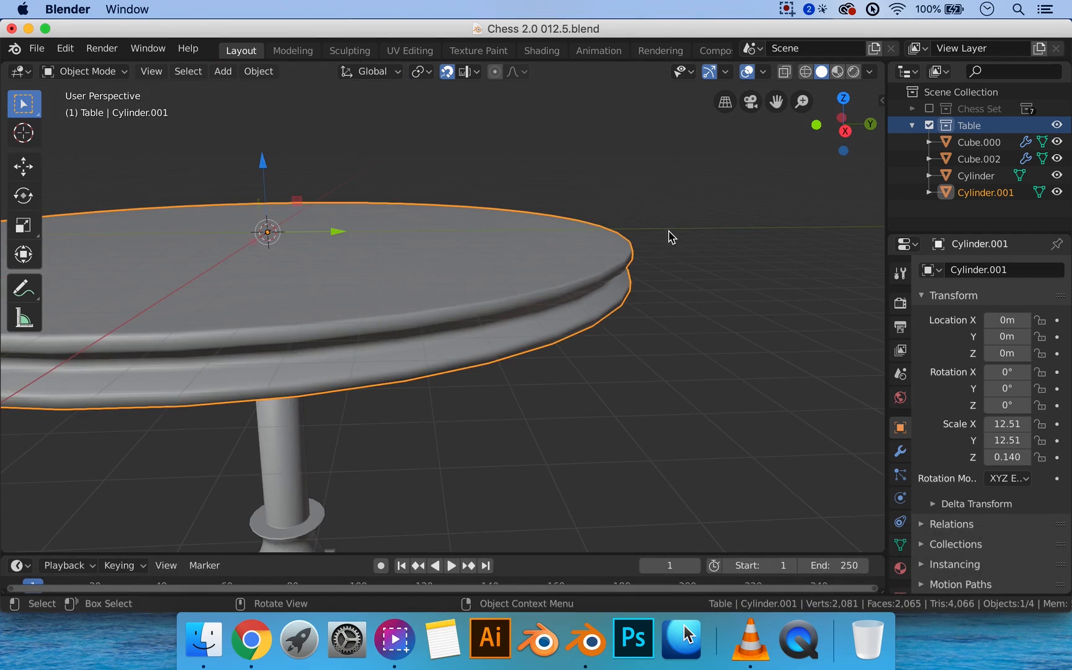
middle_click_drag(672, 237, 611, 263)
scroll(642, 256, "up", 3)
key("Tab")
scroll(642, 268, "up", 1)
key("Tab")
scroll(595, 265, "up", 5)
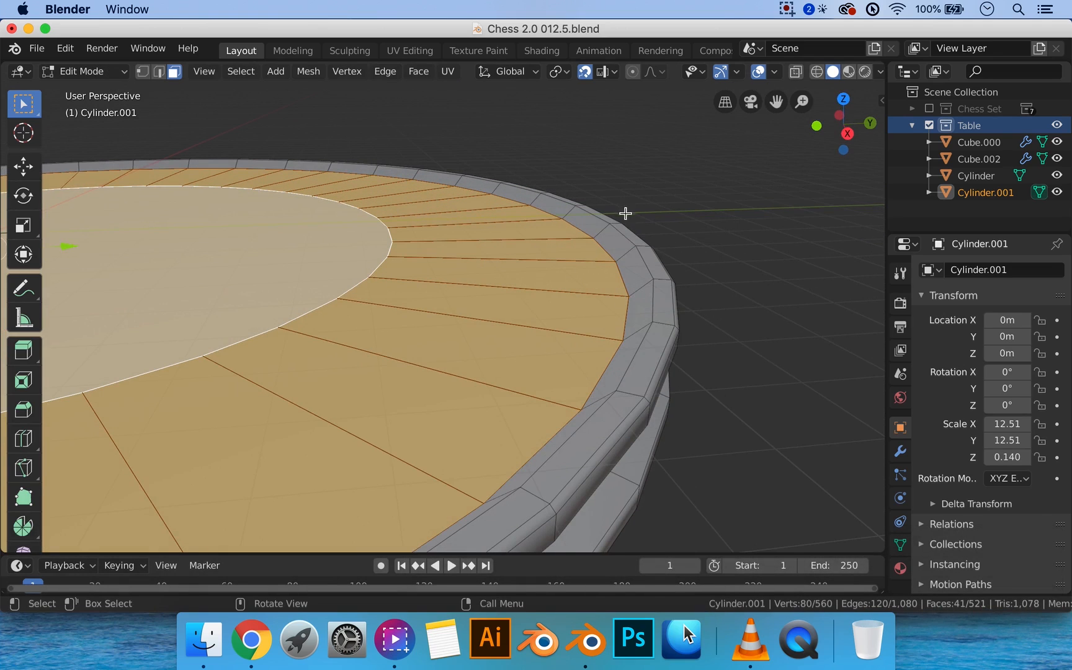
key("Tab")
middle_click_drag(660, 246, 596, 263, "shift")
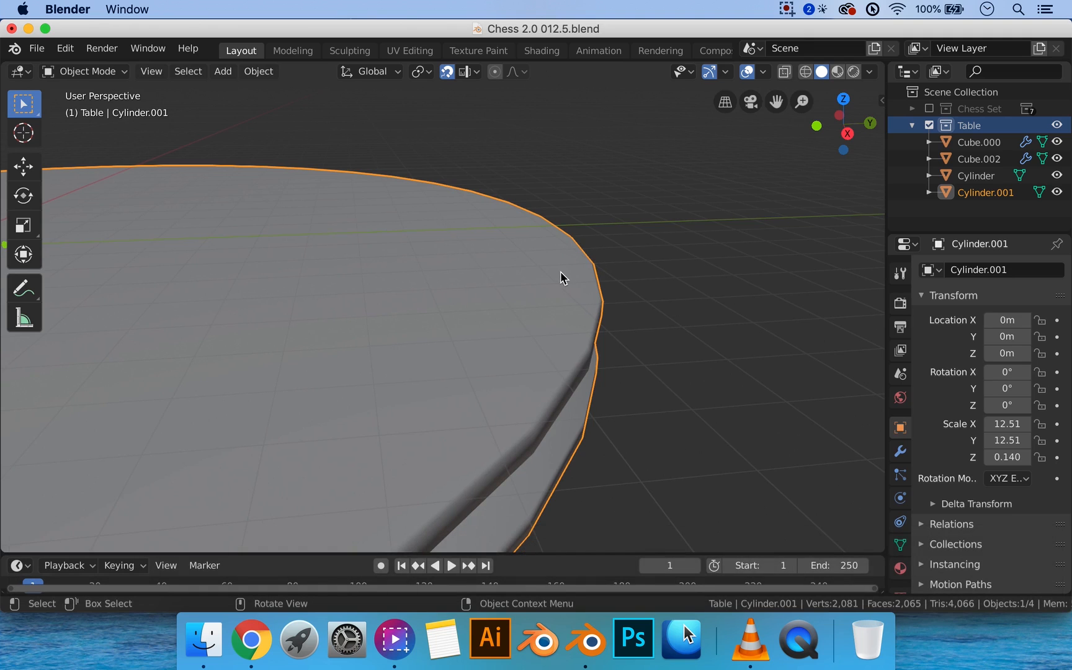
mouse_move(571, 273)
middle_mouse_down()
mouse_move(587, 277)
mouse_move(562, 268)
mouse_move(507, 290)
mouse_move(478, 276)
mouse_move(488, 299)
mouse_move(574, 265)
mouse_move(589, 273)
middle_mouse_up()
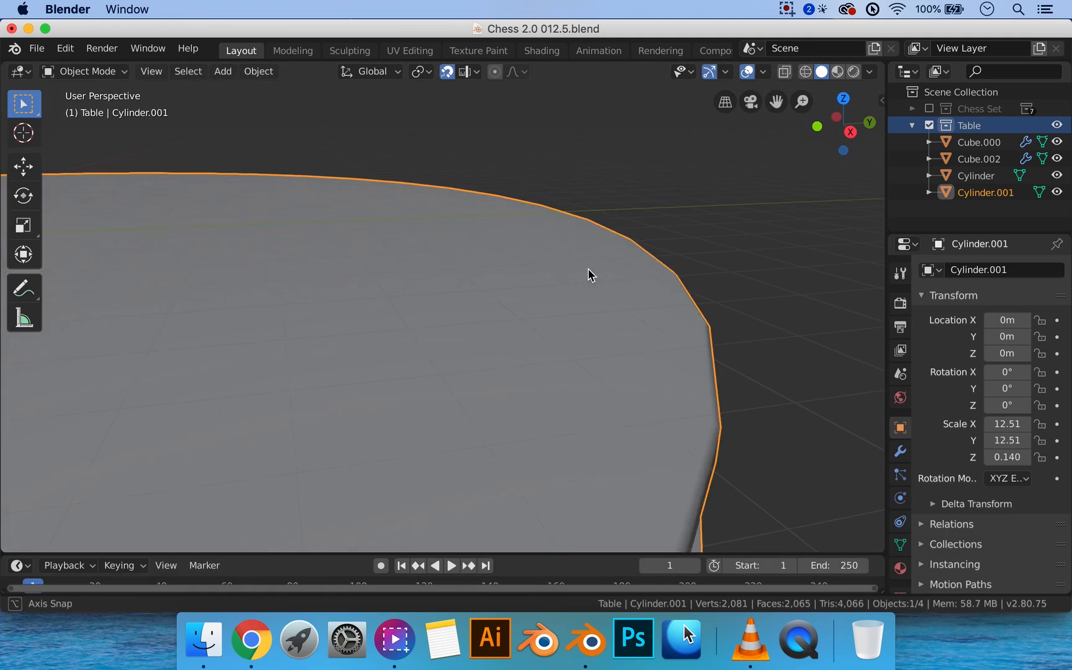
Add a supporting loop cut around the recess's sloped wall near its upper edge, with a slide factor of about -0.84
key("Tab")
middle_click_drag(655, 247, 651, 250)
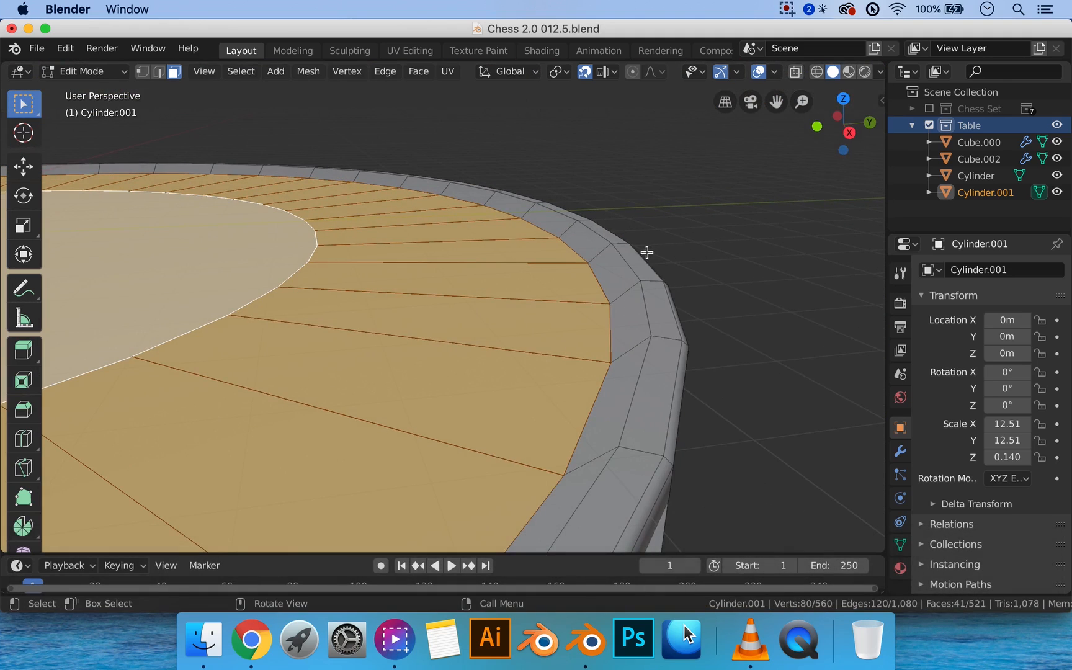
key("2")
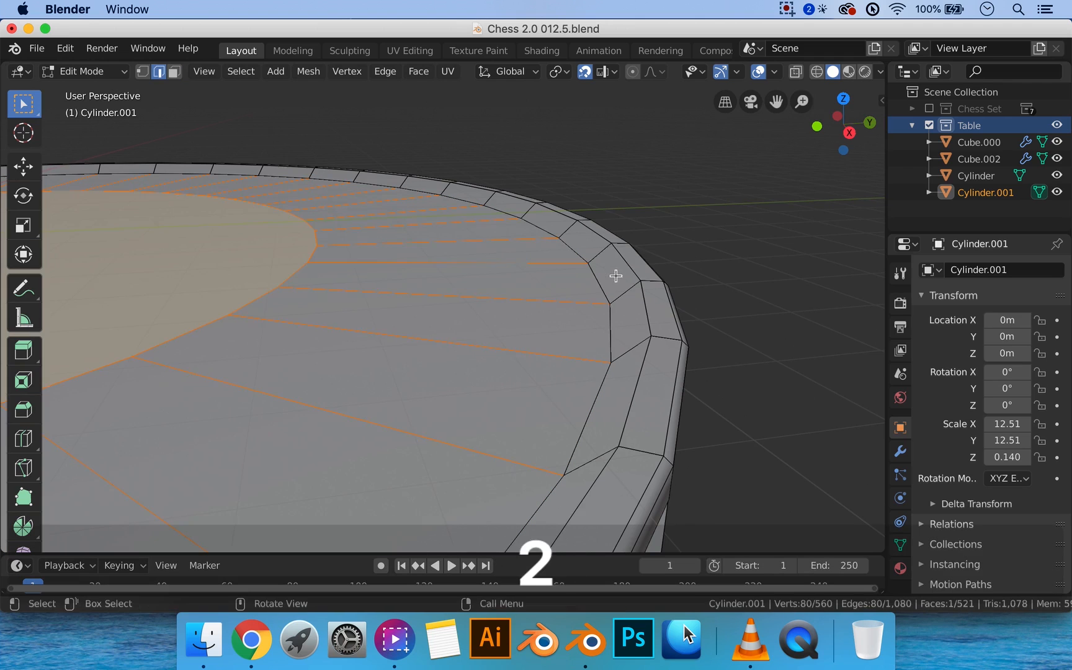
left_click(623, 273, "alt")
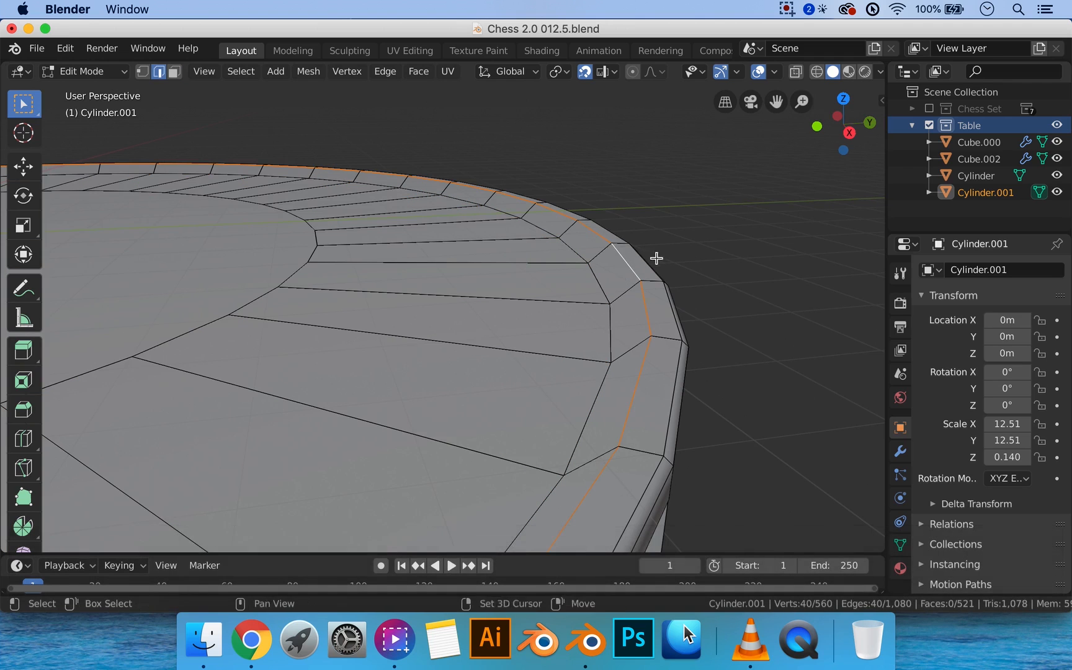
middle_click_drag(656, 258, 612, 259, "shift")
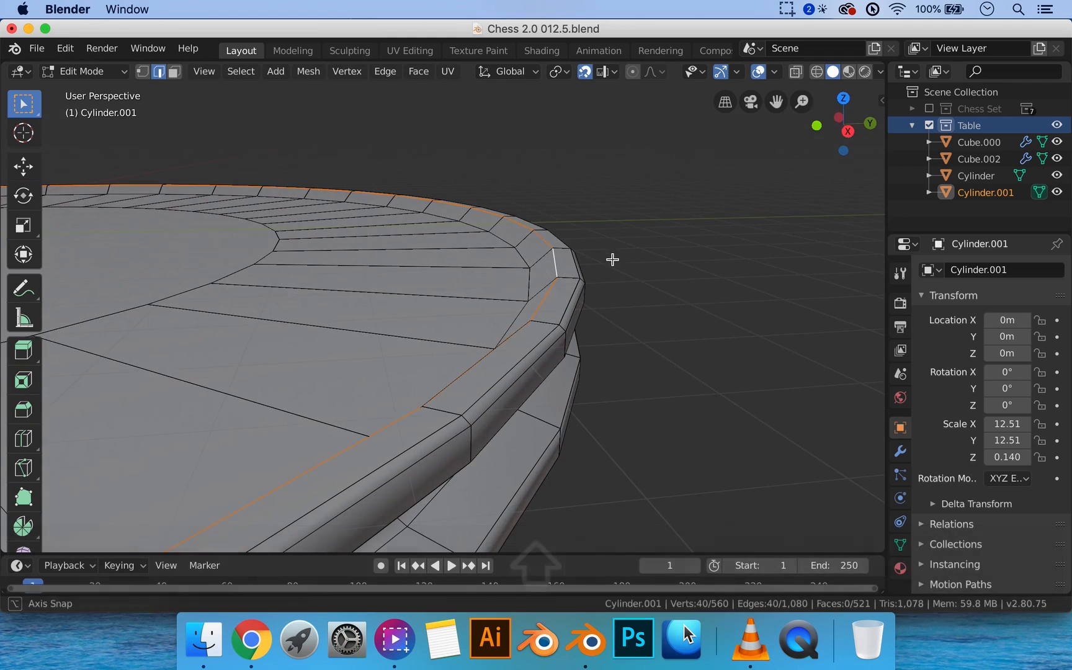
key("ctrl+r")
left_click(556, 252)
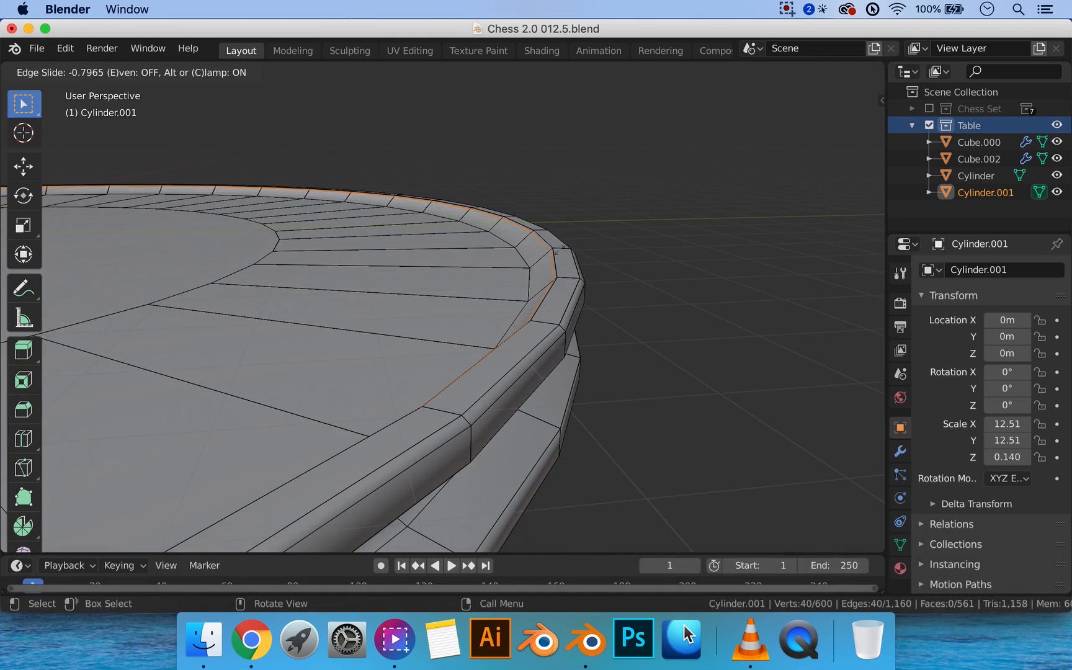
left_click(560, 251)
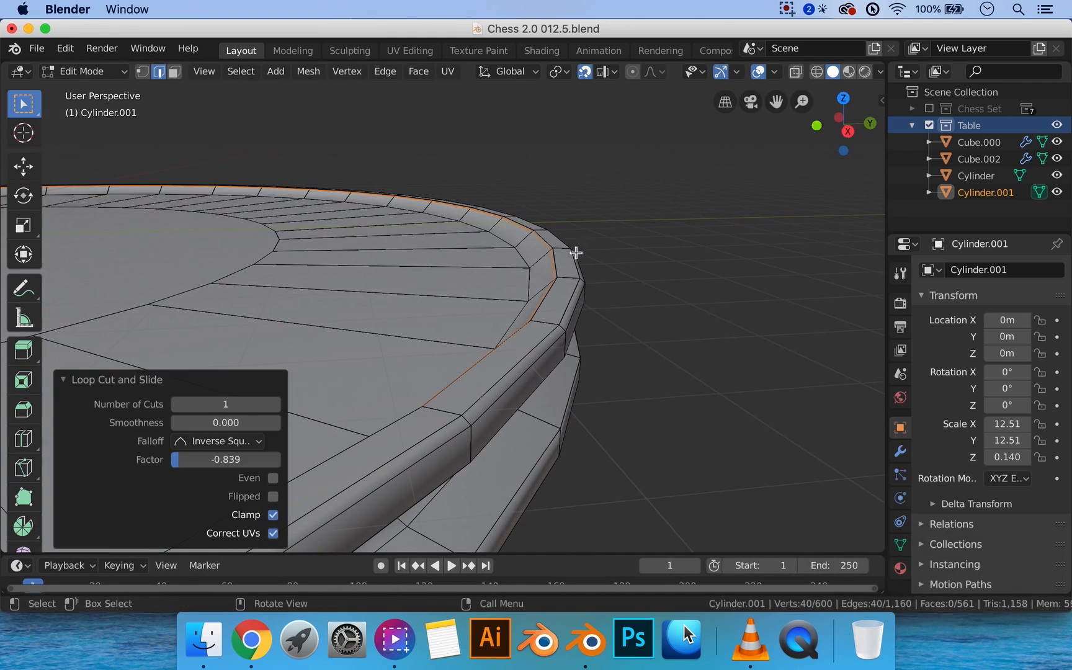
key("Tab")
mouse_move(610, 263)
middle_mouse_down()
mouse_move(617, 271)
mouse_move(558, 256)
mouse_move(567, 256)
mouse_move(552, 298)
mouse_move(562, 263)
mouse_move(550, 249)
middle_mouse_up()
Add a second supporting loop cut around the recess's sloped wall, close to its lower edge, and check the shading in Object Mode
key("Tab")
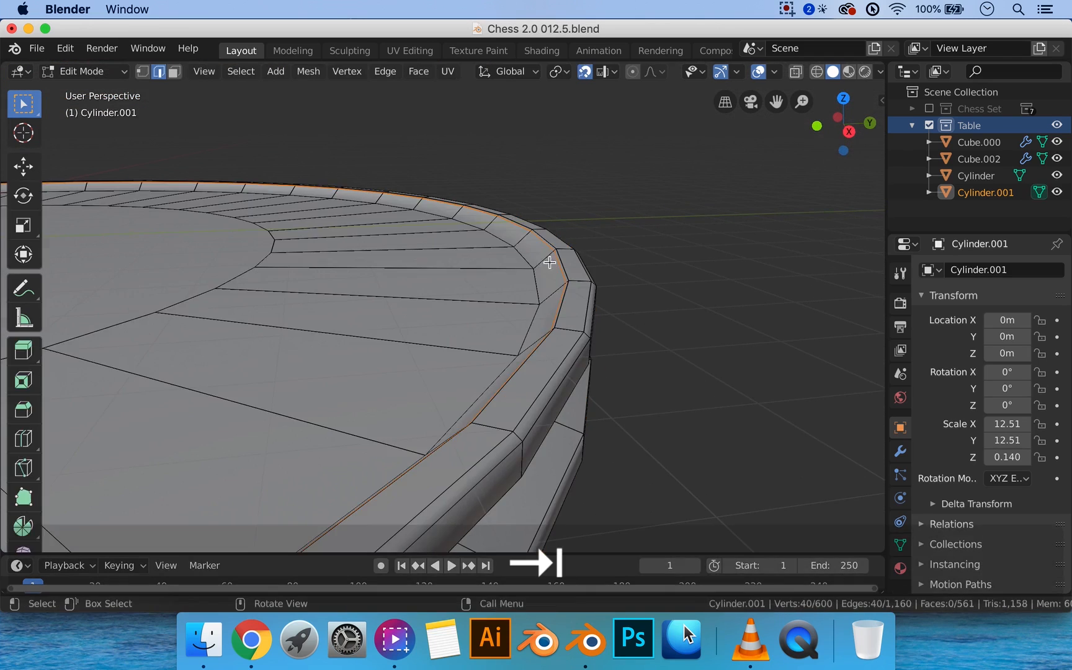
key("ctrl+r")
left_click(539, 270)
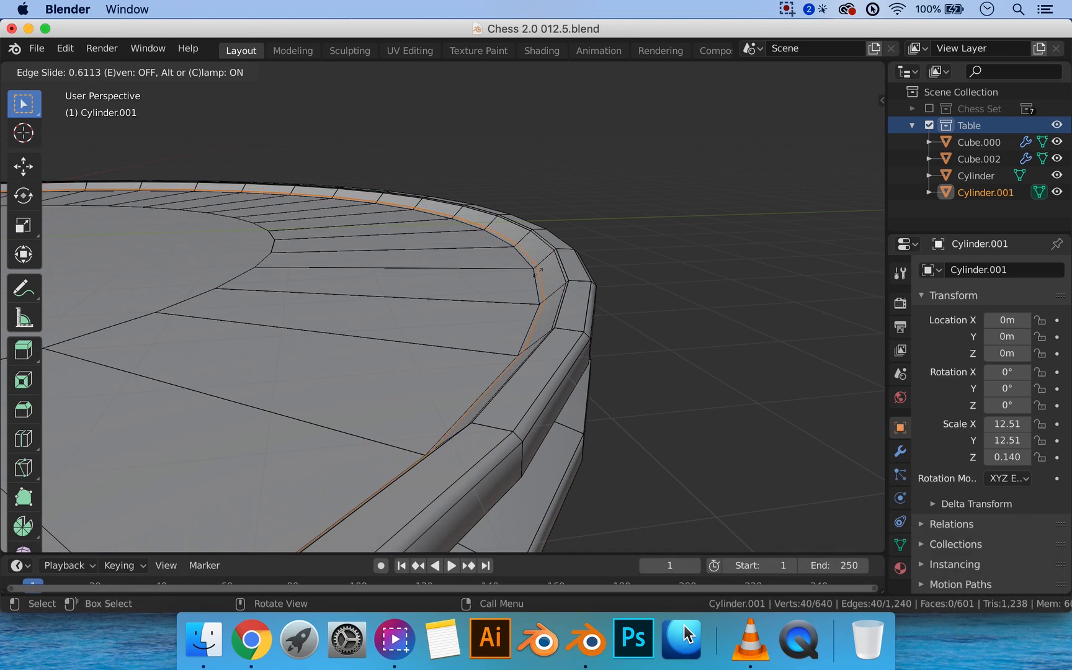
left_click(535, 271)
key("Tab")
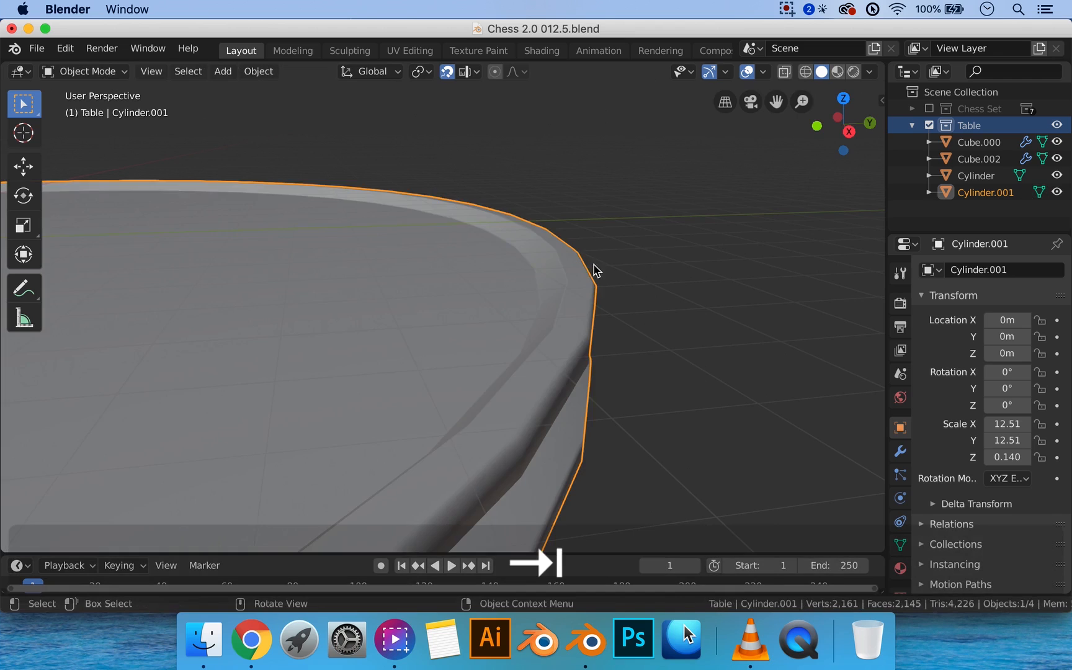
middle_click_drag(593, 264, 572, 251)
Try a loop cut on the recessed flat ring slid outward toward the sloped wall, and undo it after checking the shading
key("Tab")
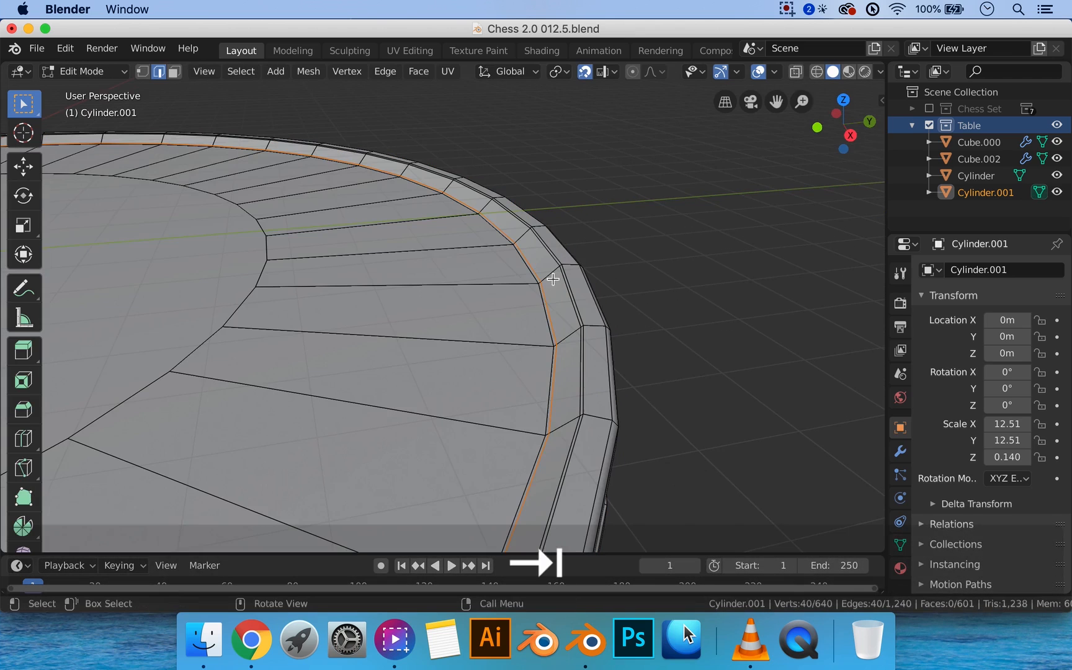
key("ctrl+r")
left_click(517, 304)
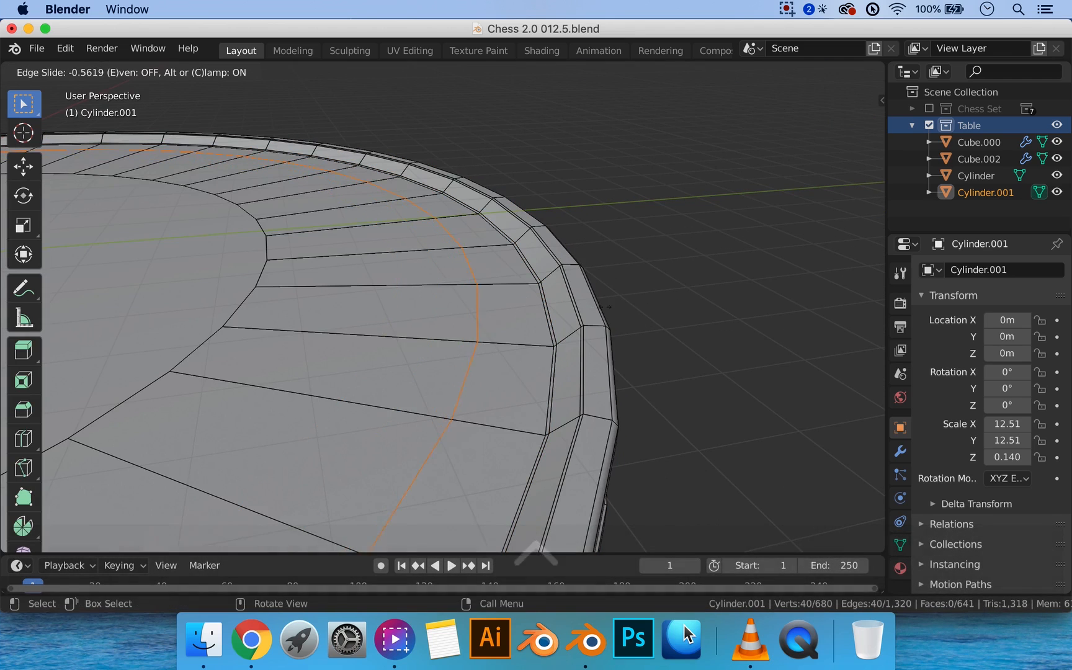
left_click(655, 305)
key("Tab")
mouse_move(661, 307)
middle_mouse_down()
mouse_move(649, 288)
mouse_move(646, 304)
mouse_move(577, 308)
mouse_move(565, 281)
mouse_move(613, 281)
mouse_move(577, 265)
mouse_move(571, 246)
middle_mouse_up()
key("Tab")
key("super+z")
Try a loop cut on the rim's flat top beside the recess's upper edge, and undo it after checking the shading
key("Tab")
scroll(582, 273, "up", 2)
key("Tab")
key("ctrl+r")
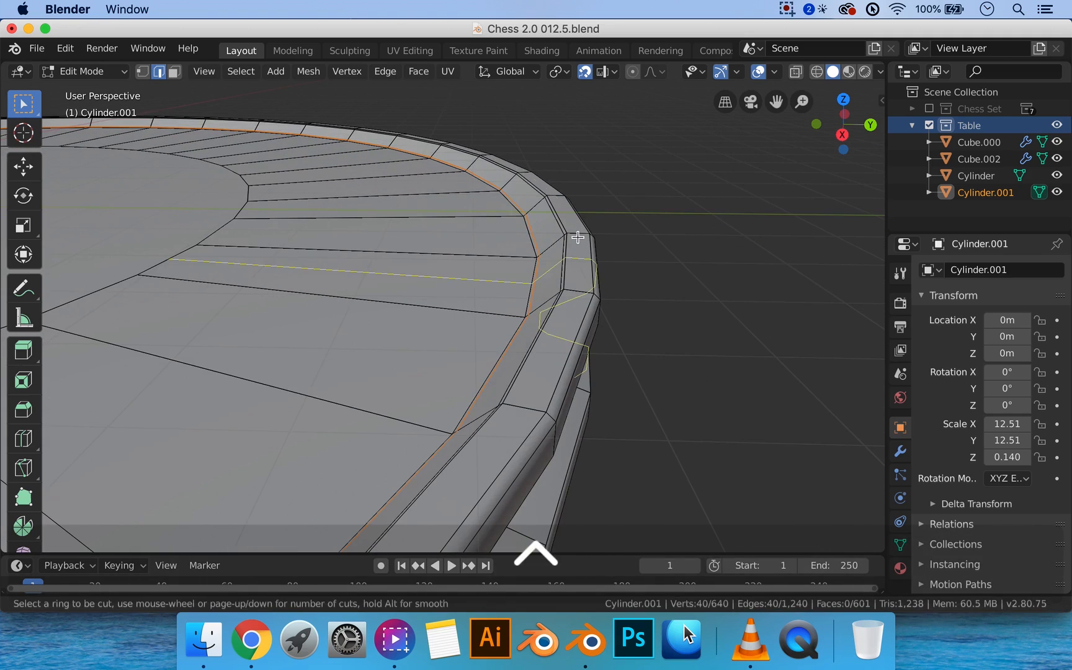
left_click(577, 237)
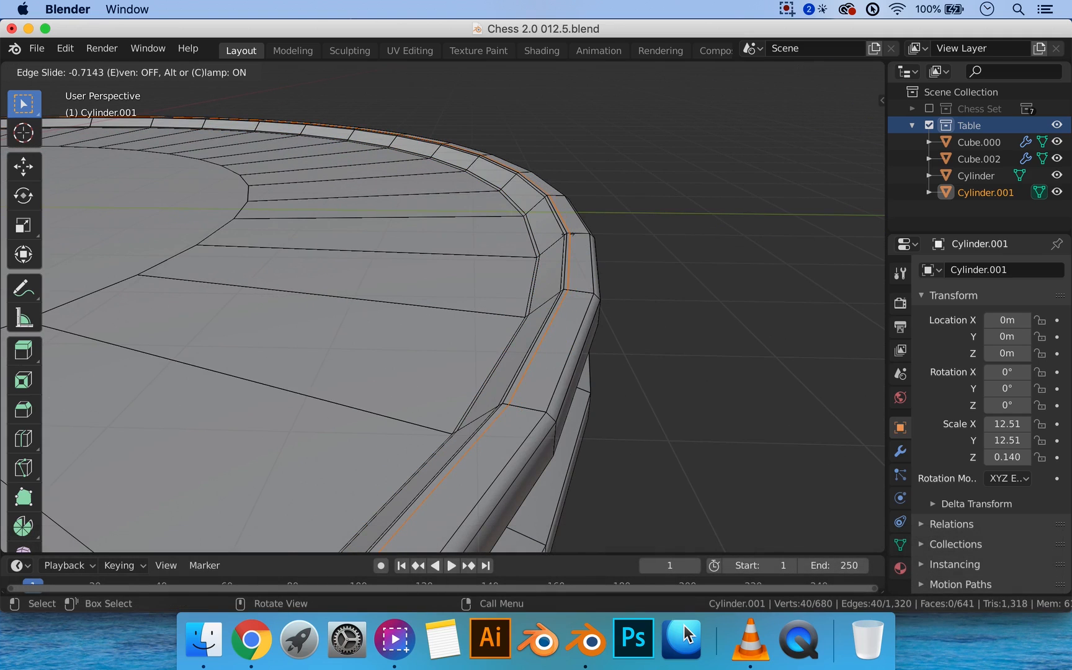
left_click(598, 246)
key("Tab")
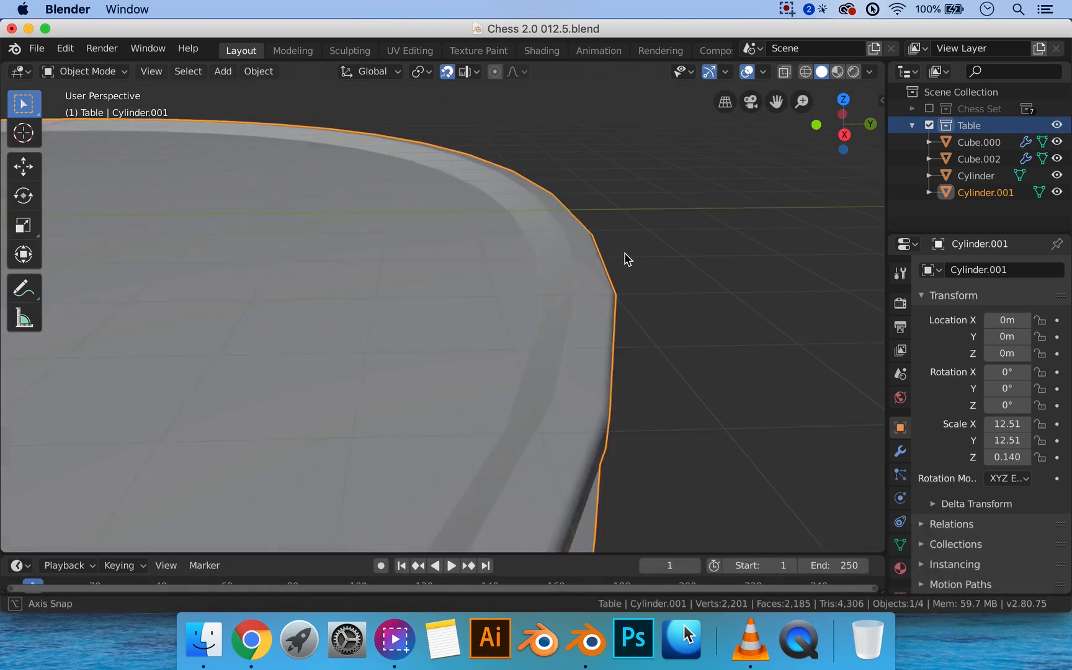
key("super+z")
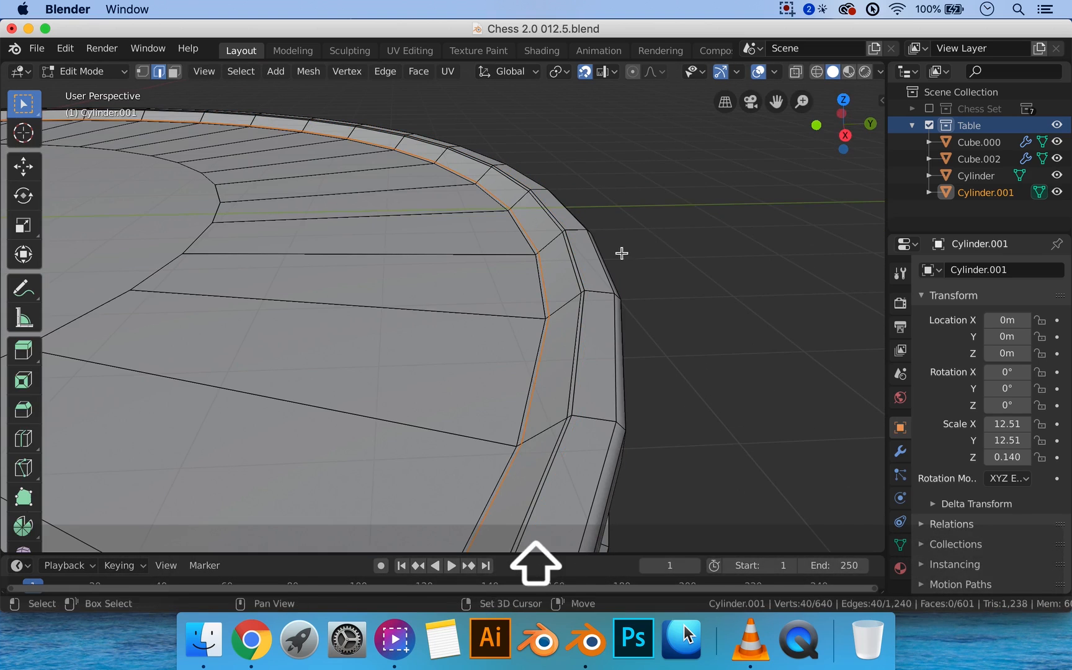
Examine the recessed rim's shading in Object Mode, both up close and across the whole tabletop
key("Tab")
middle_click_drag(623, 253, 553, 270, "shift")
scroll(560, 263, "up", 2)
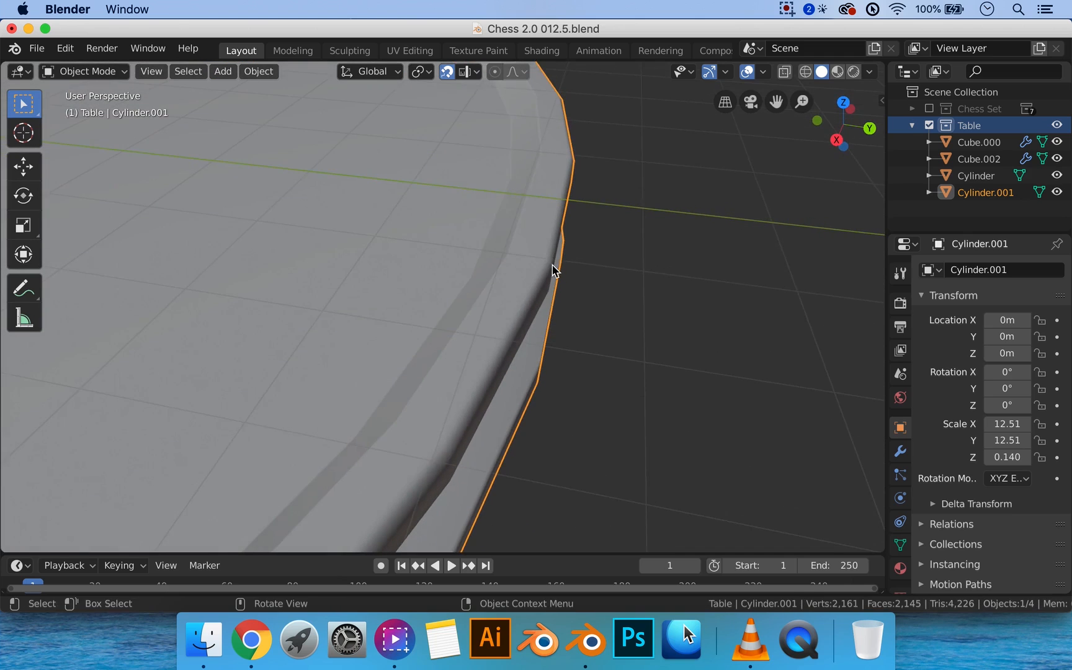
scroll(552, 270, "down", 2)
middle_click_drag(413, 273, 637, 265, "shift")
scroll(552, 277, "down", 5)
middle_click_drag(554, 278, 570, 268)
middle_click_drag(443, 281, 542, 270, "shift")
scroll(595, 273, "down", 2)
scroll(595, 267, "down", 1)
Select the central disc face in face mode and apply Poke Faces to split it into triangles meeting at the center
key("Tab")
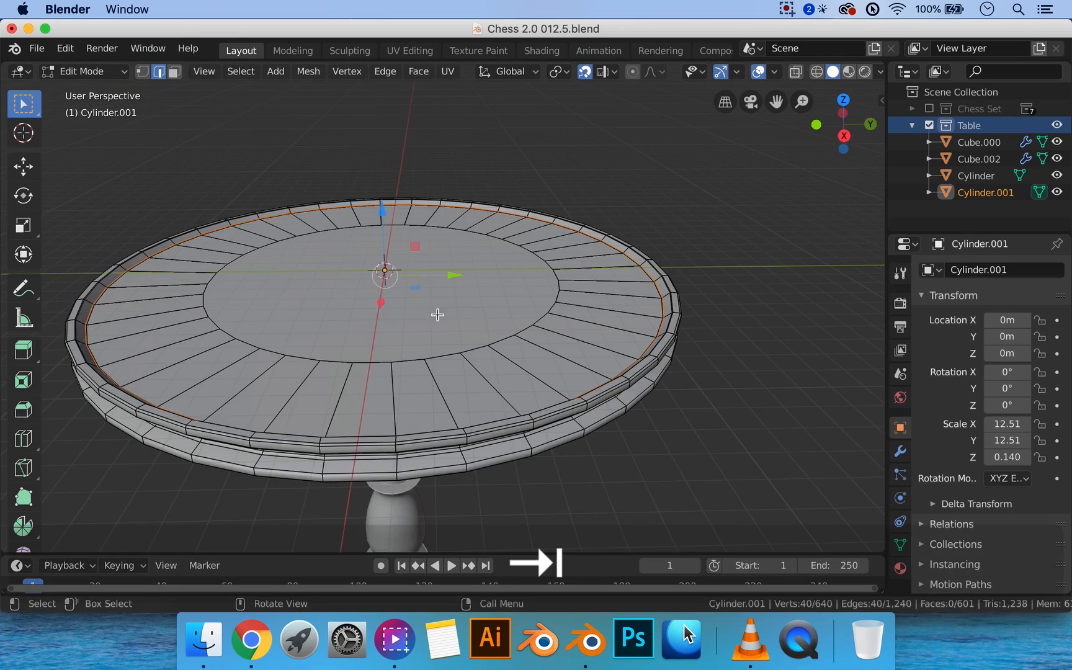
key("alt")
left_click(500, 340, "alt")
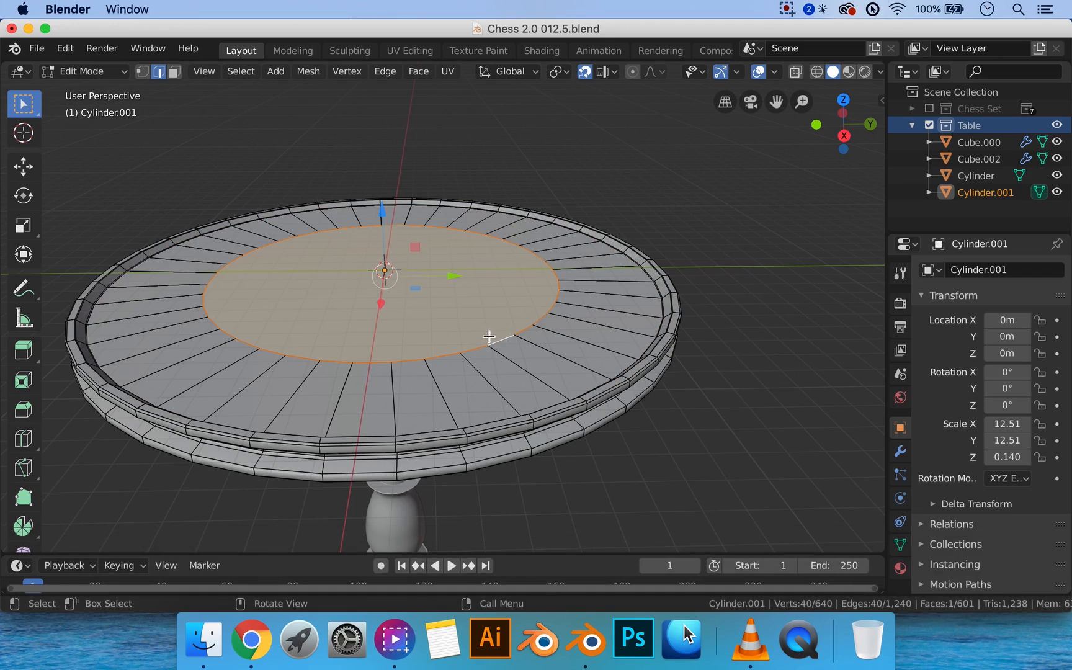
key("ctrl+3")
key("3")
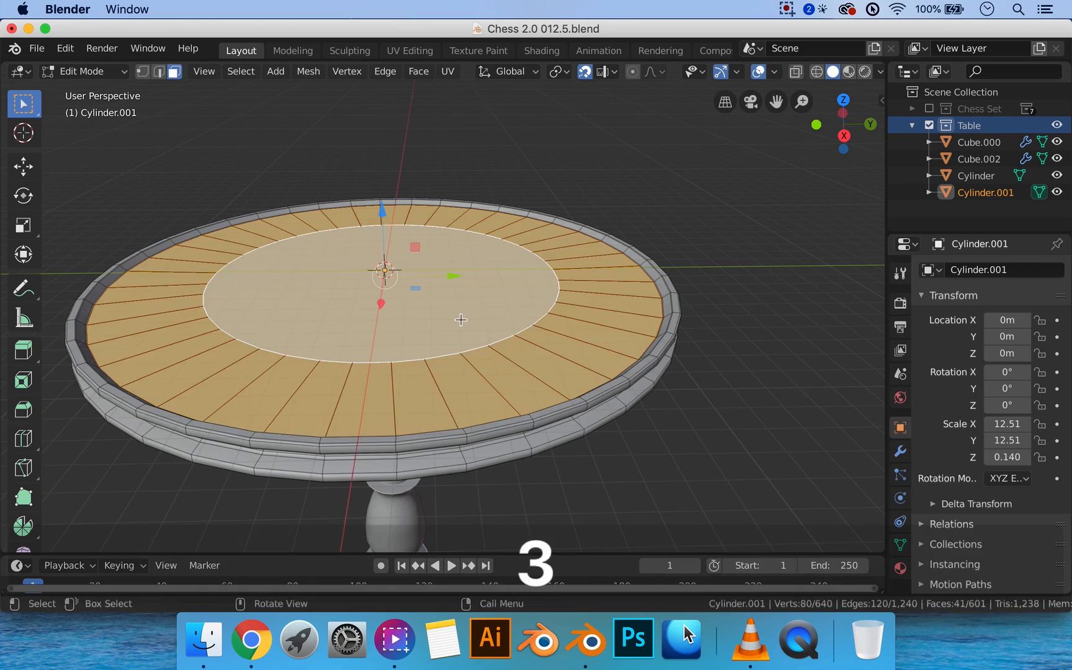
right_click(325, 283)
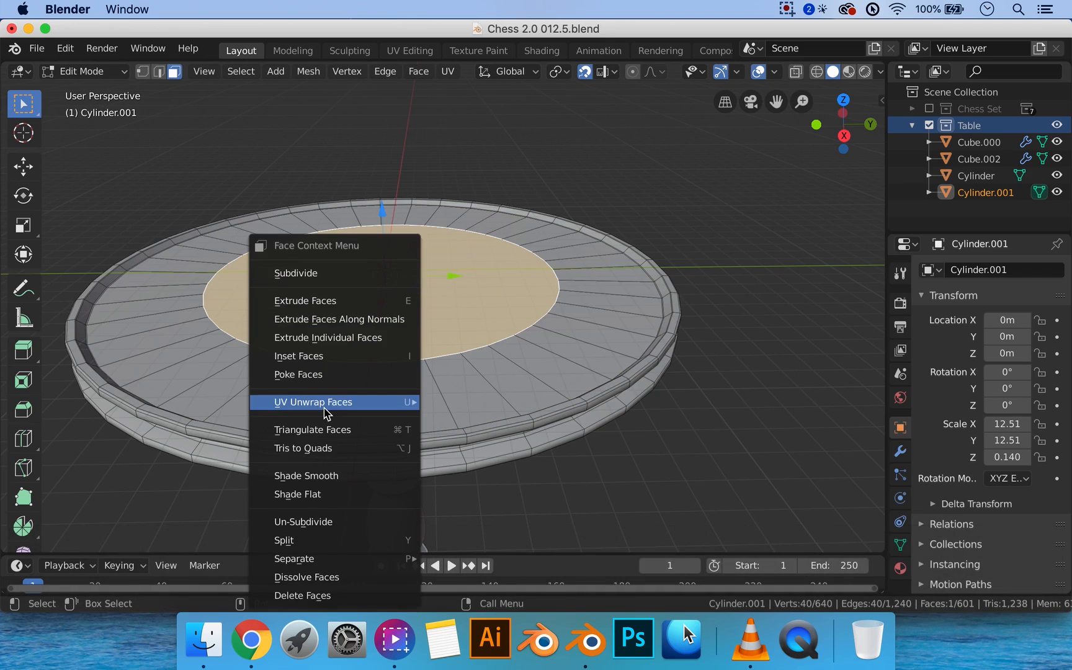
left_click(320, 376)
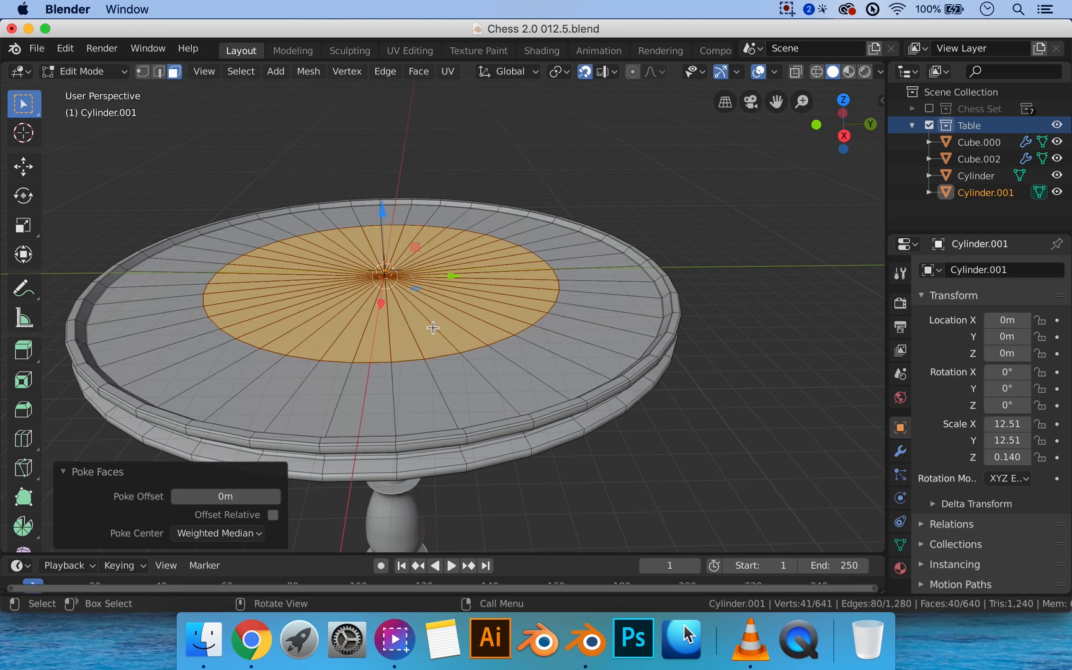
Select the edge loop around the poked central disc and dissolve it so the triangles run straight to the recess's wall
key("2")
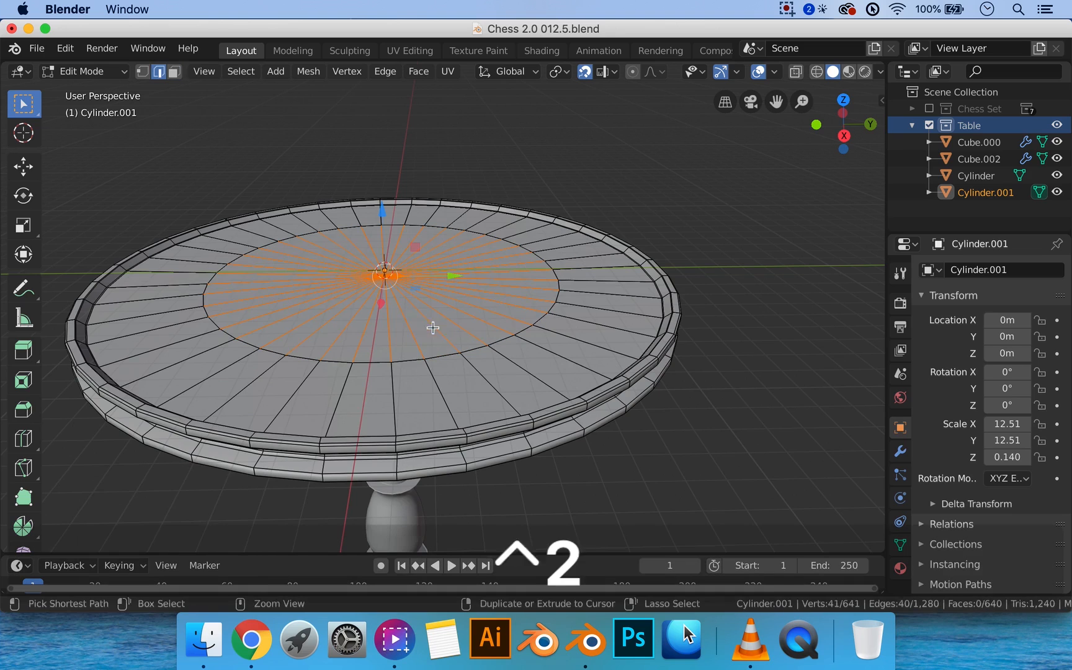
left_click(457, 358, "alt")
key("x")
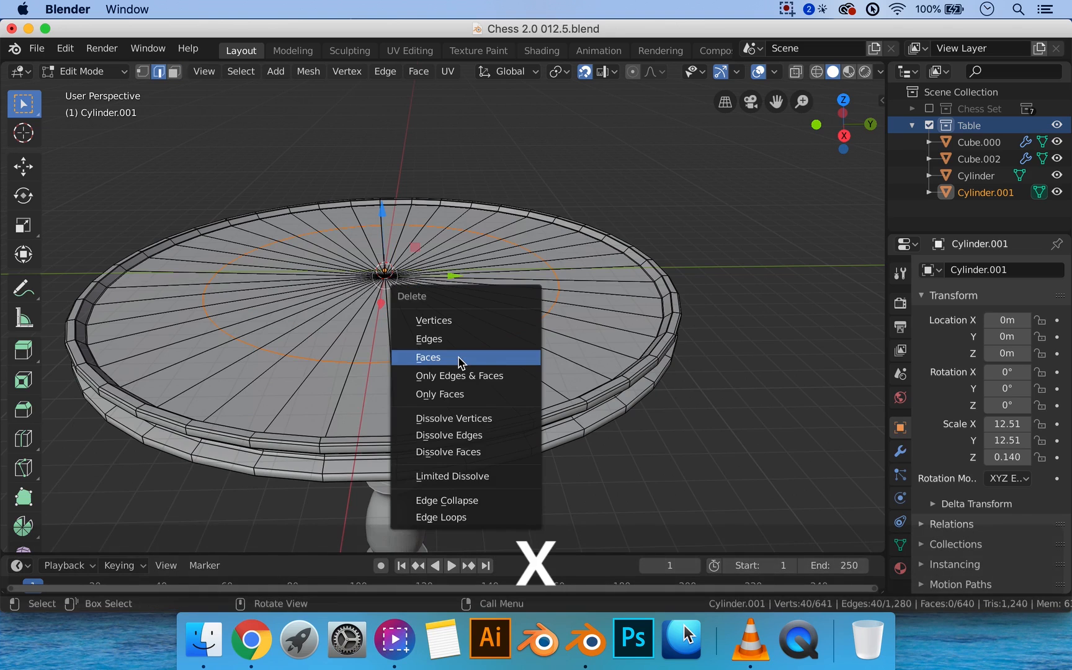
left_click(484, 441)
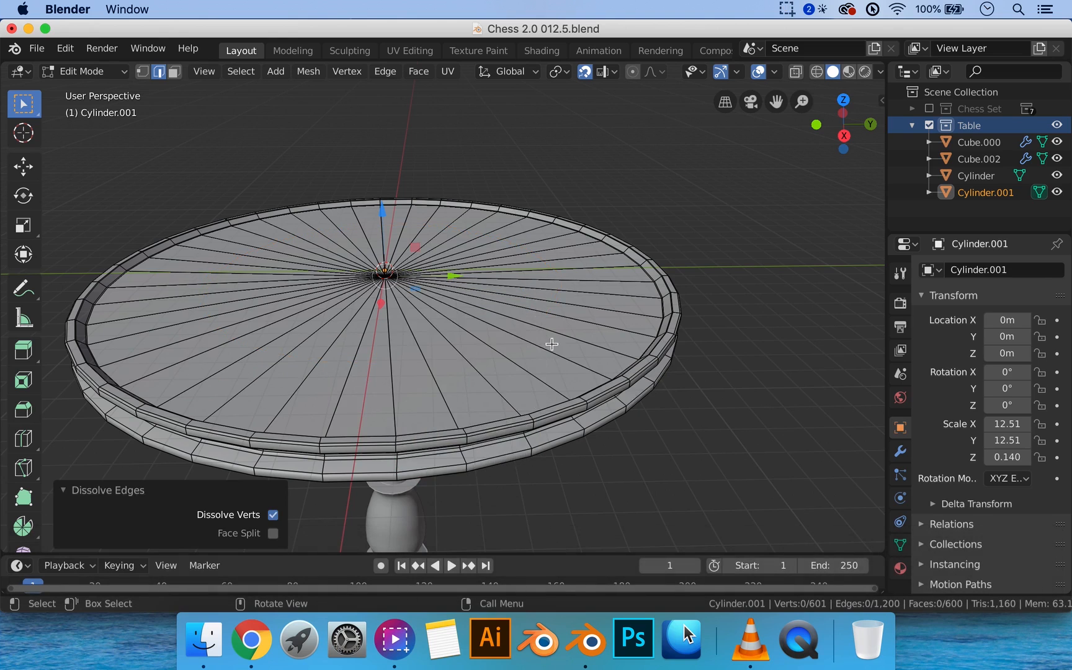
Examine the tabletop's recessed surface and its grooved side profile with and without the mesh wireframe
key("Tab")
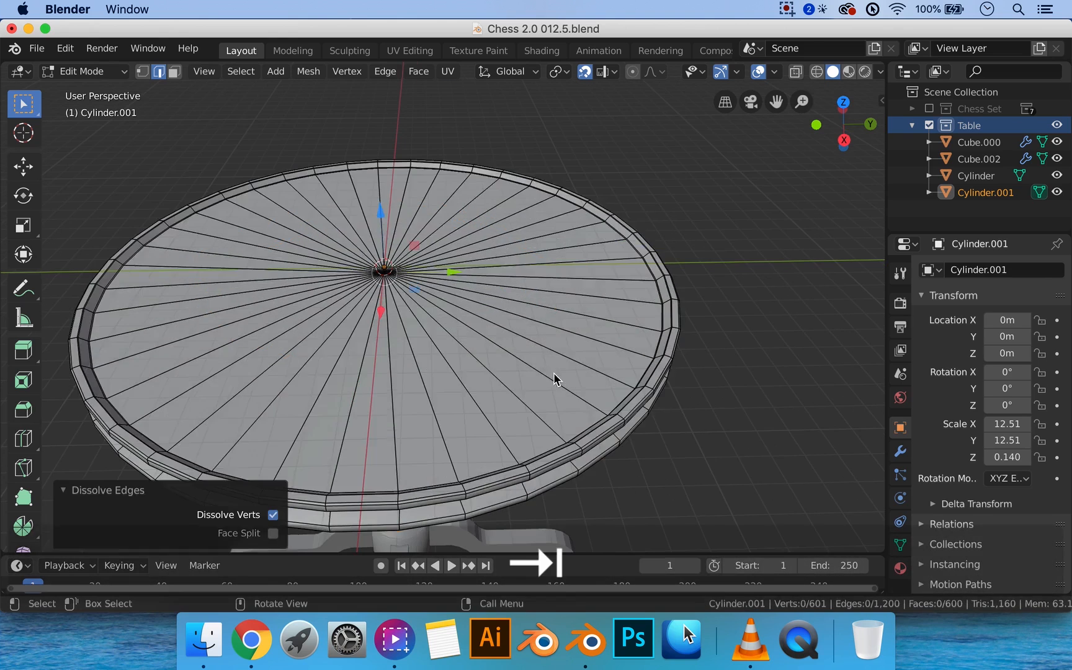
scroll(572, 382, "up", 3)
middle_click_drag(570, 380, 572, 373)
key("Tab")
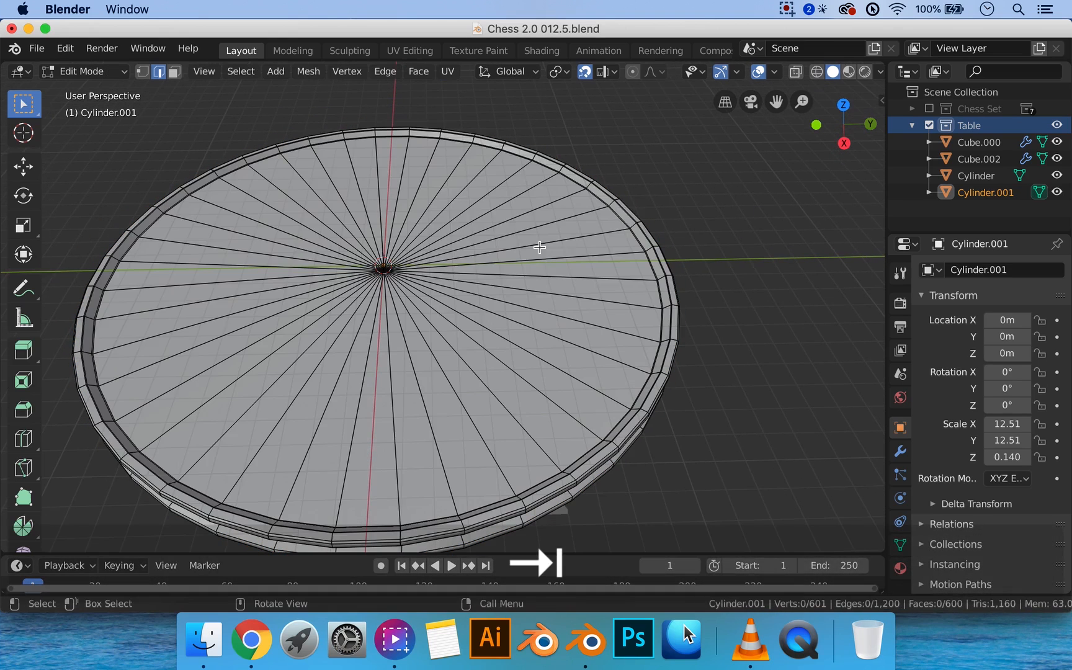
middle_click_drag(352, 239, 387, 206)
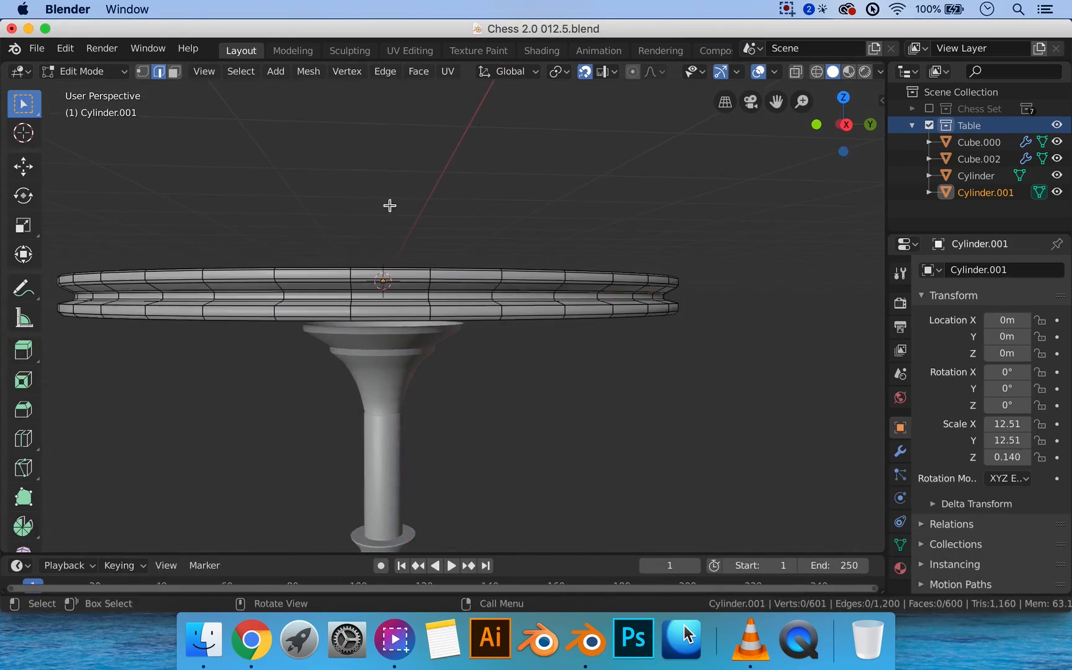
key("Tab")
middle_click_drag(461, 226, 456, 236)
scroll(484, 325, "up", 2)
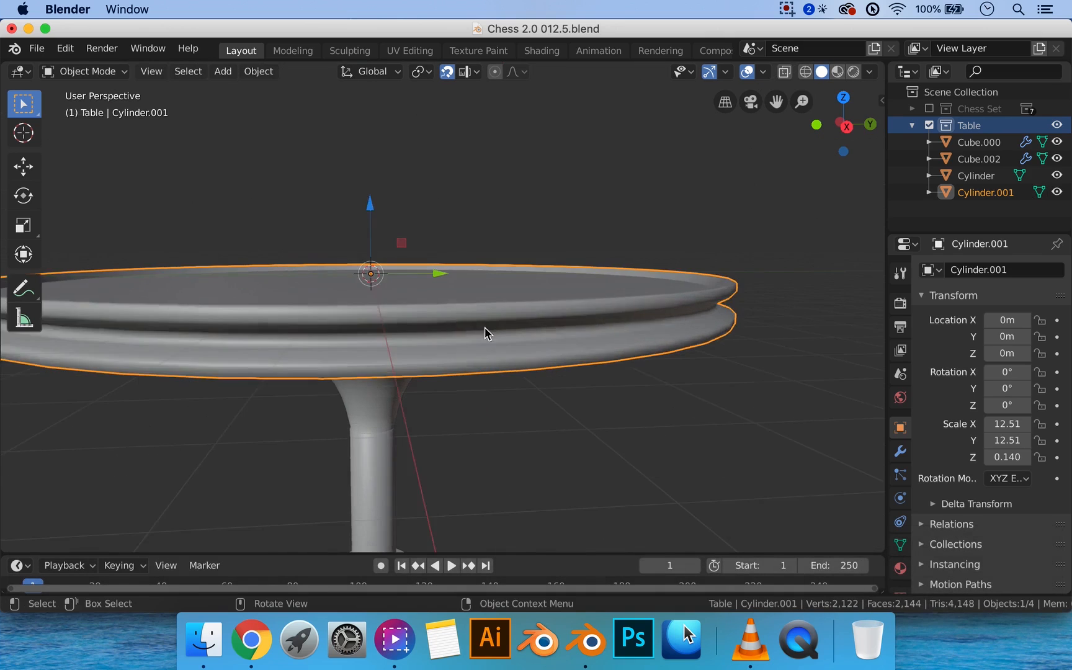
mouse_move(501, 317)
middle_mouse_down("shift")
mouse_move(507, 290)
mouse_move(481, 317)
middle_mouse_up("shift")
Edge-slide the loop at the lower edge of the side groove by a factor of about -0.7 and check the shading
key("Tab")
left_click(475, 316, "alt")
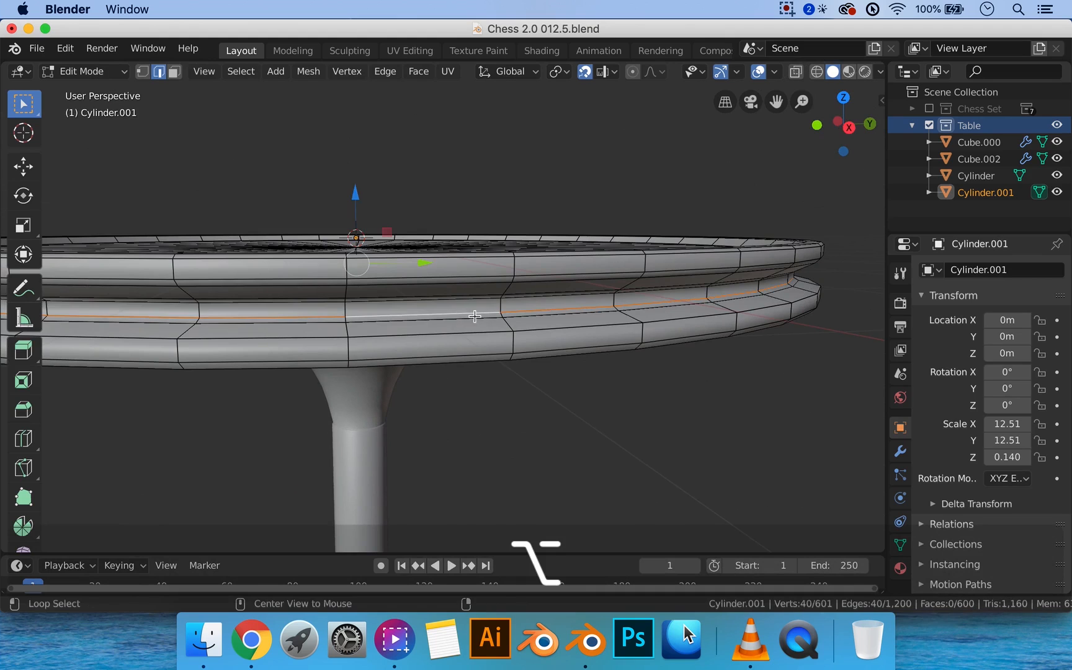
scroll(511, 319, "down", 3)
middle_click_drag(508, 318, 501, 325)
scroll(501, 326, "up", 3)
scroll(506, 329, "up", 2)
key("g")
key("g")
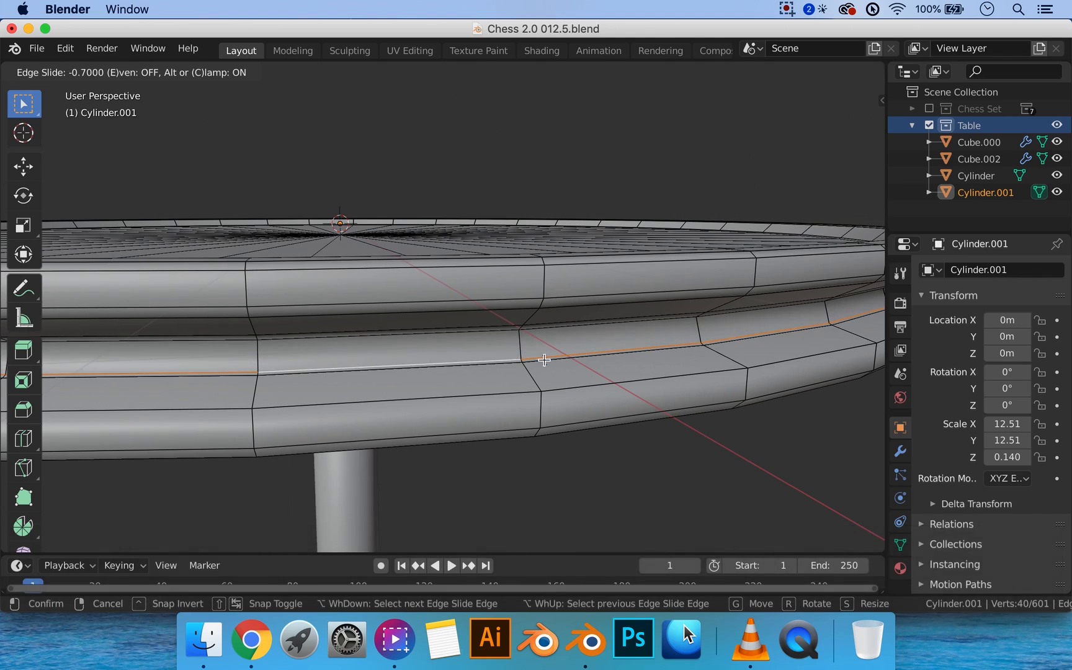
left_click(544, 360)
key("Tab")
key("Tab")
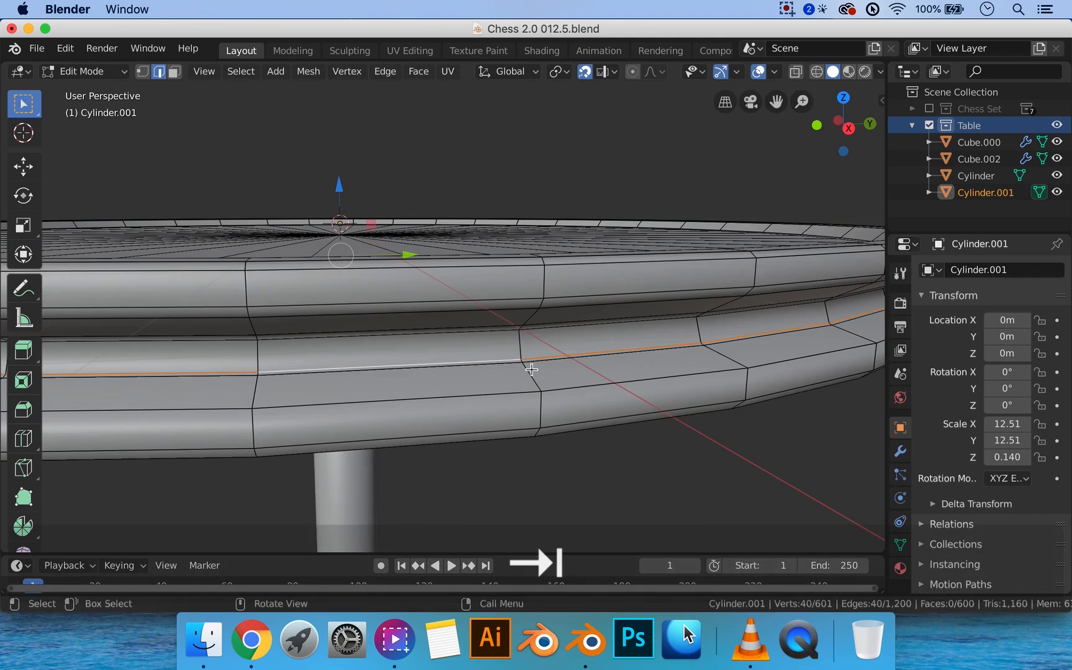
Add a loop cut on the sloped face below the side groove, slid close to the groove's lower edge, and check the shading
key("ctrl+r")
left_click(516, 367)
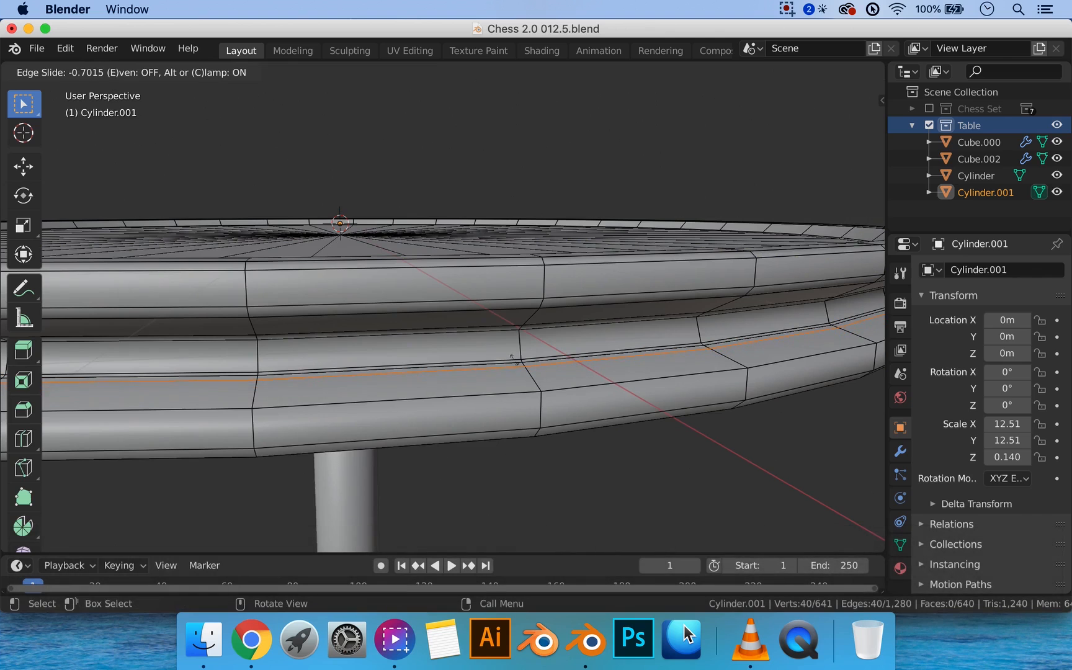
left_click(538, 371)
key("Tab")
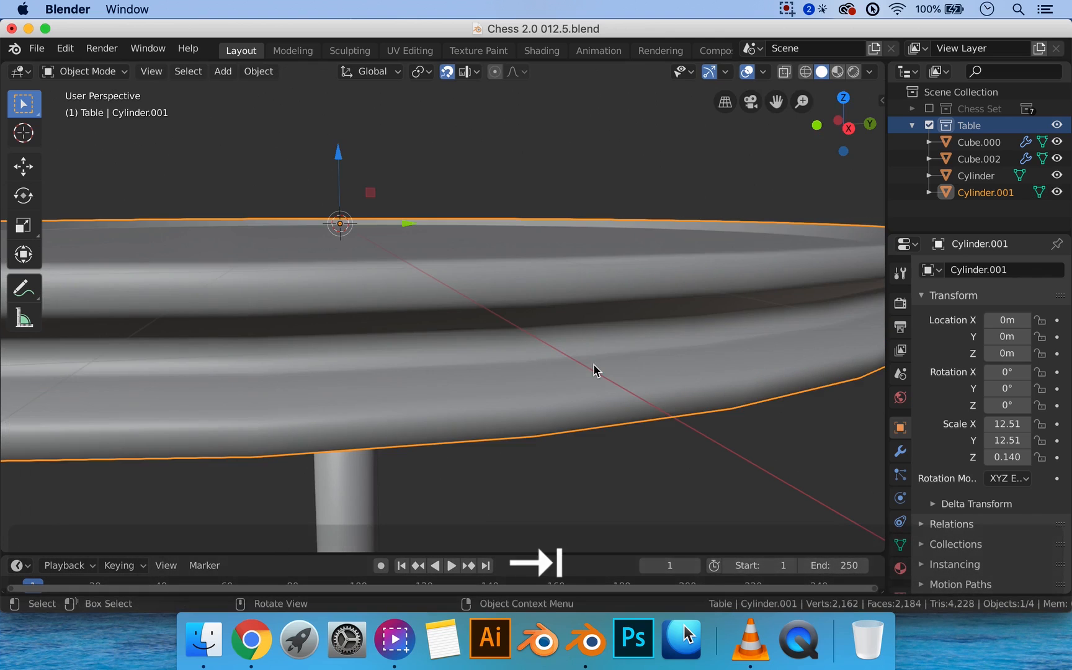
middle_click_drag(596, 369, 793, 300)
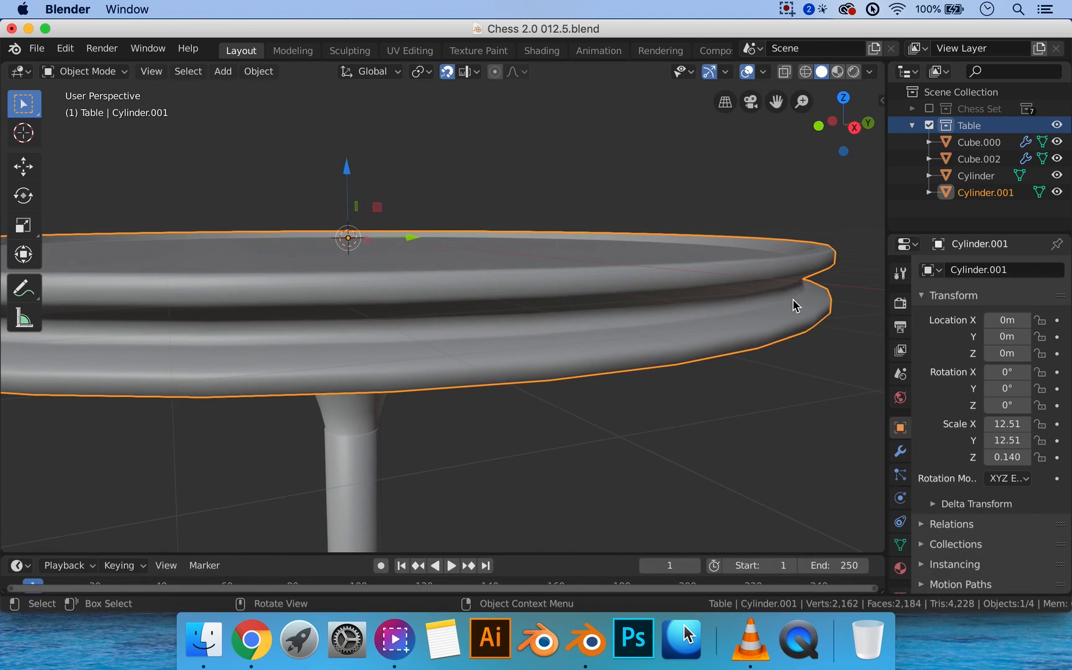
Add one loop cut around the lower band's outer face, slid toward its upper edge with a factor of -0.753
key("Tab")
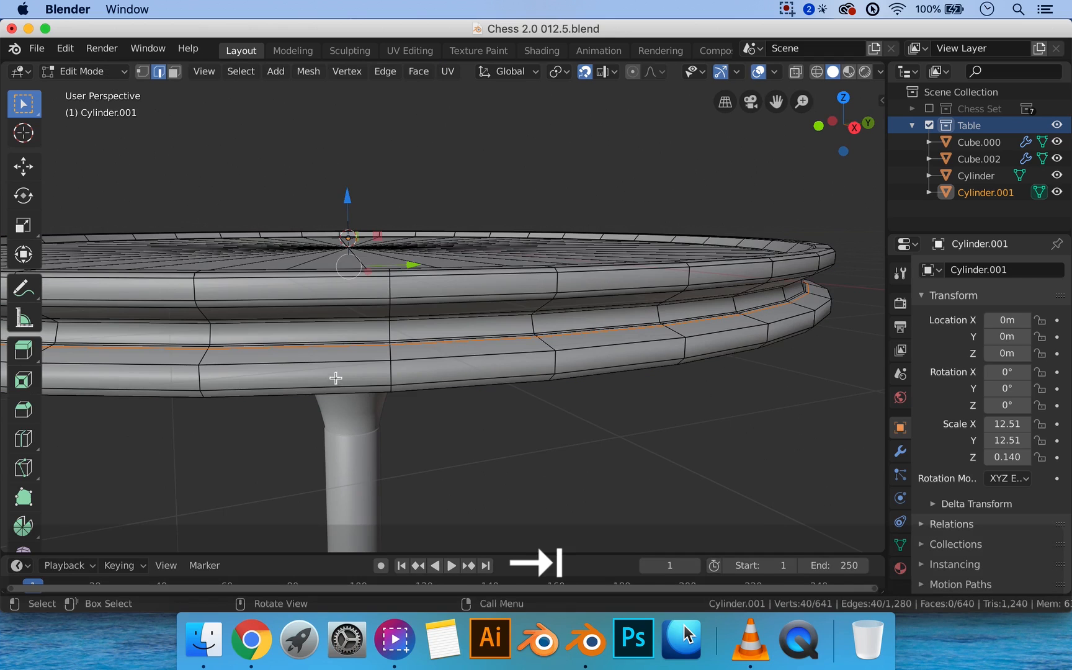
left_click(321, 365, "alt")
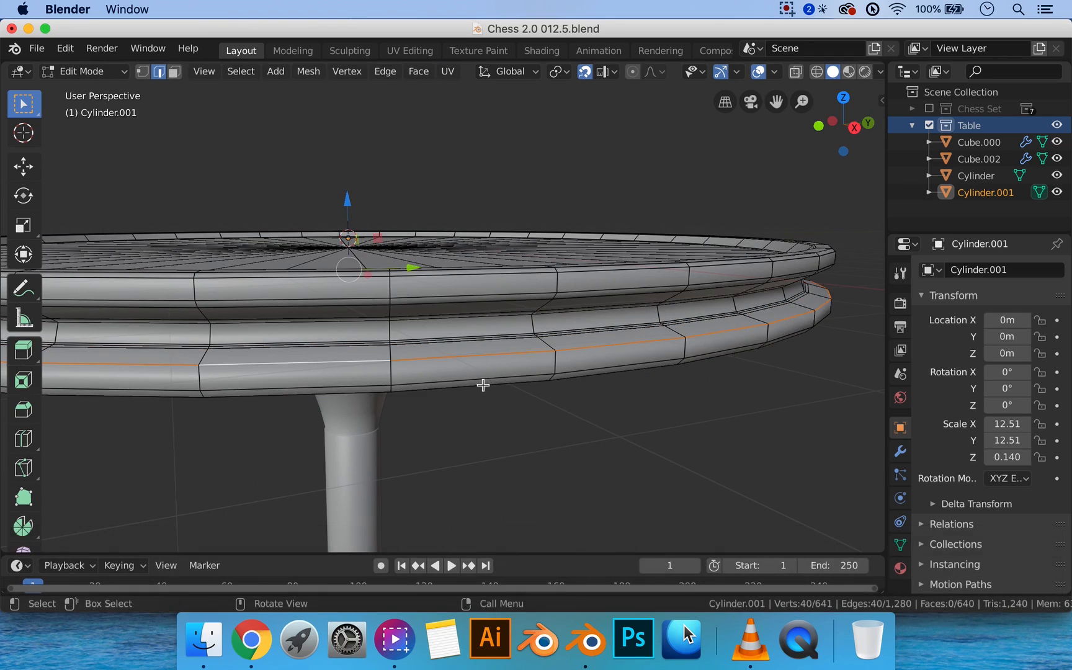
key("ctrl+r")
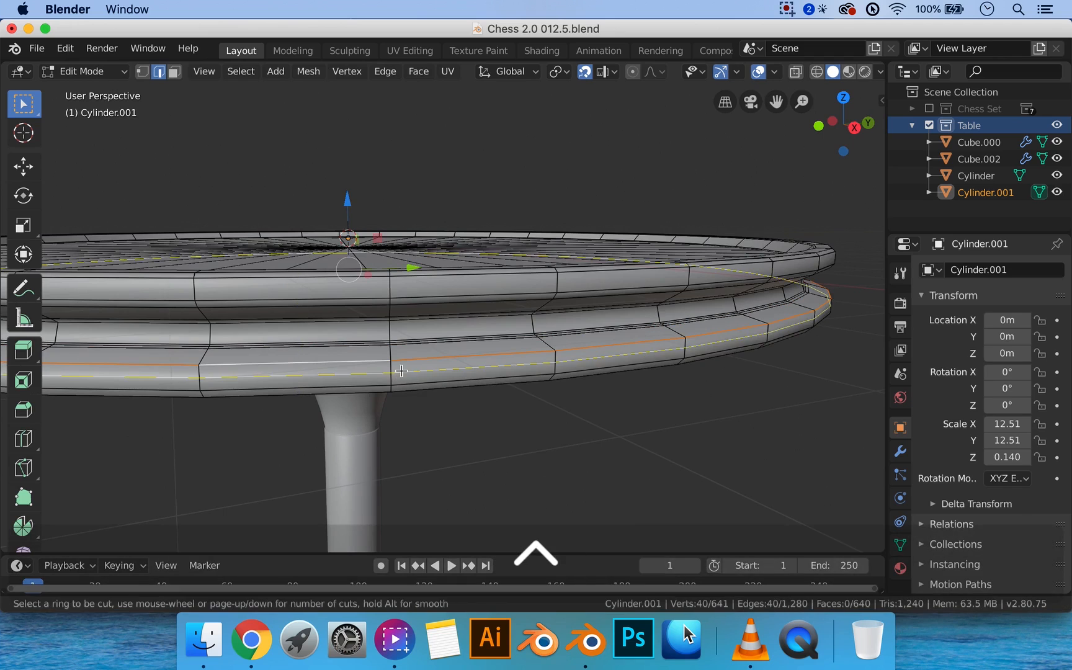
left_click(400, 371)
left_click(398, 364)
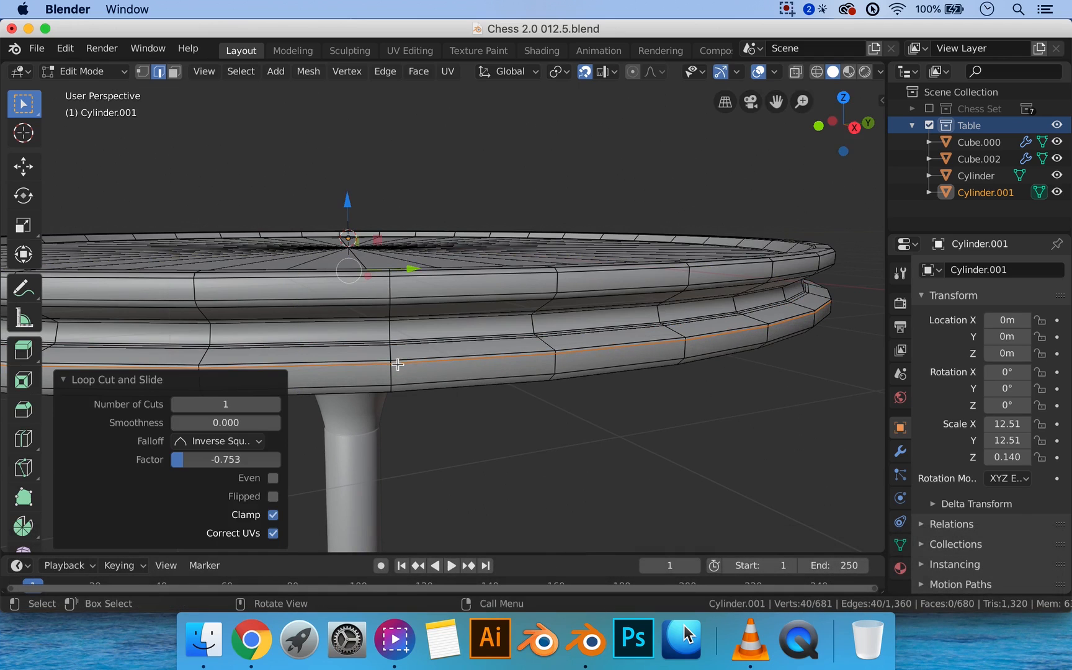
Edge-slide the new lower-band loop closer to the band's upper edge and check the shading in Object Mode
scroll(449, 394, "up", 1)
scroll(670, 434, "down", 1)
scroll(582, 401, "up", 1)
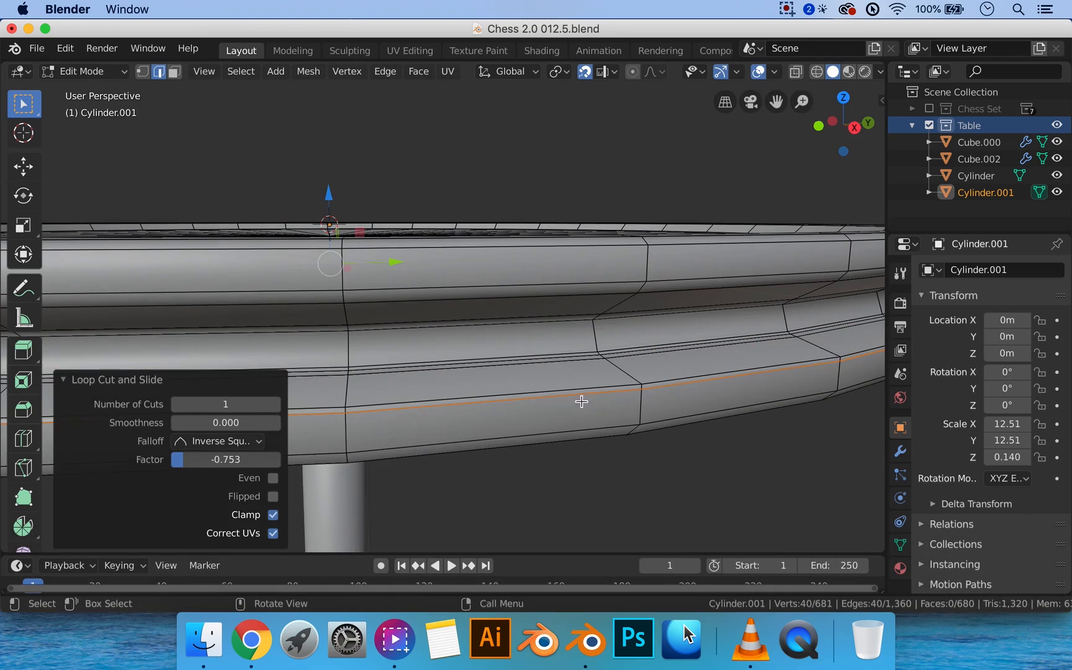
key("g")
key("g")
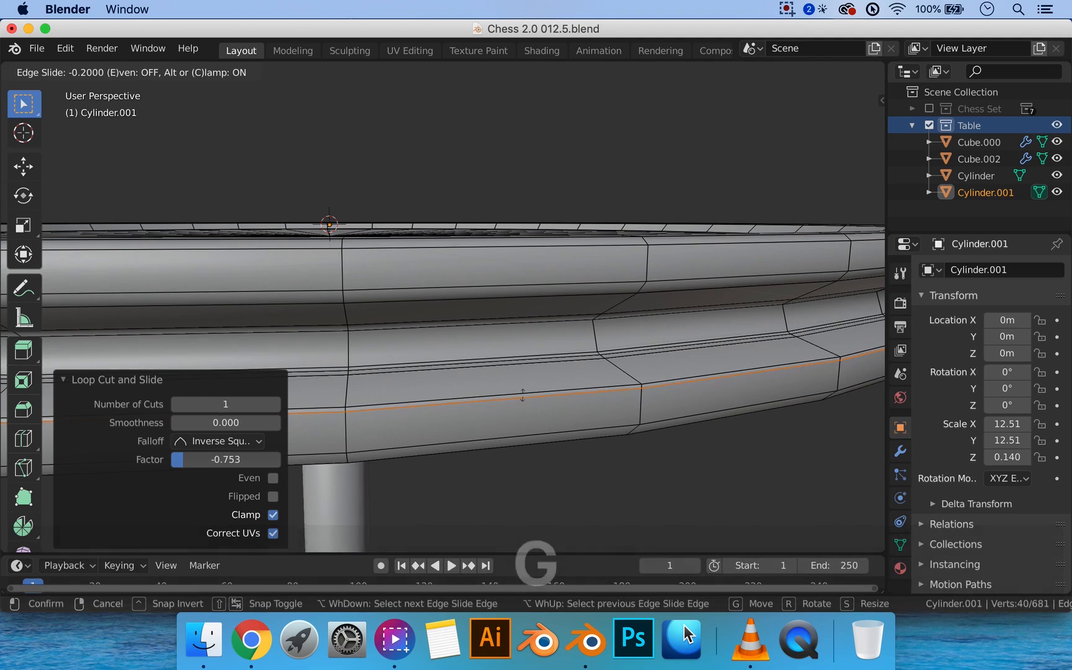
left_click(585, 427)
key("Tab")
scroll(646, 458, "down", 5)
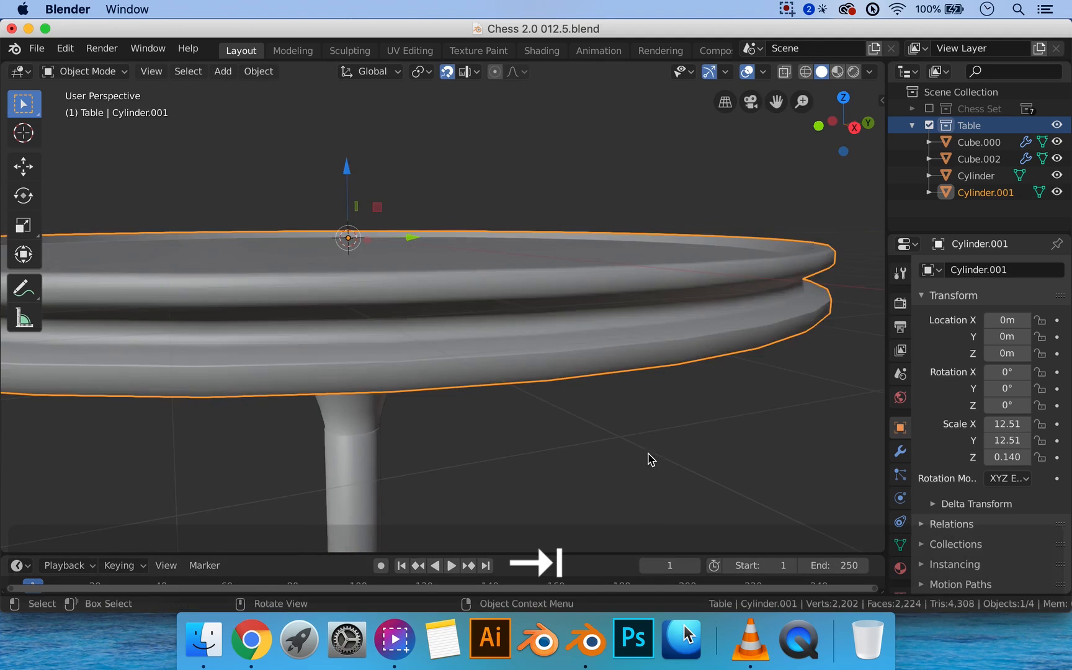
scroll(464, 444, "up", 2)
middle_click_drag(428, 445, 532, 399)
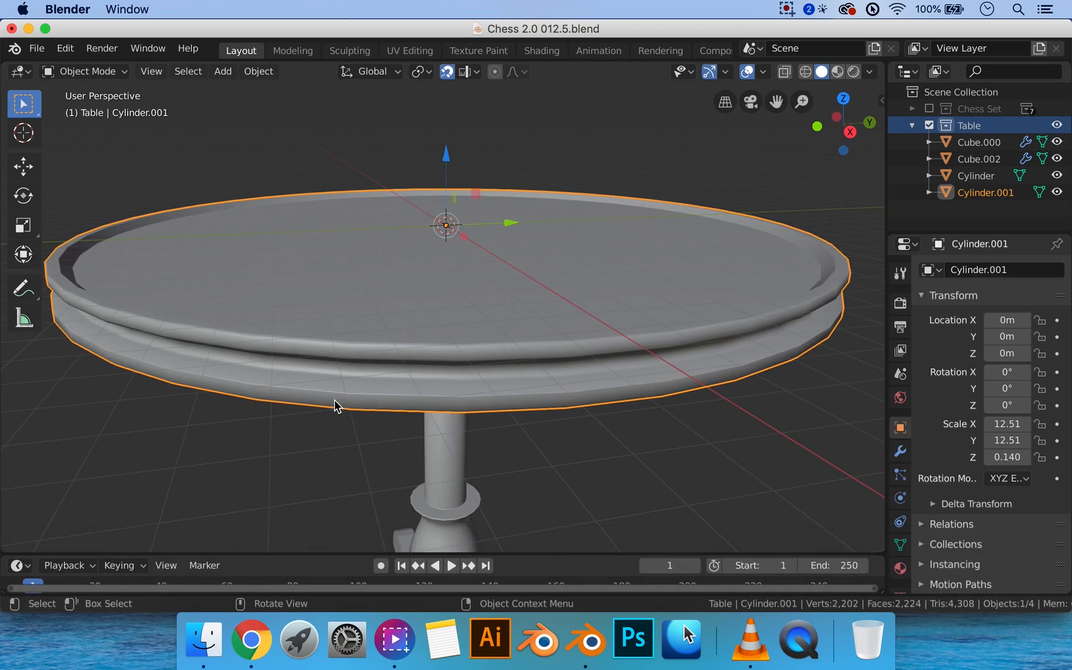
Edge-slide the supporting loop just below the side groove toward the groove's edge with a factor of -0.400
scroll(329, 415, "up", 2)
scroll(308, 437, "down", 1)
middle_click_drag(308, 432, 297, 394, "shift")
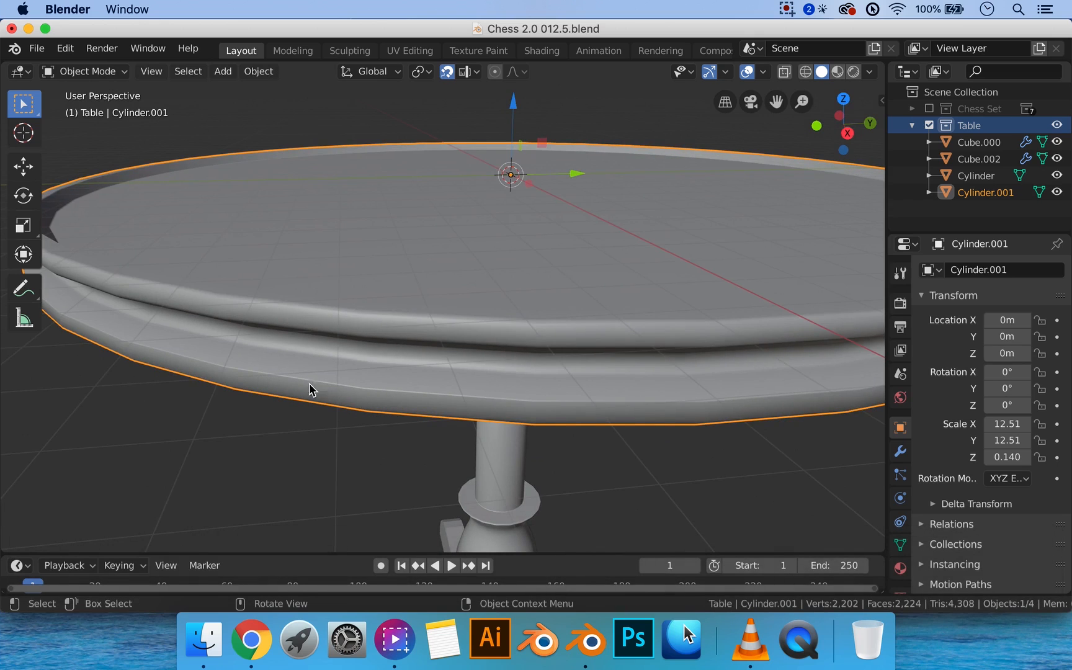
key("Tab")
scroll(347, 360, "up", 3)
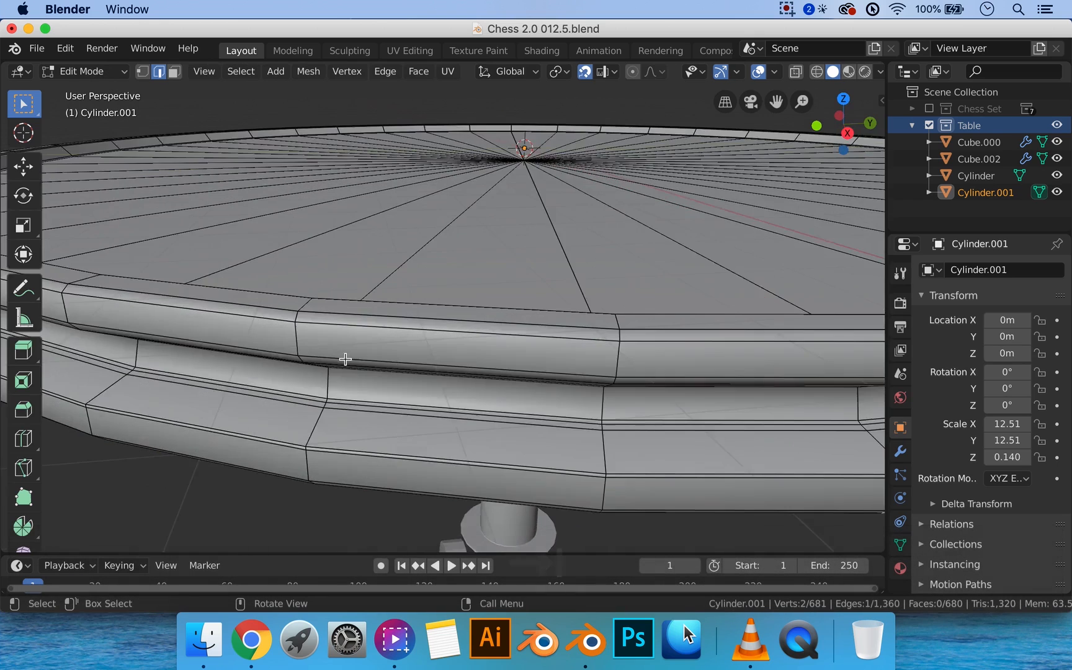
scroll(327, 447, "down", 2)
left_click(323, 410, "alt")
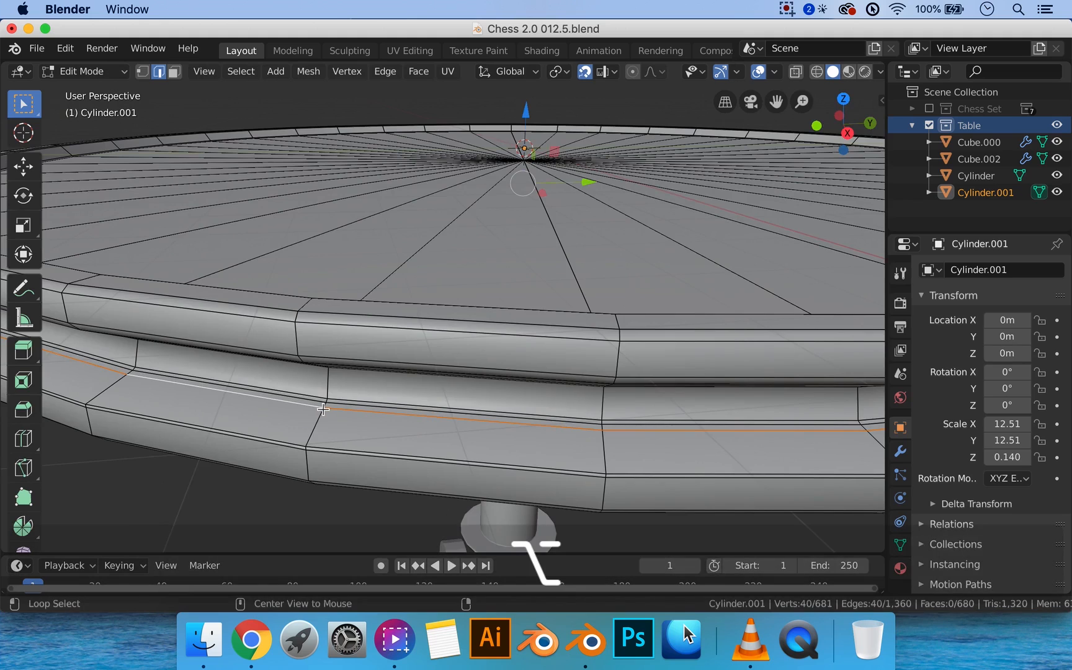
key("g")
key("g")
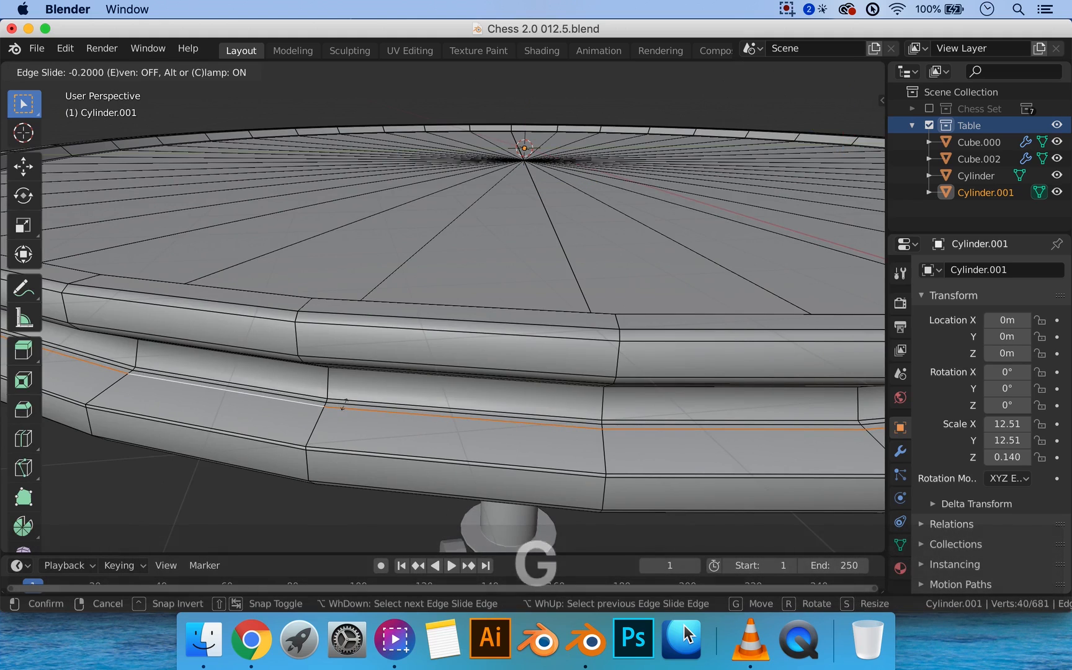
left_click(346, 400)
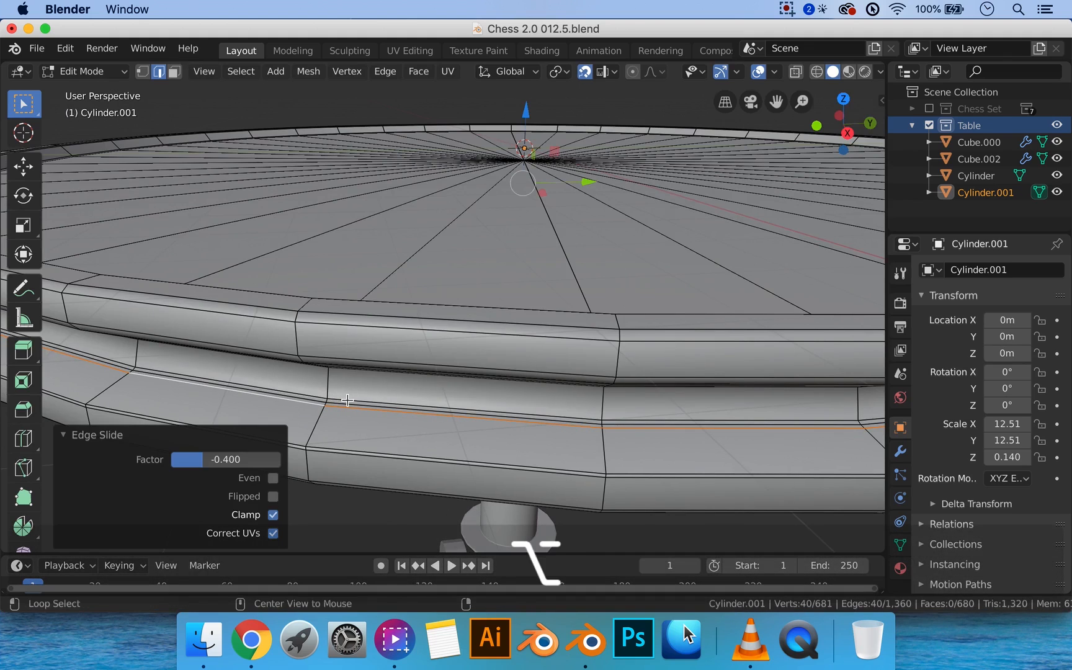
Edge-slide the loop just above the groove's lower corner by a factor of about -0.2
left_click(443, 388, "alt")
key("g")
key("g")
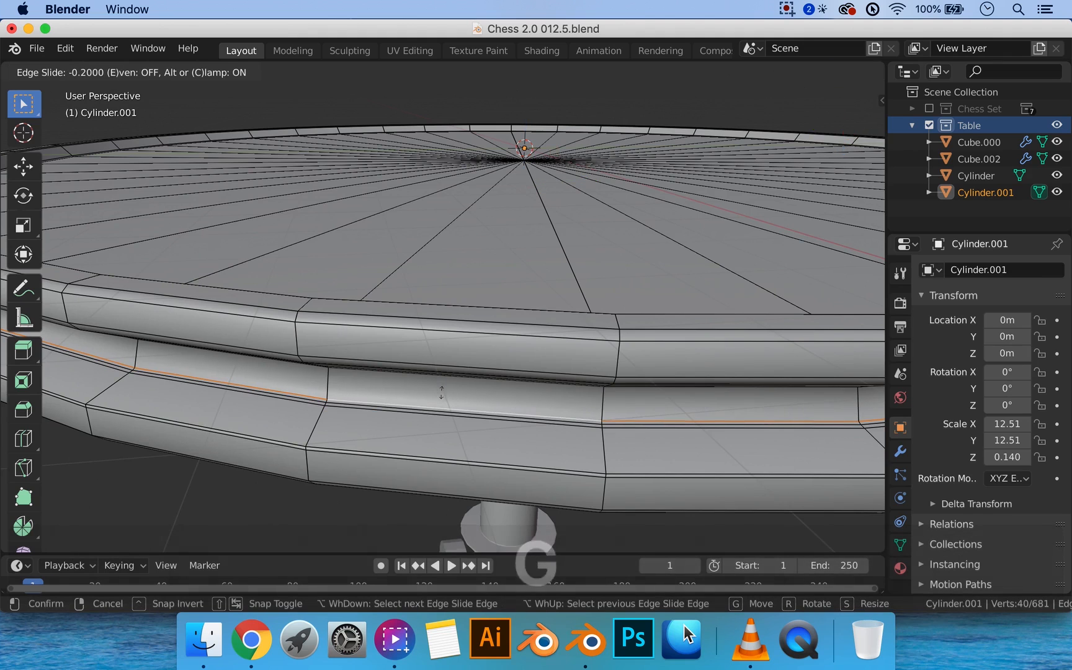
left_click(440, 394)
Examine the shading of the rim and side groove in Object Mode from low and raised angles
key("Tab")
scroll(428, 394, "down", 5)
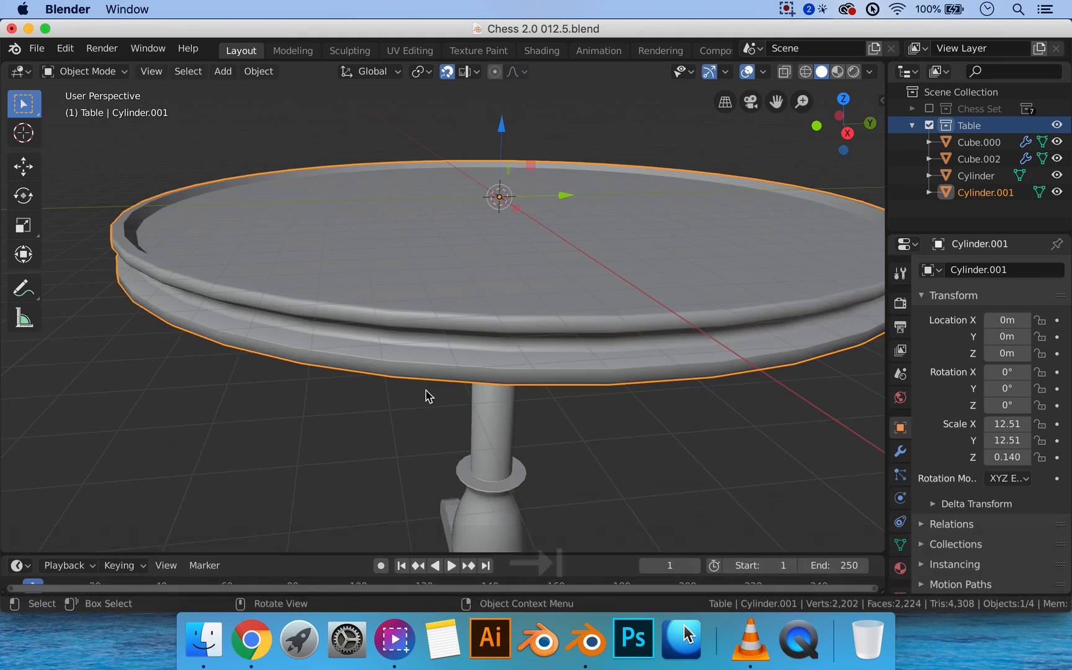
middle_click_drag(429, 394, 439, 378)
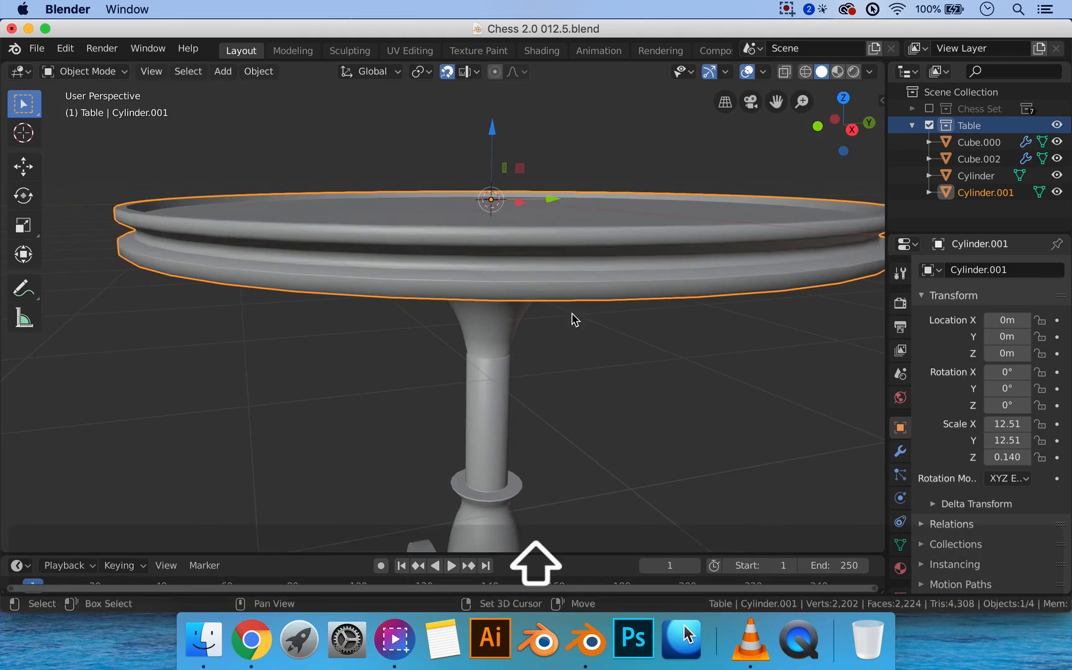
middle_click_drag(582, 309, 499, 315, "shift")
mouse_move(534, 256)
middle_mouse_down()
mouse_move(553, 249)
mouse_move(540, 277)
middle_mouse_up()
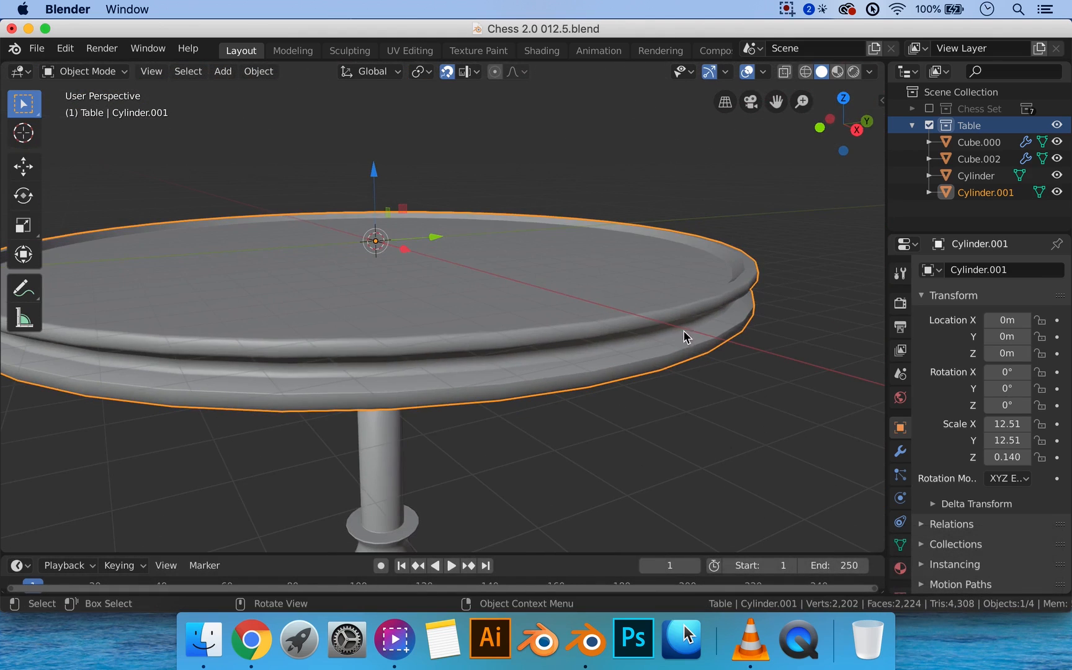
scroll(699, 321, "up", 1)
middle_click_drag(757, 311, 636, 309, "shift")
scroll(638, 308, "up", 1)
key("Tab")
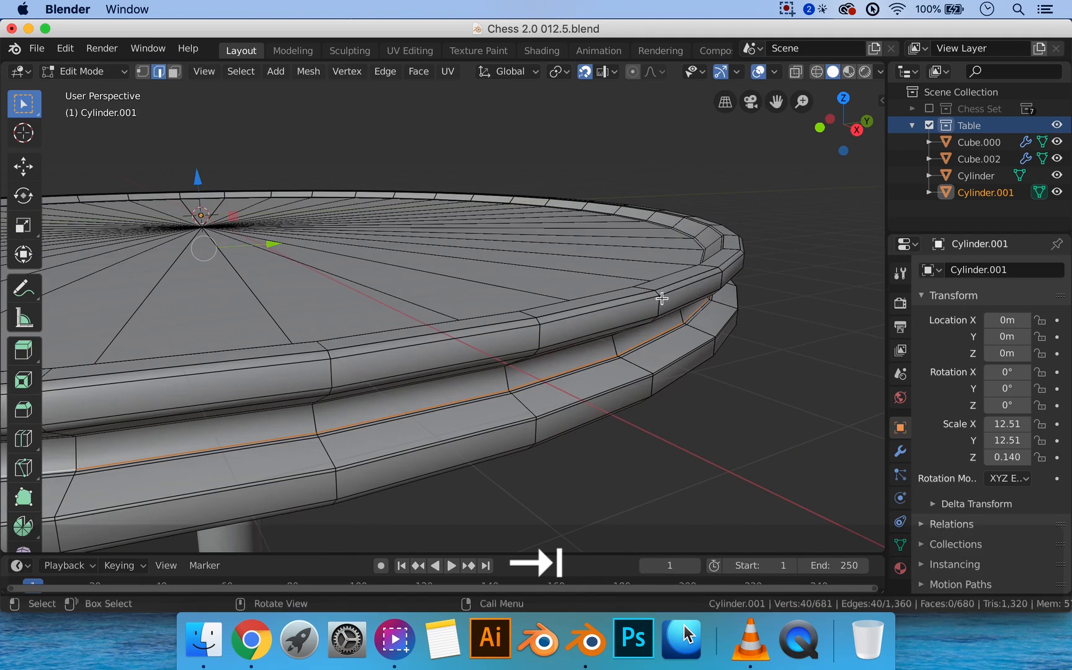
Select the ring of faces along the rim's outer top corner and lower it 0.04 m along Z
key("ctrl+3")
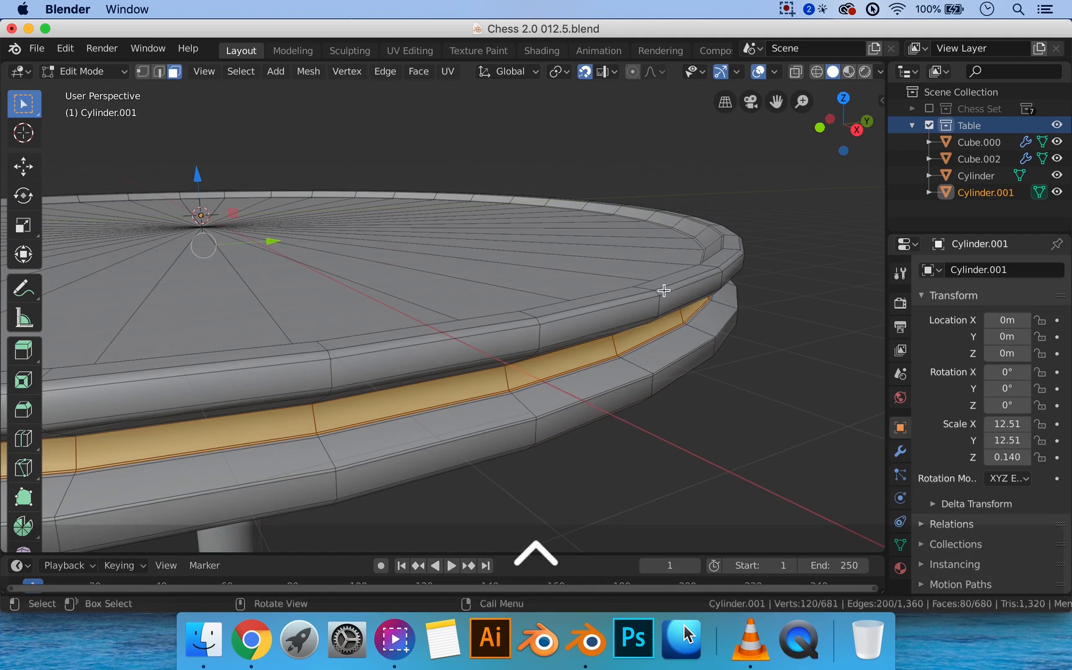
left_click(643, 278, "alt")
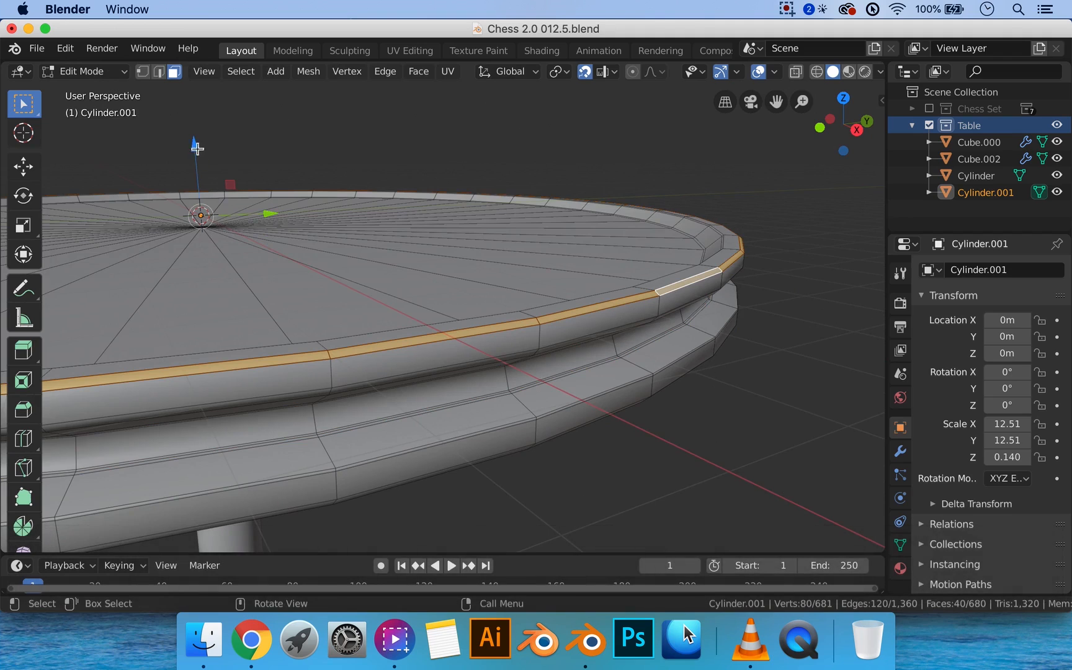
key("g")
key("z")
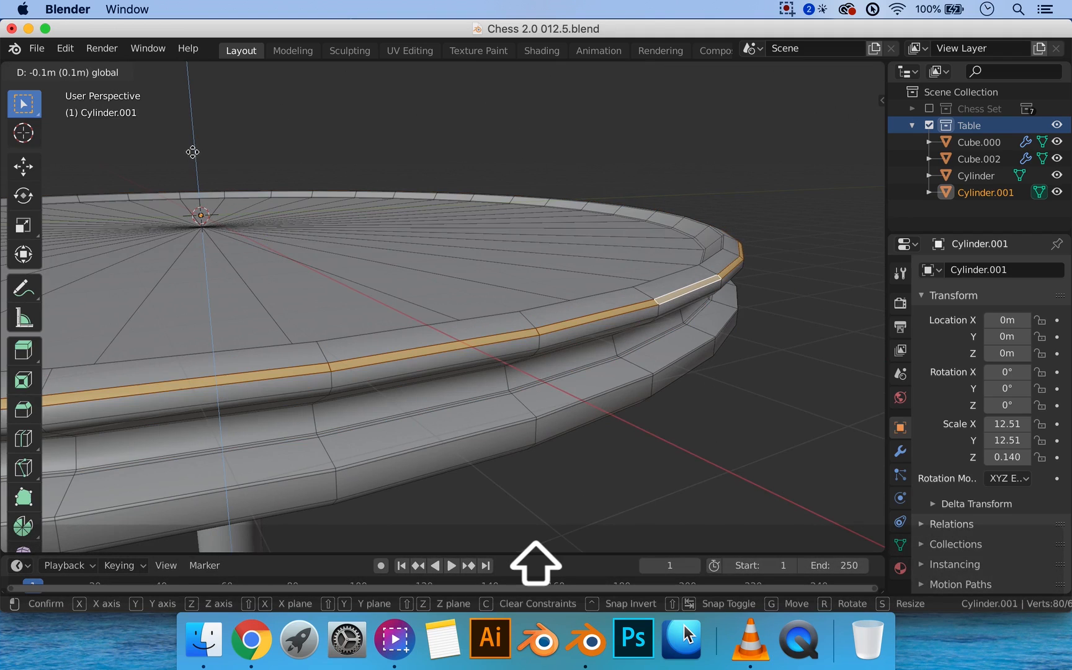
left_click(193, 117)
key("3")
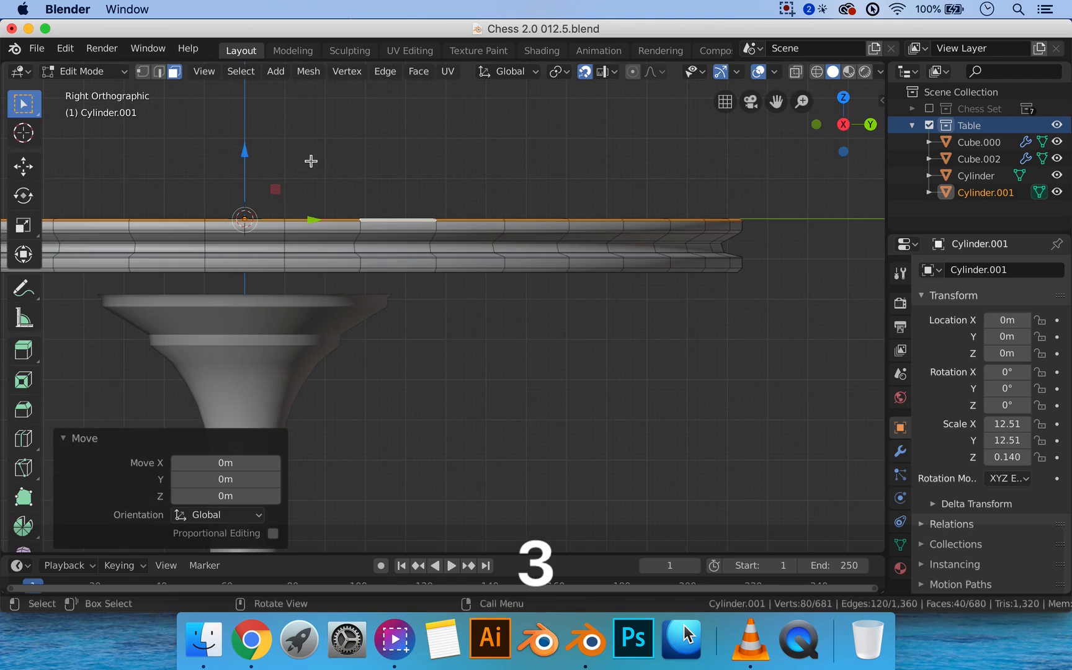
middle_click_drag(476, 189, 634, 237, "shift")
scroll(464, 208, "up", 2)
left_click_drag(387, 188, 388, 207)
middle_click_drag(388, 208, 544, 205)
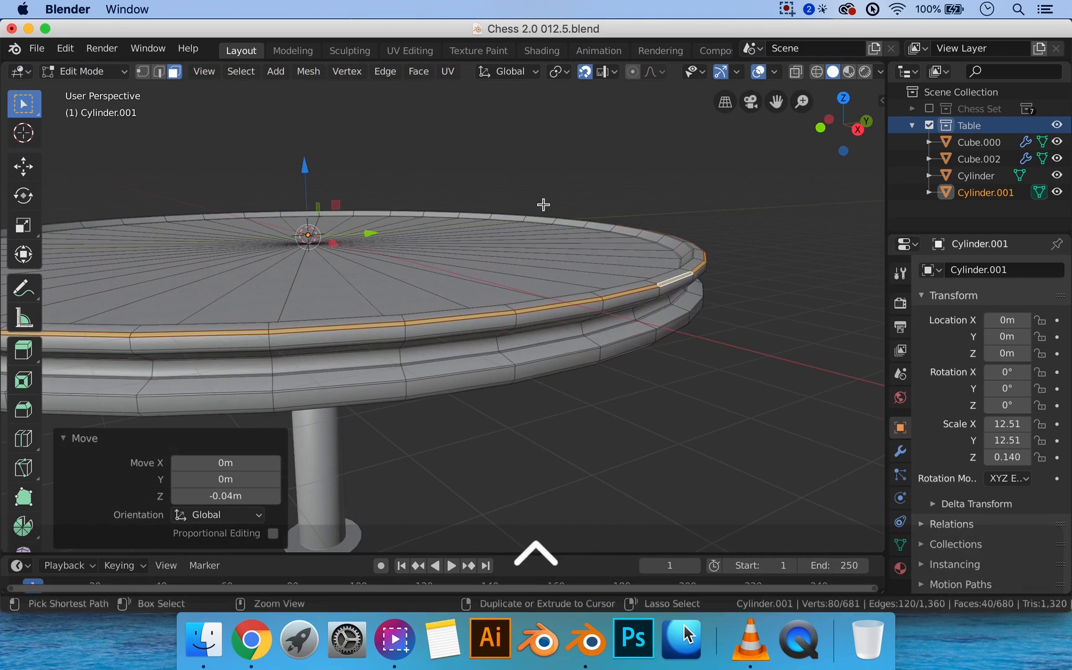
Edge-slide the edge loop at the rim's outer top corner by a factor of 0.6 and check the shading in Object Mode
key("ctrl+2")
key("Tab")
scroll(752, 288, "up", 1)
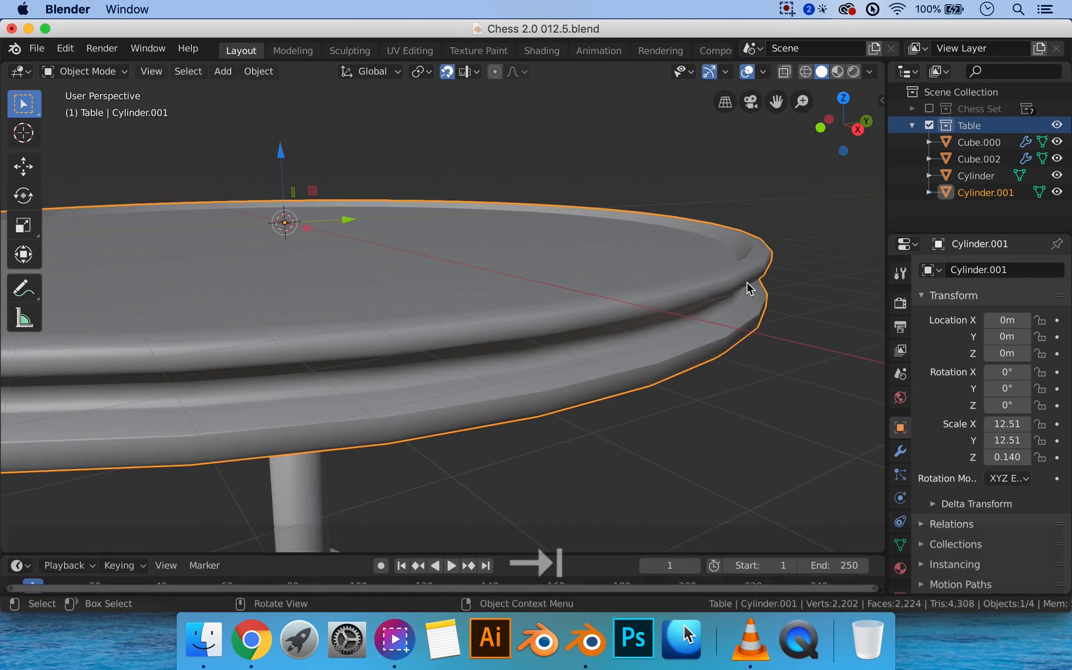
key("Tab")
left_click(677, 289, "alt")
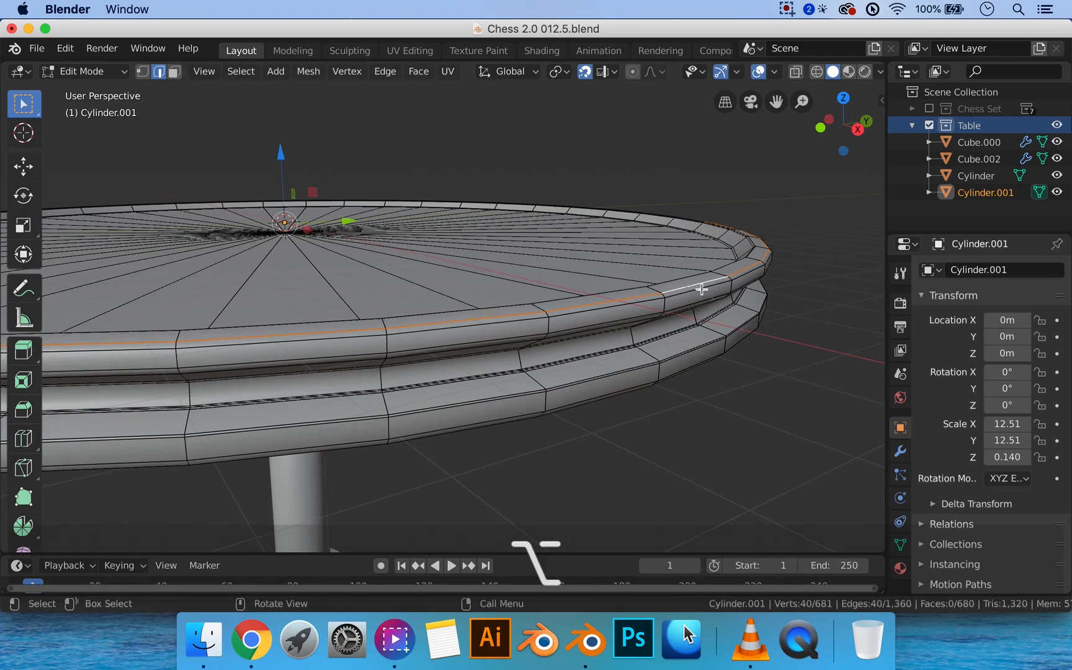
key("g")
key("g")
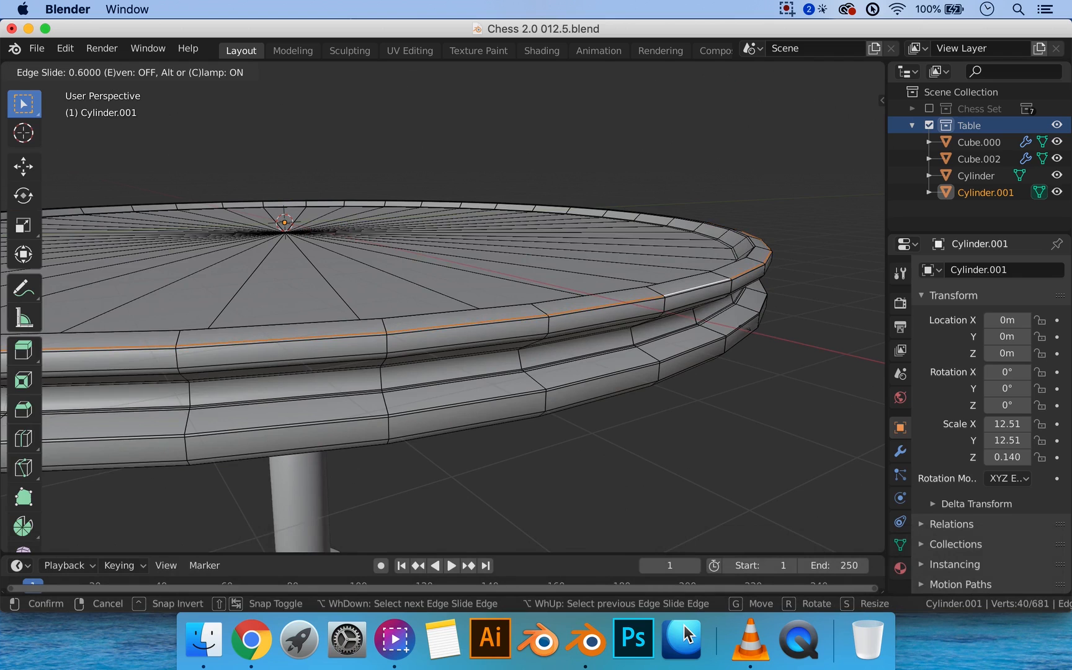
key("Return")
key("Tab")
scroll(681, 304, "up", 4)
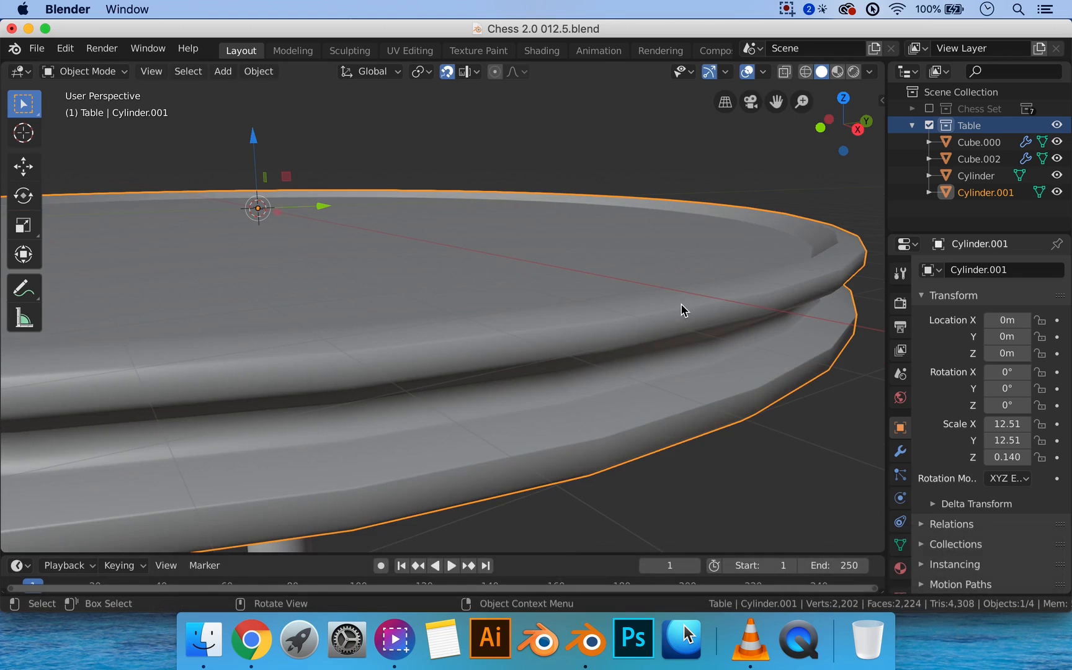
Add a loop cut around the rim's upper band near its lower edge with a factor of 0.795 and return to Object Mode
key("Tab")
key("ctrl+r")
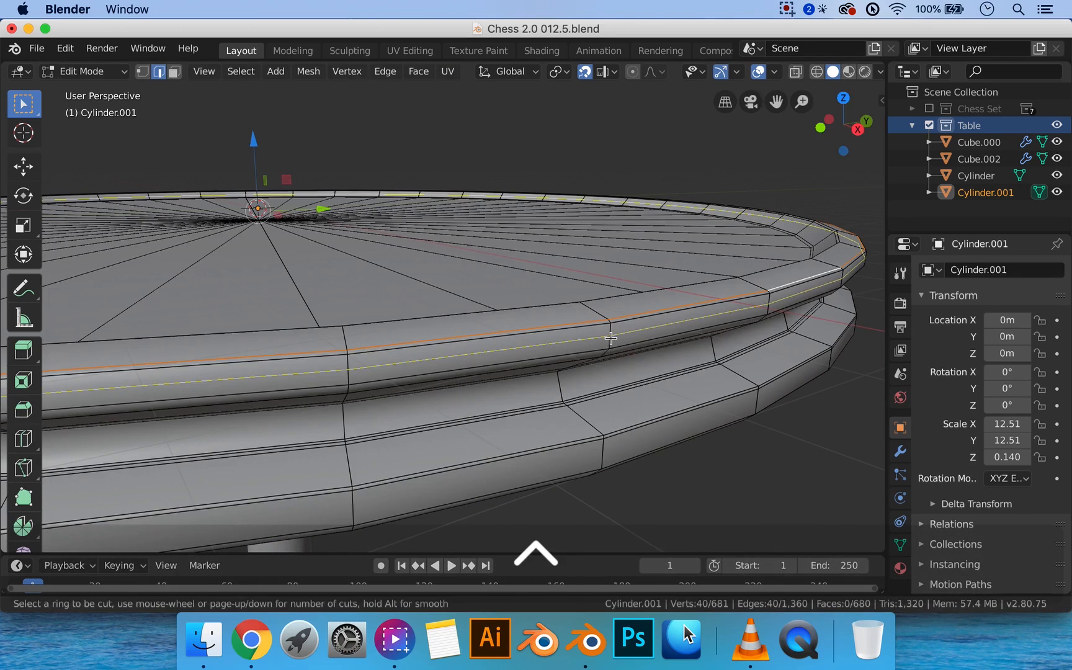
left_click(609, 335)
left_click(615, 349)
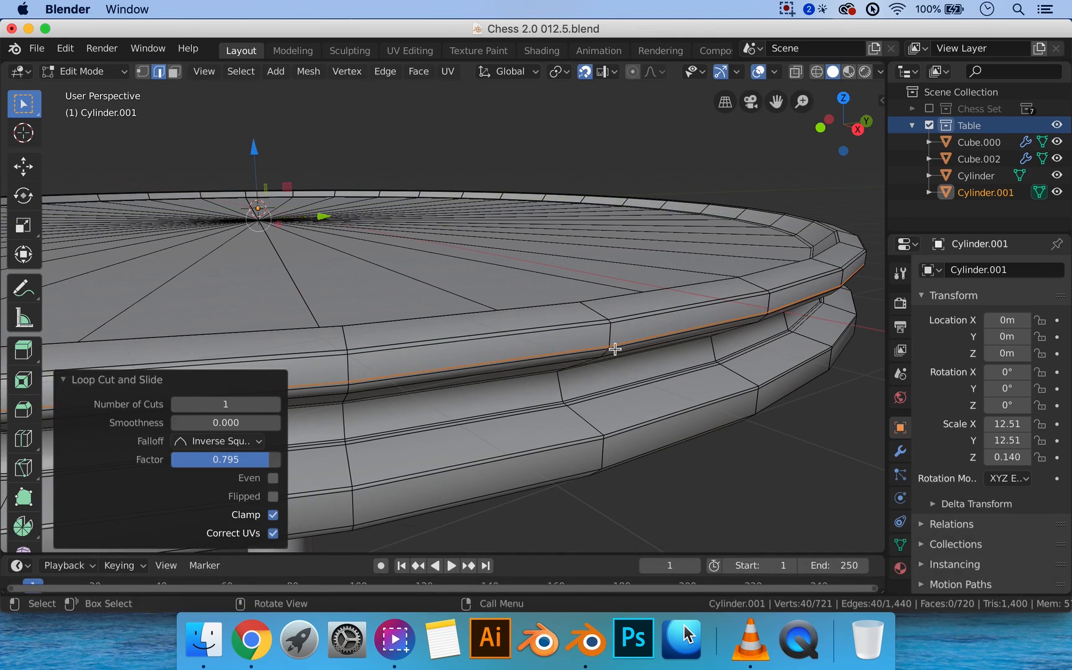
key("Tab")
Extrude the bottom edge loop of the tabletop inward, scaling it to 0.300 to close in the underside
scroll(707, 344, "down", 6)
mouse_move(643, 335)
middle_mouse_down()
mouse_move(641, 351)
mouse_move(642, 324)
mouse_move(635, 329)
middle_mouse_up()
mouse_move(609, 329)
middle_mouse_down()
mouse_move(567, 342)
mouse_move(597, 316)
middle_mouse_up()
middle_click_drag(582, 340, 567, 317)
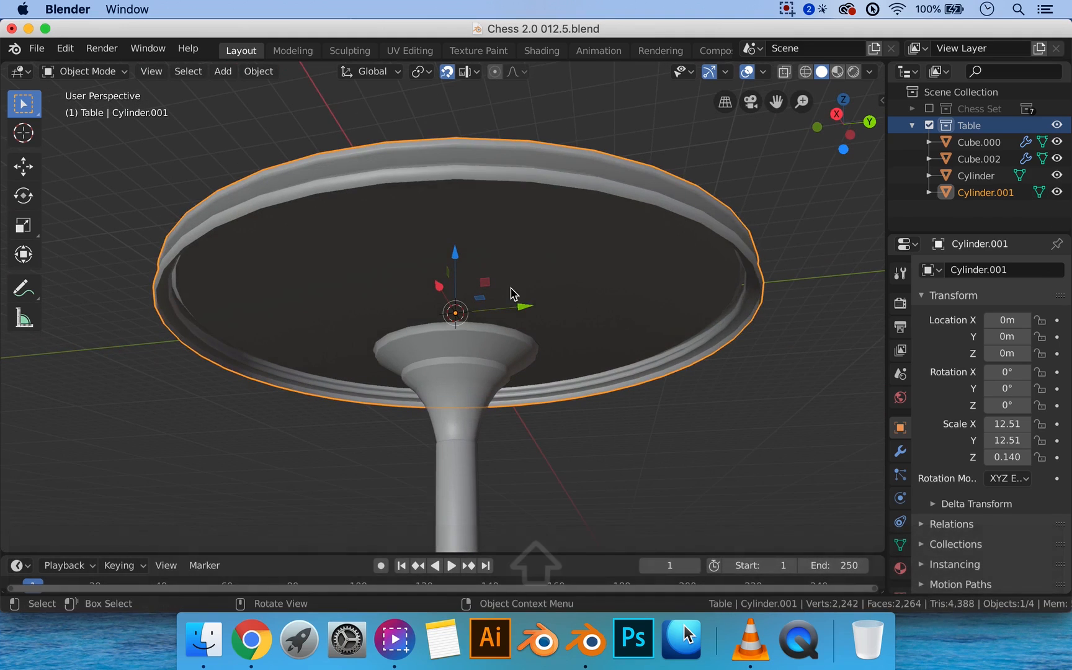
key("Tab")
left_click(412, 181, "alt")
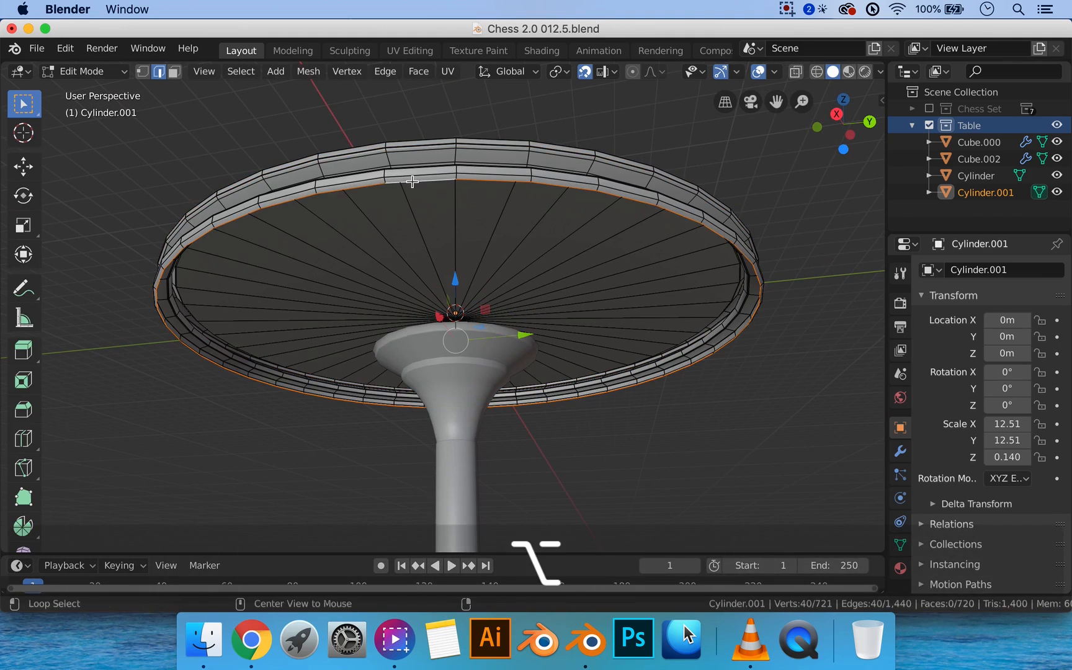
middle_click_drag(560, 268, 573, 278)
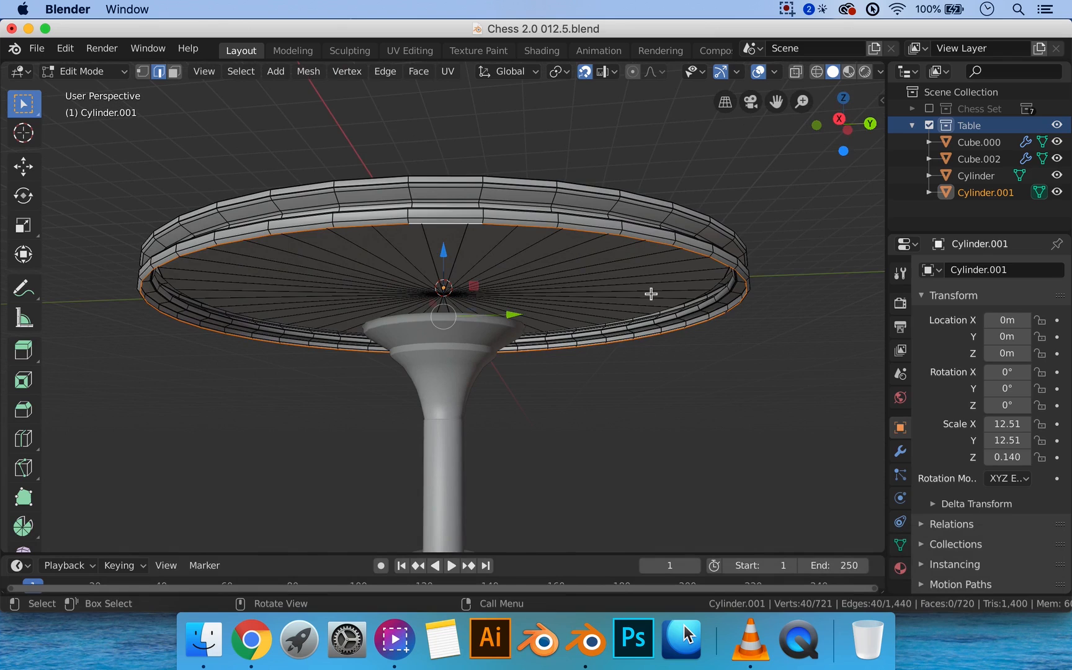
key("e")
key("s")
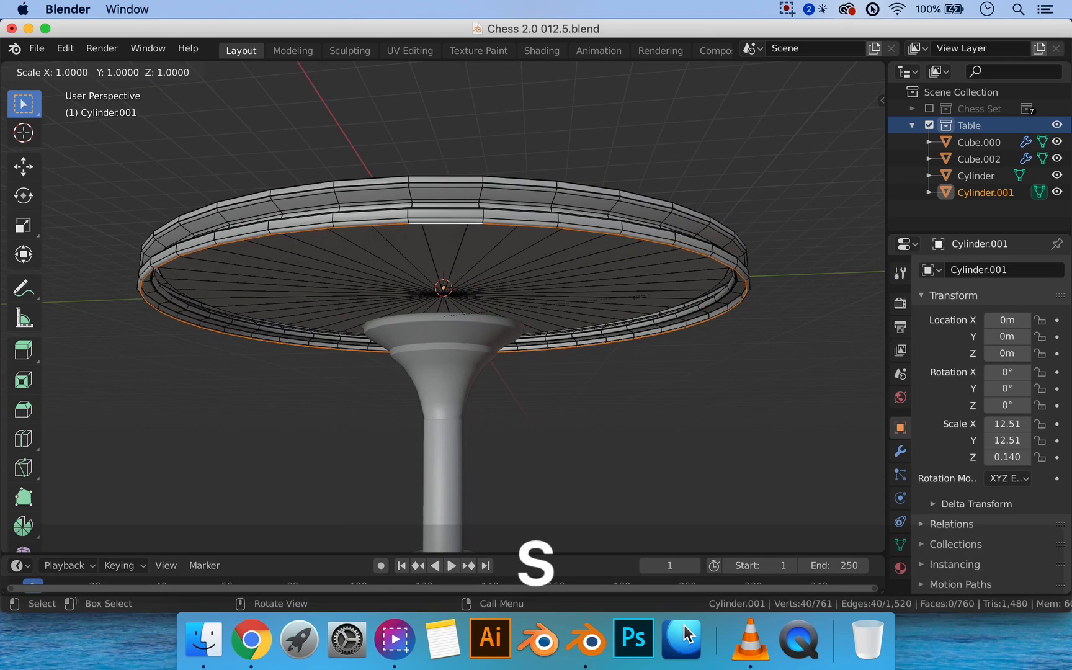
left_click(495, 326)
Lower the extruded inner edge loop 0.5 m along Z toward the pedestal's top
key("3")
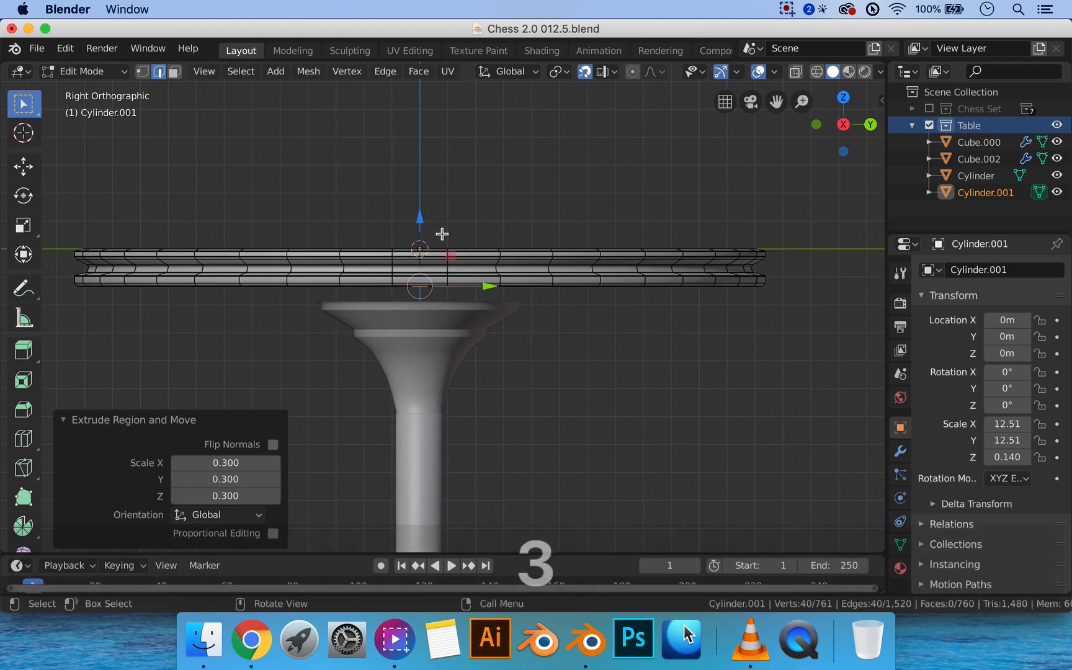
key("g")
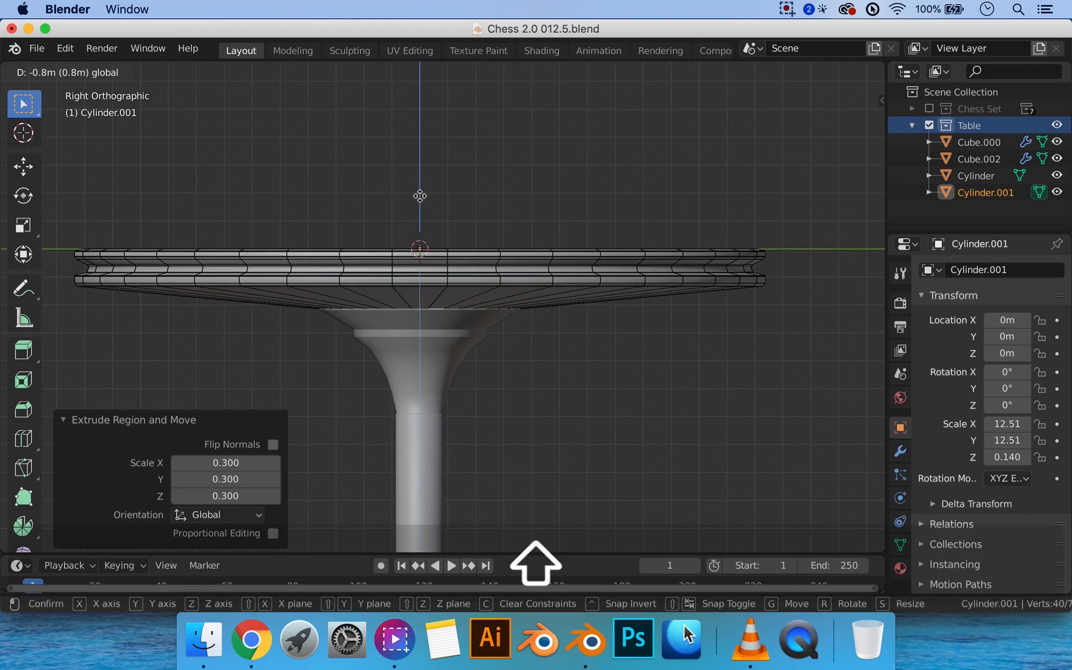
left_click(414, 105)
Scale the inner edge loop to 0.940 so it fits within the pedestal's flared top
middle_click_drag(546, 311, 484, 350)
scroll(427, 349, "up", 2)
middle_click_drag(566, 304, 627, 243, "shift")
scroll(577, 273, "up", 2)
key("s")
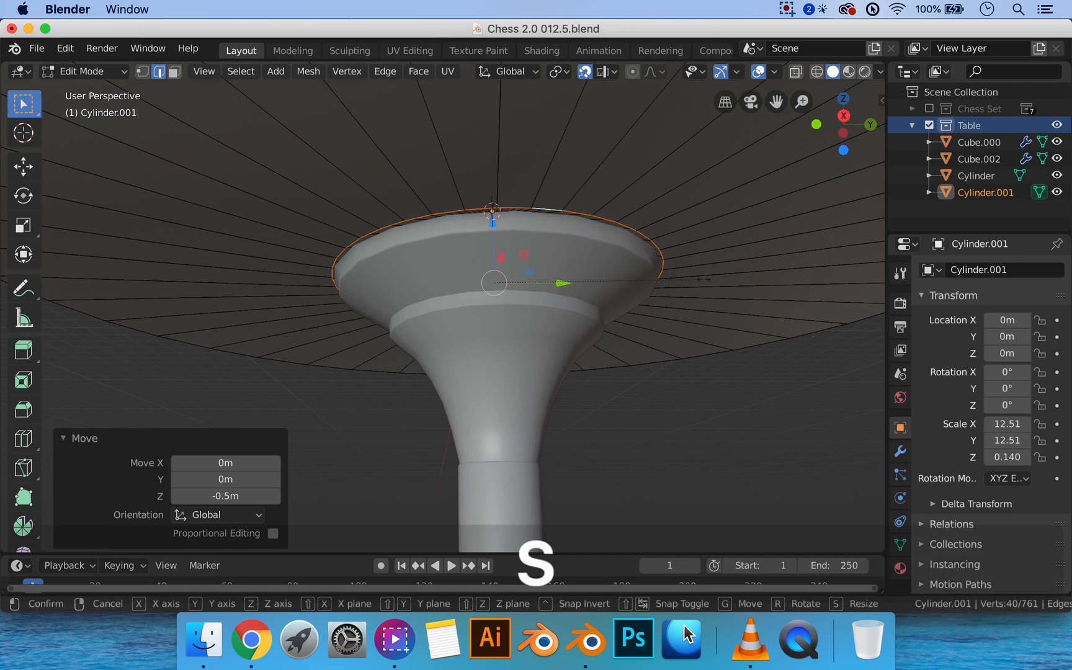
left_click(662, 272)
scroll(661, 271, "down", 2)
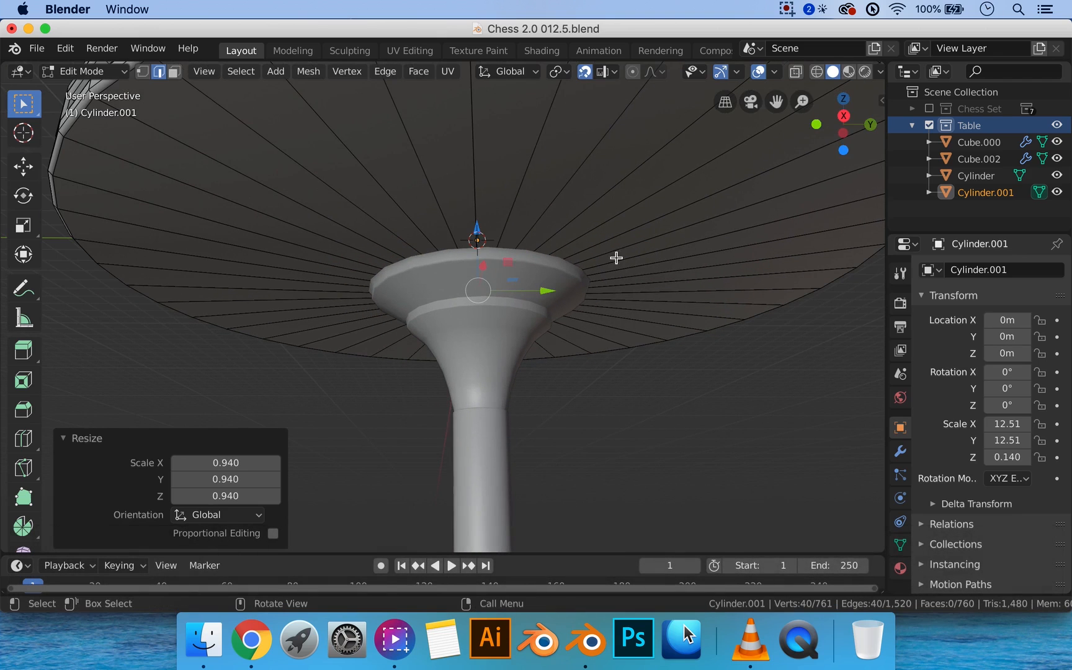
Lower the inner edge loop another 0.07 m along Z into the pedestal's top
middle_click_drag(567, 256, 567, 267)
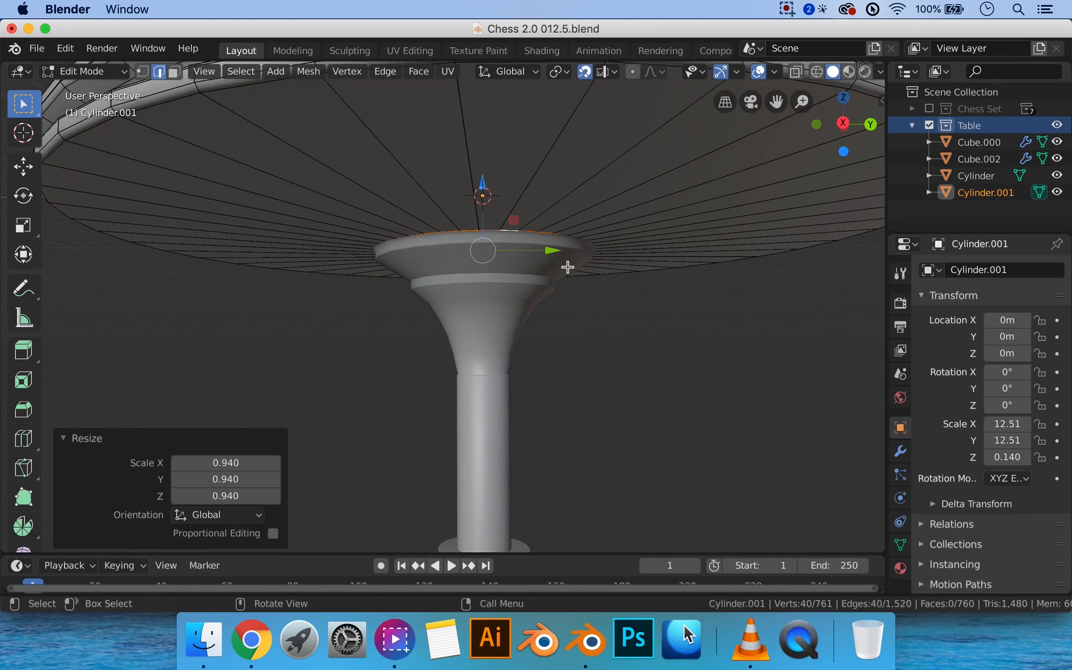
key("3")
scroll(531, 268, "up", 3)
middle_click_drag(564, 217, 548, 249, "shift")
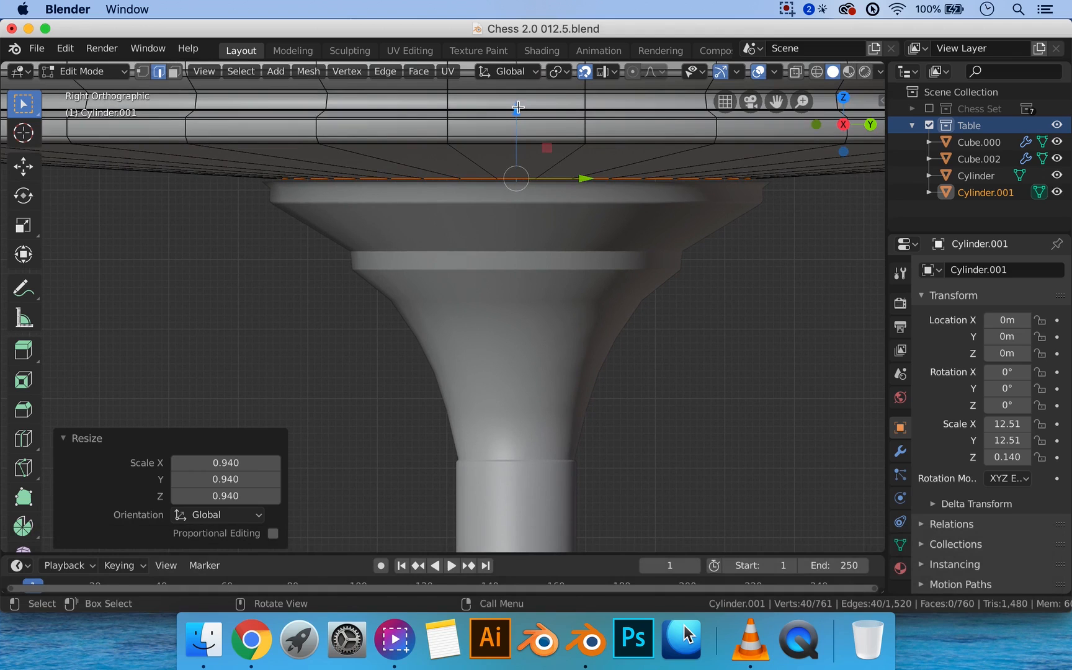
left_click_drag(518, 107, 520, 121, "shift")
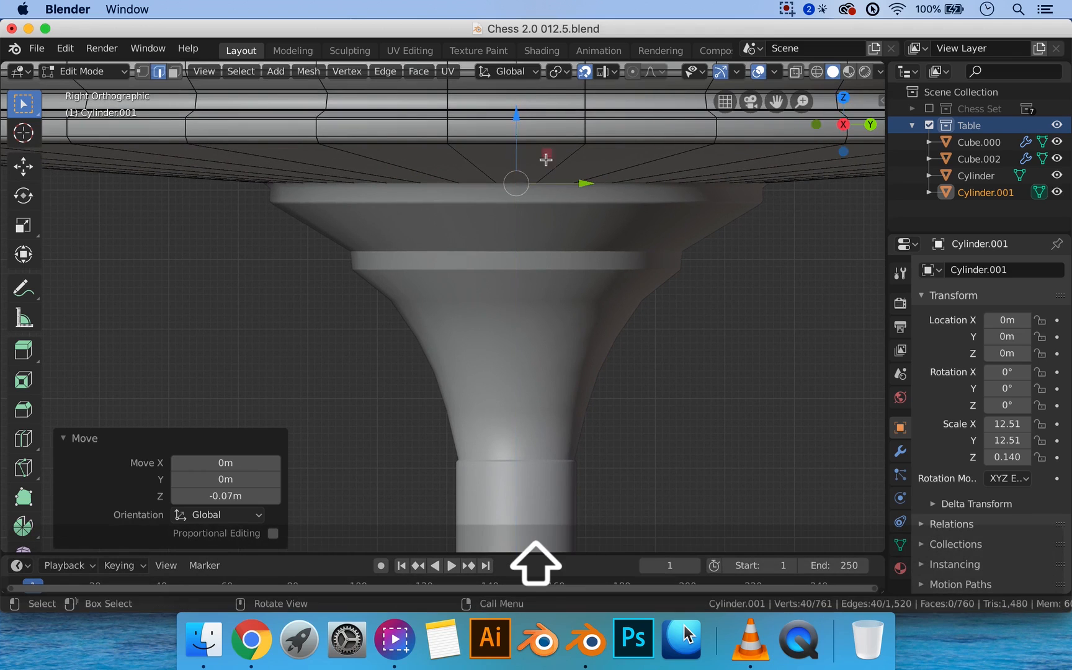
Add a loop cut around the tabletop's underside between the rim and pedestal with a factor of 0.195
scroll(615, 248, "down", 4)
key("Tab")
middle_click_drag(618, 304, 575, 271)
key("Tab")
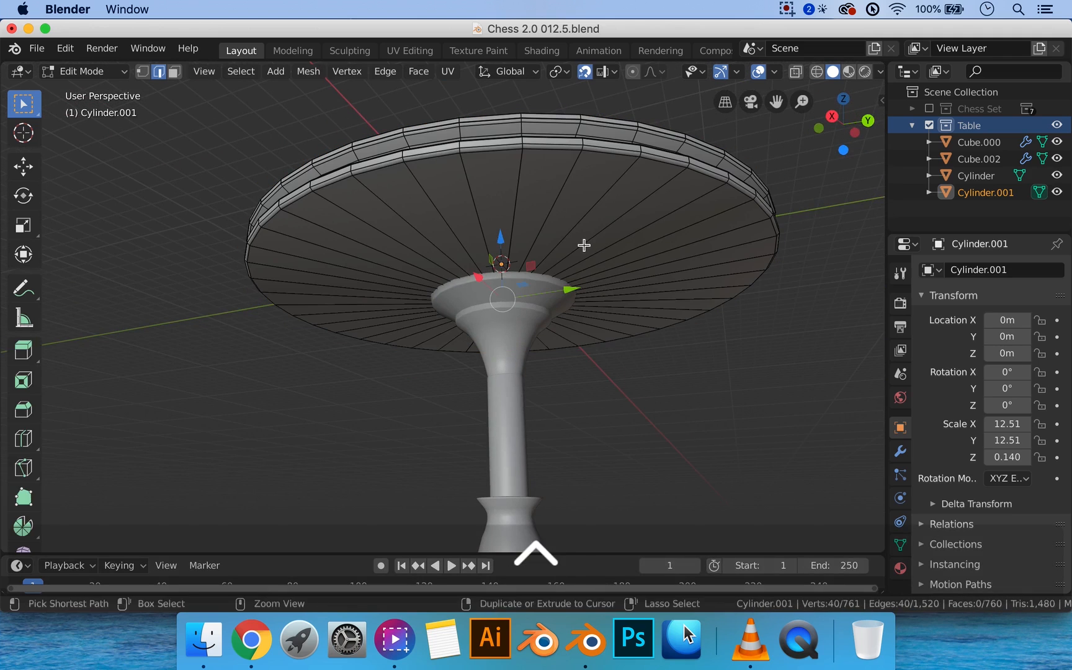
key("ctrl+r")
left_click(645, 260)
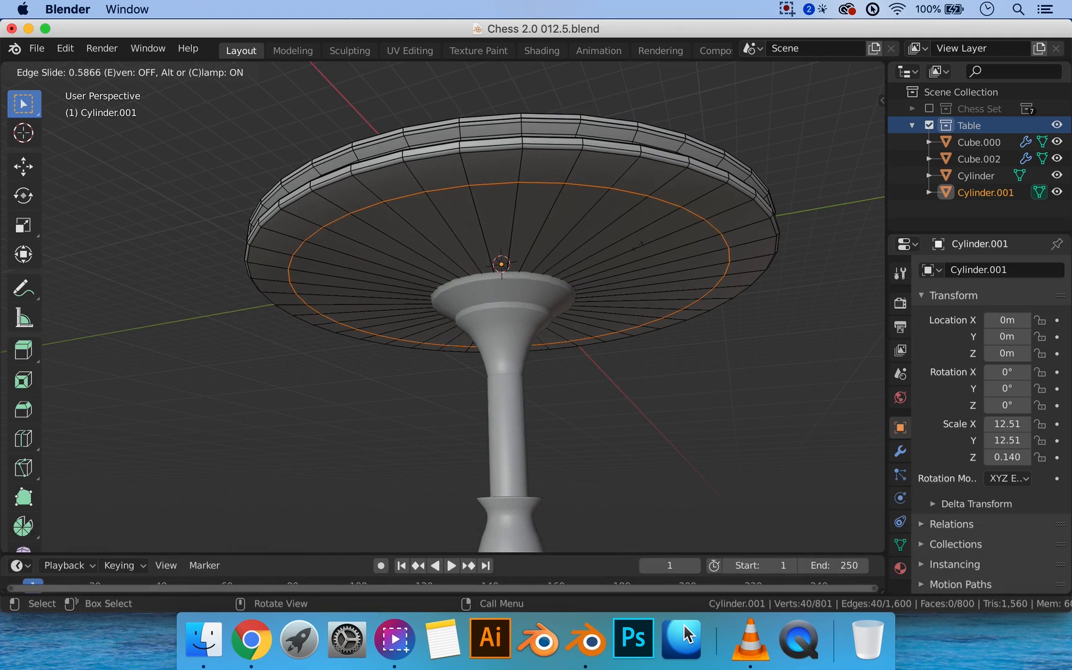
left_click(630, 249)
mouse_move(630, 249)
middle_mouse_down()
mouse_move(641, 261)
mouse_move(627, 261)
middle_mouse_up()
Raise the new underside loop slightly along Z in front view to flatten the outer area, and check it in Object Mode
key("1")
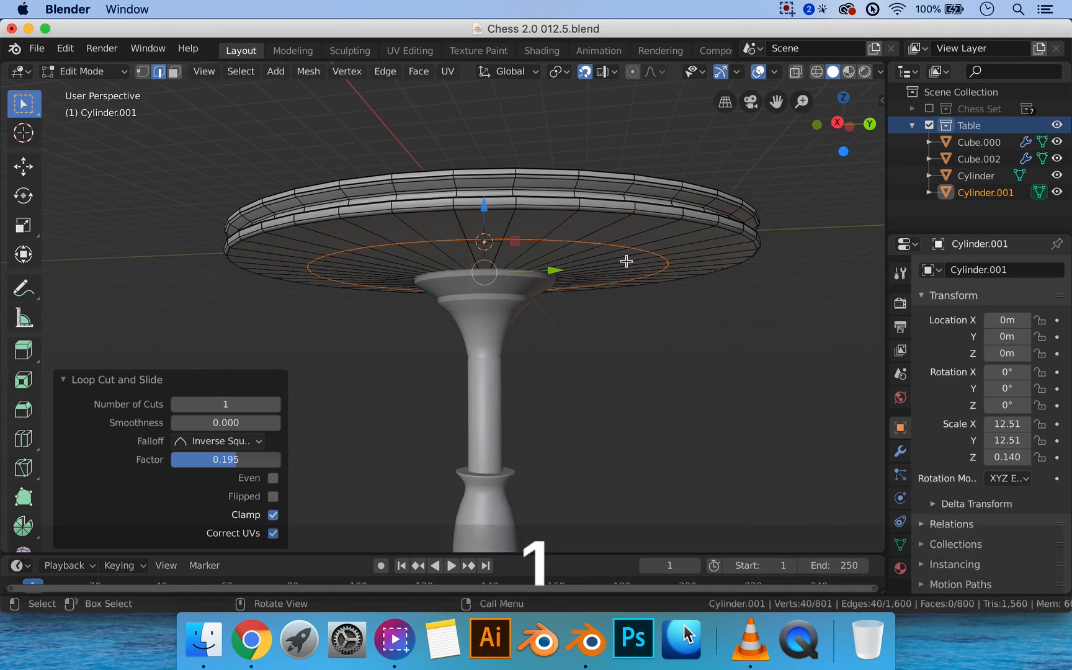
middle_click_drag(339, 183, 434, 190, "shift")
key("g")
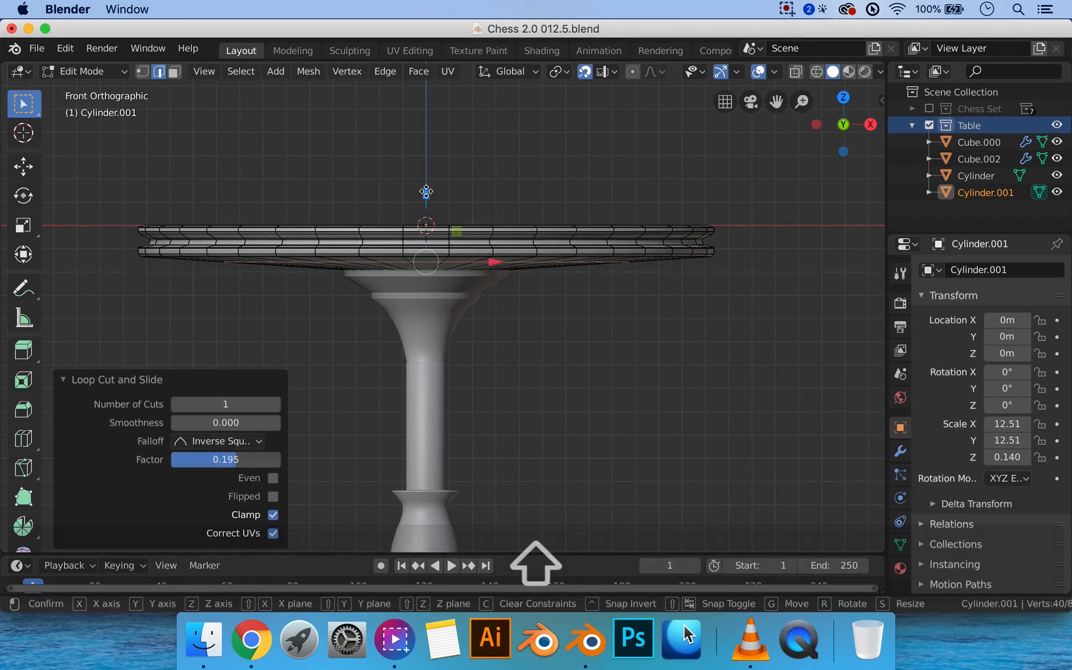
left_click(428, 180)
key("Tab")
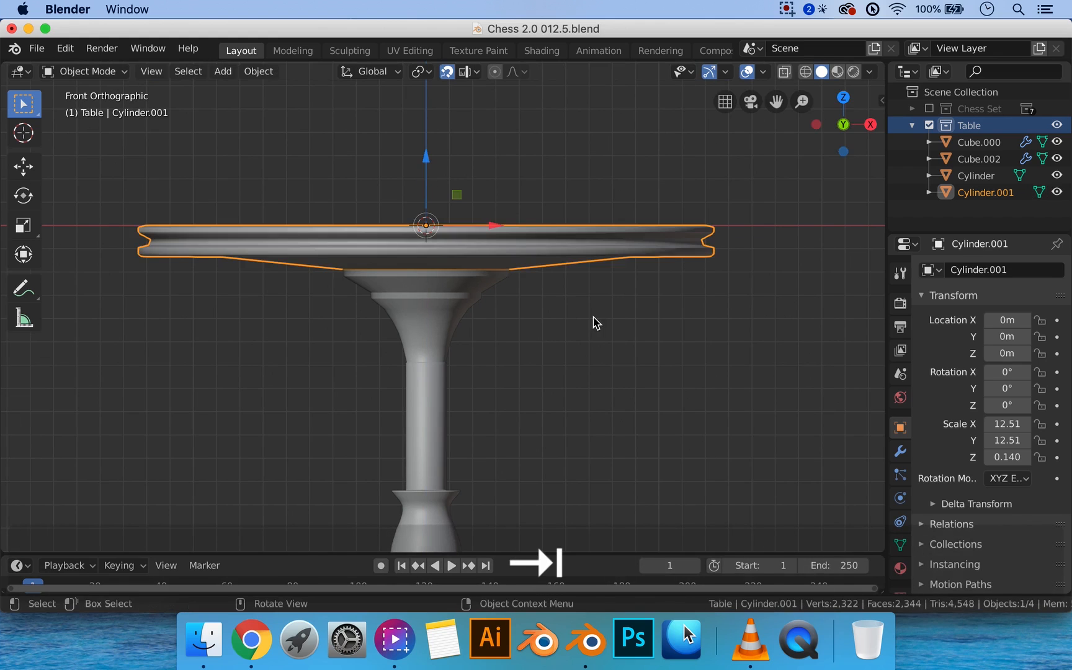
middle_click_drag(594, 321, 577, 271)
Add a second loop cut between the pedestal and the underside loop, slid fully onto that loop with a factor of 1.000
key("Tab")
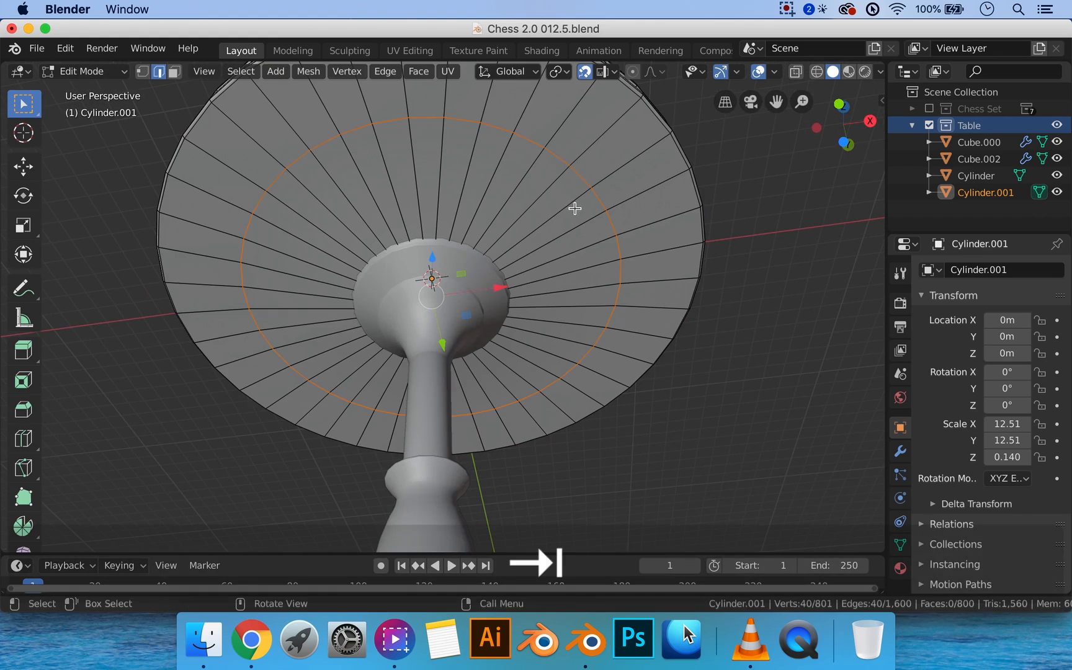
middle_click_drag(558, 172, 550, 230)
key("ctrl+r")
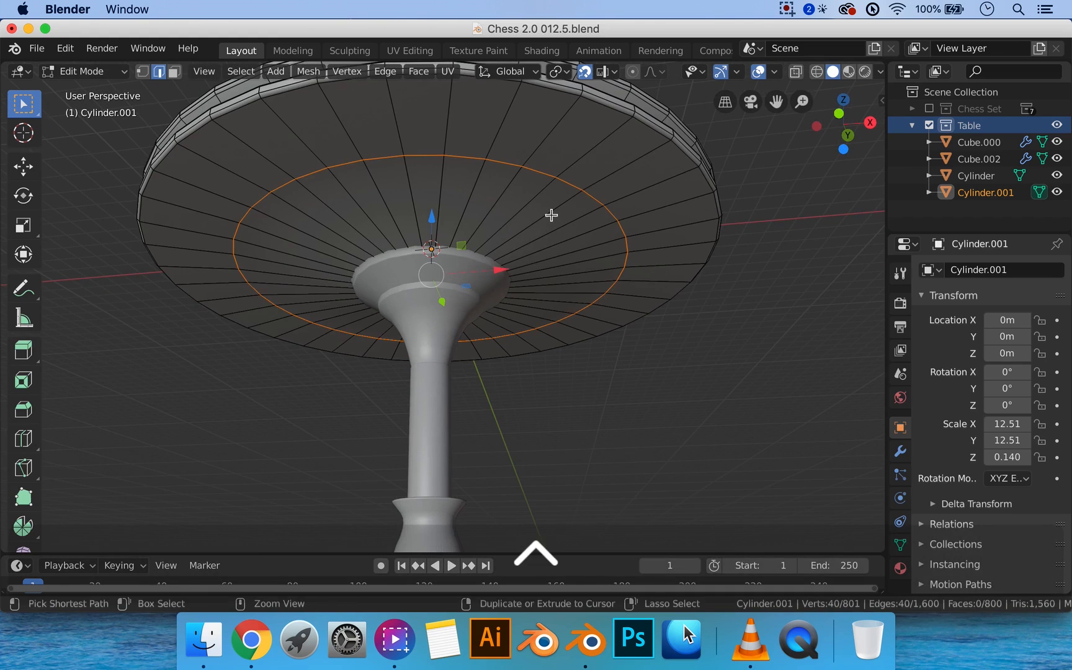
left_click(551, 216)
left_click(639, 161)
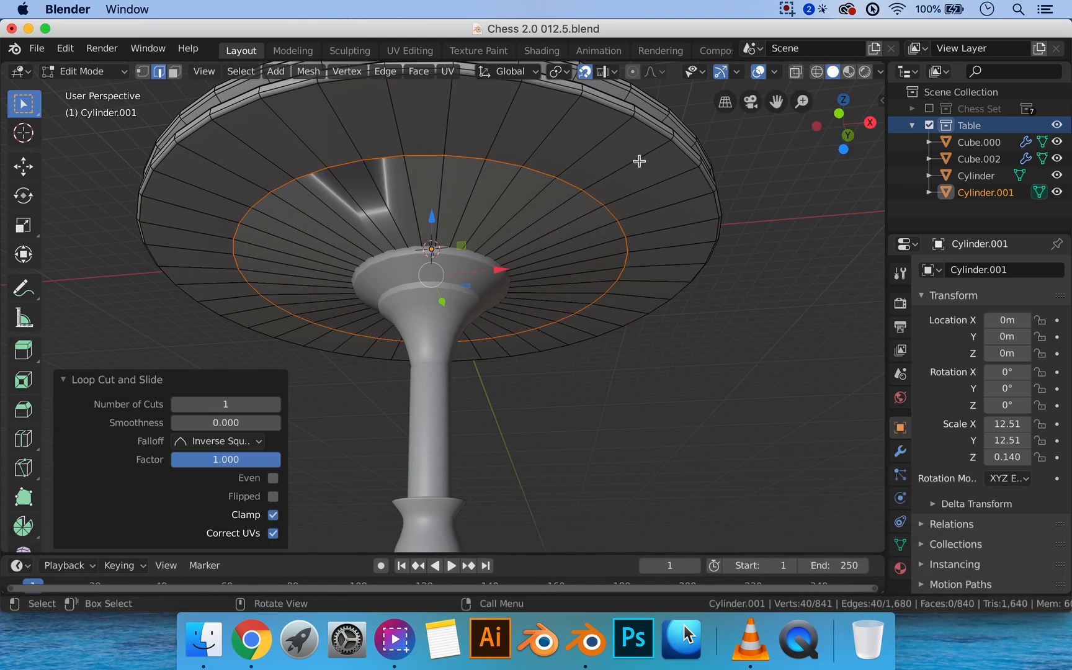
Lower the coincident underside loop 0.3 m along Z to form a small step
middle_click_drag(518, 194, 451, 207)
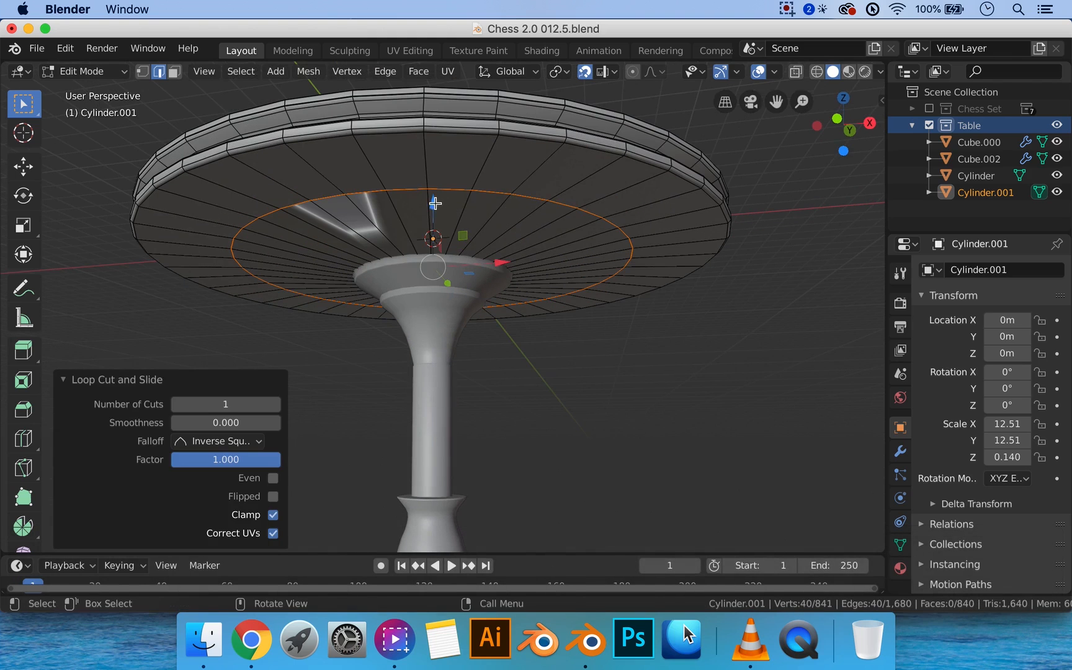
key("g")
key("z")
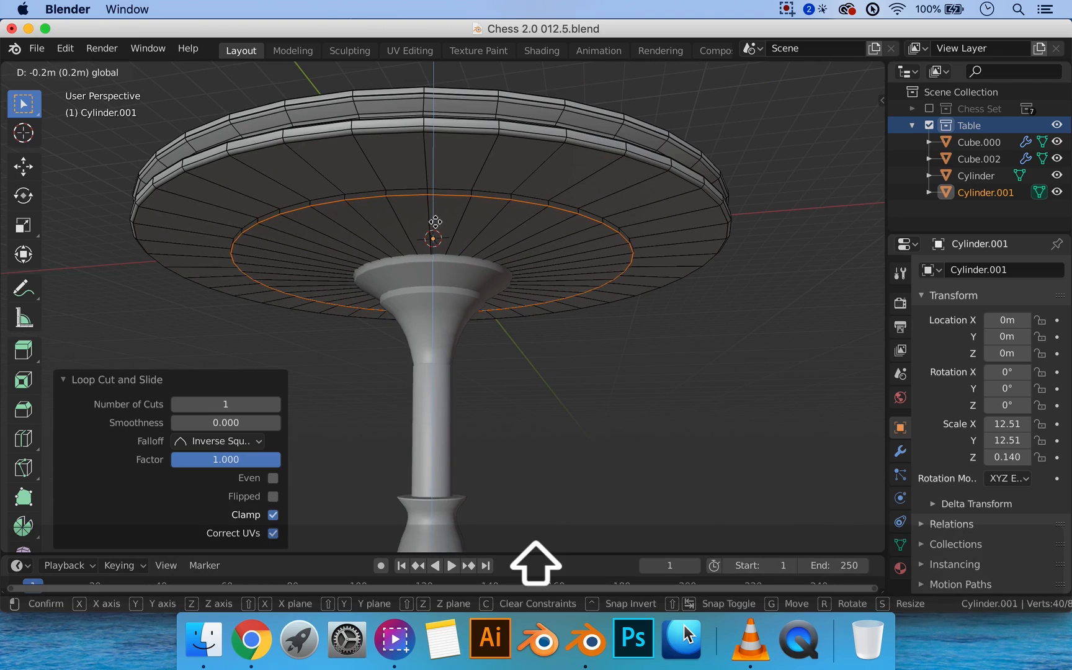
left_click(436, 228, "shift")
Bevel the lowered underside loop with one segment about 0.03 m wide and check the shading in Object Mode
middle_click_drag(553, 227, 560, 235)
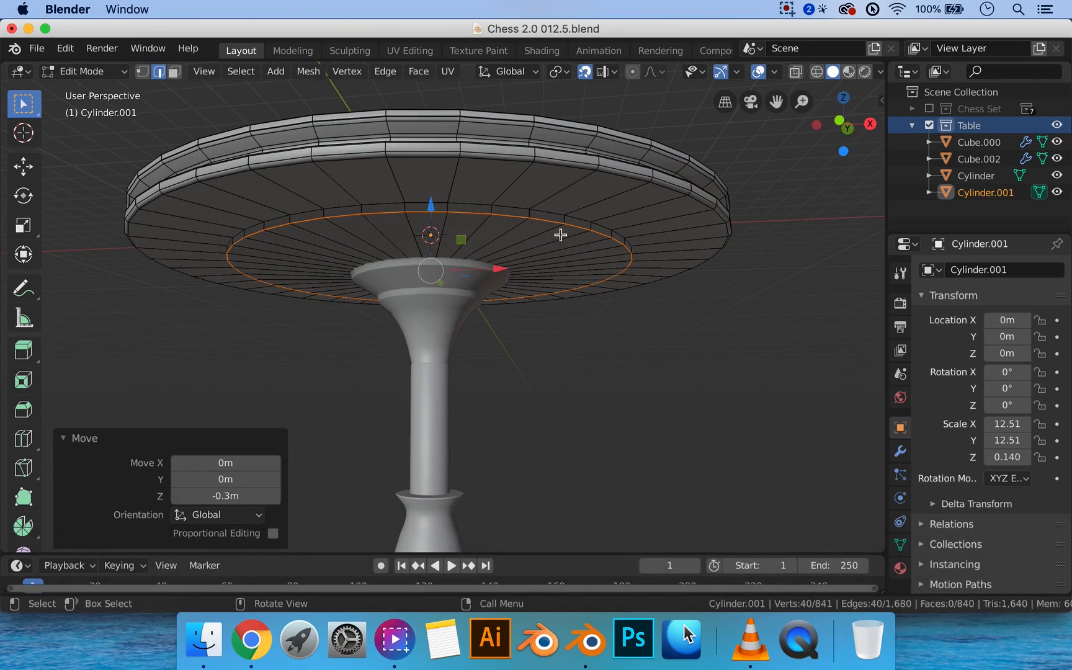
key("ctrl+b")
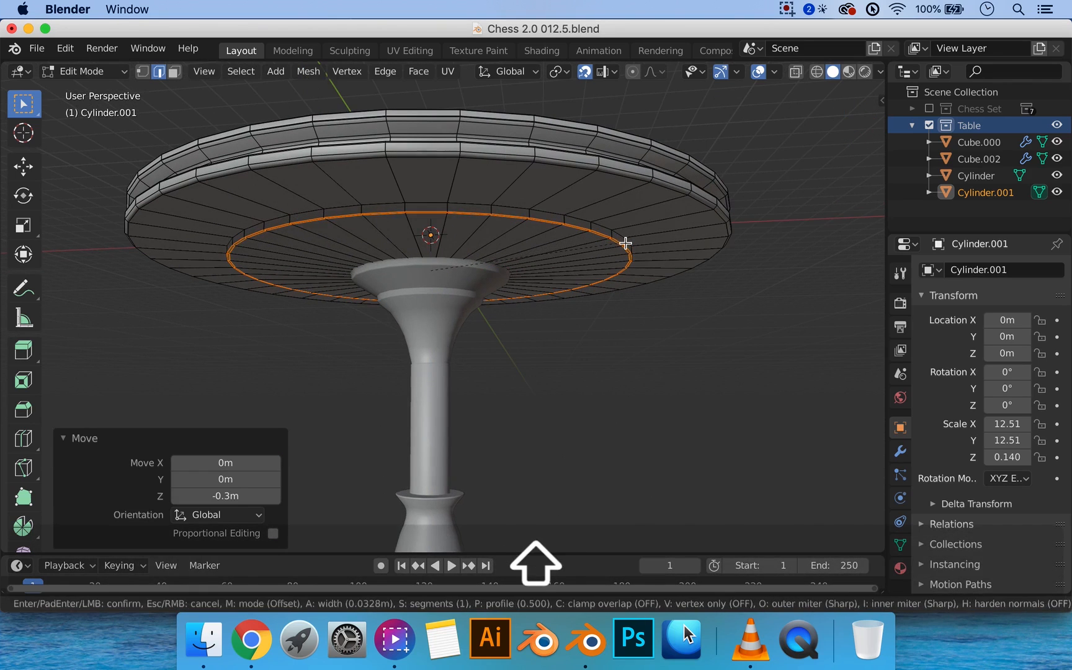
left_click(616, 243)
key("Tab")
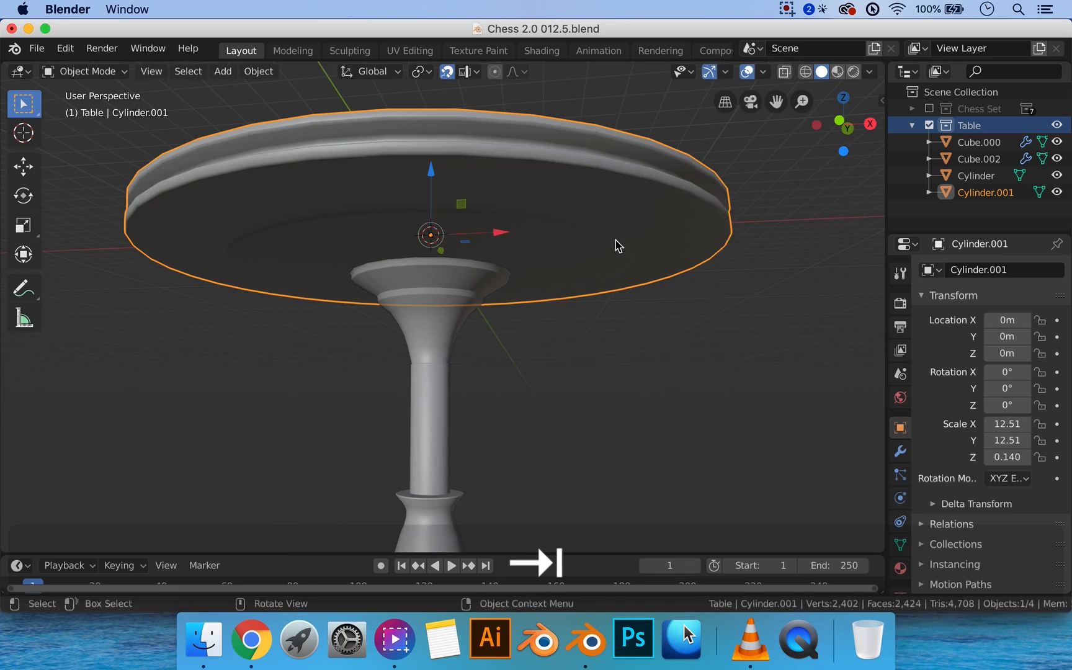
Try an edge slide on the inner loop of the underside step, and undo it
middle_click_drag(616, 244, 528, 310)
scroll(597, 205, "up", 2)
middle_click_drag(559, 264, 540, 237)
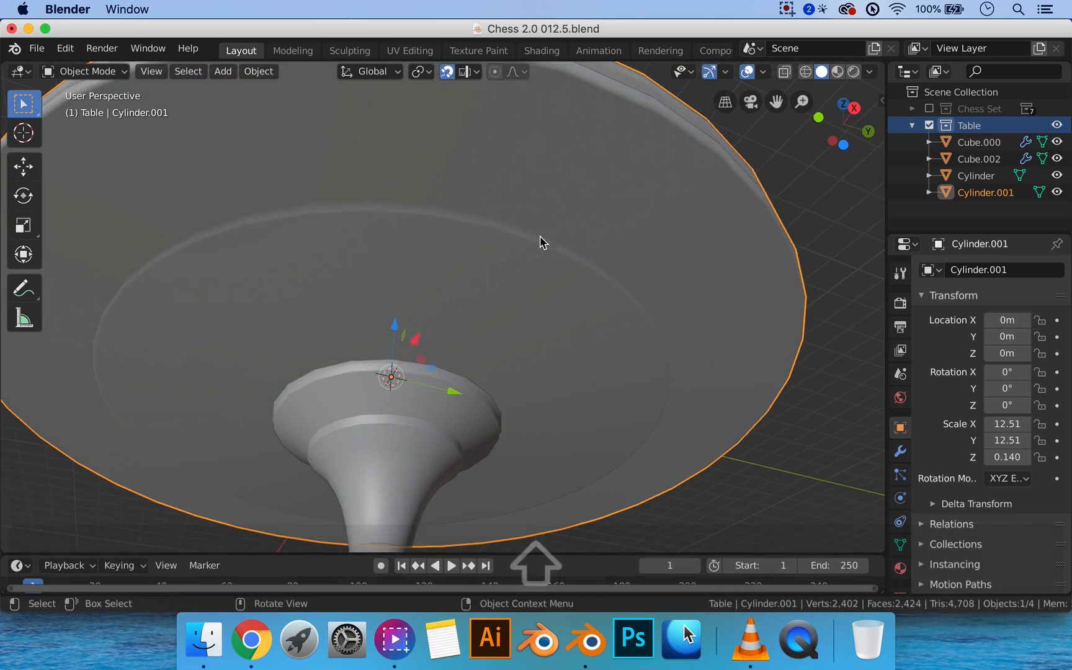
key("Tab")
middle_click(534, 228, "alt")
scroll(562, 220, "up", 2)
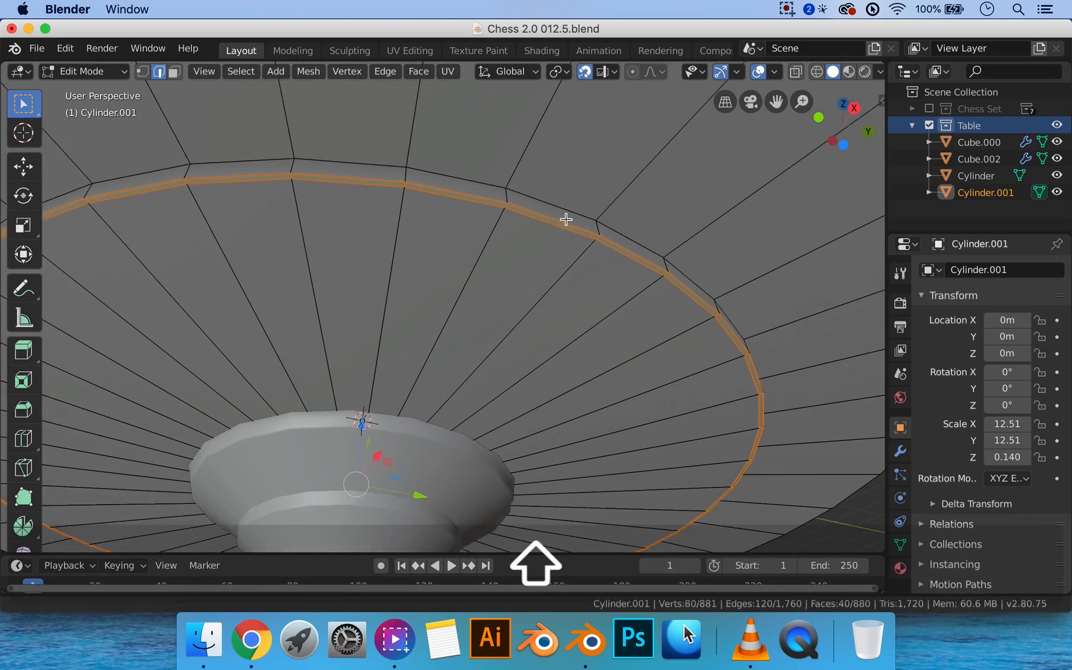
left_click(538, 229, "alt")
key("g")
key("g")
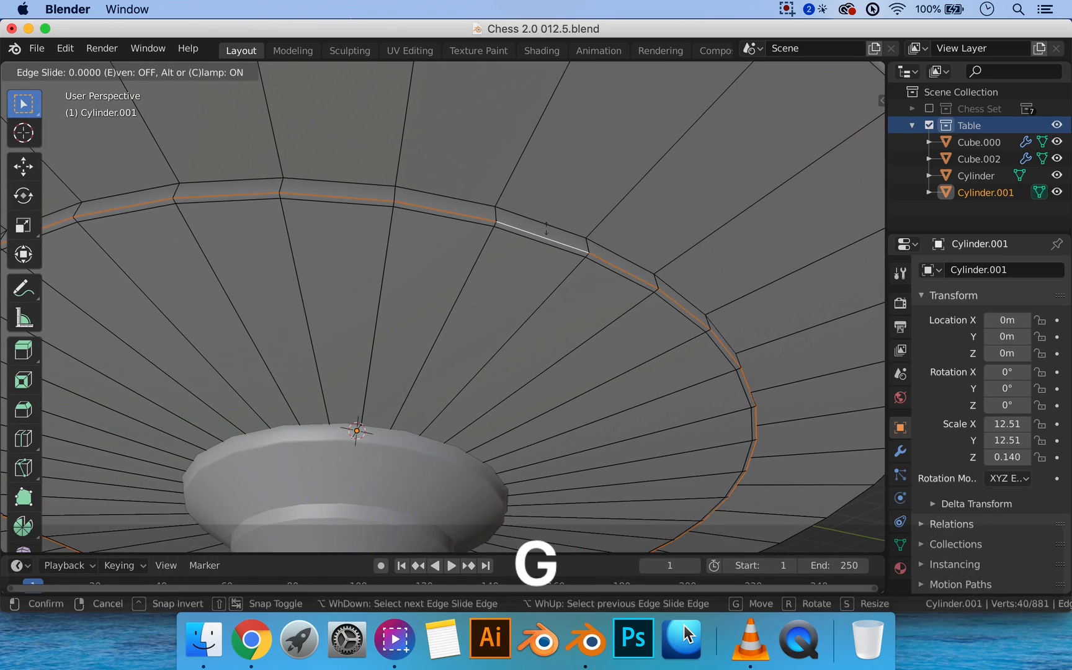
left_click(541, 230)
key("ctrl+z")
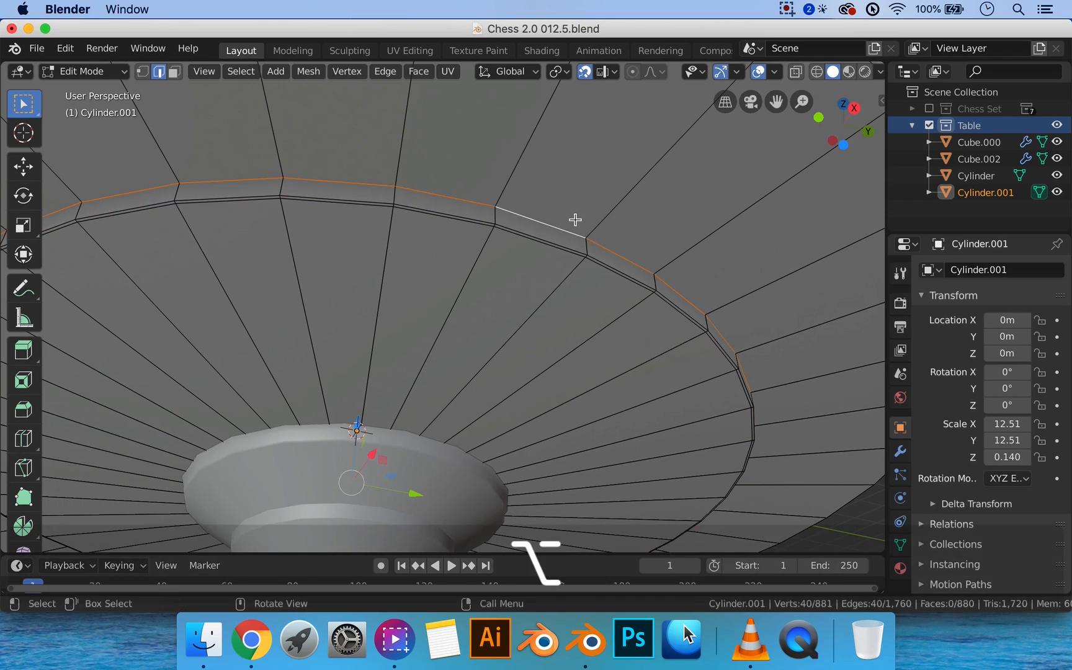
Add a supporting loop cut just outside the underside step with a factor of -0.970, and check the shading in Object Mode
key("ctrl+r")
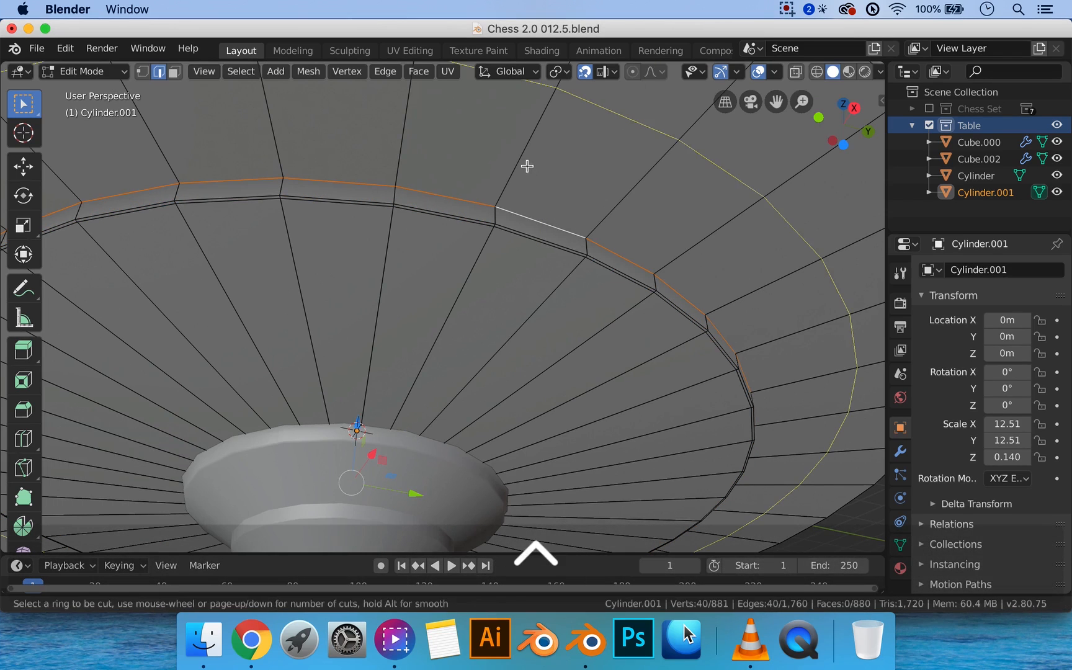
left_click(527, 167)
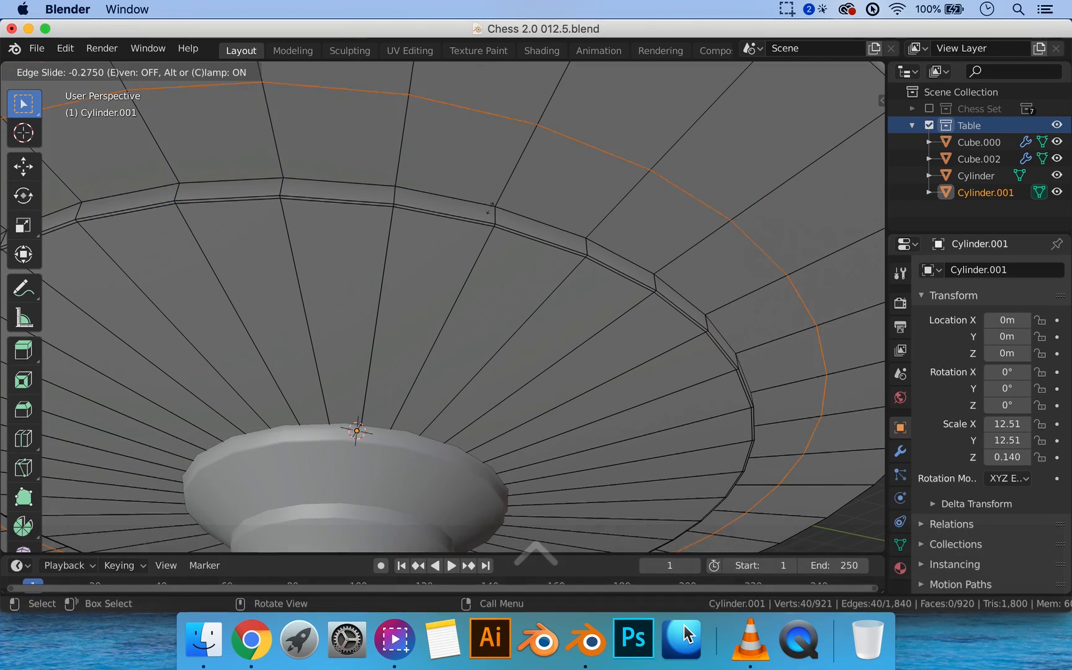
left_click(410, 285)
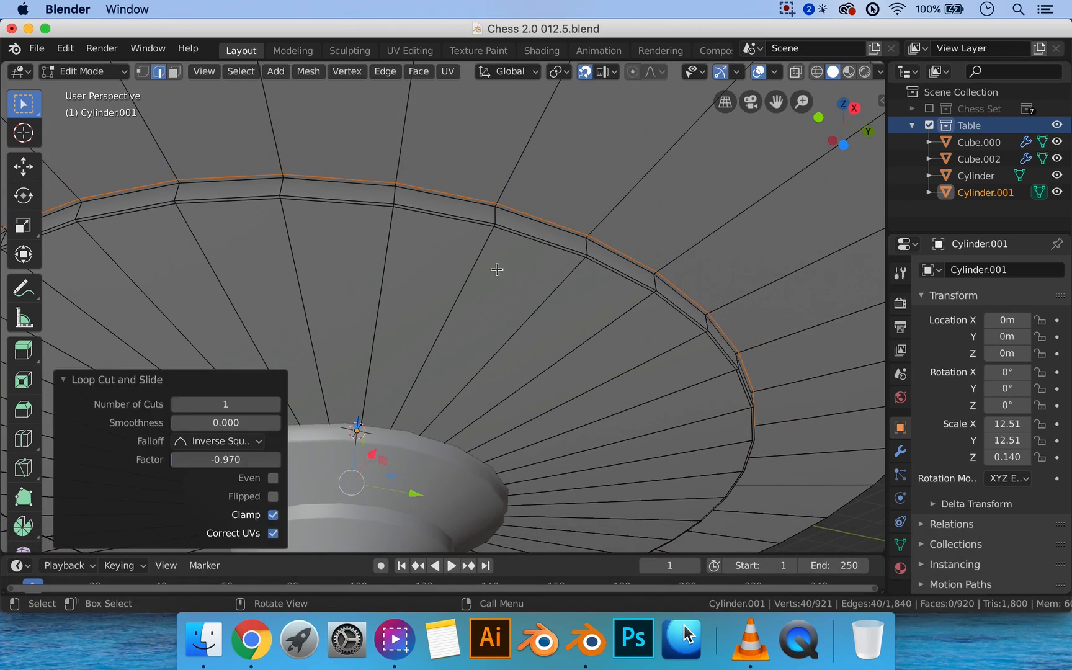
key("Tab")
scroll(552, 248, "down", 2)
scroll(546, 242, "up", 1)
scroll(534, 255, "down", 2)
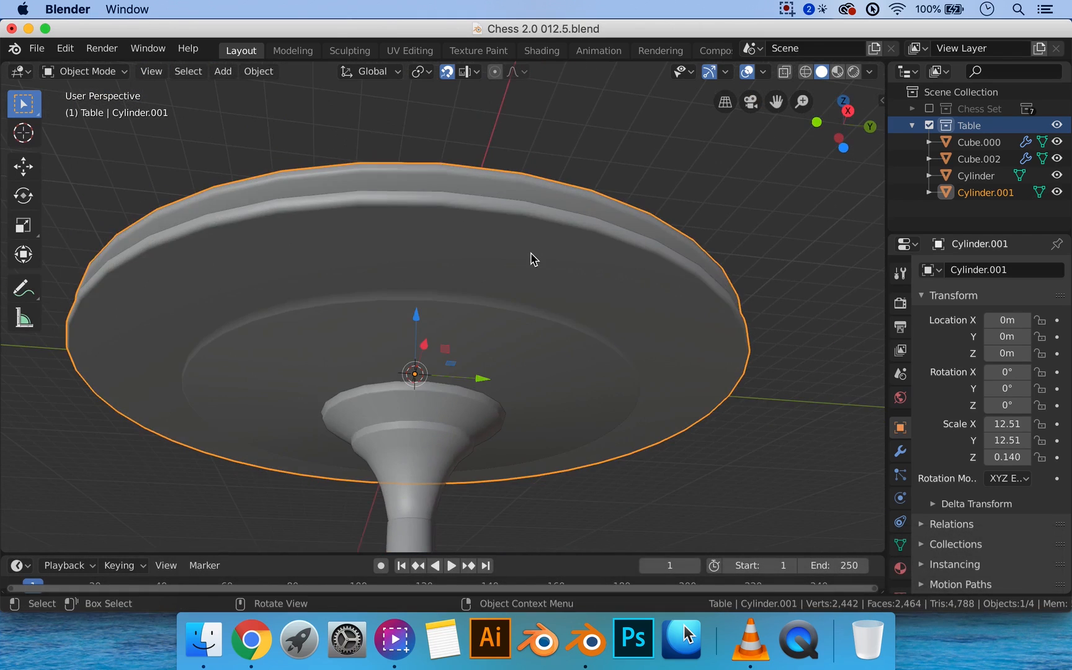
scroll(546, 255, "up", 3)
Add a supporting loop cut on the underside step's wall, slid toward its outer edge with a factor of 0.785
key("Tab")
scroll(426, 284, "up", 2)
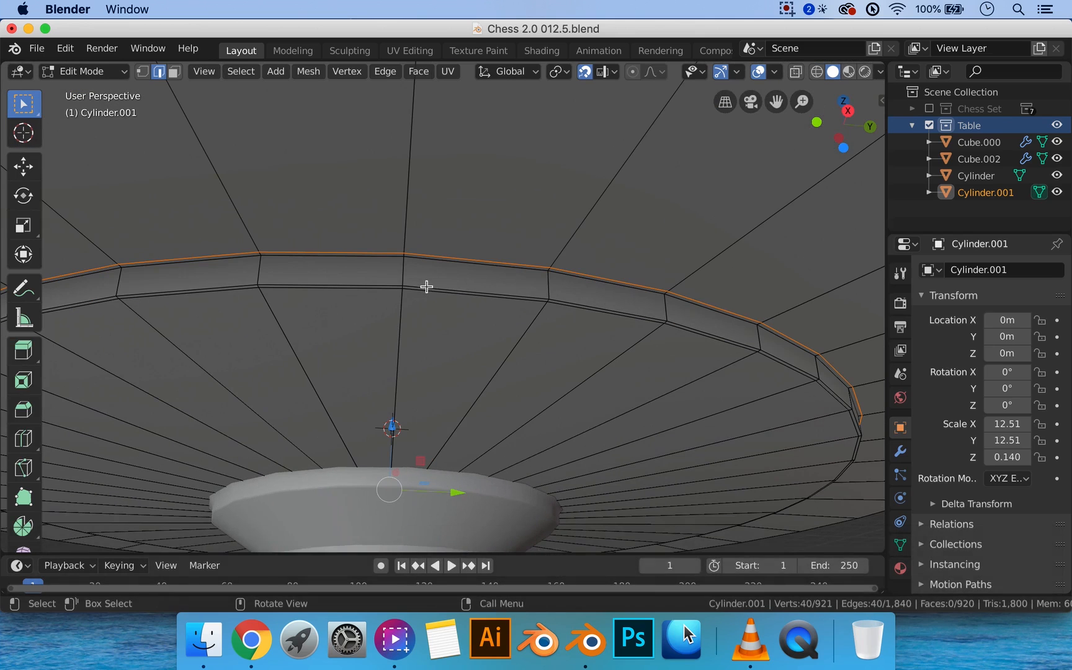
key("ctrl+r")
left_click(397, 273)
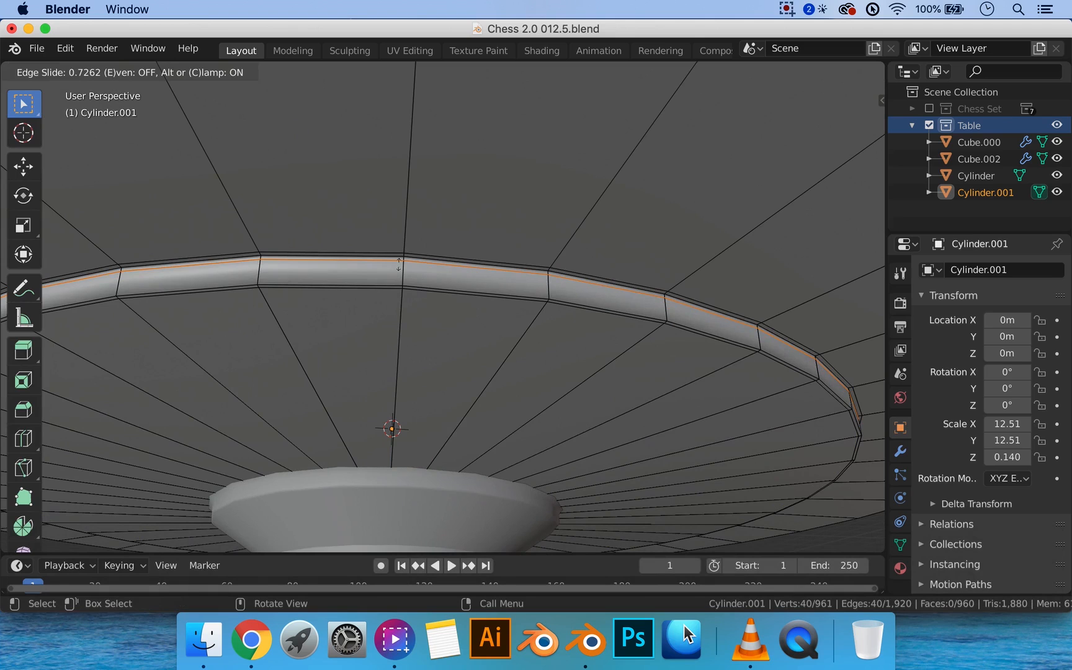
left_click(400, 263)
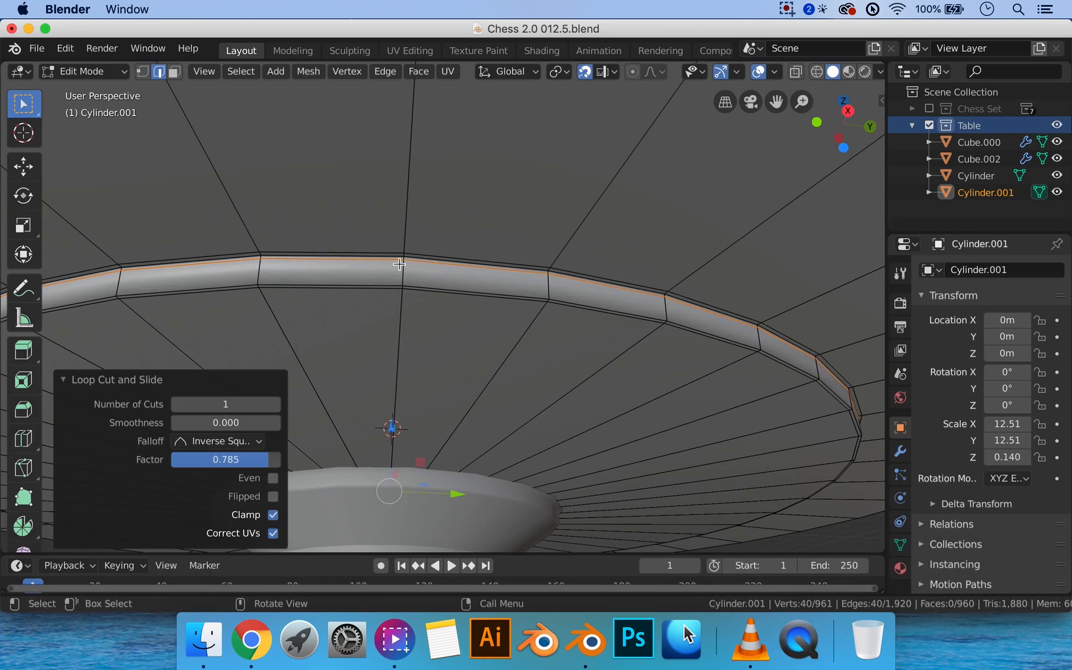
Dissolve the supporting edge loop just outside the underside step
left_click(452, 257, "alt")
key("x")
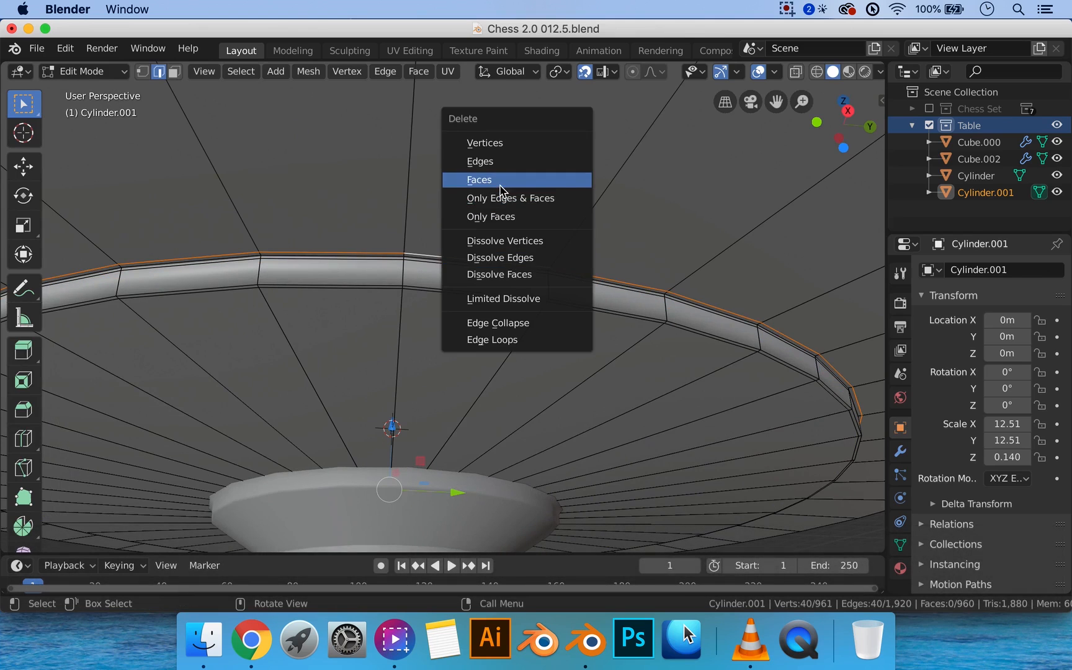
left_click(535, 259)
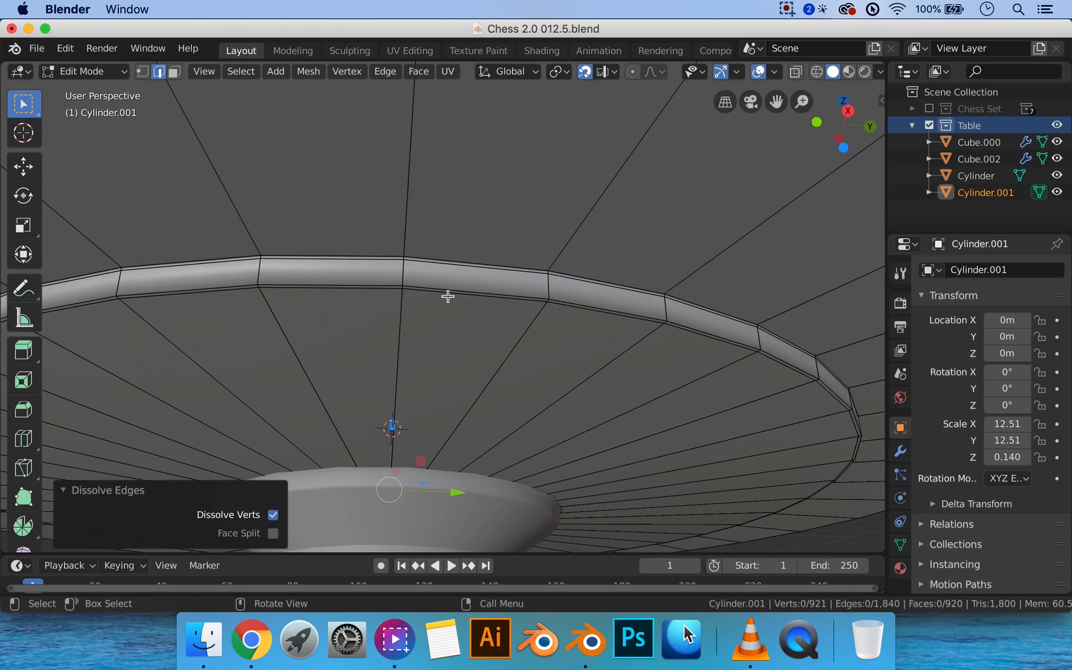
Try a loop cut on the flat area inside the underside step, slid close to the step, and undo it
key("ctrl+r")
left_click(397, 428)
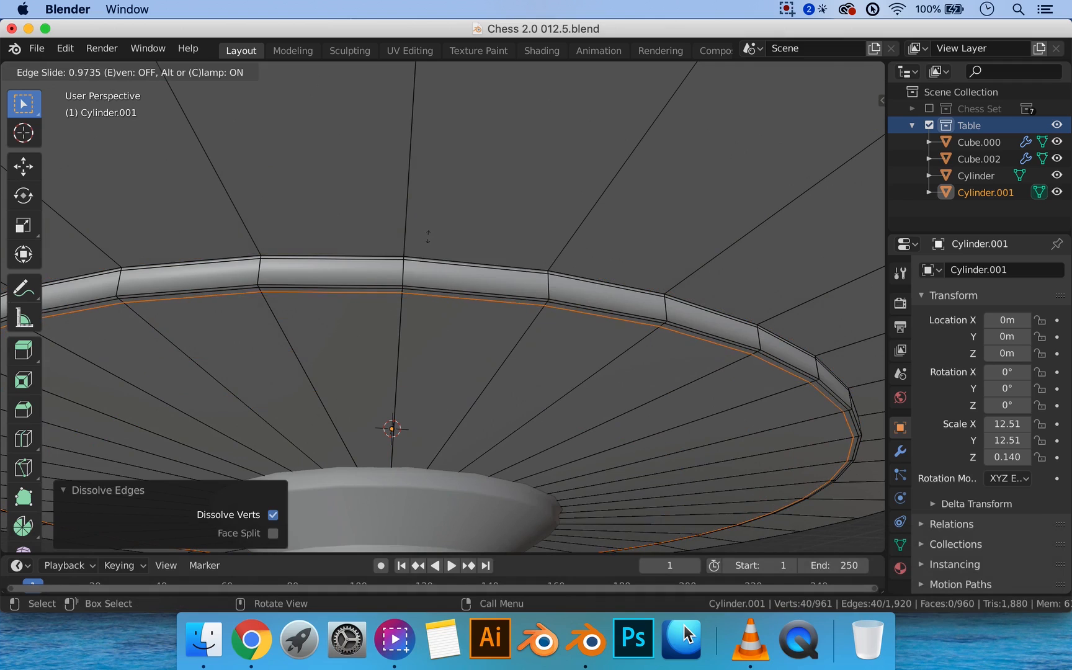
left_click(428, 237)
key("ctrl+z")
Add a second loop cut on the underside step's wall, slid close to its lower edge, and check the shading in Object Mode
key("ctrl+r")
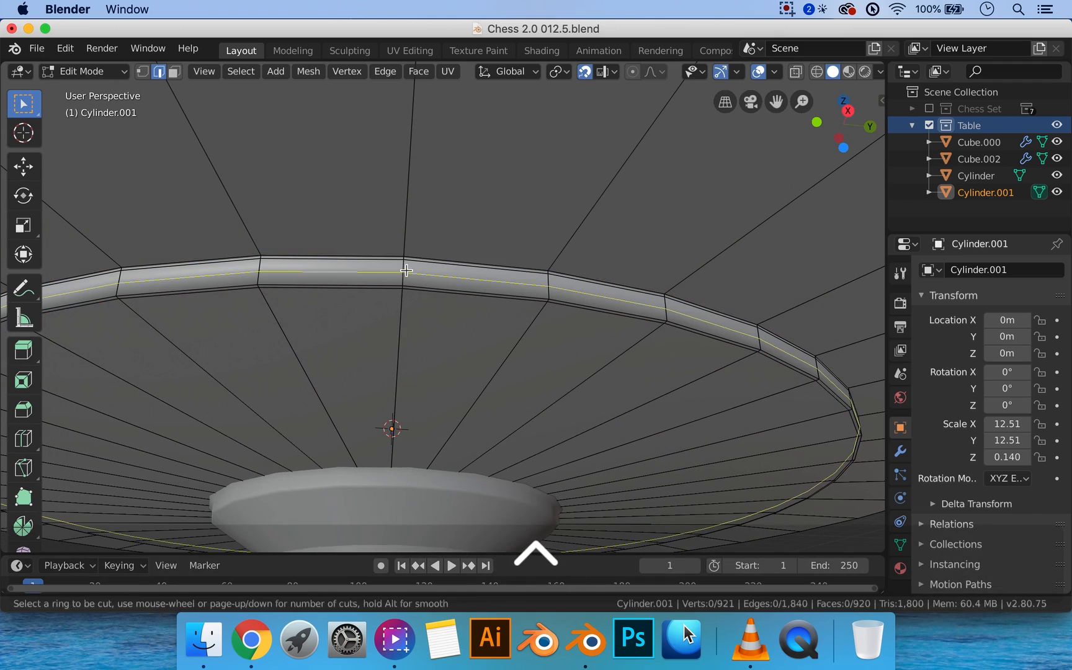
left_click(407, 273)
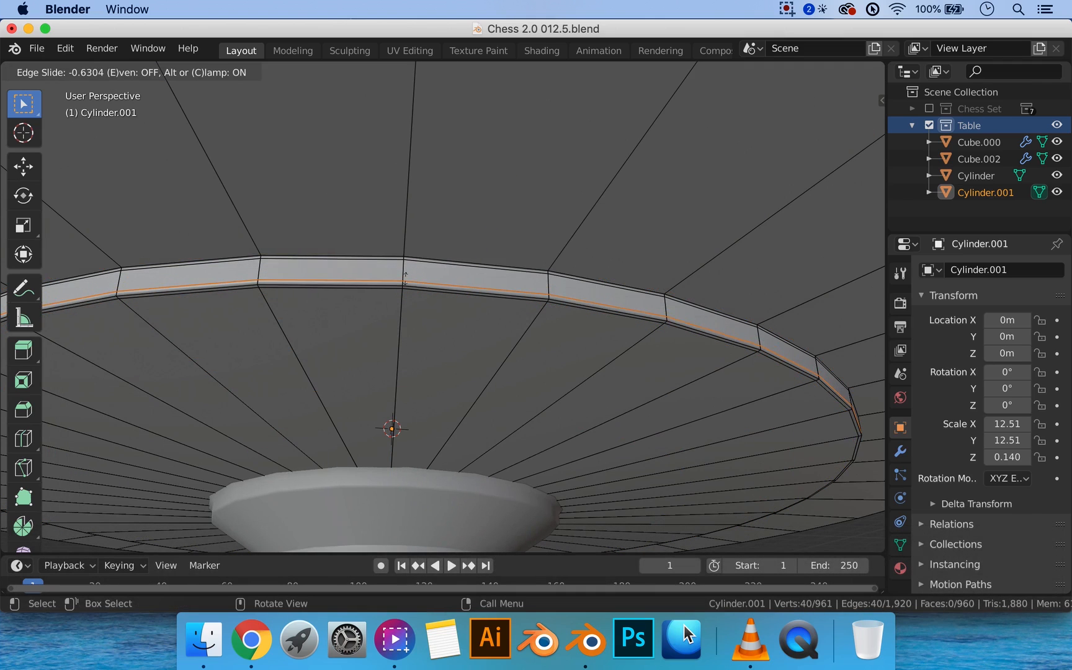
left_click(405, 281)
key("Tab")
scroll(490, 286, "down", 3)
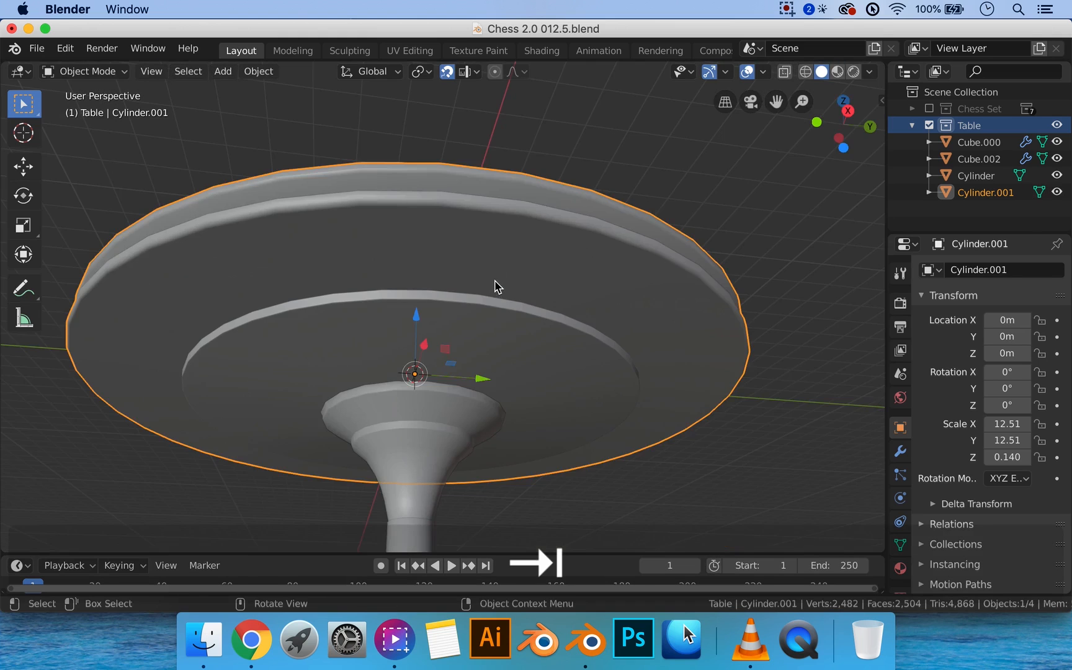
middle_click_drag(495, 281, 527, 287)
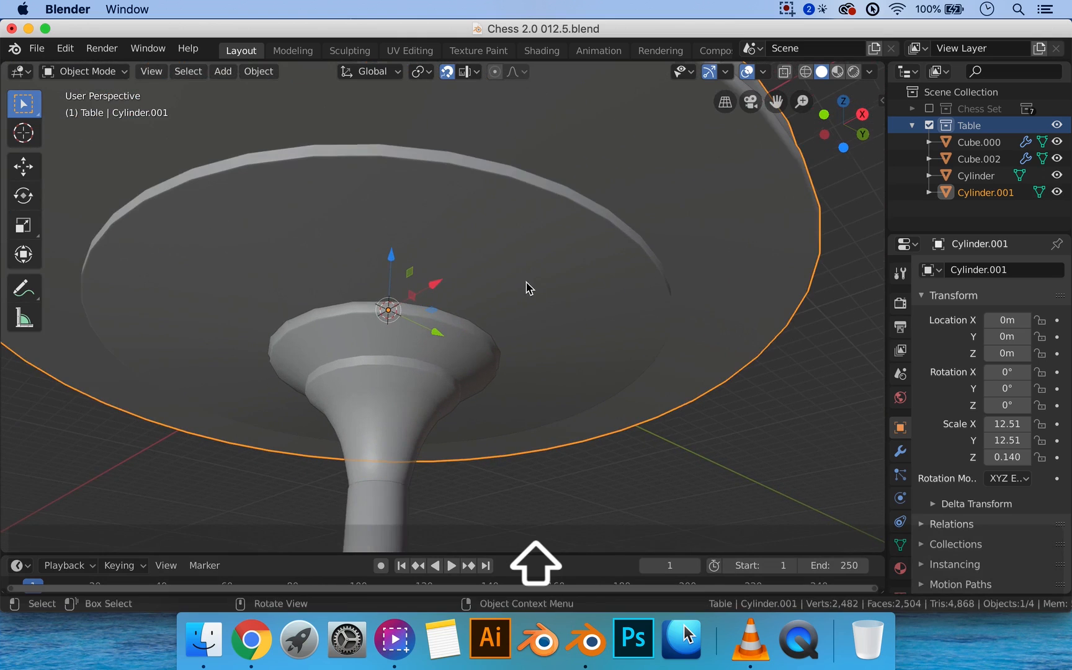
Add a loop cut between the underside step and the pedestal, slid against the pedestal's rim with a factor of -0.935
key("Tab")
key("ctrl+r")
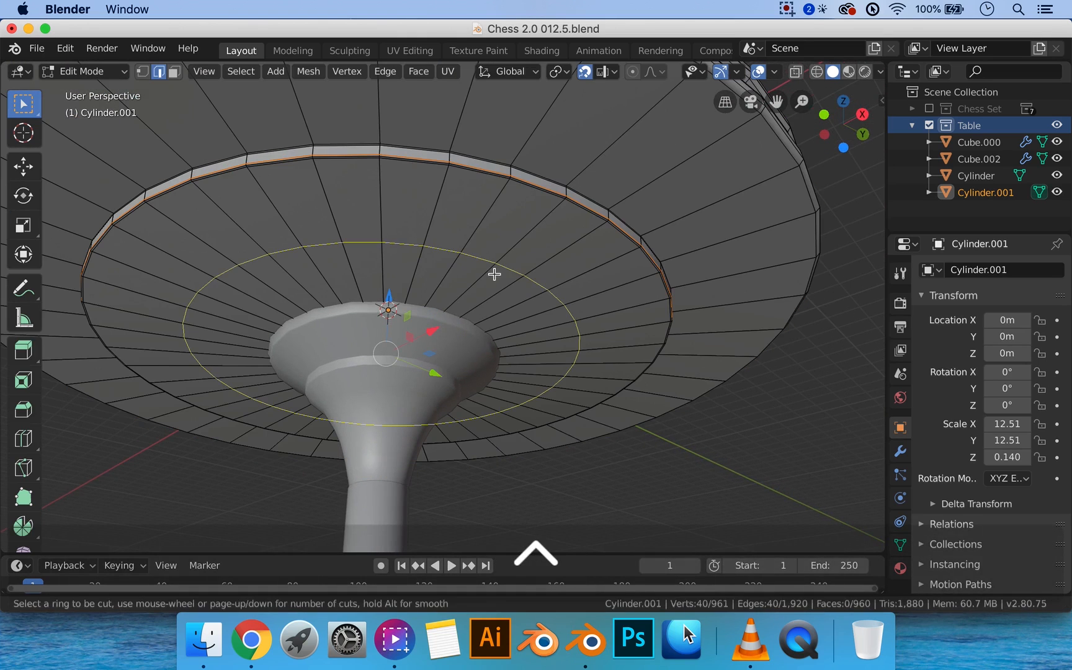
left_click(495, 275)
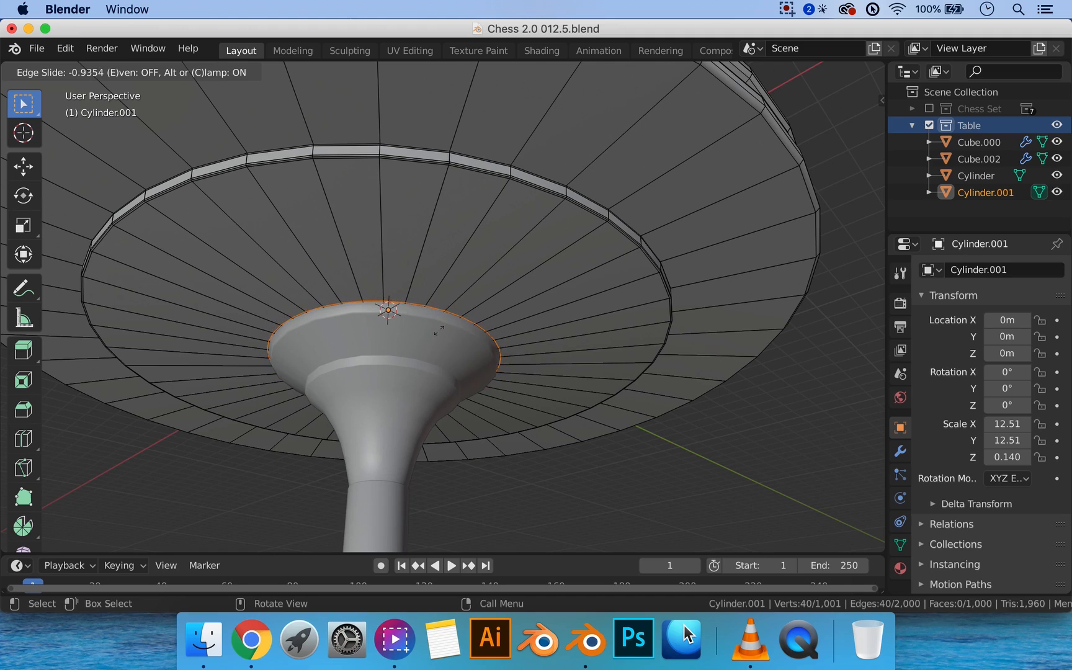
left_click(438, 331)
Examine where the underside meets the pedestal in wireframe, and inspect the whole tabletop in solid shading in Object Mode
key("z")
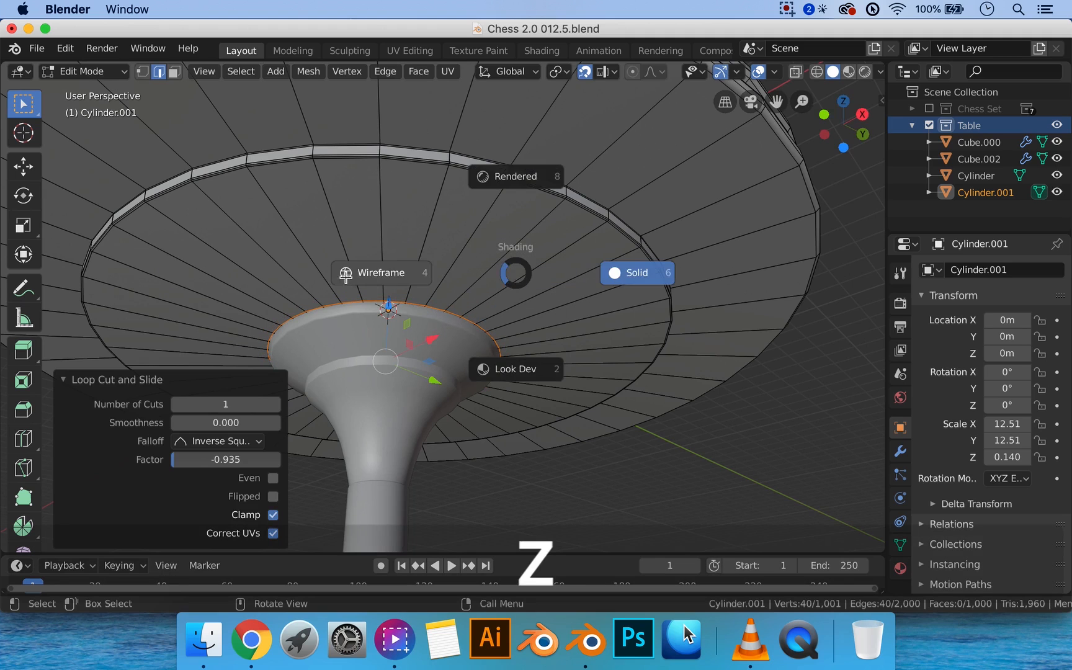
left_click(474, 280)
middle_click_drag(474, 280, 471, 304)
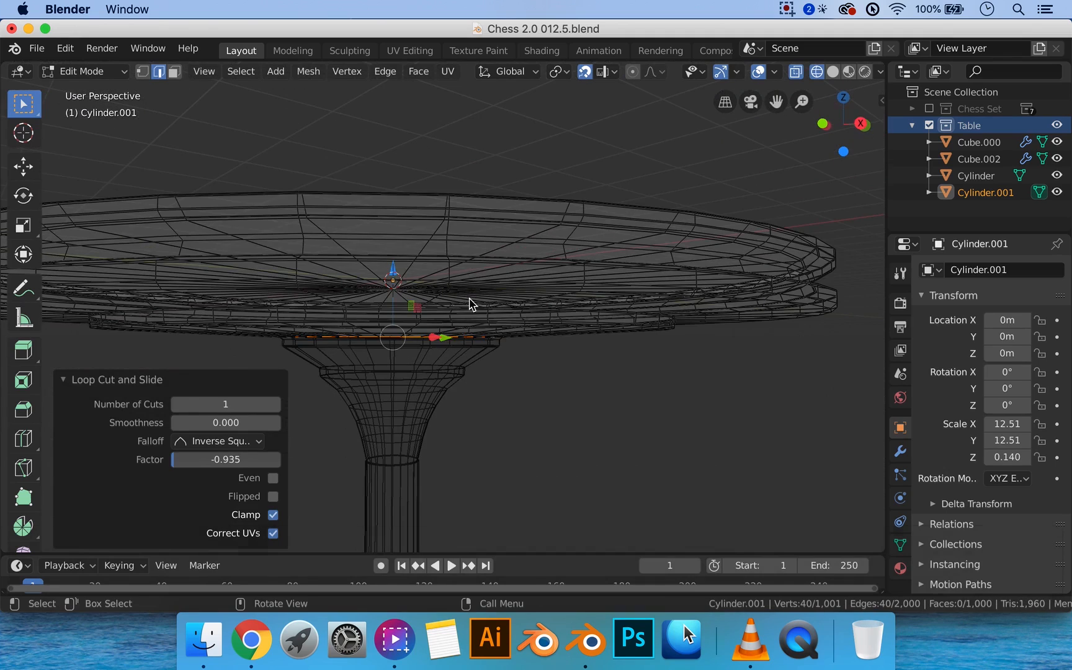
key("z")
left_click(580, 301)
key("Tab")
mouse_move(575, 306)
middle_mouse_down()
mouse_move(577, 222)
mouse_move(563, 225)
mouse_move(556, 265)
mouse_move(512, 288)
mouse_move(534, 335)
mouse_move(558, 301)
middle_mouse_up()
scroll(535, 347, "down", 2)
middle_click_drag(536, 346, 581, 280)
scroll(565, 303, "up", 2)
scroll(571, 285, "up", 2)
scroll(586, 286, "up", 4)
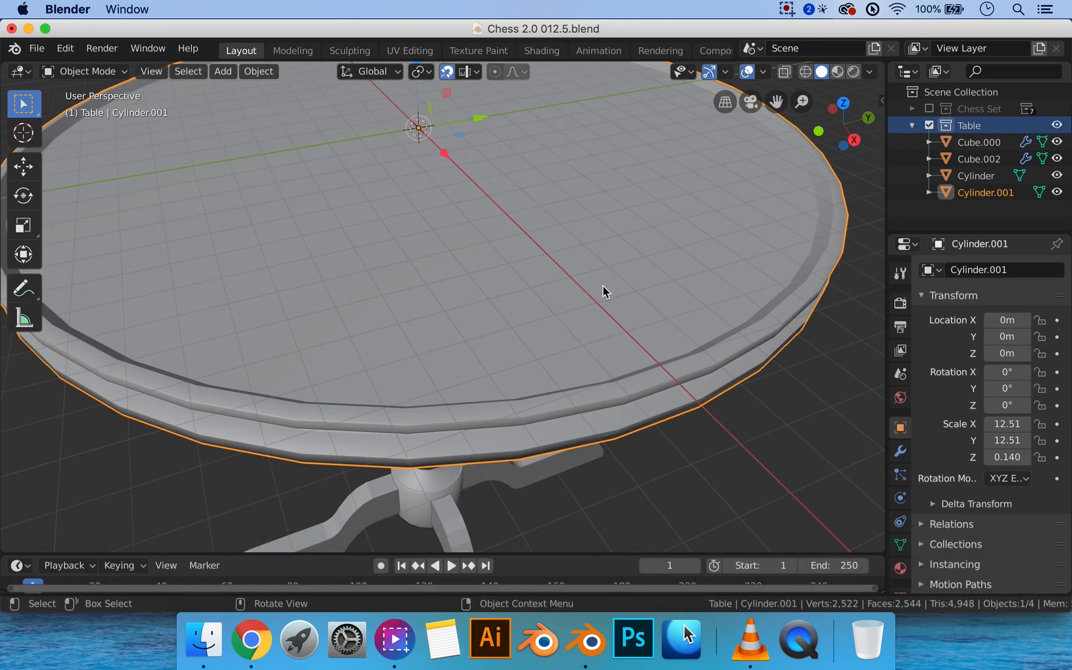
Select the triangular faces of the tabletop's recessed surface in face select mode and delete them
key("Tab")
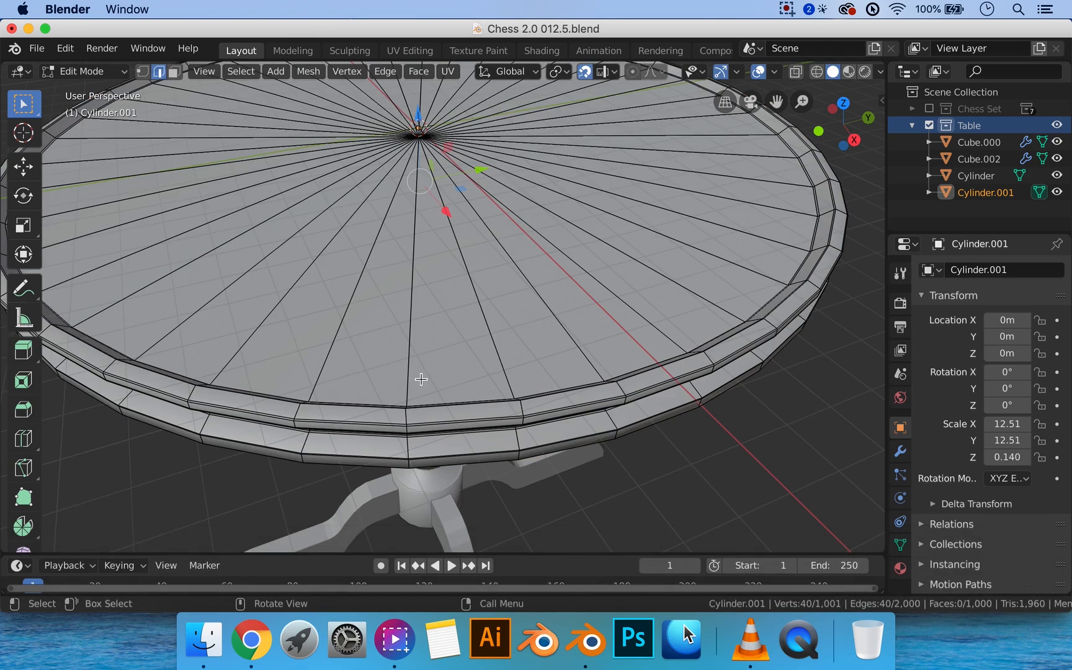
middle_click_drag(427, 380, 428, 370)
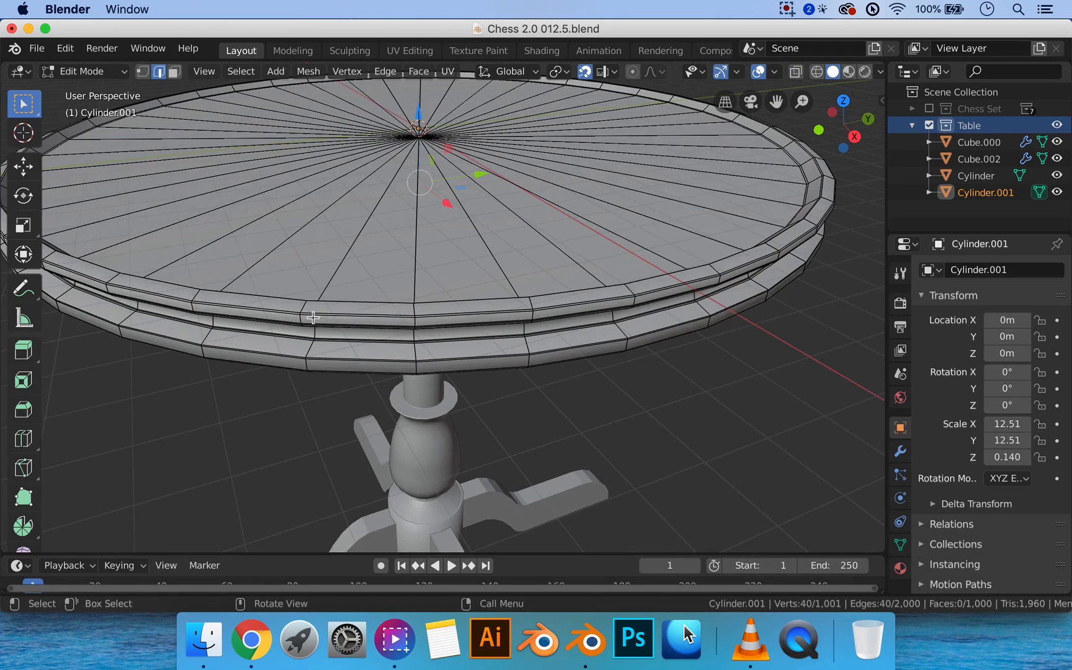
middle_click_drag(313, 317, 394, 416)
scroll(564, 412, "down", 3)
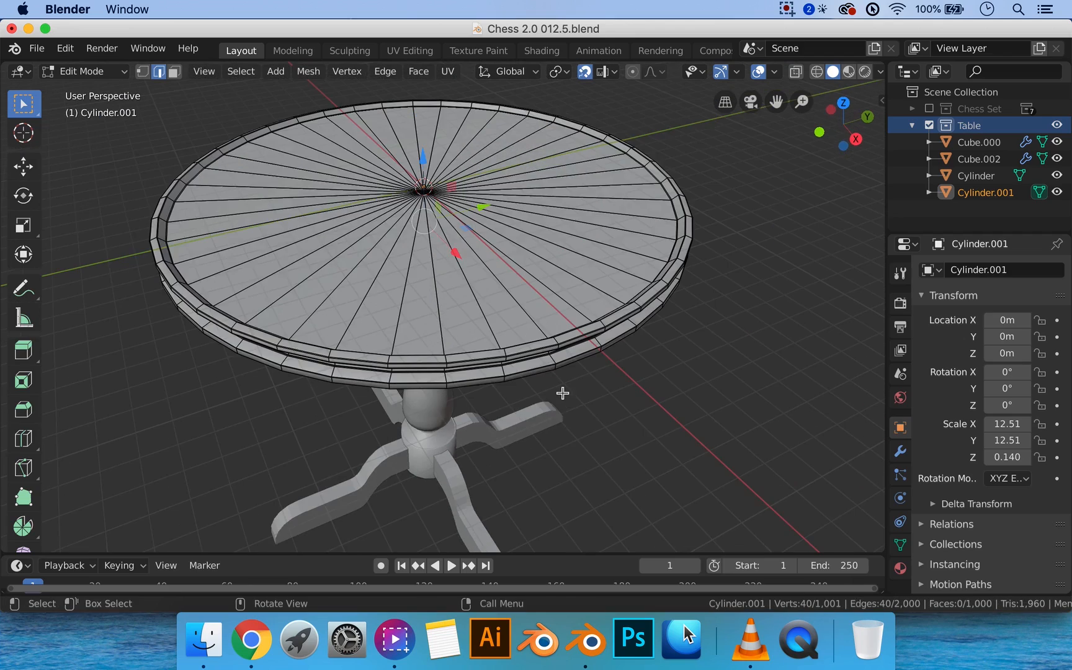
scroll(541, 395, "up", 2)
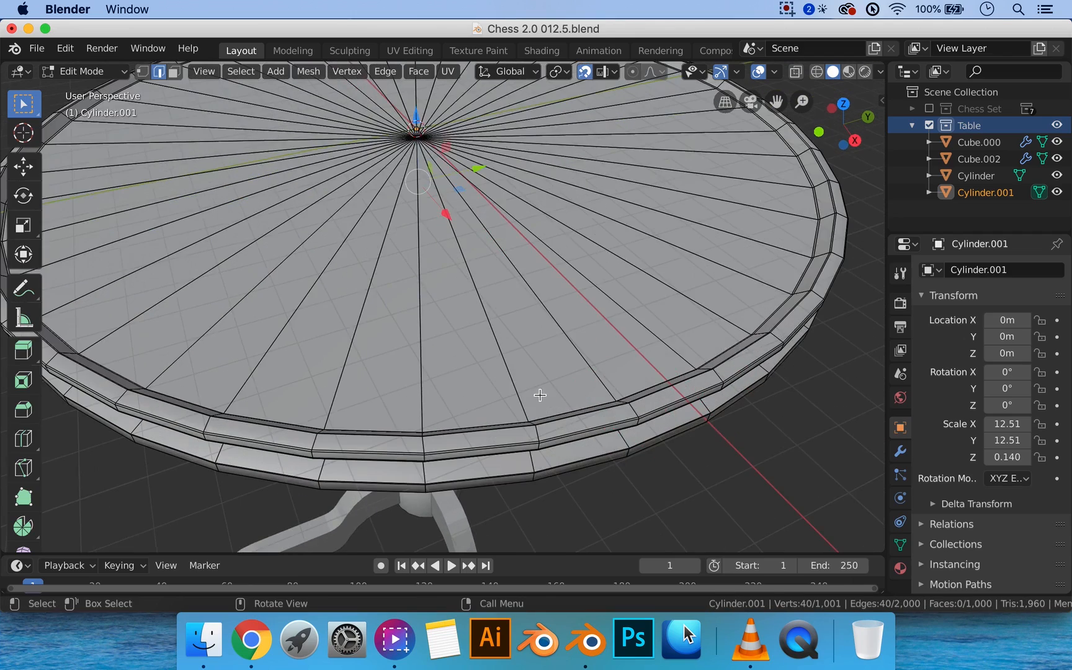
scroll(541, 392, "down", 1)
middle_click_drag(493, 345, 497, 357, "shift")
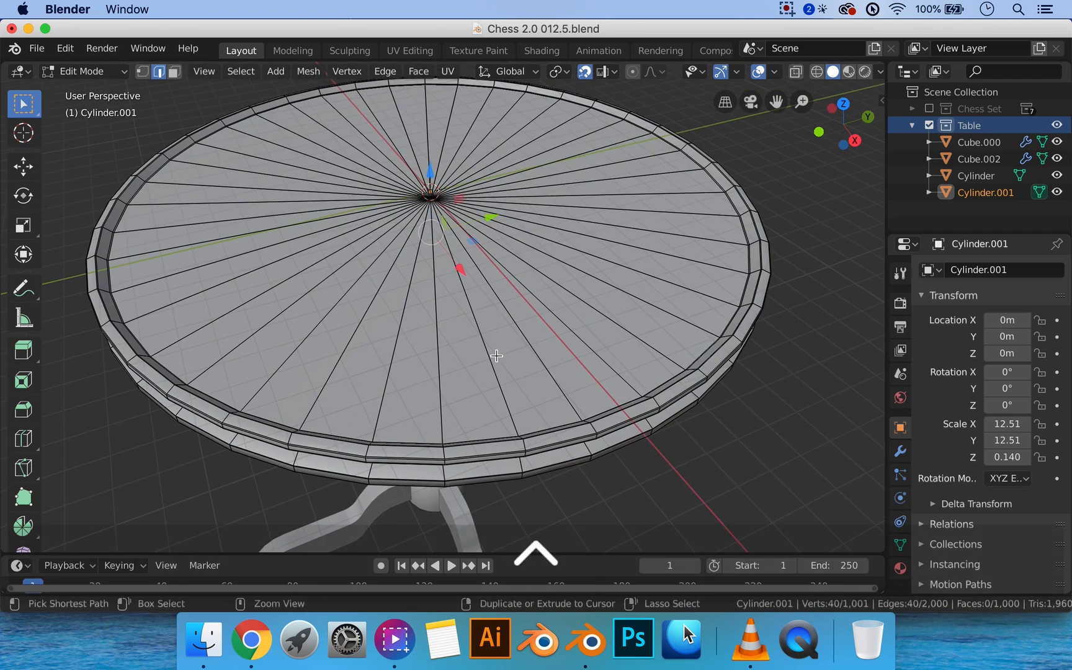
key("ctrl+3")
left_click_drag(399, 178, 490, 251)
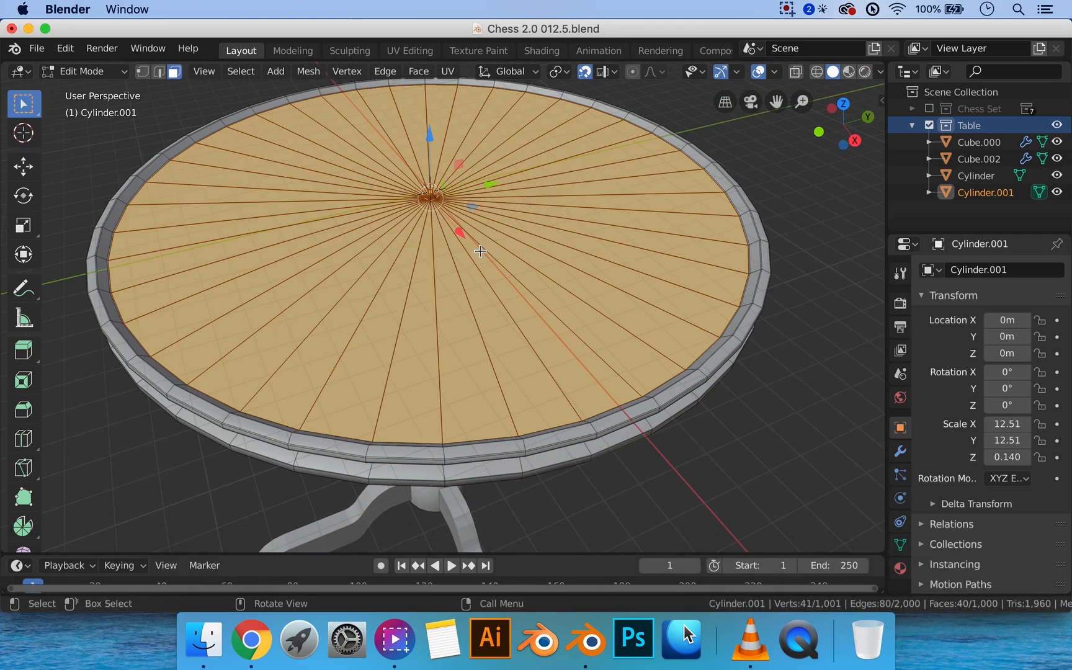
key("x")
left_click(490, 172)
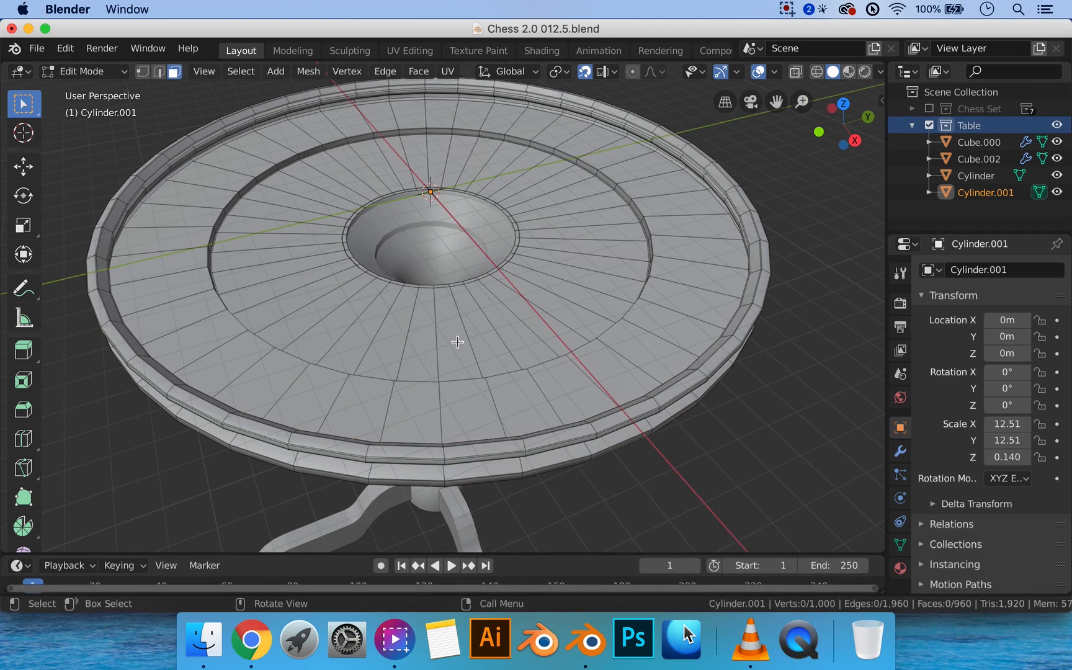
Select all the tabletop's radial edges by picking one radial edge loop and selecting similar edges by length
key("ctrl+2")
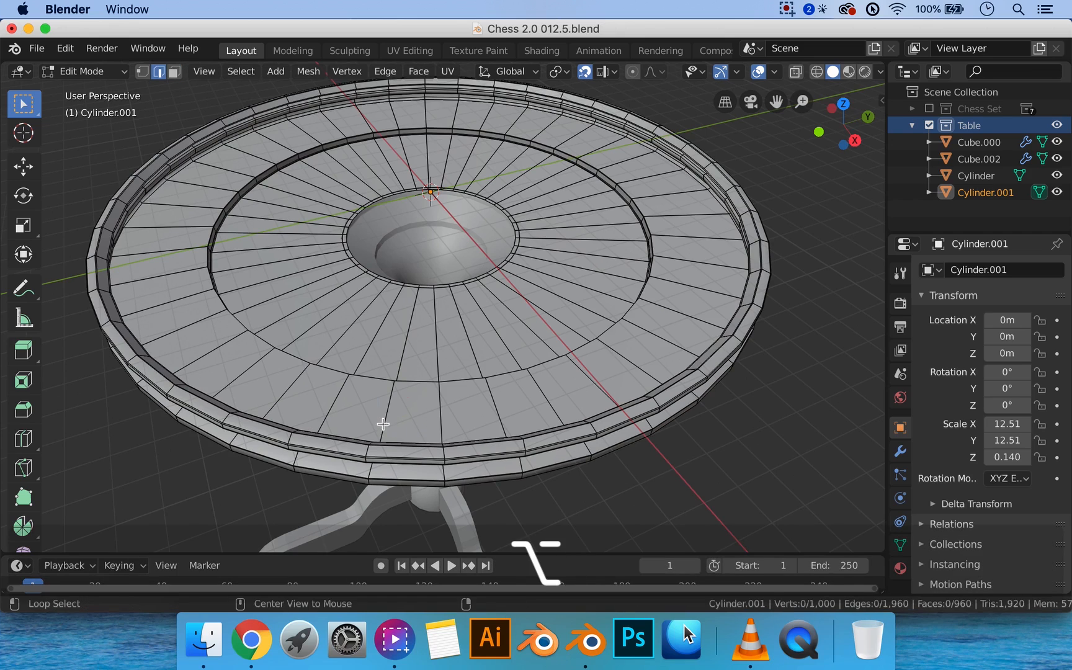
left_click(383, 424, "alt")
key("shift+g")
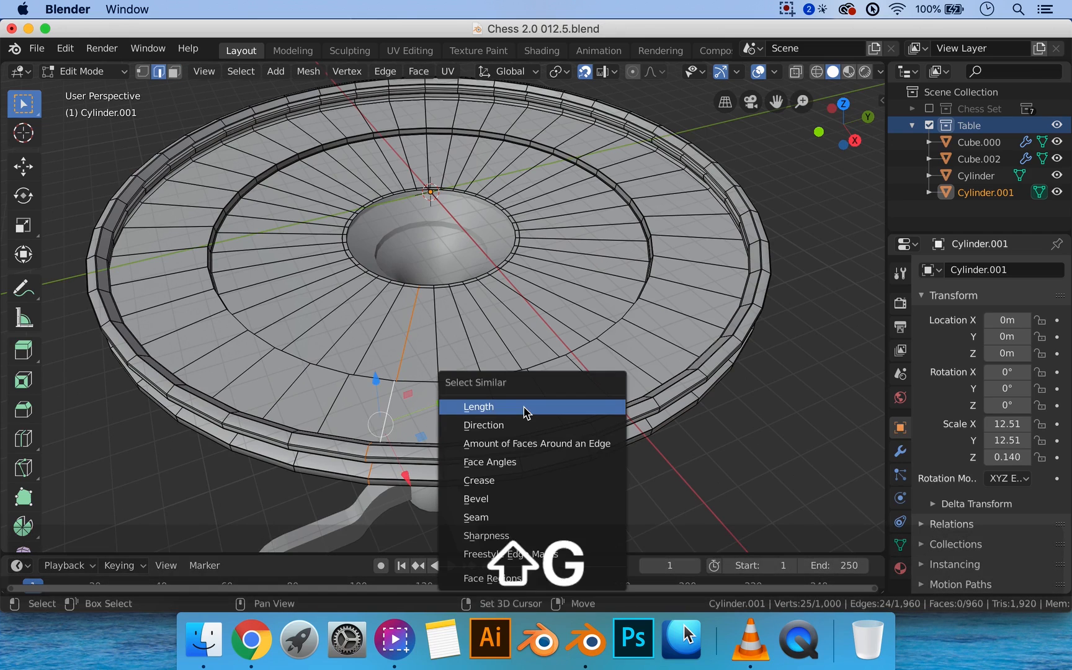
left_click(522, 414)
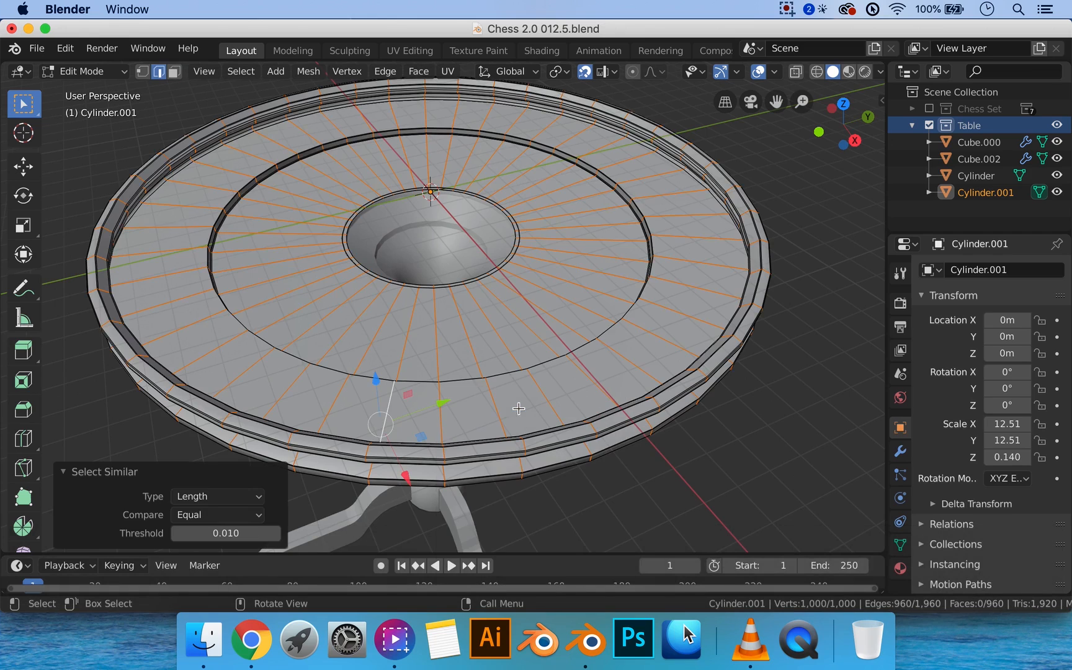
key("shift")
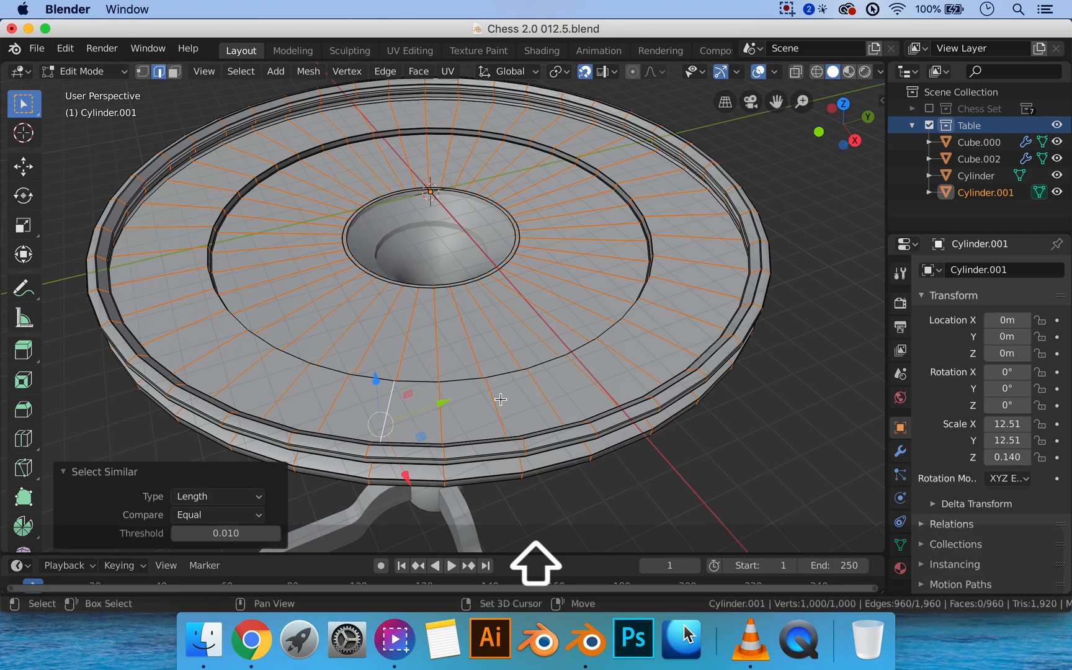
Bevel the selected radial edges with a width of 0.04 m and one segment
key("ctrl+b")
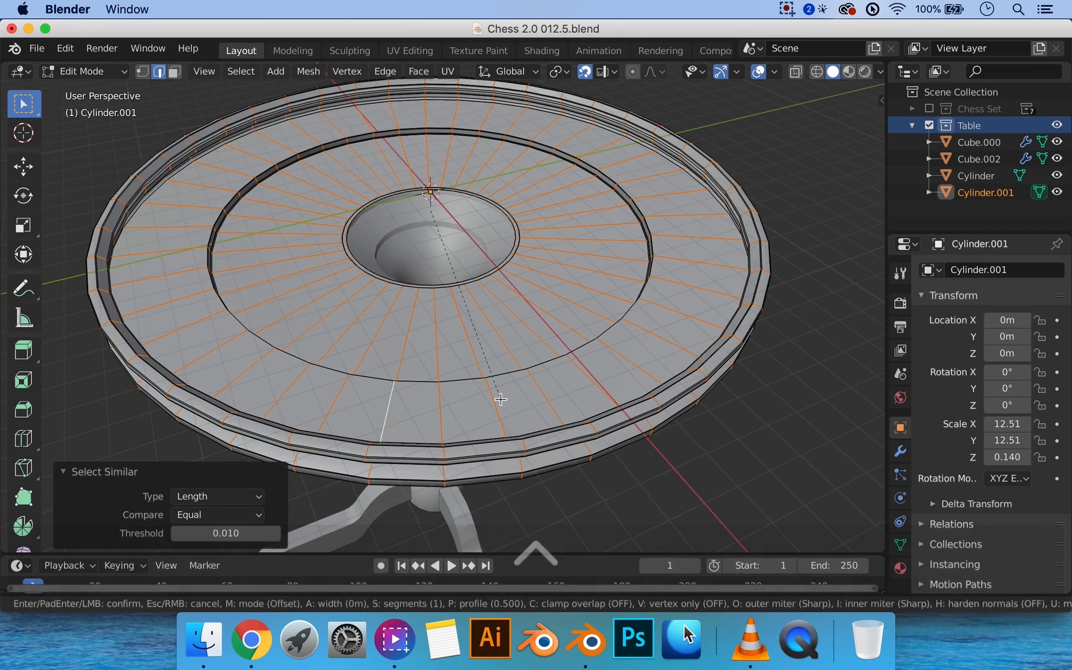
left_click(497, 406)
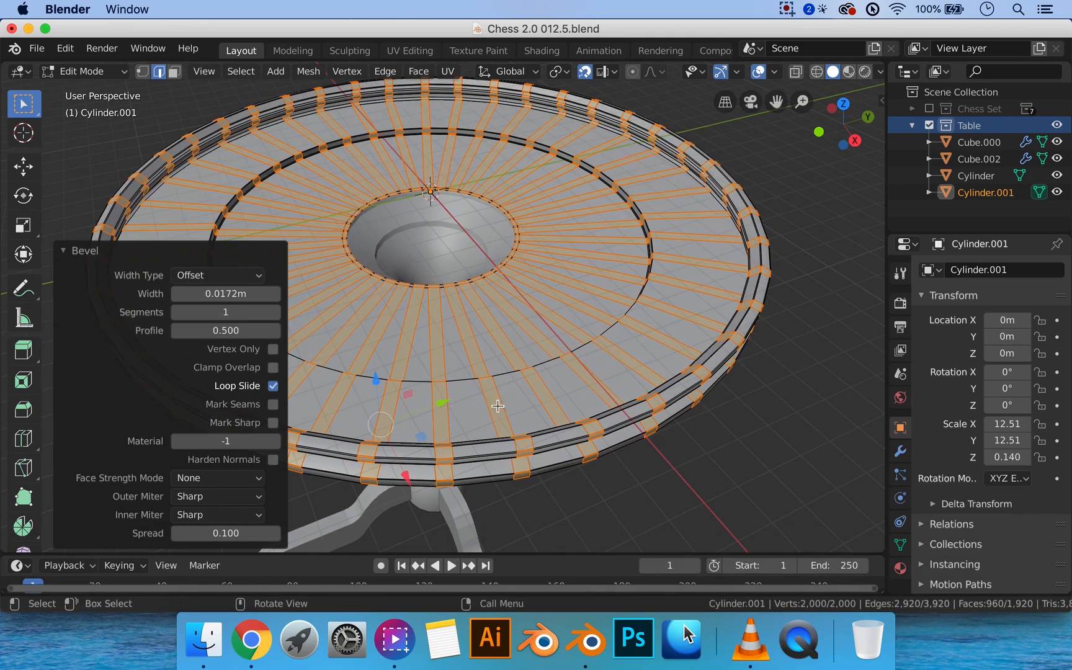
left_click(229, 293)
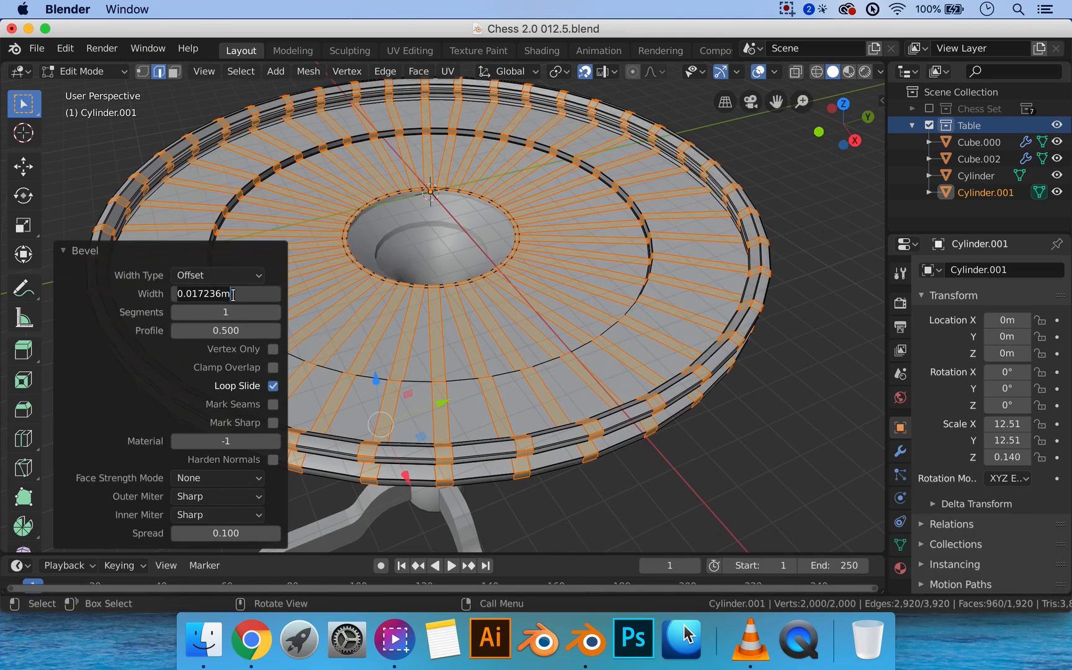
type(".")
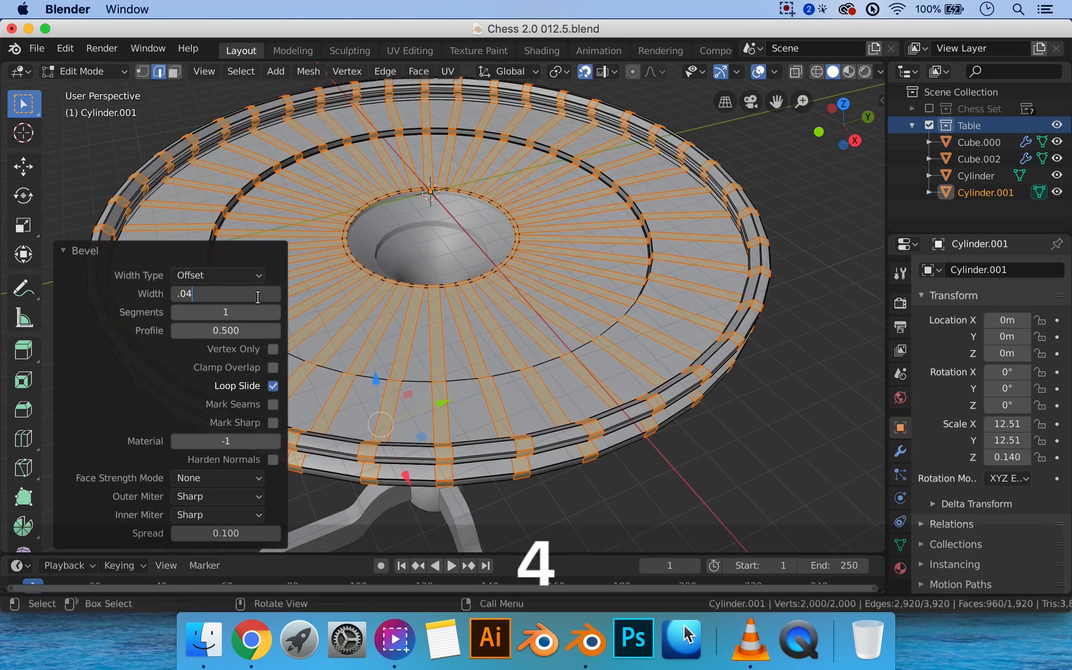
type("04")
key("Return")
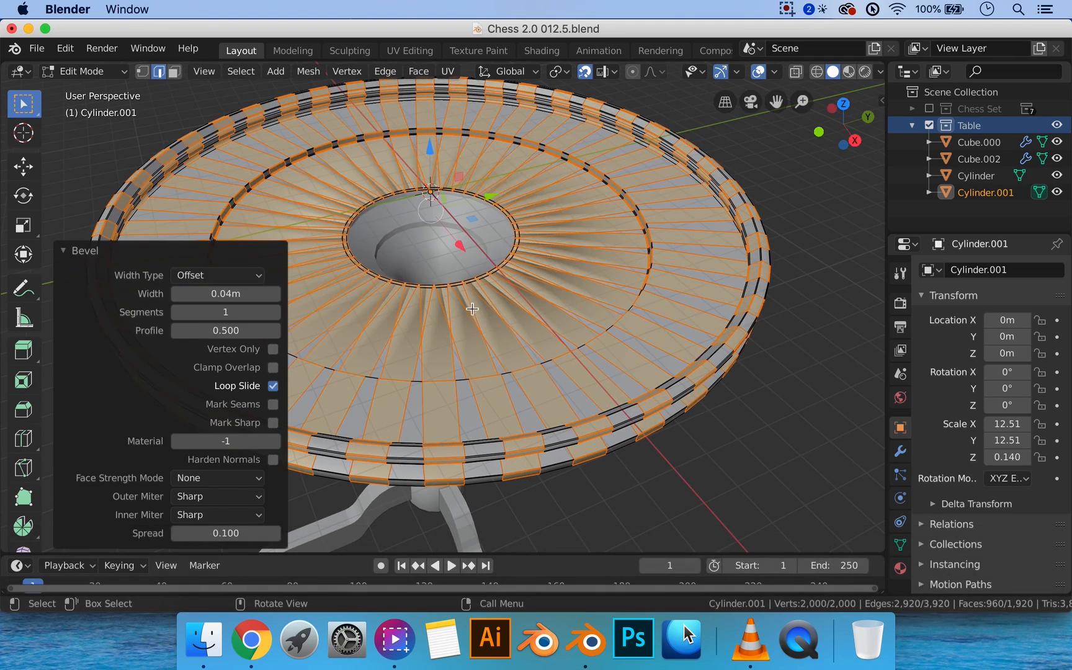
key("shift")
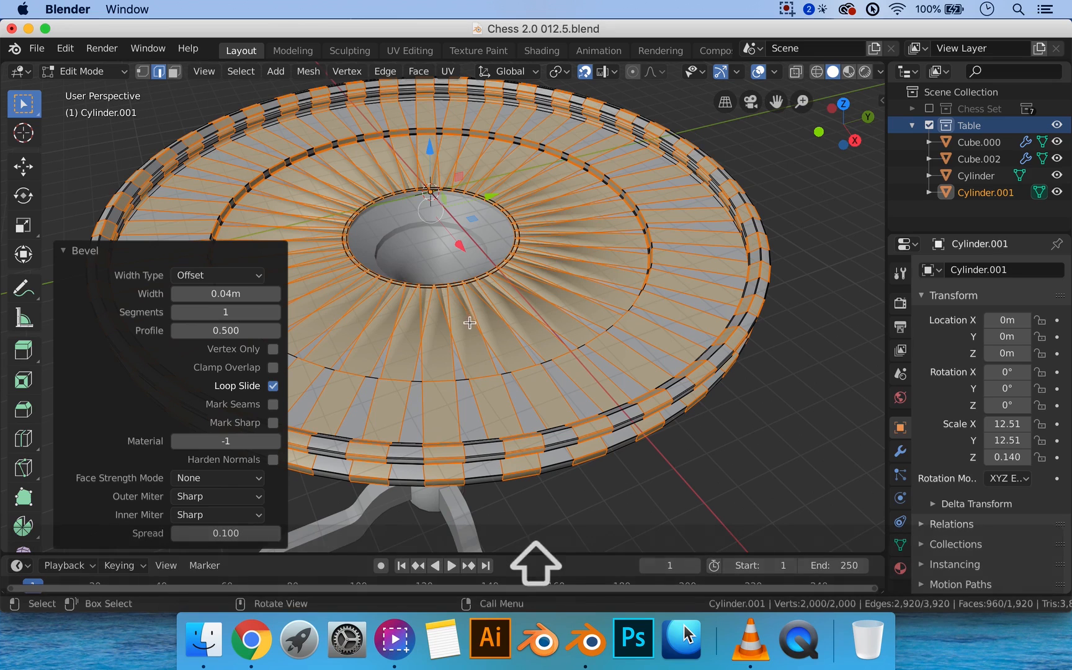
middle_click_drag(469, 322, 482, 353)
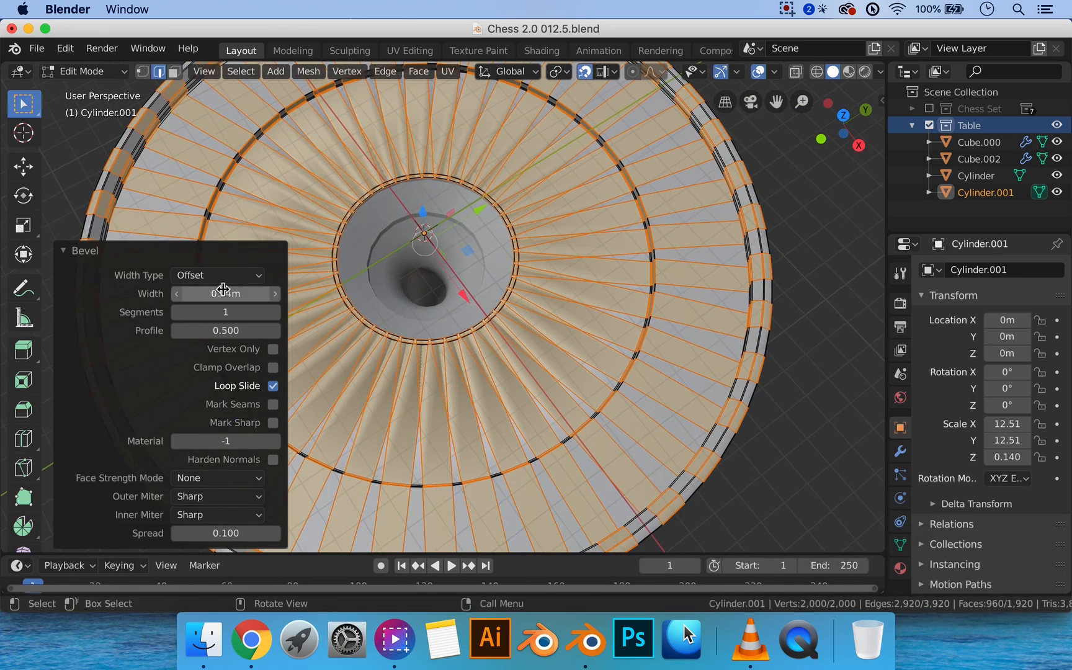
Try the Width type for the radial bevel, and switch it back to Offset
left_click(246, 278)
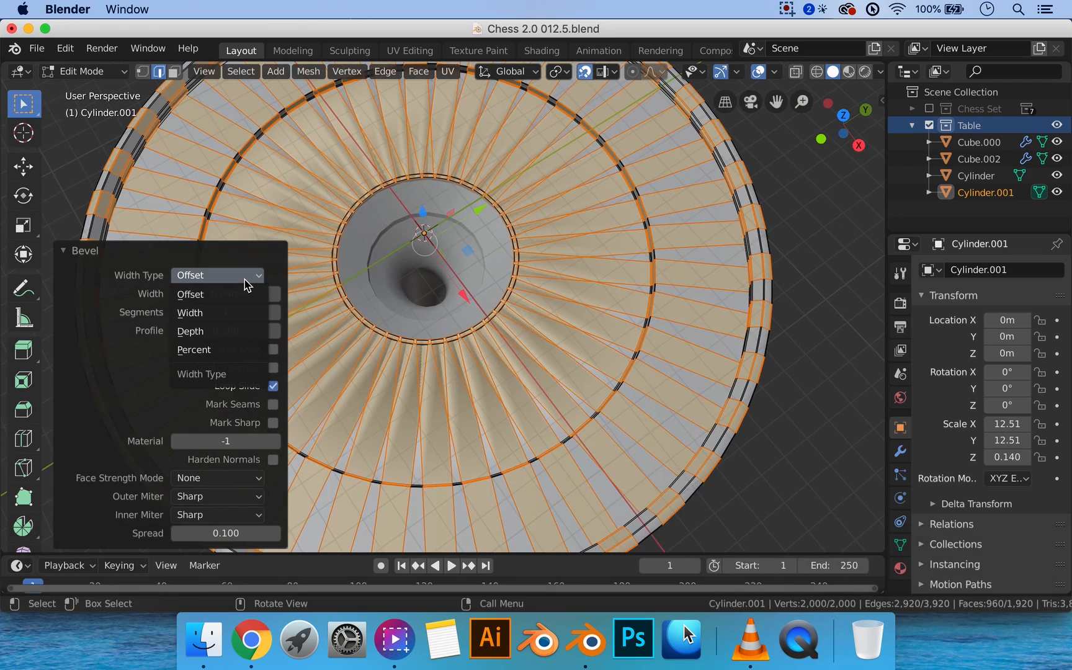
left_click(220, 312)
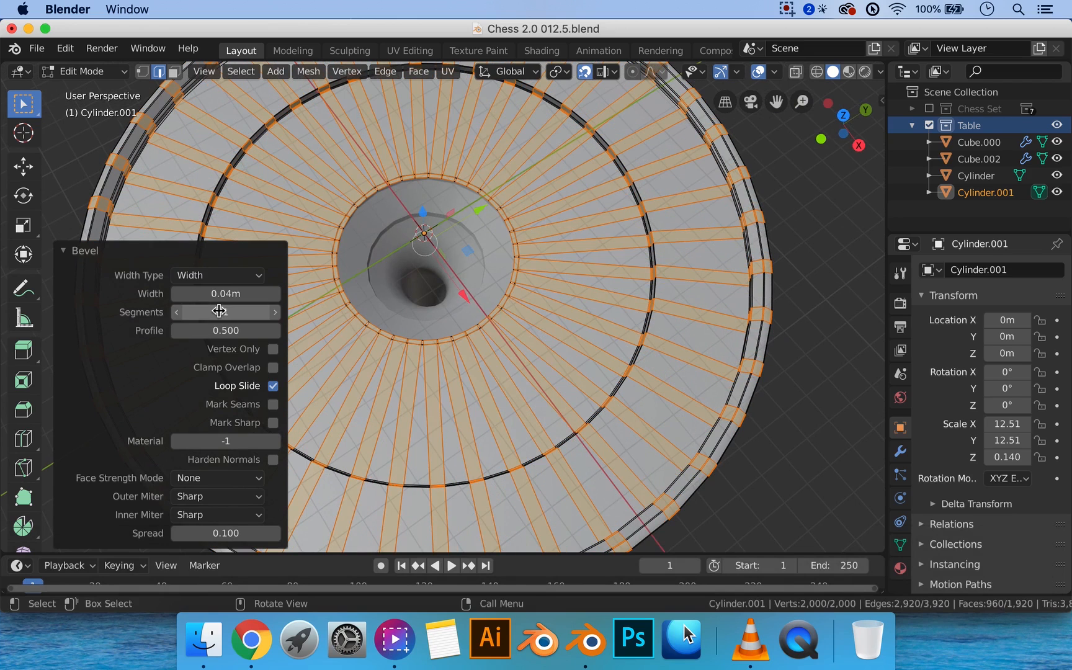
left_click(231, 275)
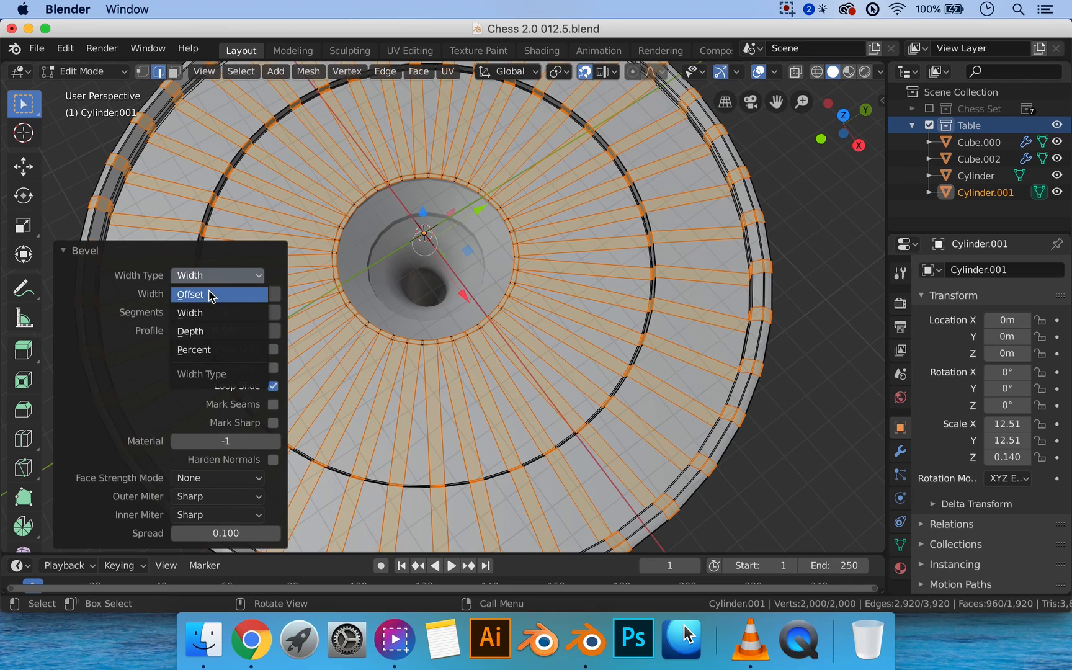
left_click(211, 295)
scroll(560, 381, "down", 1)
middle_click_drag(550, 389, 525, 362)
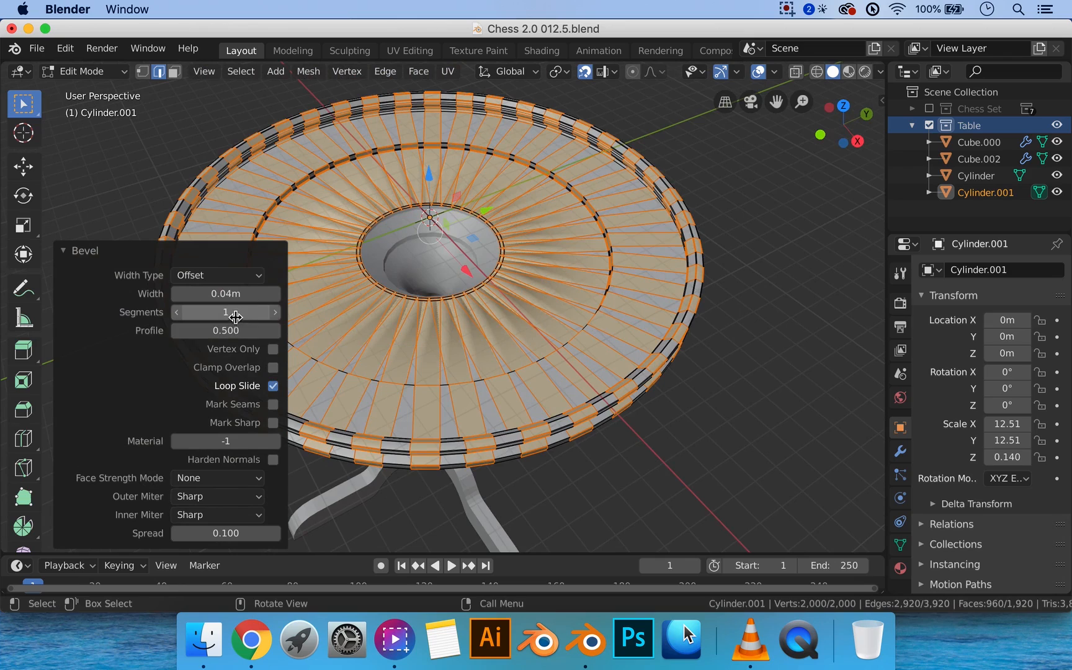
Select the ring of distorted underside faces around the pedestal opening in face select mode and delete them
middle_click_drag(505, 318, 547, 387)
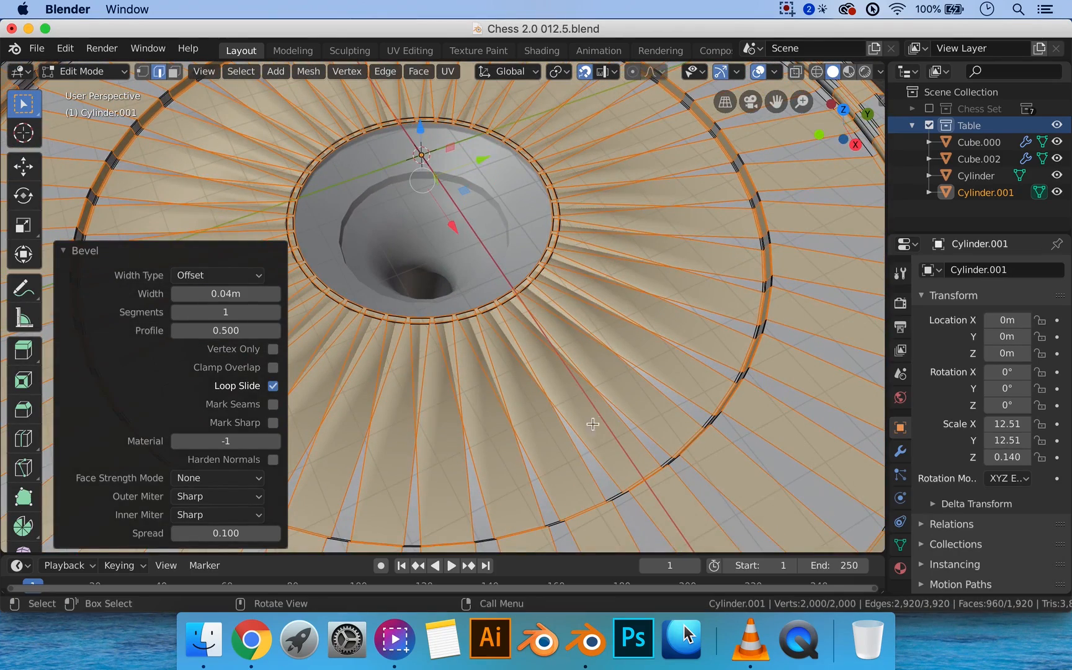
left_click(607, 401, "alt")
key("3")
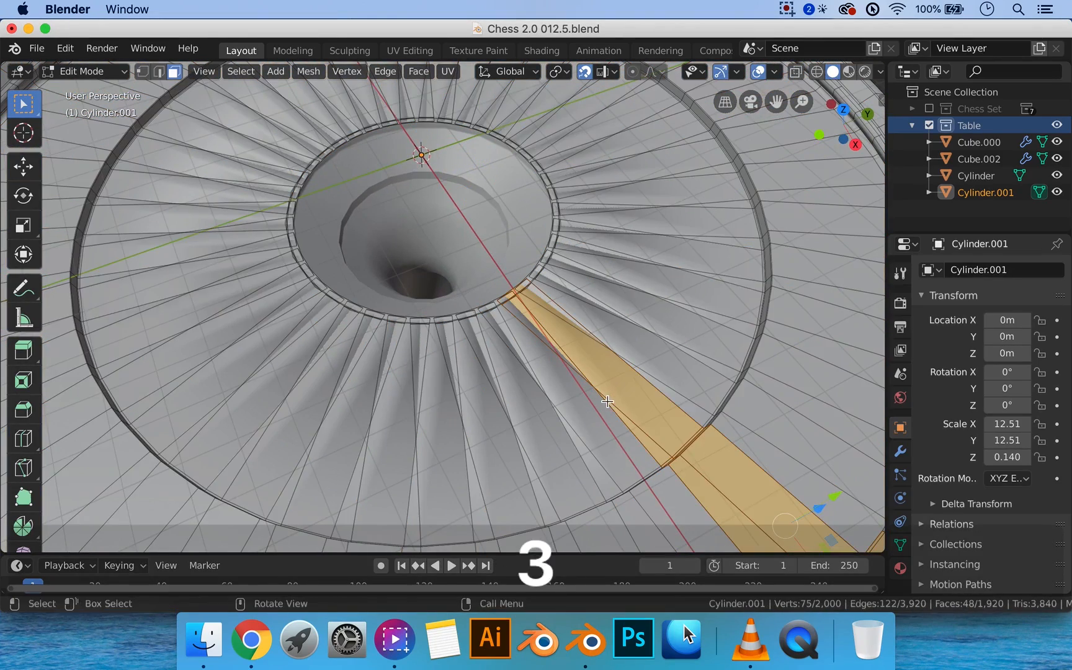
left_click(633, 369, "alt")
scroll(633, 369, "down", 3)
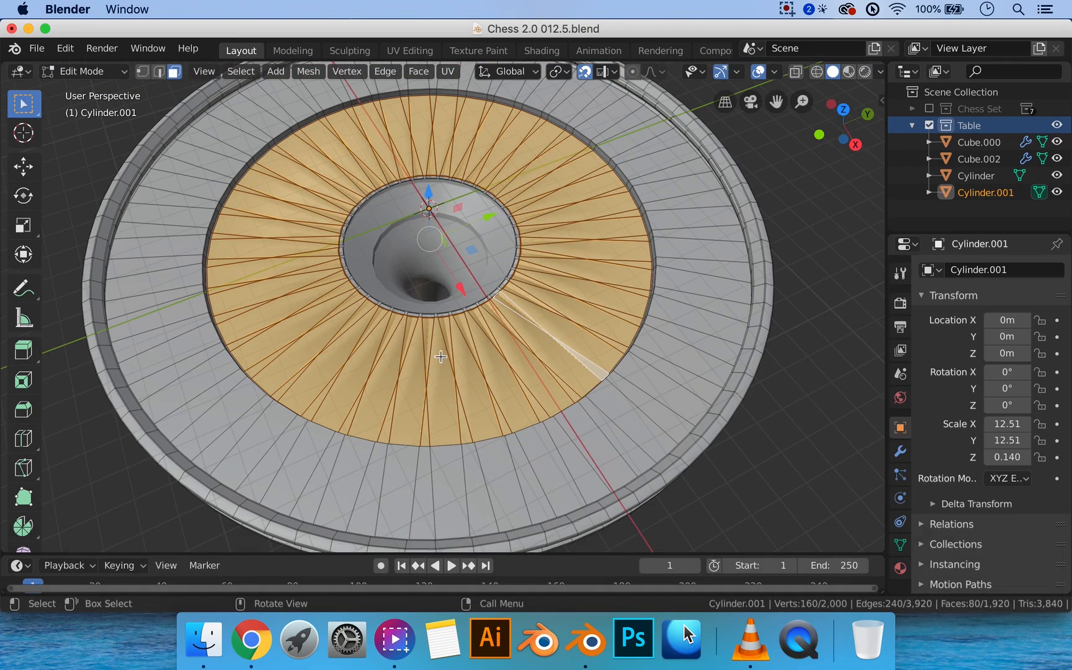
scroll(440, 357, "up", 3)
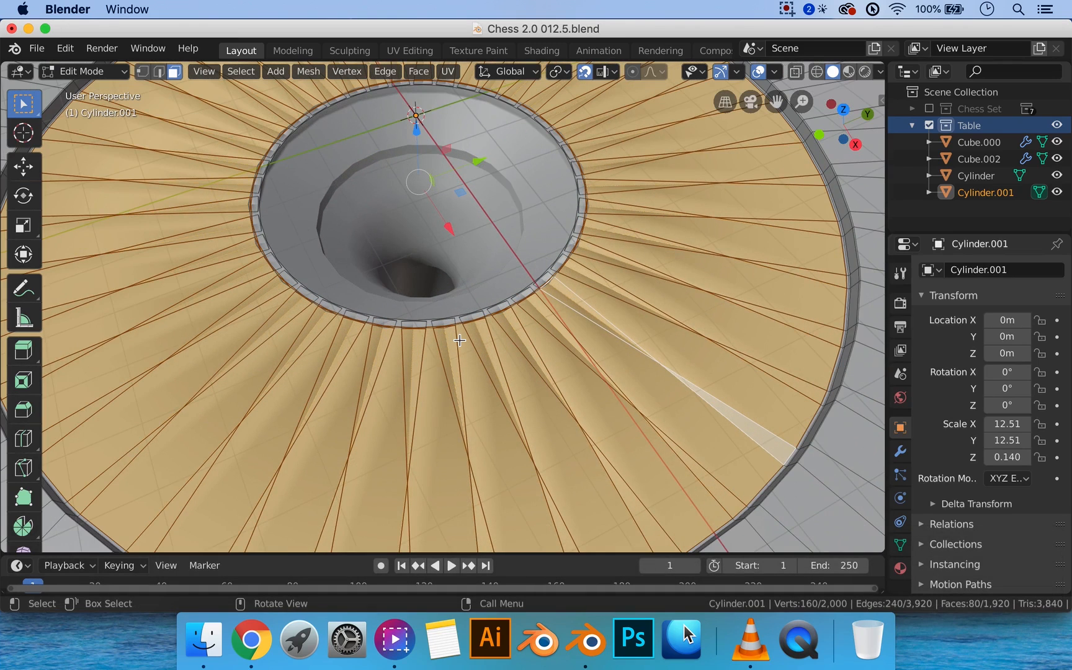
key("x")
left_click(462, 342)
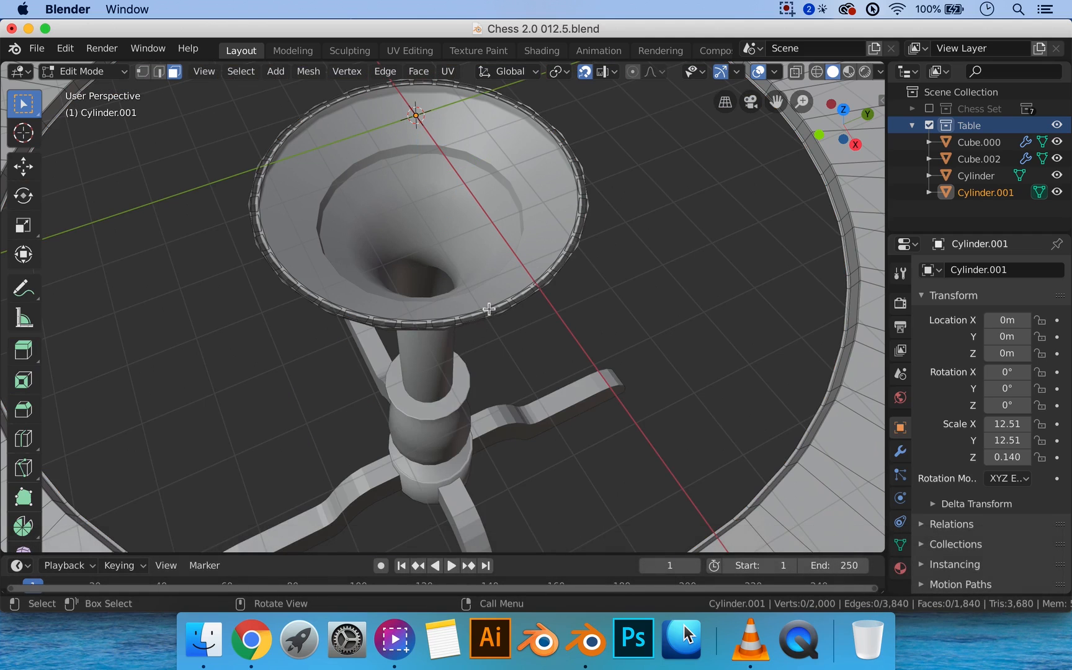
Delete the leftover linked face ring at the pedestal's rim, and select the underside's open inner edge loop
key("l")
key("x")
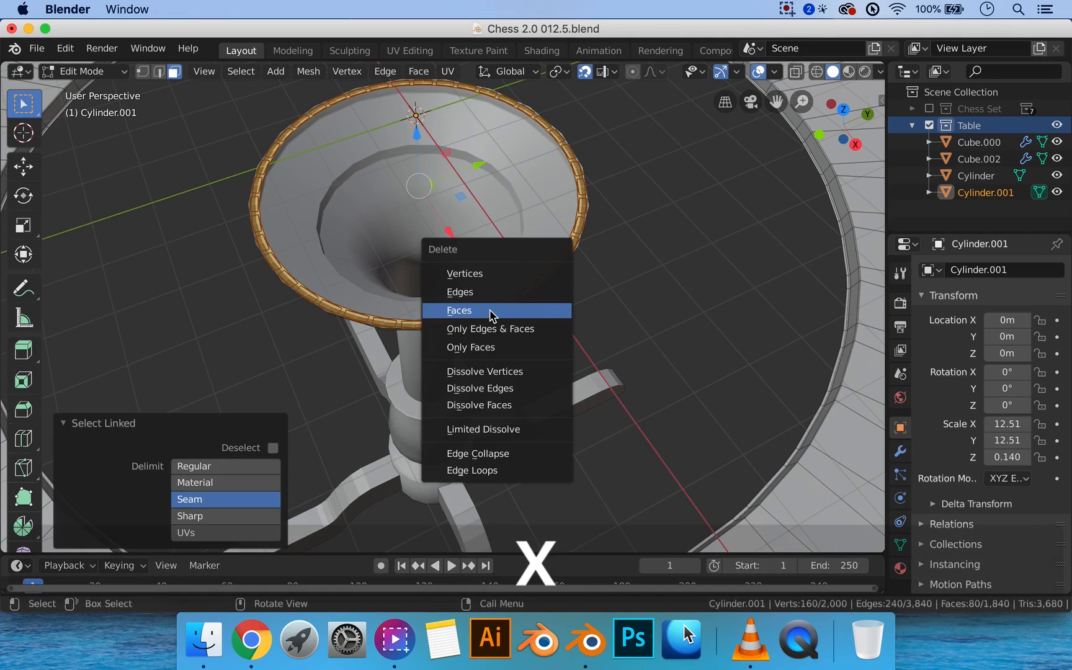
left_click(491, 315)
middle_click_drag(482, 327, 501, 328)
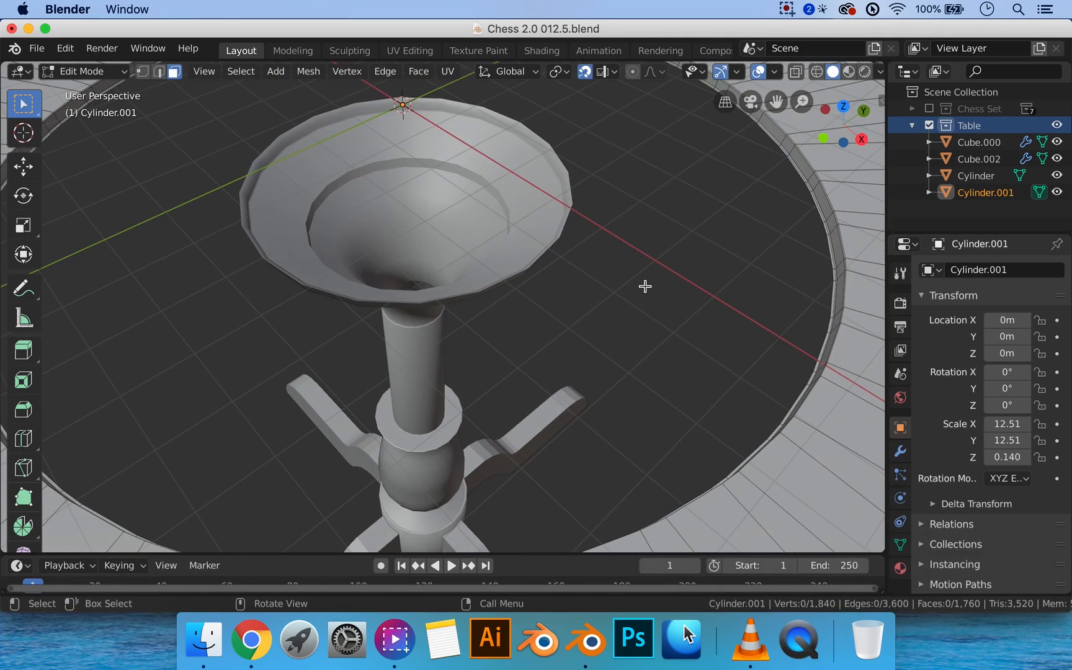
key("2")
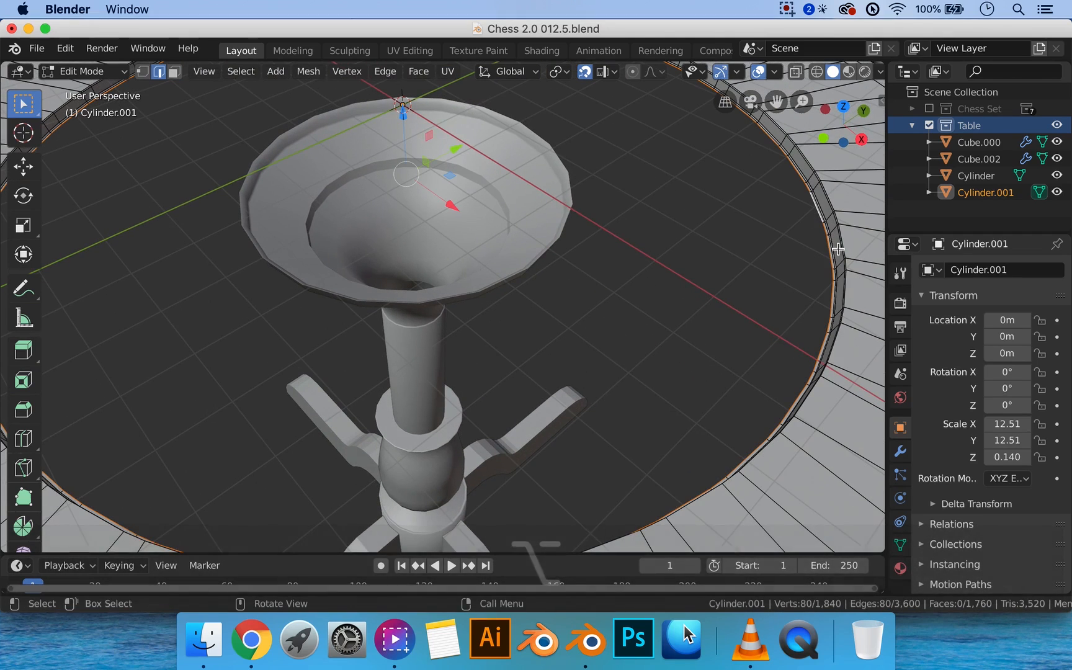
key("s")
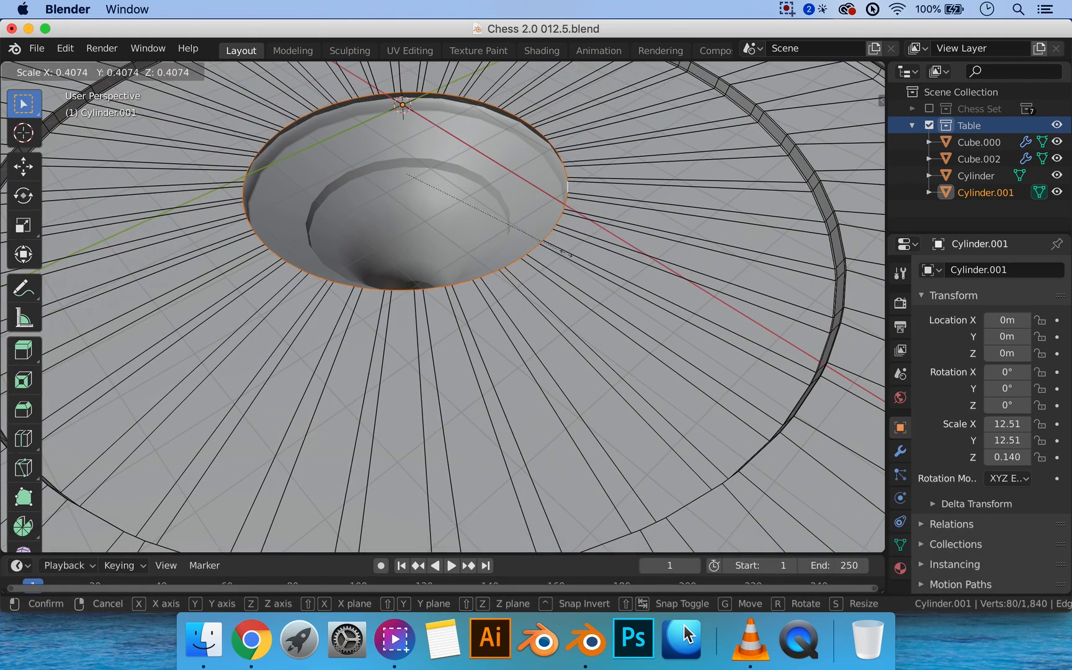
left_click(549, 254)
key("ctrl+z")
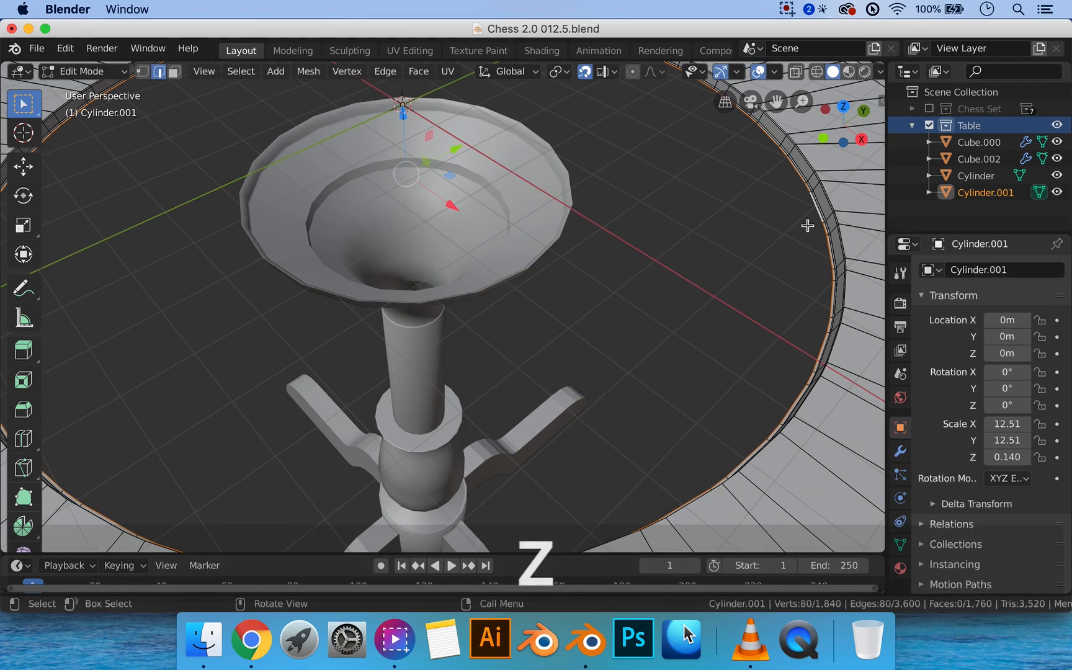
Extrude the underside's open inner edge loop inward, scaled to 0.4, so it reaches the pedestal's rim
key("e")
key("s")
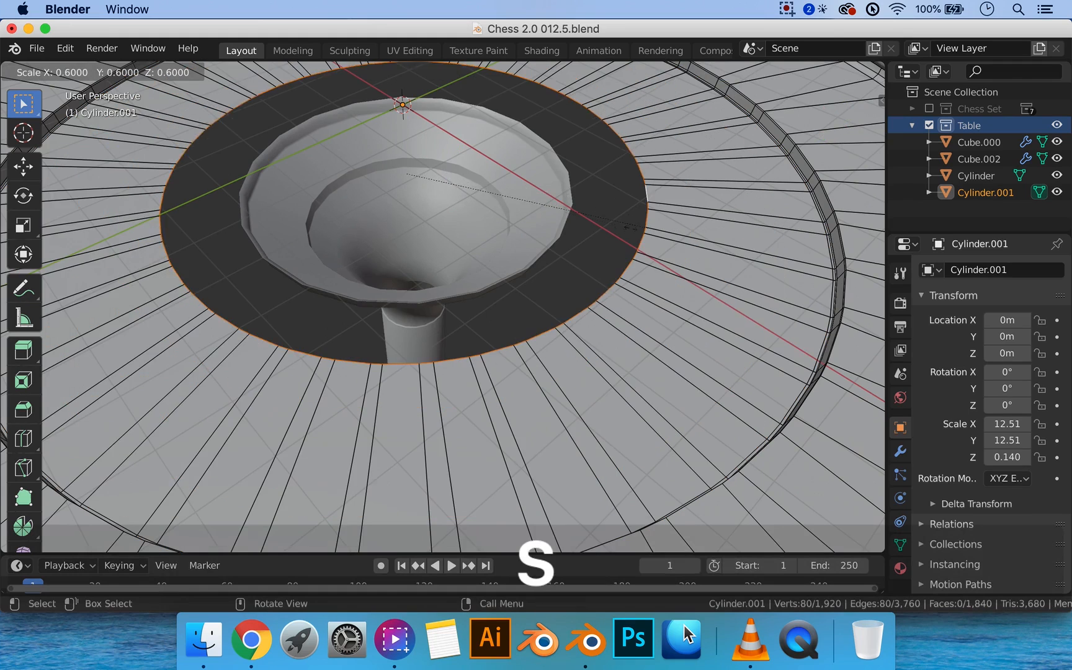
key("shift")
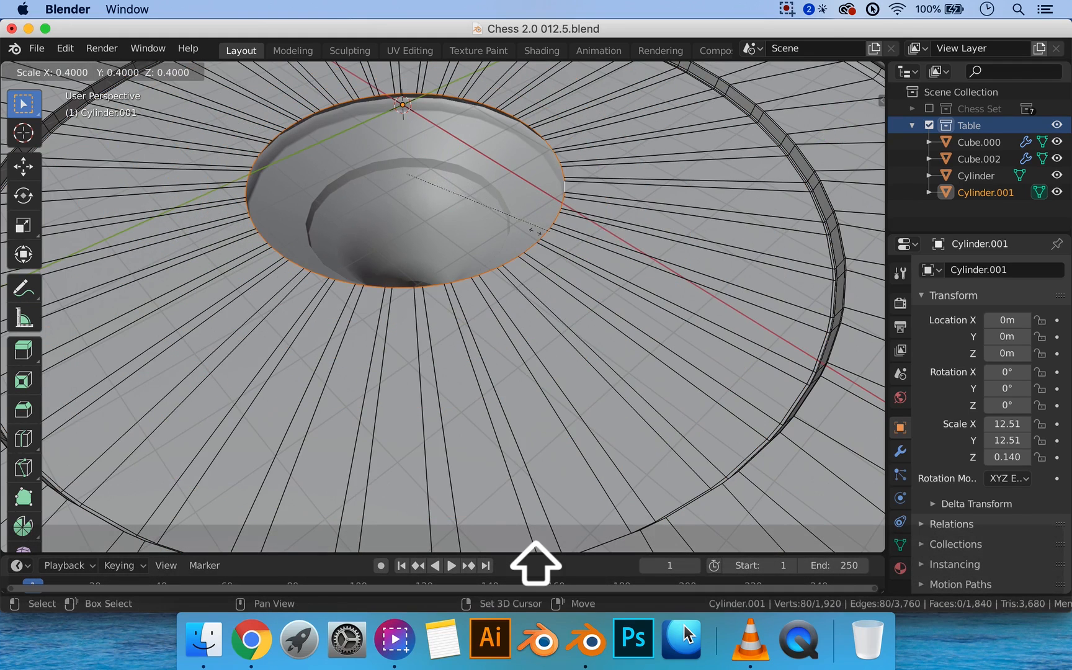
left_click(521, 231)
Lower the extruded inner edge loop about 0.36 m along Z in the right orthographic view to meet the pedestal
key("3")
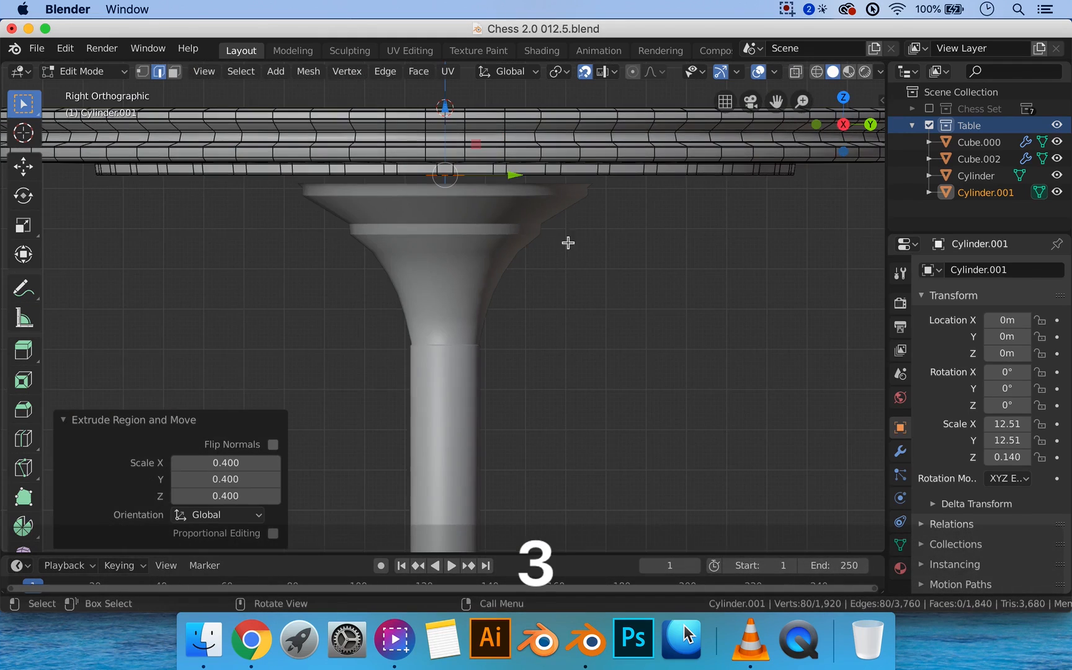
scroll(473, 190, "up", 3, "shift")
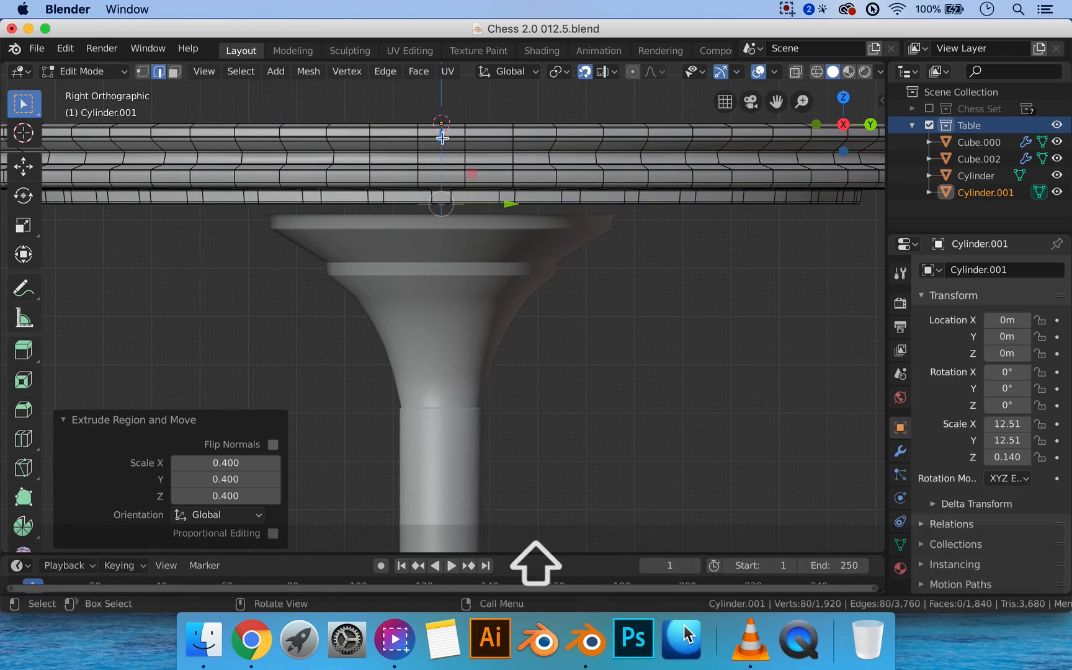
left_click_drag(442, 138, 444, 157, "shift")
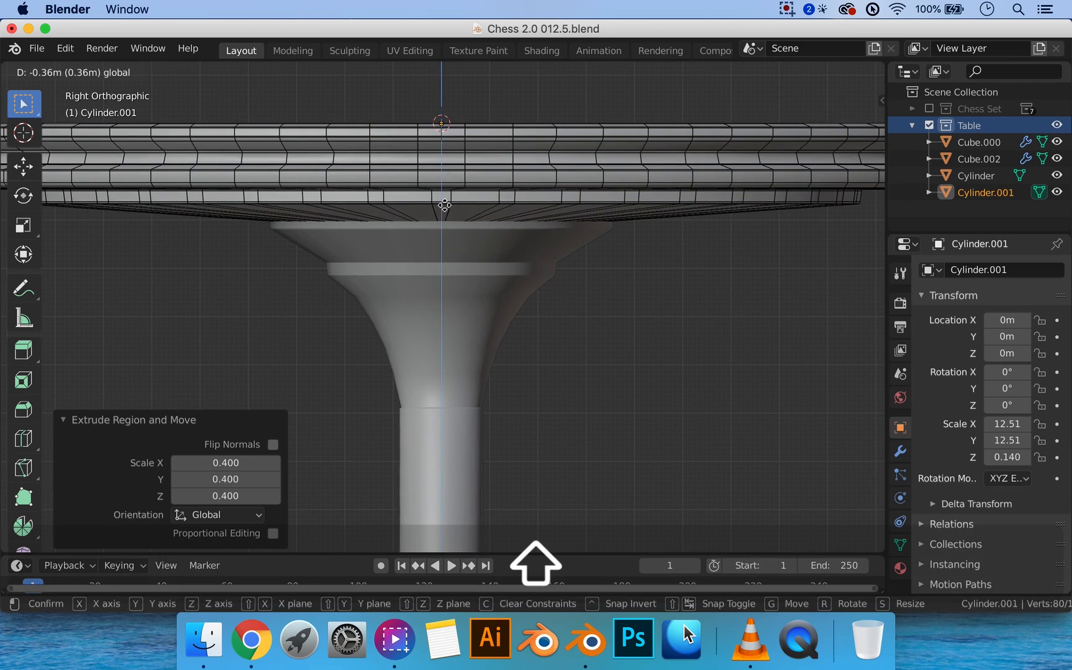
left_click_drag(445, 205, 444, 205, "shift")
Check the shading of the rebuilt underside and the whole table in Object Mode
middle_click_drag(592, 259, 562, 258)
key("Tab")
left_click(679, 401)
scroll(672, 374, "down", 4)
middle_click_drag(670, 369, 639, 389)
scroll(655, 415, "up", 3)
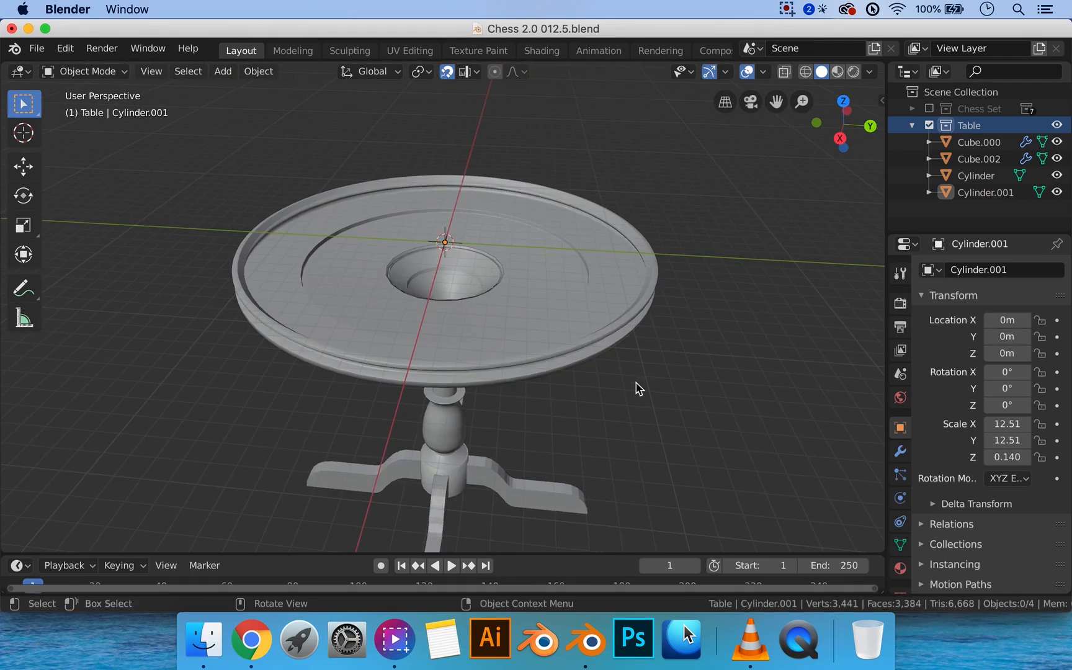
scroll(649, 366, "up", 3)
Select the open edge loop inside the tabletop's raised rim in Edit Mode and fill it with a face
key("Tab")
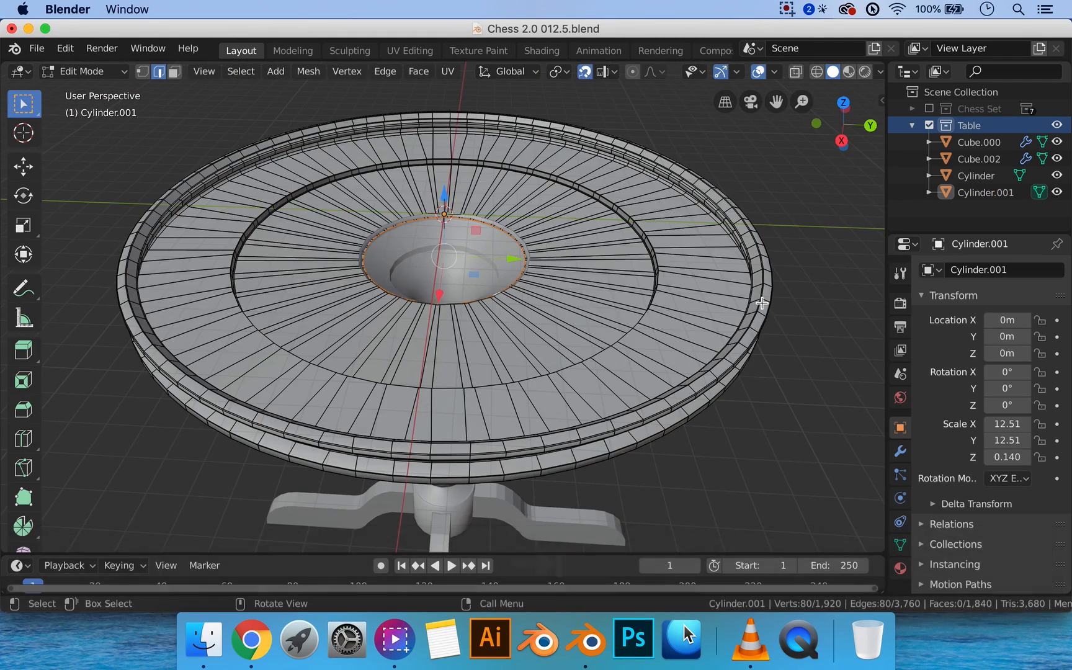
scroll(762, 303, "up", 2)
middle_click_drag(819, 251, 691, 291, "shift")
middle_click_drag(692, 292, 775, 300)
scroll(731, 287, "up", 2)
key("alt")
key("f")
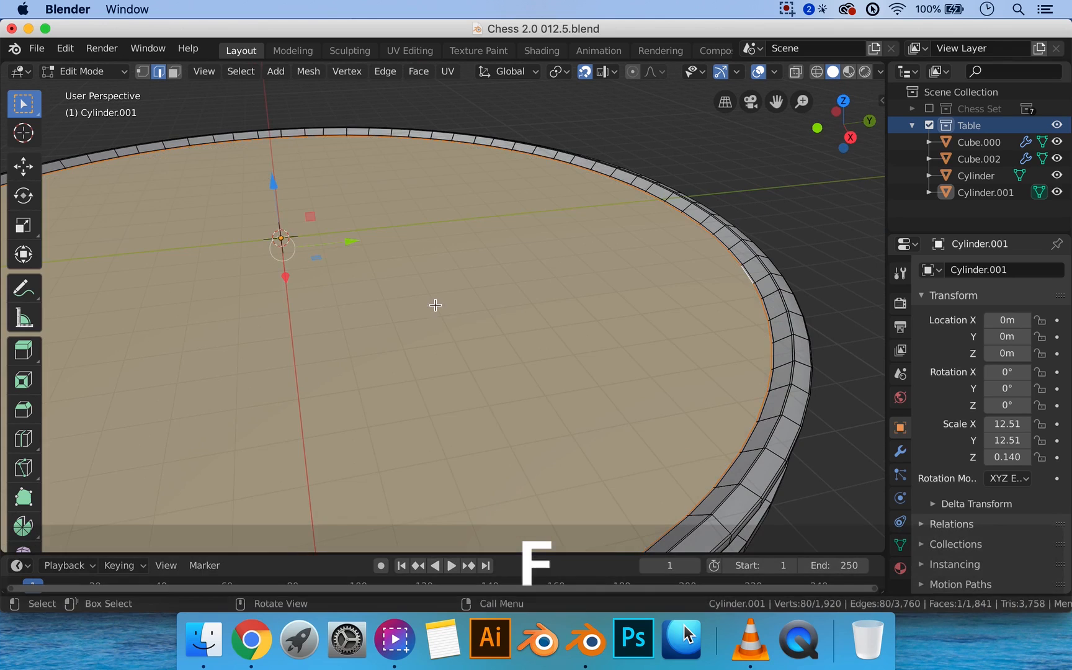
Poke the tabletop's filled face in face select mode to split it into triangles radiating from its centre
middle_click_drag(609, 336, 605, 338)
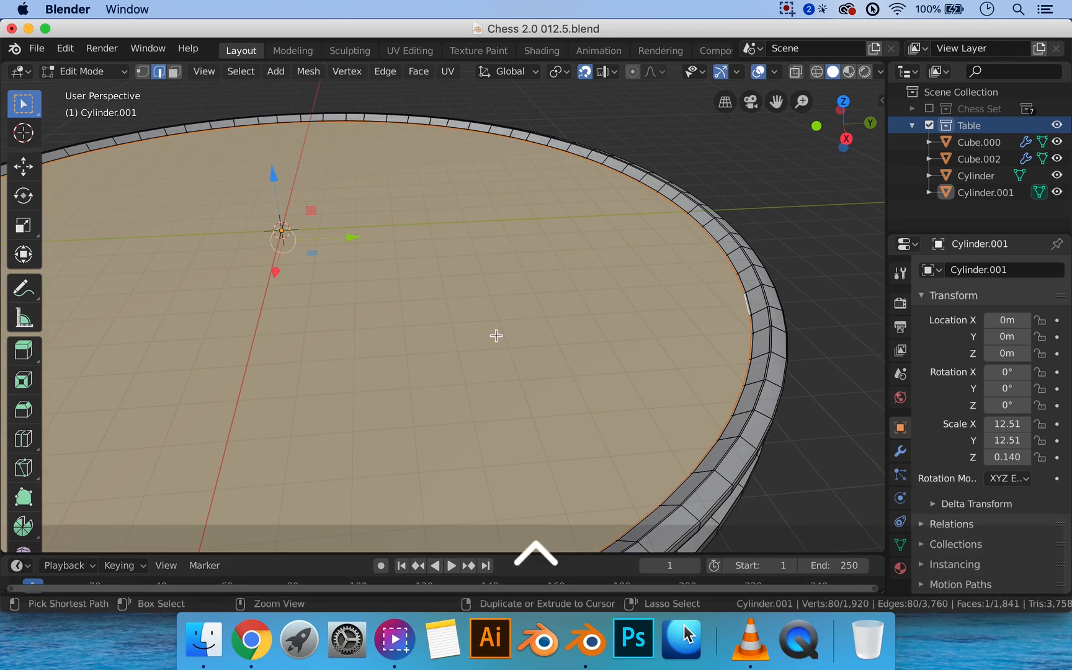
key("3")
right_click(388, 307)
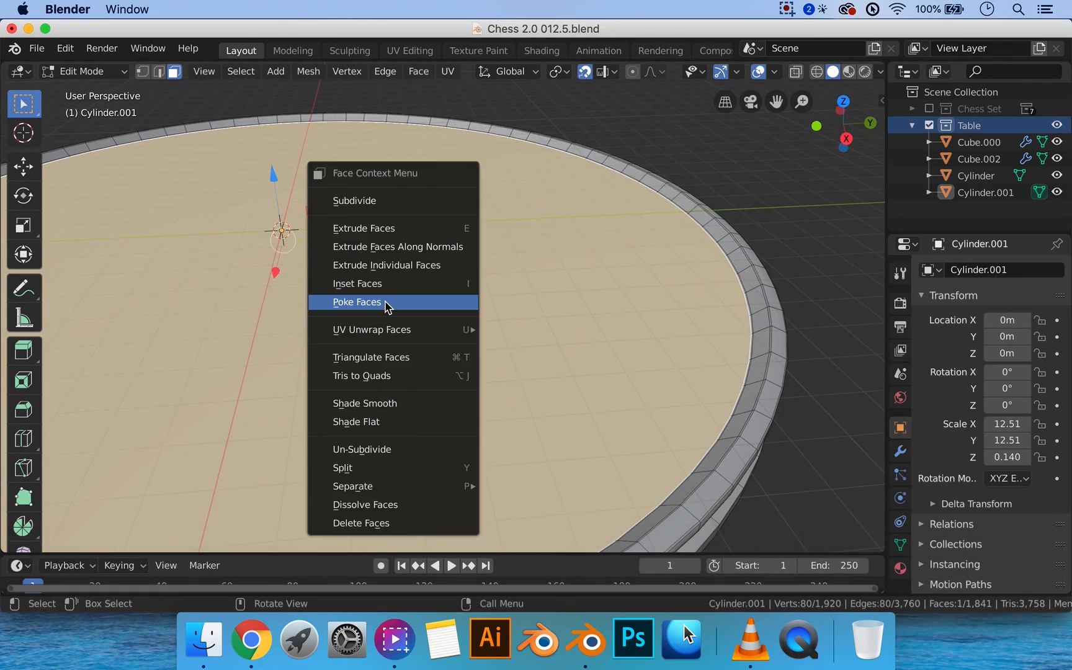
left_click(387, 307)
Inspect the table's shading in Object Mode and the tabletop's mesh in Edit Mode, from above and from below
key("Tab")
scroll(508, 311, "down", 3)
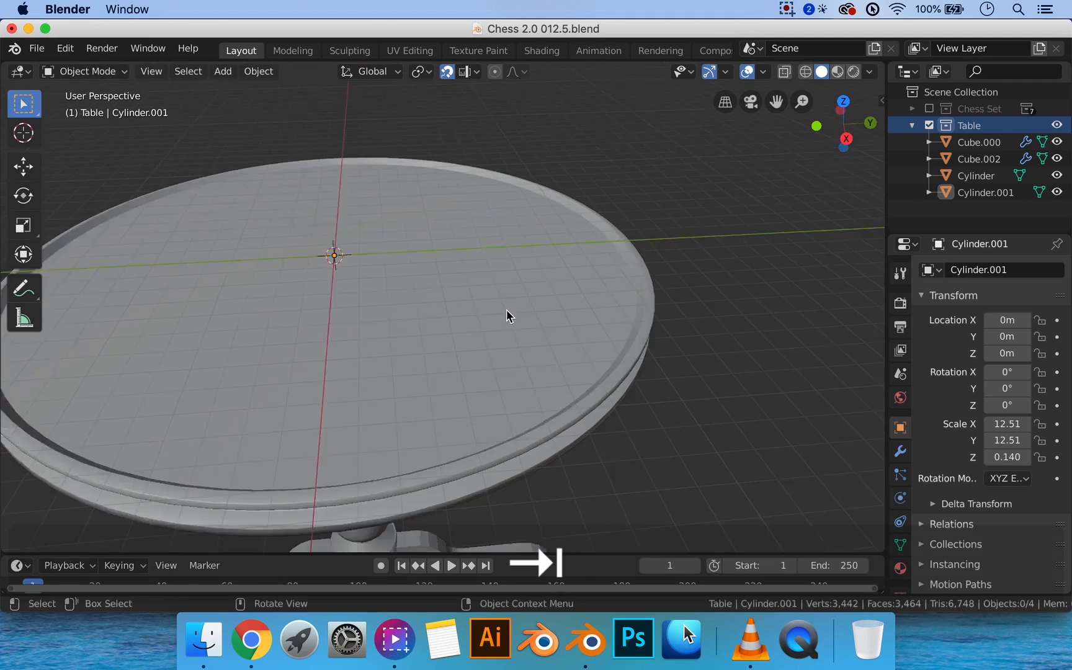
middle_click_drag(506, 310, 377, 307)
middle_click_drag(321, 279, 453, 296)
scroll(543, 301, "up", 2)
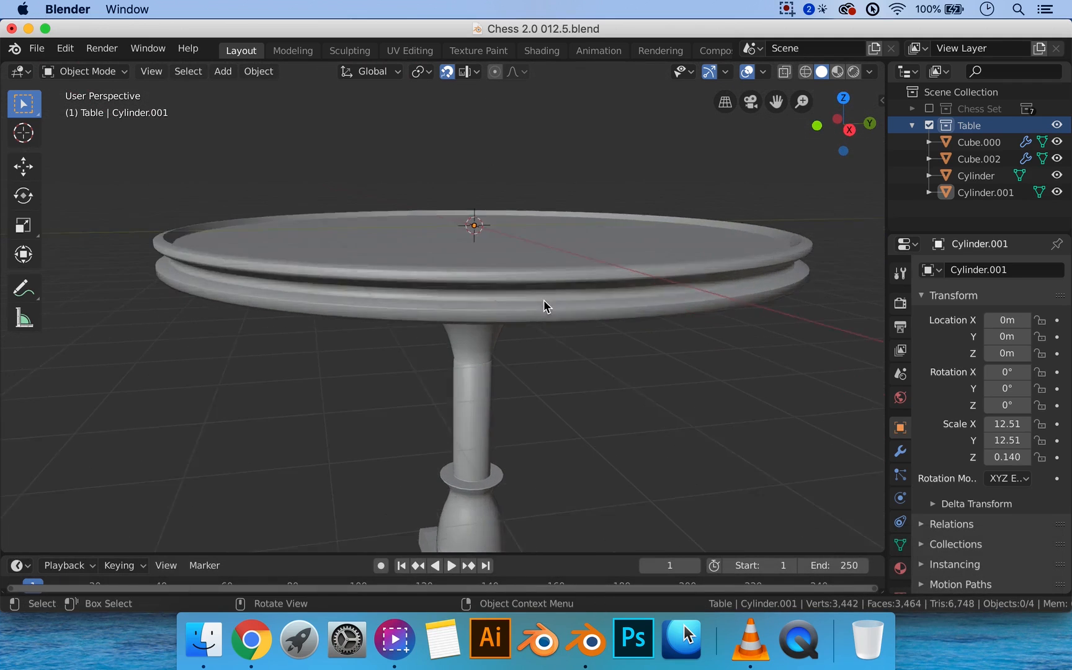
middle_click_drag(660, 313, 625, 319, "shift")
key("Tab")
scroll(613, 341, "down", 1)
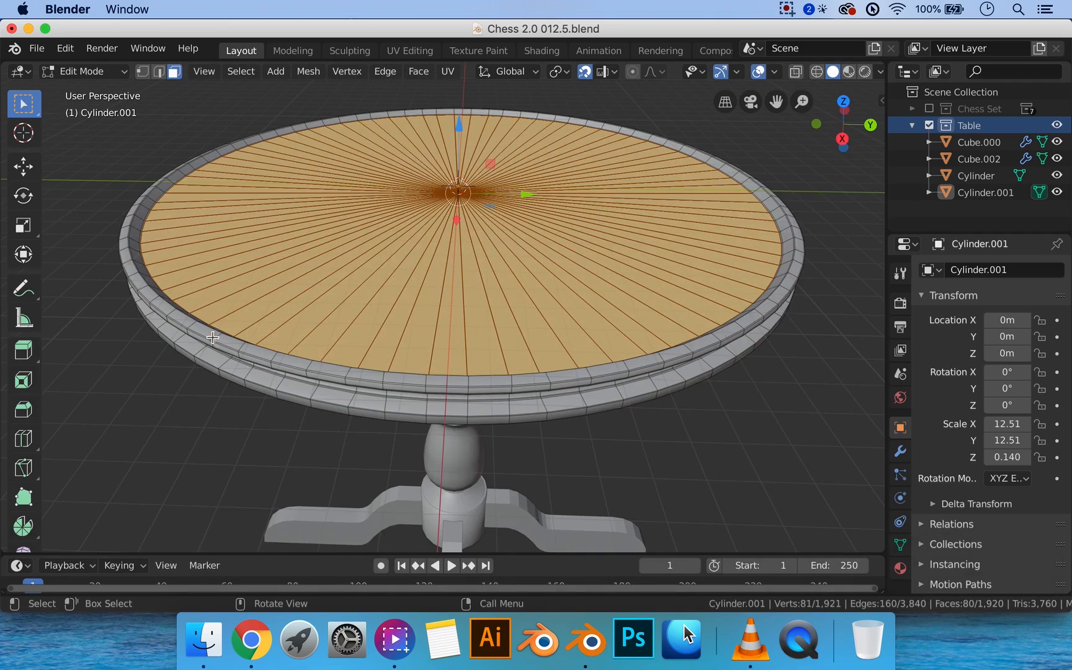
middle_click_drag(468, 355, 374, 361)
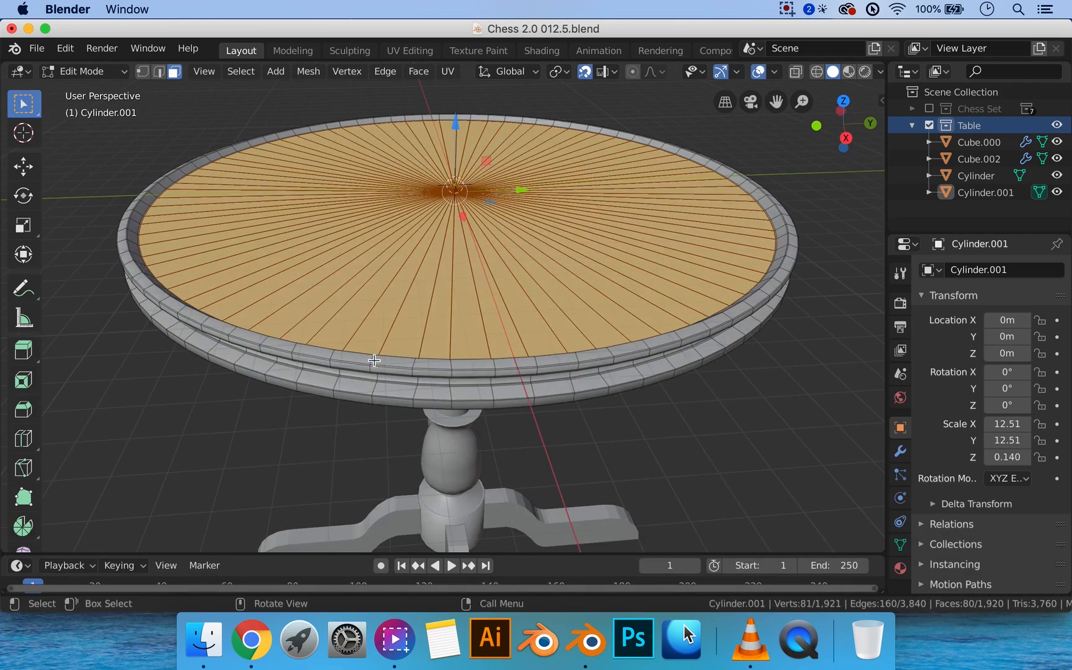
middle_click_drag(457, 388, 475, 280)
scroll(453, 376, "down", 1)
scroll(457, 279, "down", 1)
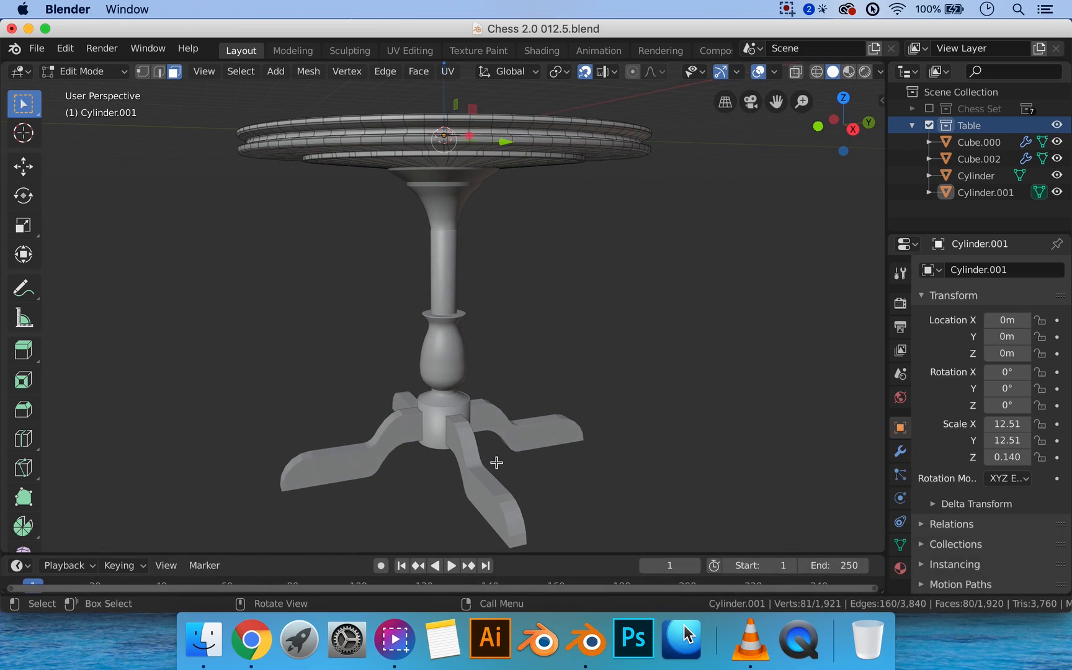
middle_click_drag(543, 302, 556, 341)
key("shift+super")
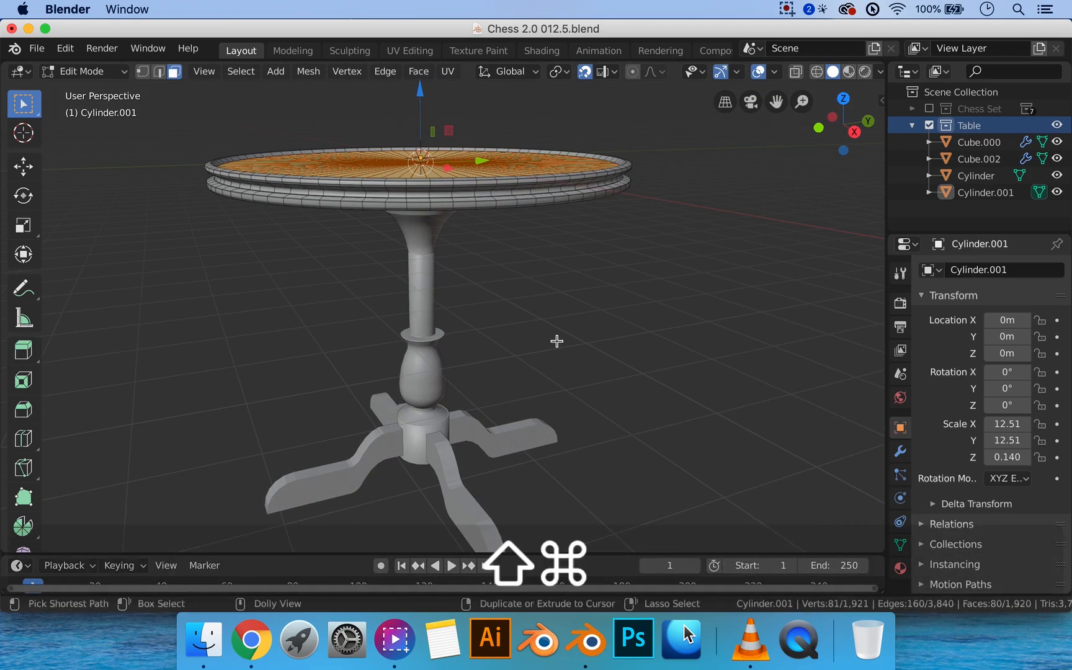